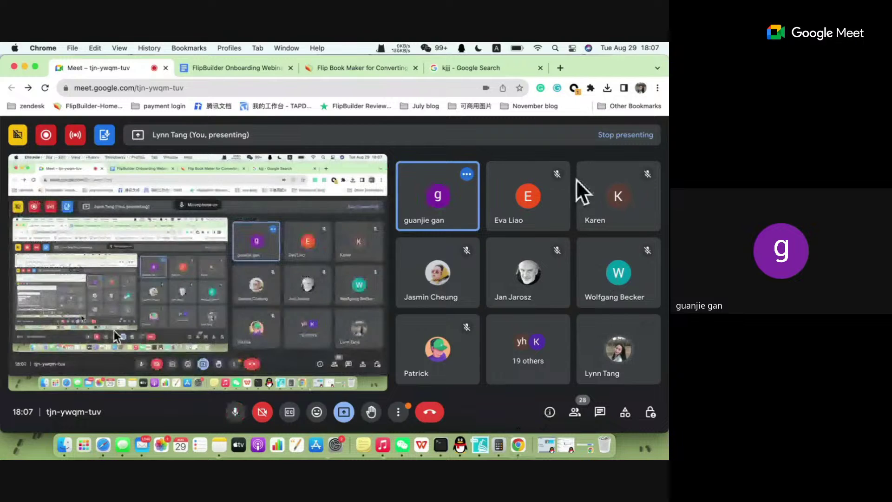
Briefly bring Flip PDF Plus forward, then show the FlipBuilder Onboarding Webinar doc in Meet.
{"action": "left_click", "coordinate": [474, 440]}
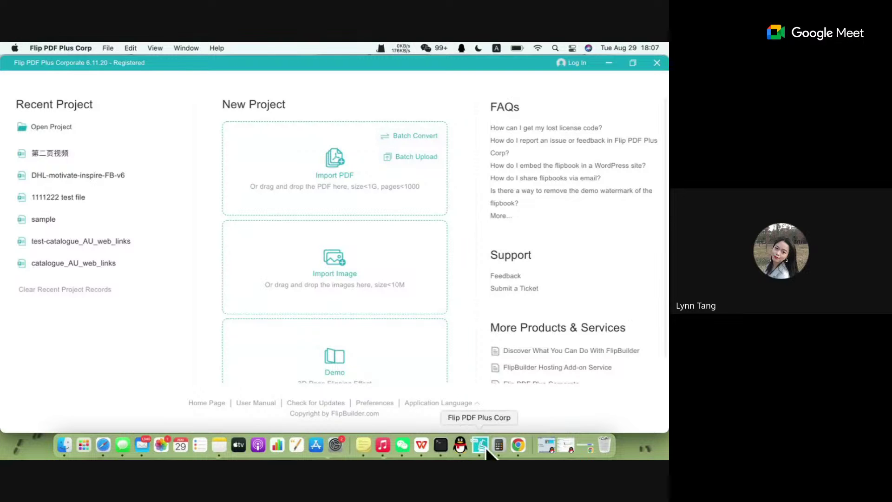
{"action": "left_click", "coordinate": [526, 447]}
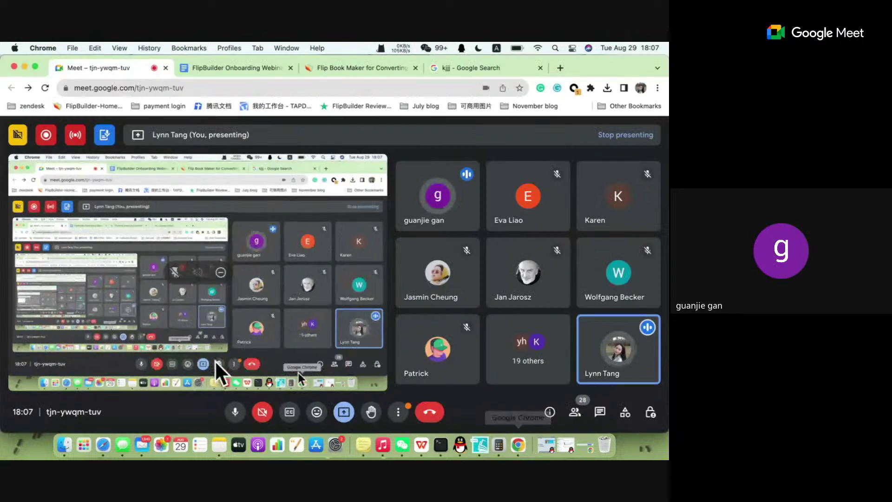
{"action": "left_click", "coordinate": [259, 66]}
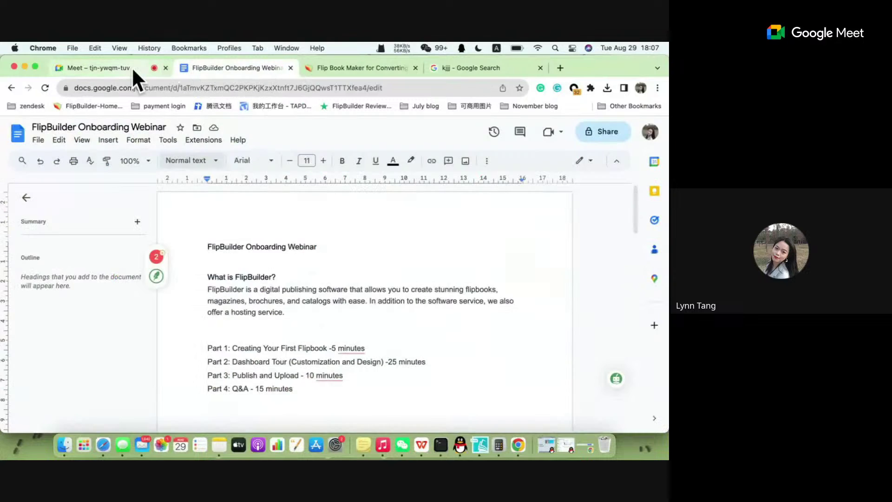
Flip between the Meet and webinar agenda tabs, then bring Flip PDF Plus Corporate forward.
{"action": "left_click", "coordinate": [132, 67]}
{"action": "left_click", "coordinate": [224, 68]}
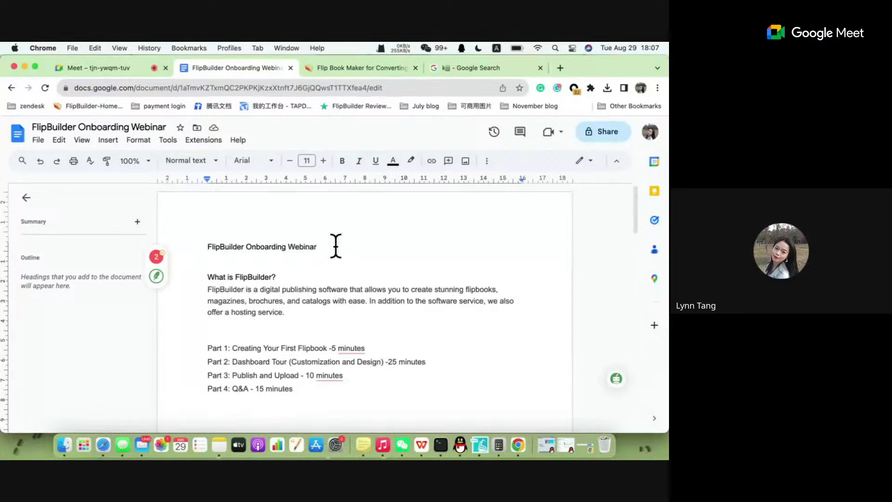
{"action": "left_click", "coordinate": [479, 445]}
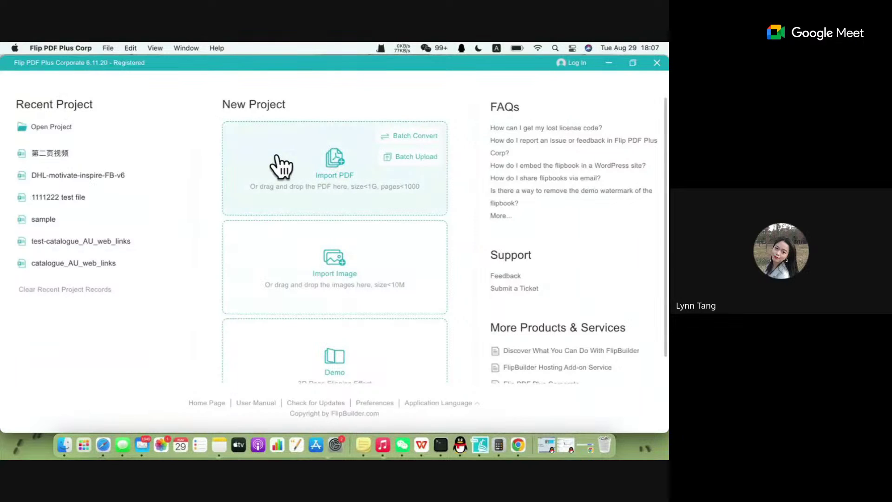
Start a new PDF import and select user-manual.pdf from Desktop > webinar August 23, 2023.
{"action": "left_click", "coordinate": [333, 175]}
{"action": "left_click", "coordinate": [450, 152]}
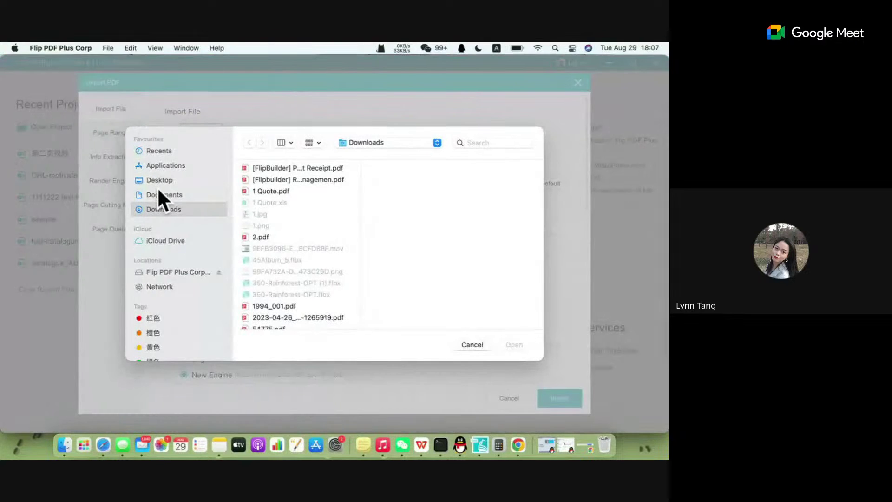
{"action": "left_click", "coordinate": [160, 193]}
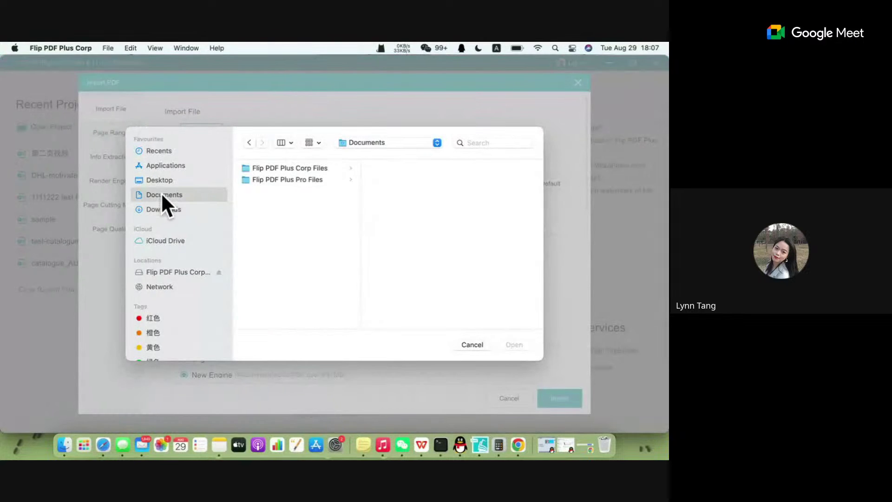
{"action": "left_click", "coordinate": [163, 165]}
{"action": "left_click", "coordinate": [172, 208]}
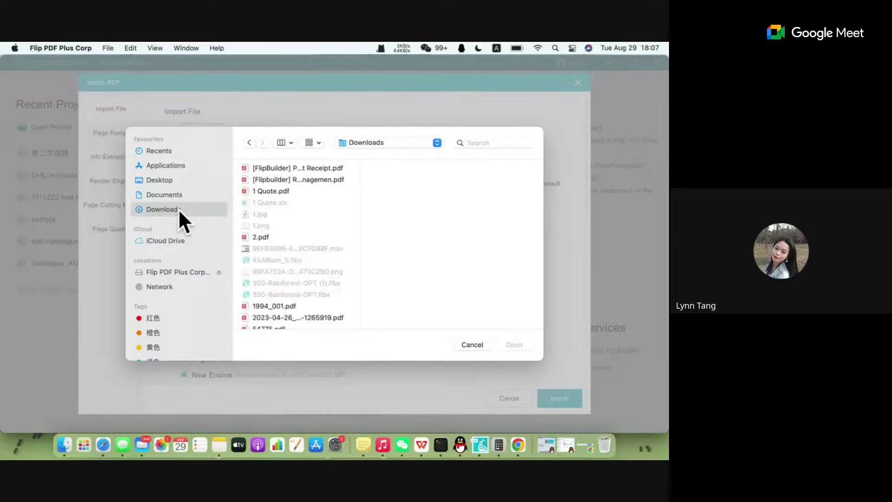
{"action": "left_click", "coordinate": [174, 192]}
{"action": "left_click", "coordinate": [173, 180]}
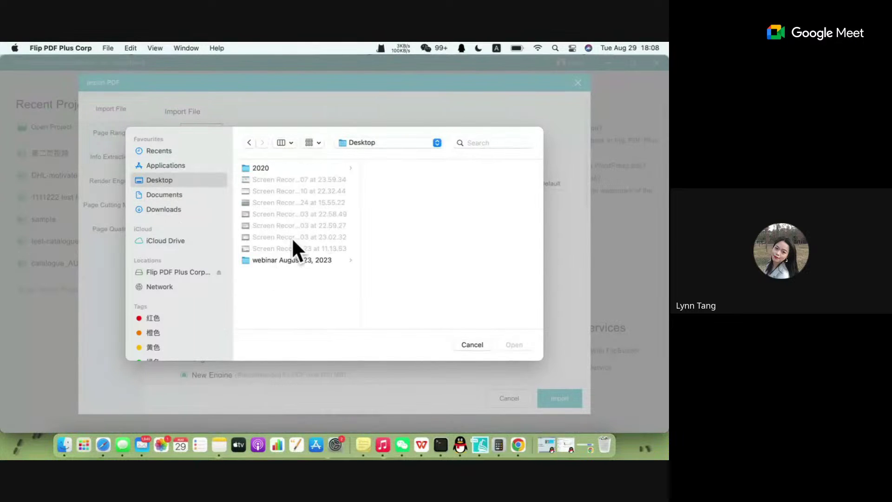
{"action": "left_click", "coordinate": [298, 260]}
{"action": "left_click", "coordinate": [425, 249]}
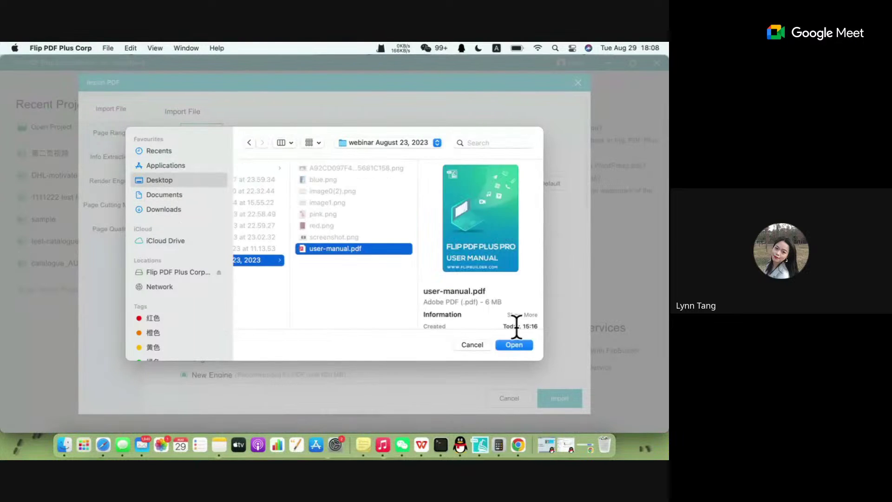
{"action": "left_click", "coordinate": [514, 344]}
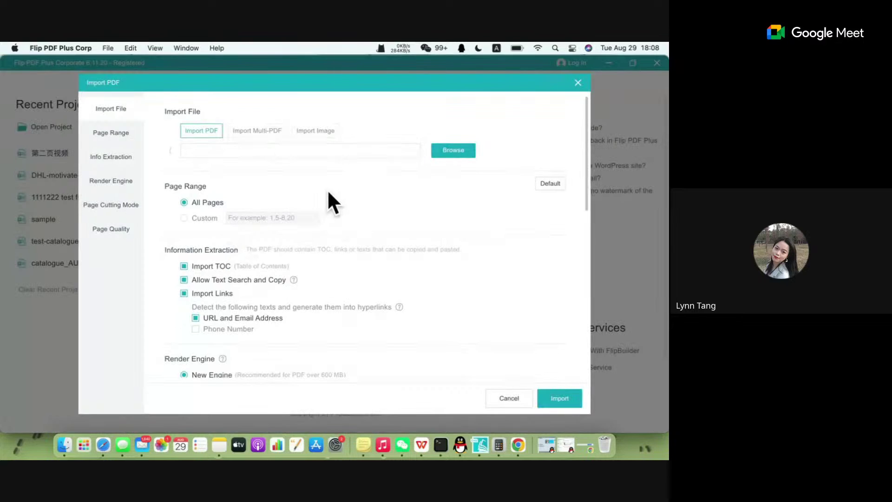
Set a custom page range of 1-6 and import the PDF.
{"action": "left_click", "coordinate": [207, 222]}
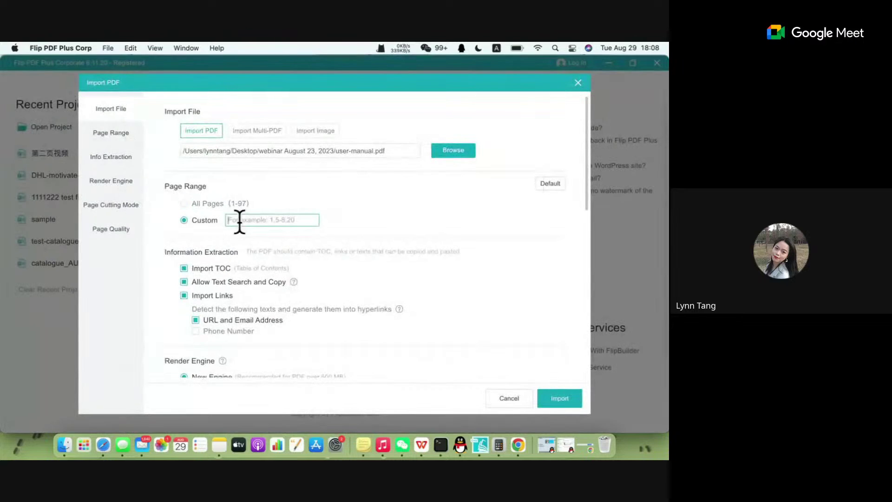
{"action": "left_click", "coordinate": [241, 219]}
{"action": "type", "text": "1-6"}
{"action": "scroll", "coordinate": [441, 303], "scroll_direction": "down", "scroll_amount": 10}
{"action": "scroll", "coordinate": [442, 303], "scroll_direction": "up", "scroll_amount": 10}
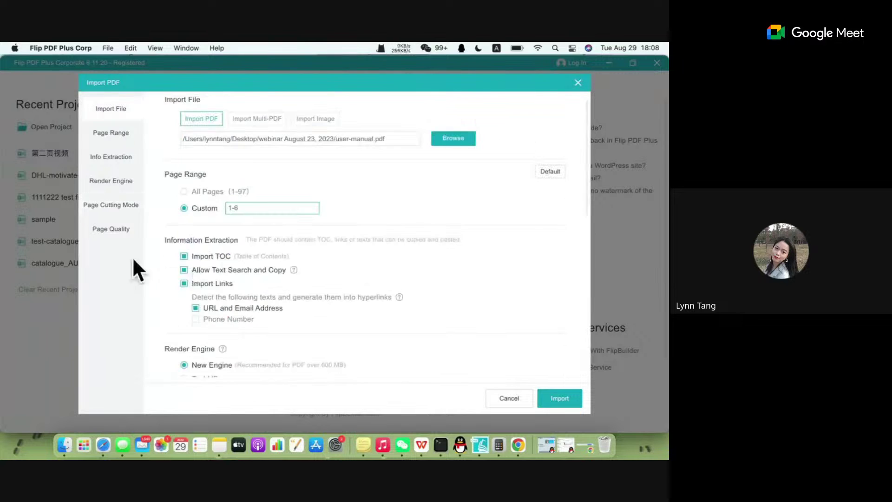
{"action": "scroll", "coordinate": [346, 336], "scroll_direction": "down", "scroll_amount": 10}
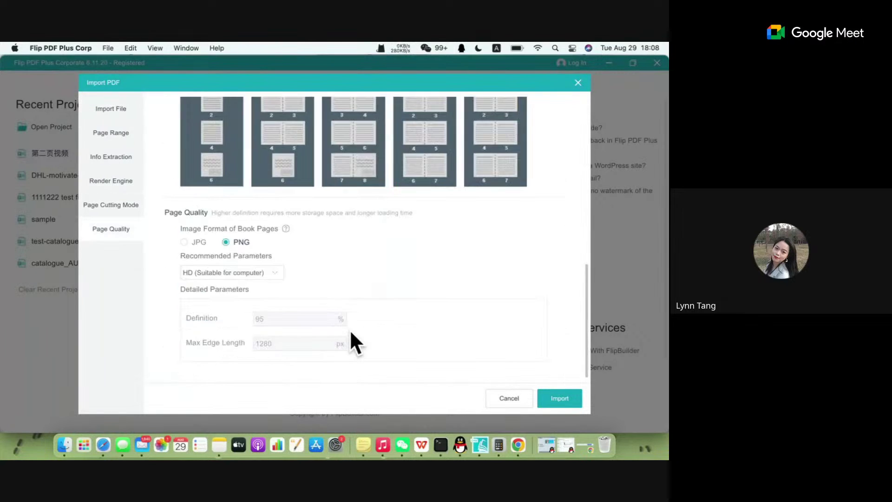
{"action": "left_click", "coordinate": [558, 398]}
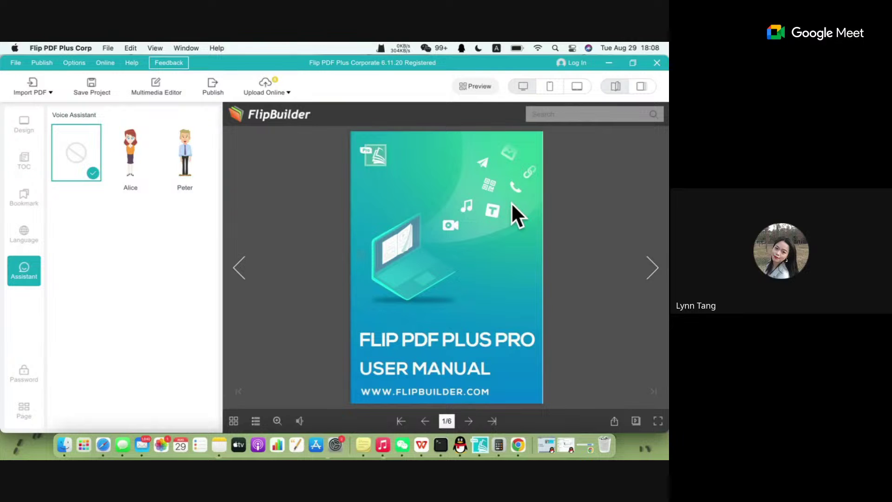
Show the Design templates panel, check the Upload Online options, and open Publish.
{"action": "left_click", "coordinate": [19, 132]}
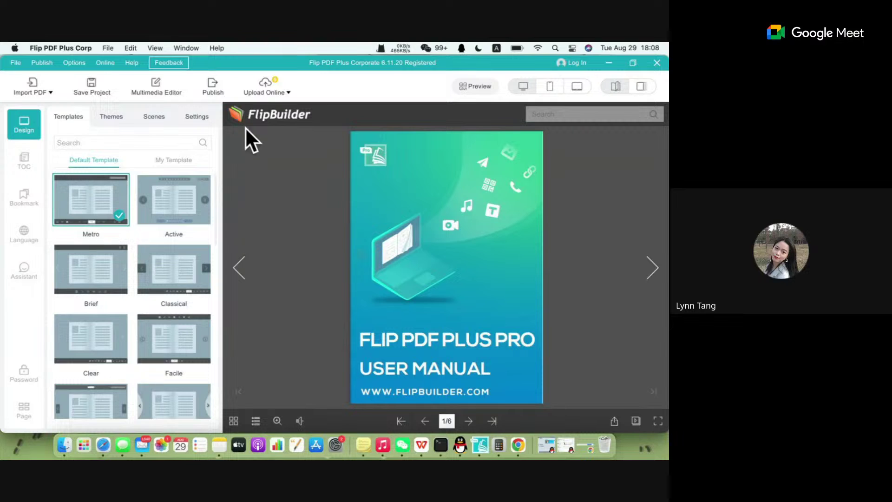
{"action": "left_click", "coordinate": [266, 88]}
{"action": "left_click", "coordinate": [213, 87]}
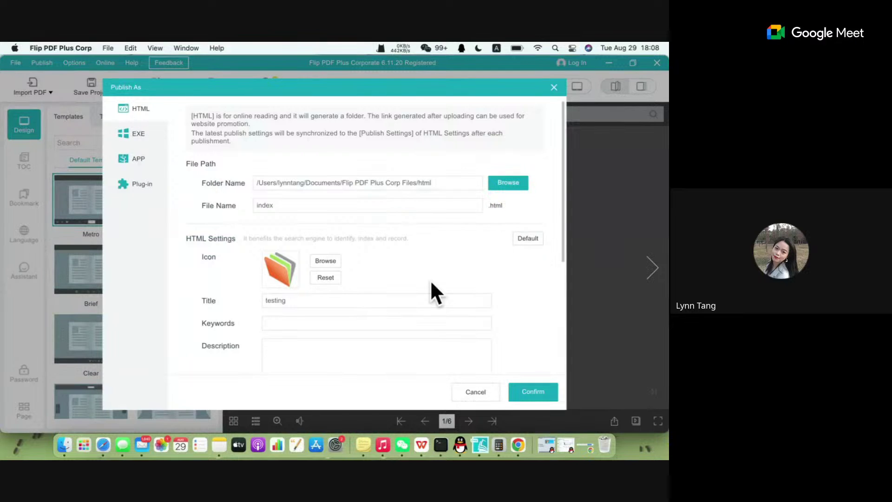
Publish the flipbook as HTML, continuing into the existing output folder.
{"action": "scroll", "coordinate": [430, 280], "scroll_direction": "down", "scroll_amount": 5}
{"action": "scroll", "coordinate": [431, 279], "scroll_direction": "up", "scroll_amount": 5}
{"action": "scroll", "coordinate": [430, 279], "scroll_direction": "down", "scroll_amount": 5}
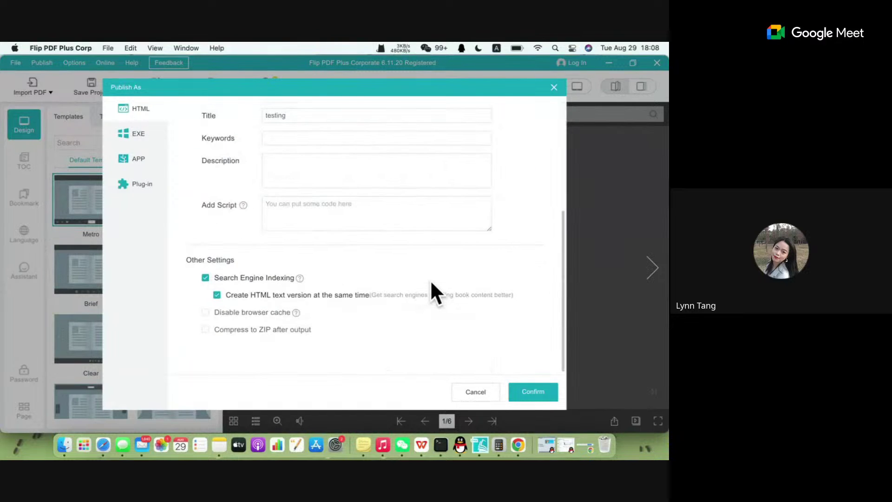
{"action": "scroll", "coordinate": [430, 280], "scroll_direction": "up", "scroll_amount": 5}
{"action": "left_click", "coordinate": [530, 391]}
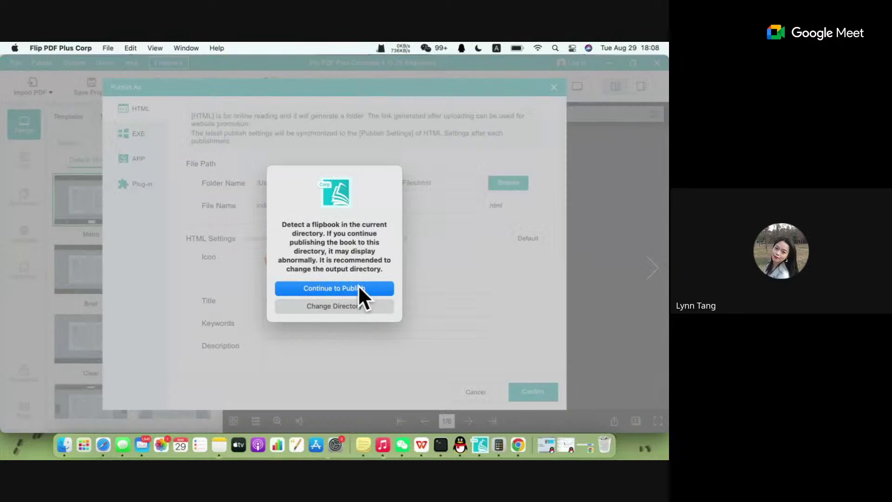
{"action": "left_click", "coordinate": [359, 287]}
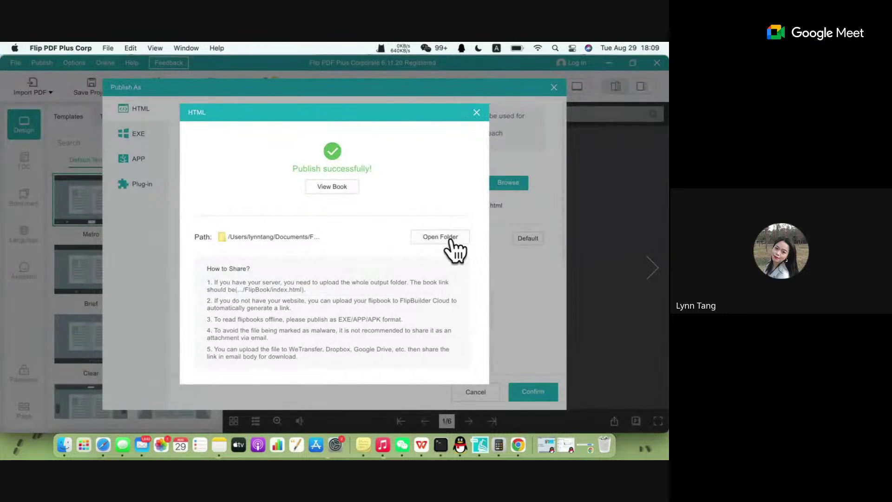
View the published six-page flipbook in Chrome, then return to Flip PDF Plus Corporate.
{"action": "left_click", "coordinate": [330, 187]}
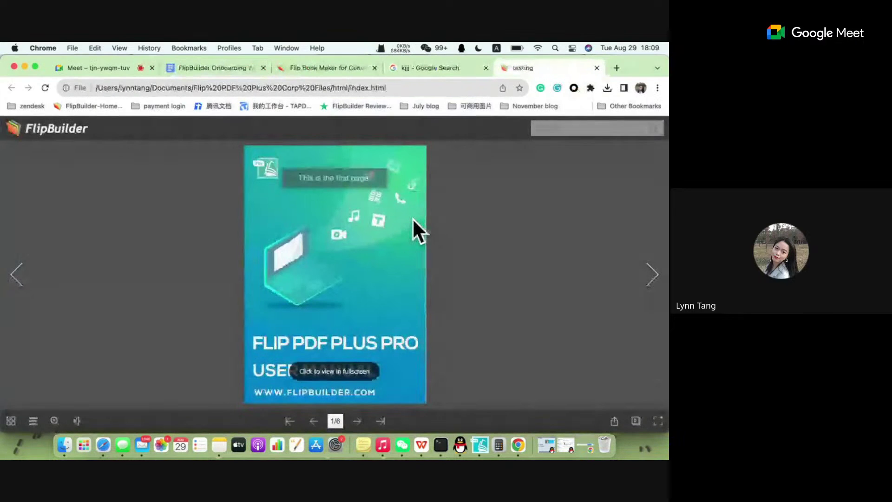
{"action": "scroll", "coordinate": [556, 250], "scroll_direction": "down", "scroll_amount": 5}
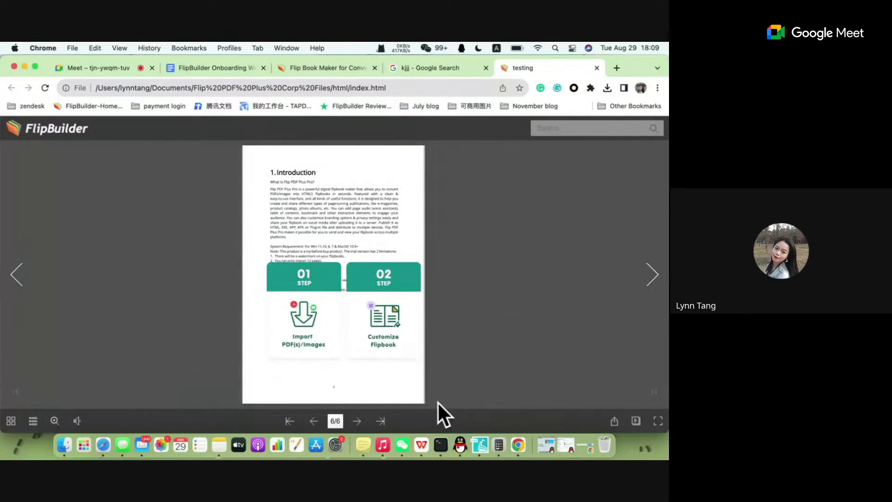
{"action": "left_click", "coordinate": [482, 444]}
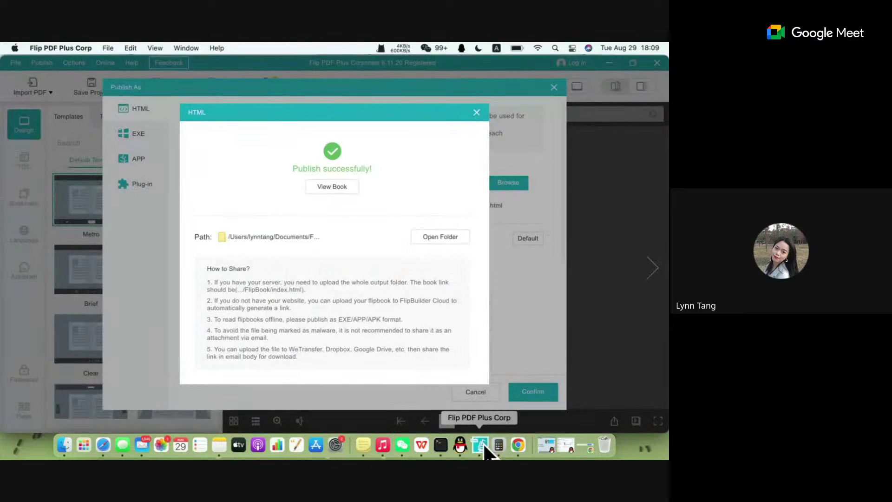
Dismiss the publish success and Publish As dialogs, then exit the project via File > Exit, answering the save prompt.
{"action": "left_click", "coordinate": [477, 112]}
{"action": "left_click", "coordinate": [554, 88]}
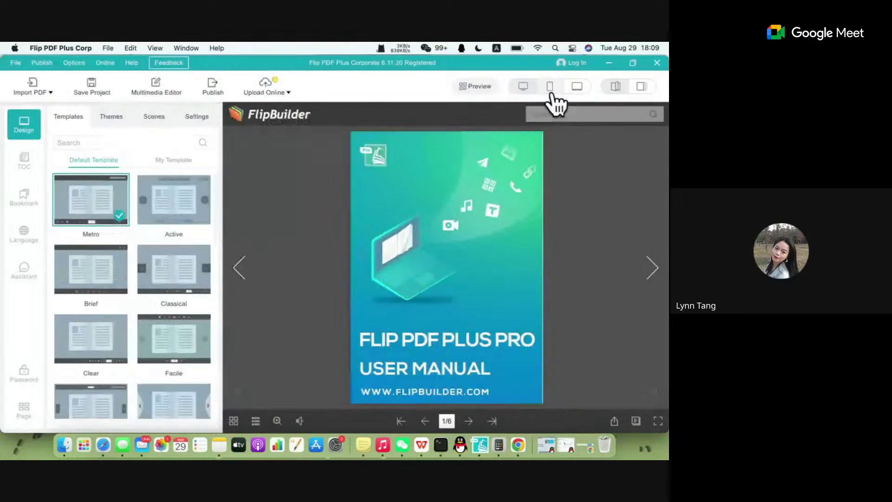
{"action": "left_click", "coordinate": [16, 63]}
{"action": "left_click", "coordinate": [16, 62]}
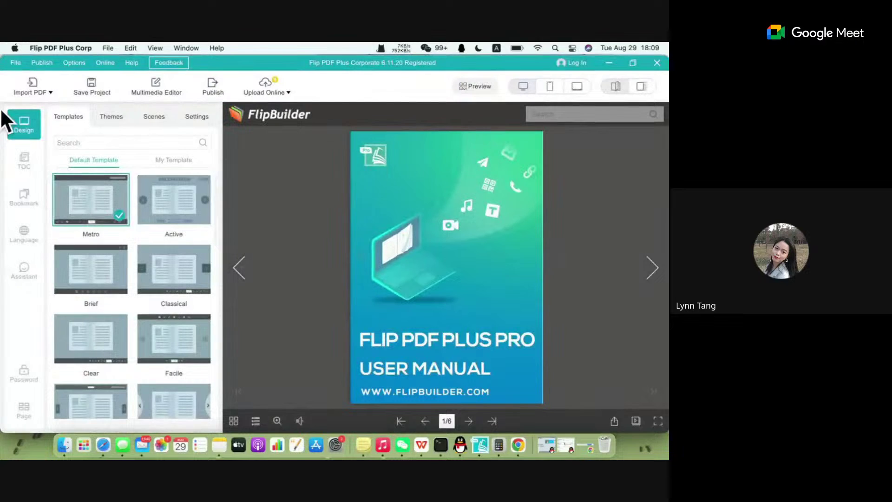
{"action": "left_click", "coordinate": [13, 64]}
{"action": "left_click", "coordinate": [66, 255]}
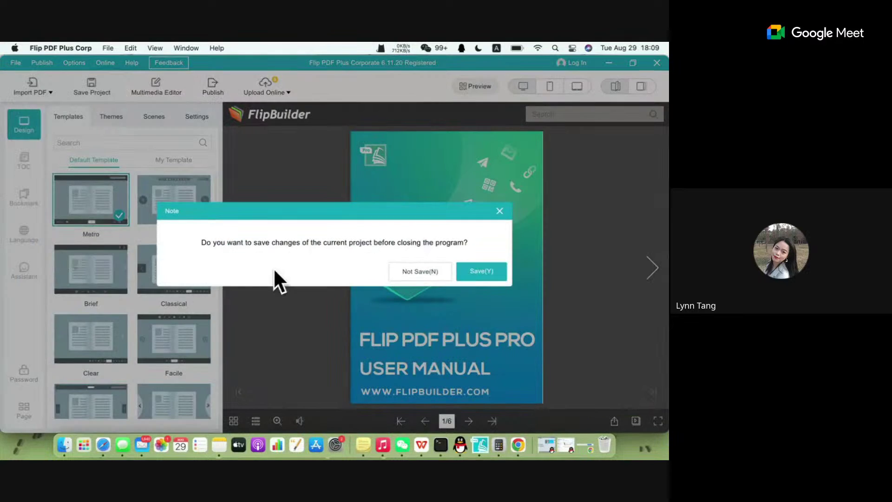
{"action": "left_click", "coordinate": [472, 278]}
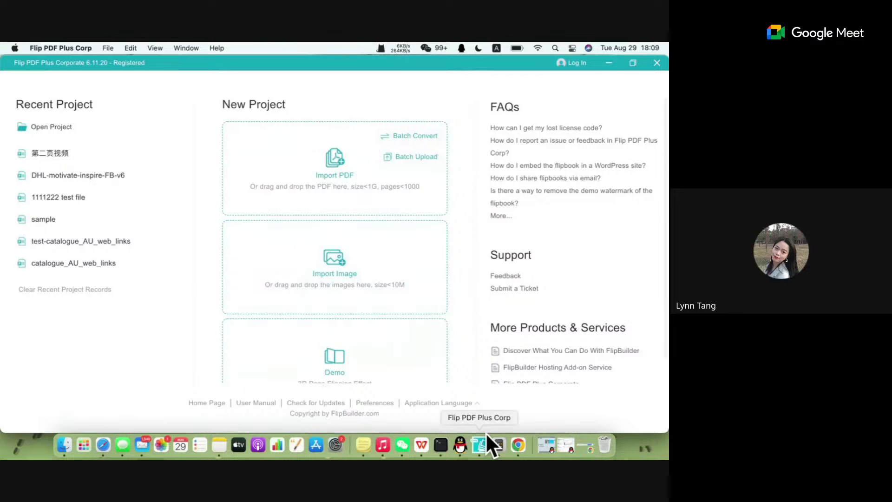
Go to flipbuilder.com in Chrome and open the edition pricing page.
{"action": "left_click", "coordinate": [518, 445]}
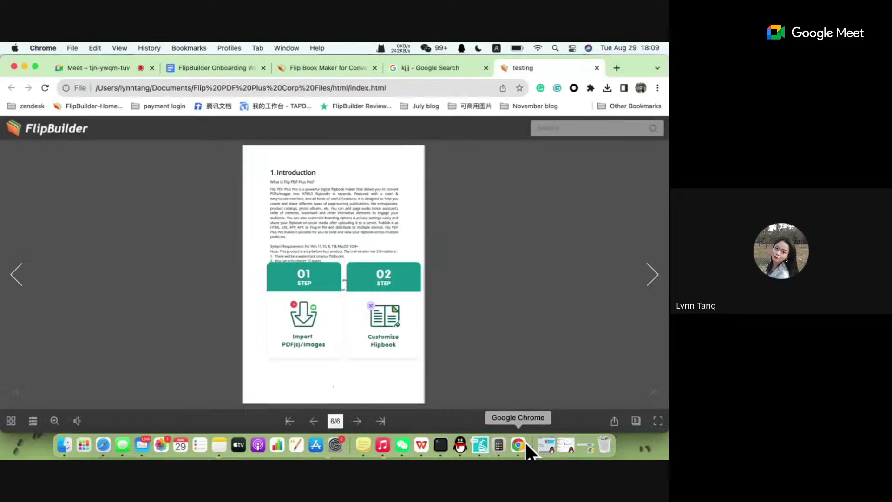
{"action": "left_click", "coordinate": [424, 89]}
{"action": "type", "text": "flipbuilder.com"}
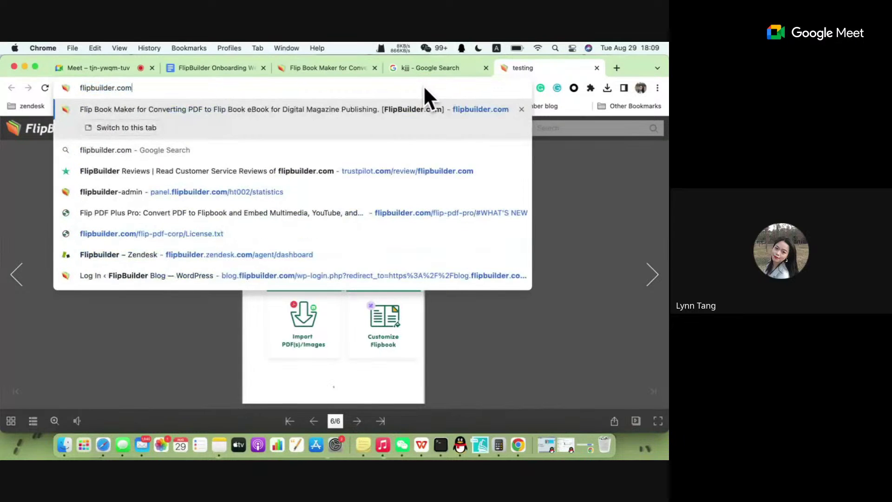
{"action": "key", "text": "Return"}
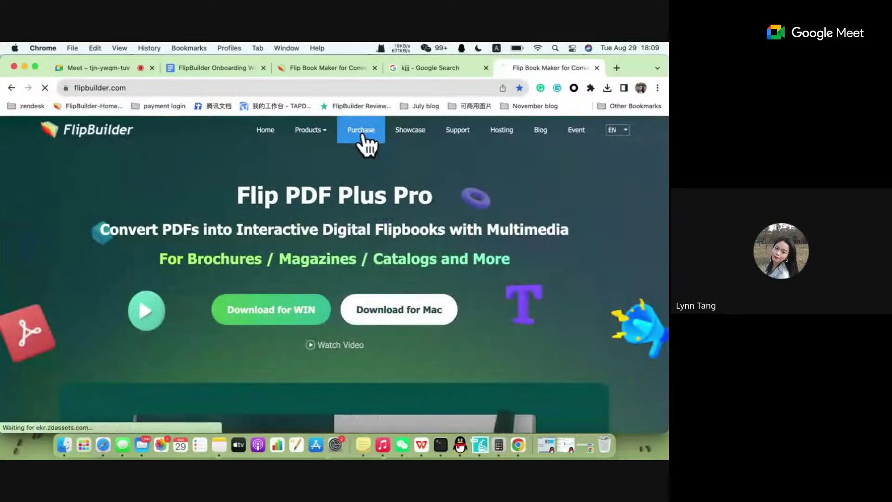
{"action": "left_click", "coordinate": [363, 133]}
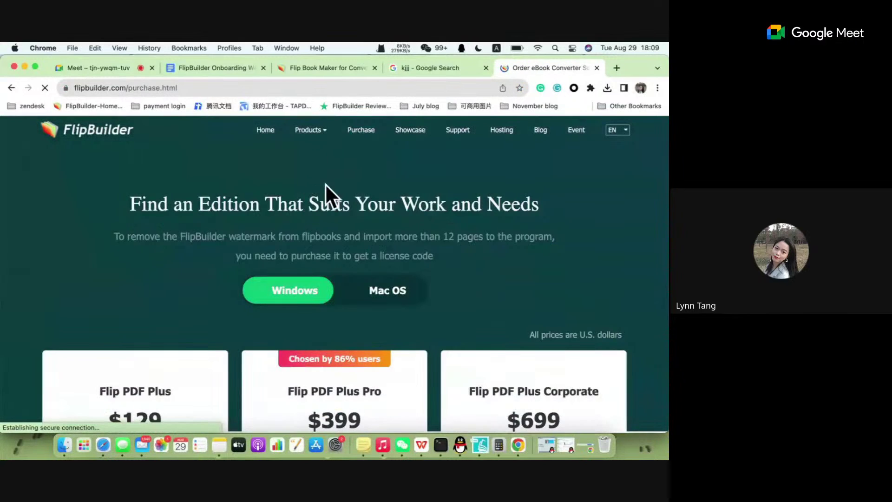
Scroll down to the pricing cards, then switch back to Flip PDF Plus Corporate.
{"action": "scroll", "coordinate": [173, 358], "scroll_direction": "down", "scroll_amount": 2}
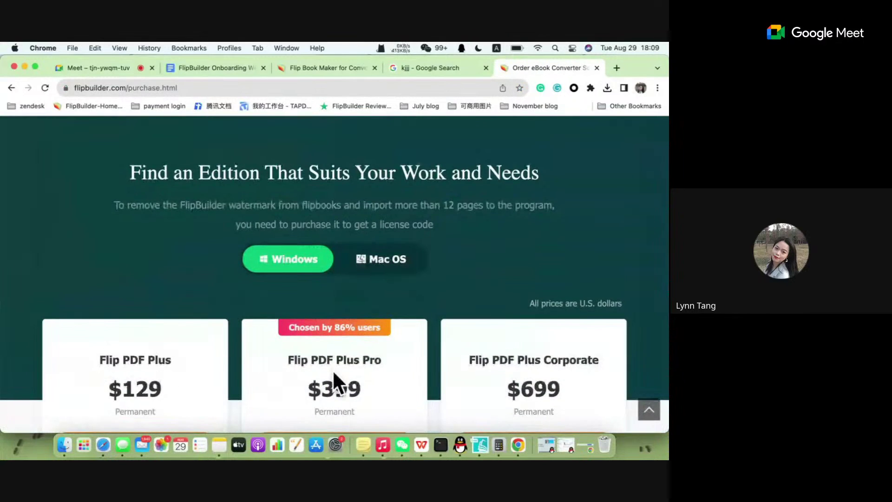
{"action": "scroll", "coordinate": [333, 369], "scroll_direction": "down", "scroll_amount": 2}
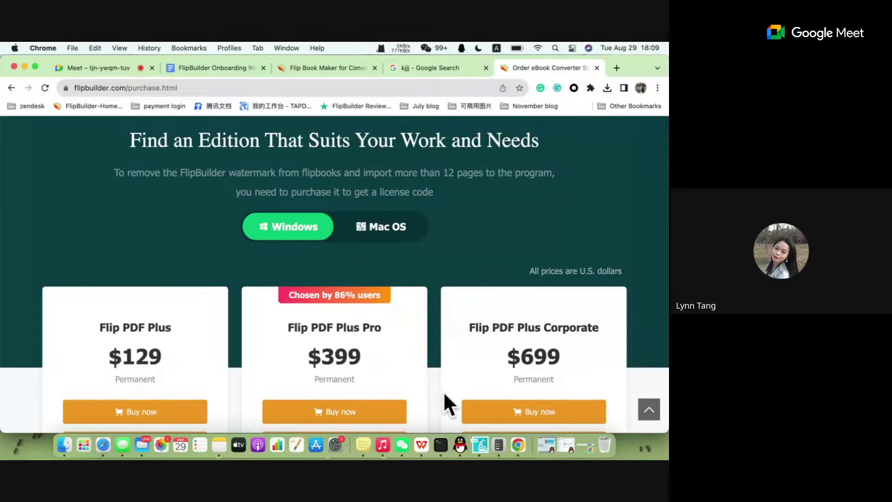
{"action": "left_click", "coordinate": [481, 446]}
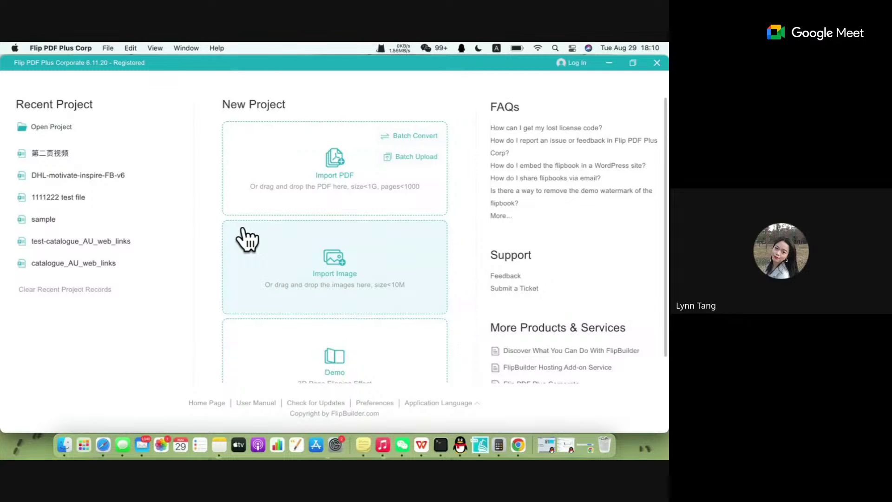
{"action": "left_click", "coordinate": [316, 309]}
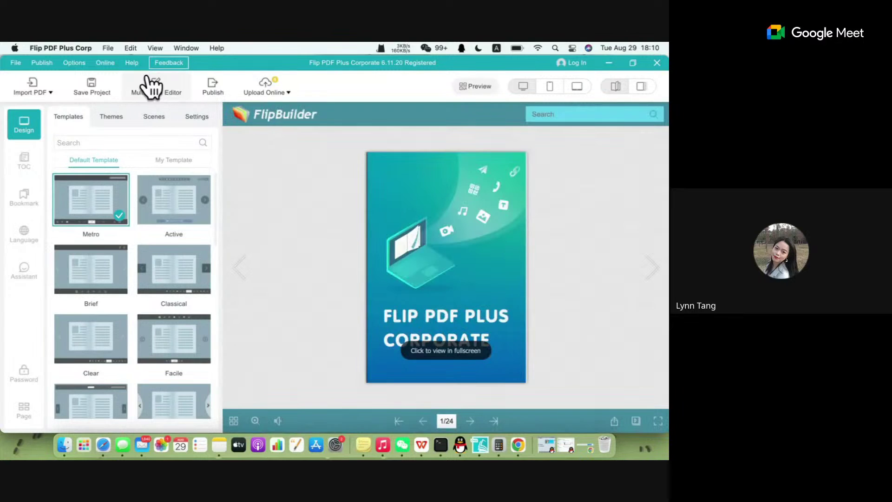
{"action": "left_click", "coordinate": [14, 63]}
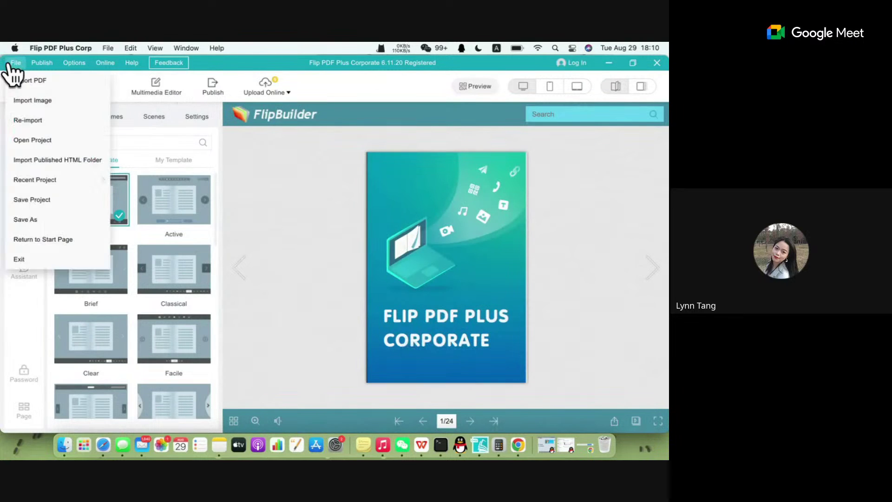
{"action": "left_click", "coordinate": [74, 239]}
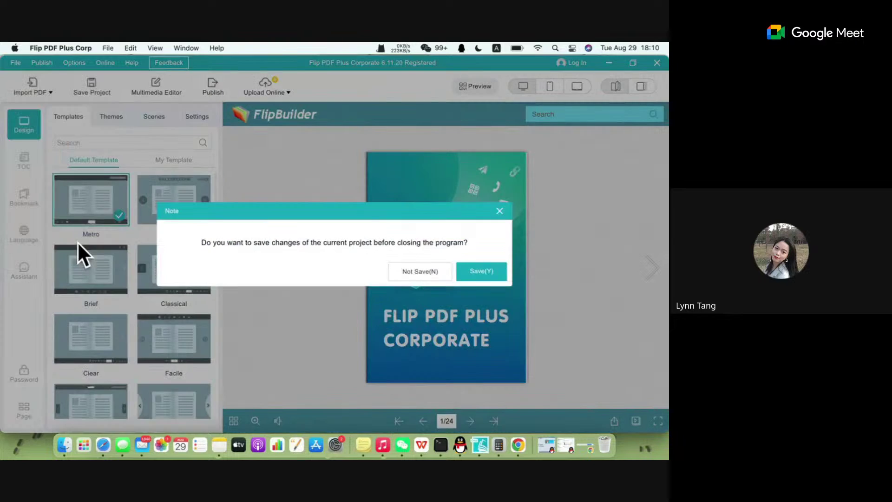
{"action": "left_click", "coordinate": [411, 273]}
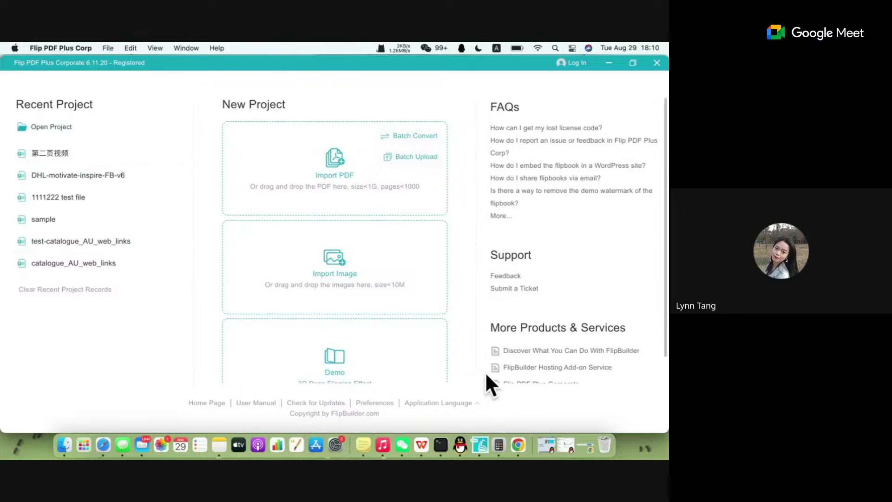
{"action": "left_click", "coordinate": [333, 365]}
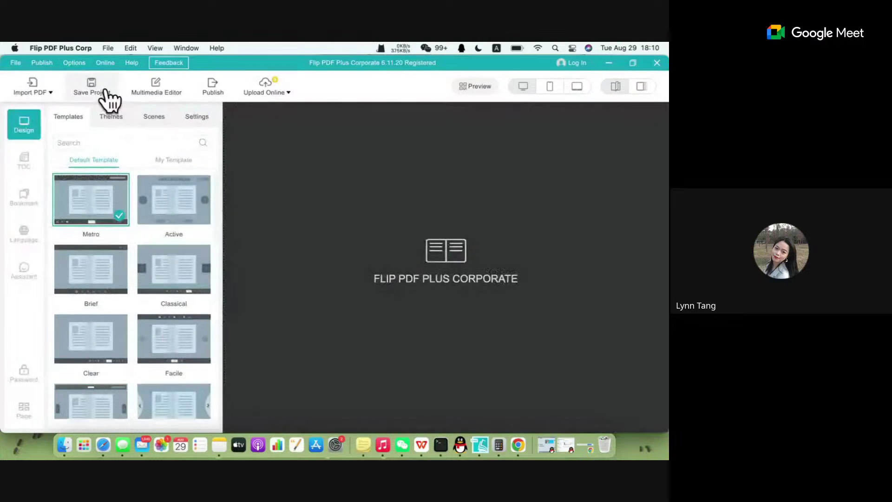
{"action": "left_click", "coordinate": [103, 89]}
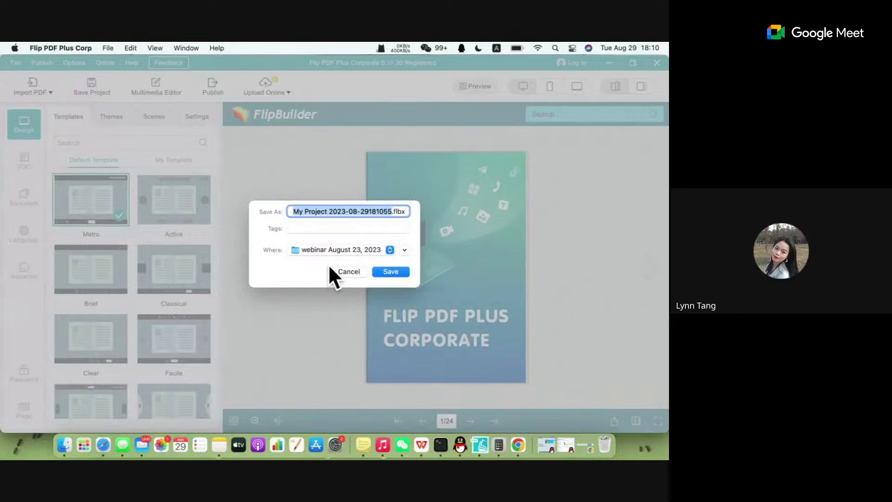
{"action": "left_click_drag", "start_coordinate": [395, 212], "coordinate": [408, 213]}
{"action": "left_click", "coordinate": [407, 212]}
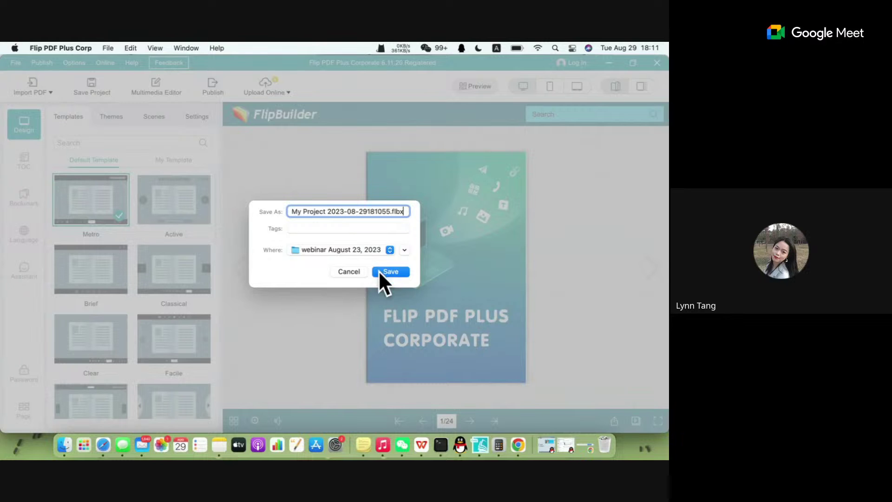
{"action": "left_click", "coordinate": [359, 272]}
{"action": "left_click", "coordinate": [19, 61]}
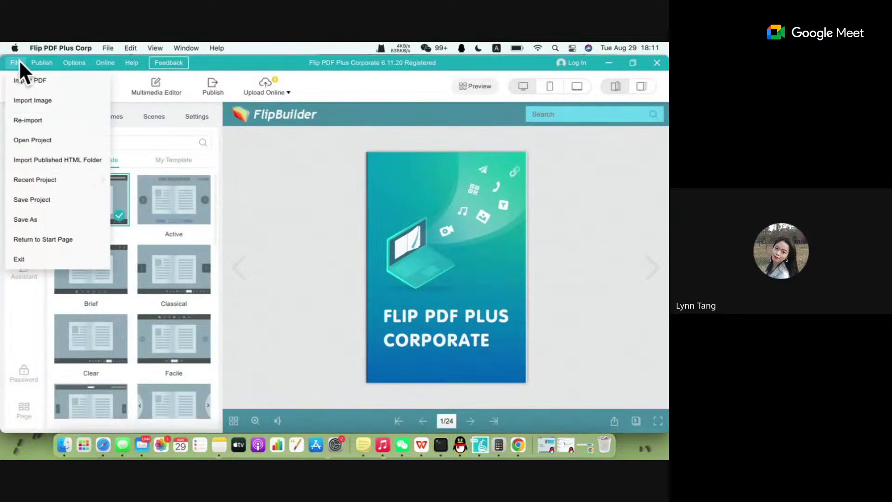
{"action": "left_click", "coordinate": [52, 255]}
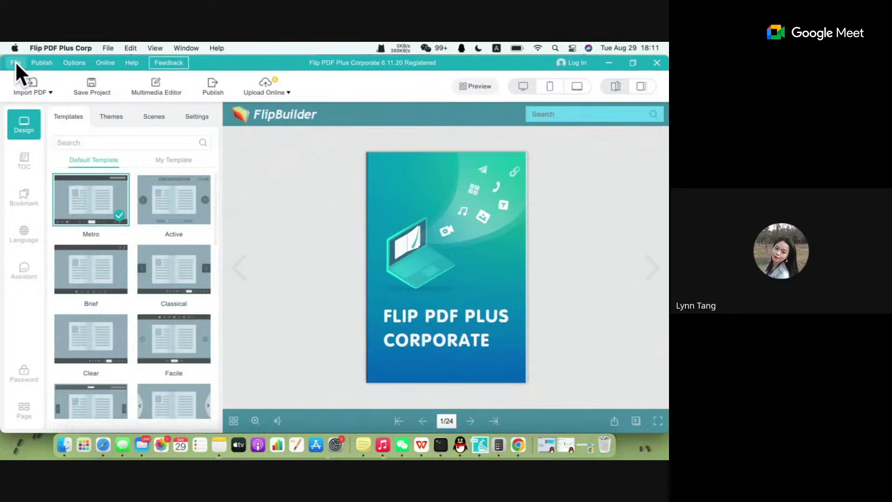
{"action": "left_click", "coordinate": [15, 61]}
{"action": "left_click", "coordinate": [43, 238]}
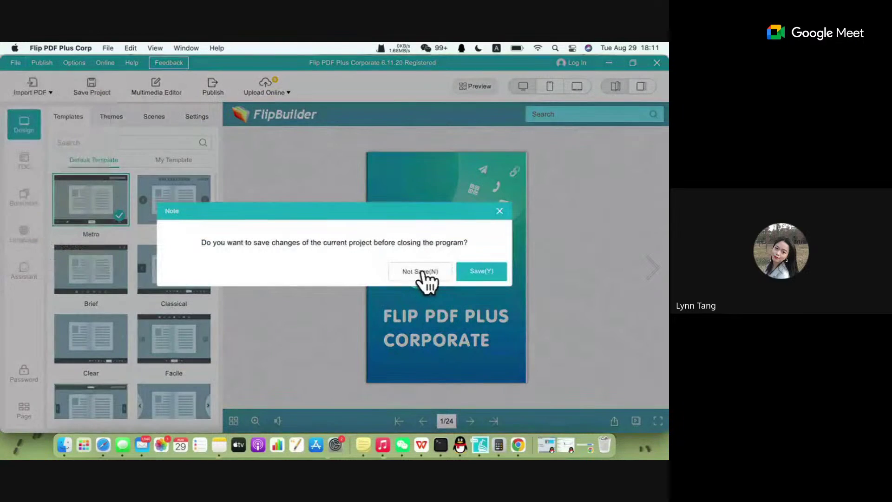
{"action": "left_click", "coordinate": [417, 273]}
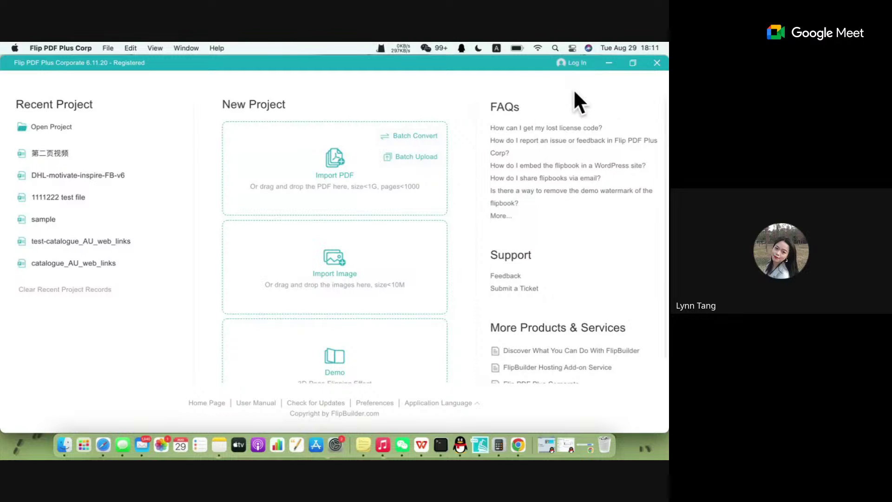
{"action": "left_click", "coordinate": [564, 128]}
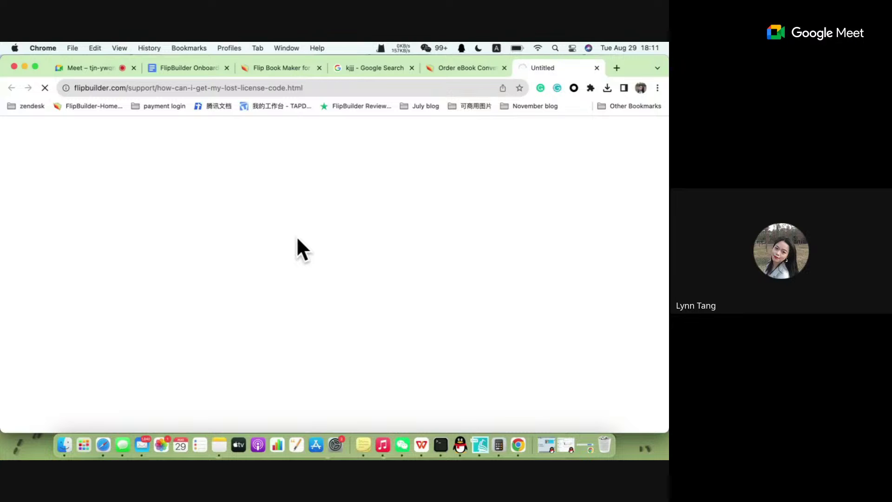
Look over the FlipBuilder Help Center page in Chrome.
{"action": "left_click", "coordinate": [299, 88]}
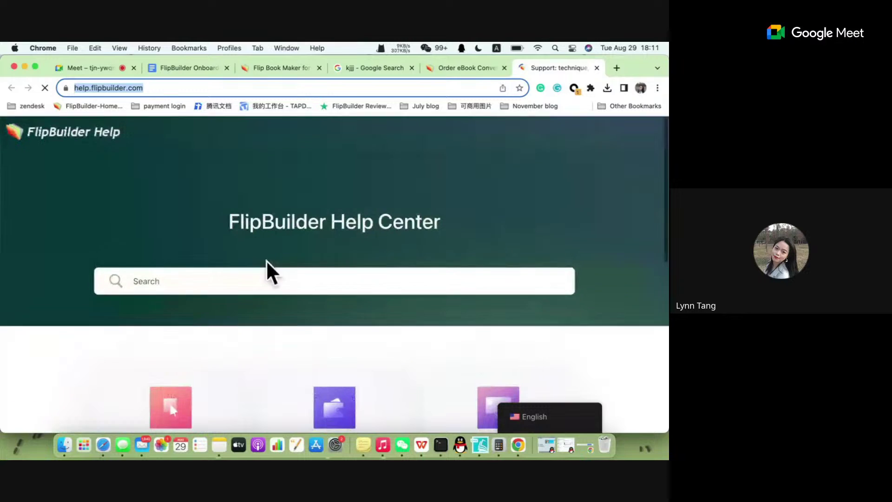
{"action": "left_click_drag", "start_coordinate": [229, 221], "coordinate": [382, 233]}
{"action": "left_click", "coordinate": [383, 234]}
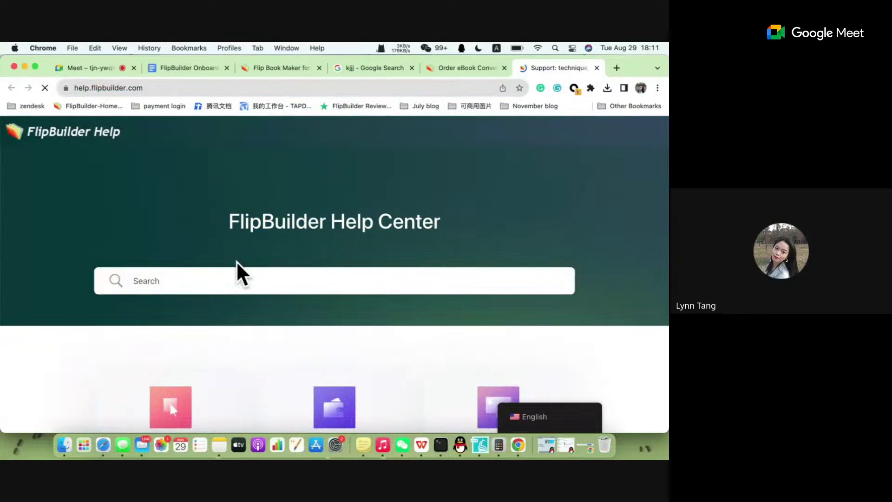
{"action": "scroll", "coordinate": [237, 343], "scroll_direction": "down", "scroll_amount": 3}
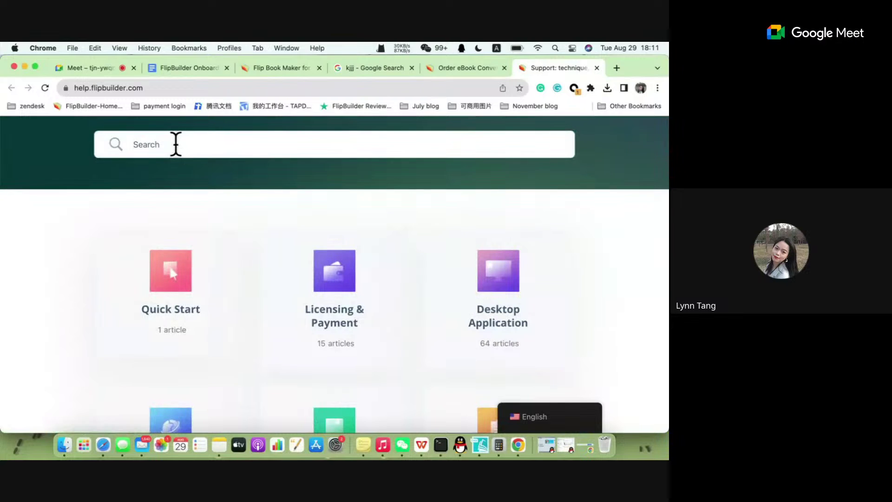
{"action": "scroll", "coordinate": [177, 153], "scroll_direction": "up", "scroll_amount": 1}
Search the help articles for 'logo', then switch back to Flip PDF Plus Corporate.
{"action": "left_click", "coordinate": [177, 154]}
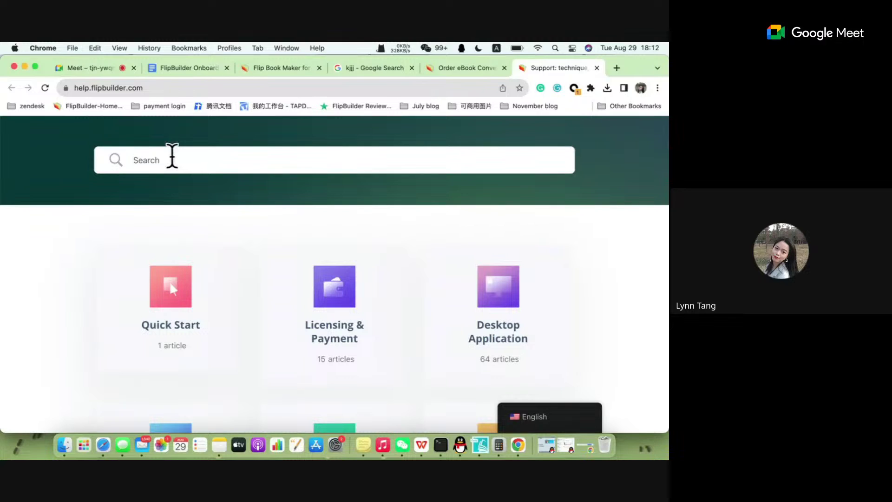
{"action": "type", "text": "logo"}
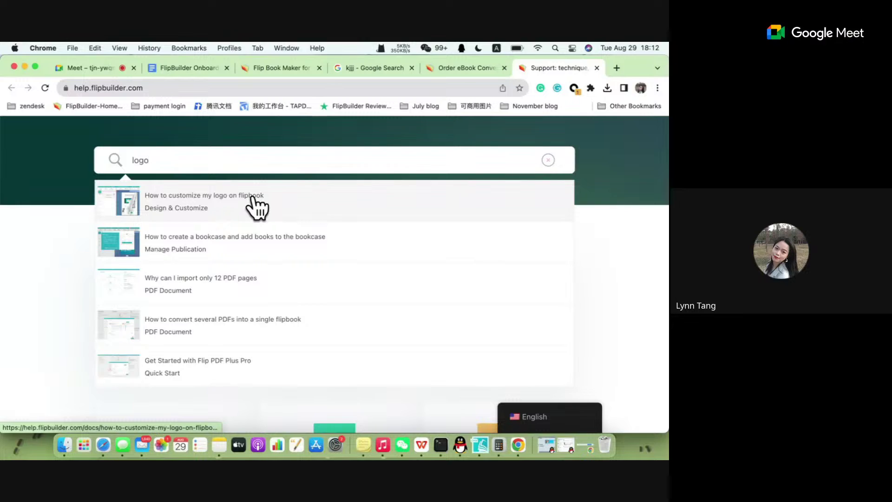
{"action": "scroll", "coordinate": [370, 306], "scroll_direction": "down", "scroll_amount": 3}
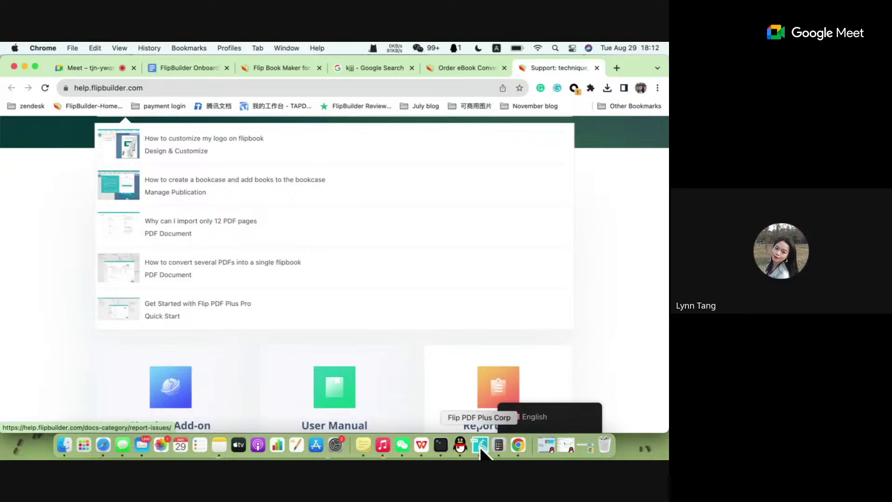
{"action": "left_click", "coordinate": [481, 449]}
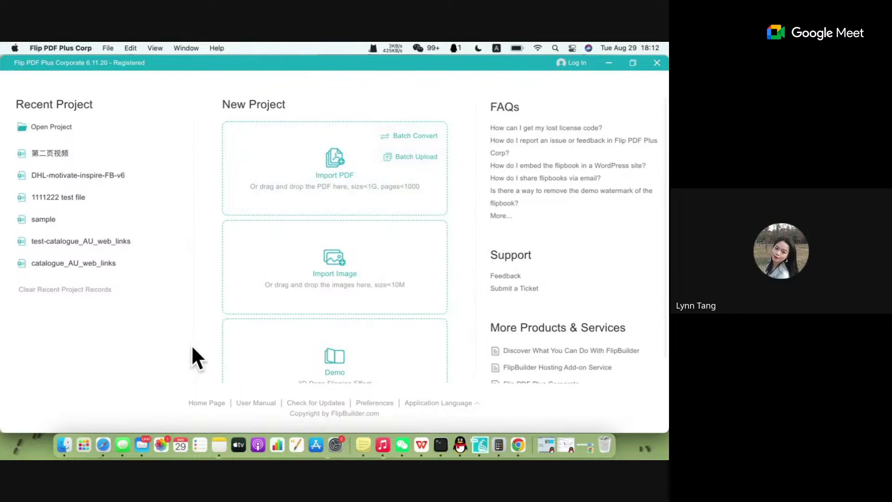
Minimise or close the Flip PDF Plus, Chrome, Mail, About This Mac, Messages, Safari and Calculator windows.
{"action": "left_click", "coordinate": [85, 452]}
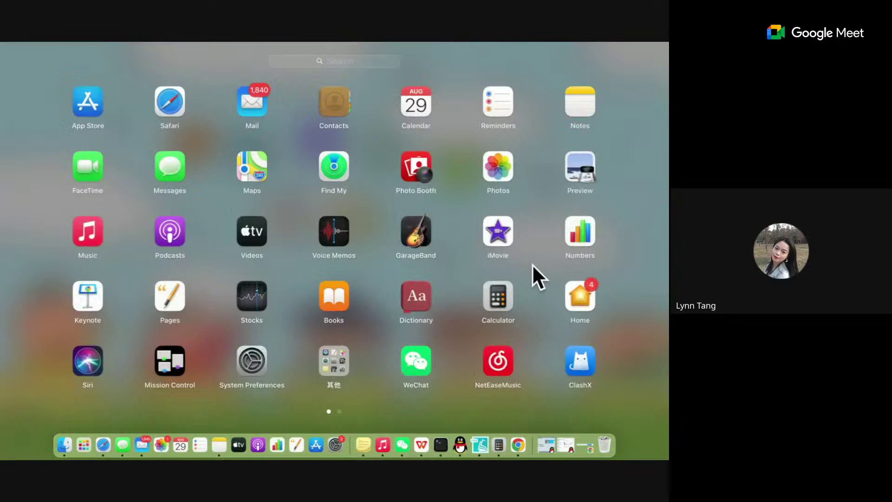
{"action": "left_click", "coordinate": [532, 264]}
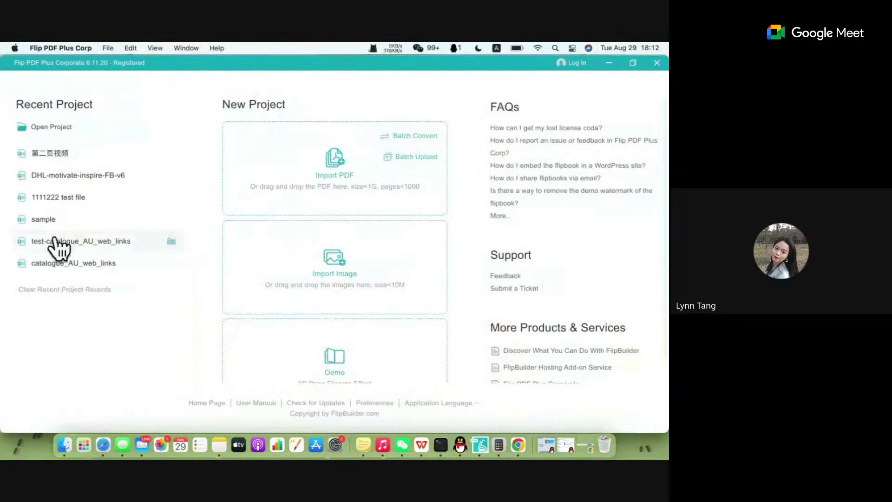
{"action": "left_click", "coordinate": [607, 63]}
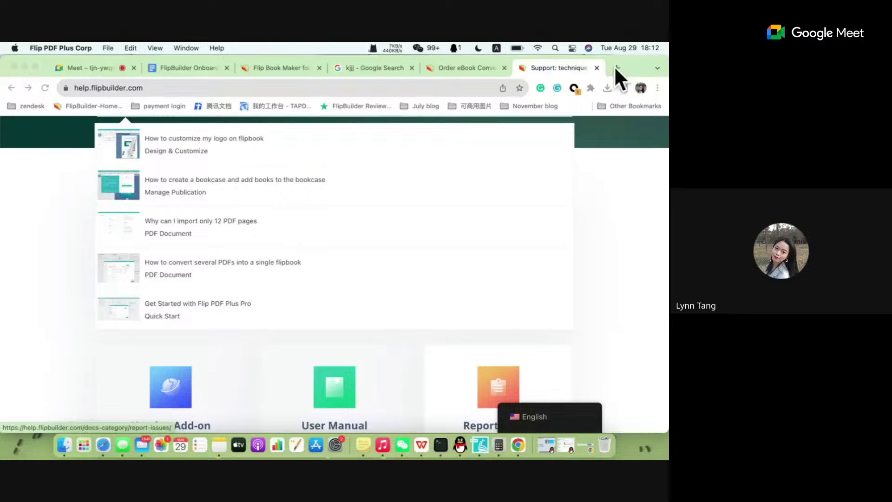
{"action": "left_click", "coordinate": [23, 67]}
{"action": "left_click", "coordinate": [91, 69]}
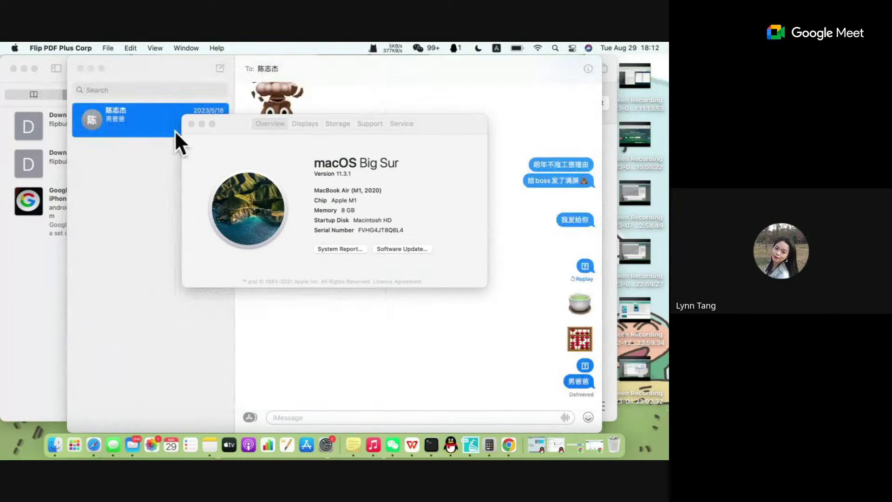
{"action": "left_click", "coordinate": [191, 124]}
{"action": "left_click", "coordinate": [81, 69]}
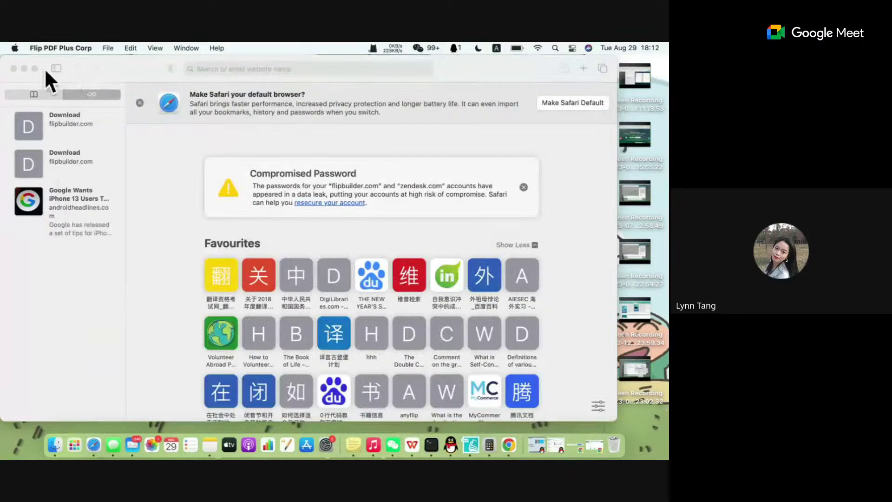
{"action": "left_click", "coordinate": [23, 69]}
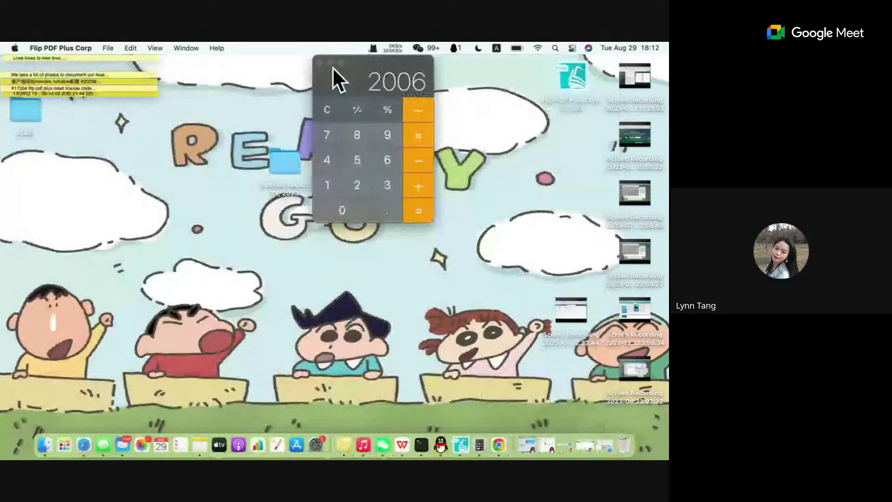
{"action": "left_click", "coordinate": [318, 62]}
Open the webinar August 23, 2023 folder, preview its files, and open the hex-named PNG.
{"action": "left_click", "coordinate": [285, 163]}
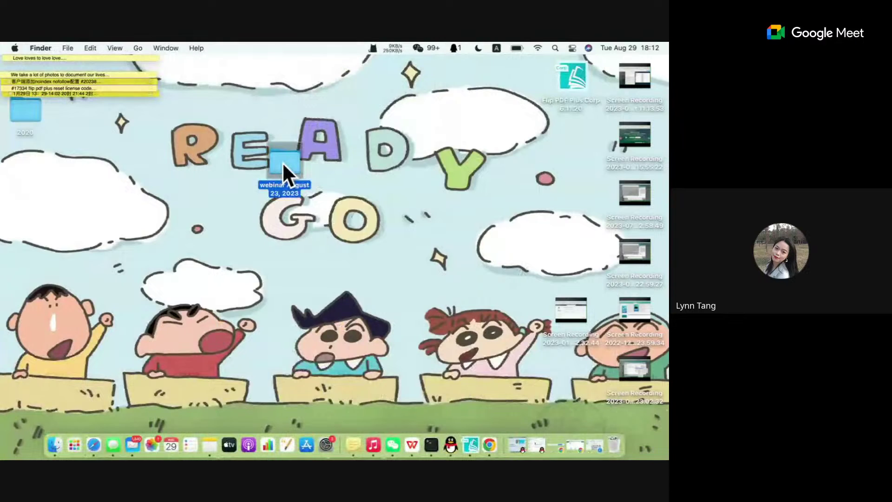
{"action": "double_click", "coordinate": [284, 163]}
{"action": "left_click", "coordinate": [397, 302]}
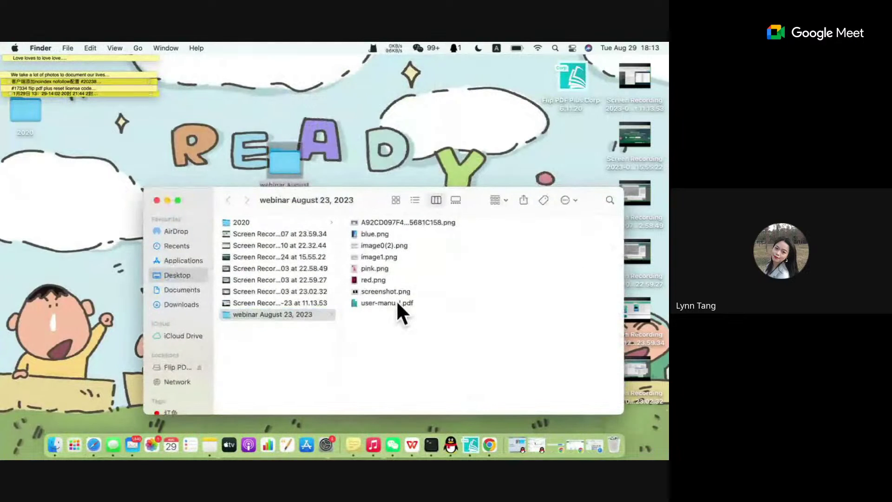
{"action": "left_click", "coordinate": [394, 291]}
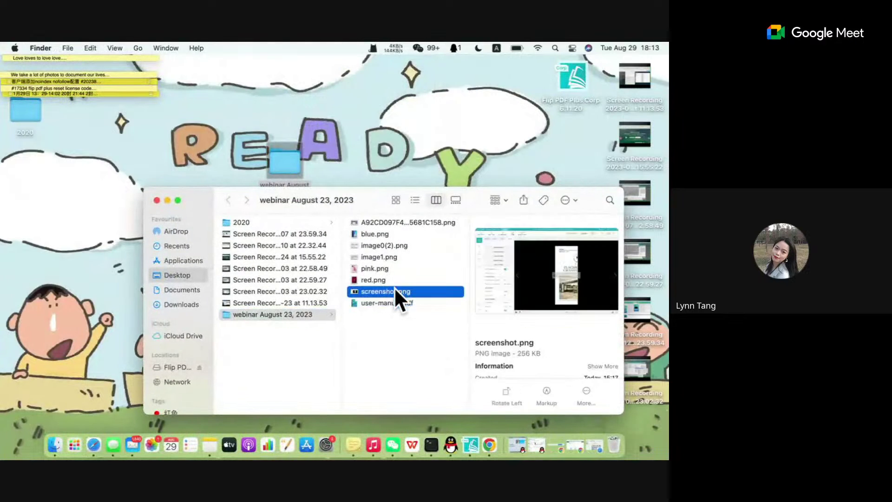
{"action": "left_click", "coordinate": [386, 245]}
{"action": "left_click", "coordinate": [387, 222]}
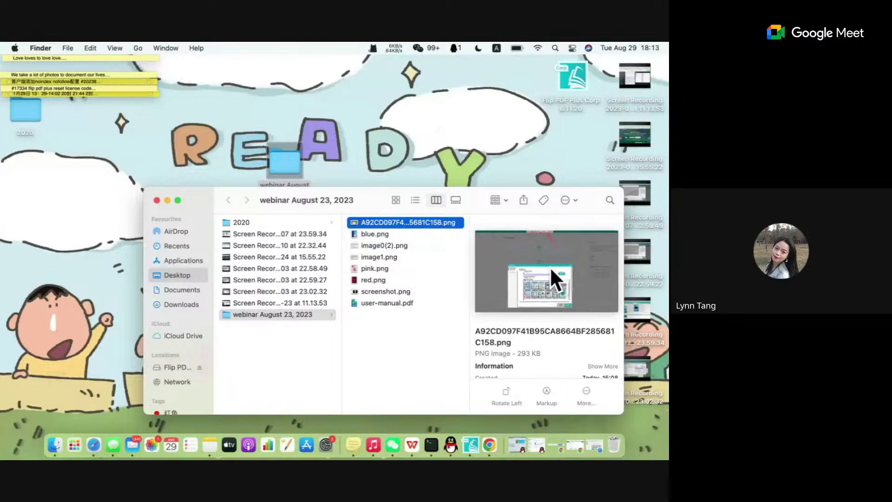
{"action": "double_click", "coordinate": [423, 223]}
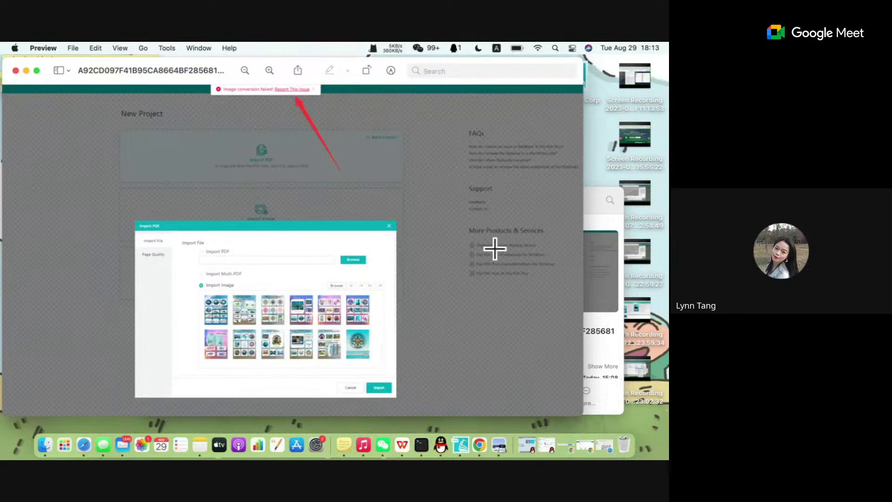
Bring Flip PDF Plus Corporate back to the front after reviewing the error screenshot.
{"action": "left_click", "coordinate": [462, 447]}
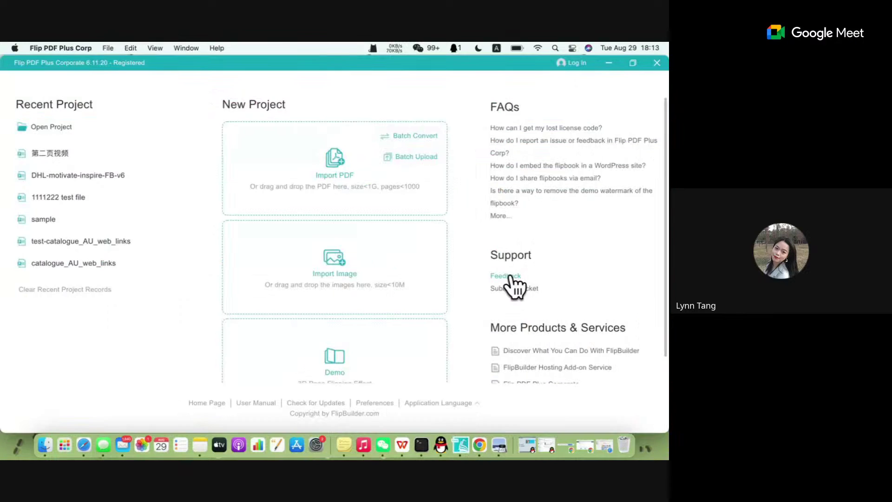
View and close the Support > Feedback form, then open the Submit a Ticket web page.
{"action": "left_click", "coordinate": [511, 277]}
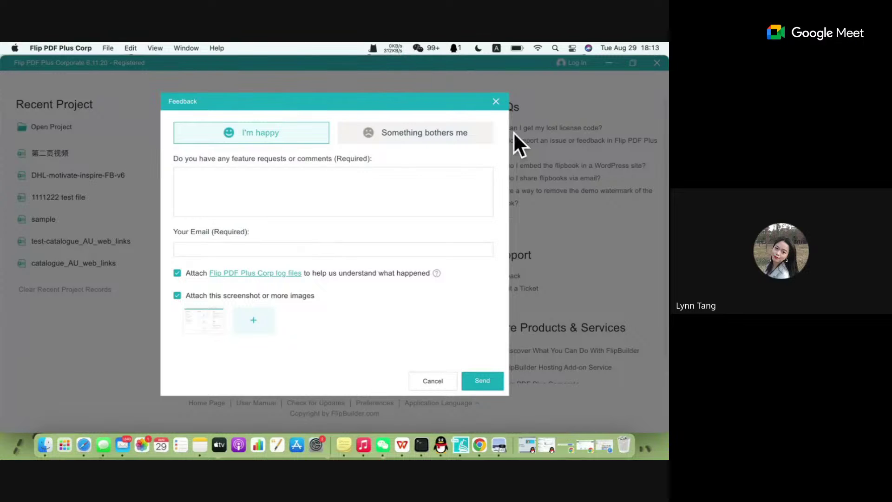
{"action": "left_click", "coordinate": [495, 102]}
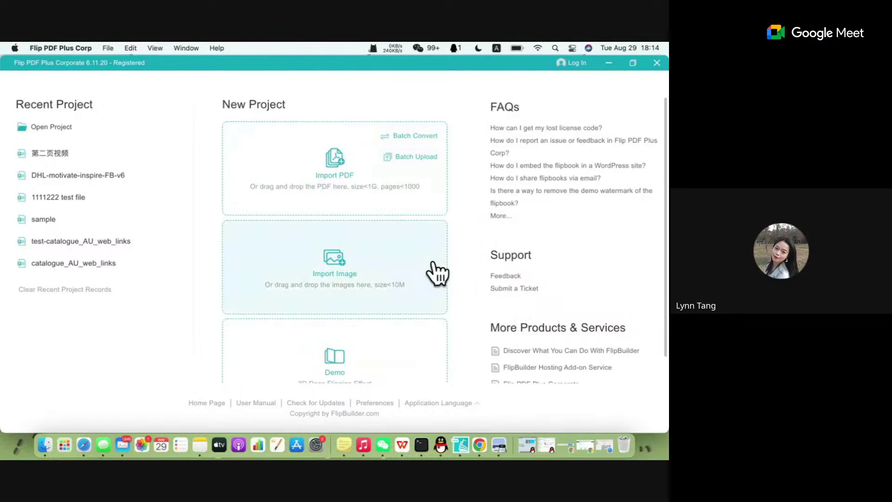
{"action": "left_click", "coordinate": [514, 290]}
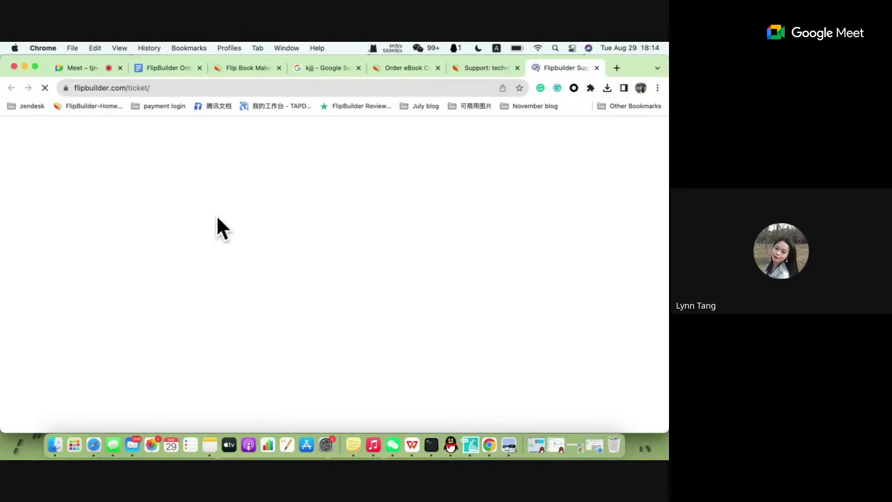
Look over the ticket form, then return to Flip PDF Plus Corp and open the Corporate product link.
{"action": "scroll", "coordinate": [205, 255], "scroll_direction": "down", "scroll_amount": 10}
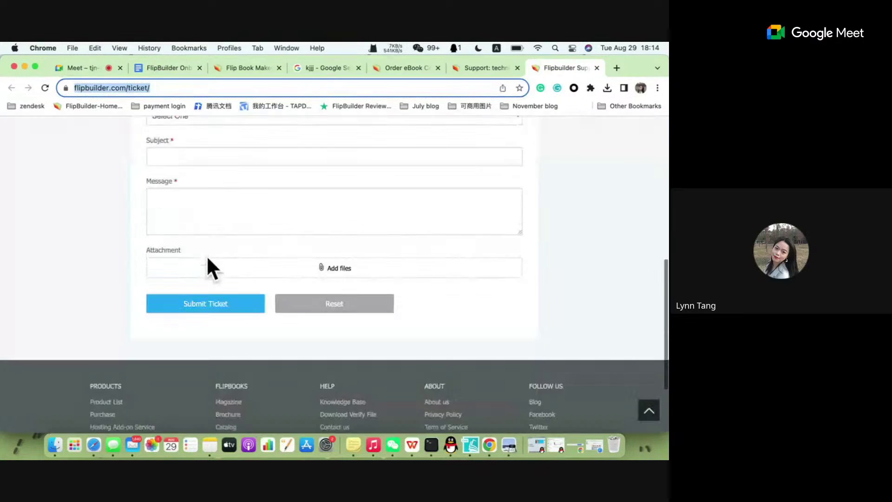
{"action": "scroll", "coordinate": [207, 265], "scroll_direction": "up", "scroll_amount": 10}
{"action": "left_click", "coordinate": [470, 445]}
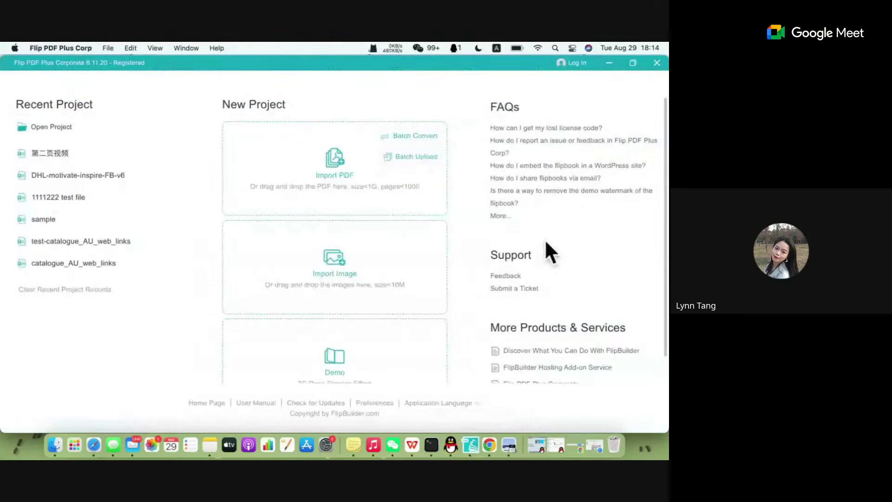
{"action": "scroll", "coordinate": [546, 248], "scroll_direction": "down", "scroll_amount": 1}
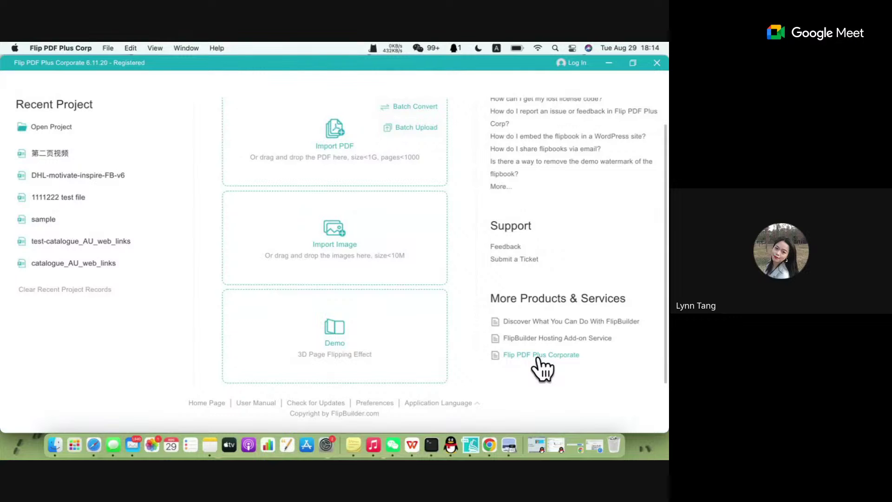
{"action": "left_click", "coordinate": [539, 355]}
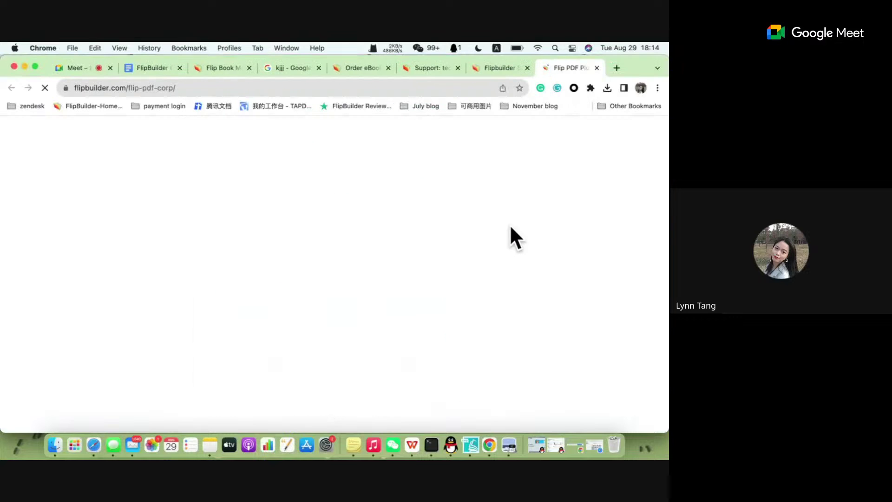
Open the online user-manual.pdf from the app's User Manual footer link.
{"action": "scroll", "coordinate": [408, 319], "scroll_direction": "down", "scroll_amount": 5}
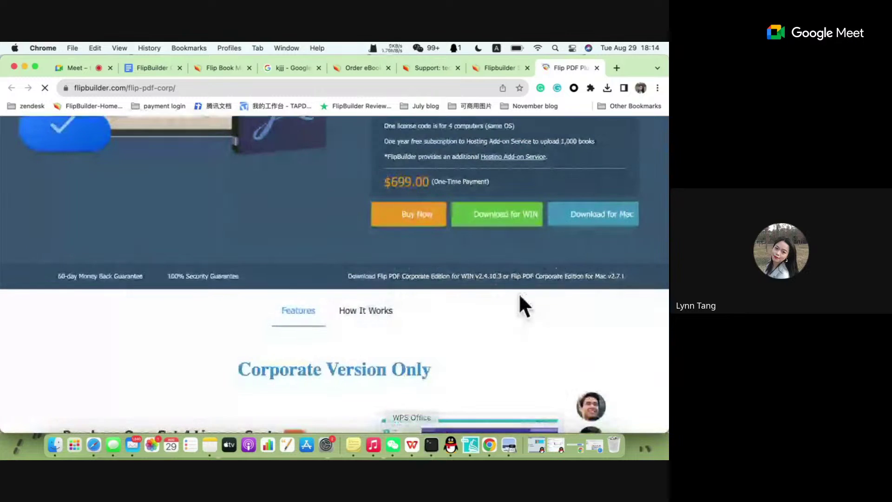
{"action": "left_click", "coordinate": [471, 445]}
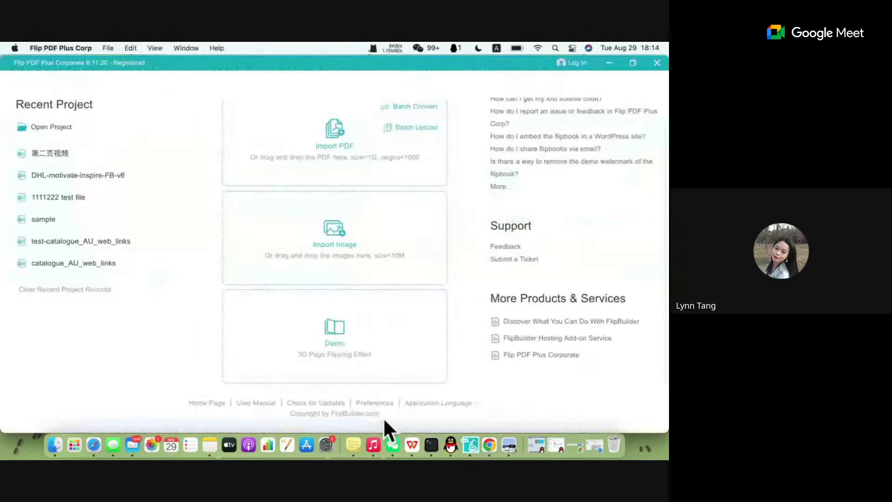
{"action": "left_click", "coordinate": [242, 402]}
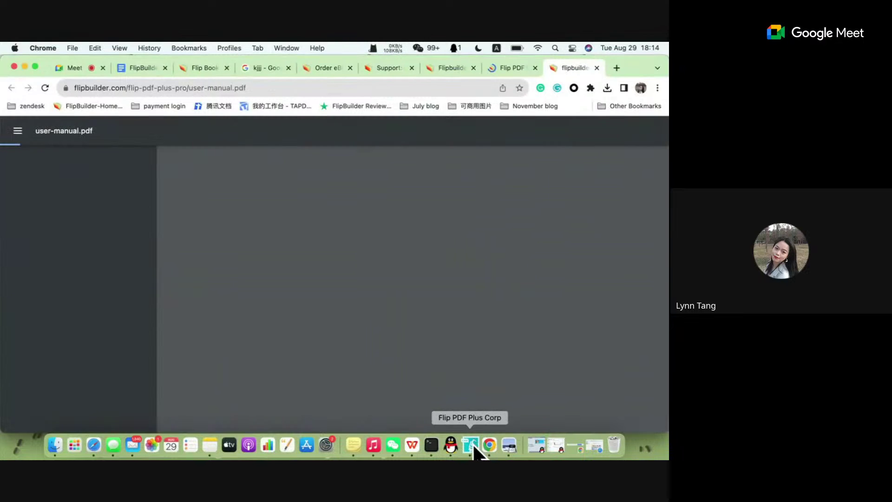
Open the Flip PDF Plus Corporate product page from More Products, then return to the app.
{"action": "left_click", "coordinate": [472, 446]}
{"action": "left_click", "coordinate": [547, 355]}
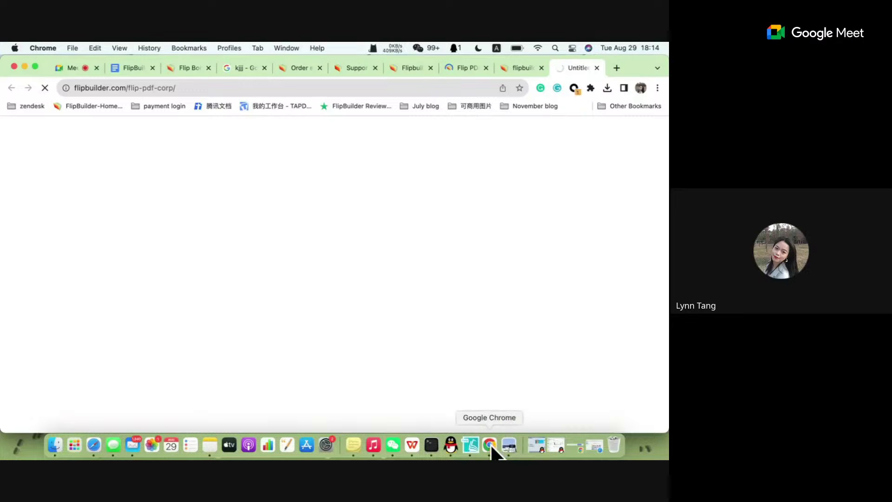
{"action": "left_click", "coordinate": [471, 446]}
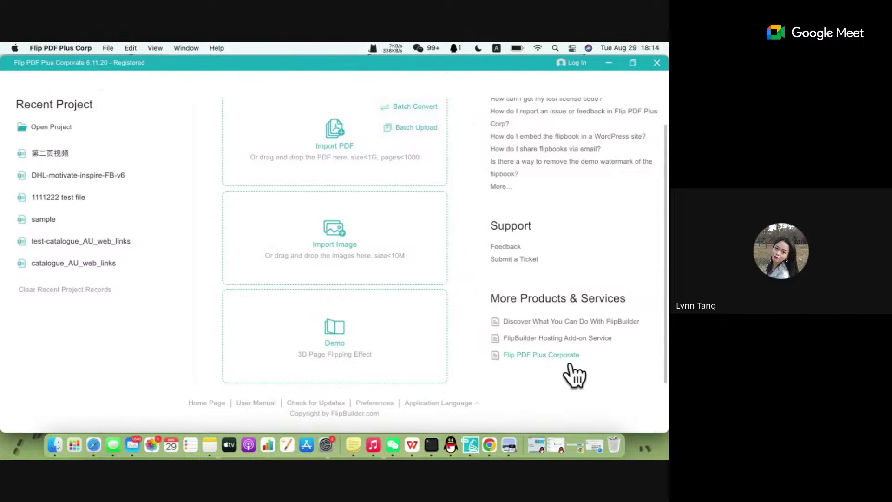
Review the Corporate product page, then run Check for Updates to confirm the latest version.
{"action": "left_click", "coordinate": [538, 355]}
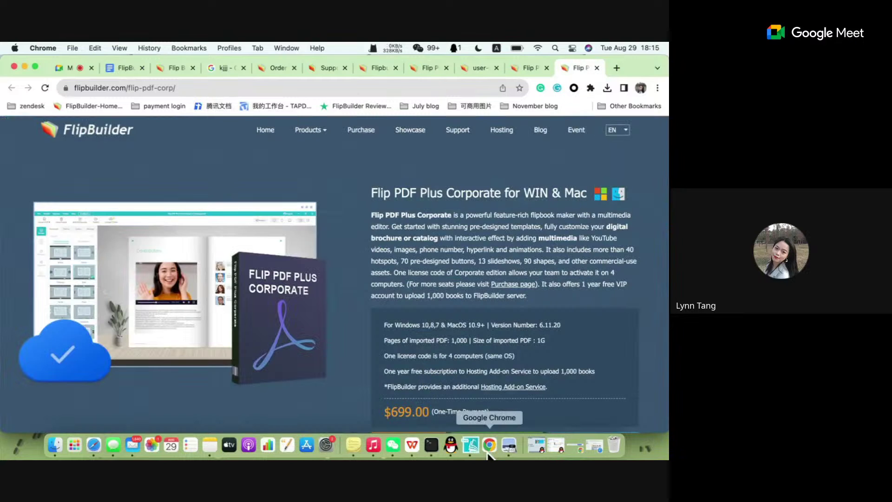
{"action": "left_click", "coordinate": [470, 445]}
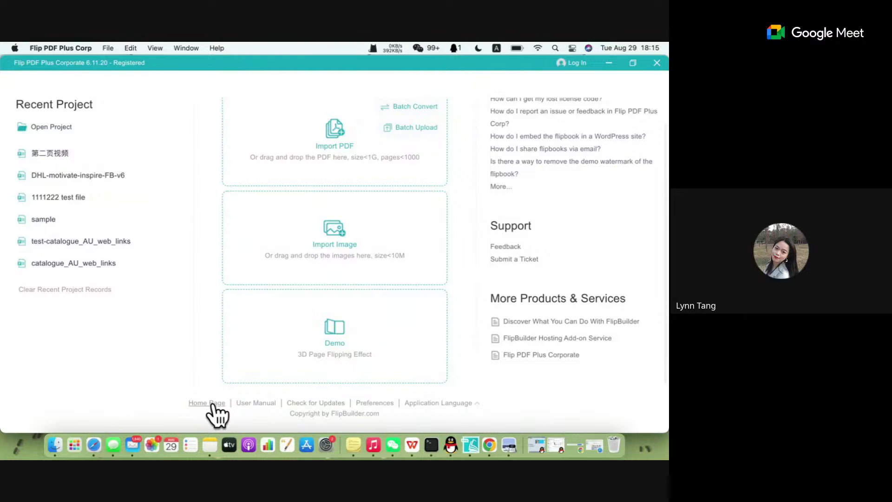
{"action": "left_click", "coordinate": [328, 403]}
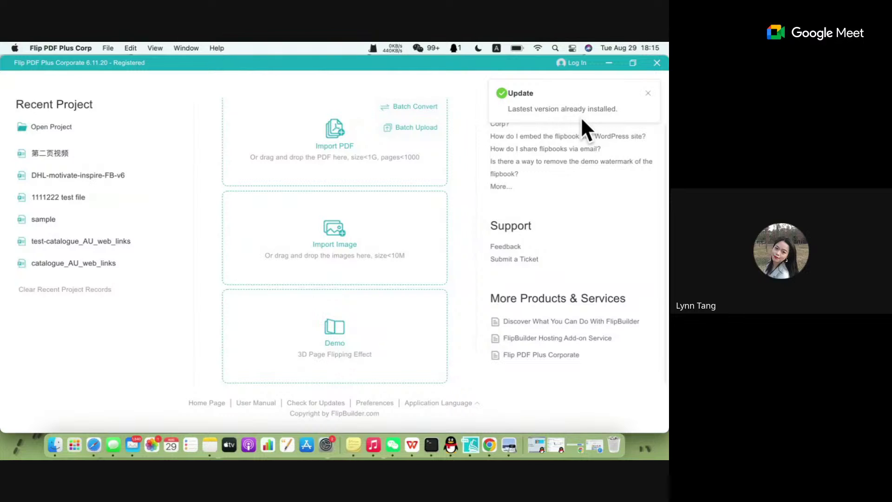
Open Preferences and inspect the working folder path on the System tab.
{"action": "left_click", "coordinate": [375, 403]}
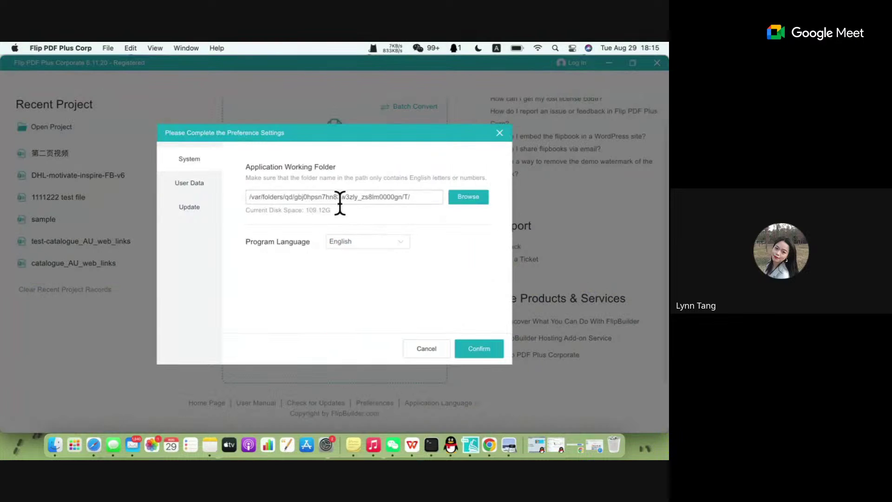
{"action": "double_click", "coordinate": [269, 196]}
{"action": "left_click_drag", "start_coordinate": [295, 197], "coordinate": [412, 199]}
{"action": "left_click", "coordinate": [412, 199]}
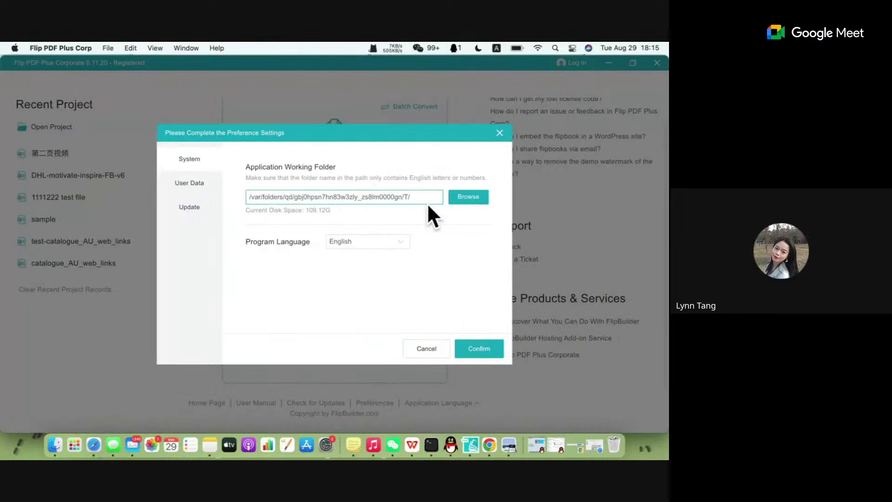
{"action": "left_click_drag", "start_coordinate": [423, 197], "coordinate": [244, 197]}
{"action": "left_click", "coordinate": [244, 197]}
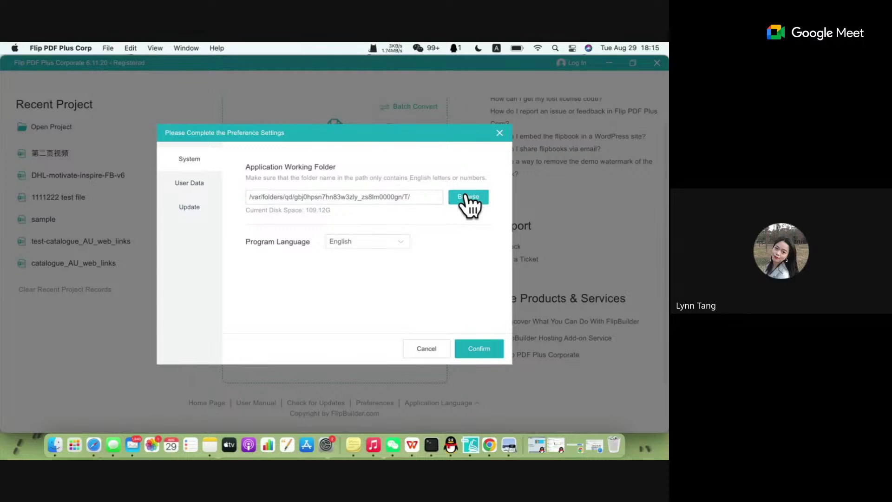
Review the User Data and Update tabs, check for updates, and open What's New.
{"action": "left_click", "coordinate": [191, 183]}
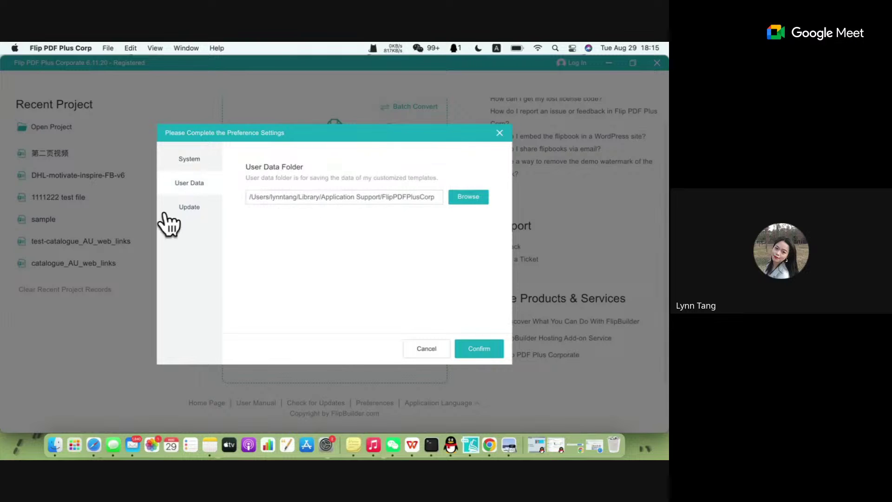
{"action": "left_click", "coordinate": [184, 210]}
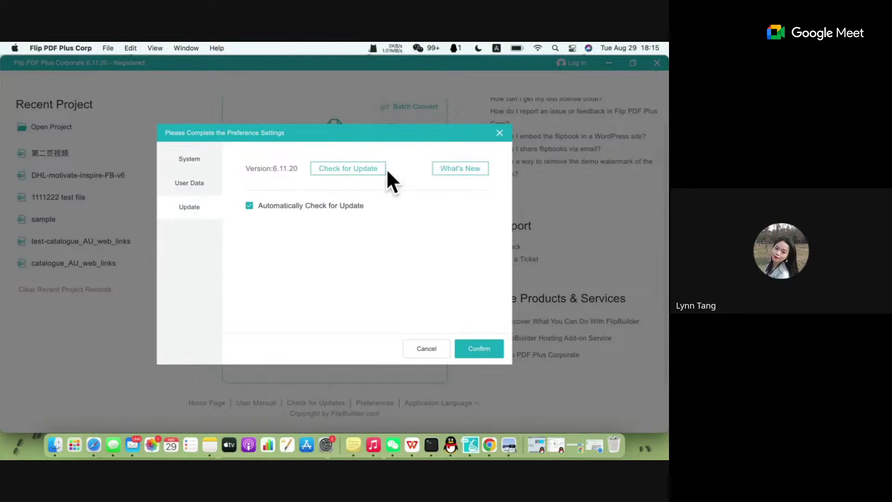
{"action": "left_click", "coordinate": [361, 170]}
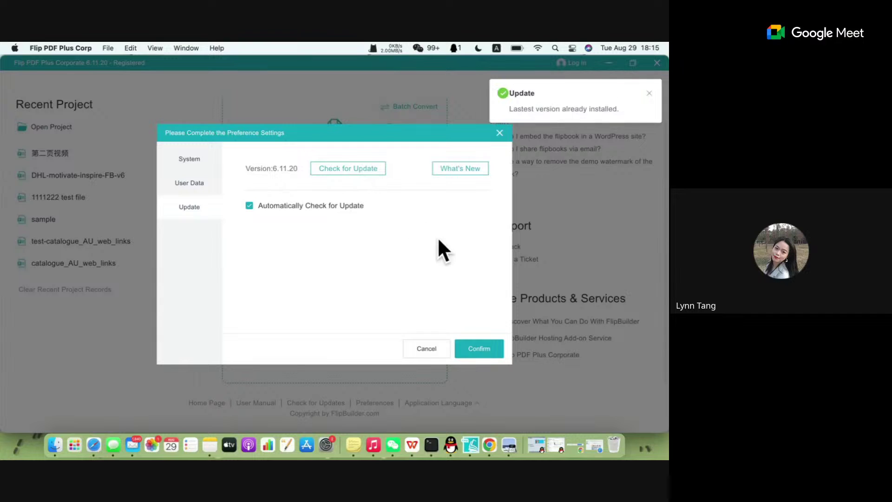
{"action": "left_click", "coordinate": [461, 168]}
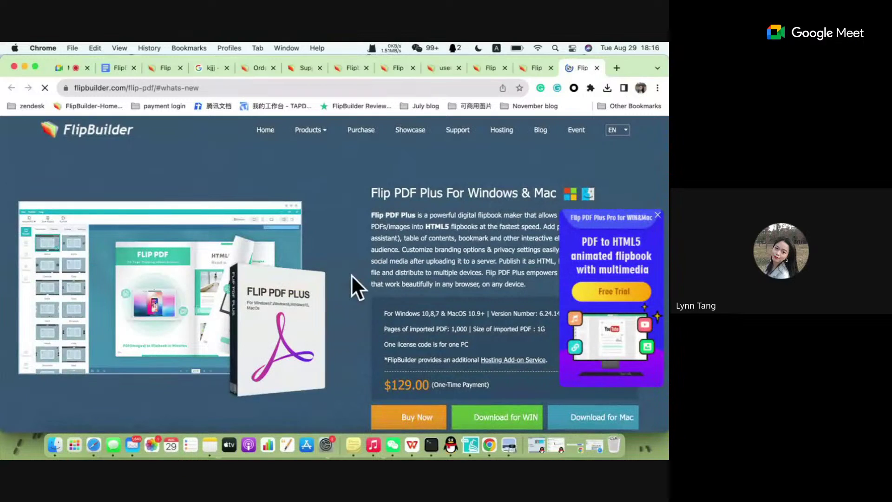
Dismiss the promo popup, then open and browse the Flip PDF Plus Corporate product page.
{"action": "left_click", "coordinate": [657, 215]}
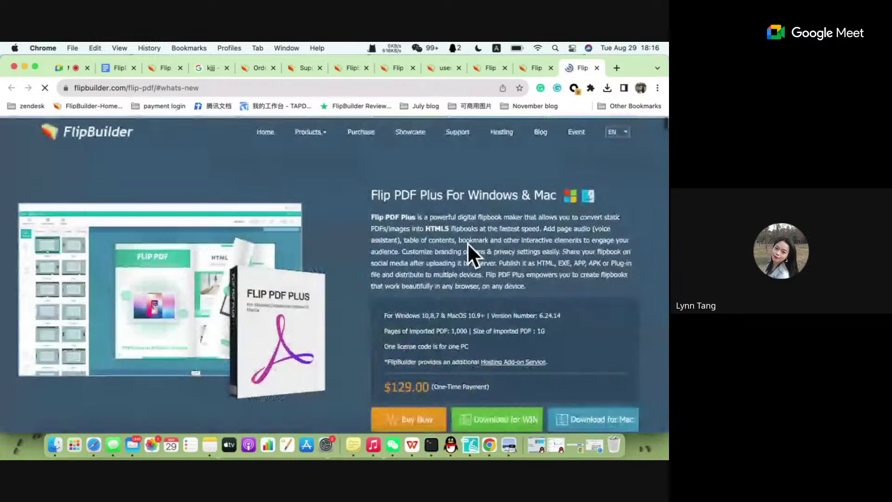
{"action": "mouse_move", "coordinate": [308, 135]}
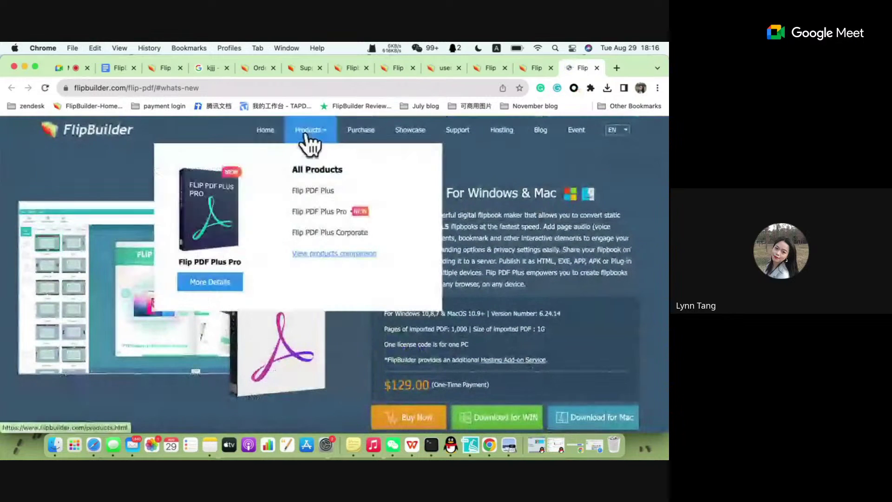
{"action": "left_click", "coordinate": [327, 231]}
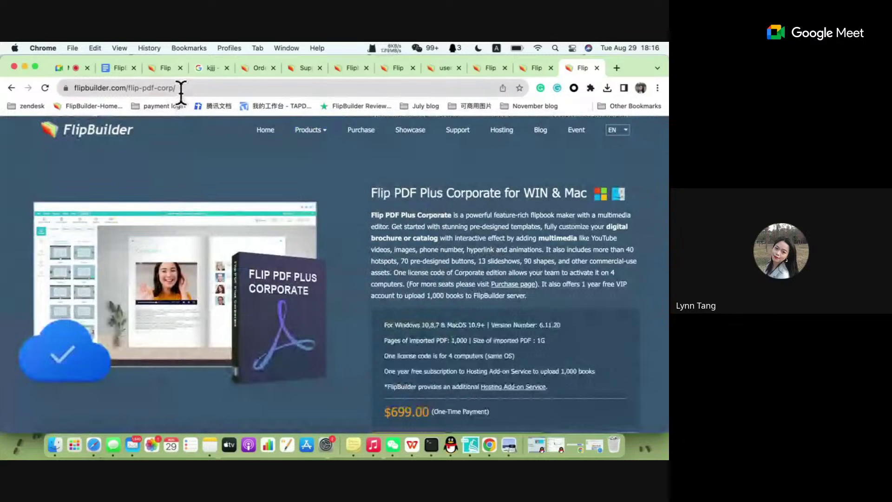
{"action": "scroll", "coordinate": [293, 244], "scroll_direction": "down", "scroll_amount": 10}
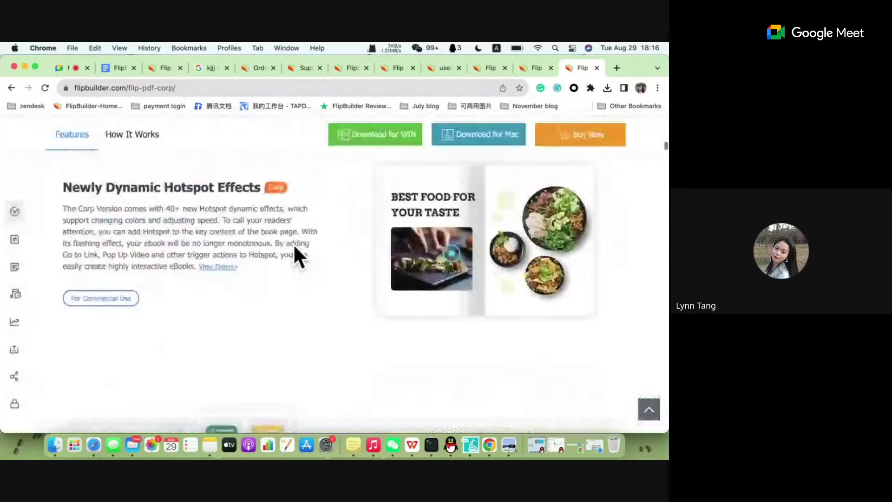
{"action": "scroll", "coordinate": [295, 246], "scroll_direction": "down", "scroll_amount": 15}
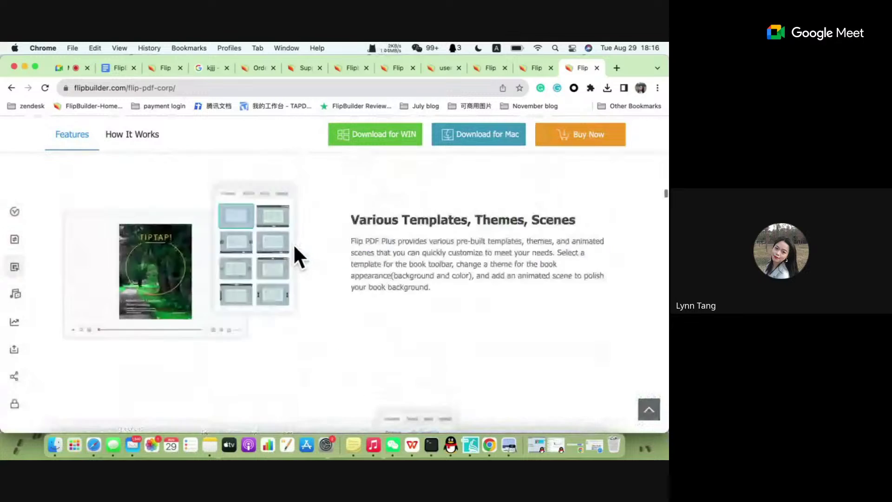
{"action": "scroll", "coordinate": [295, 246], "scroll_direction": "down", "scroll_amount": 10}
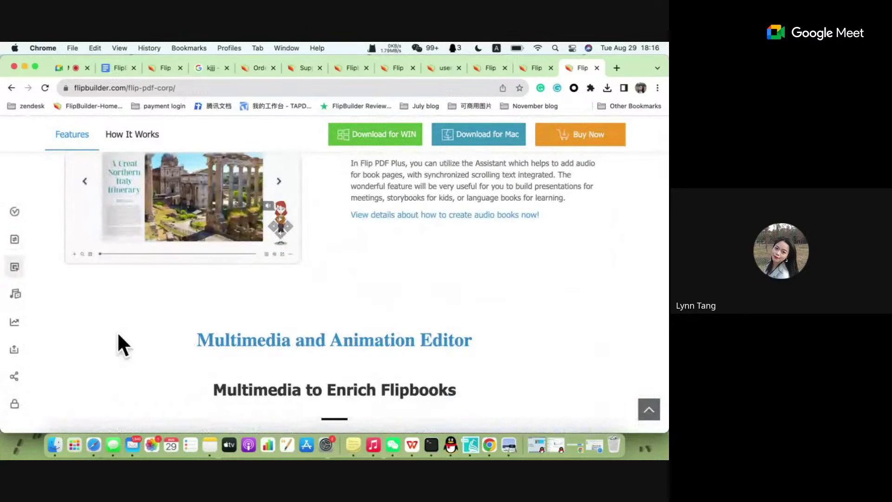
{"action": "left_click", "coordinate": [656, 413]}
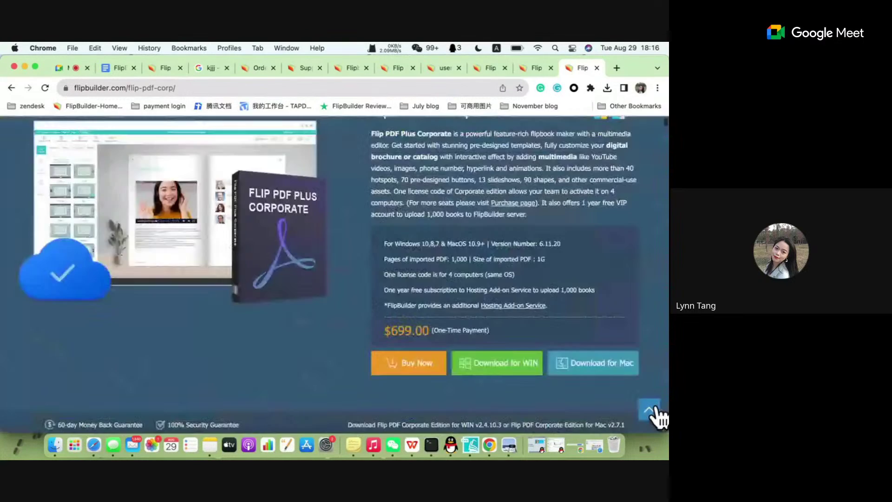
{"action": "scroll", "coordinate": [389, 308], "scroll_direction": "down", "scroll_amount": 15}
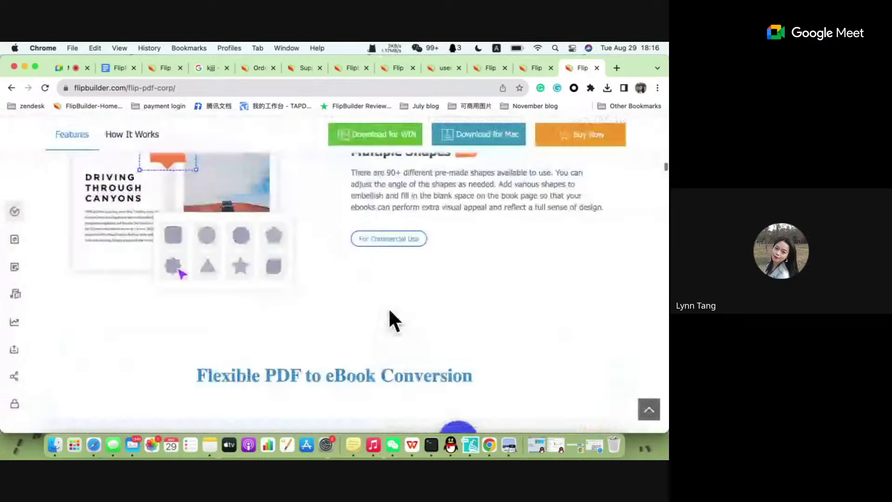
{"action": "scroll", "coordinate": [10, 249], "scroll_direction": "down", "scroll_amount": 5}
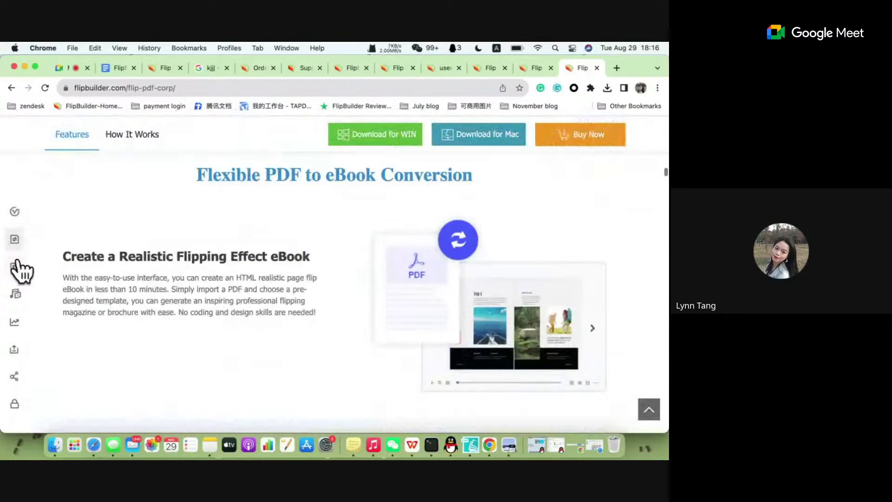
{"action": "scroll", "coordinate": [15, 269], "scroll_direction": "down", "scroll_amount": 15}
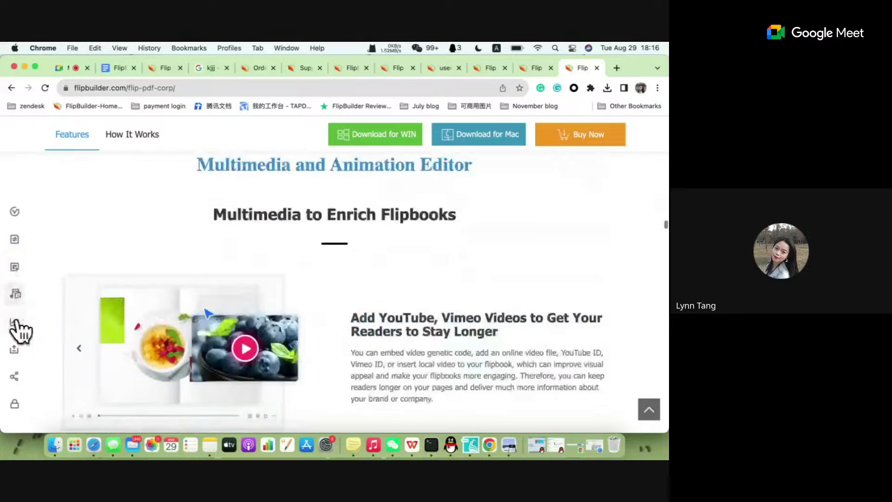
{"action": "scroll", "coordinate": [17, 353], "scroll_direction": "down", "scroll_amount": 15}
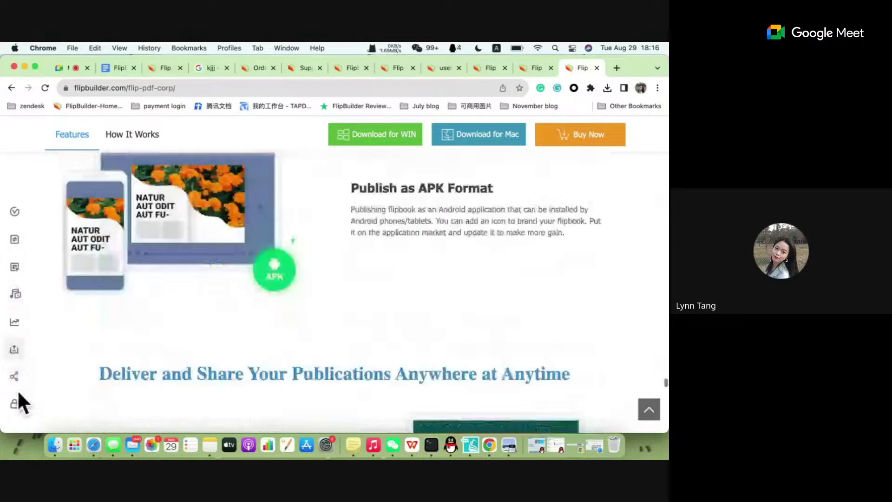
{"action": "scroll", "coordinate": [228, 328], "scroll_direction": "down", "scroll_amount": 15}
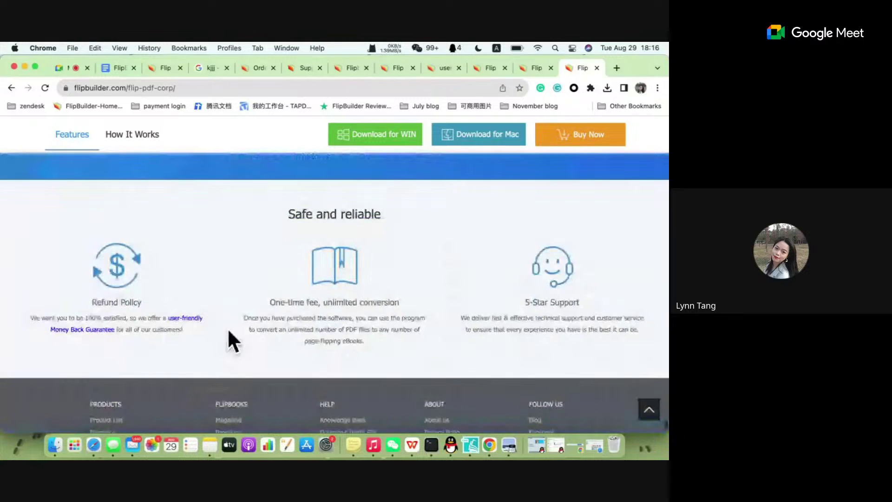
Jump to the How It Works section and open the Update Log under Product Info.
{"action": "left_click", "coordinate": [147, 134]}
{"action": "scroll", "coordinate": [464, 229], "scroll_direction": "down", "scroll_amount": 5}
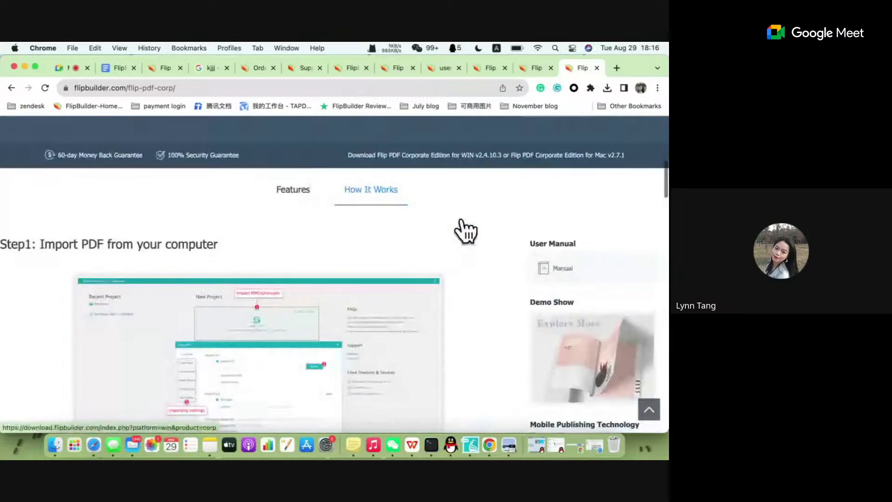
{"action": "scroll", "coordinate": [464, 221], "scroll_direction": "up", "scroll_amount": 4}
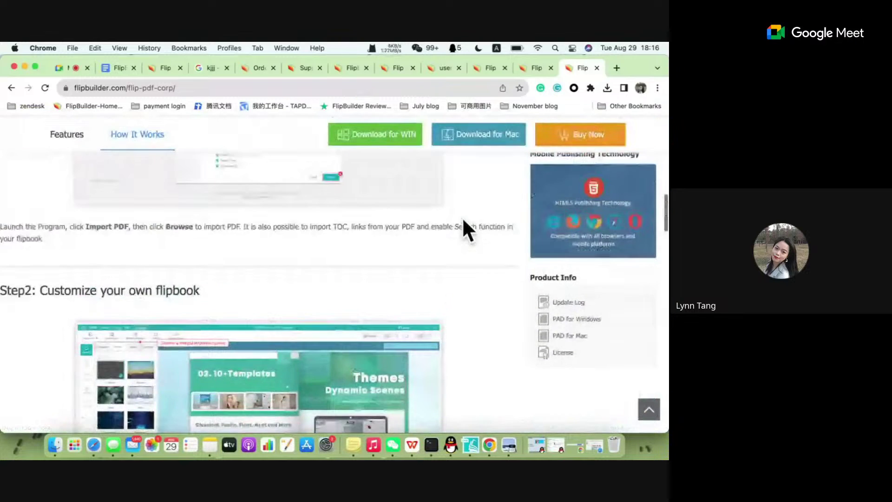
{"action": "left_click", "coordinate": [577, 303]}
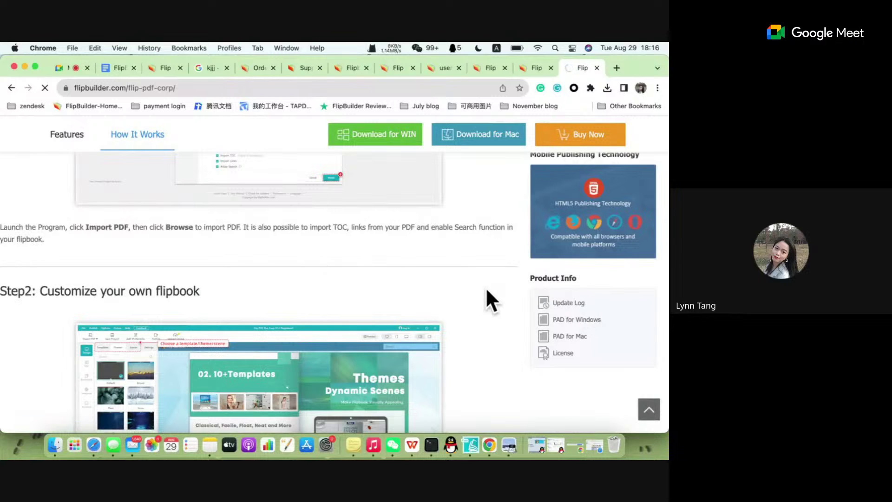
{"action": "left_click", "coordinate": [567, 303]}
Read through the 'See what's new' release notes, then bring Flip PDF Plus Corporate to the front.
{"action": "scroll", "coordinate": [380, 286], "scroll_direction": "down", "scroll_amount": 6}
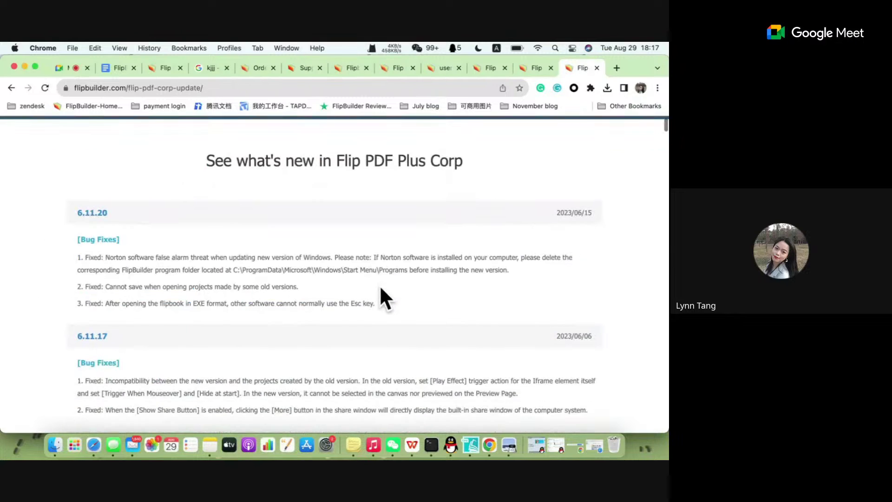
{"action": "scroll", "coordinate": [380, 285], "scroll_direction": "up", "scroll_amount": 5}
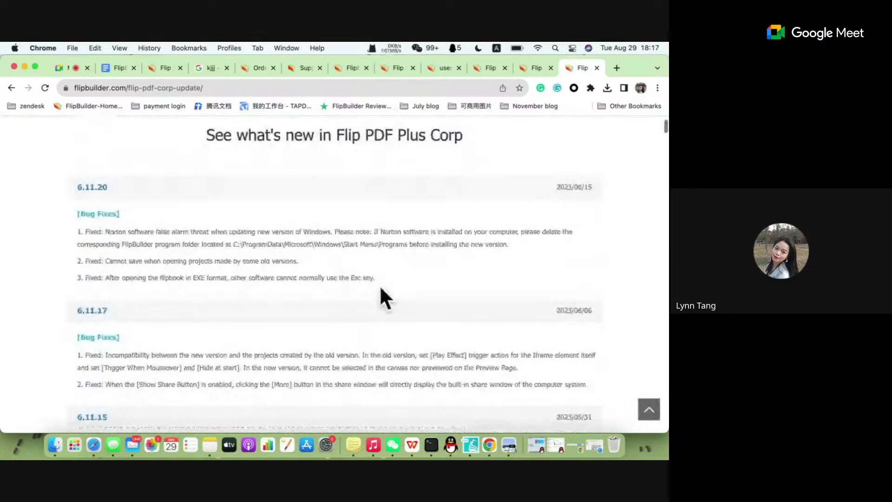
{"action": "scroll", "coordinate": [380, 285], "scroll_direction": "down", "scroll_amount": 1}
{"action": "scroll", "coordinate": [380, 298], "scroll_direction": "down", "scroll_amount": 2}
{"action": "scroll", "coordinate": [380, 297], "scroll_direction": "up", "scroll_amount": 5}
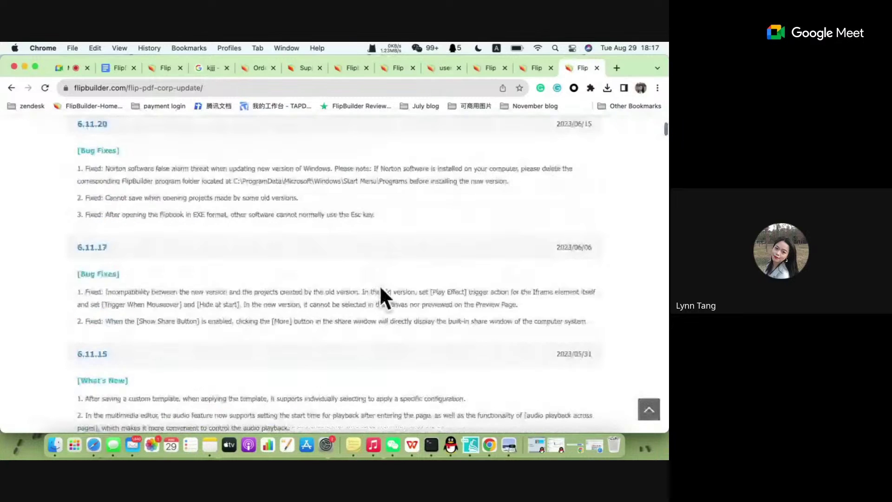
{"action": "scroll", "coordinate": [380, 287], "scroll_direction": "down", "scroll_amount": 15}
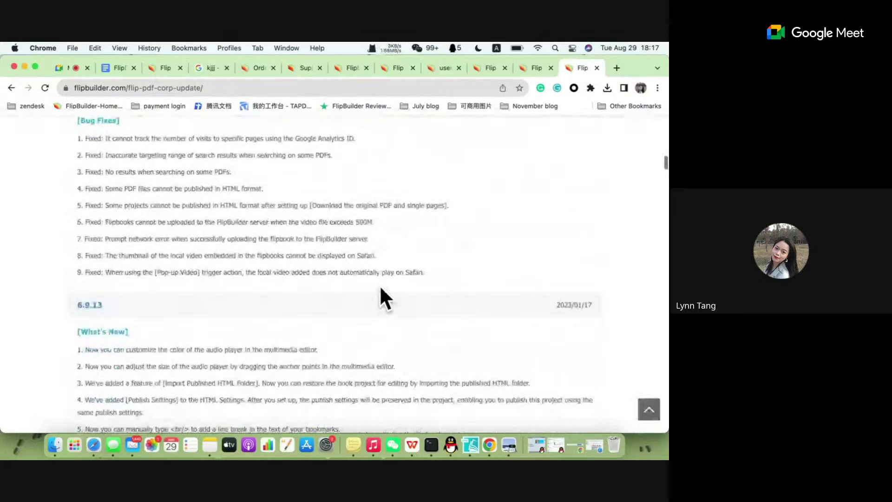
{"action": "scroll", "coordinate": [381, 289], "scroll_direction": "up", "scroll_amount": 5}
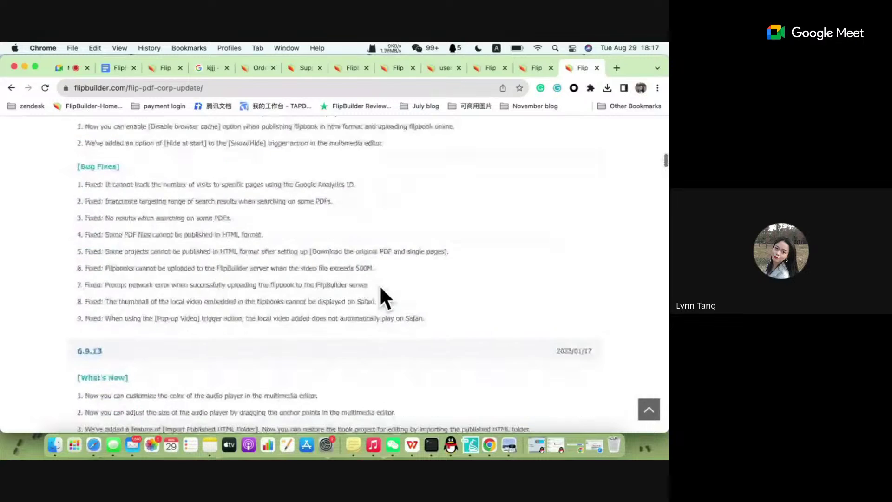
{"action": "scroll", "coordinate": [381, 289], "scroll_direction": "down", "scroll_amount": 5}
{"action": "scroll", "coordinate": [380, 285], "scroll_direction": "down", "scroll_amount": 10}
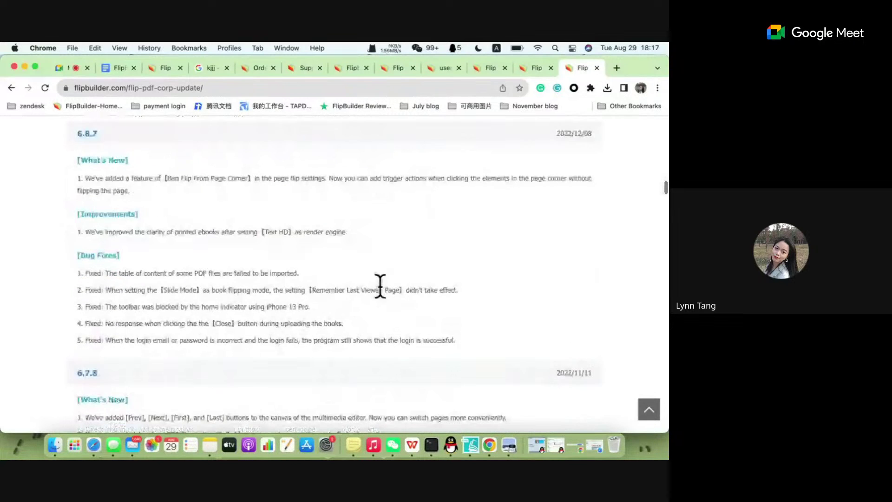
{"action": "scroll", "coordinate": [380, 285], "scroll_direction": "up", "scroll_amount": 3}
{"action": "scroll", "coordinate": [381, 289], "scroll_direction": "up", "scroll_amount": 3}
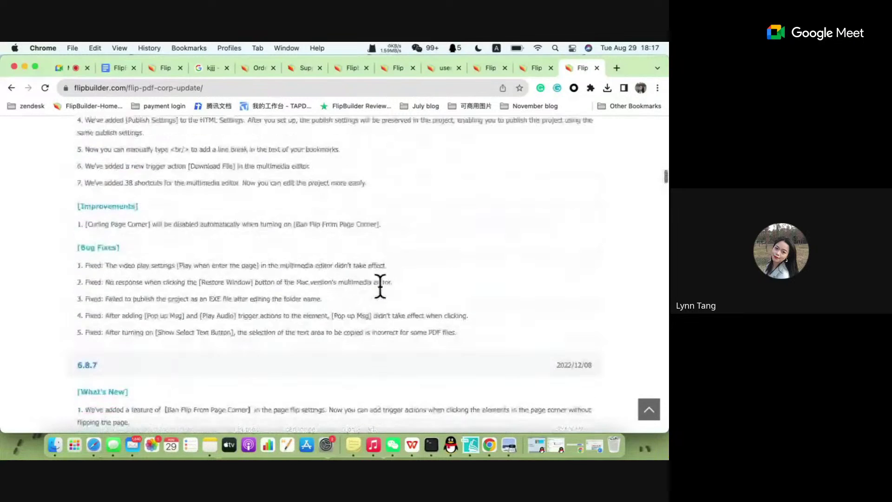
{"action": "scroll", "coordinate": [376, 267], "scroll_direction": "up", "scroll_amount": 1}
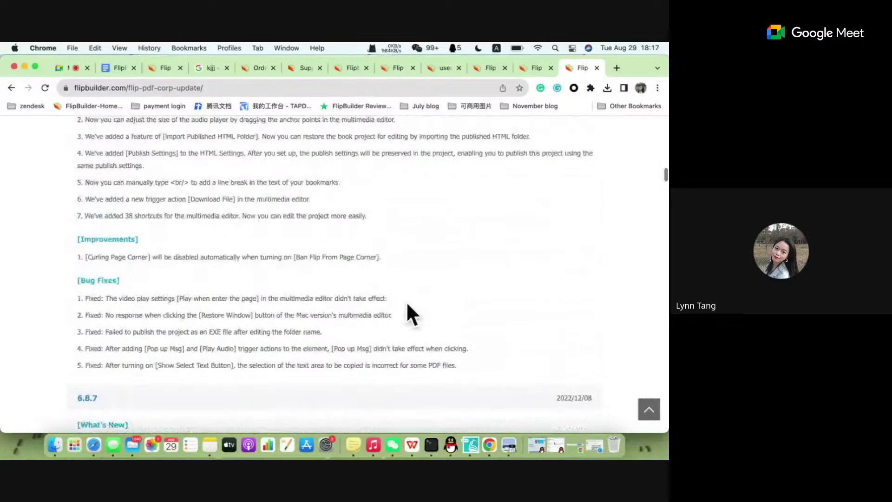
{"action": "left_click", "coordinate": [470, 446]}
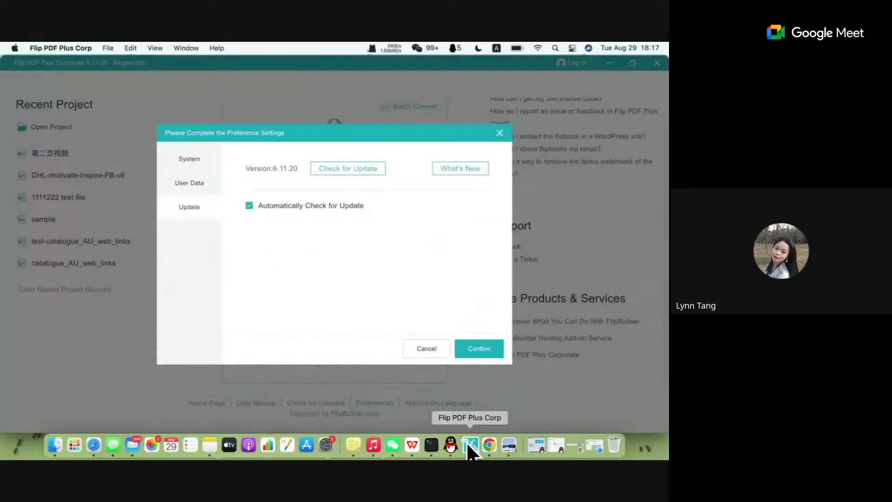
Close the Preference Settings dialog to show the start screen's New Project options.
{"action": "left_click", "coordinate": [500, 133]}
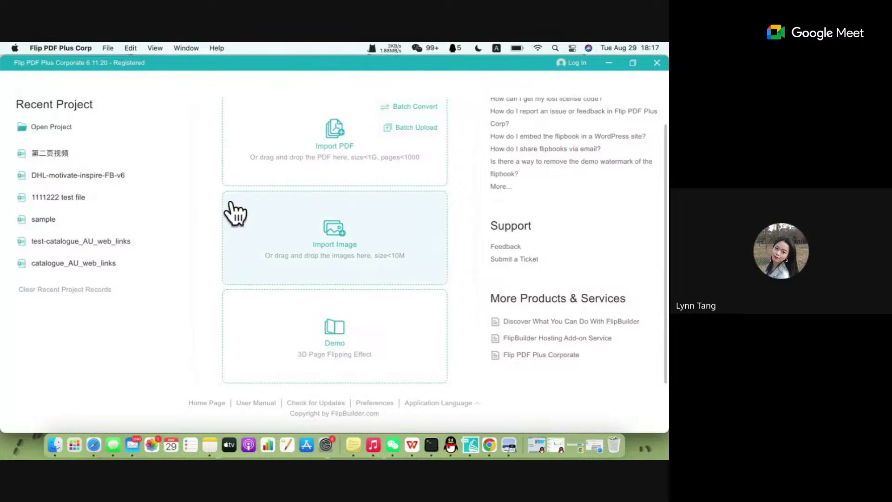
{"action": "scroll", "coordinate": [360, 175], "scroll_direction": "up", "scroll_amount": 1}
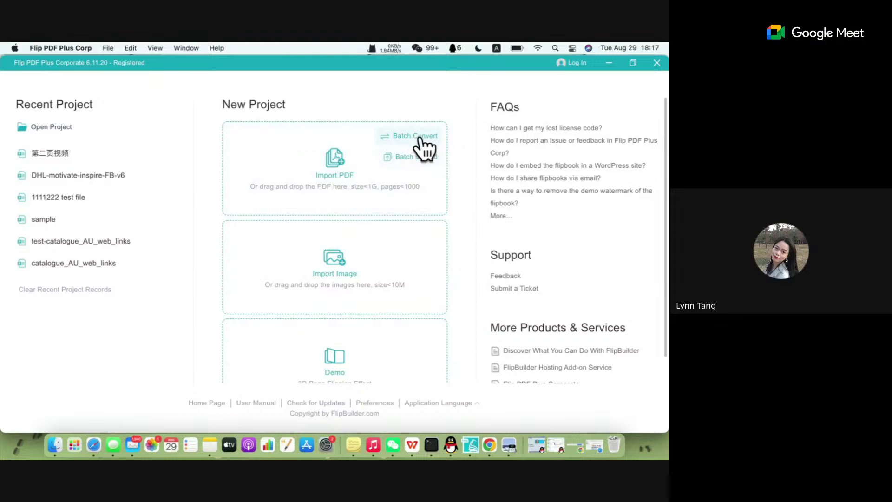
{"action": "left_click", "coordinate": [324, 186]}
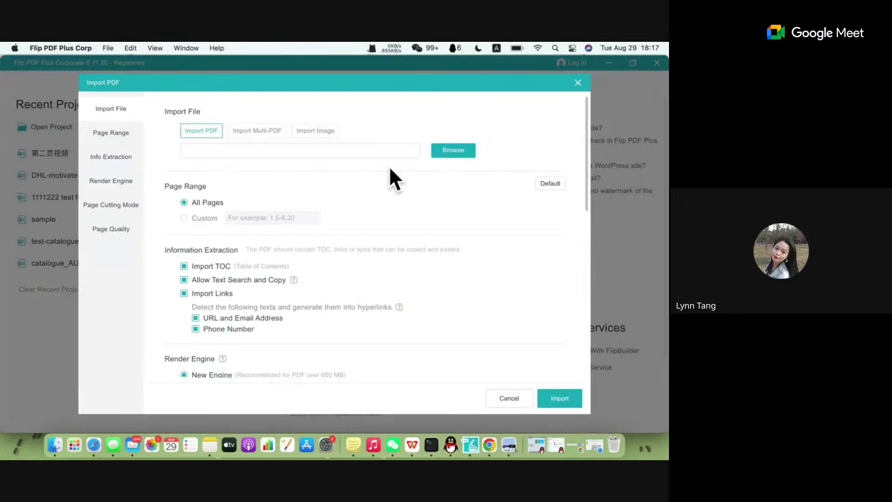
{"action": "left_click", "coordinate": [255, 131]}
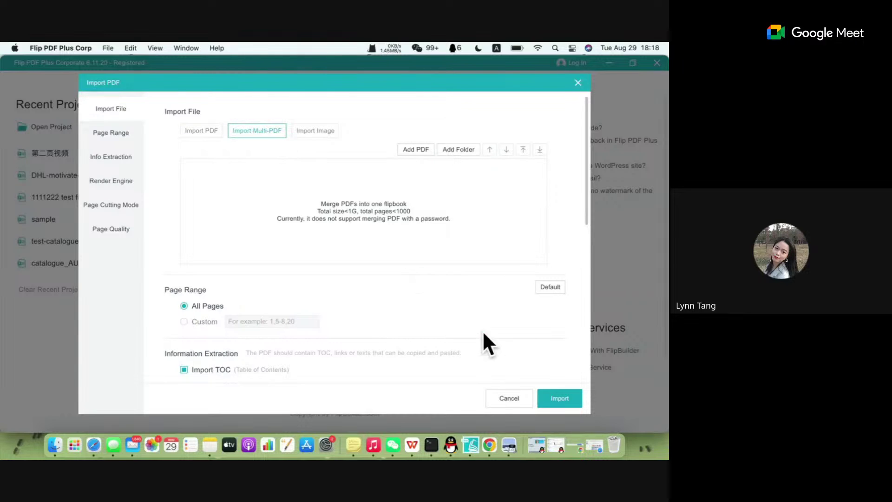
{"action": "left_click", "coordinate": [514, 398]}
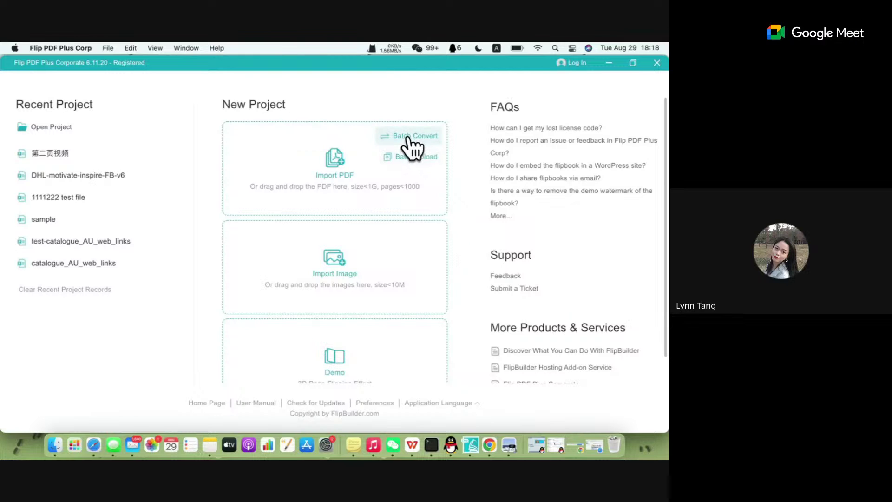
{"action": "left_click", "coordinate": [413, 139]}
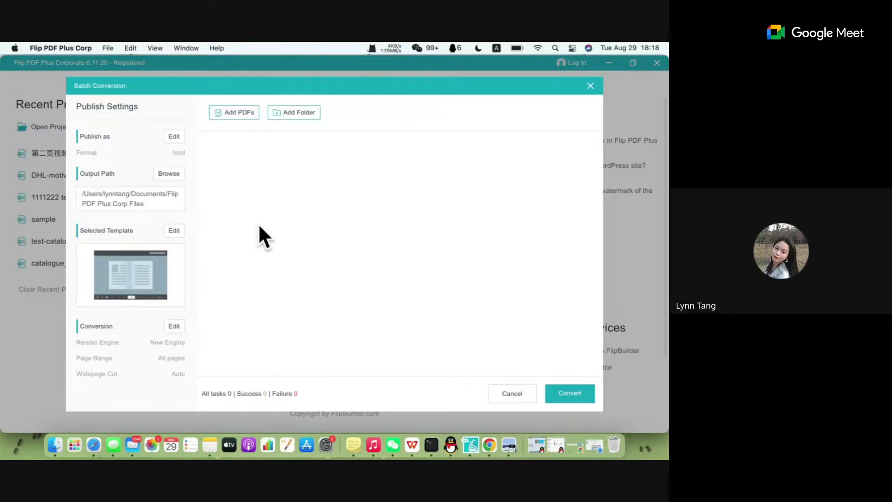
Close Batch Convert, open and close Import PDF, then show the Batch Upload hosting login.
{"action": "left_click", "coordinate": [590, 85]}
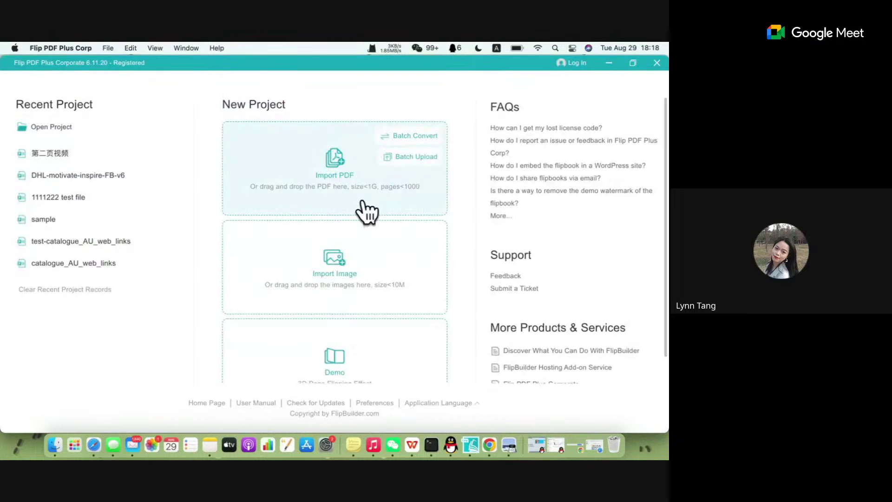
{"action": "left_click", "coordinate": [365, 207]}
{"action": "left_click", "coordinate": [578, 83]}
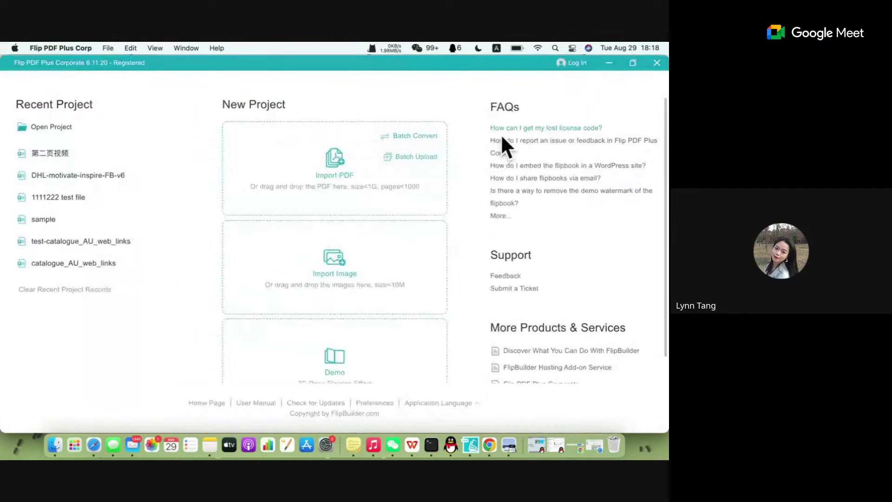
{"action": "left_click", "coordinate": [421, 161]}
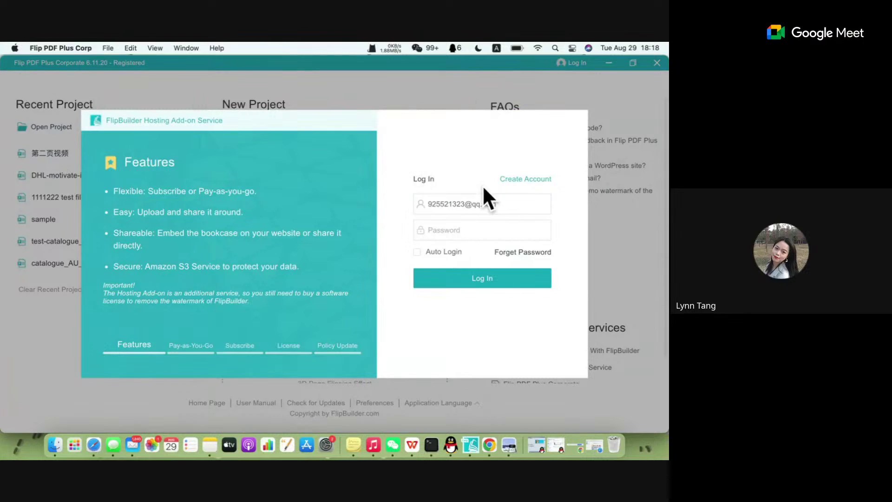
Clear the saved Email in the Hosting Add-on login, then close the login dialog.
{"action": "left_click", "coordinate": [490, 204]}
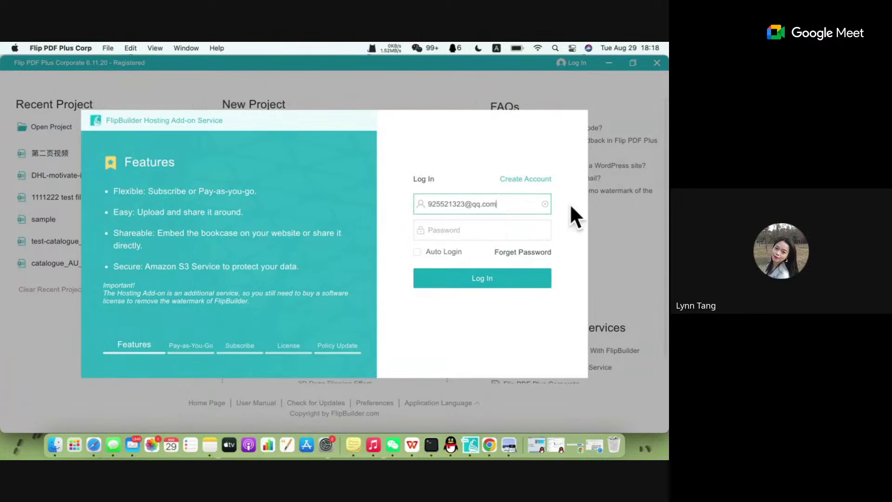
{"action": "left_click", "coordinate": [545, 204]}
{"action": "left_click", "coordinate": [481, 231]}
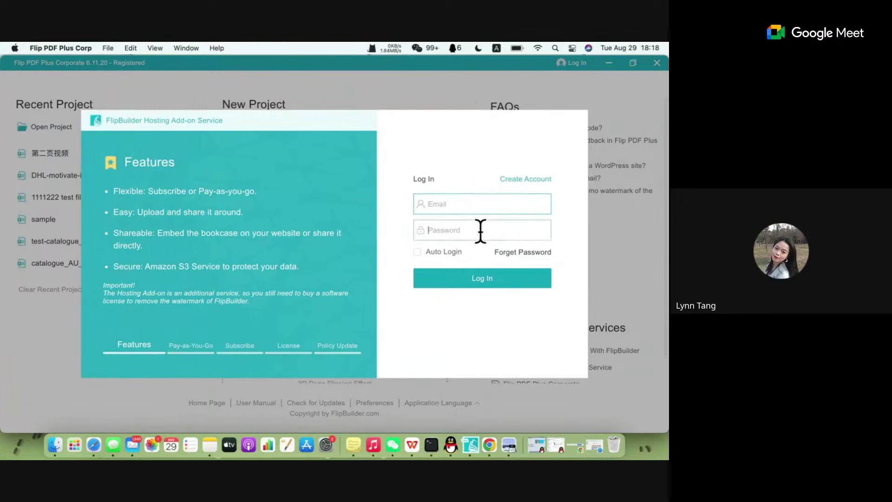
{"action": "left_click", "coordinate": [435, 204]}
{"action": "left_click", "coordinate": [604, 214]}
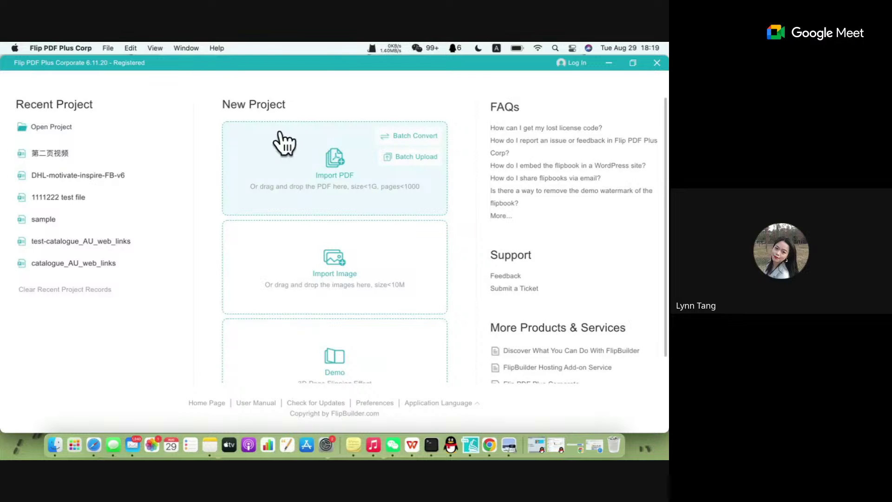
{"action": "left_click", "coordinate": [355, 168]}
Load user-manual.pdf from the webinar folder as the source PDF and choose a custom page range.
{"action": "left_click", "coordinate": [437, 156]}
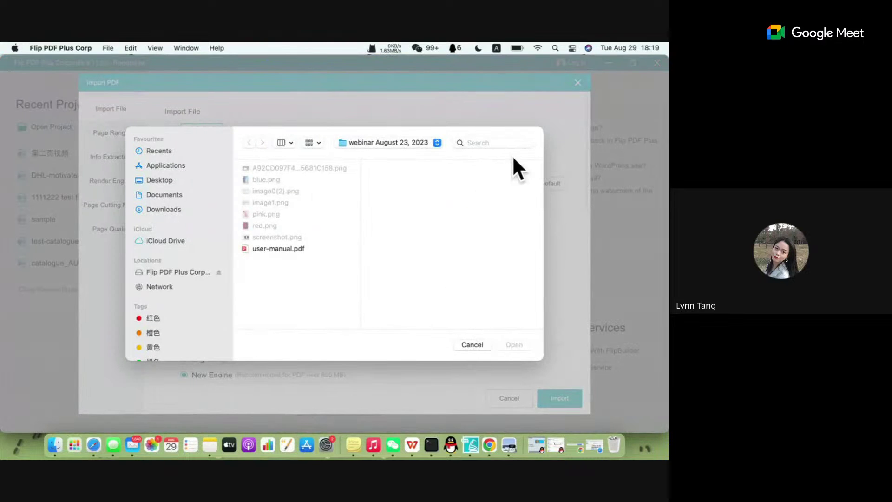
{"action": "left_click", "coordinate": [476, 344]}
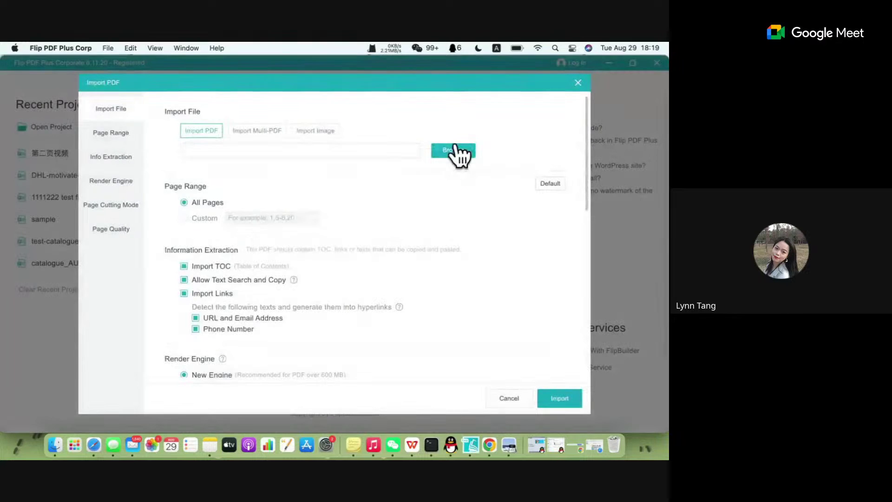
{"action": "left_click", "coordinate": [457, 153]}
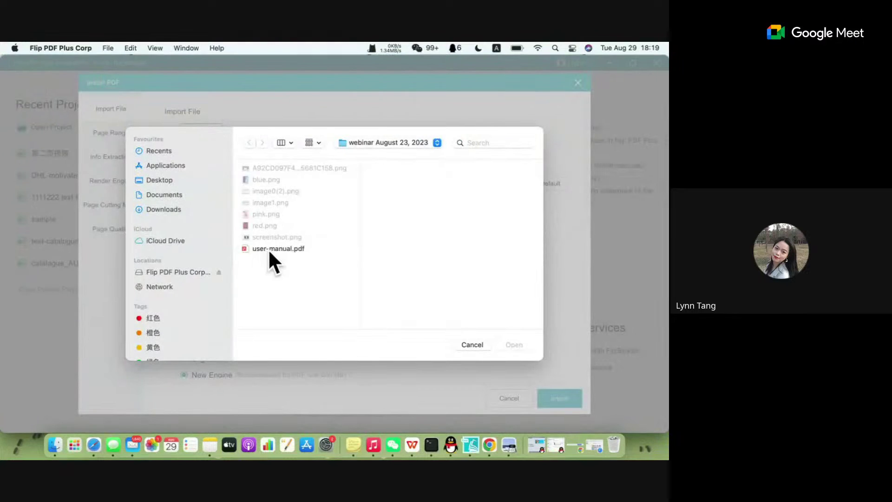
{"action": "left_click", "coordinate": [275, 249]}
{"action": "left_click", "coordinate": [515, 344]}
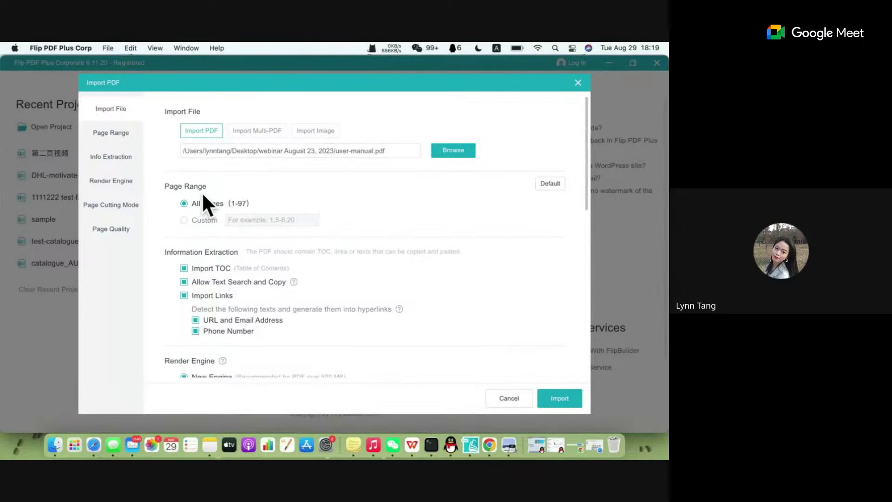
{"action": "left_click", "coordinate": [205, 219]}
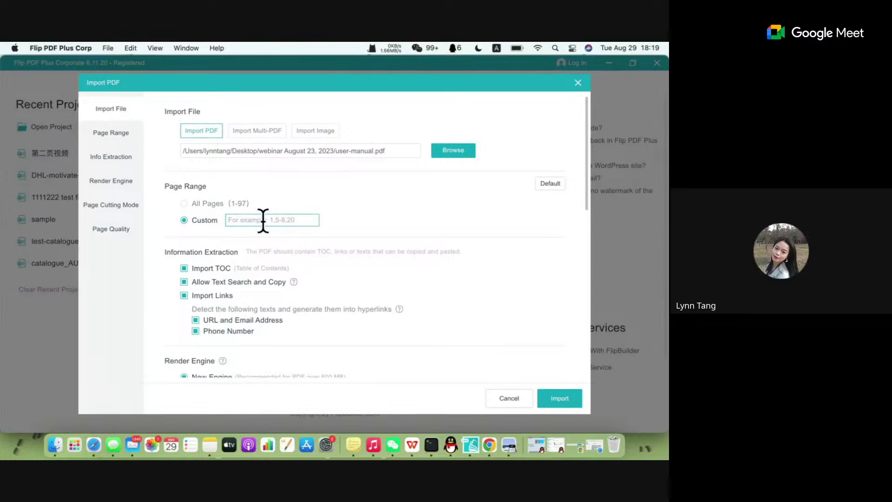
Enter 1-6 as the custom page range.
{"action": "type", "text": "1-6"}
{"action": "left_click", "coordinate": [271, 250]}
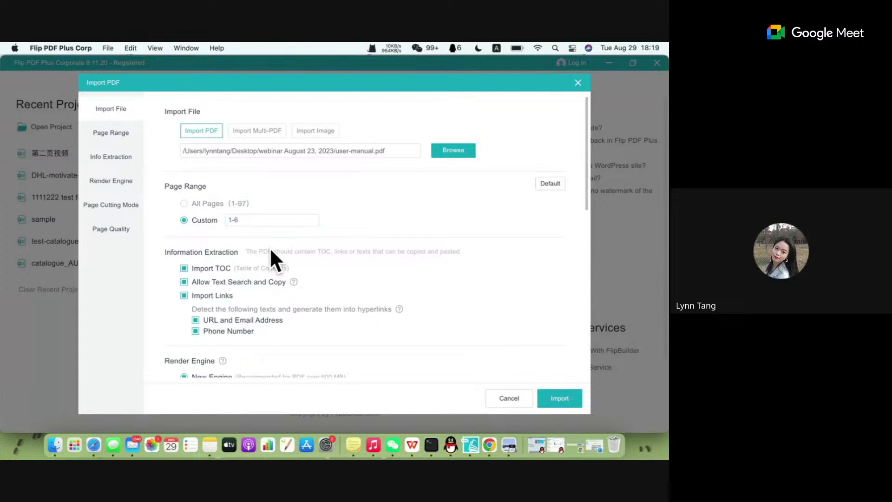
{"action": "scroll", "coordinate": [271, 251], "scroll_direction": "down", "scroll_amount": 3}
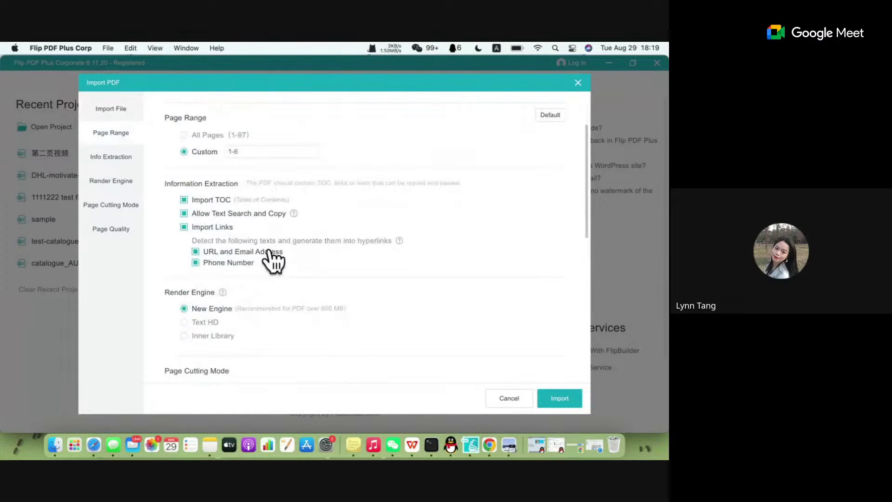
{"action": "scroll", "coordinate": [270, 250], "scroll_direction": "up", "scroll_amount": 2}
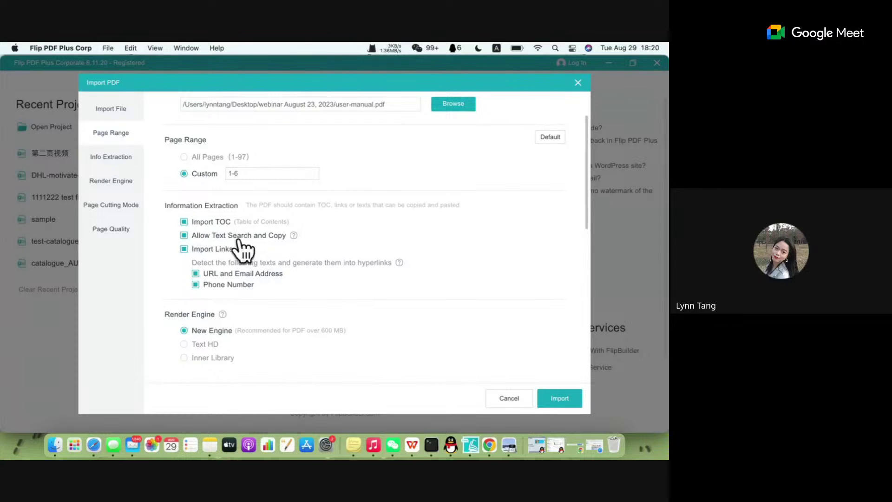
Keep links imported without automatic URL, e-mail and phone detection, table of contents still on.
{"action": "left_click", "coordinate": [217, 250]}
{"action": "left_click", "coordinate": [217, 251]}
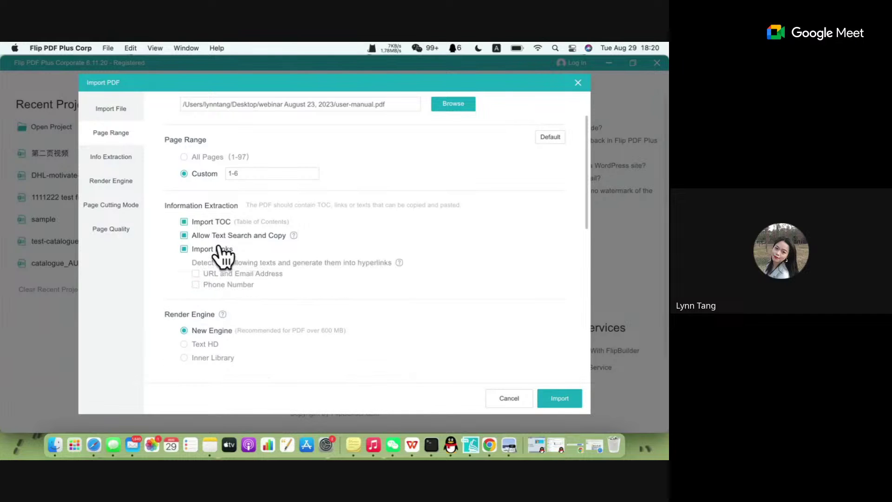
{"action": "left_click", "coordinate": [212, 249]}
{"action": "left_click", "coordinate": [213, 251]}
{"action": "left_click", "coordinate": [230, 223]}
{"action": "left_click", "coordinate": [230, 223]}
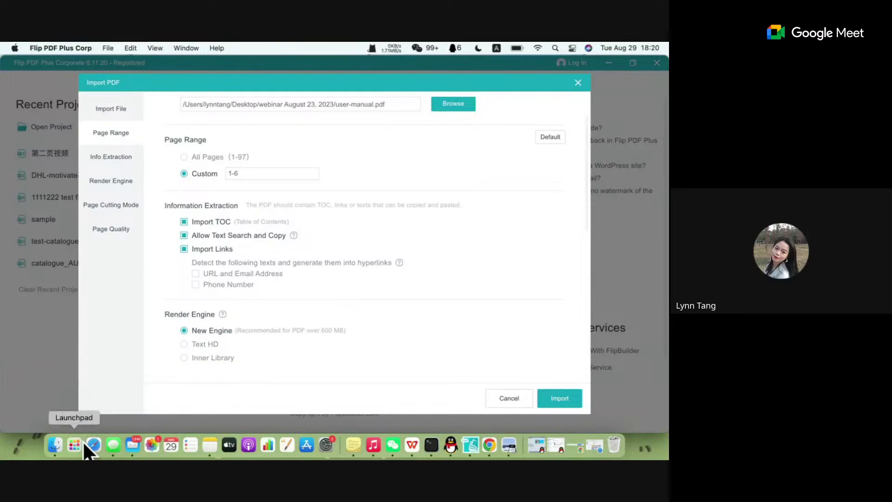
{"action": "left_click", "coordinate": [491, 444]}
Search Google for 'boomarks in PDF' in a new incognito window.
{"action": "left_click", "coordinate": [657, 88]}
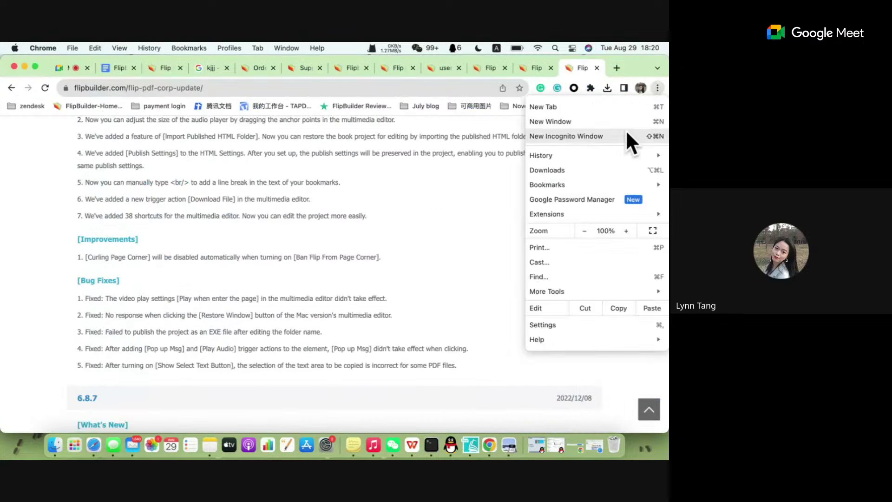
{"action": "left_click", "coordinate": [625, 136]}
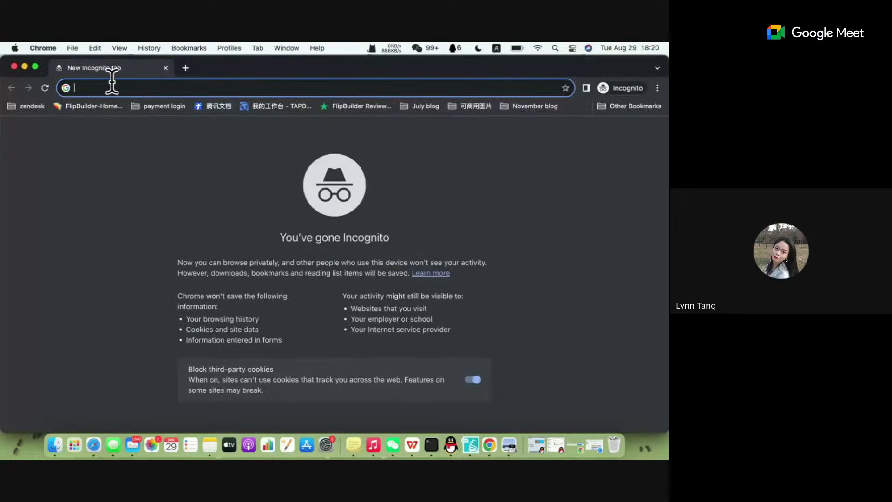
{"action": "type", "text": "boomarks in"}
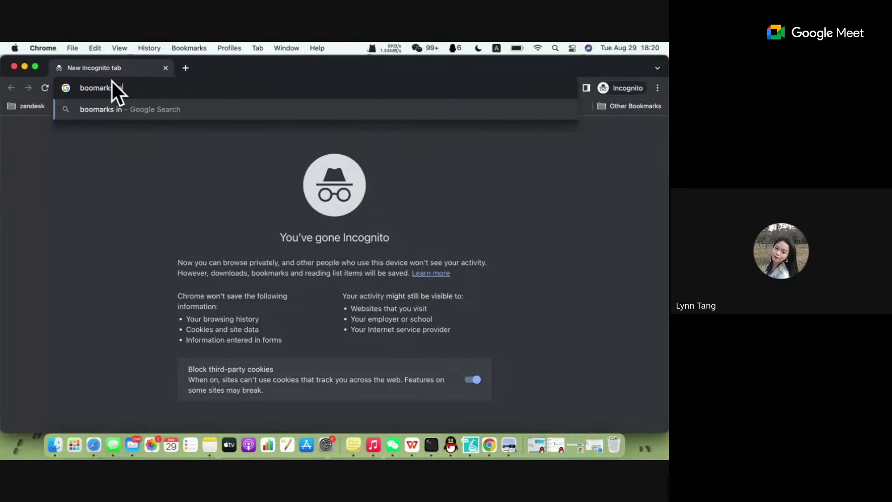
{"action": "type", "text": " PDF"}
{"action": "left_click", "coordinate": [183, 108]}
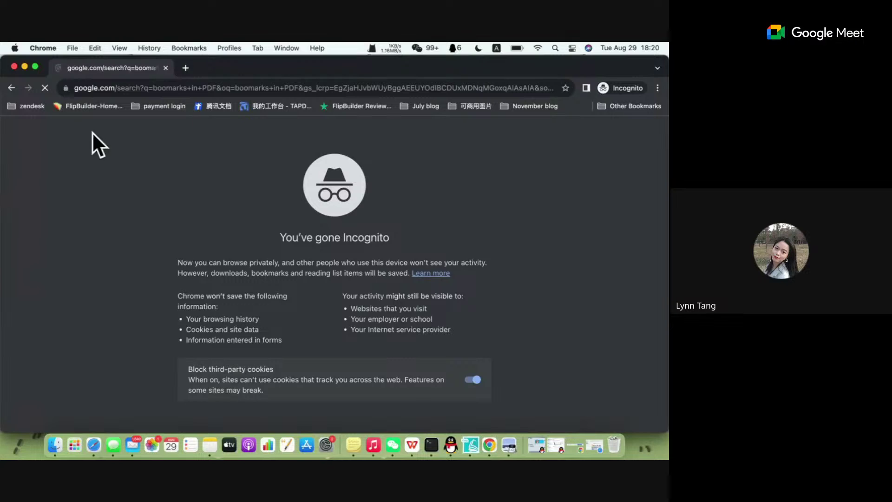
Open the 'Instructions for Adding Bookmarks Using Adobe Acrobat' PDF from the results.
{"action": "scroll", "coordinate": [154, 321], "scroll_direction": "down", "scroll_amount": 2}
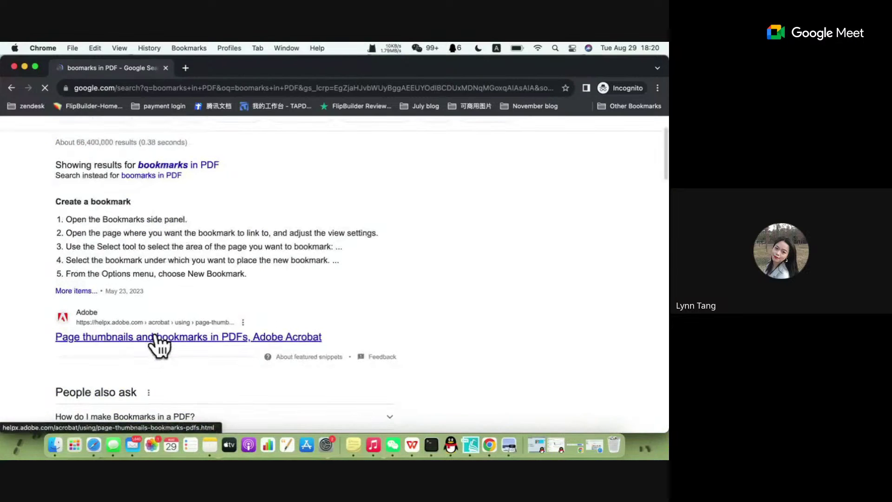
{"action": "scroll", "coordinate": [231, 260], "scroll_direction": "down", "scroll_amount": 5}
{"action": "scroll", "coordinate": [231, 260], "scroll_direction": "down", "scroll_amount": 10}
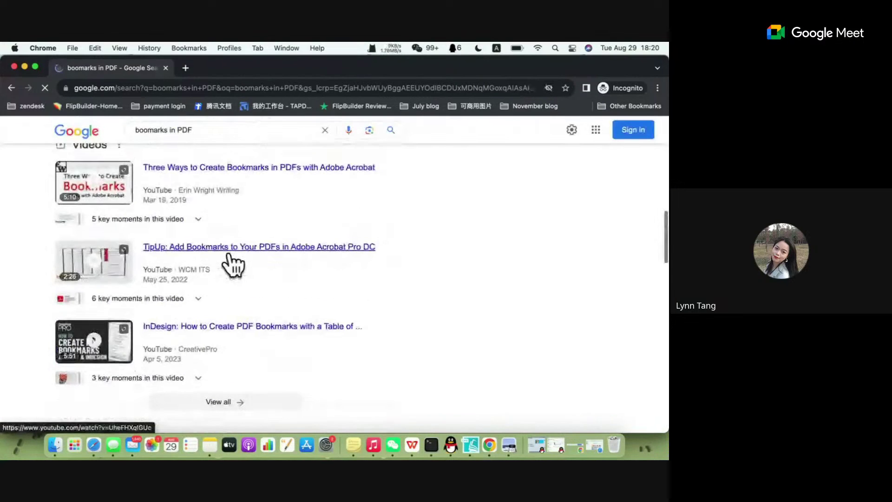
{"action": "scroll", "coordinate": [230, 251], "scroll_direction": "down", "scroll_amount": 1}
{"action": "scroll", "coordinate": [230, 251], "scroll_direction": "up", "scroll_amount": 1}
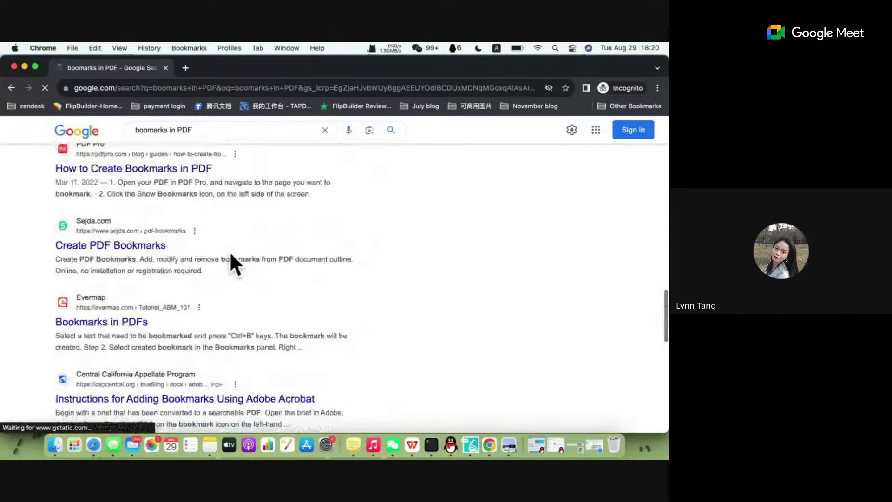
{"action": "scroll", "coordinate": [150, 243], "scroll_direction": "down", "scroll_amount": 1}
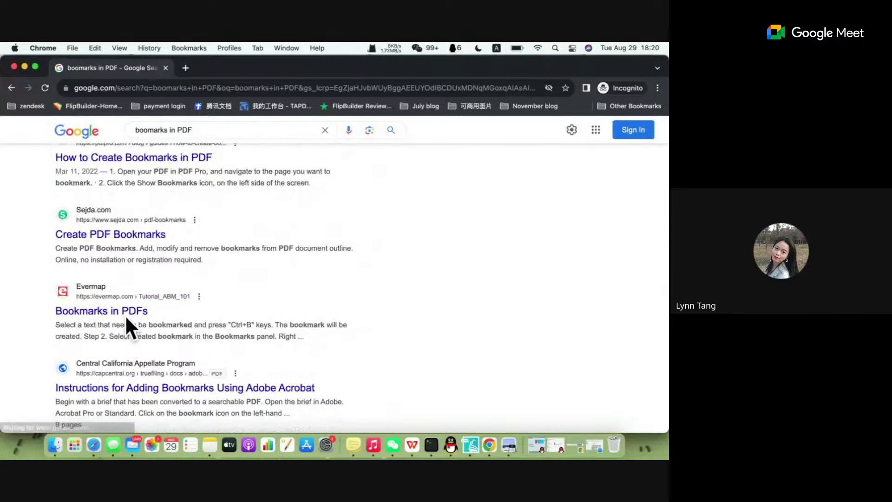
{"action": "left_click", "coordinate": [194, 389]}
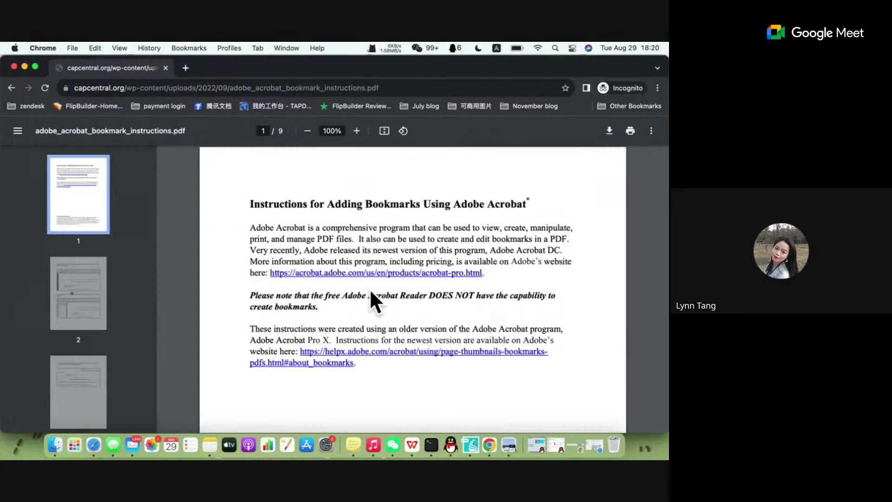
Scroll to the nested-bookmarks example on page 7, then switch back to Flip PDF Plus.
{"action": "scroll", "coordinate": [370, 289], "scroll_direction": "down", "scroll_amount": 20}
{"action": "scroll", "coordinate": [370, 291], "scroll_direction": "down", "scroll_amount": 20}
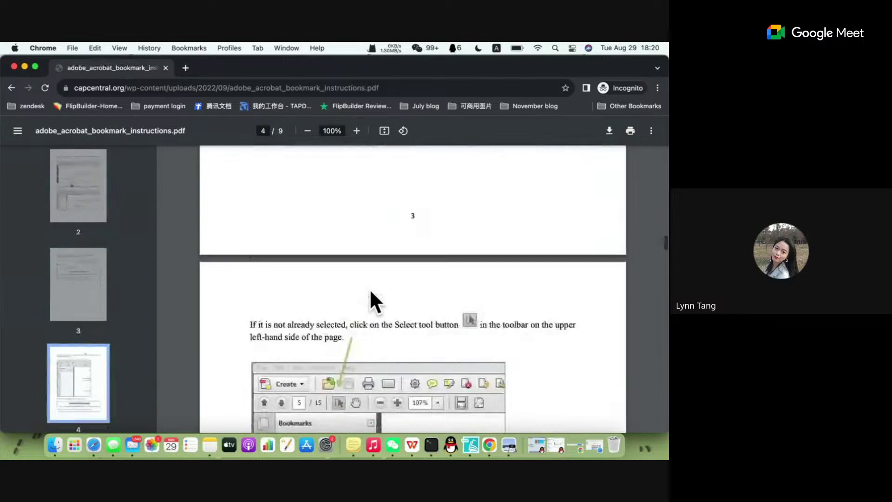
{"action": "scroll", "coordinate": [371, 292], "scroll_direction": "down", "scroll_amount": 6}
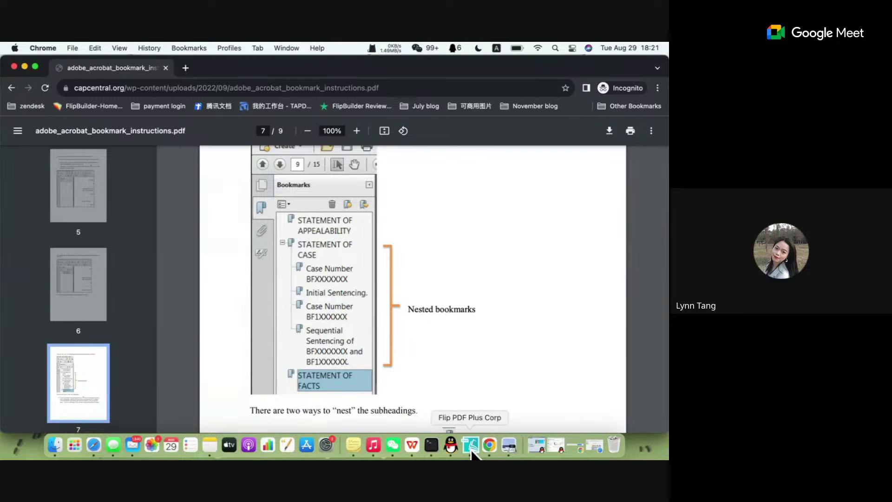
{"action": "left_click", "coordinate": [471, 450]}
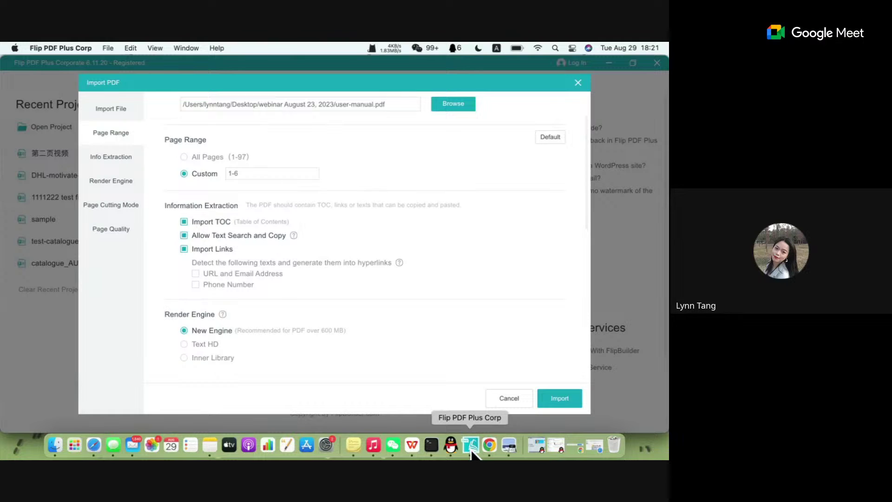
Leave Allow Text Search and Copy enabled after toggling it, and launch WPS Office from Launchpad.
{"action": "left_click", "coordinate": [227, 236]}
{"action": "left_click", "coordinate": [226, 235]}
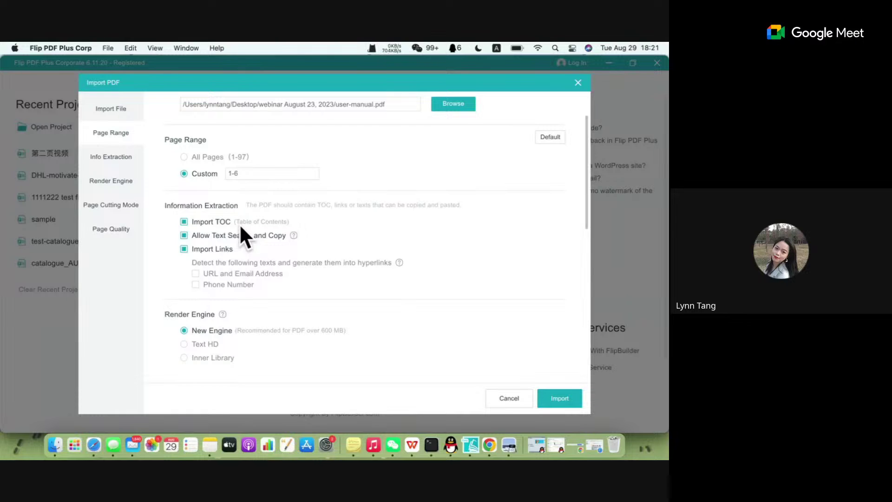
{"action": "left_click", "coordinate": [190, 235]}
{"action": "left_click", "coordinate": [191, 236]}
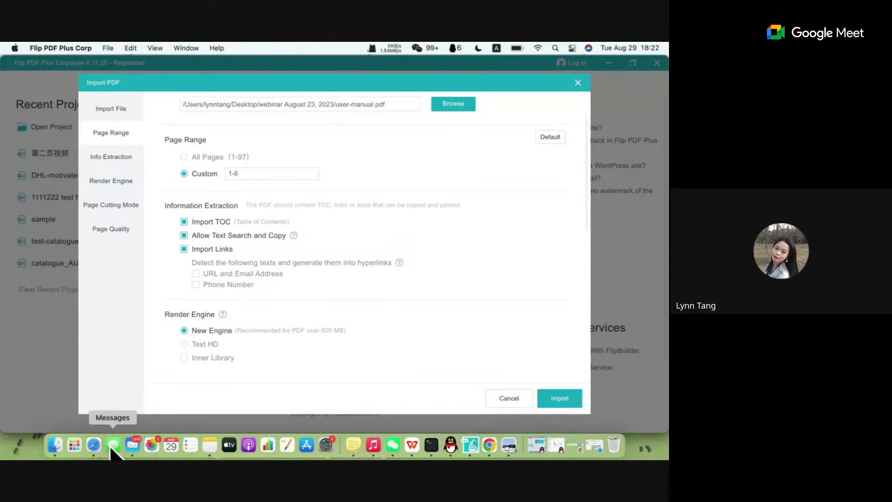
{"action": "left_click", "coordinate": [74, 445]}
{"action": "left_click", "coordinate": [379, 344]}
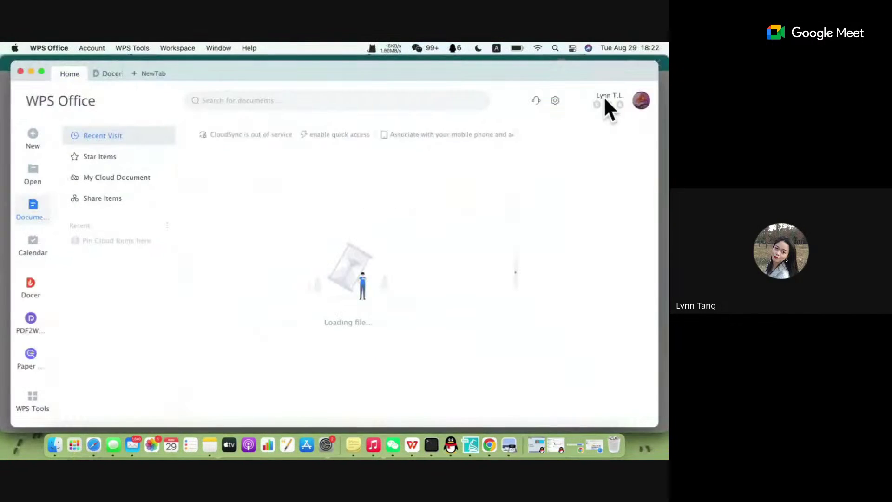
Minimize WPS Office to reveal the import settings, then bring WPS back to the front.
{"action": "left_click", "coordinate": [30, 71]}
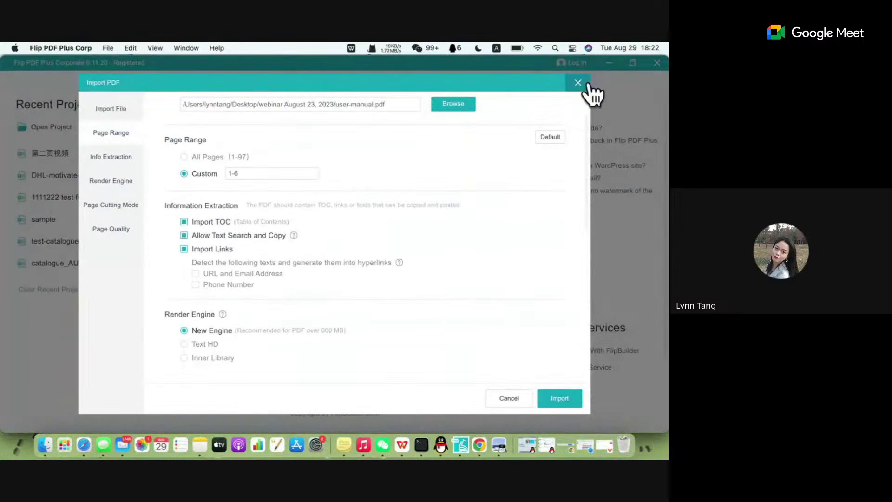
{"action": "left_click", "coordinate": [14, 47]}
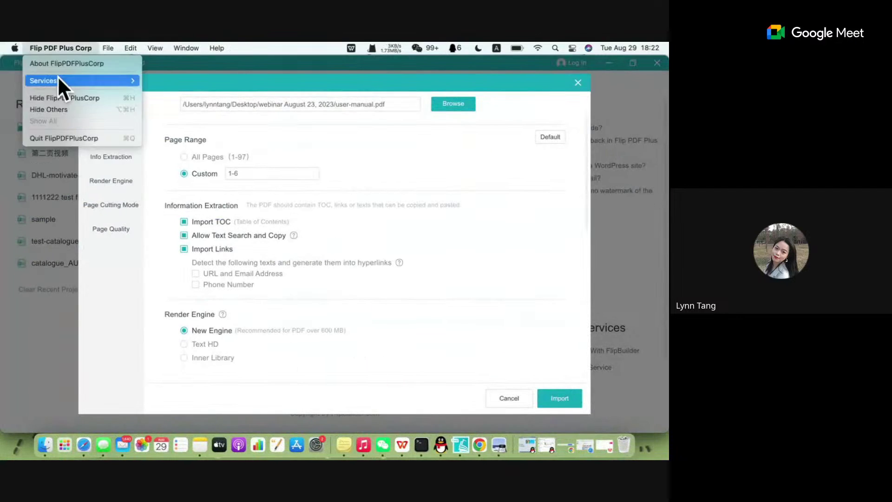
{"action": "left_click", "coordinate": [53, 70]}
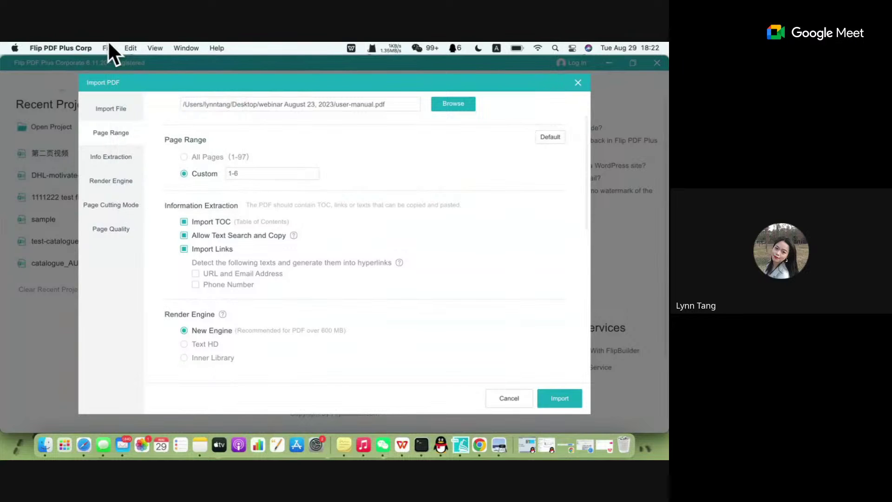
{"action": "left_click", "coordinate": [665, 458]}
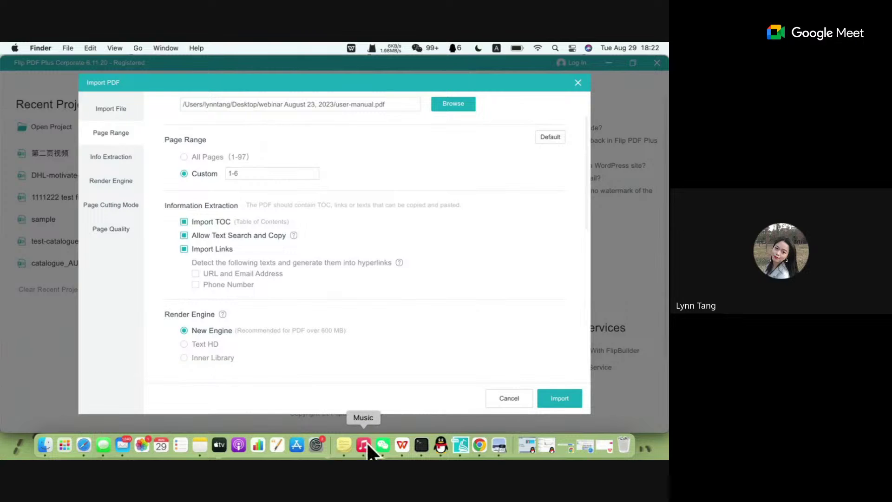
{"action": "left_click", "coordinate": [401, 445]}
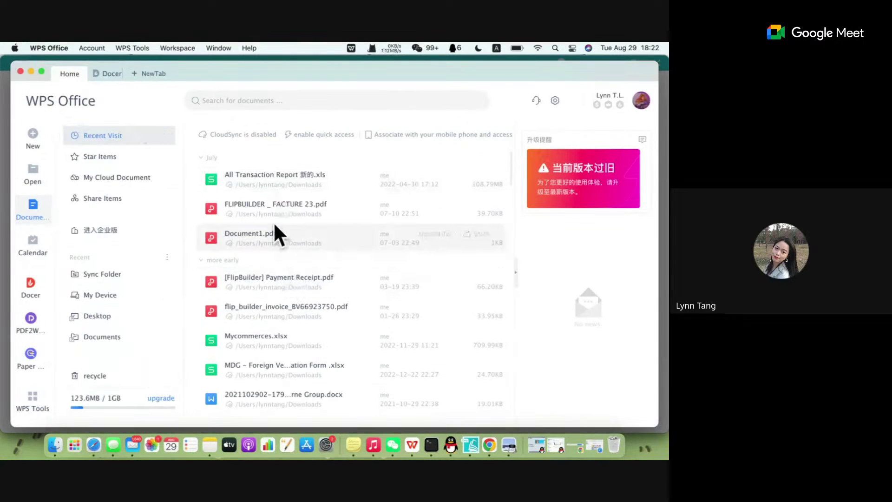
Open FLIPBUILDER _ FACTURE 23.pdf from Recent Visit to show its bookmarks, then close WPS Office.
{"action": "scroll", "coordinate": [273, 221], "scroll_direction": "down", "scroll_amount": 1}
{"action": "left_click", "coordinate": [279, 197]}
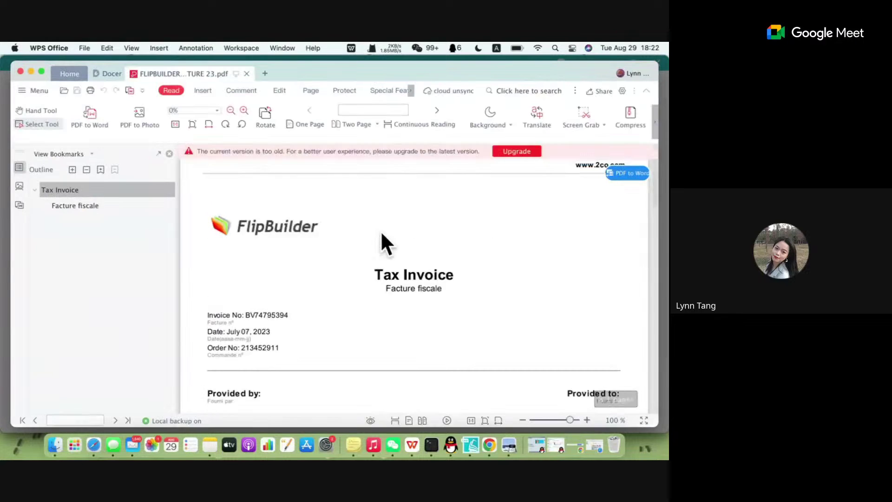
{"action": "left_click", "coordinate": [20, 70]}
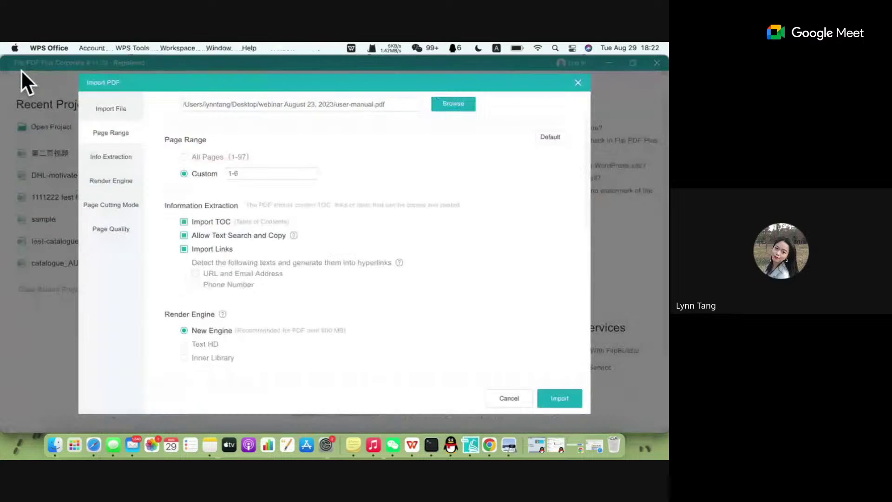
Leave the app grid and close Flip PDF Plus's Import PDF dialog.
{"action": "left_click", "coordinate": [72, 446]}
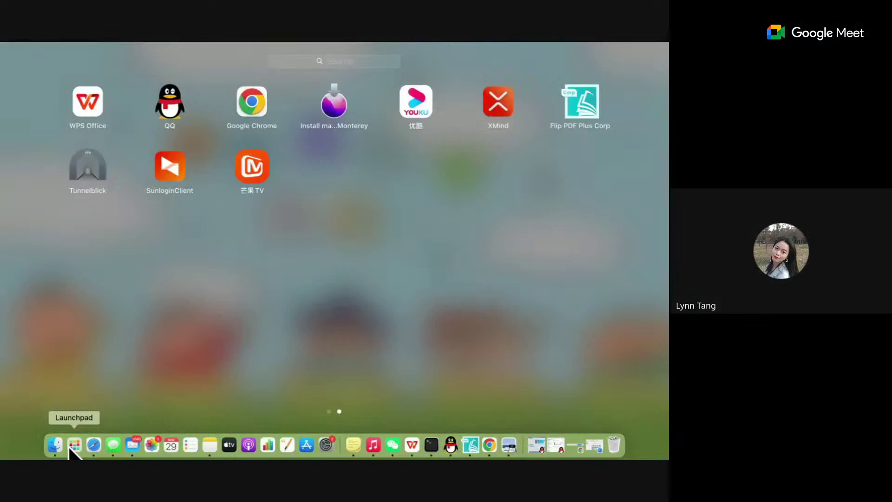
{"action": "left_click", "coordinate": [640, 244]}
{"action": "left_click", "coordinate": [575, 82]}
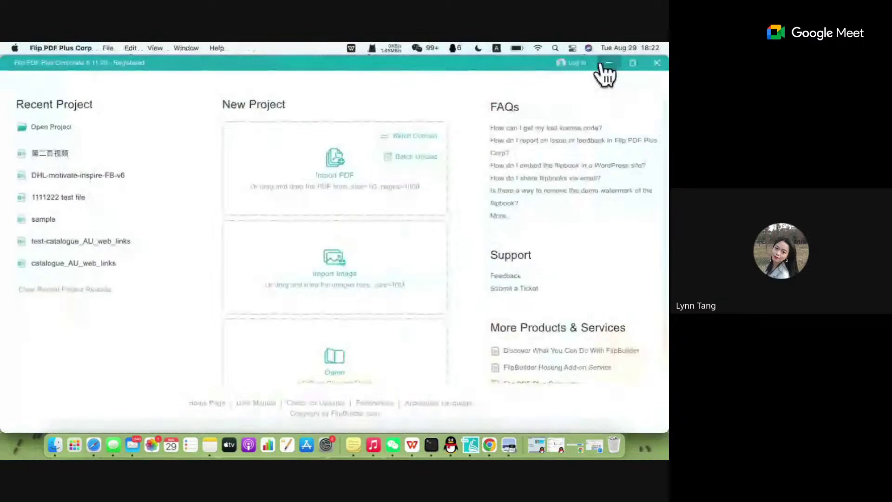
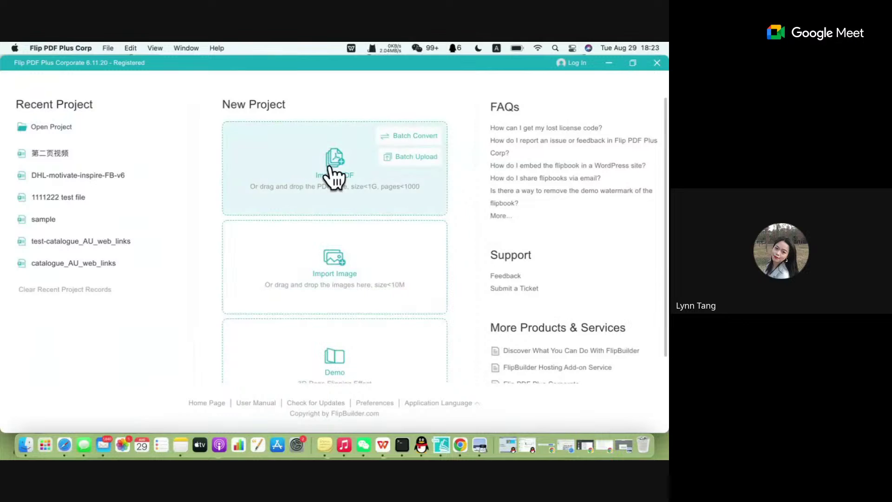
Start importing user-manual.pdf as a new flipbook and review its Import PDF settings for all 97 pages.
{"action": "left_click", "coordinate": [333, 174]}
{"action": "scroll", "coordinate": [255, 305], "scroll_direction": "down", "scroll_amount": 2}
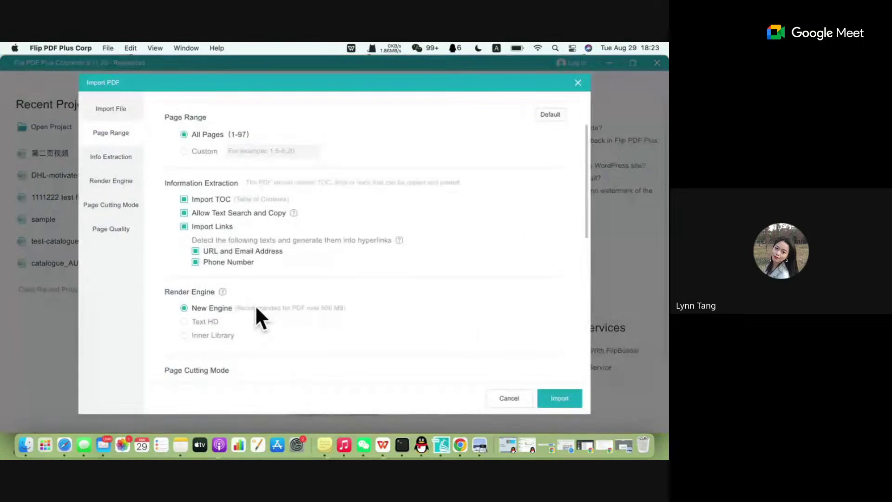
{"action": "scroll", "coordinate": [255, 305], "scroll_direction": "up", "scroll_amount": 3}
{"action": "scroll", "coordinate": [256, 308], "scroll_direction": "up", "scroll_amount": 1}
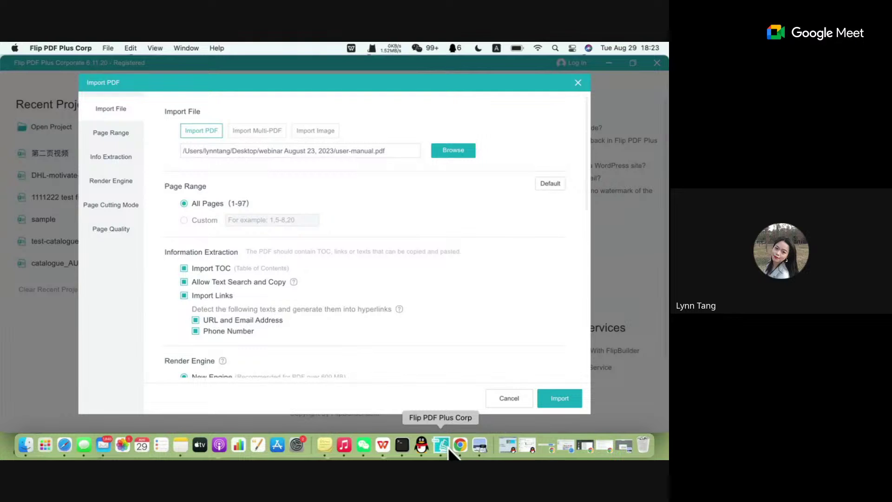
Load flipbuilder.com and browse the blog to the Mastering PDF Page Cutting Modes article.
{"action": "left_click", "coordinate": [459, 447]}
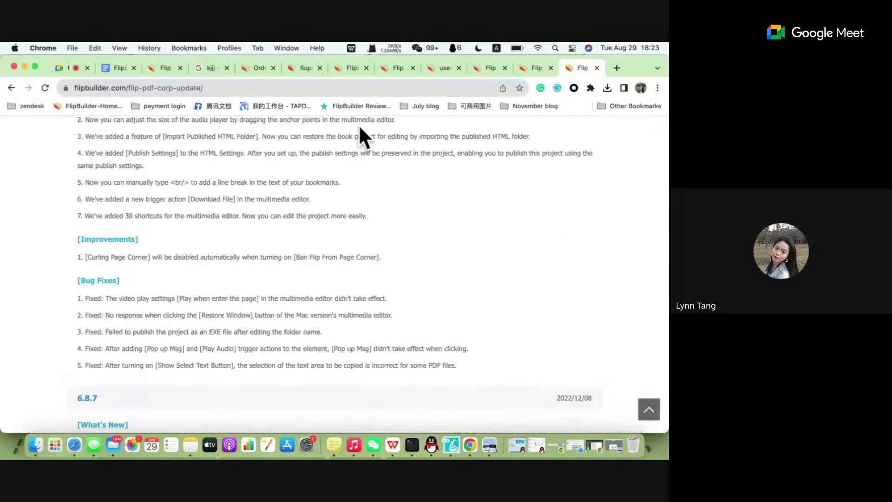
{"action": "left_click", "coordinate": [329, 88]}
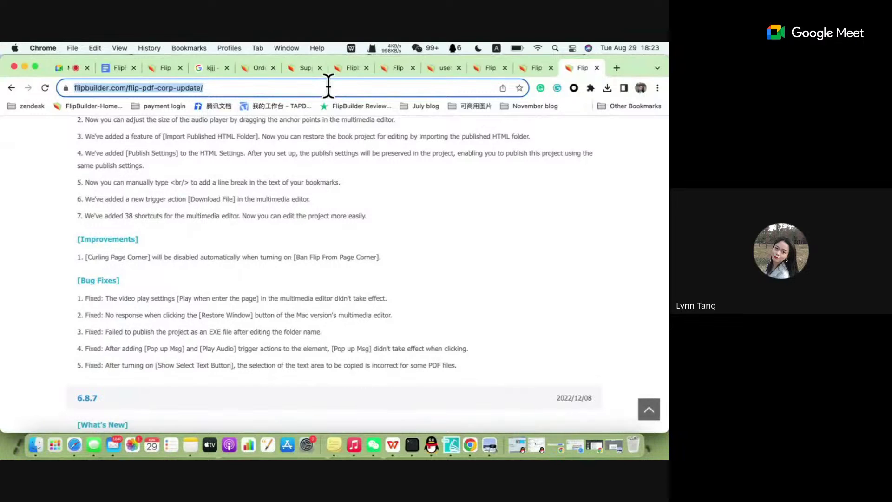
{"action": "type", "text": "flipbuilder.com"}
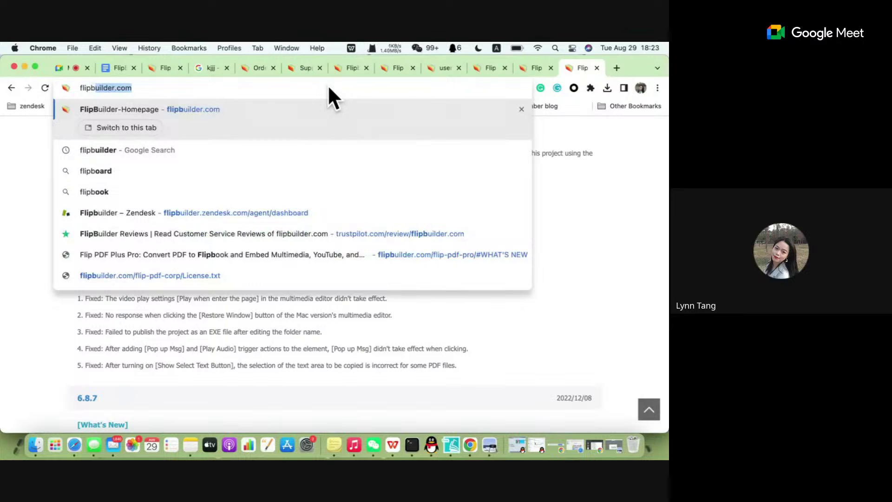
{"action": "key", "text": "Return"}
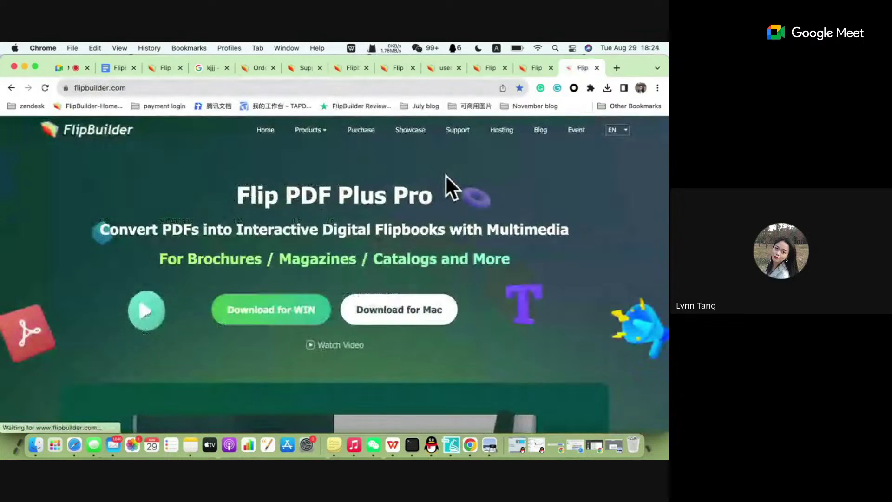
{"action": "left_click", "coordinate": [541, 130]}
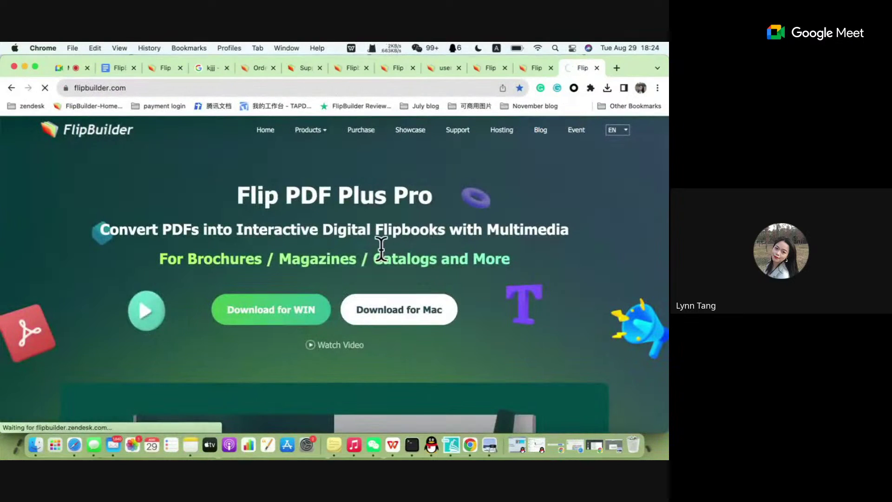
{"action": "scroll", "coordinate": [381, 249], "scroll_direction": "down", "scroll_amount": 10}
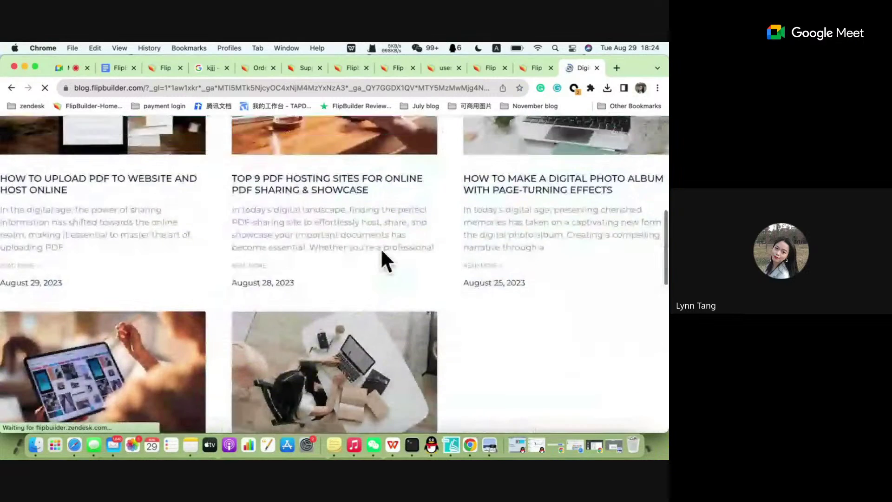
{"action": "scroll", "coordinate": [380, 247], "scroll_direction": "down", "scroll_amount": 8}
{"action": "left_click", "coordinate": [327, 311]}
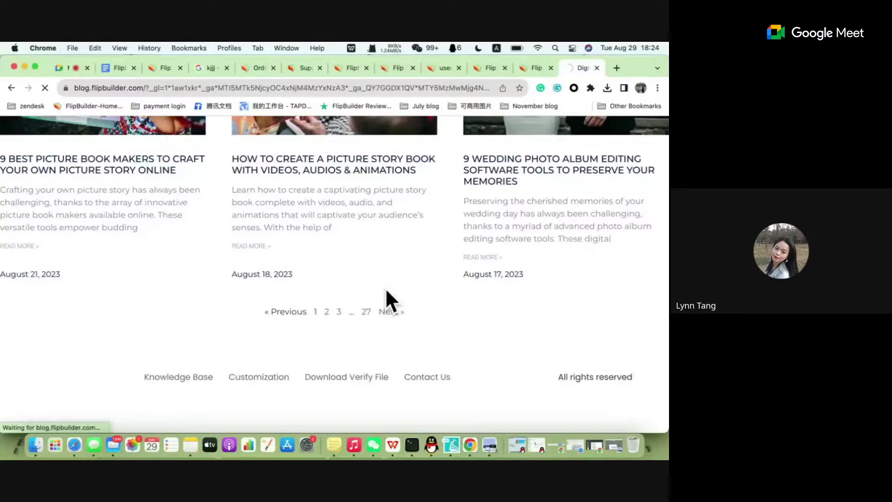
{"action": "scroll", "coordinate": [429, 195], "scroll_direction": "down", "scroll_amount": 8}
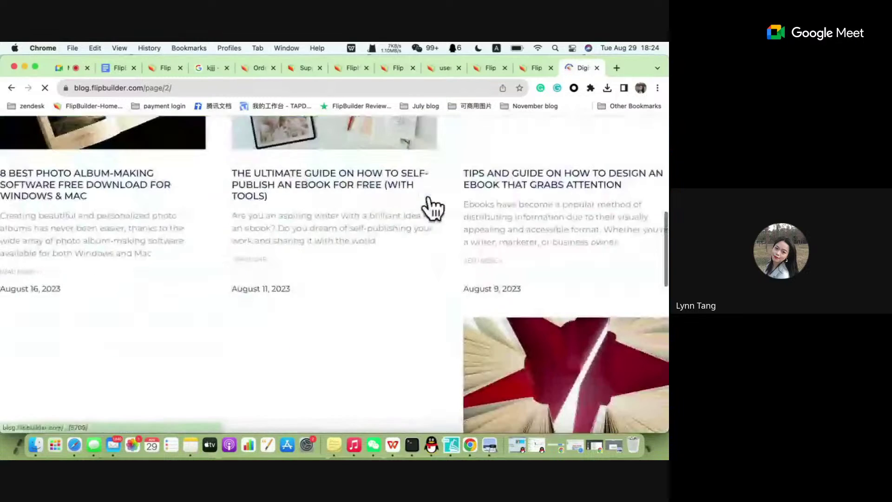
{"action": "left_click", "coordinate": [522, 303]}
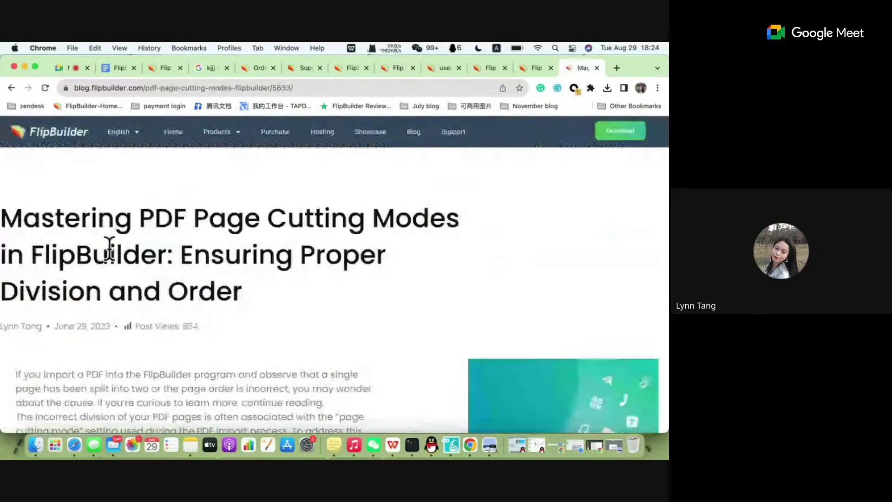
From the author's page, open the How to Resolve Search Issues article and copy its URL.
{"action": "left_click", "coordinate": [28, 327]}
{"action": "scroll", "coordinate": [273, 295], "scroll_direction": "down", "scroll_amount": 5}
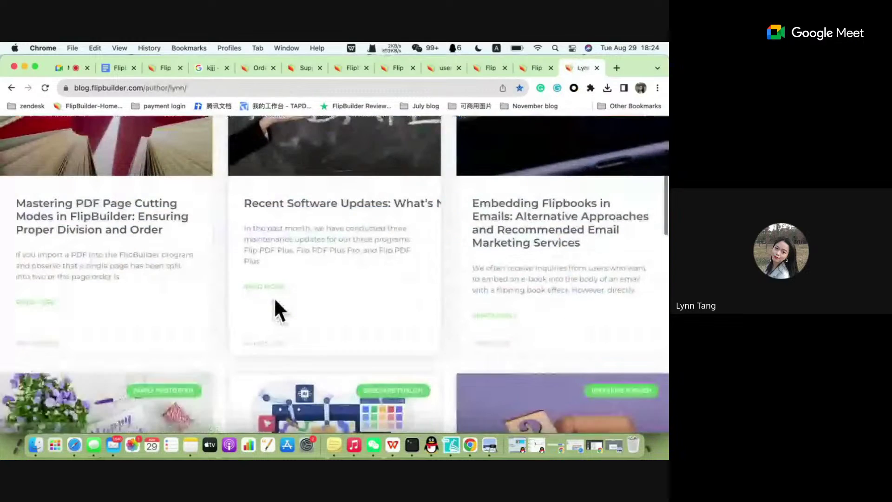
{"action": "scroll", "coordinate": [274, 297], "scroll_direction": "down", "scroll_amount": 8}
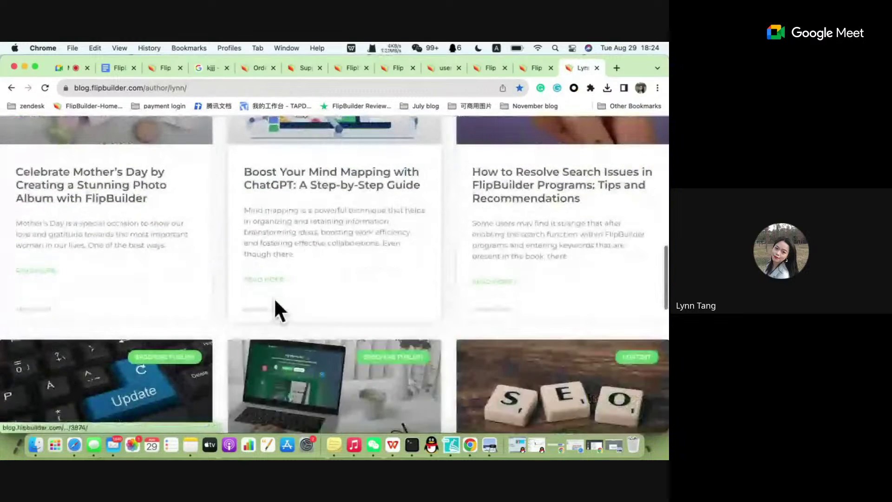
{"action": "scroll", "coordinate": [274, 309], "scroll_direction": "up", "scroll_amount": 1}
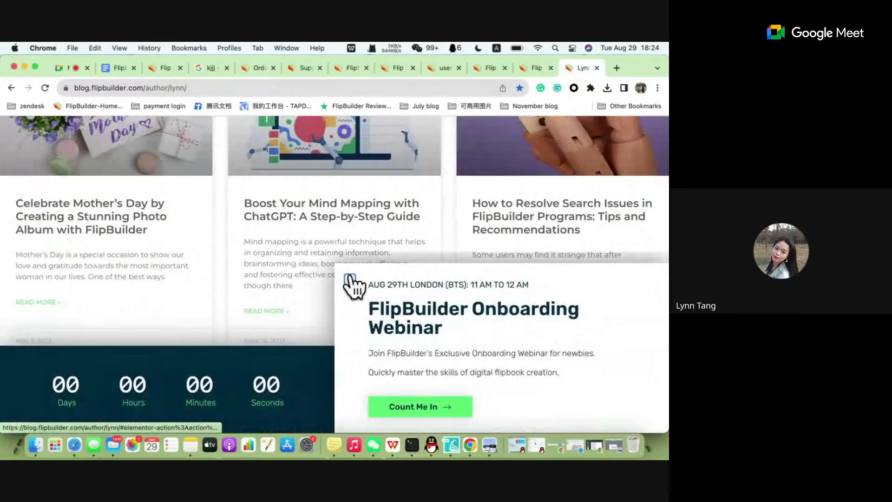
{"action": "left_click", "coordinate": [349, 280]}
{"action": "left_click", "coordinate": [571, 219]}
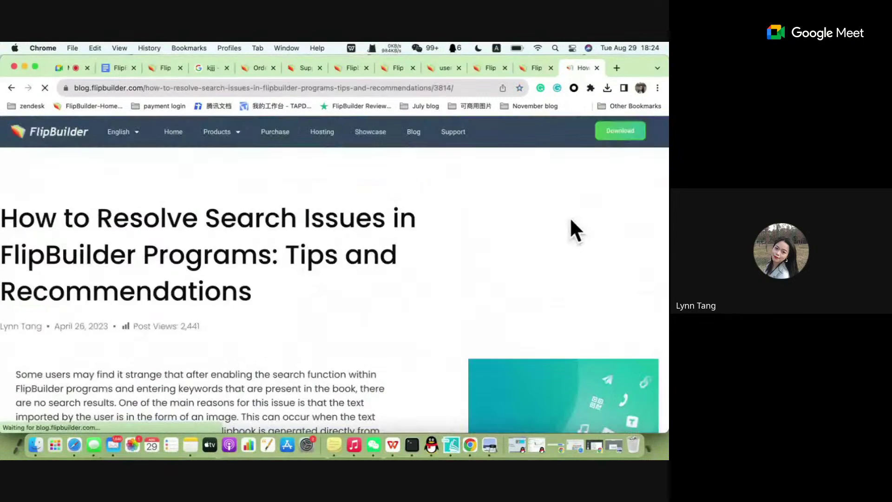
{"action": "scroll", "coordinate": [144, 295], "scroll_direction": "down", "scroll_amount": 2}
{"action": "scroll", "coordinate": [145, 296], "scroll_direction": "up", "scroll_amount": 2}
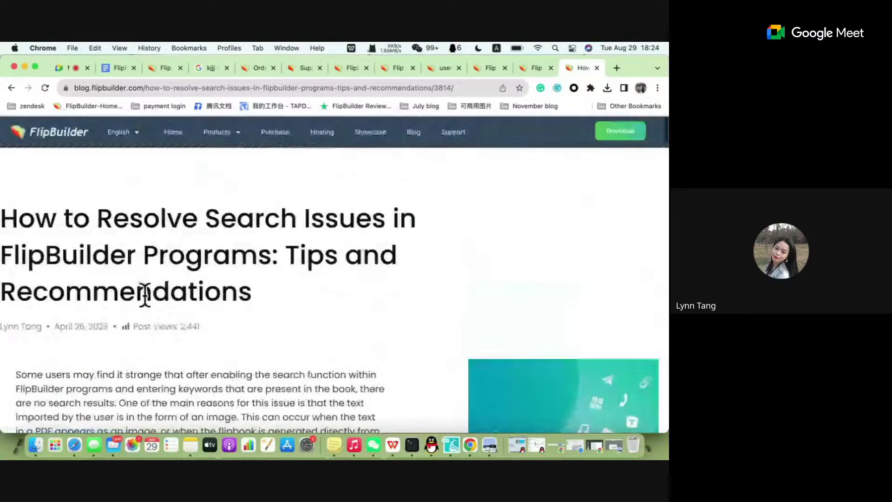
{"action": "scroll", "coordinate": [145, 296], "scroll_direction": "down", "scroll_amount": 2}
{"action": "scroll", "coordinate": [144, 302], "scroll_direction": "up", "scroll_amount": 2}
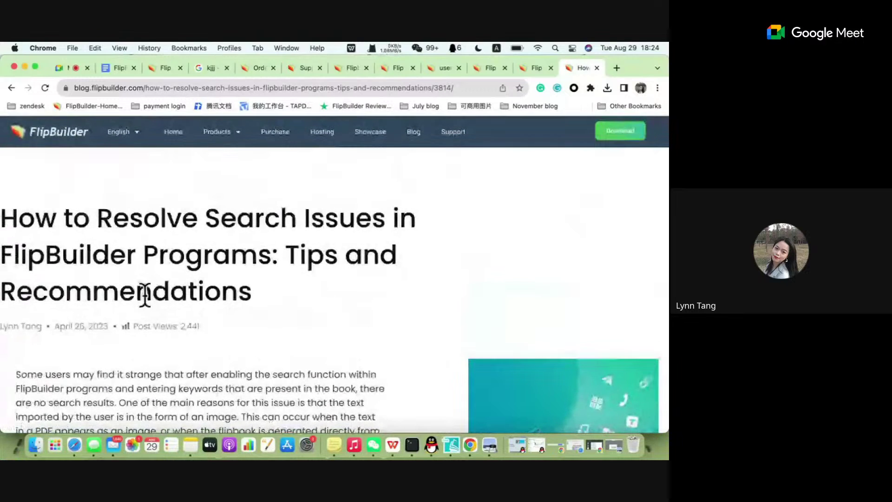
{"action": "scroll", "coordinate": [240, 295], "scroll_direction": "down", "scroll_amount": 5}
{"action": "scroll", "coordinate": [241, 292], "scroll_direction": "up", "scroll_amount": 4}
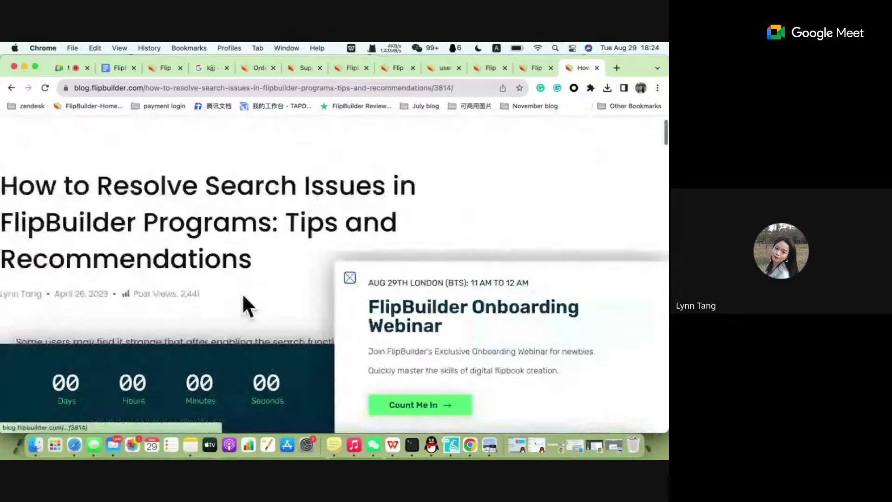
{"action": "left_click", "coordinate": [350, 281]}
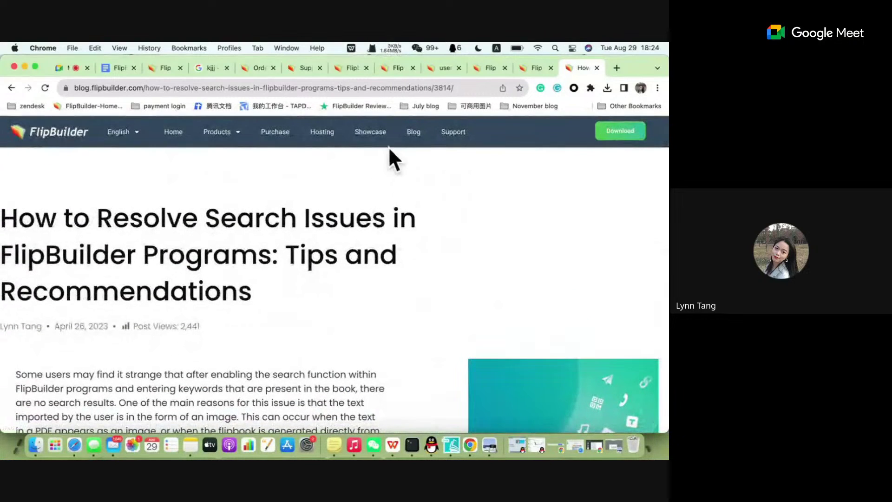
{"action": "left_click", "coordinate": [471, 84]}
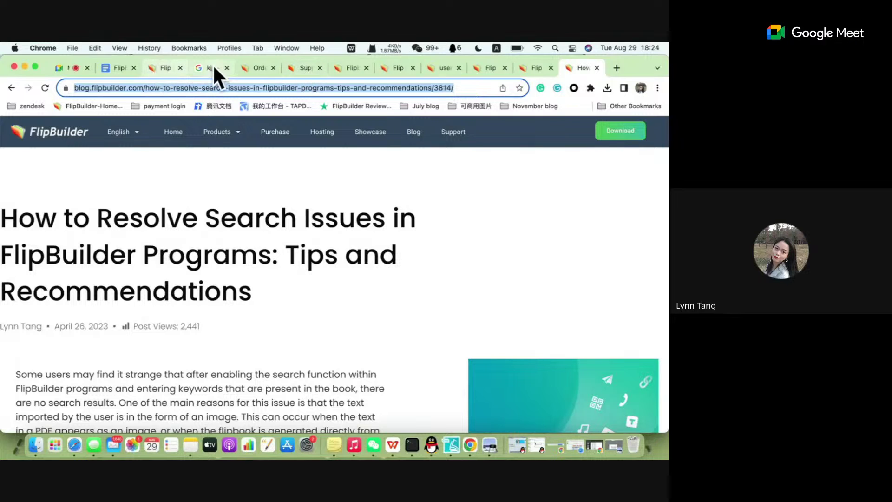
Paste the article link on a new line below Part 4 in the FlipBuilder Onboarding Webinar doc.
{"action": "left_click", "coordinate": [120, 69]}
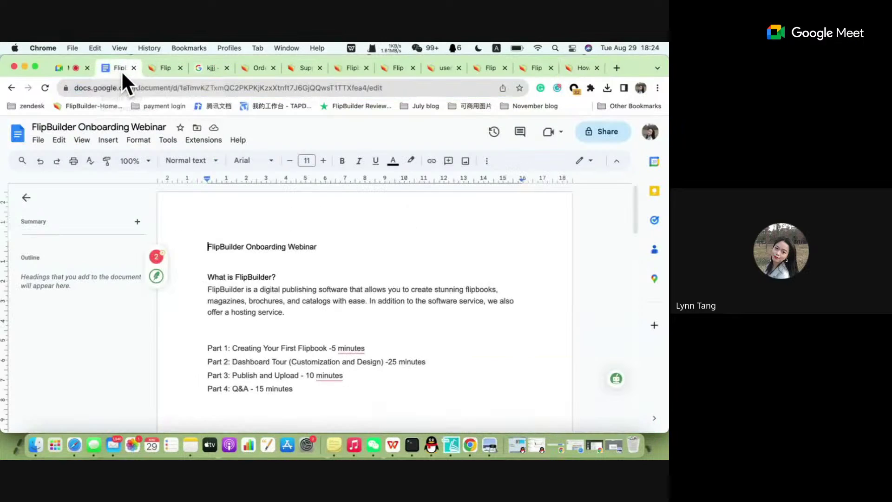
{"action": "left_click", "coordinate": [300, 390]}
{"action": "key", "text": "Return"}
{"action": "type", "text": "https://blog.flipbuilder.com/how-to-resolve-search-issues-in-flipbuilder-programs-tips-and-recommendations/38"}
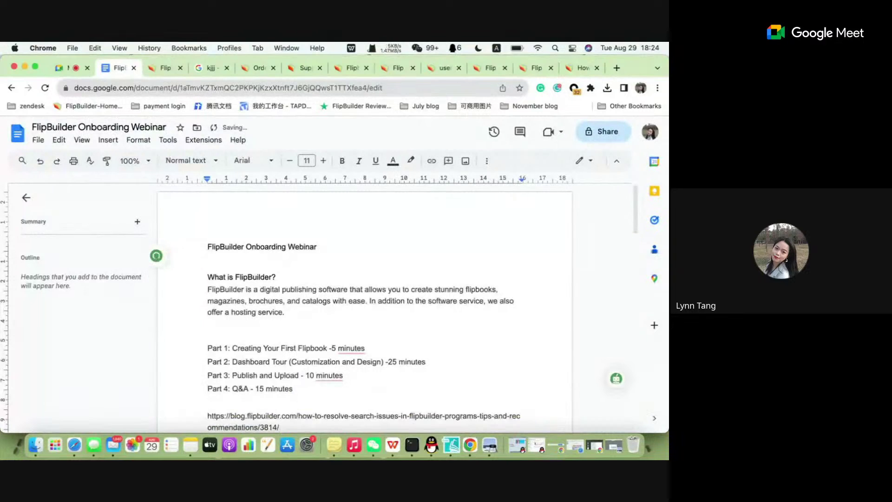
{"action": "key", "text": "Return"}
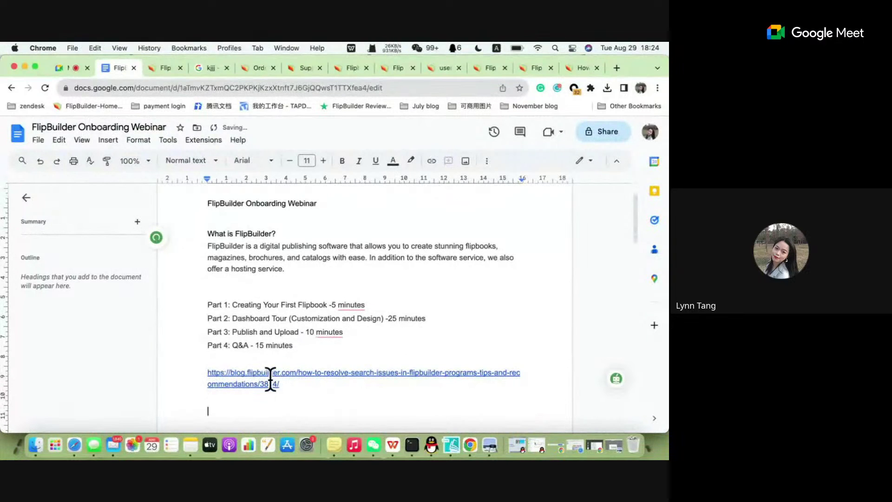
{"action": "left_click", "coordinate": [451, 445]}
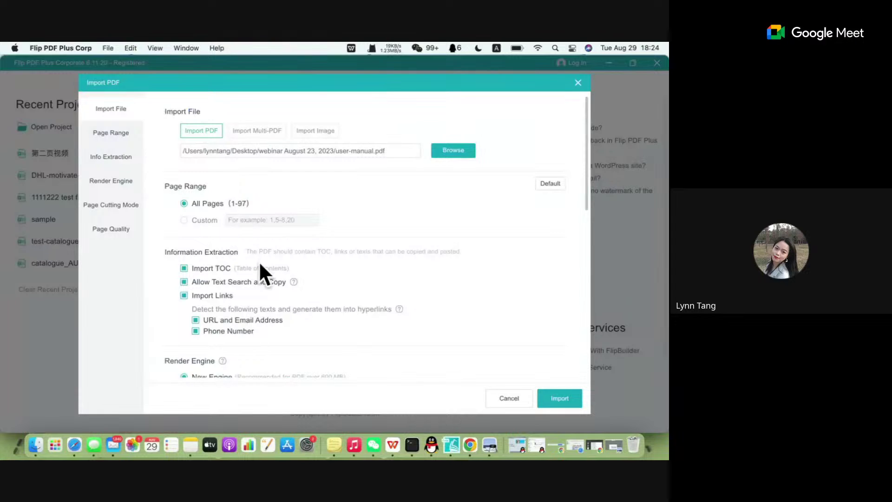
{"action": "scroll", "coordinate": [275, 297], "scroll_direction": "down", "scroll_amount": 2}
{"action": "scroll", "coordinate": [271, 304], "scroll_direction": "down", "scroll_amount": 1}
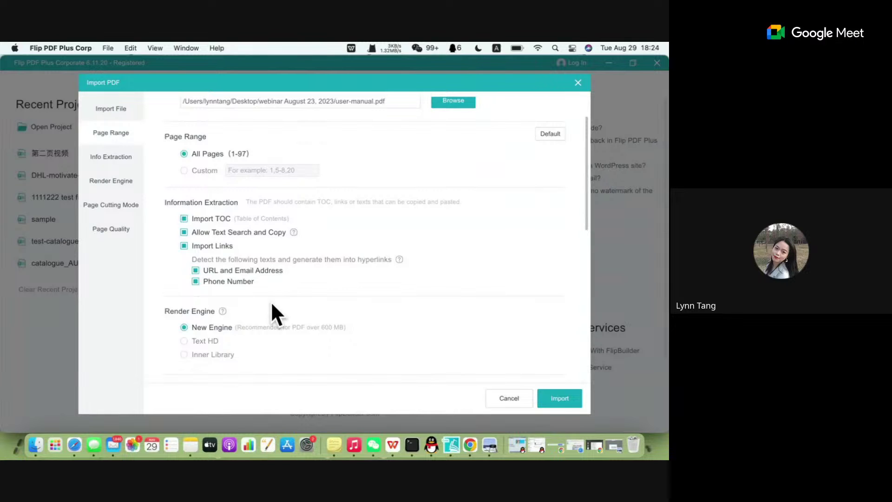
{"action": "left_click", "coordinate": [197, 251]}
{"action": "left_click", "coordinate": [209, 247]}
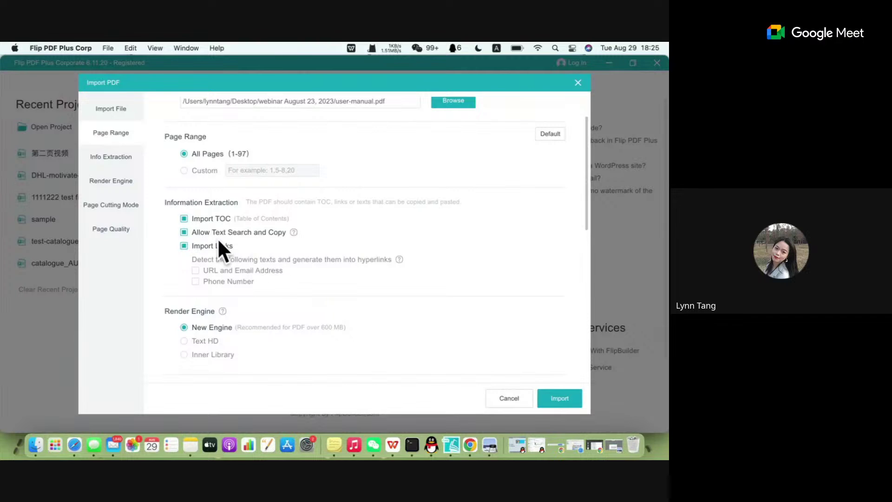
{"action": "left_click", "coordinate": [218, 271]}
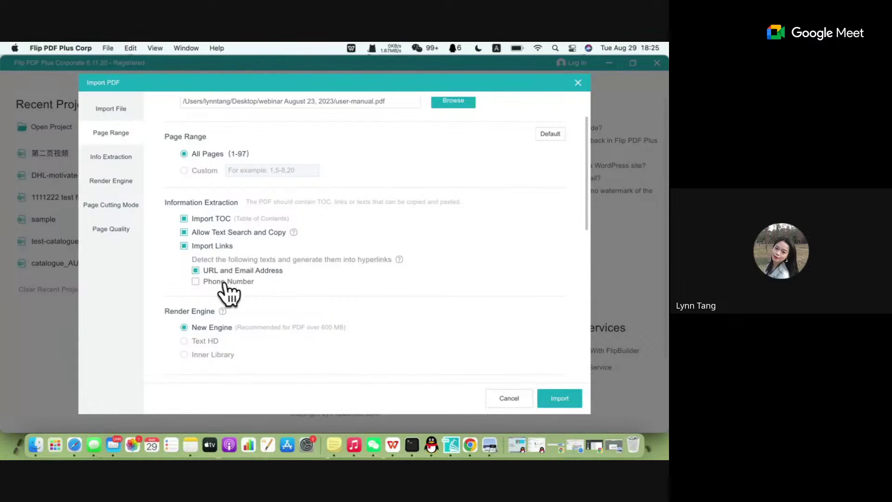
{"action": "left_click", "coordinate": [224, 282]}
{"action": "scroll", "coordinate": [232, 284], "scroll_direction": "down", "scroll_amount": 3}
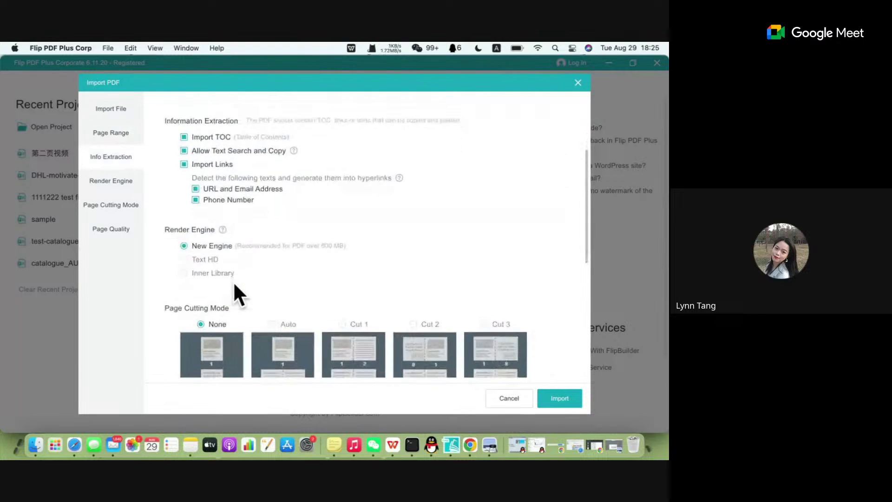
{"action": "scroll", "coordinate": [235, 283], "scroll_direction": "down", "scroll_amount": 2}
{"action": "scroll", "coordinate": [234, 282], "scroll_direction": "up", "scroll_amount": 2}
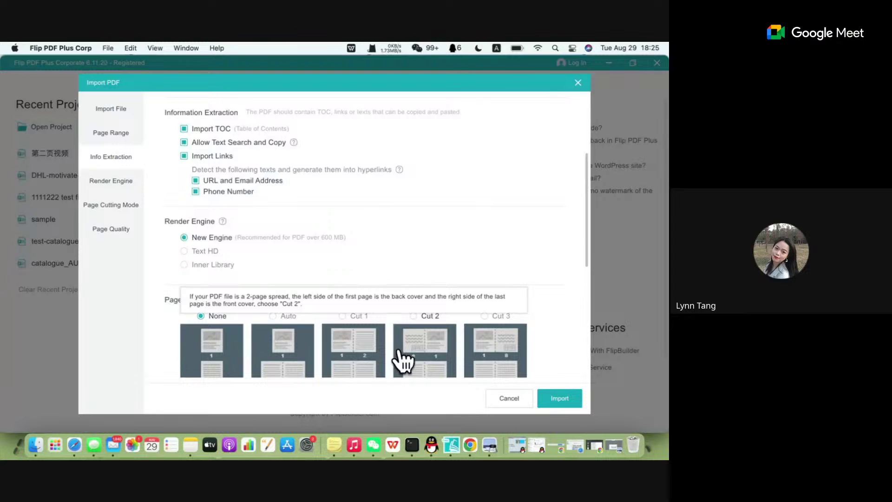
{"action": "left_click", "coordinate": [471, 445]}
Type the question 'What is a render engine?' below the blog link.
{"action": "scroll", "coordinate": [317, 362], "scroll_direction": "down", "scroll_amount": 1}
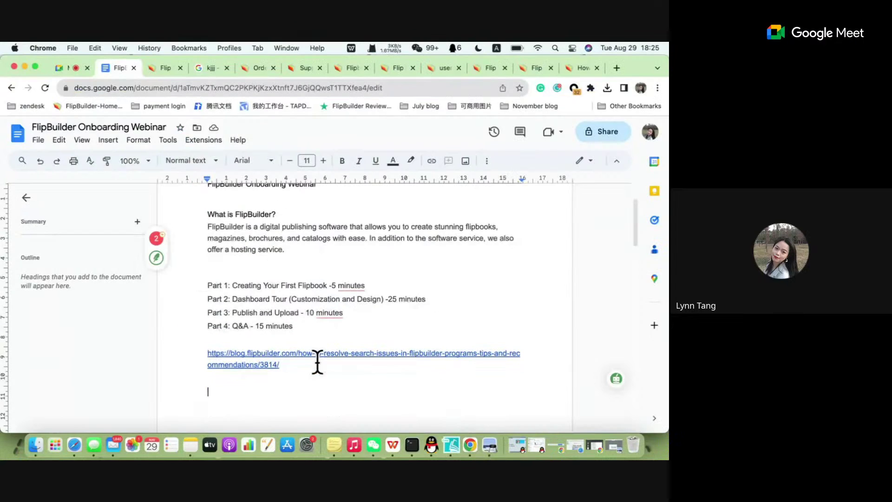
{"action": "type", "text": "What is "}
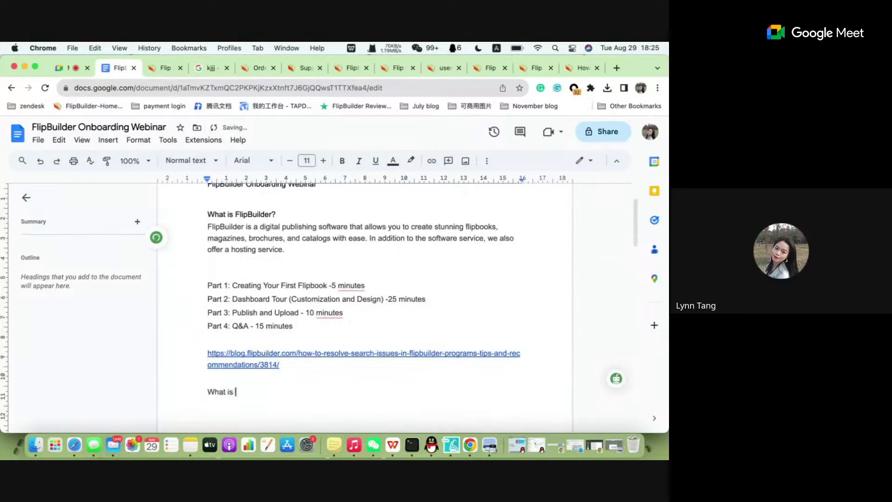
{"action": "type", "text": "a render engine?"}
{"action": "key", "text": "Return"}
{"action": "key", "text": "Return"}
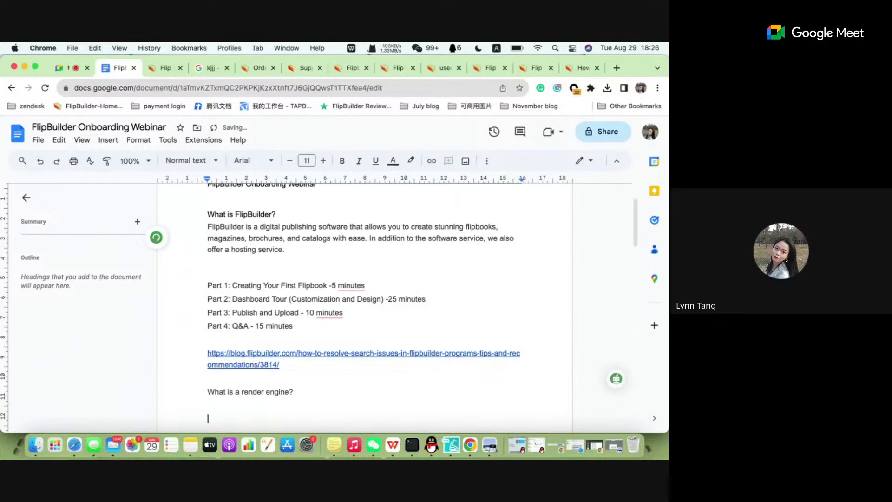
Begin the answer 'A translator for computers', accept Grammarly's removal of 'of', and start 'It take'.
{"action": "key", "text": "ctrl+space"}
{"action": "key", "text": "ctrl+space"}
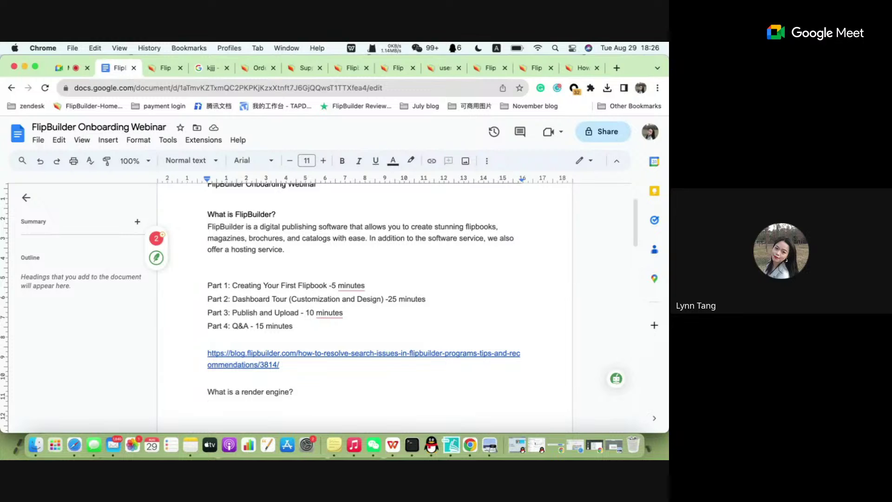
{"action": "key", "text": "Return"}
{"action": "type", "text": "a"}
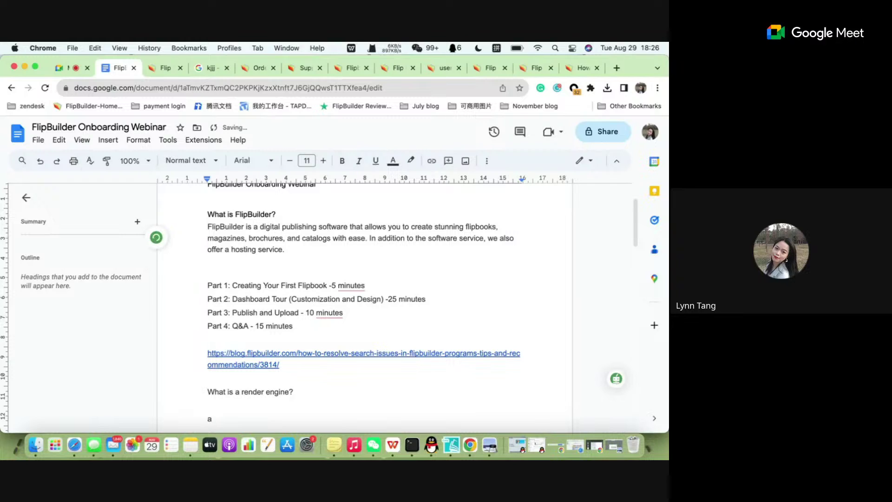
{"action": "type", "text": " td"}
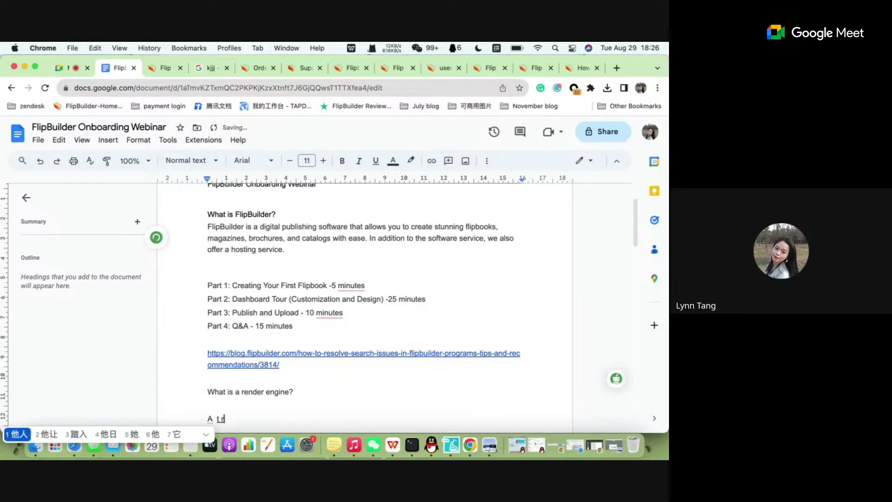
{"action": "type", "text": "anslo"}
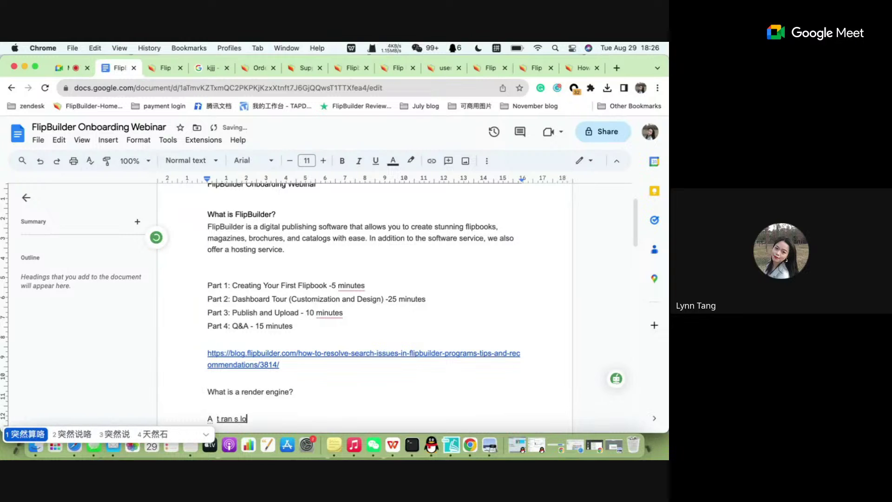
{"action": "key", "text": "BackSpace"}
{"action": "type", "text": "ator"}
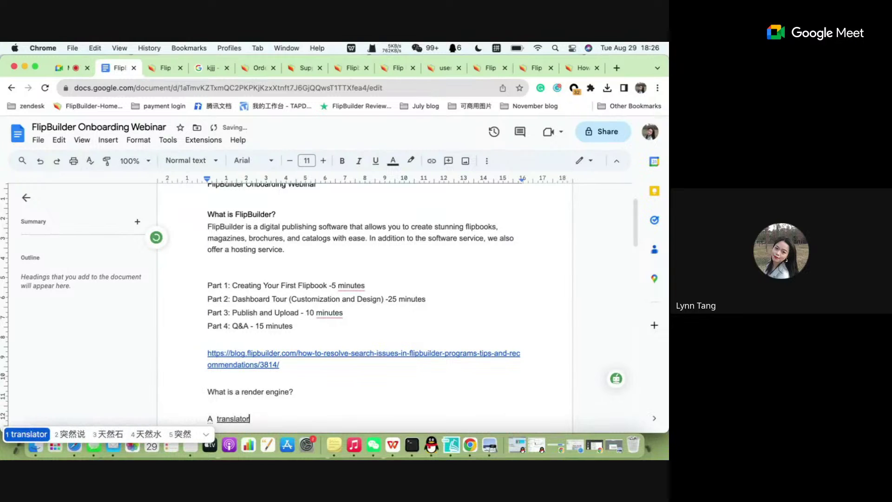
{"action": "key", "text": "Return"}
{"action": "type", "text": "of the"}
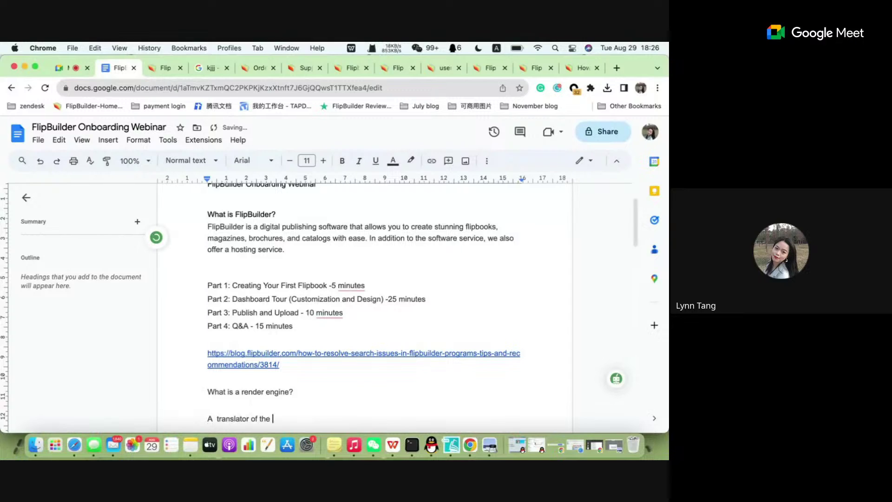
{"action": "key", "text": "BackSpace"}
{"action": "key", "text": "BackSpace"}
{"action": "key", "text": "BackSpace"}
{"action": "key", "text": "BackSpace"}
{"action": "type", "text": "for como"}
{"action": "key", "text": "BackSpace"}
{"action": "type", "text": "puters."}
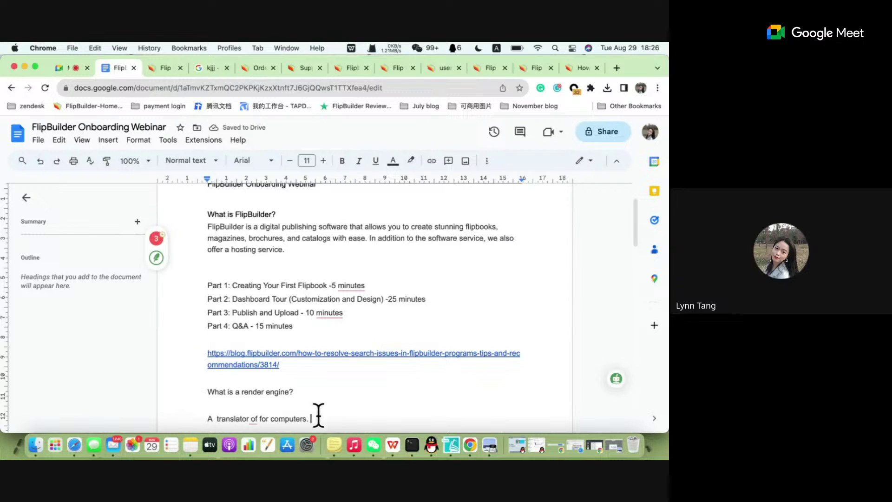
{"action": "left_click", "coordinate": [259, 418]}
{"action": "left_click", "coordinate": [277, 404]}
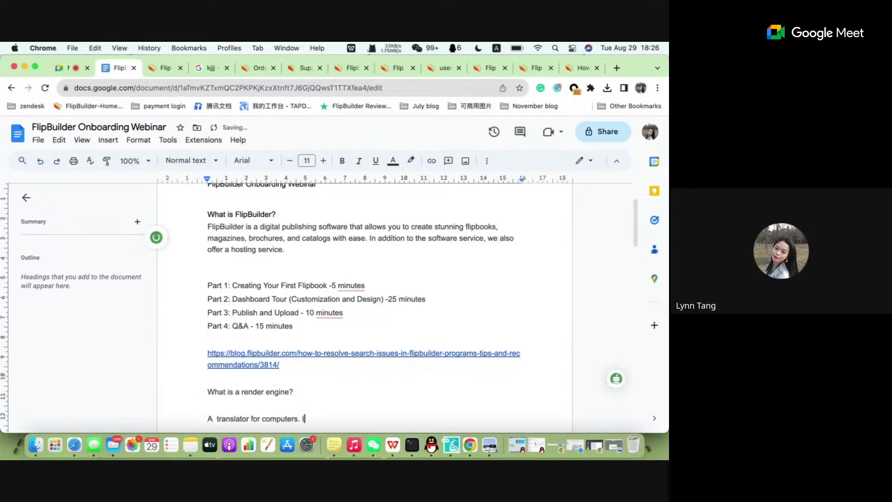
{"action": "type", "text": "It take"}
Try Chrome page zoom at 150% and 125%, then set it back to 100%.
{"action": "left_click", "coordinate": [658, 88]}
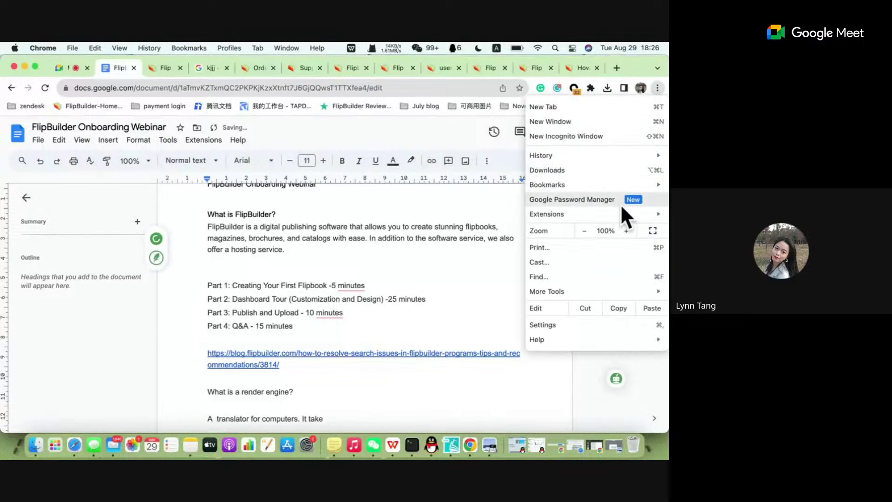
{"action": "left_click", "coordinate": [626, 231]}
{"action": "left_click", "coordinate": [626, 231]}
{"action": "left_click", "coordinate": [626, 230]}
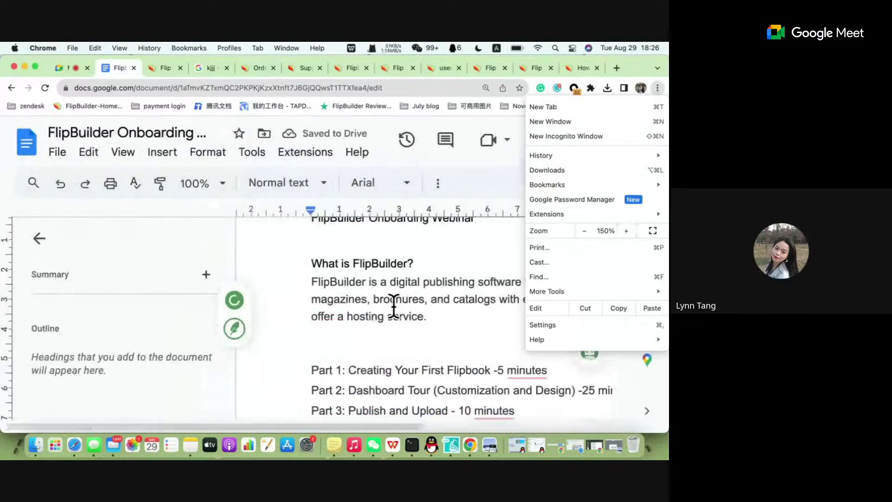
{"action": "left_click", "coordinate": [584, 231]}
{"action": "left_click", "coordinate": [583, 230]}
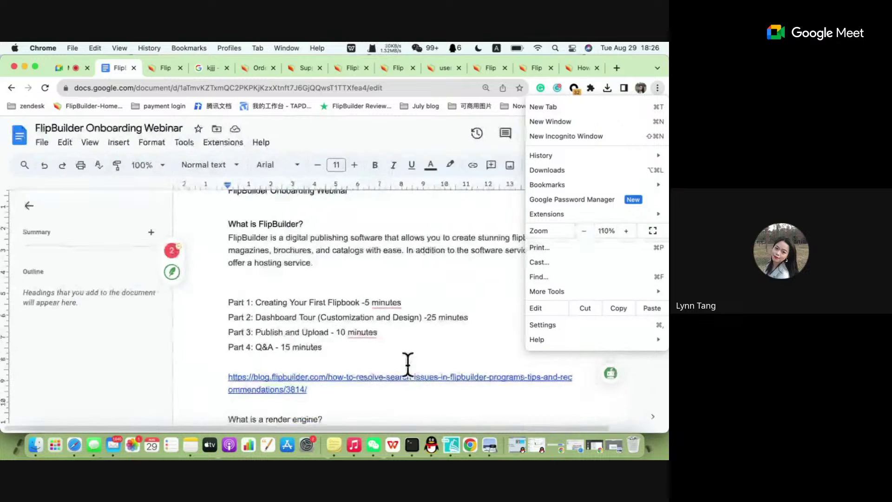
{"action": "left_click", "coordinate": [334, 408]}
{"action": "scroll", "coordinate": [334, 409], "scroll_direction": "down", "scroll_amount": 5}
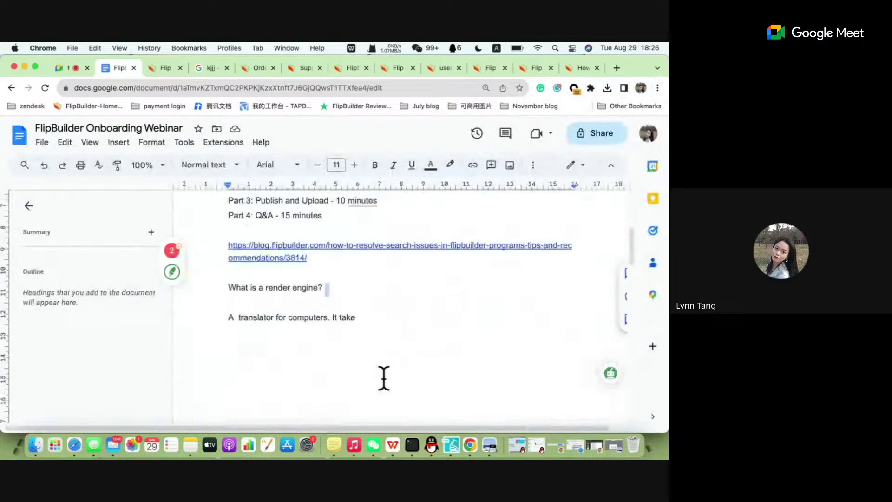
Finish the answer with 'actions and turn them into the graphics that we see on our screens.'.
{"action": "left_click", "coordinate": [370, 342]}
{"action": "type", "text": "a"}
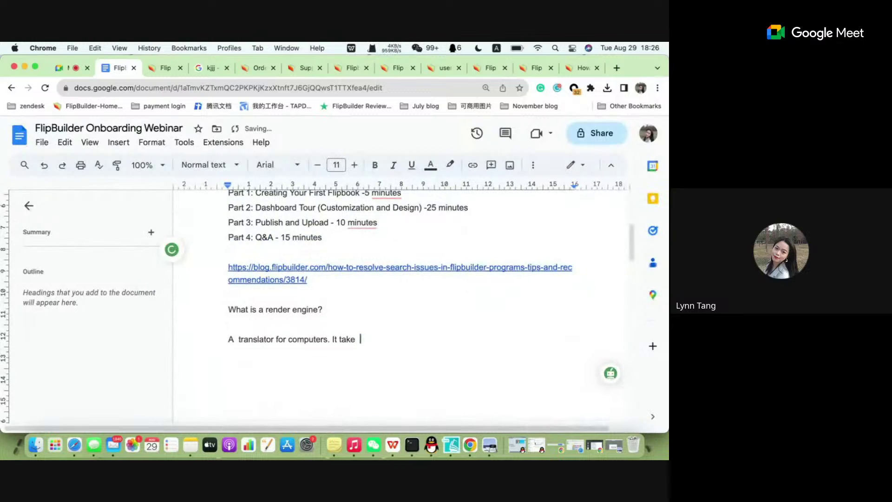
{"action": "type", "text": "ctions a"}
{"action": "key", "text": "BackSpace"}
{"action": "key", "text": "BackSpace"}
{"action": "type", "text": "nd turn"}
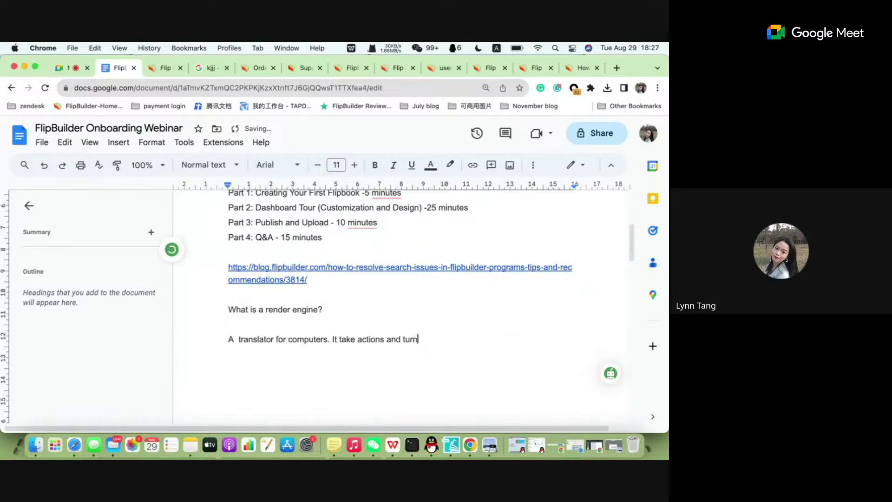
{"action": "type", "text": " them into the gra"}
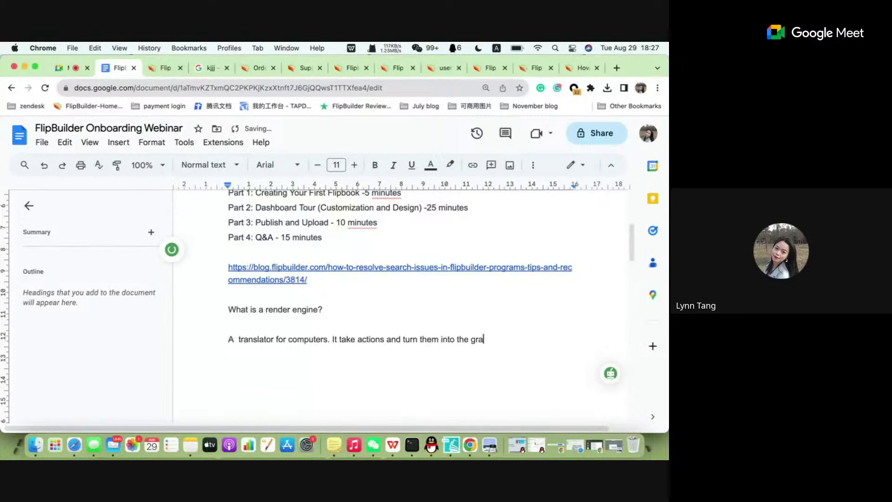
{"action": "type", "text": "h"}
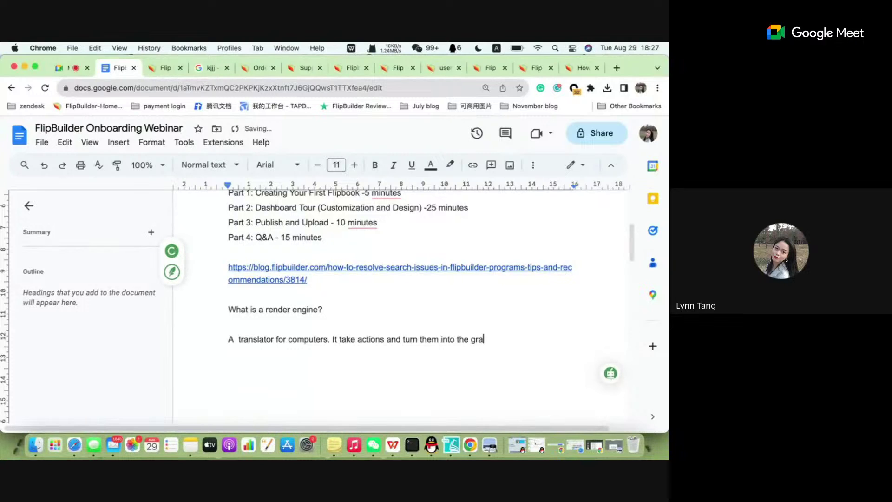
{"action": "key", "text": "BackSpace"}
{"action": "type", "text": "go"}
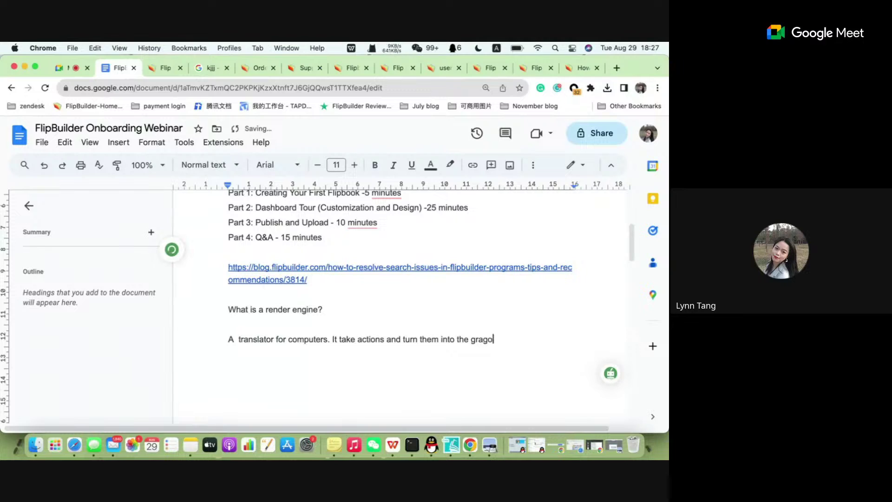
{"action": "key", "text": "BackSpace"}
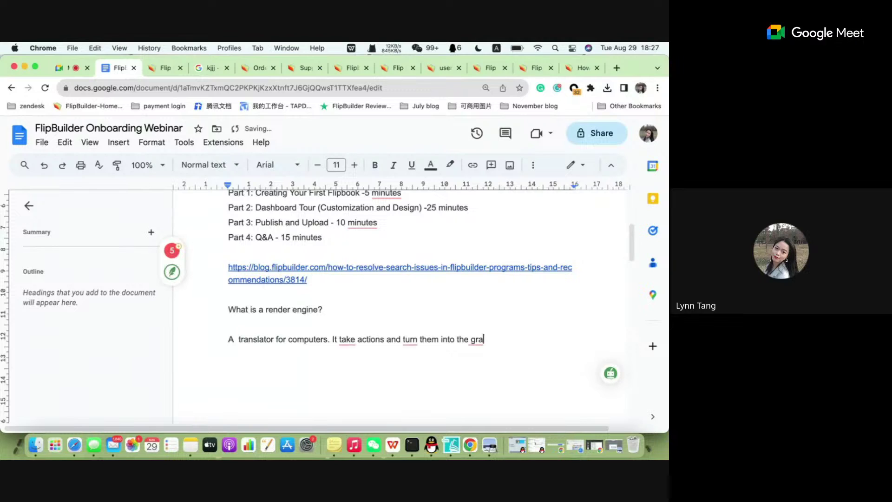
{"action": "type", "text": "phics "}
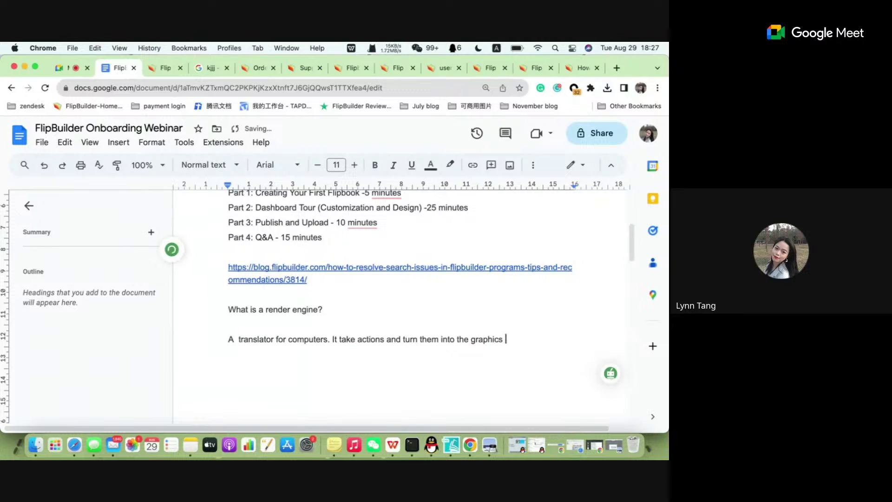
{"action": "type", "text": "that we see on our scr"}
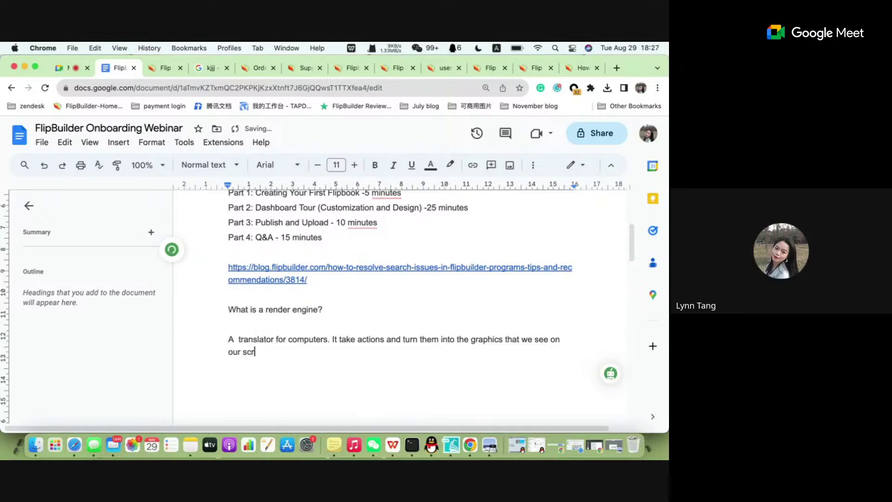
{"action": "type", "text": "eens."}
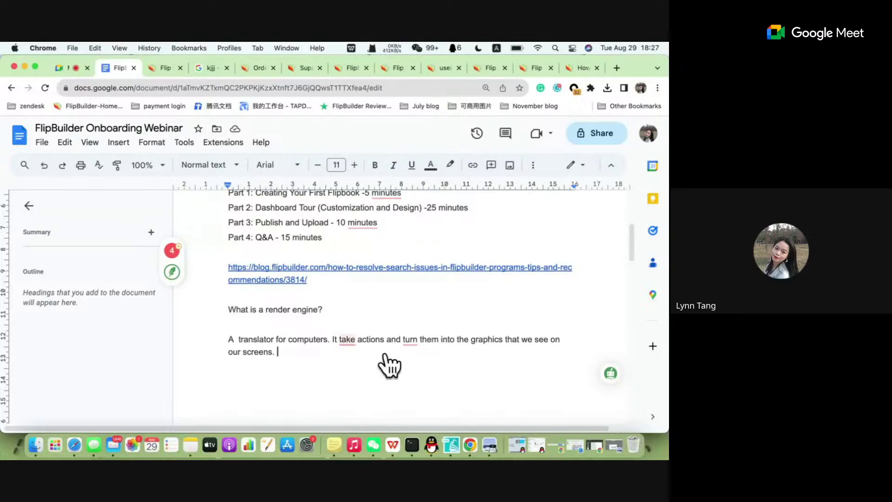
Bring back Flip PDF Plus Corp and review Info Extraction, Render Engine, Page Cutting Mode and Page Quality.
{"action": "left_click", "coordinate": [449, 451]}
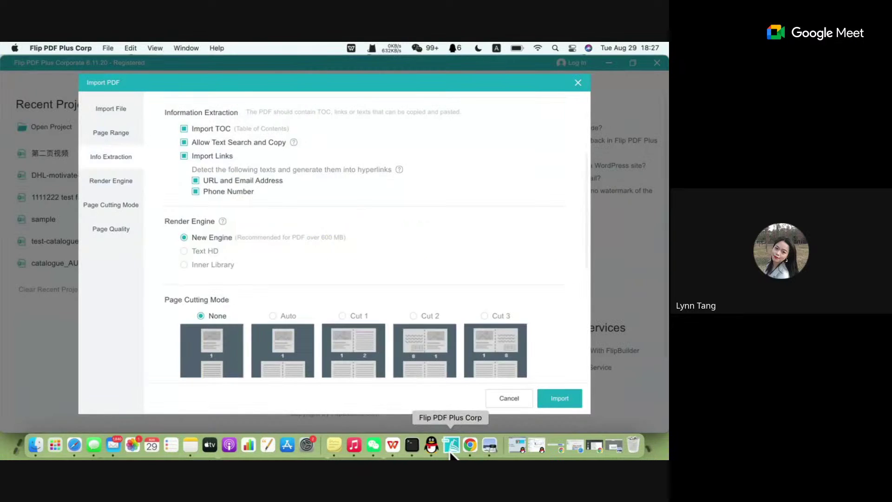
{"action": "scroll", "coordinate": [285, 229], "scroll_direction": "up", "scroll_amount": 2}
{"action": "scroll", "coordinate": [295, 186], "scroll_direction": "down", "scroll_amount": 5}
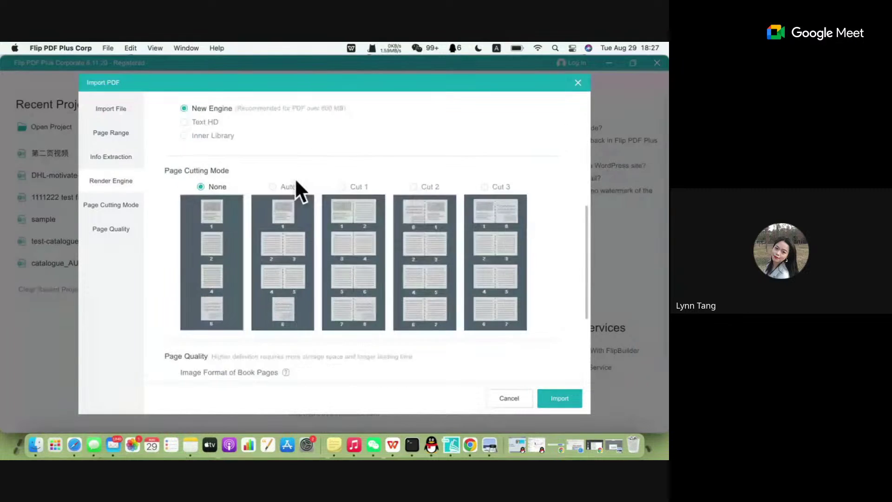
{"action": "scroll", "coordinate": [295, 184], "scroll_direction": "up", "scroll_amount": 10}
{"action": "scroll", "coordinate": [295, 180], "scroll_direction": "down", "scroll_amount": 5}
{"action": "scroll", "coordinate": [294, 178], "scroll_direction": "down", "scroll_amount": 6}
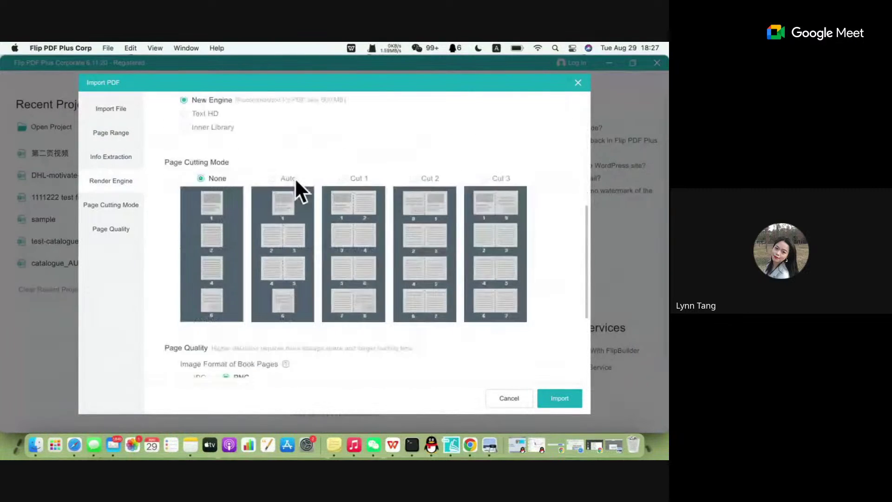
{"action": "scroll", "coordinate": [299, 218], "scroll_direction": "up", "scroll_amount": 1}
{"action": "scroll", "coordinate": [302, 227], "scroll_direction": "up", "scroll_amount": 2}
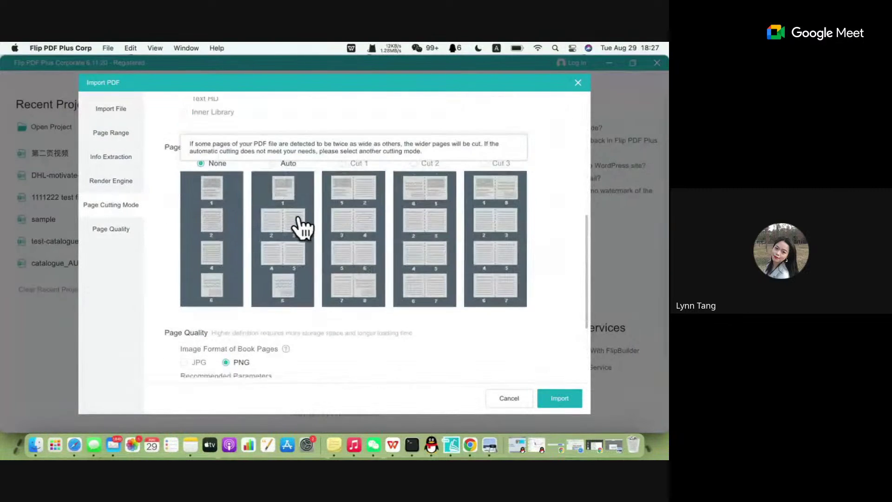
{"action": "scroll", "coordinate": [304, 226], "scroll_direction": "down", "scroll_amount": 4}
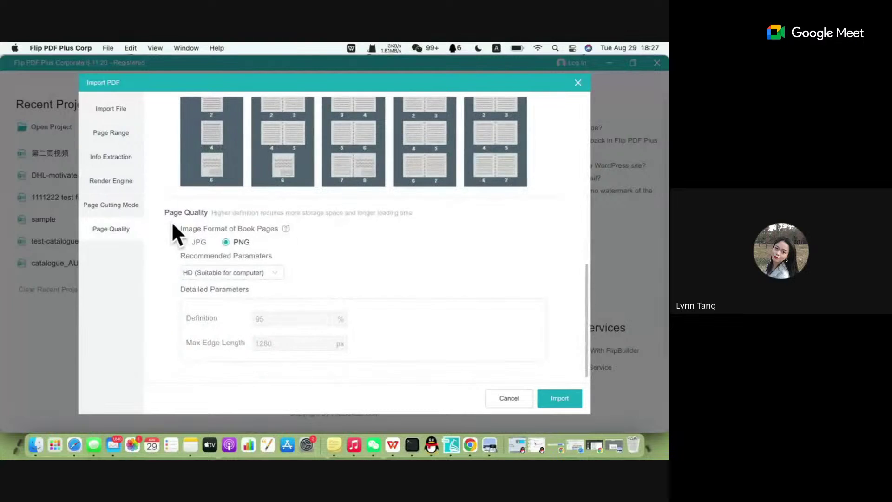
{"action": "scroll", "coordinate": [175, 232], "scroll_direction": "up", "scroll_amount": 10}
{"action": "scroll", "coordinate": [237, 341], "scroll_direction": "down", "scroll_amount": 6}
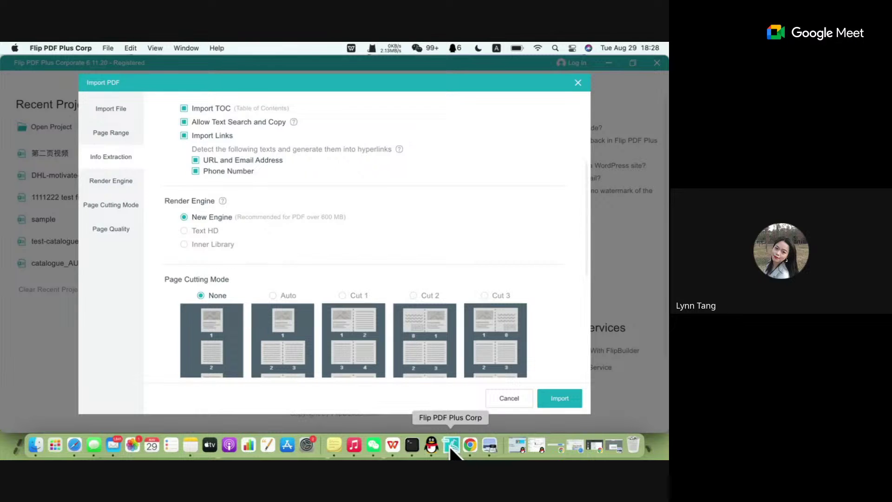
Go from the Search Issues article back to the author's list of blog posts.
{"action": "left_click", "coordinate": [469, 446]}
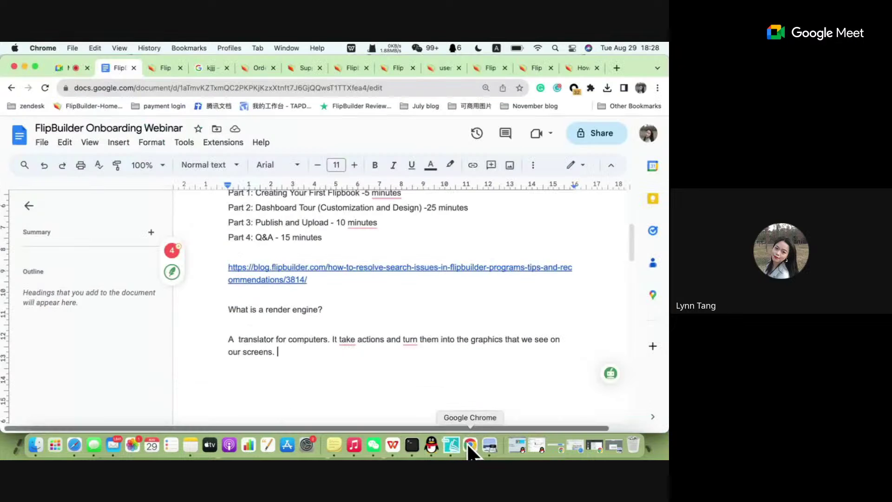
{"action": "left_click", "coordinate": [492, 65]}
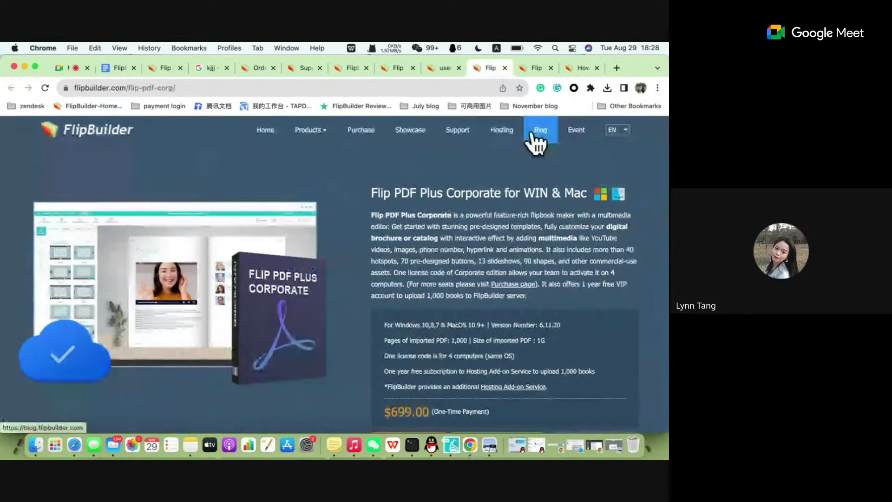
{"action": "left_click", "coordinate": [575, 70]}
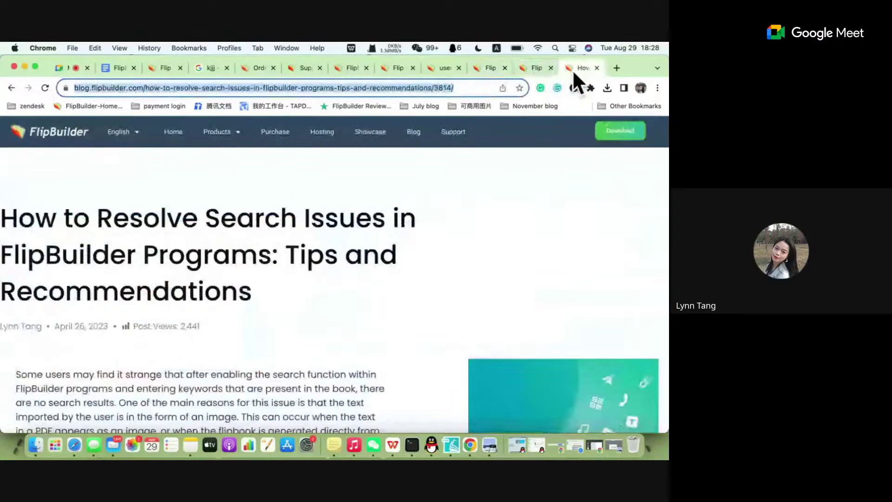
{"action": "scroll", "coordinate": [328, 367], "scroll_direction": "down", "scroll_amount": 15}
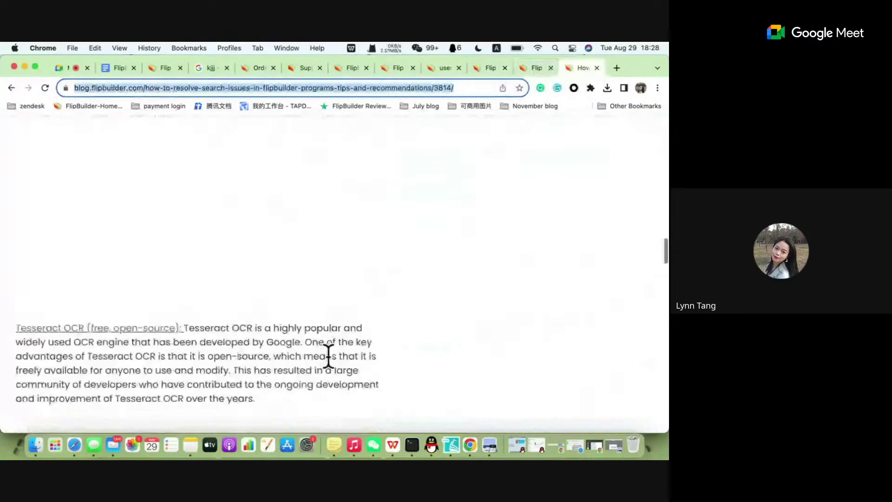
{"action": "scroll", "coordinate": [328, 356], "scroll_direction": "up", "scroll_amount": 15}
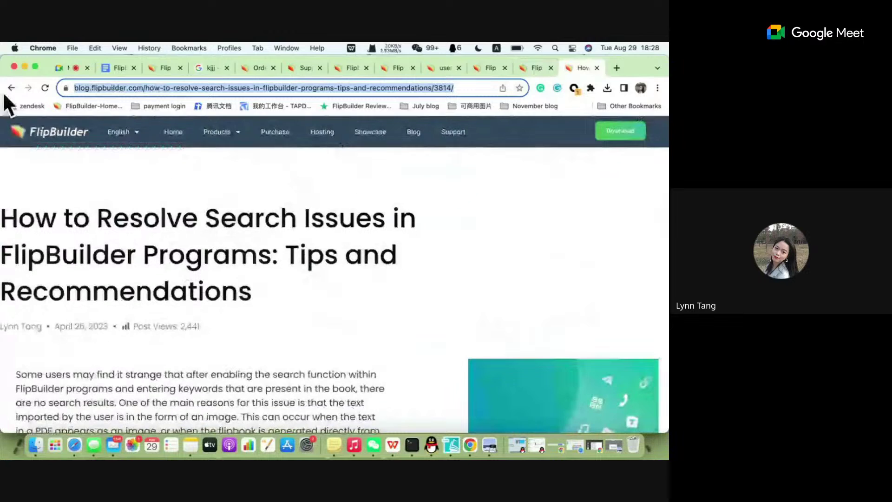
{"action": "left_click", "coordinate": [10, 88]}
{"action": "scroll", "coordinate": [237, 345], "scroll_direction": "down", "scroll_amount": 6}
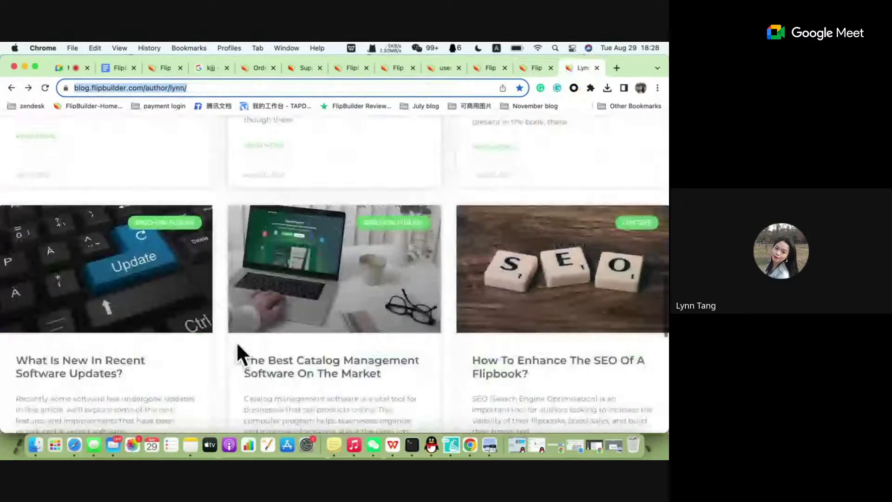
{"action": "scroll", "coordinate": [238, 345], "scroll_direction": "down", "scroll_amount": 3}
{"action": "scroll", "coordinate": [238, 345], "scroll_direction": "down", "scroll_amount": 2}
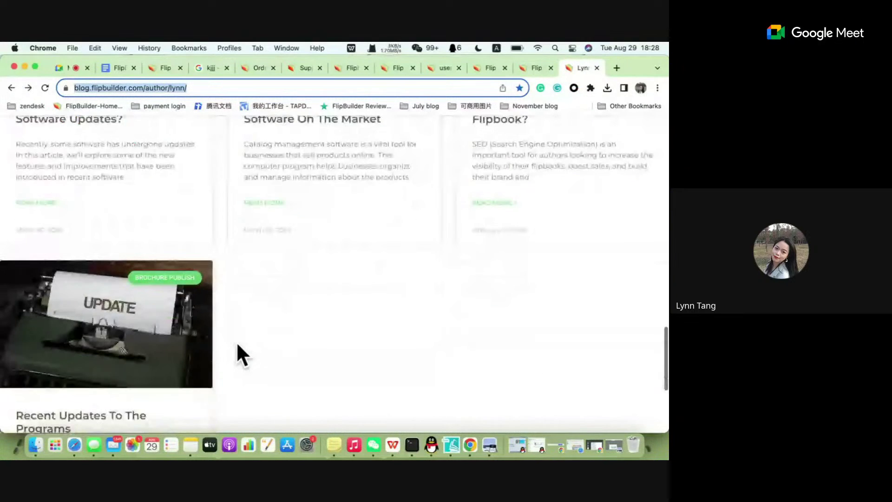
{"action": "scroll", "coordinate": [238, 345], "scroll_direction": "down", "scroll_amount": 5}
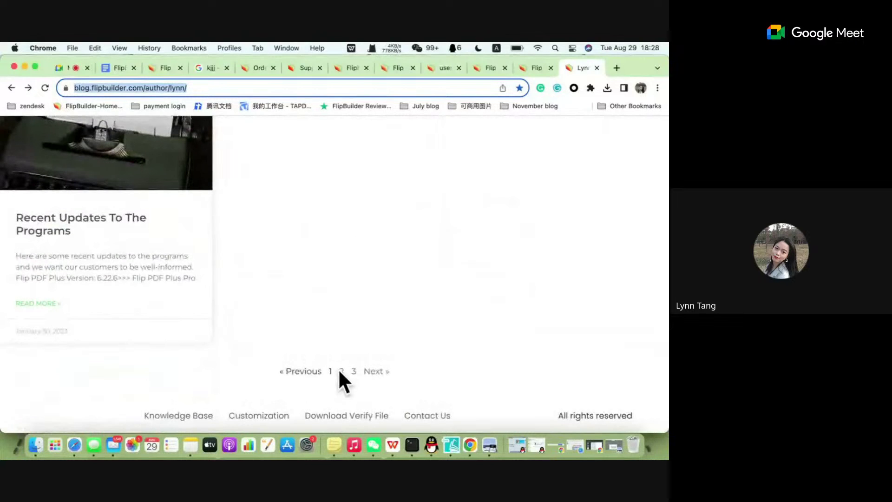
Page through the author's posts on pages 2 and 3 to reach How to Create High-resolution Flipbooks.
{"action": "left_click", "coordinate": [349, 280]}
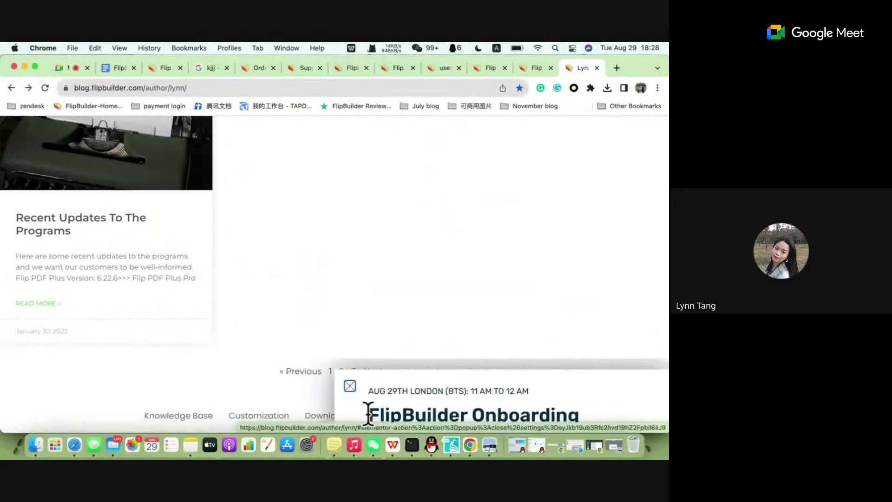
{"action": "left_click", "coordinate": [341, 370]}
{"action": "scroll", "coordinate": [378, 288], "scroll_direction": "down", "scroll_amount": 6}
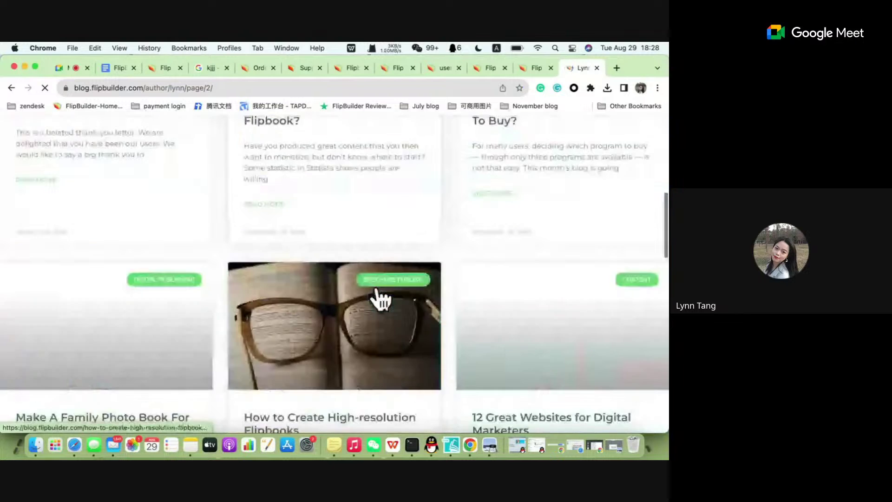
{"action": "scroll", "coordinate": [378, 289], "scroll_direction": "down", "scroll_amount": 3}
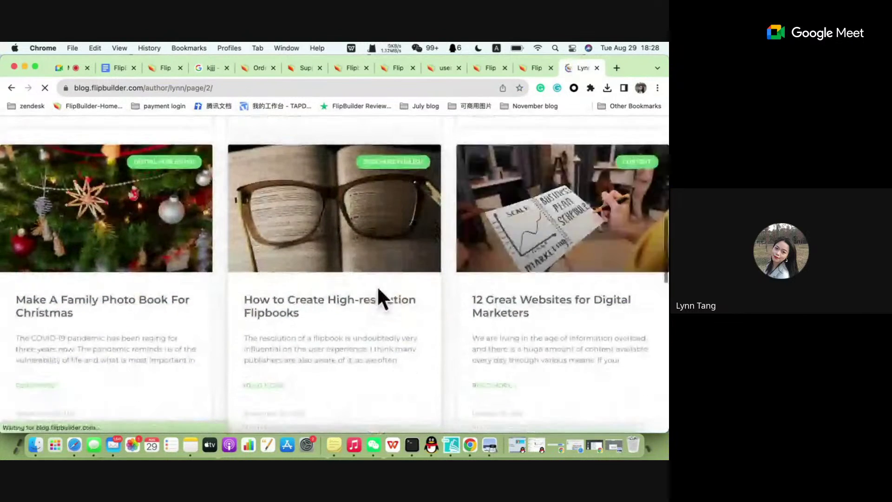
{"action": "scroll", "coordinate": [378, 289], "scroll_direction": "down", "scroll_amount": 10}
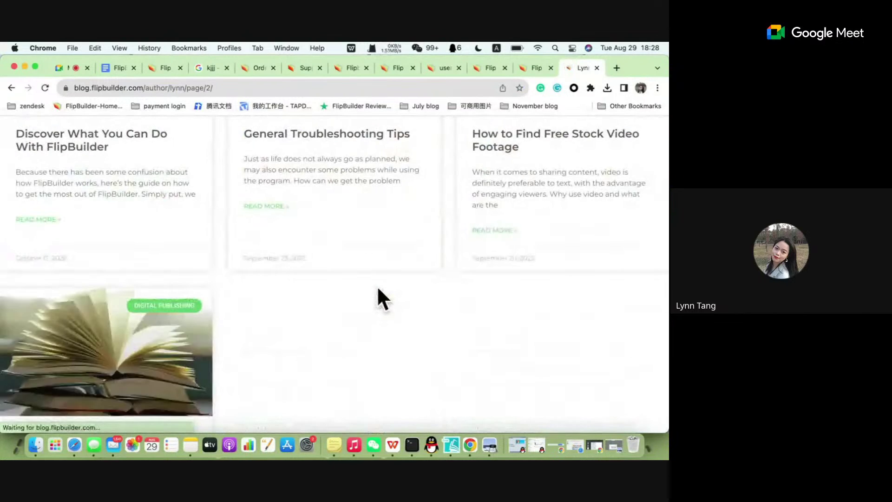
{"action": "scroll", "coordinate": [377, 286], "scroll_direction": "down", "scroll_amount": 2}
{"action": "scroll", "coordinate": [377, 286], "scroll_direction": "up", "scroll_amount": 10}
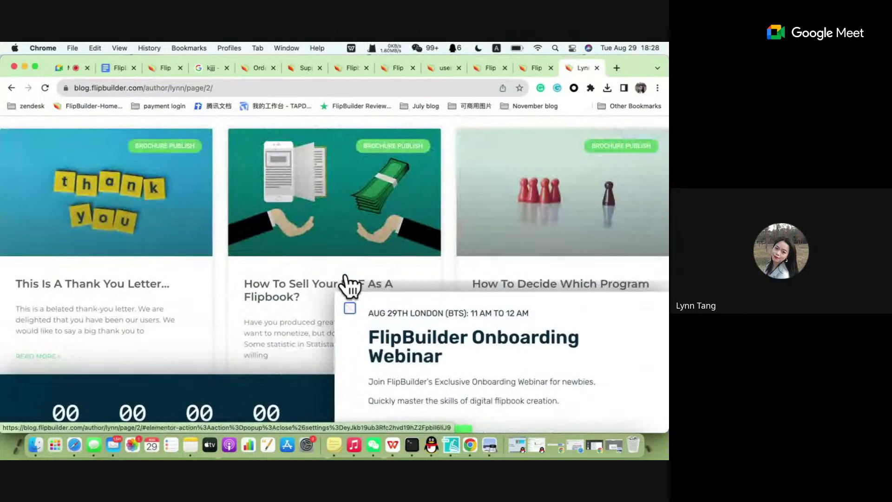
{"action": "left_click", "coordinate": [344, 277]}
{"action": "scroll", "coordinate": [346, 274], "scroll_direction": "down", "scroll_amount": 15}
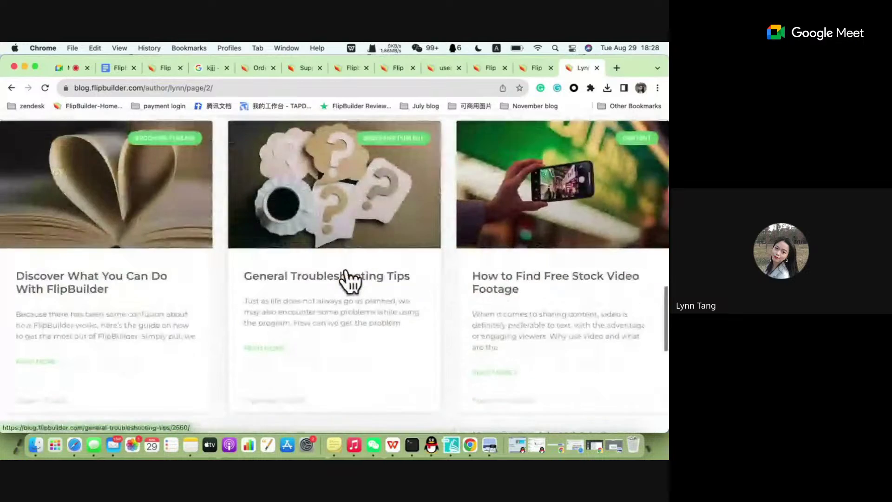
{"action": "scroll", "coordinate": [346, 288], "scroll_direction": "down", "scroll_amount": 8}
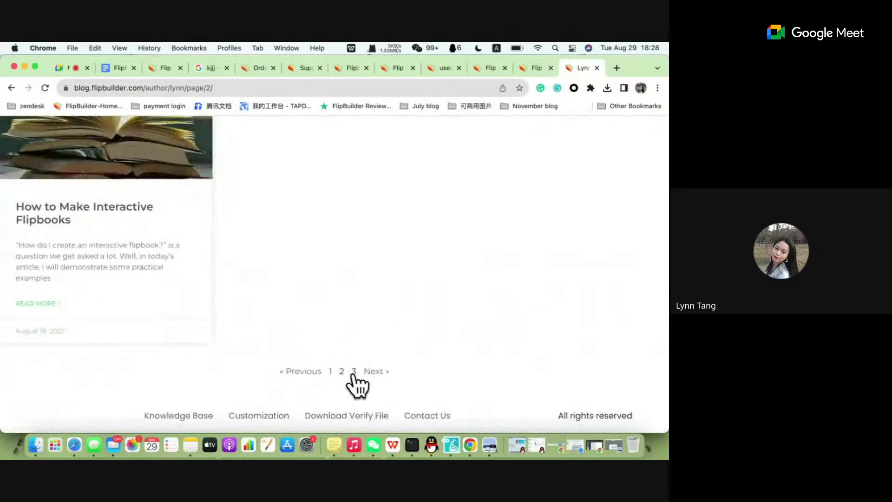
{"action": "left_click", "coordinate": [353, 372]}
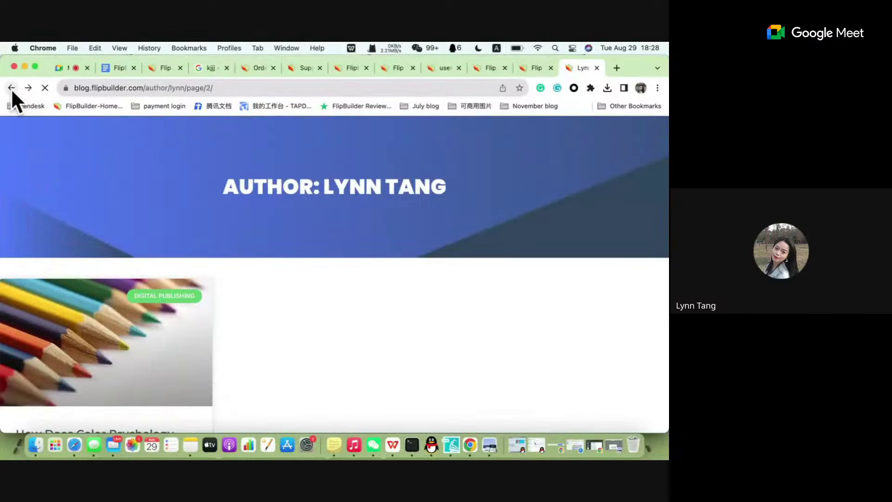
{"action": "scroll", "coordinate": [428, 272], "scroll_direction": "up", "scroll_amount": 6}
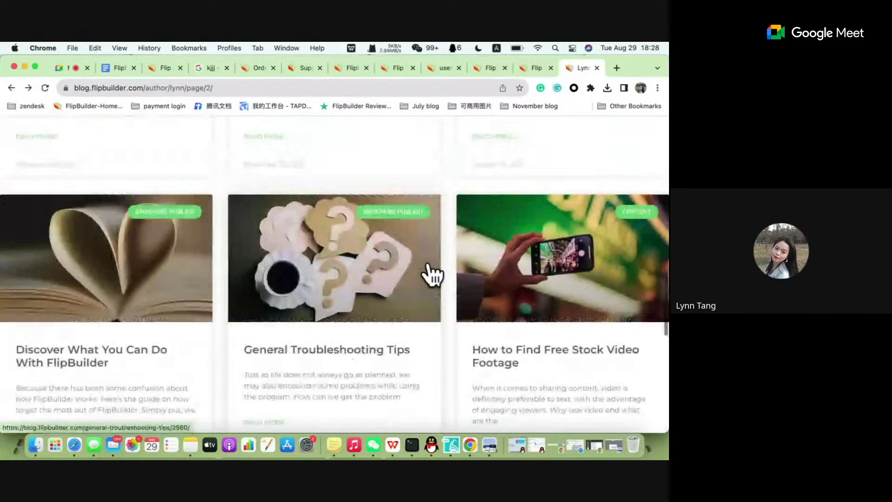
{"action": "scroll", "coordinate": [428, 267], "scroll_direction": "up", "scroll_amount": 5}
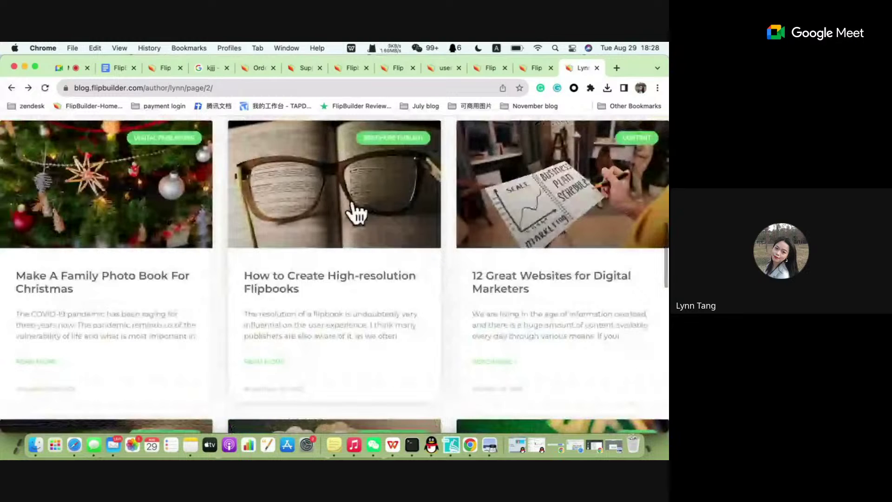
{"action": "left_click", "coordinate": [353, 213]}
Scroll the High-resolution Flipbooks article to its render engine section with the Import PDF screenshot.
{"action": "scroll", "coordinate": [325, 305], "scroll_direction": "down", "scroll_amount": 15}
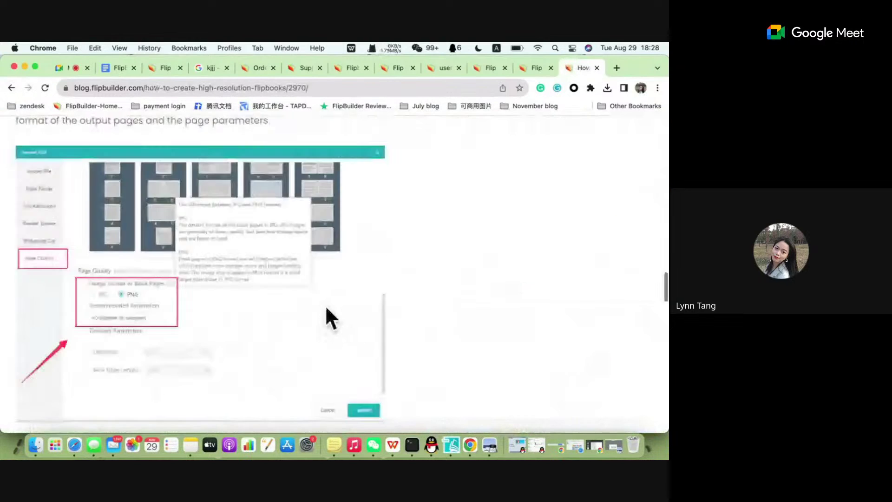
{"action": "scroll", "coordinate": [326, 305], "scroll_direction": "up", "scroll_amount": 5}
{"action": "scroll", "coordinate": [325, 305], "scroll_direction": "down", "scroll_amount": 10}
{"action": "scroll", "coordinate": [325, 305], "scroll_direction": "up", "scroll_amount": 7}
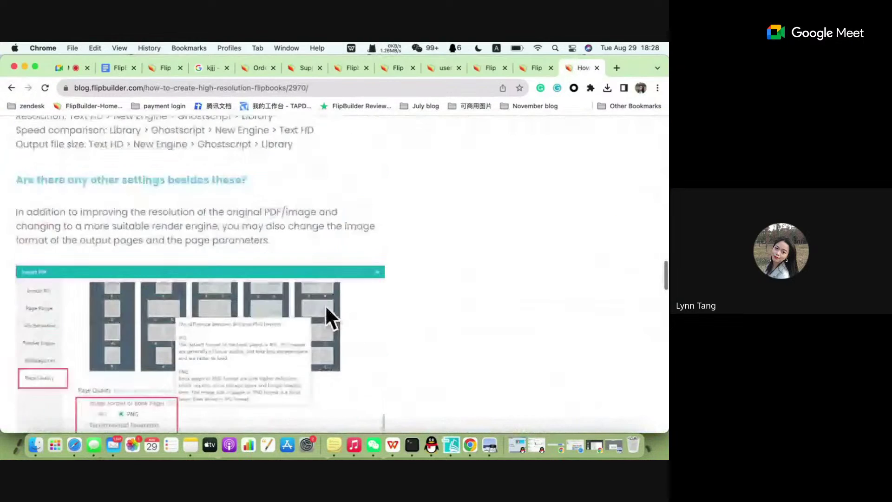
{"action": "scroll", "coordinate": [326, 305], "scroll_direction": "up", "scroll_amount": 10}
{"action": "scroll", "coordinate": [326, 304], "scroll_direction": "down", "scroll_amount": 4}
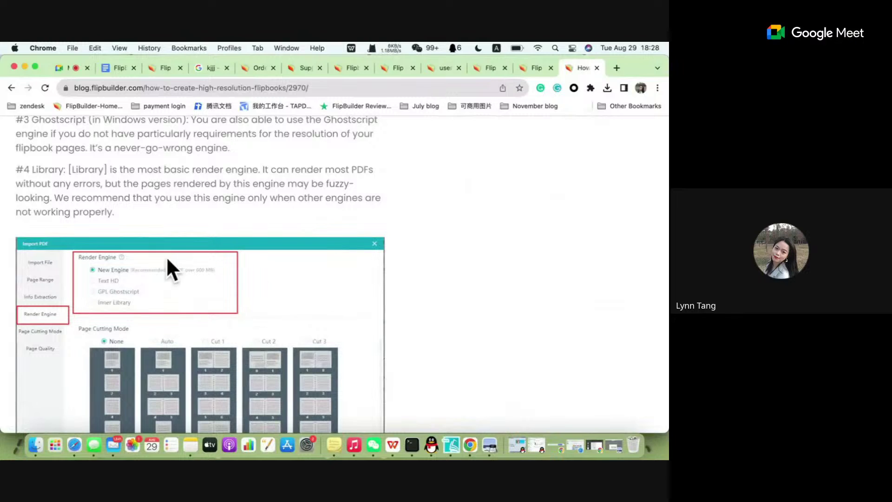
{"action": "scroll", "coordinate": [168, 276], "scroll_direction": "down", "scroll_amount": 2}
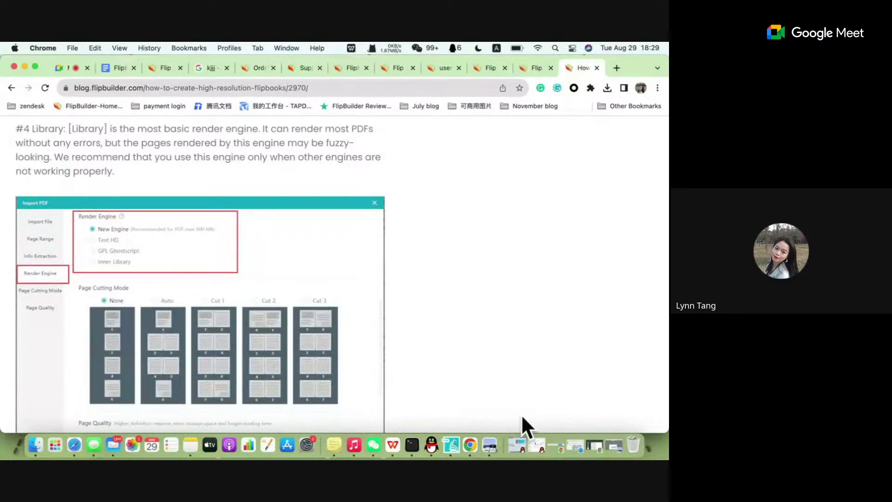
Return to Flip PDF Plus Corp's Import PDF dialog and scroll to the Render Engine choices.
{"action": "left_click", "coordinate": [453, 447]}
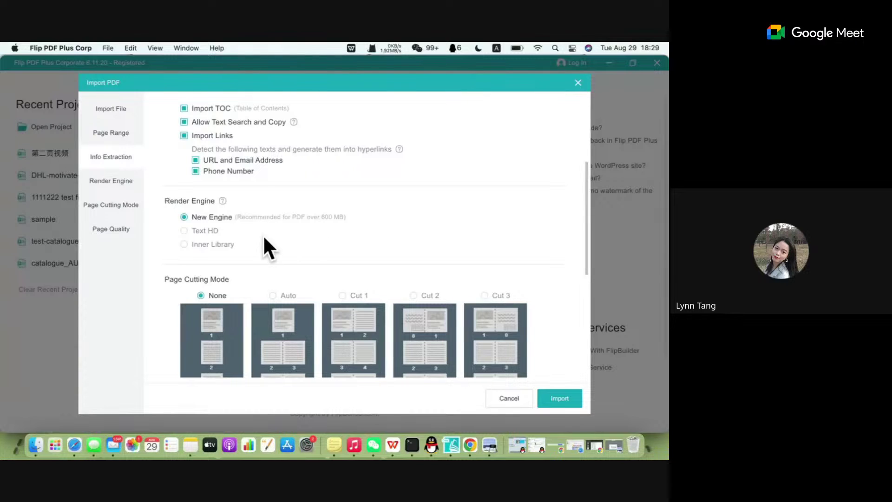
{"action": "scroll", "coordinate": [264, 238], "scroll_direction": "up", "scroll_amount": 1}
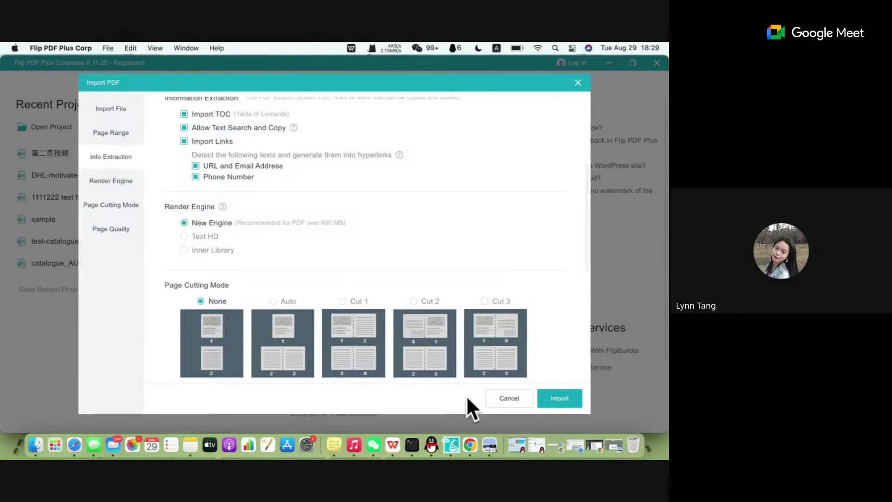
Switch to the FlipBuilder Onboarding Webinar doc and collapse its outline panel.
{"action": "left_click", "coordinate": [470, 445]}
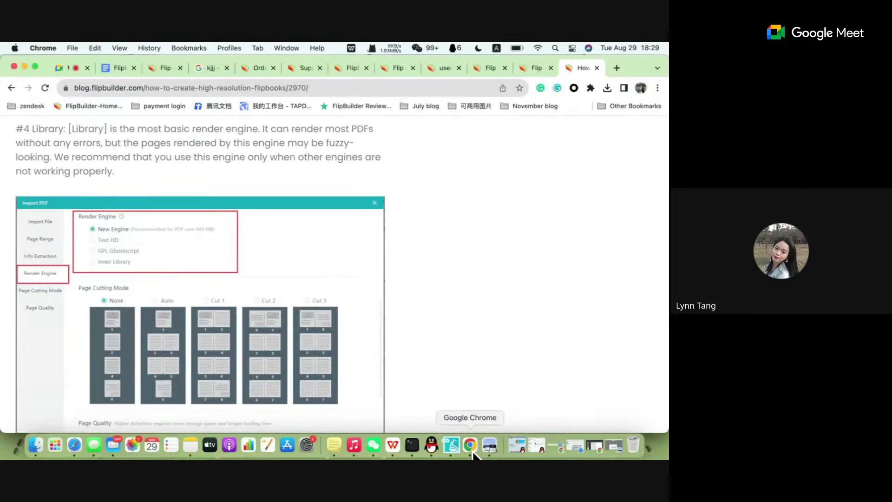
{"action": "left_click", "coordinate": [534, 71]}
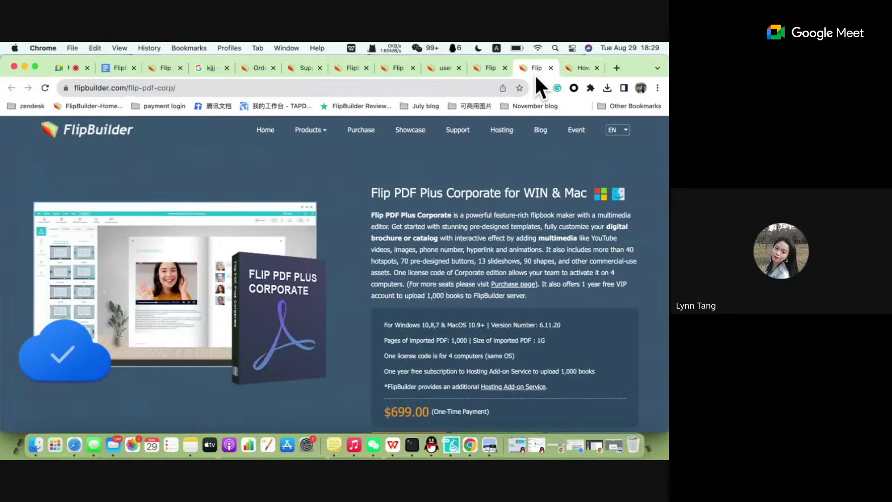
{"action": "left_click", "coordinate": [124, 68]}
{"action": "scroll", "coordinate": [369, 297], "scroll_direction": "down", "scroll_amount": 10}
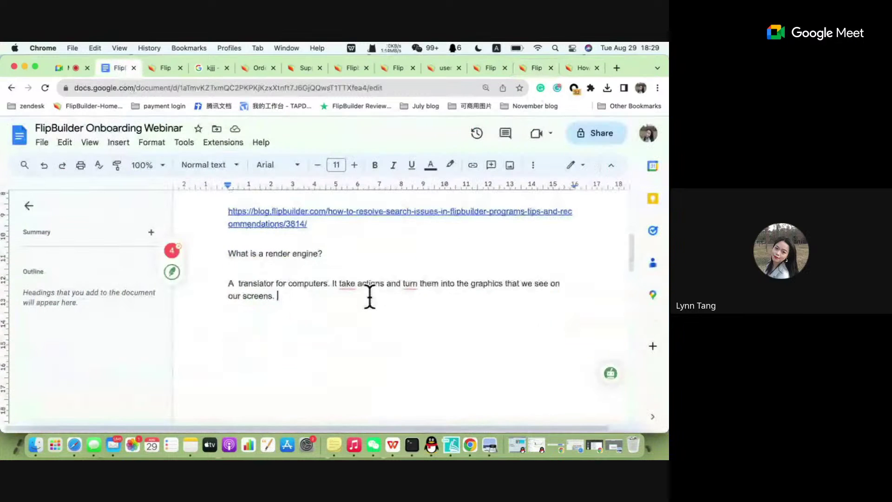
{"action": "scroll", "coordinate": [369, 297], "scroll_direction": "up", "scroll_amount": 5}
{"action": "scroll", "coordinate": [369, 297], "scroll_direction": "down", "scroll_amount": 5}
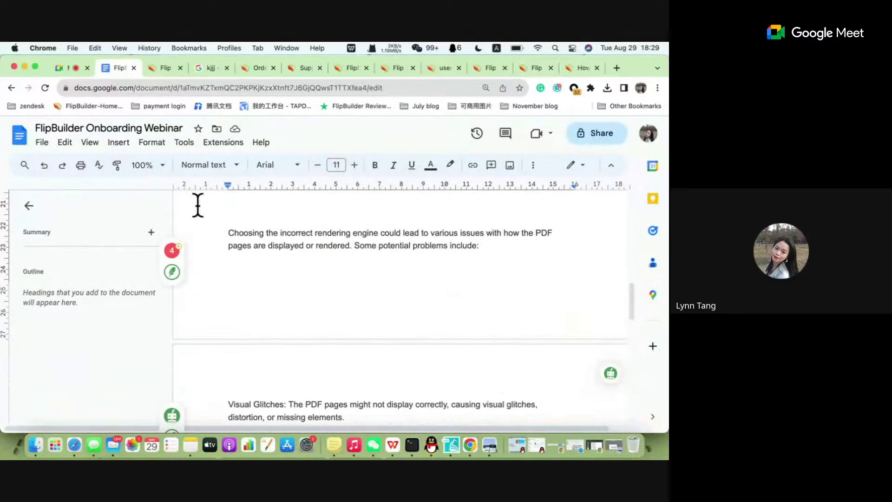
{"action": "left_click", "coordinate": [29, 205]}
Scroll the doc to the Visual Glitches, Slow Performance and Missing Features notes.
{"action": "scroll", "coordinate": [303, 292], "scroll_direction": "down", "scroll_amount": 3}
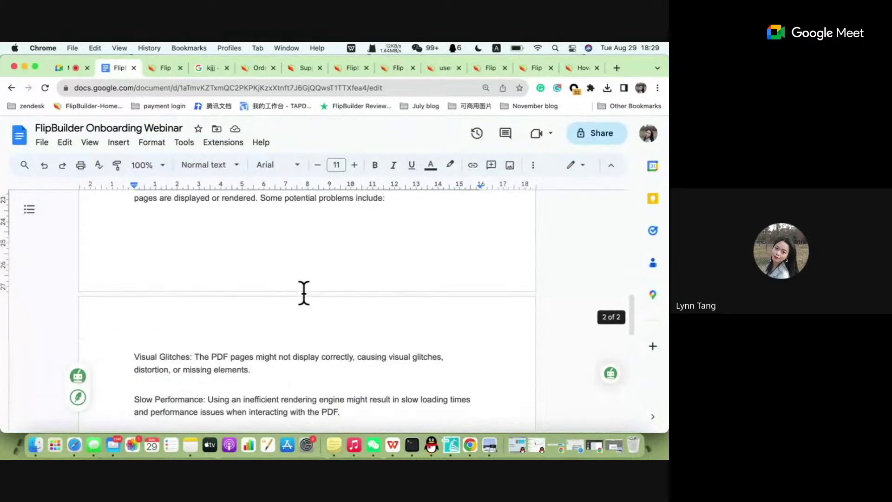
{"action": "scroll", "coordinate": [304, 292], "scroll_direction": "up", "scroll_amount": 6}
{"action": "scroll", "coordinate": [303, 293], "scroll_direction": "down", "scroll_amount": 2}
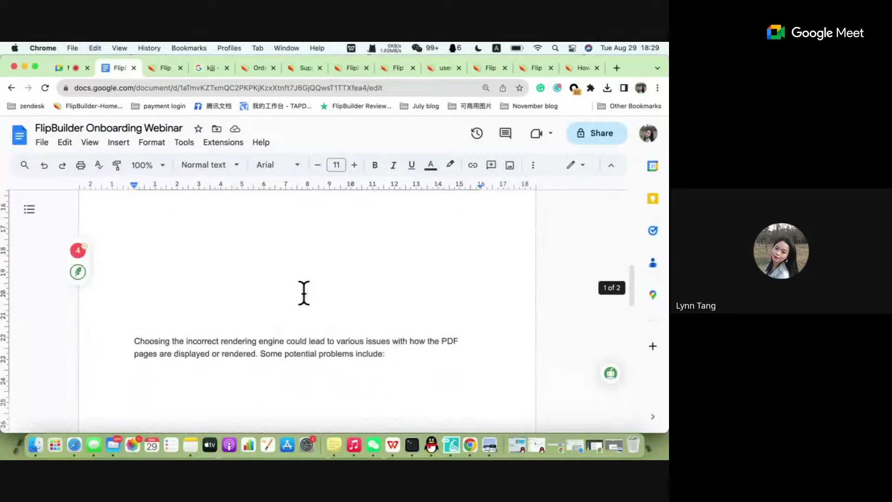
{"action": "scroll", "coordinate": [303, 292], "scroll_direction": "up", "scroll_amount": 4}
{"action": "scroll", "coordinate": [304, 292], "scroll_direction": "down", "scroll_amount": 2}
{"action": "scroll", "coordinate": [304, 293], "scroll_direction": "down", "scroll_amount": 1}
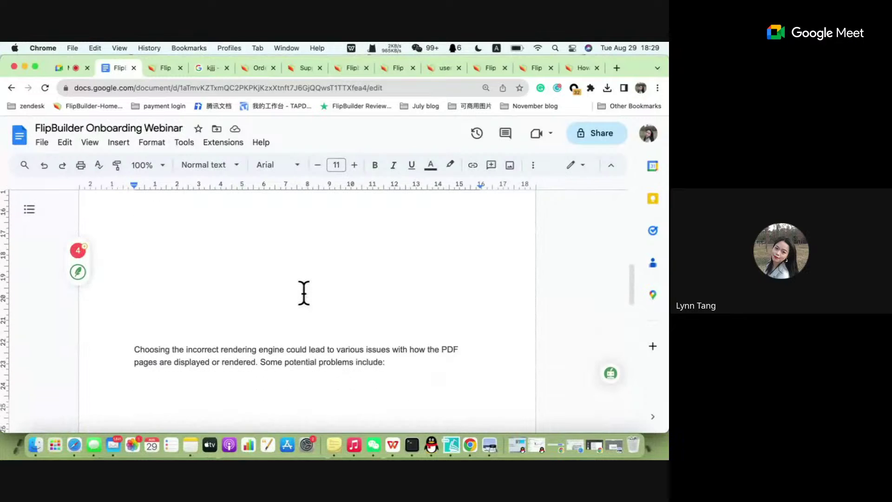
{"action": "scroll", "coordinate": [304, 293], "scroll_direction": "up", "scroll_amount": 1}
{"action": "scroll", "coordinate": [304, 293], "scroll_direction": "down", "scroll_amount": 3}
{"action": "scroll", "coordinate": [310, 279], "scroll_direction": "down", "scroll_amount": 1}
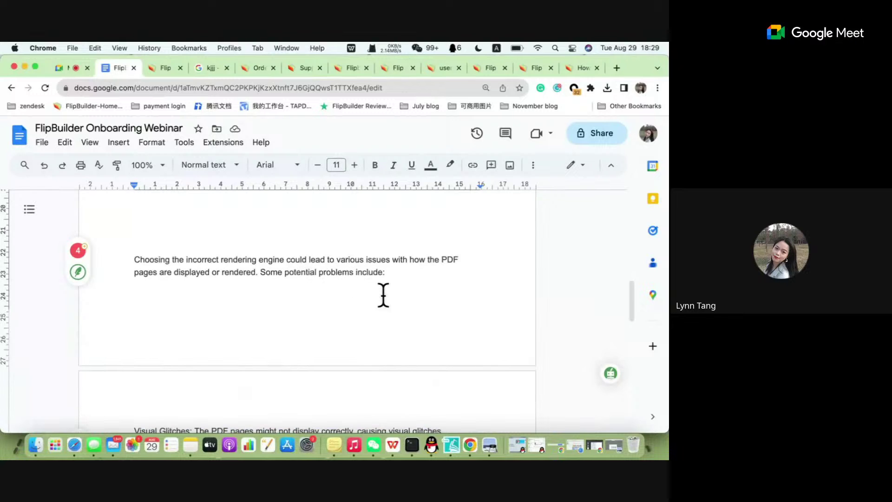
{"action": "scroll", "coordinate": [376, 298], "scroll_direction": "down", "scroll_amount": 4}
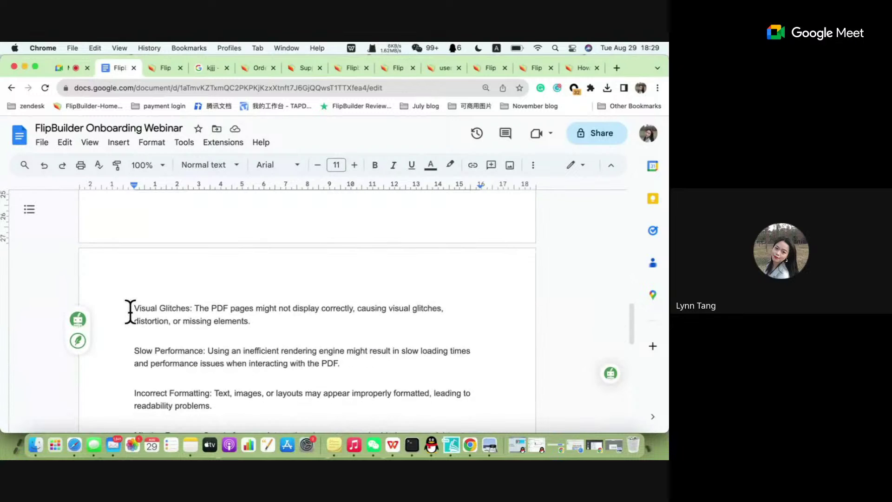
{"action": "scroll", "coordinate": [128, 311], "scroll_direction": "down", "scroll_amount": 1}
{"action": "scroll", "coordinate": [128, 311], "scroll_direction": "down", "scroll_amount": 1}
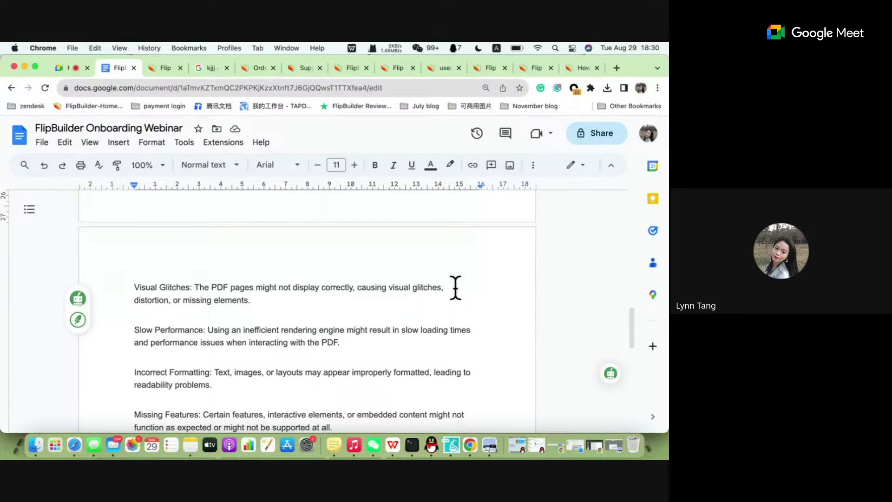
{"action": "left_click", "coordinate": [657, 87]}
Zoom the page to 125% and start the example after 'missing elements.' with 'For example, the text'.
{"action": "left_click", "coordinate": [626, 227]}
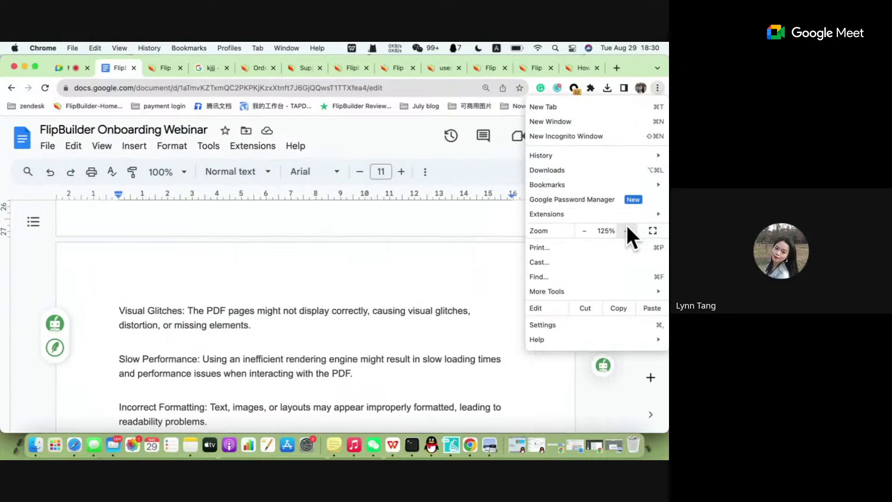
{"action": "left_click", "coordinate": [319, 310]}
{"action": "left_click", "coordinate": [282, 321]}
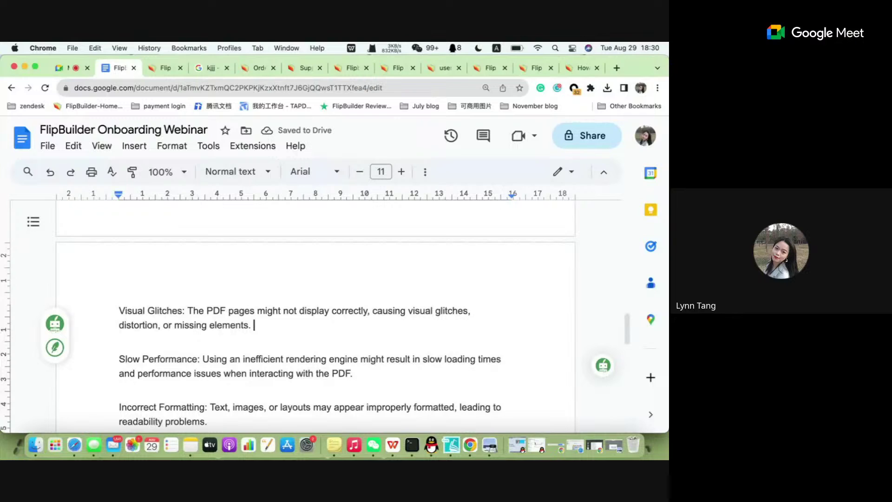
{"action": "type", "text": "For e"}
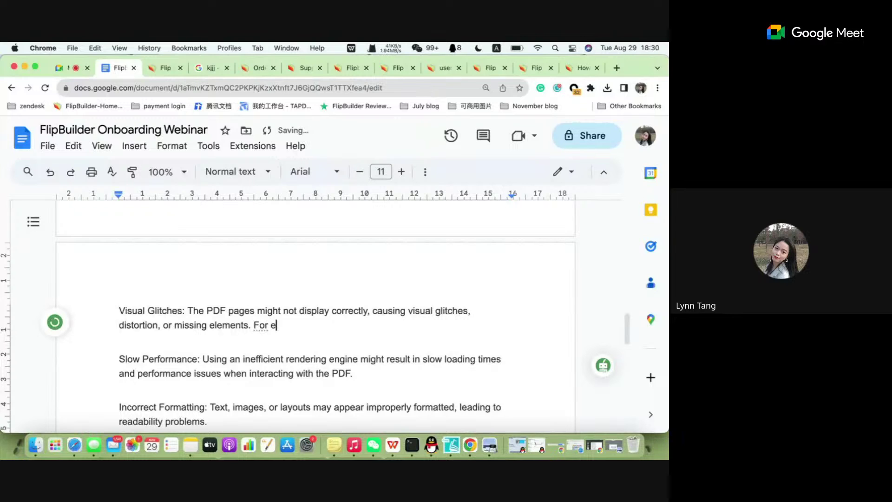
{"action": "type", "text": "xam"}
{"action": "key", "text": "BackSpace"}
{"action": "key", "text": "BackSpace"}
{"action": "type", "text": "ample, he"}
{"action": "key", "text": "BackSpace"}
{"action": "key", "text": "BackSpace"}
{"action": "key", "text": "BackSpace"}
{"action": "type", "text": "the text"}
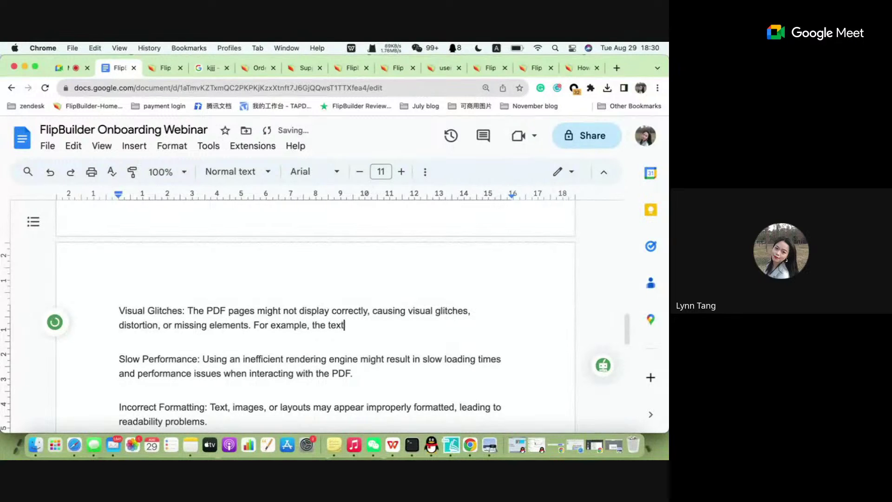
{"action": "type", "text": " cannot be read"}
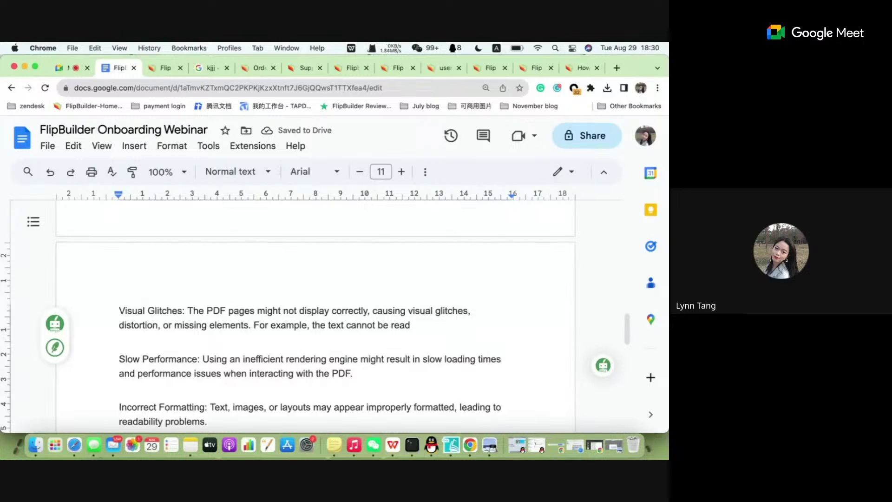
Finish the sentence: 'within the PDF may be missing after you import the PDF to the program.'.
{"action": "key", "text": "BackSpace"}
{"action": "key", "text": "BackSpace"}
{"action": "key", "text": "BackSpace"}
{"action": "key", "text": "BackSpace"}
{"action": "key", "text": "BackSpace"}
{"action": "key", "text": "BackSpace"}
{"action": "key", "text": "BackSpace"}
{"action": "key", "text": "BackSpace"}
{"action": "key", "text": "BackSpace"}
{"action": "key", "text": "BackSpace"}
{"action": "key", "text": "BackSpace"}
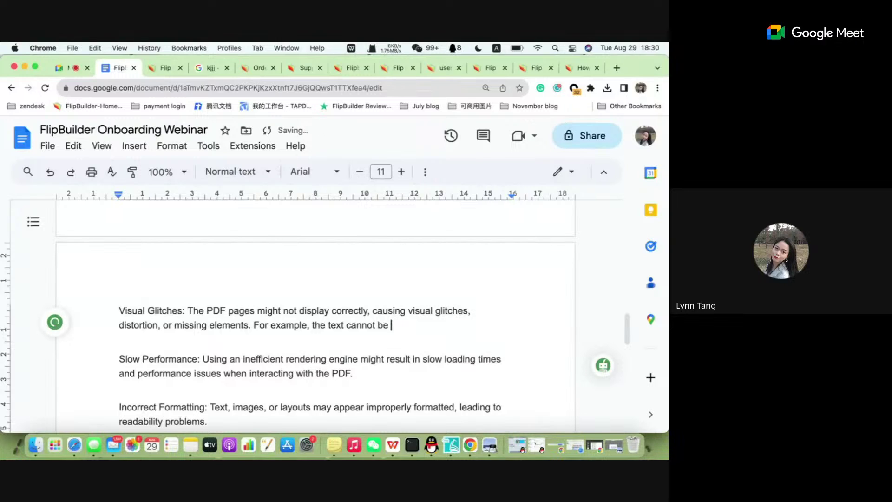
{"action": "key", "text": "BackSpace"}
{"action": "key", "text": "BackSpace"}
{"action": "key", "text": "BackSpace"}
{"action": "key", "text": "BackSpace"}
{"action": "type", "text": "within the PDF ca"}
{"action": "key", "text": "BackSpace"}
{"action": "key", "text": "BackSpace"}
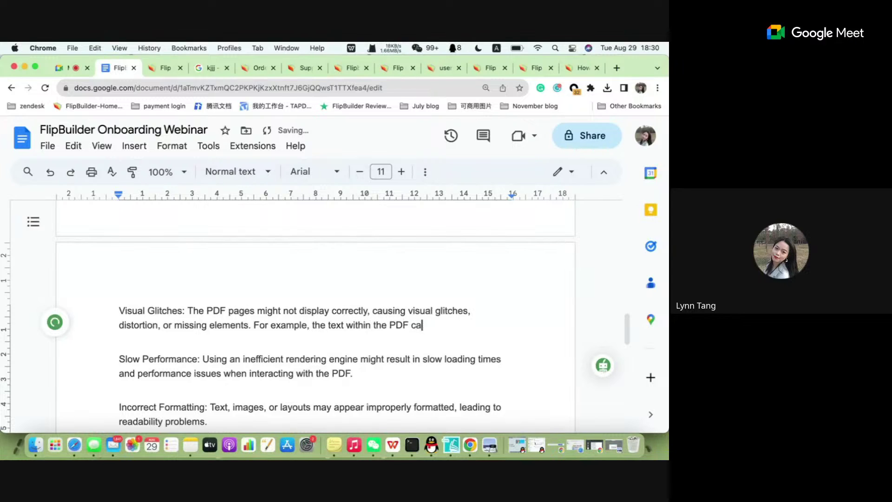
{"action": "type", "text": "may be missing "}
{"action": "type", "text": "after"}
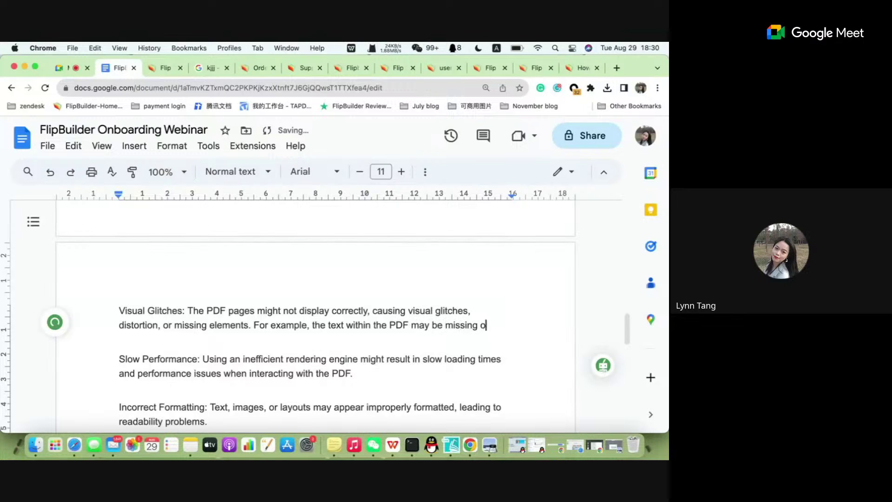
{"action": "type", "text": " you "}
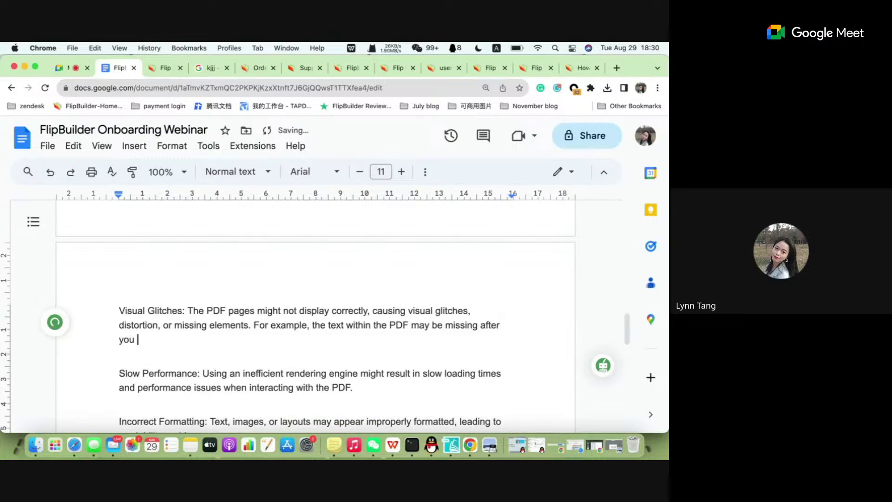
{"action": "type", "text": "import the pd"}
{"action": "key", "text": "Caps_Lock"}
{"action": "key", "text": "BackSpace"}
{"action": "key", "text": "BackSpace"}
{"action": "type", "text": "PDF"}
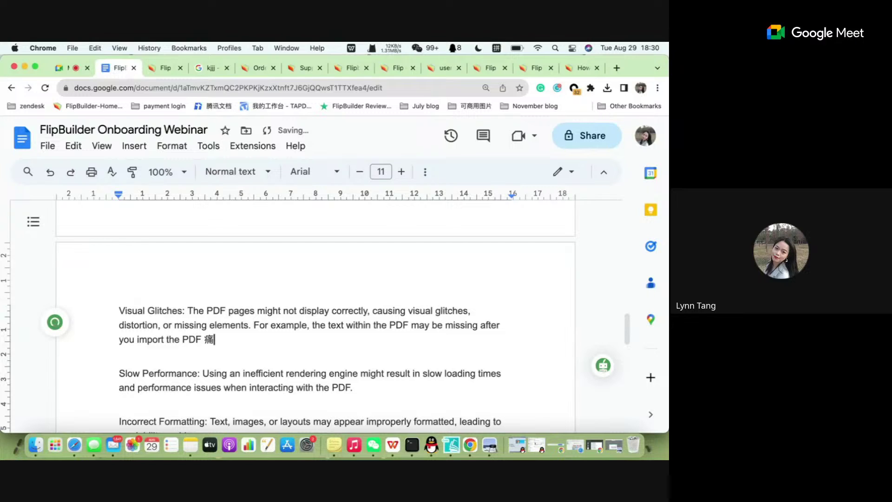
{"action": "key", "text": "Caps_Lock"}
{"action": "type", "text": "to the program,"}
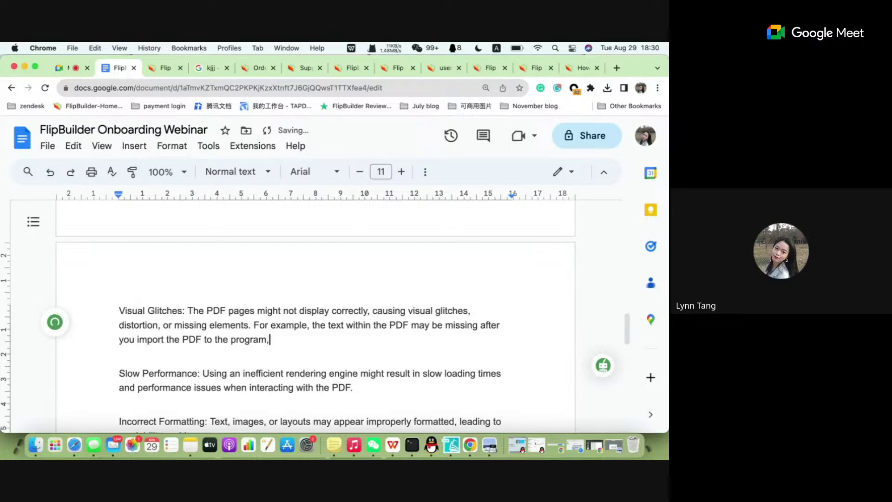
{"action": "key", "text": "BackSpace"}
{"action": "type", "text": "."}
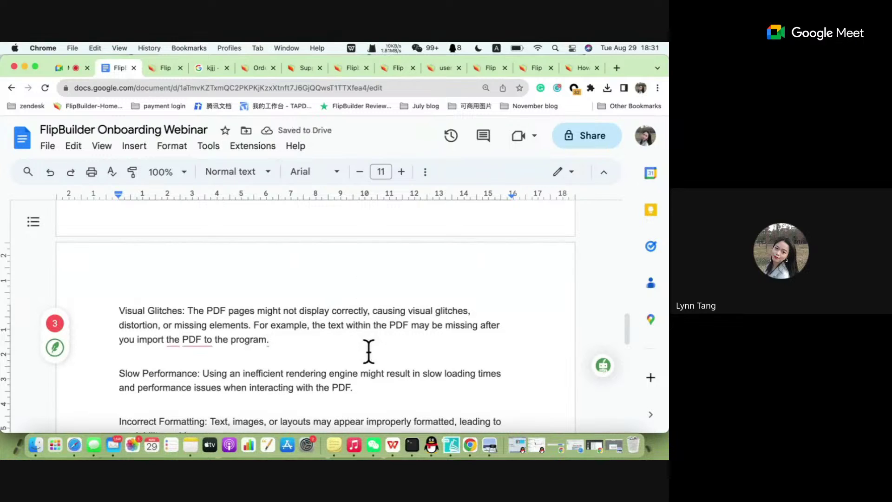
{"action": "scroll", "coordinate": [316, 353], "scroll_direction": "down", "scroll_amount": 1}
Accept the 'into' suggestion and restore 'PDF' so the example reads 'import the PDF into the program'.
{"action": "scroll", "coordinate": [317, 354], "scroll_direction": "up", "scroll_amount": 1}
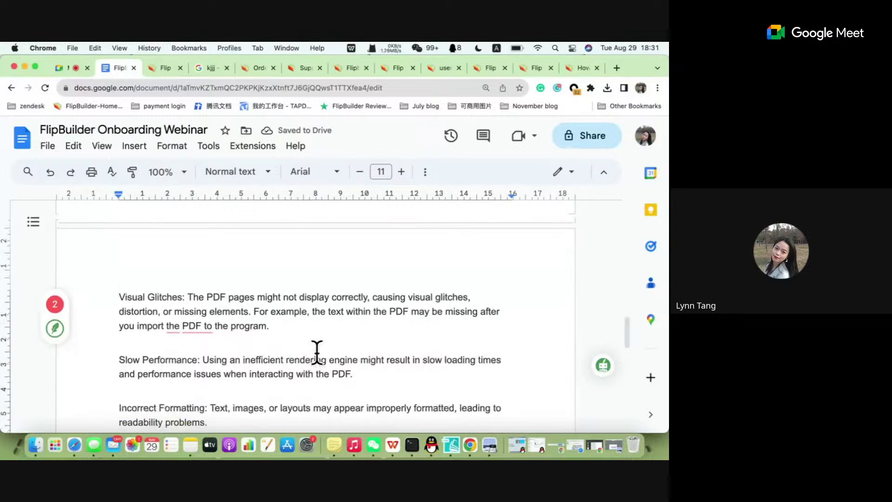
{"action": "mouse_move", "coordinate": [190, 330]}
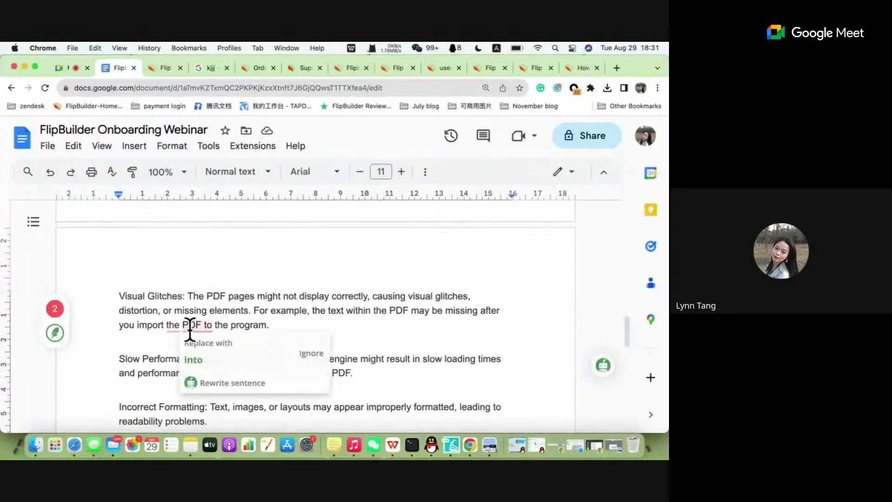
{"action": "left_click", "coordinate": [195, 359]}
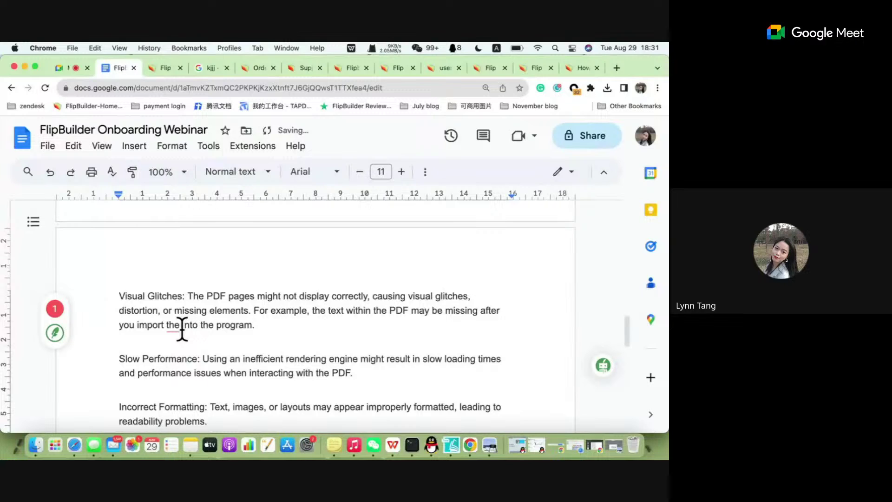
{"action": "type", "text": "=="}
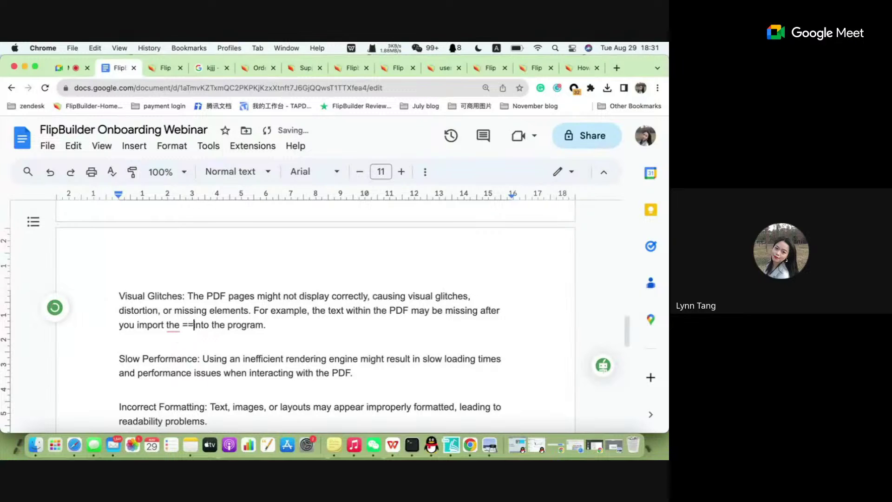
{"action": "key", "text": "BackSpace"}
{"action": "key", "text": "BackSpace"}
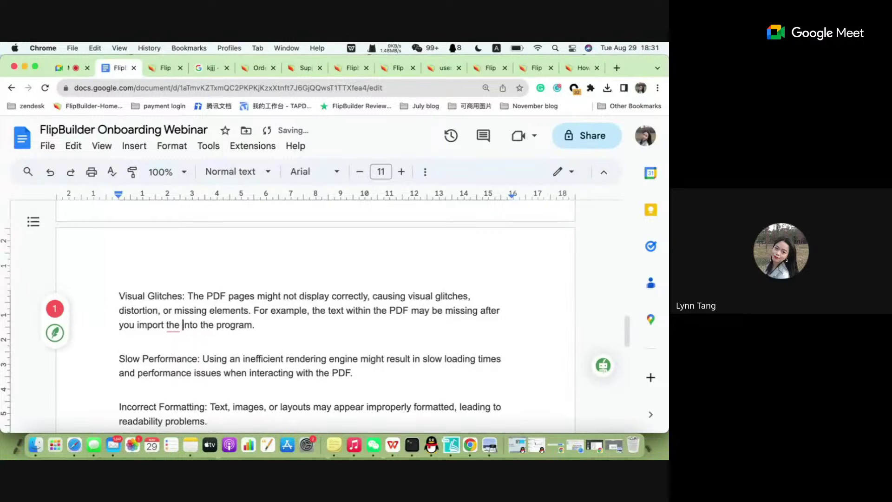
{"action": "type", "text": "PDF"}
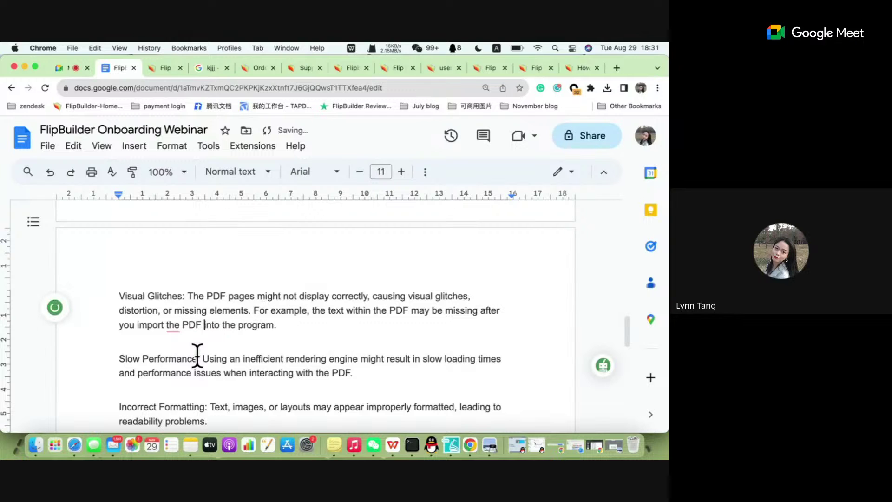
Place the cursor at the end of the Slow Performance sentence.
{"action": "scroll", "coordinate": [198, 358], "scroll_direction": "down", "scroll_amount": 1}
{"action": "scroll", "coordinate": [197, 358], "scroll_direction": "down", "scroll_amount": 3}
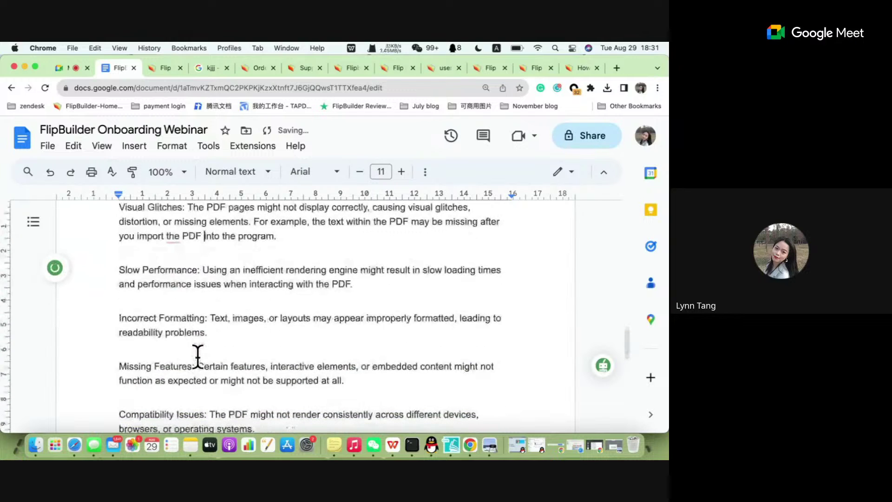
{"action": "left_click_drag", "start_coordinate": [120, 265], "coordinate": [268, 279]}
{"action": "left_click", "coordinate": [224, 265]}
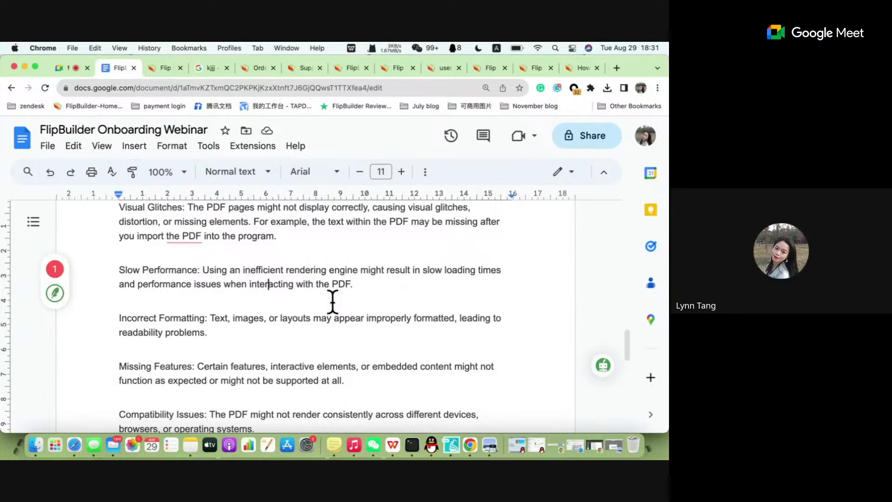
{"action": "left_click", "coordinate": [361, 287]}
Type 'eg. cannot load the PDF or load slowly.' after the Slow Performance sentence.
{"action": "type", "text": "CA"}
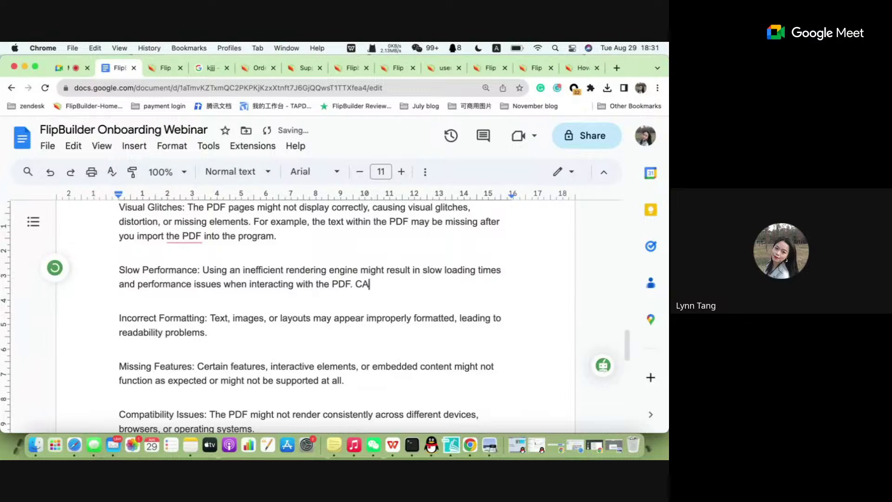
{"action": "key", "text": "BackSpace"}
{"action": "key", "text": "BackSpace"}
{"action": "type", "text": "eg. cannot loaf"}
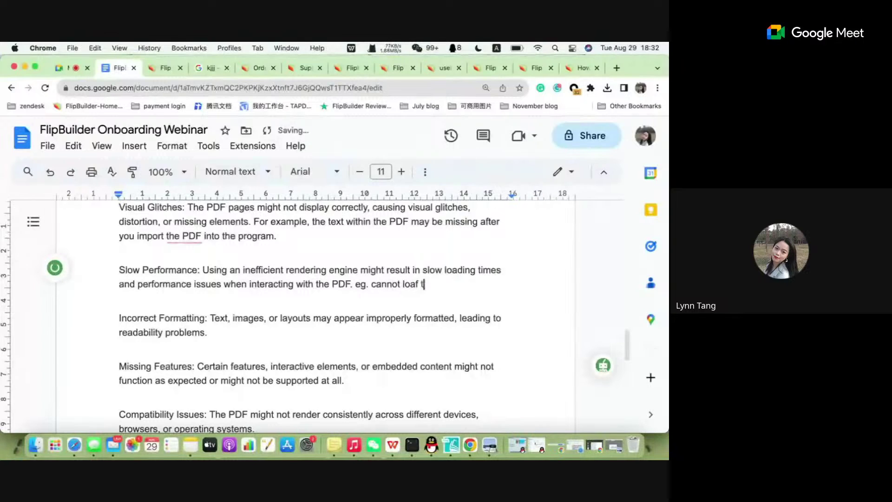
{"action": "key", "text": "BackSpace"}
{"action": "type", "text": "d the PDF or load"}
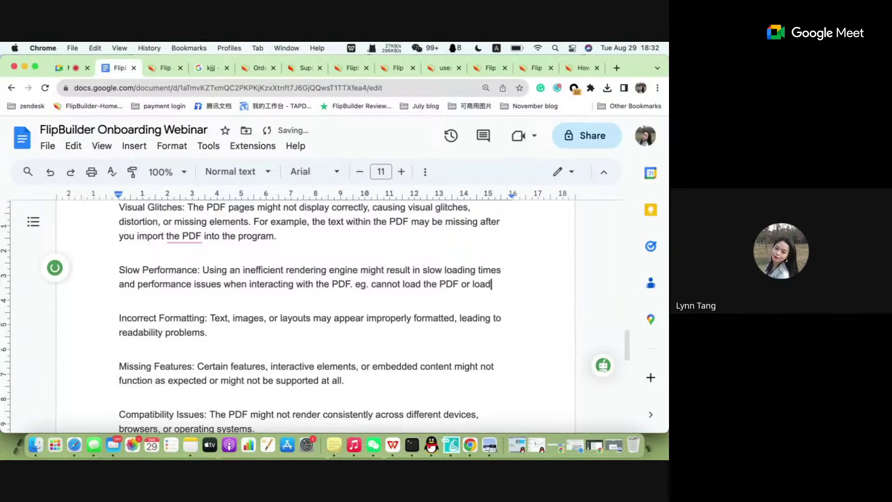
{"action": "type", "text": " slowly."}
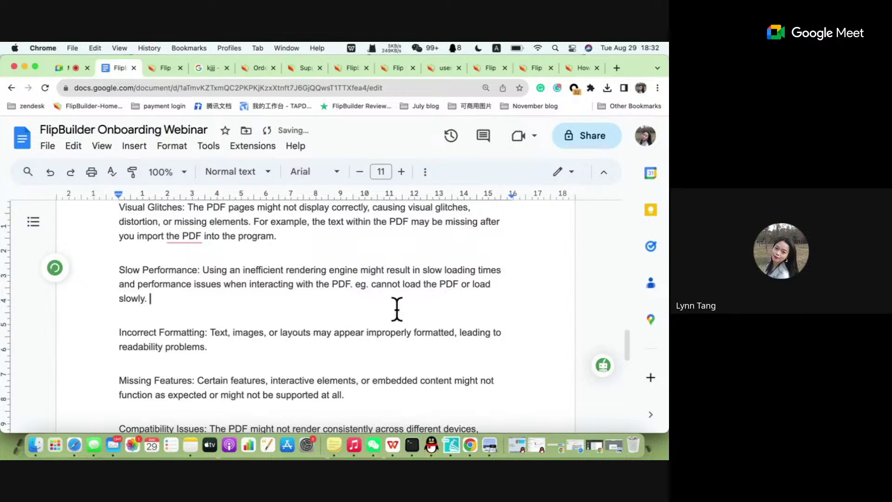
{"action": "scroll", "coordinate": [254, 355], "scroll_direction": "down", "scroll_amount": 3}
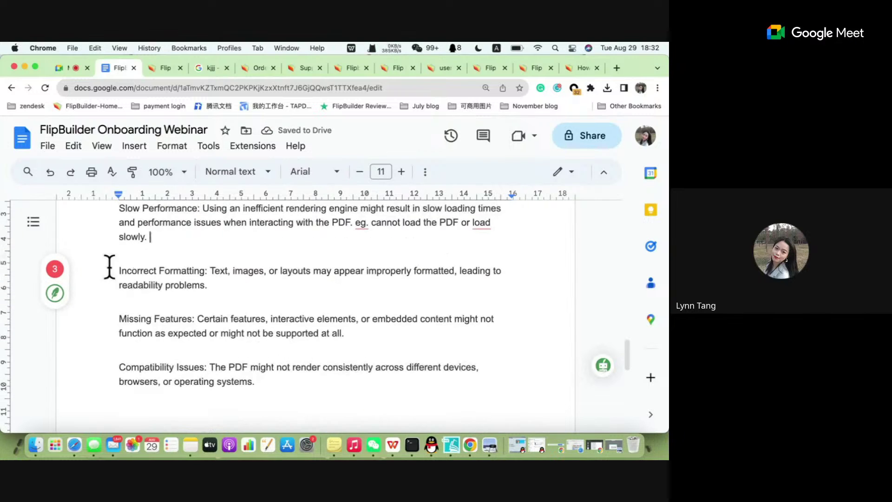
After 'readability problems.', add the example of spacing errors between letters or words.
{"action": "double_click", "coordinate": [179, 273]}
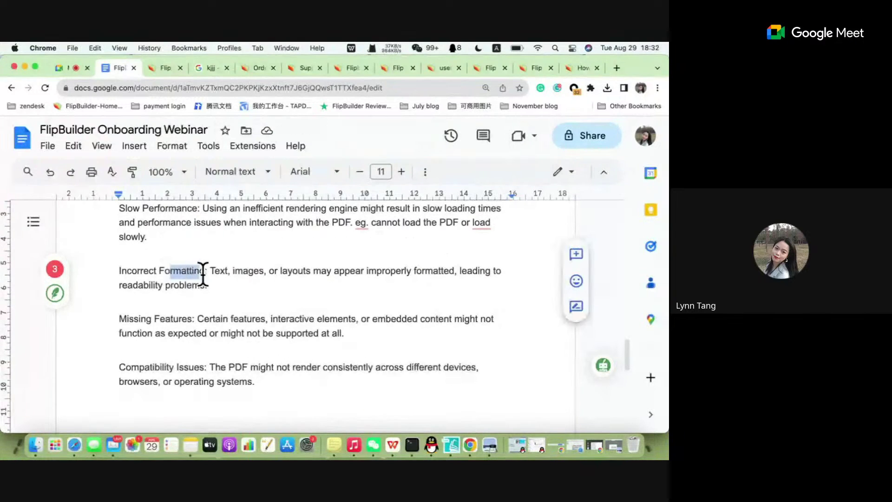
{"action": "left_click", "coordinate": [227, 279]}
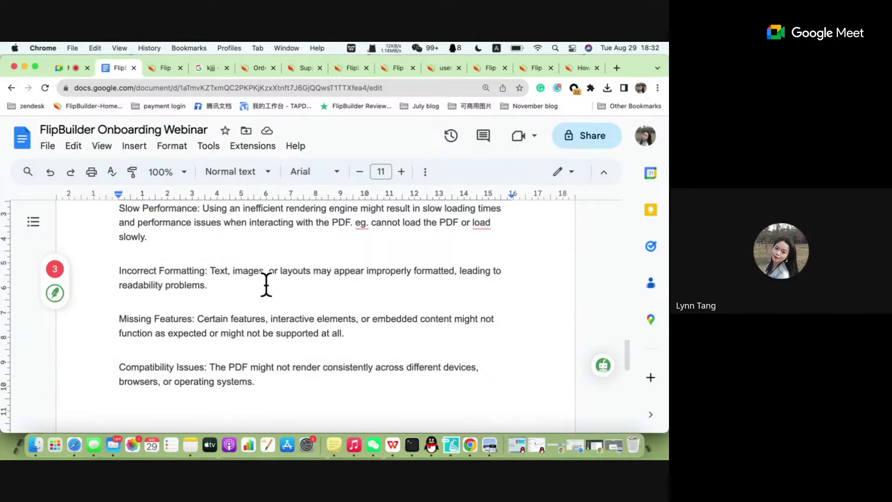
{"action": "type", "text": "like "}
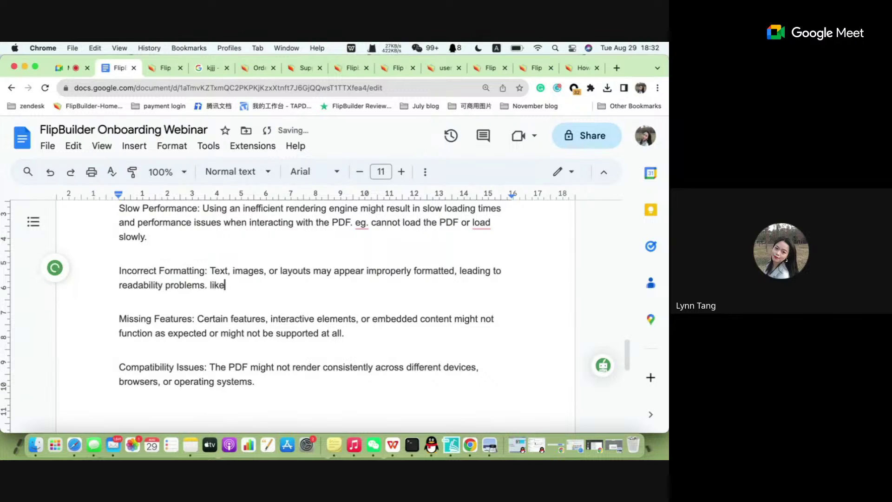
{"action": "type", "text": ","}
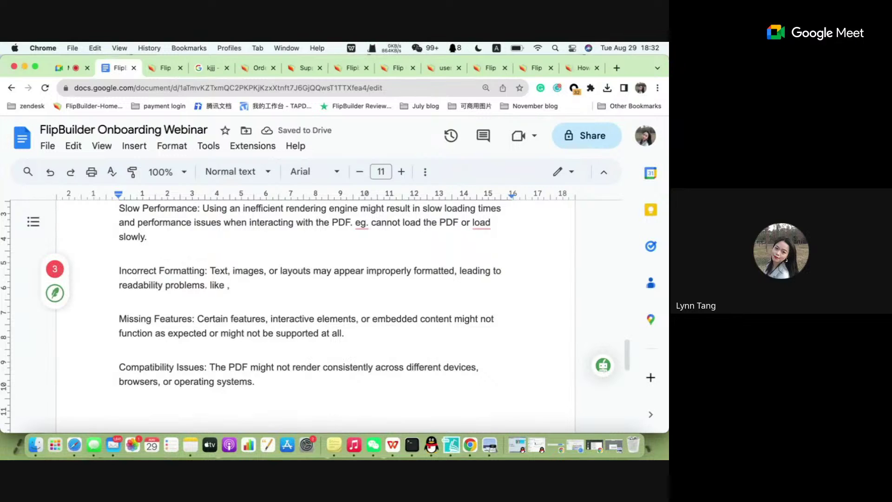
{"action": "key", "text": "BackSpace"}
{"action": "key", "text": "BackSpace"}
{"action": "key", "text": "BackSpace"}
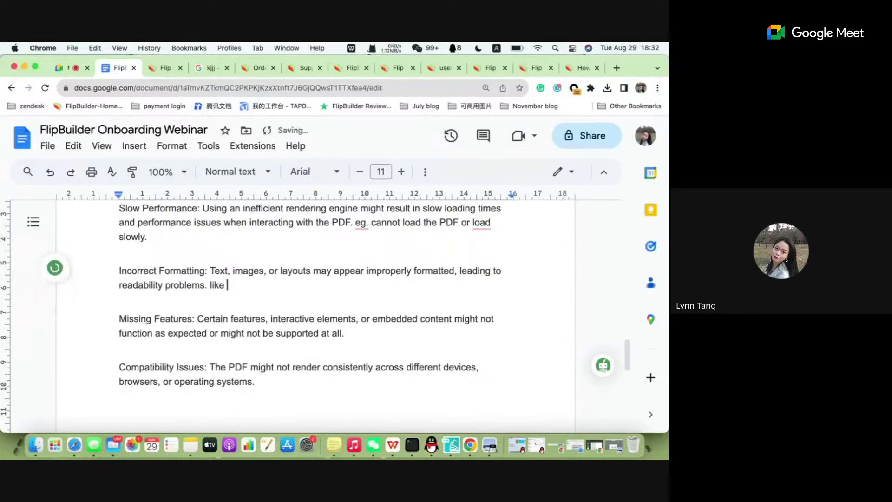
{"action": "type", "text": ", some sp"}
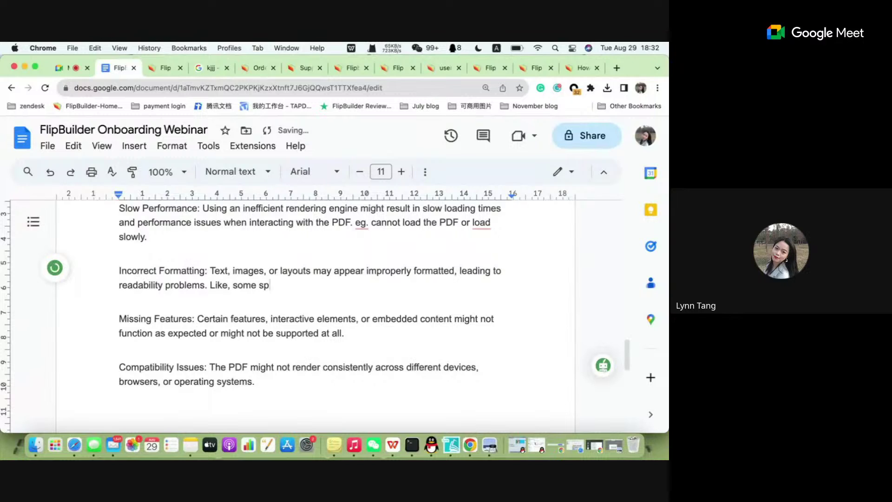
{"action": "type", "text": "acing errors betwe"}
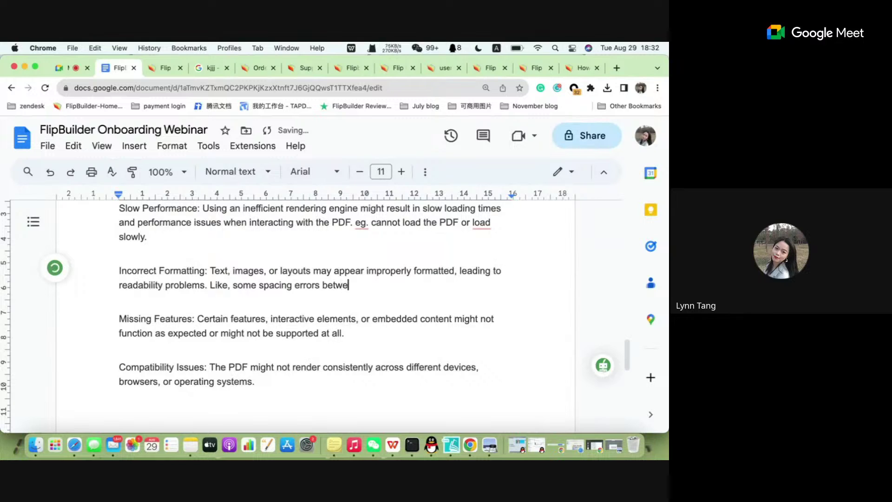
{"action": "type", "text": "en letters "}
{"action": "type", "text": "or "}
{"action": "type", "text": "word"}
{"action": "type", "text": "s. "}
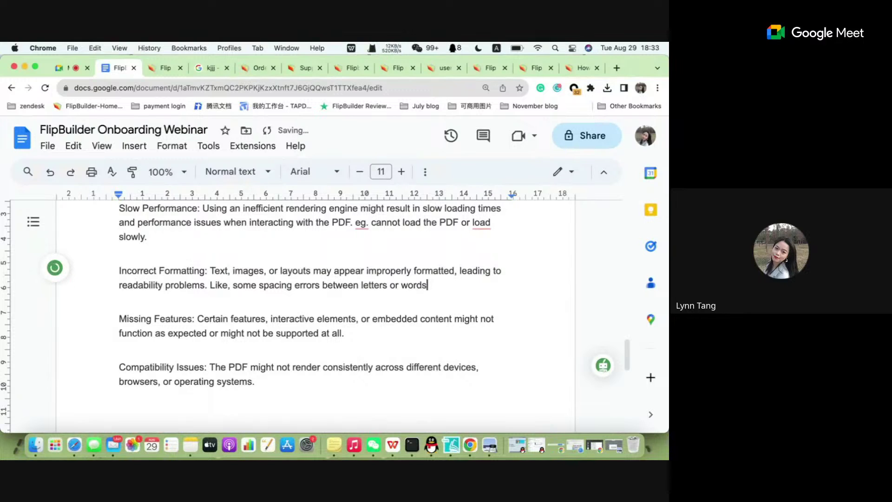
{"action": "type", "text": "Or the p"}
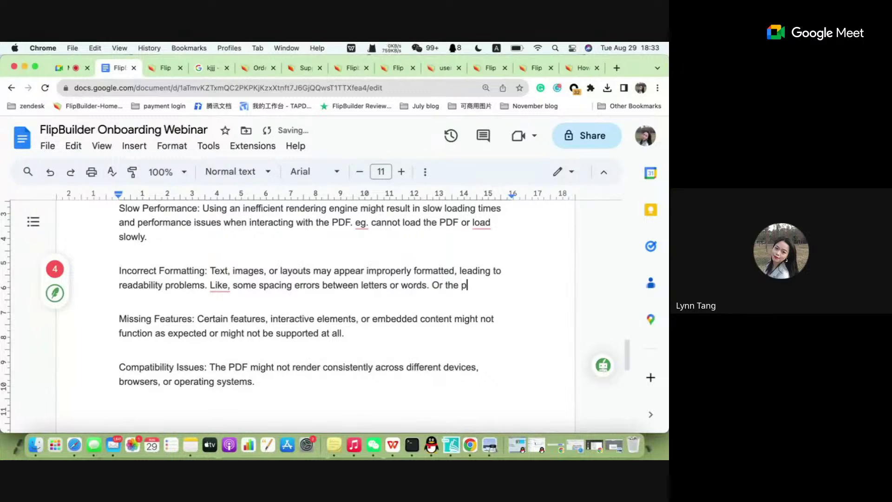
{"action": "type", "text": "ara"}
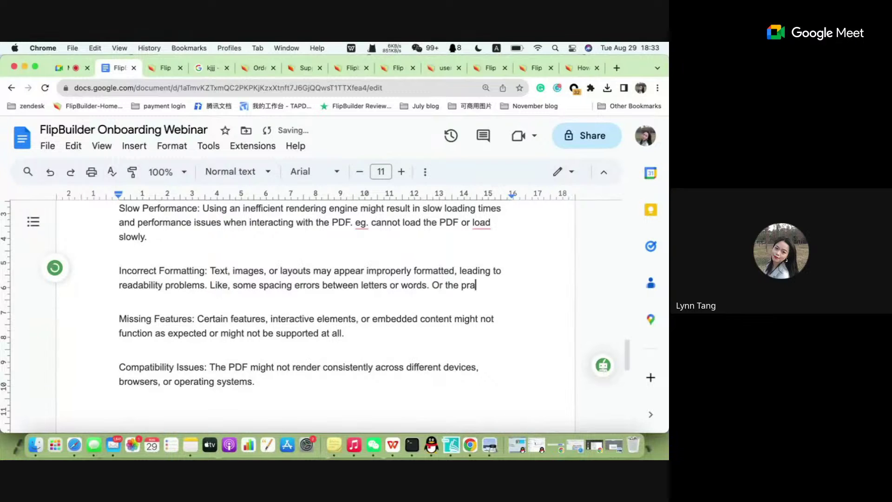
{"action": "type", "text": "graph "}
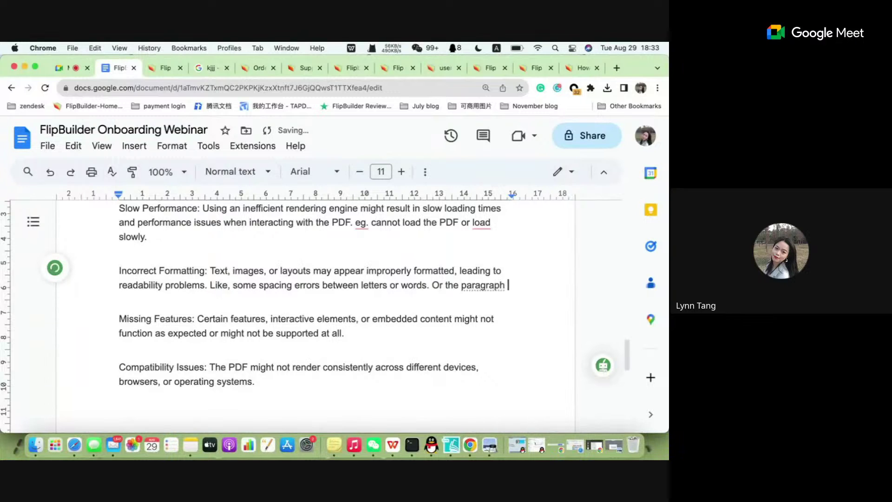
{"action": "type", "text": "that "}
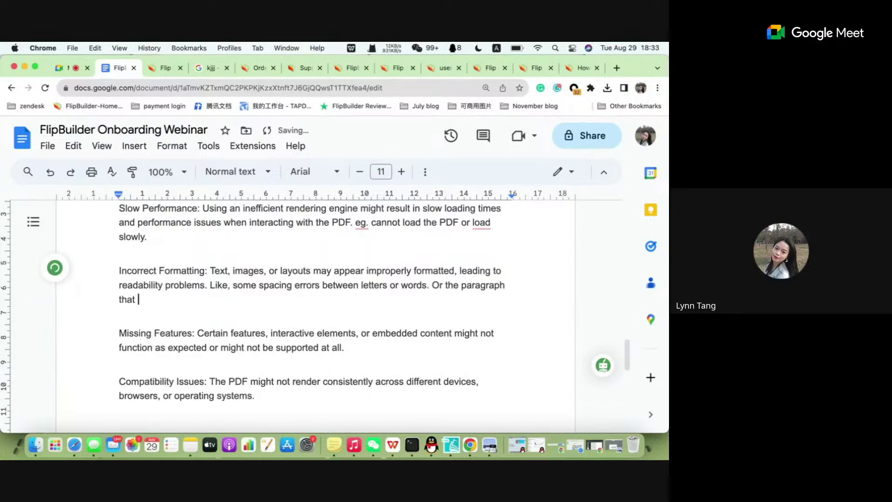
{"action": "type", "text": "is suppor"}
Add that a paragraph supposed to appear in the first para may appear in the 2nd para.
{"action": "key", "text": "BackSpace"}
{"action": "type", "text": "sed "}
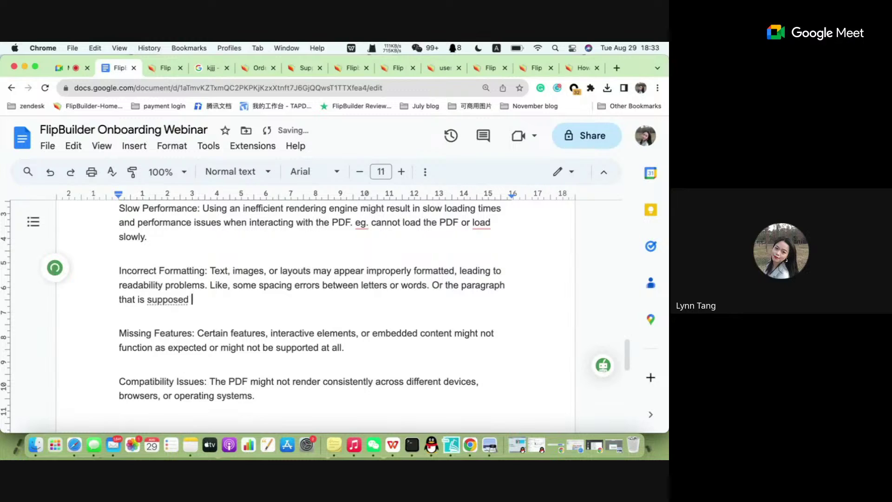
{"action": "type", "text": "to "}
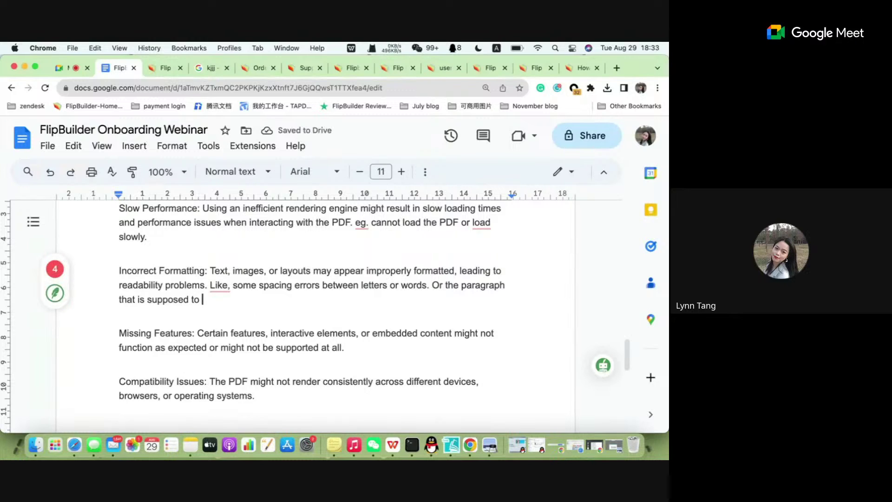
{"action": "type", "text": "app"}
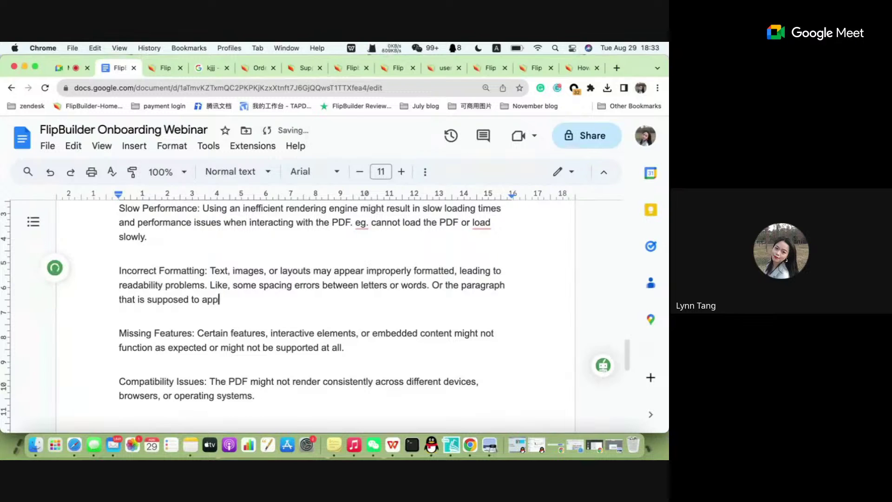
{"action": "type", "text": "ear in the "}
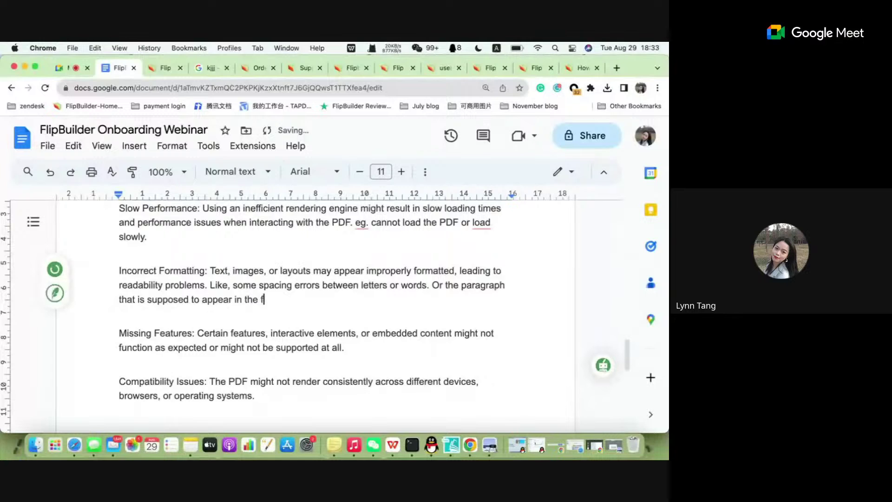
{"action": "type", "text": "first "}
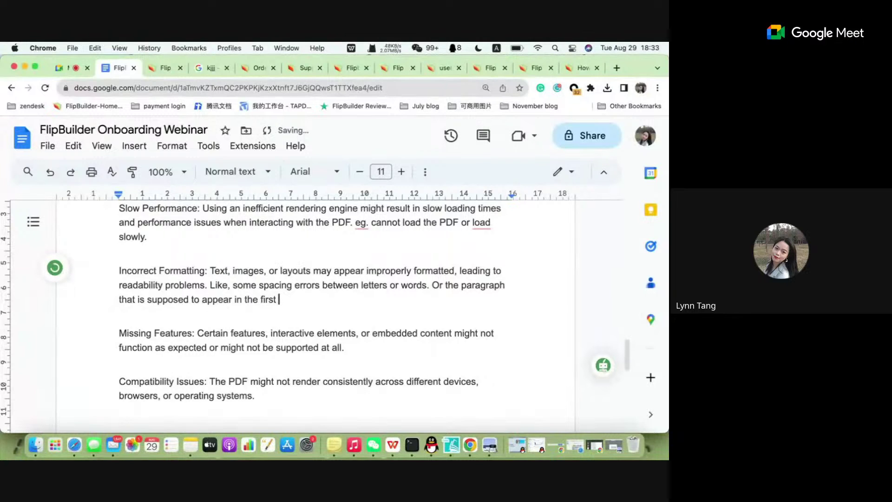
{"action": "type", "text": "para."}
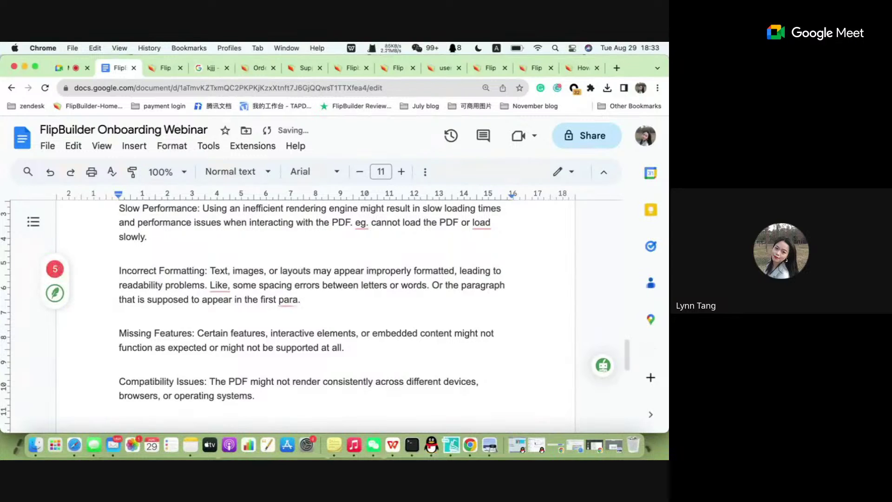
{"action": "type", "text": "ppear "}
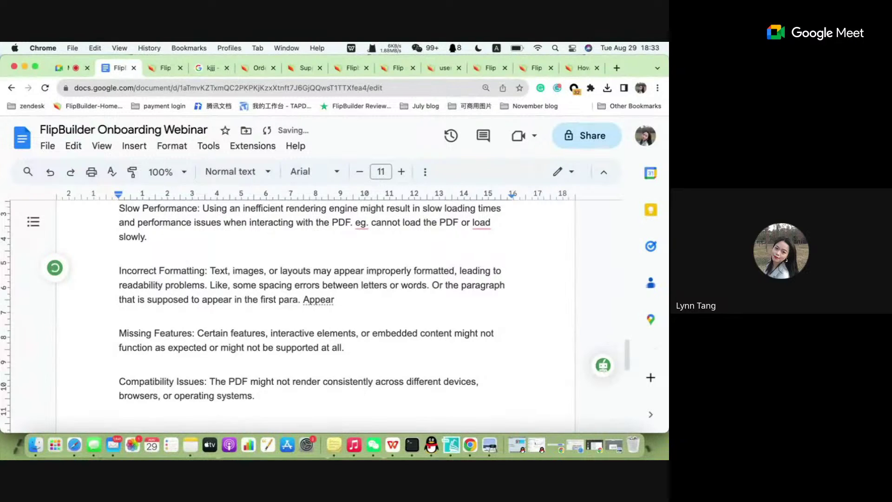
{"action": "type", "text": "in the de"}
{"action": "key", "text": "BackSpace"}
{"action": "key", "text": "BackSpace"}
{"action": "type", "text": "se"}
{"action": "key", "text": "BackSpace"}
{"action": "key", "text": "BackSpace"}
{"action": "key", "text": "BackSpace"}
{"action": "type", "text": "2nd"}
{"action": "key", "text": "BackSpace"}
{"action": "key", "text": "BackSpace"}
{"action": "key", "text": "BackSpace"}
{"action": "key", "text": "BackSpace"}
{"action": "type", "text": "2nd"}
{"action": "key", "text": "BackSpace"}
{"action": "key", "text": "BackSpace"}
{"action": "type", "text": "nd"}
{"action": "key", "text": "BackSpace"}
{"action": "key", "text": "BackSpace"}
{"action": "type", "text": "nd para."}
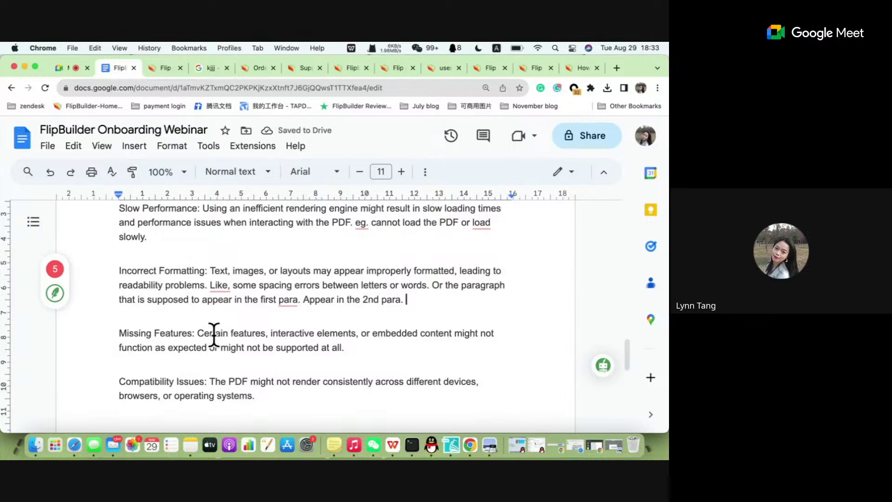
{"action": "scroll", "coordinate": [213, 334], "scroll_direction": "down", "scroll_amount": 1}
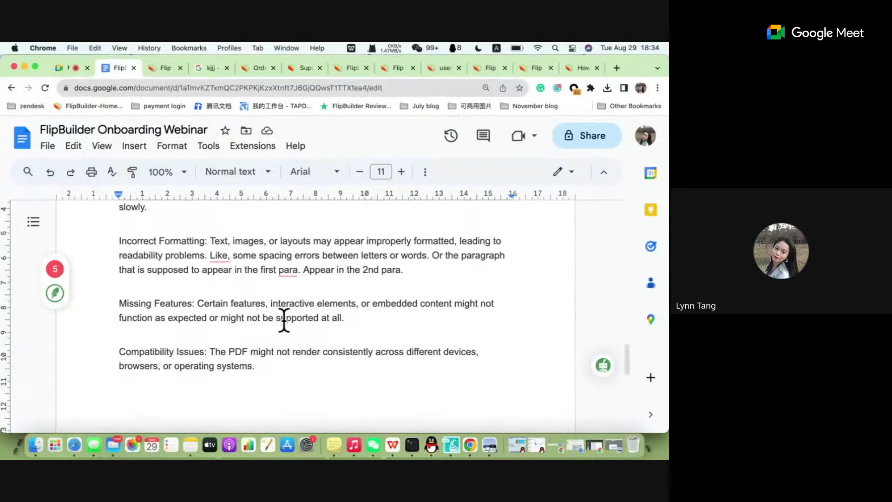
{"action": "left_click", "coordinate": [342, 319]}
After 'supported at all.', type 'Links are not clickable after you import the PDF to the program.'.
{"action": "type", "text": "all. Lin"}
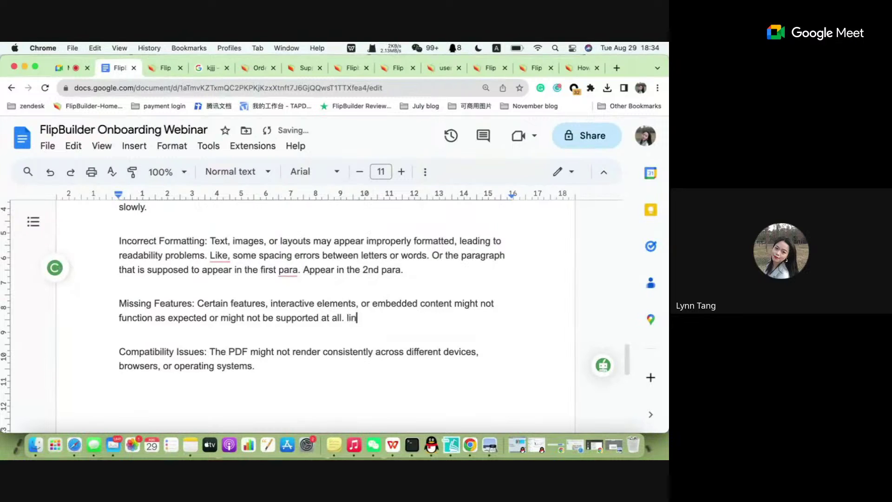
{"action": "type", "text": "ks are not clia"}
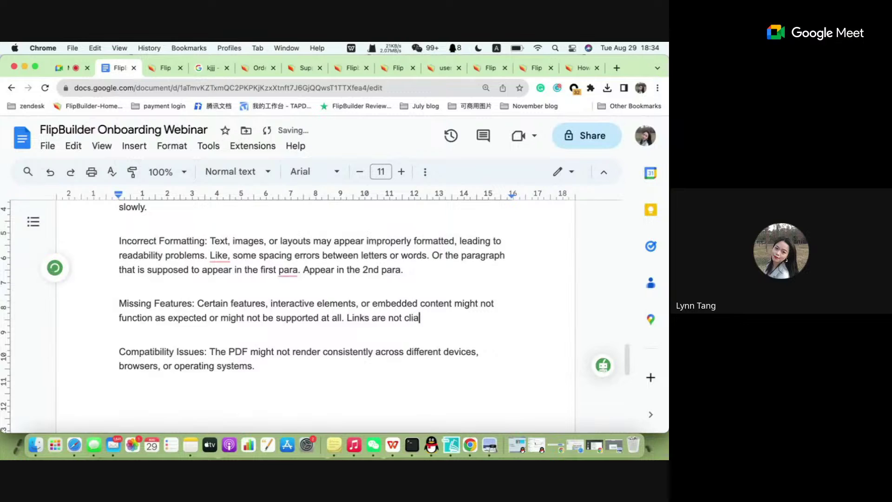
{"action": "key", "text": "BackSpace"}
{"action": "type", "text": "cla"}
{"action": "key", "text": "BackSpace"}
{"action": "key", "text": "BackSpace"}
{"action": "type", "text": "k"}
{"action": "key", "text": "BackSpace"}
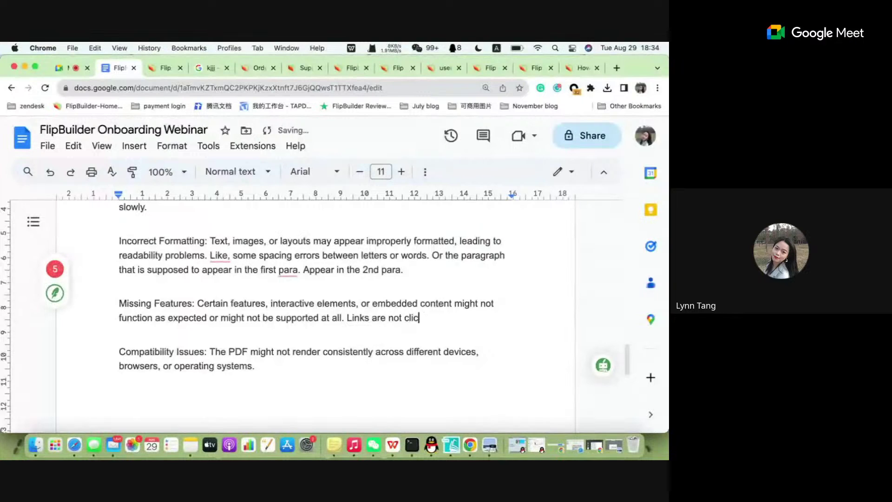
{"action": "type", "text": "lickab"}
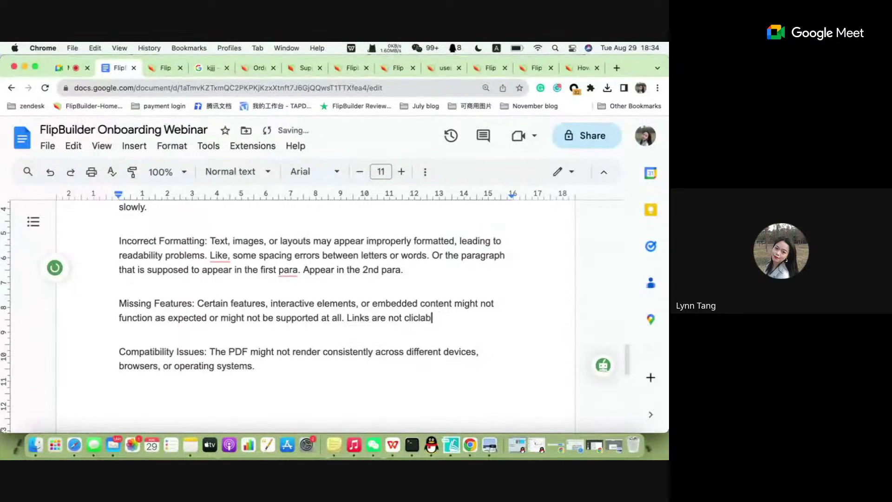
{"action": "type", "text": "le after you i"}
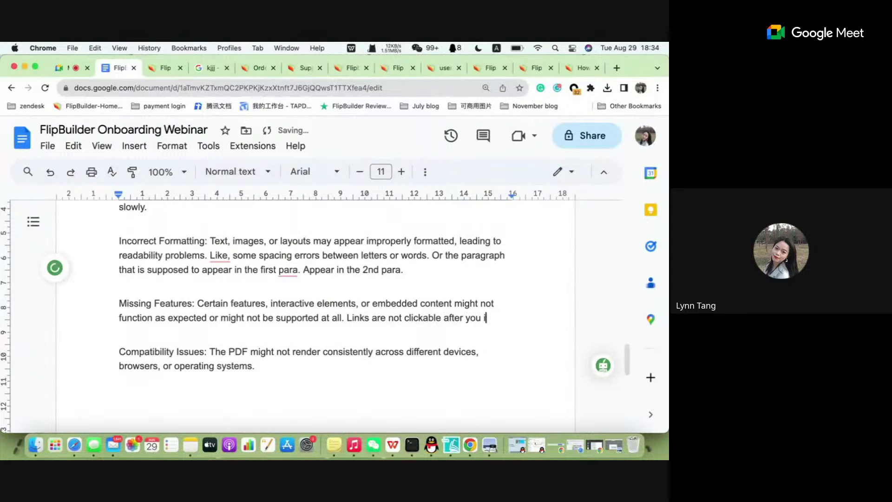
{"action": "type", "text": "mport the "}
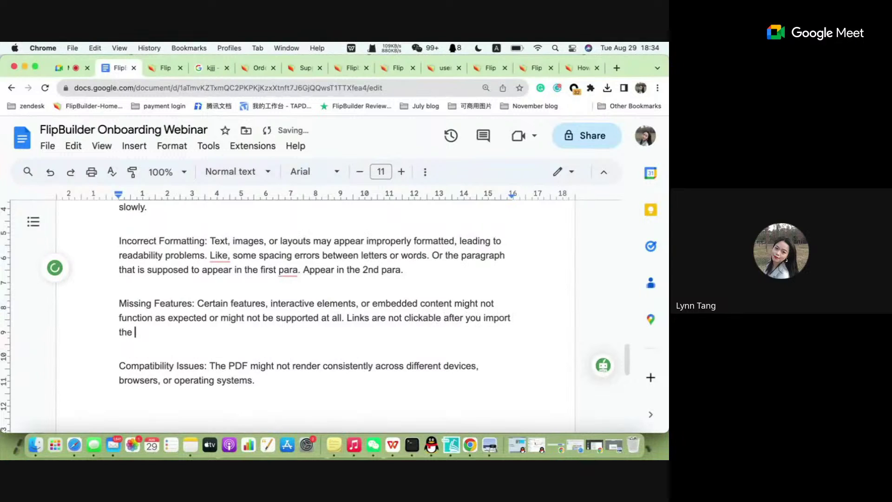
{"action": "type", "text": "PDF to the program"}
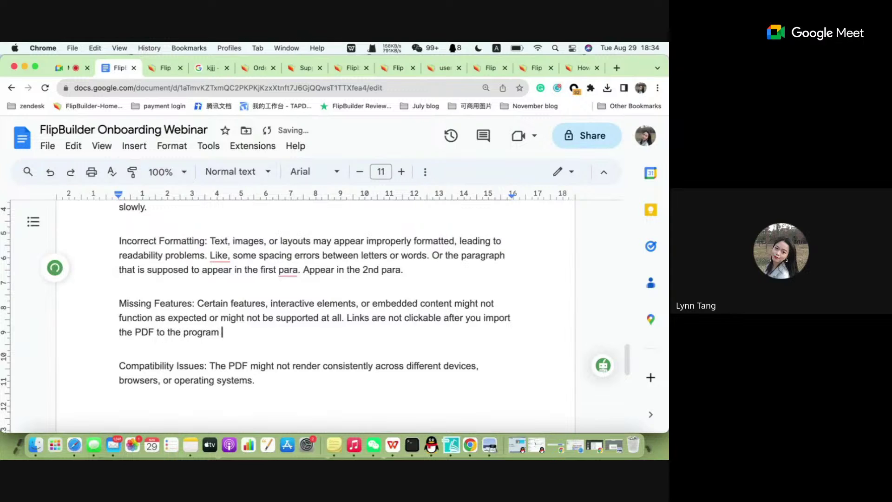
{"action": "key", "text": "BackSpace"}
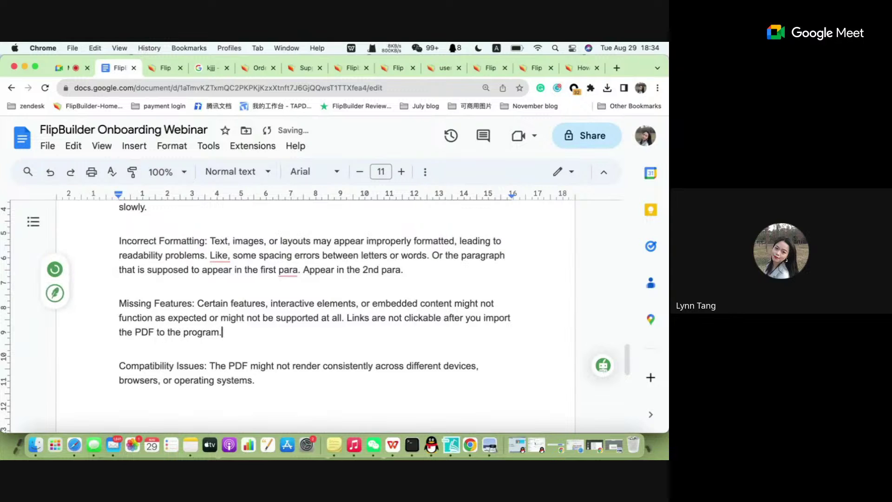
{"action": "type", "text": "."}
Select the Compatibility Issues text, then place the cursor after 'operating systems.'.
{"action": "scroll", "coordinate": [368, 348], "scroll_direction": "down", "scroll_amount": 1}
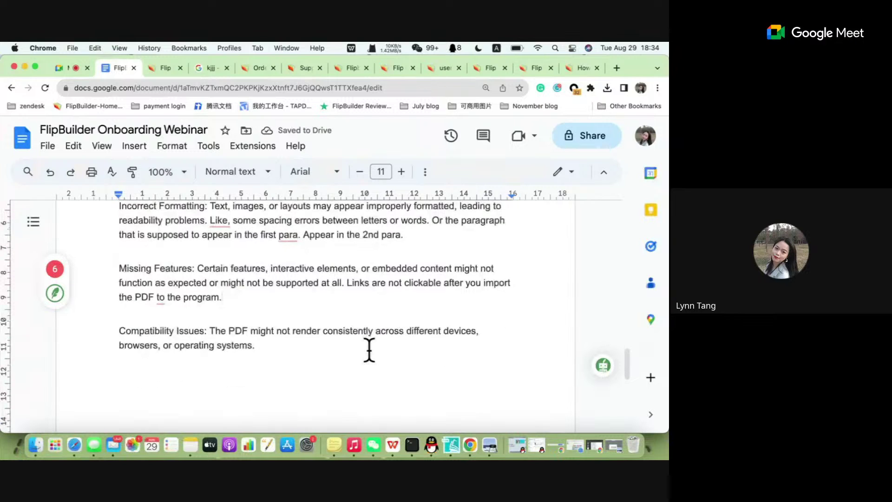
{"action": "left_click_drag", "start_coordinate": [118, 332], "coordinate": [191, 344]}
{"action": "left_click", "coordinate": [255, 351]}
{"action": "scroll", "coordinate": [291, 337], "scroll_direction": "down", "scroll_amount": 2}
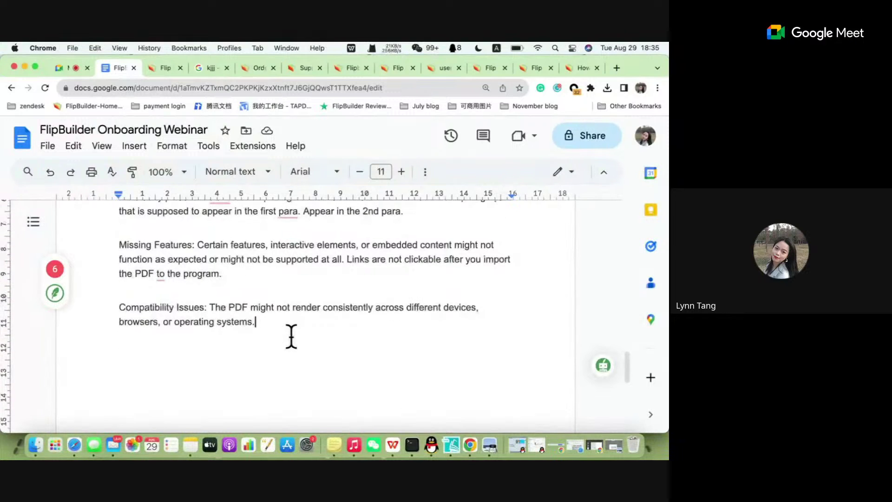
In Flip PDF Plus Corp's Import PDF settings, choose the Text HD render engine and open its help.
{"action": "left_click", "coordinate": [453, 446]}
{"action": "scroll", "coordinate": [276, 213], "scroll_direction": "up", "scroll_amount": 2}
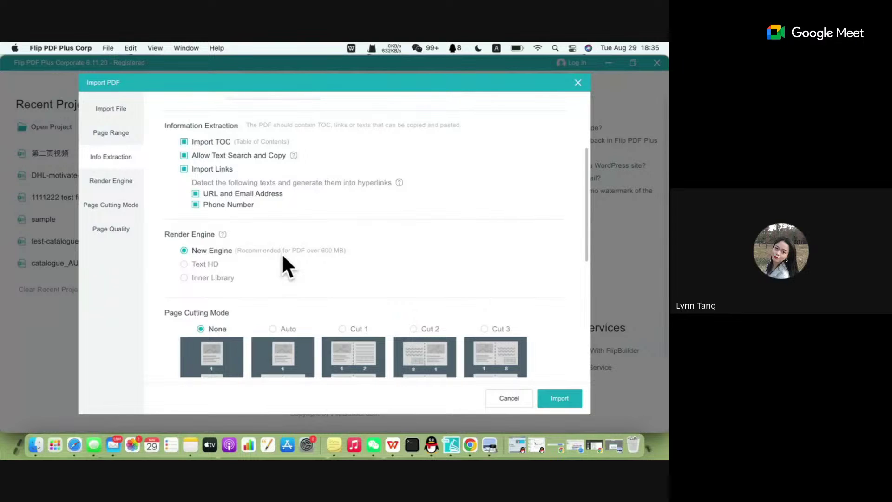
{"action": "scroll", "coordinate": [234, 216], "scroll_direction": "up", "scroll_amount": 5}
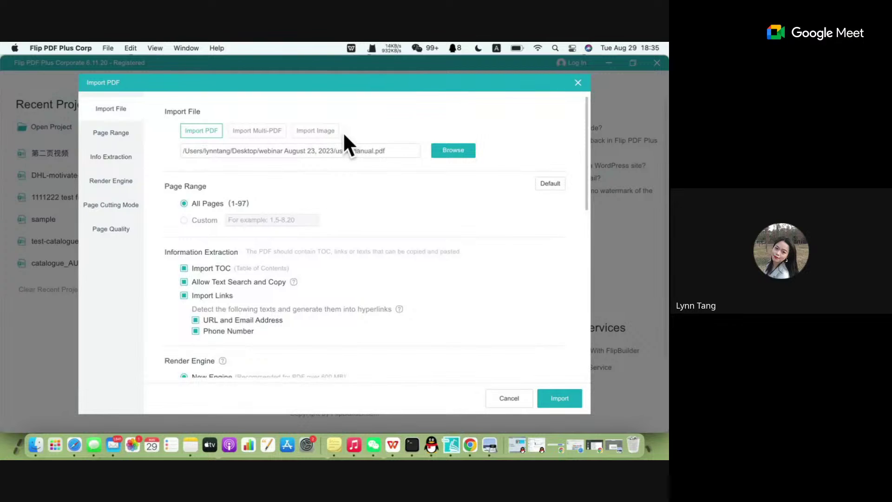
{"action": "scroll", "coordinate": [322, 251], "scroll_direction": "down", "scroll_amount": 3}
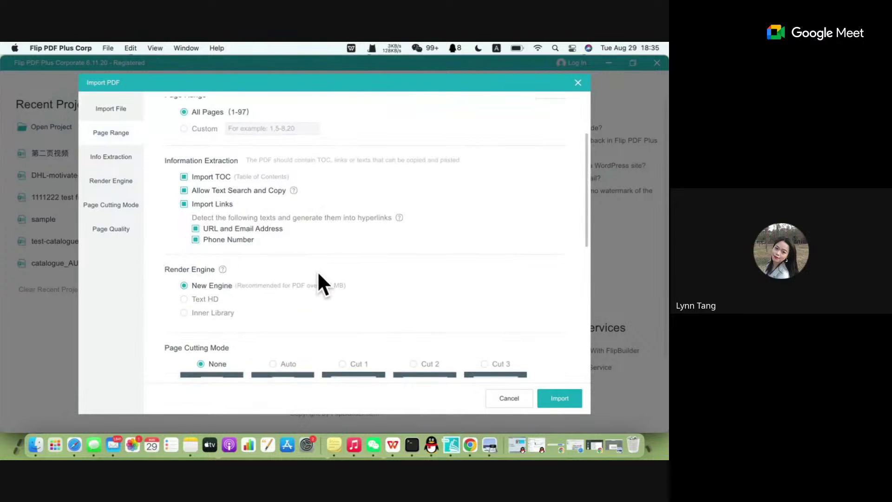
{"action": "scroll", "coordinate": [261, 269], "scroll_direction": "down", "scroll_amount": 1}
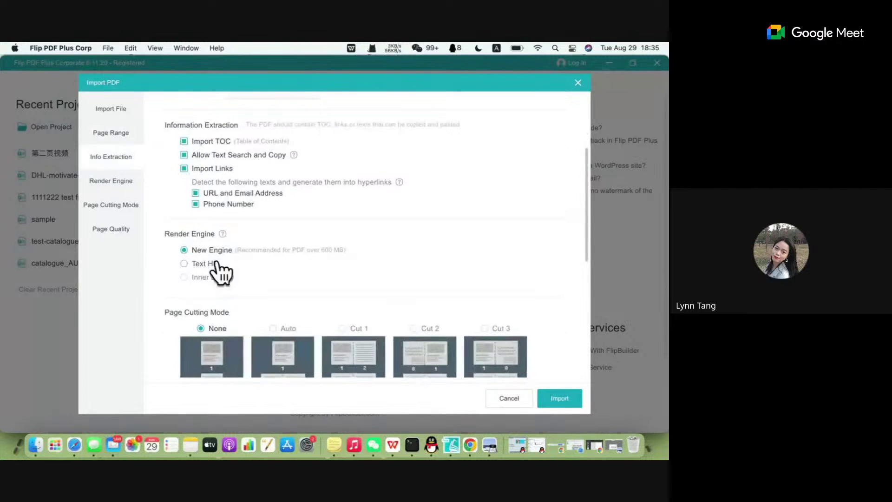
{"action": "left_click", "coordinate": [184, 264]}
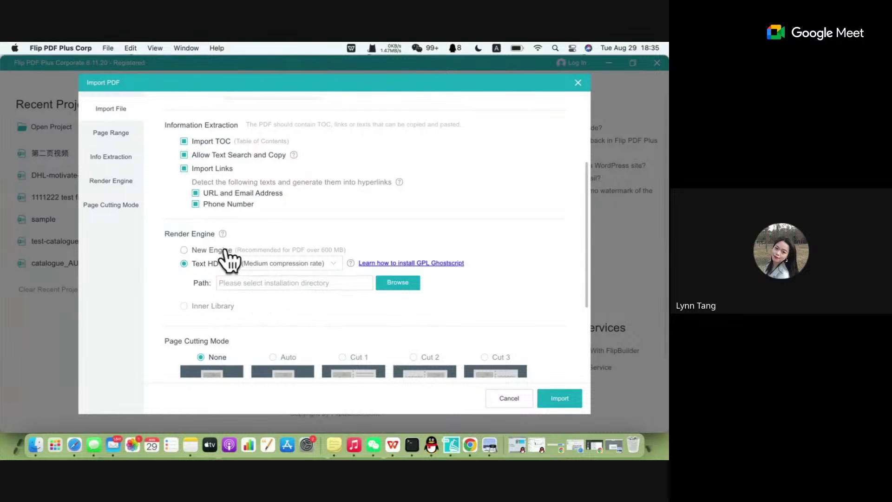
{"action": "left_click", "coordinate": [420, 263]}
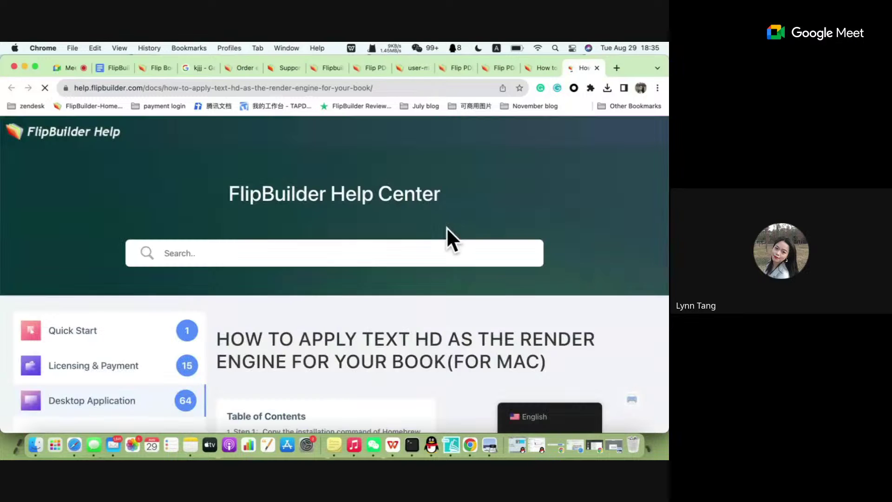
Skim the Text HD setup steps in the help article, then return to the Import PDF dialog.
{"action": "scroll", "coordinate": [447, 227], "scroll_direction": "down", "scroll_amount": 10}
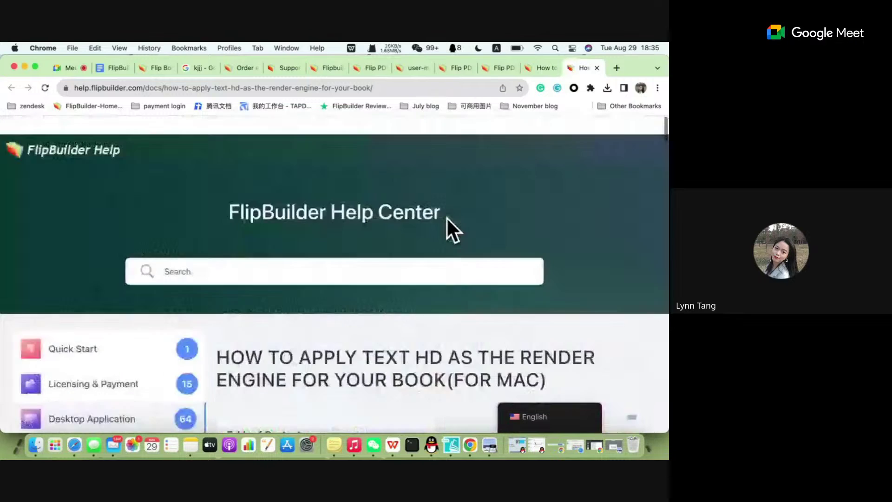
{"action": "scroll", "coordinate": [447, 212], "scroll_direction": "down", "scroll_amount": 12}
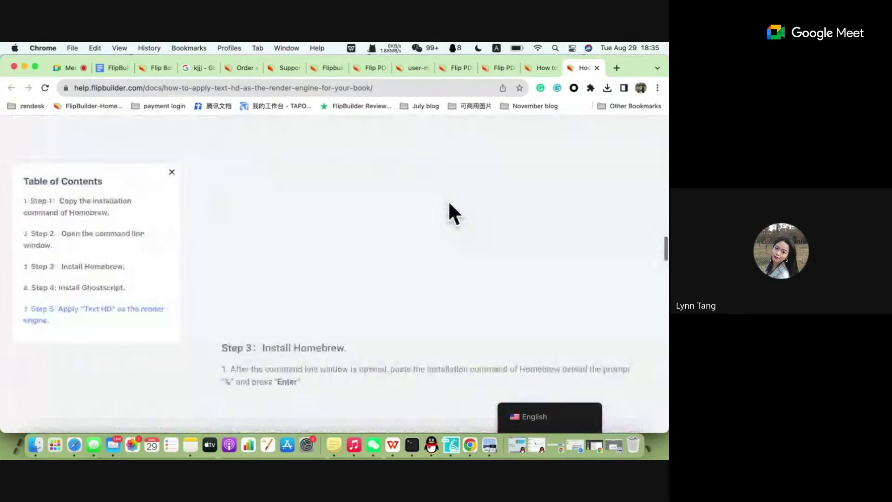
{"action": "scroll", "coordinate": [449, 200], "scroll_direction": "down", "scroll_amount": 15}
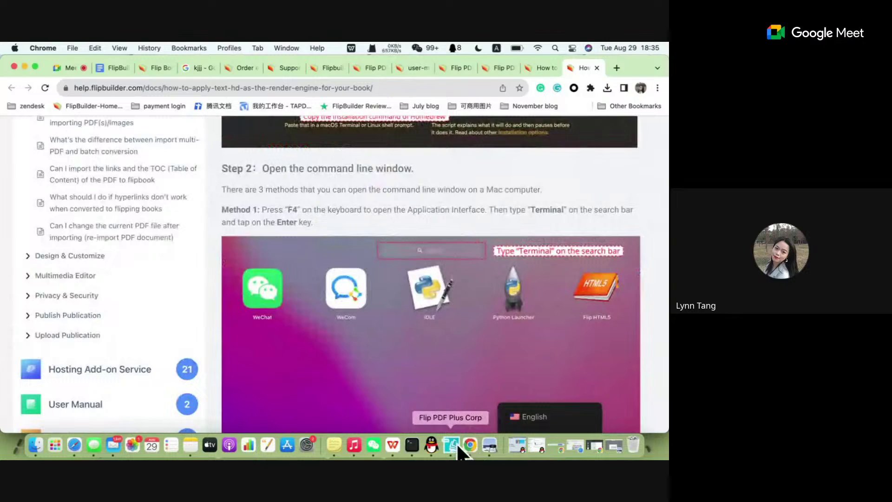
{"action": "left_click", "coordinate": [450, 446]}
{"action": "scroll", "coordinate": [245, 284], "scroll_direction": "down", "scroll_amount": 5}
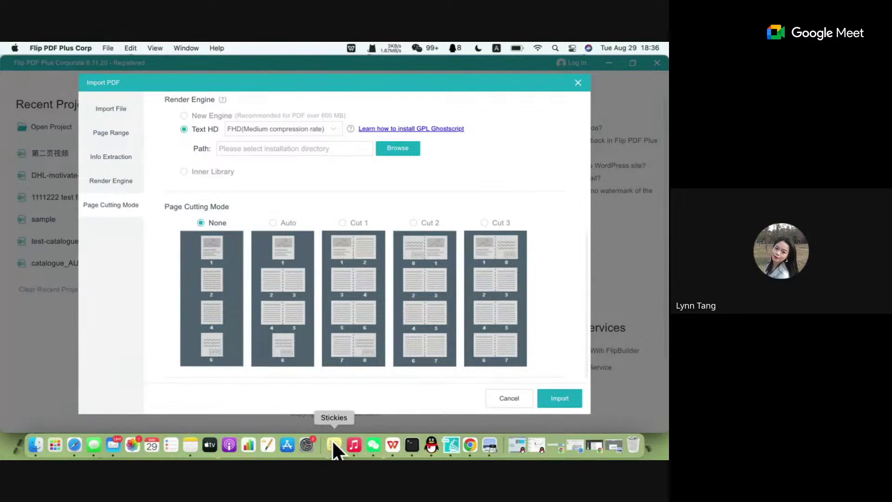
Close the Import PDF dialog and minimize Flip PDF Plus Corp, the browser and the PDF viewer.
{"action": "left_click", "coordinate": [57, 447]}
{"action": "left_click", "coordinate": [93, 218]}
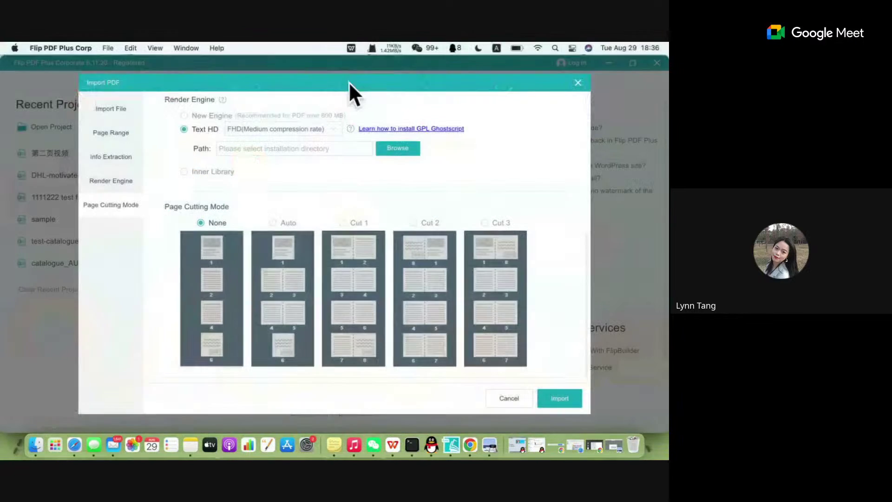
{"action": "left_click", "coordinate": [577, 83]}
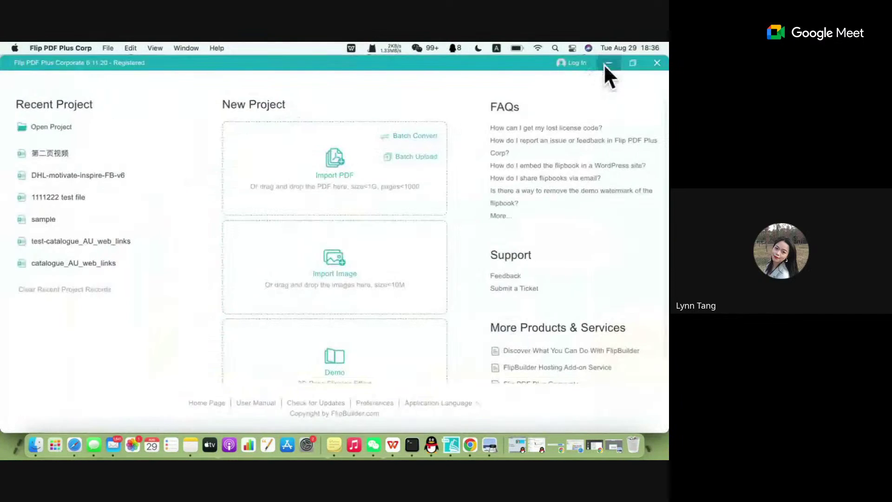
{"action": "left_click", "coordinate": [606, 63]}
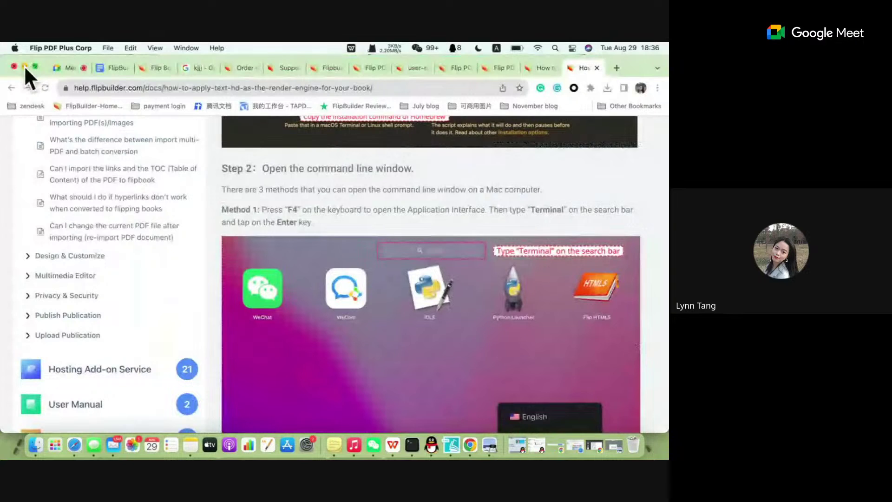
{"action": "left_click", "coordinate": [23, 65]}
{"action": "left_click", "coordinate": [30, 72]}
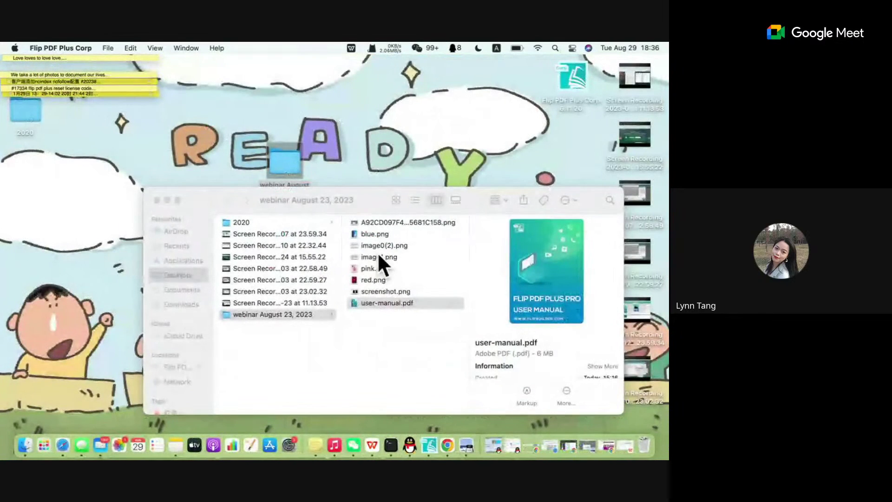
Preview screenshot.png from the webinar August 23, 2023 folder, then return to Flip PDF Plus Corp.
{"action": "left_click", "coordinate": [375, 236]}
{"action": "left_click", "coordinate": [375, 280]}
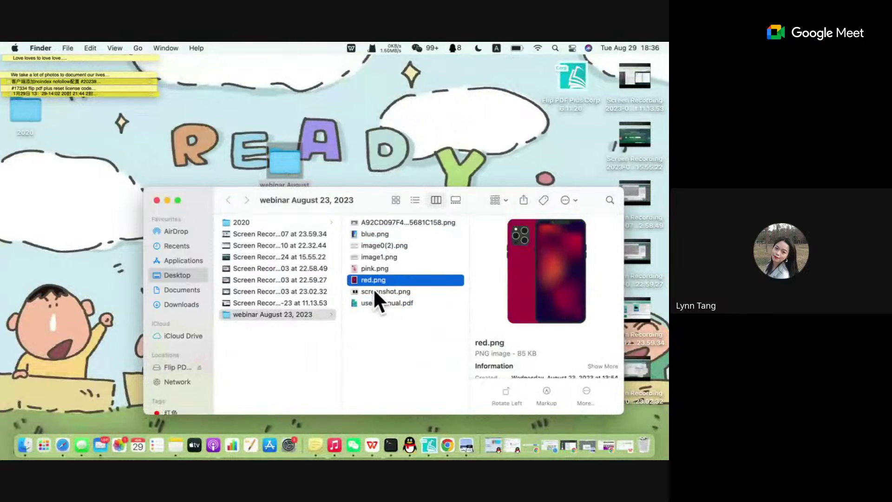
{"action": "double_click", "coordinate": [373, 290]}
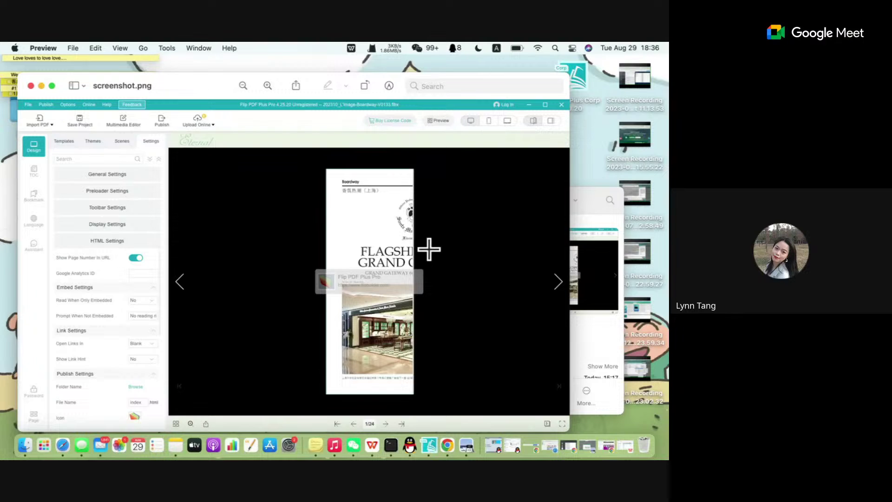
{"action": "left_click", "coordinate": [447, 455]}
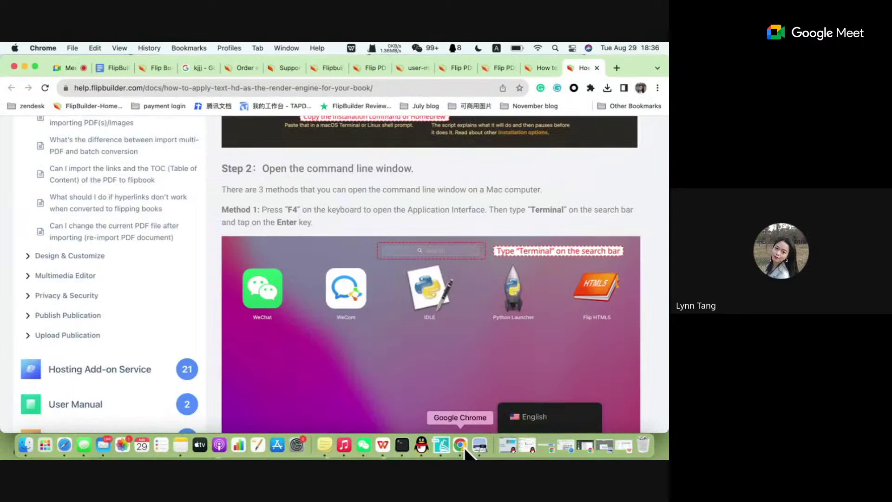
{"action": "left_click", "coordinate": [440, 446]}
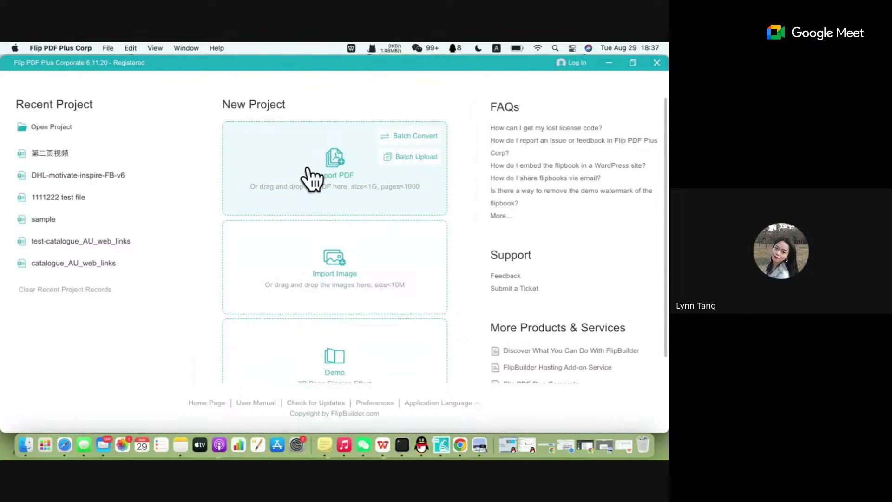
Reopen the Import PDF dialog to review its options, then go back to the help article in Chrome.
{"action": "left_click", "coordinate": [335, 192]}
{"action": "scroll", "coordinate": [271, 273], "scroll_direction": "down", "scroll_amount": 10}
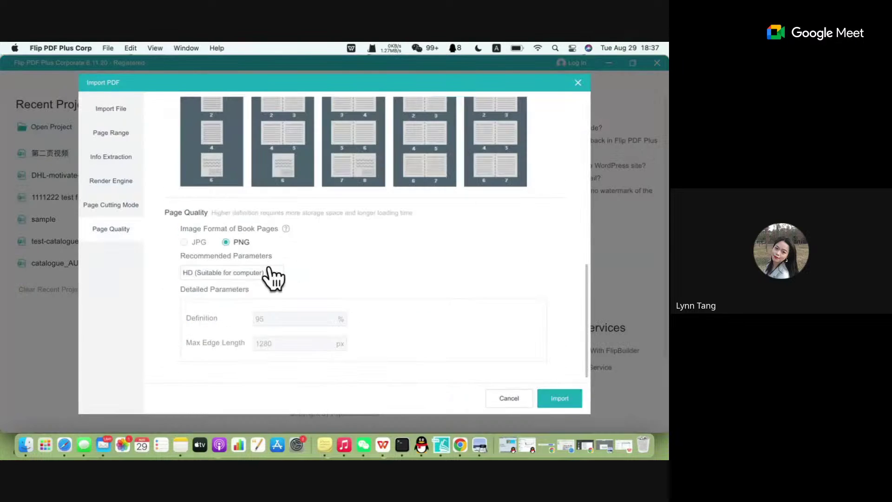
{"action": "scroll", "coordinate": [258, 239], "scroll_direction": "up", "scroll_amount": 5}
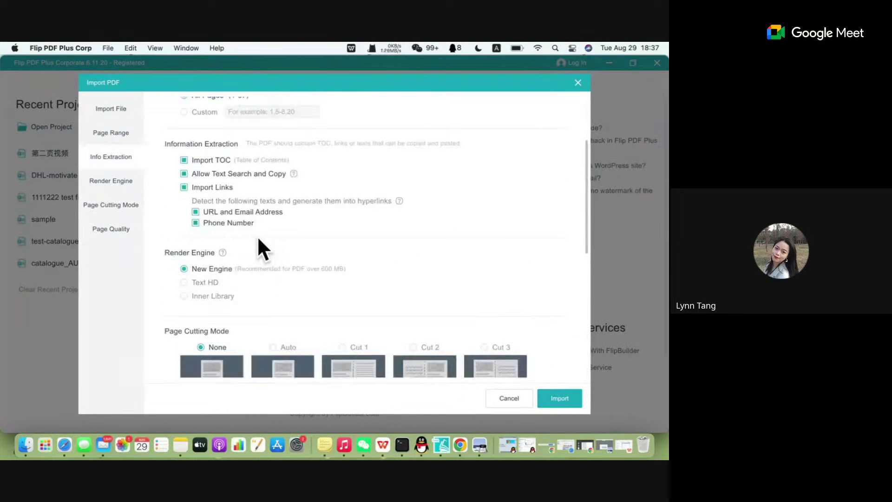
{"action": "scroll", "coordinate": [258, 236], "scroll_direction": "down", "scroll_amount": 3}
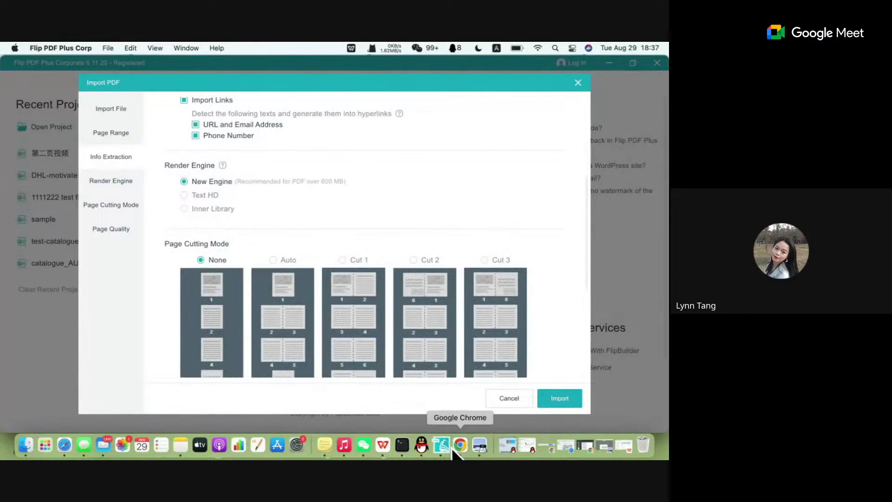
{"action": "left_click", "coordinate": [458, 447]}
{"action": "scroll", "coordinate": [377, 223], "scroll_direction": "up", "scroll_amount": 10}
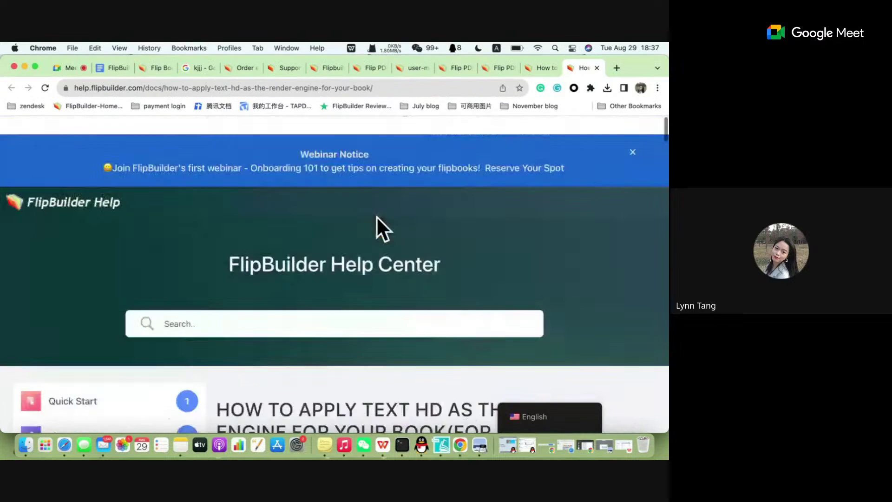
Navigate from the FlipBuilder home page back to the author's list of blog posts.
{"action": "left_click", "coordinate": [102, 106]}
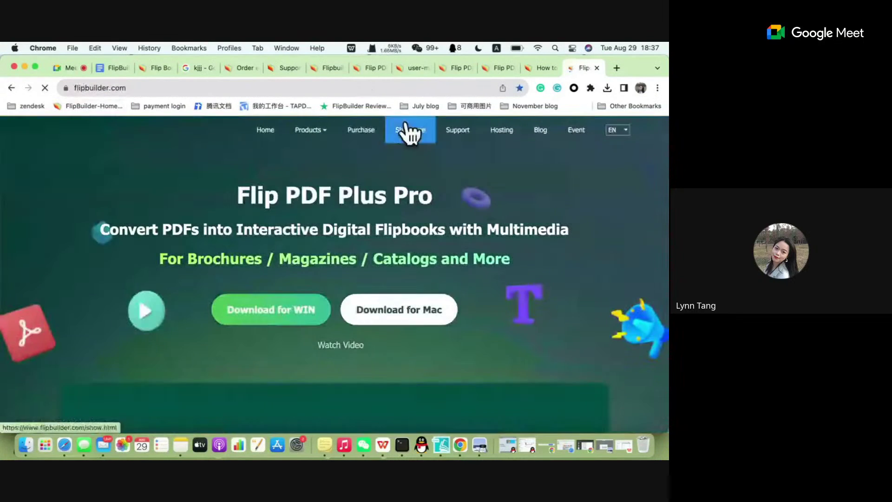
{"action": "left_click", "coordinate": [535, 68]}
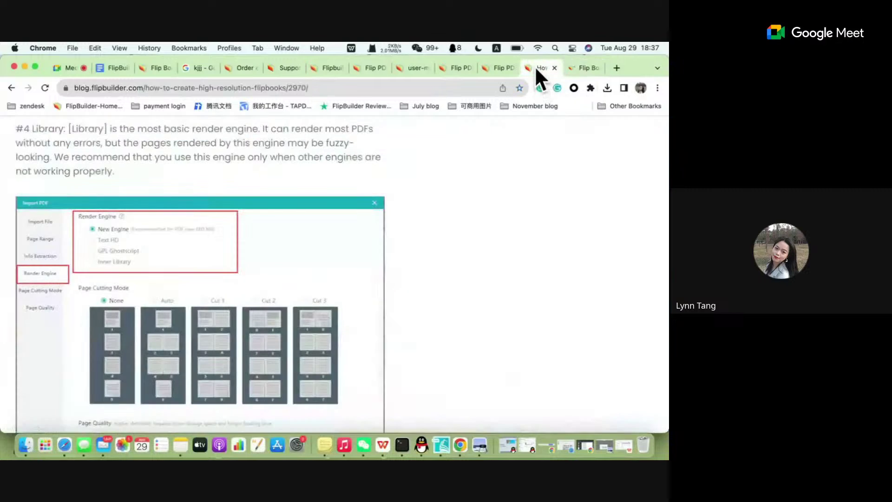
{"action": "scroll", "coordinate": [227, 222], "scroll_direction": "up", "scroll_amount": 15}
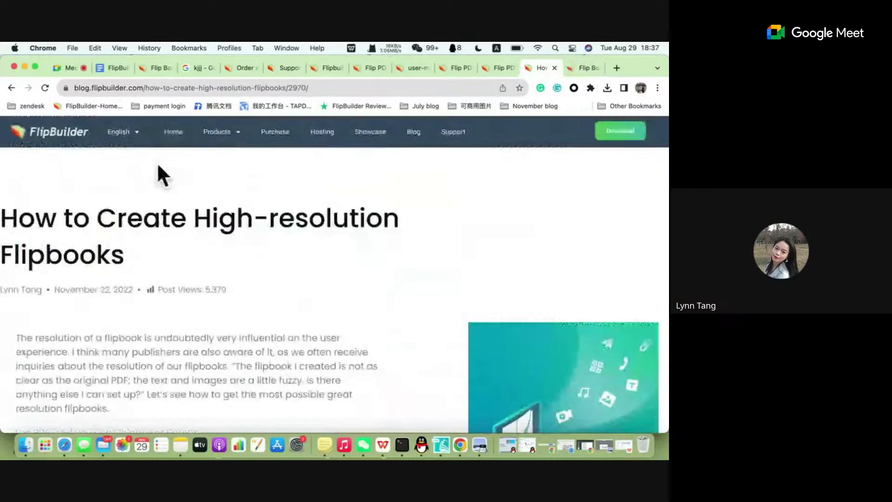
{"action": "left_click", "coordinate": [12, 89]}
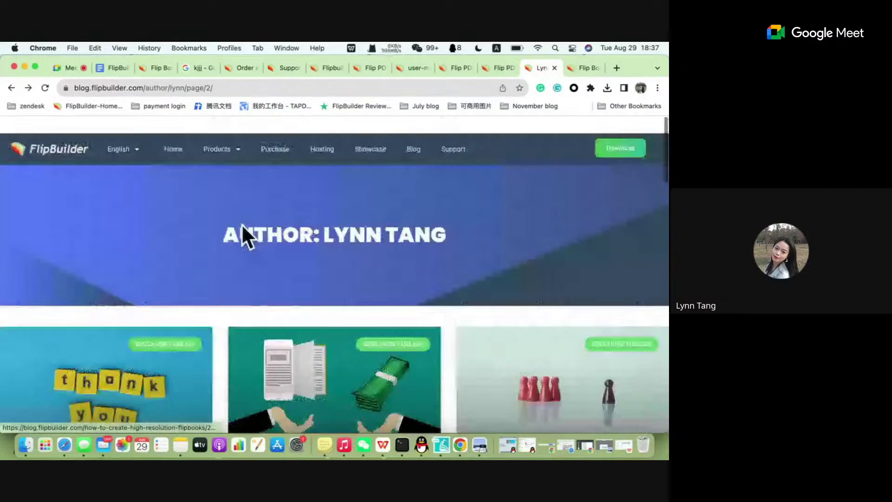
{"action": "scroll", "coordinate": [266, 277], "scroll_direction": "down", "scroll_amount": 6}
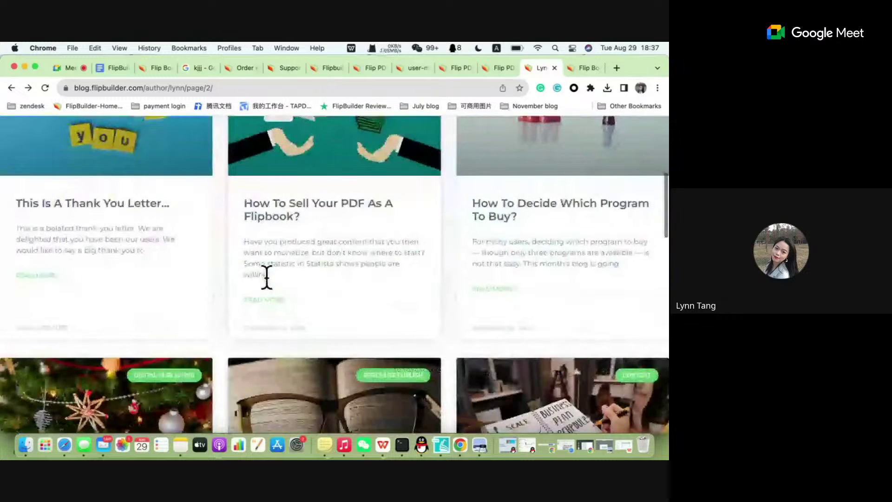
{"action": "scroll", "coordinate": [265, 277], "scroll_direction": "down", "scroll_amount": 5}
{"action": "scroll", "coordinate": [267, 277], "scroll_direction": "down", "scroll_amount": 5}
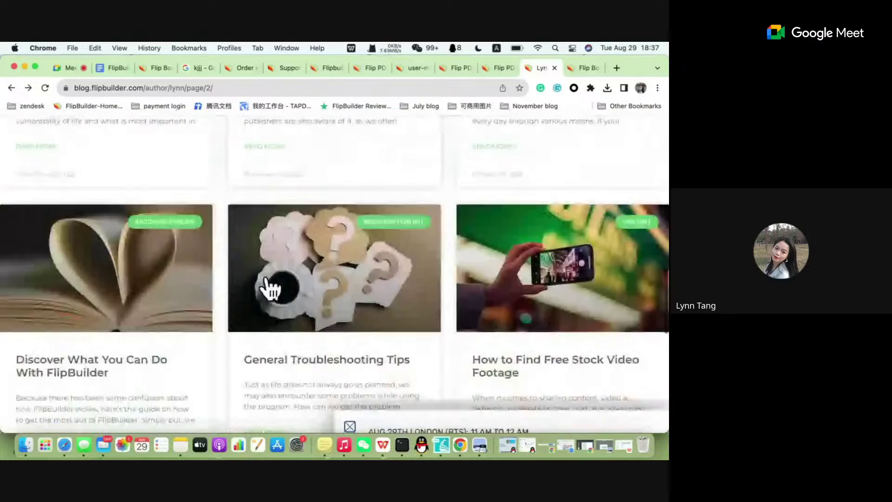
{"action": "scroll", "coordinate": [269, 285], "scroll_direction": "up", "scroll_amount": 4}
Dismiss the onboarding webinar popup and browse the author's blog posts.
{"action": "left_click", "coordinate": [350, 280]}
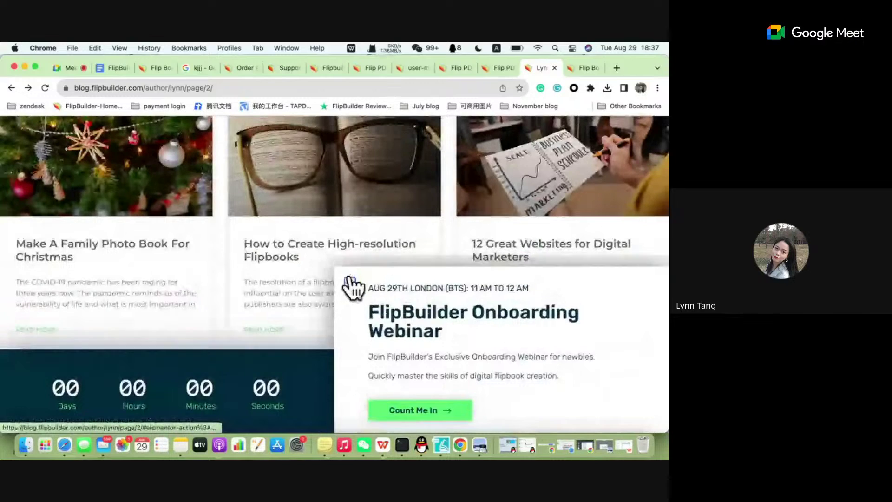
{"action": "scroll", "coordinate": [167, 273], "scroll_direction": "down", "scroll_amount": 10}
{"action": "scroll", "coordinate": [168, 274], "scroll_direction": "up", "scroll_amount": 4}
{"action": "scroll", "coordinate": [170, 275], "scroll_direction": "down", "scroll_amount": 5}
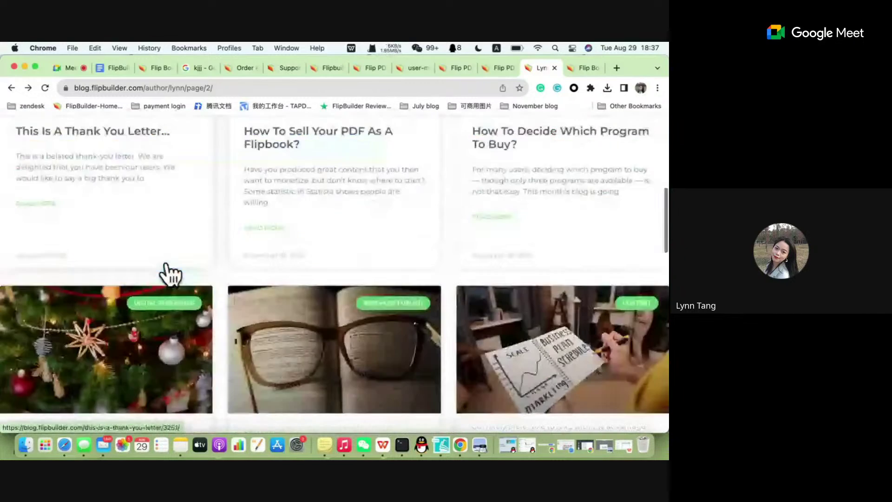
{"action": "scroll", "coordinate": [171, 275], "scroll_direction": "up", "scroll_amount": 1}
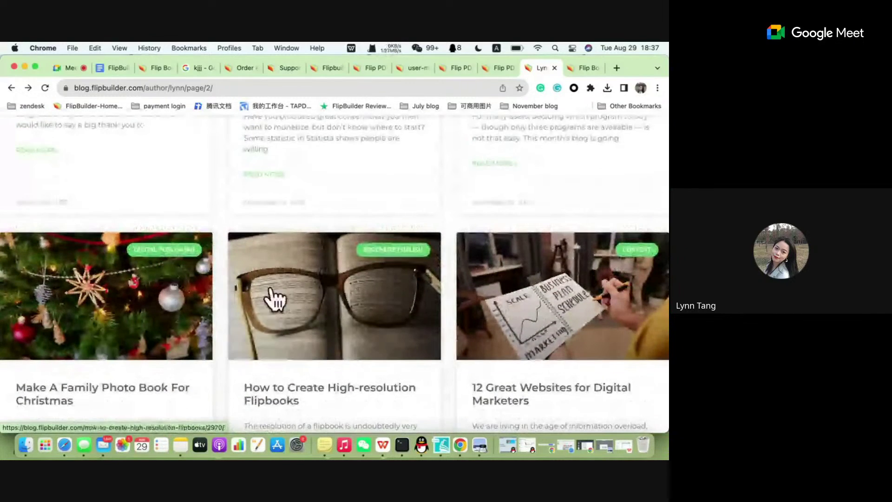
{"action": "scroll", "coordinate": [275, 294], "scroll_direction": "up", "scroll_amount": 3}
{"action": "scroll", "coordinate": [273, 289], "scroll_direction": "up", "scroll_amount": 5}
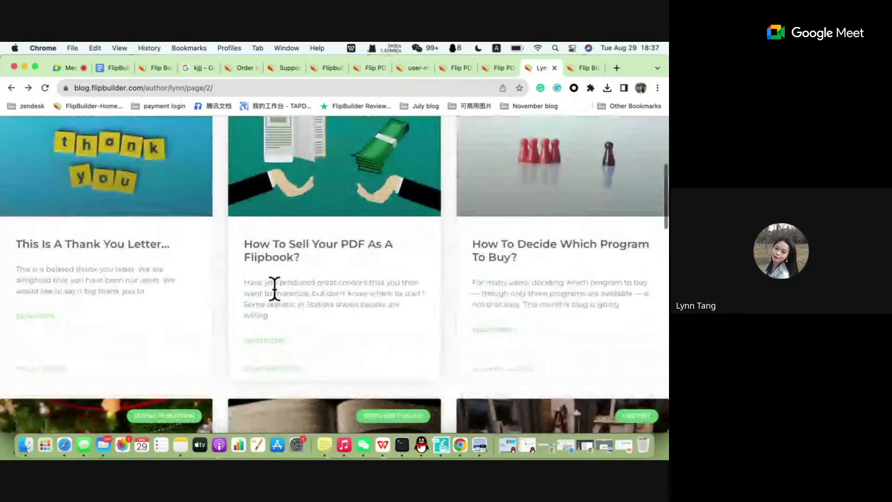
{"action": "scroll", "coordinate": [275, 297], "scroll_direction": "down", "scroll_amount": 15}
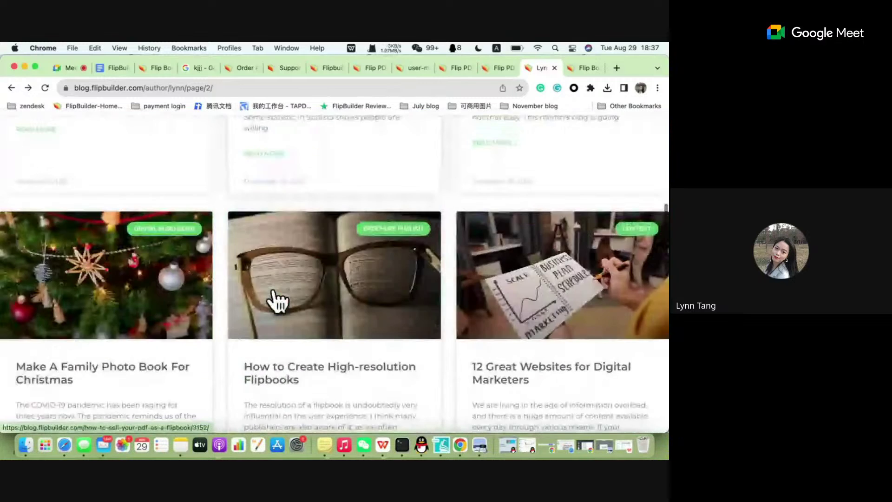
{"action": "scroll", "coordinate": [272, 289], "scroll_direction": "down", "scroll_amount": 6}
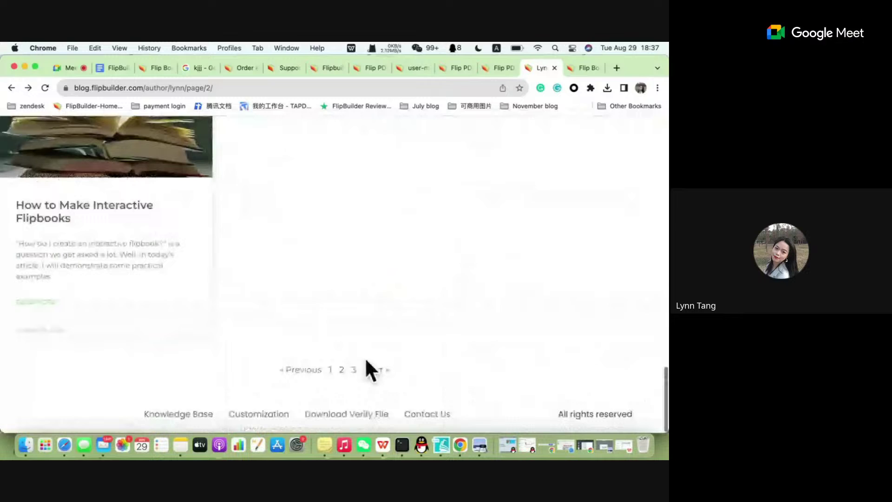
Go to the first page of posts and open 'Mastering PDF Page Cutting Modes'.
{"action": "left_click", "coordinate": [330, 371]}
{"action": "scroll", "coordinate": [344, 330], "scroll_direction": "down", "scroll_amount": 4}
{"action": "scroll", "coordinate": [349, 330], "scroll_direction": "down", "scroll_amount": 5}
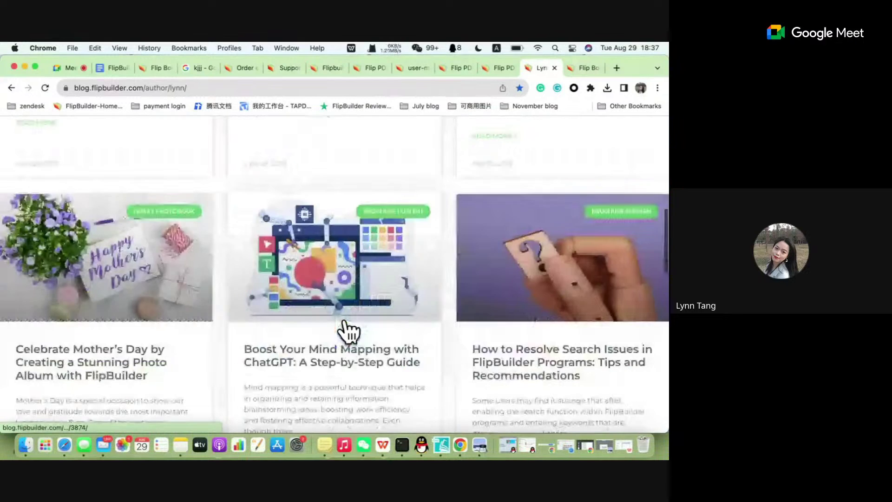
{"action": "scroll", "coordinate": [349, 325], "scroll_direction": "up", "scroll_amount": 6}
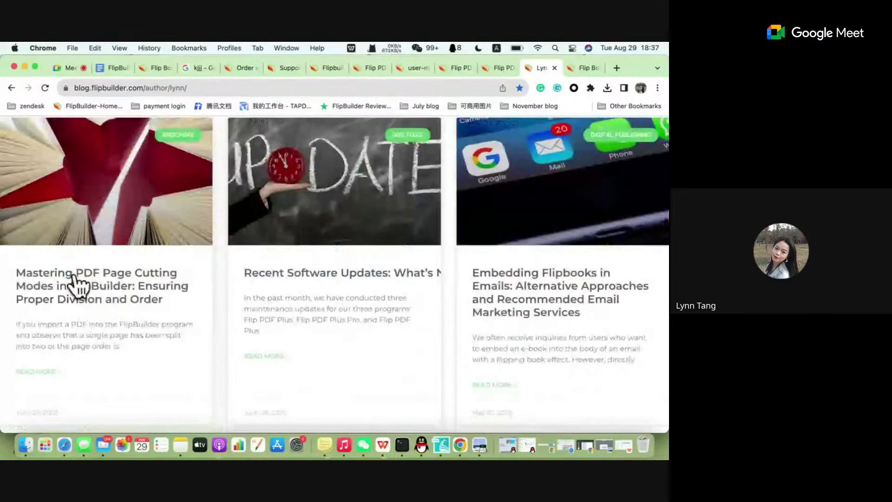
{"action": "left_click", "coordinate": [110, 289]}
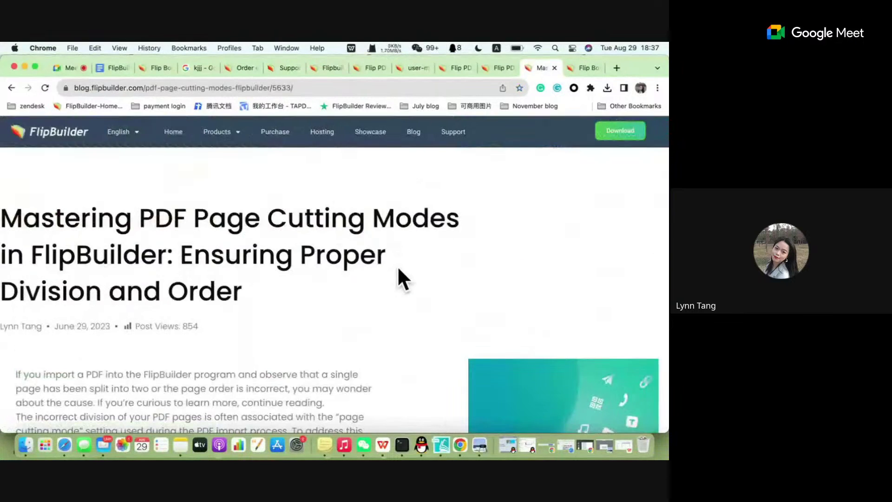
{"action": "scroll", "coordinate": [400, 258], "scroll_direction": "down", "scroll_amount": 10}
{"action": "scroll", "coordinate": [400, 257], "scroll_direction": "up", "scroll_amount": 10}
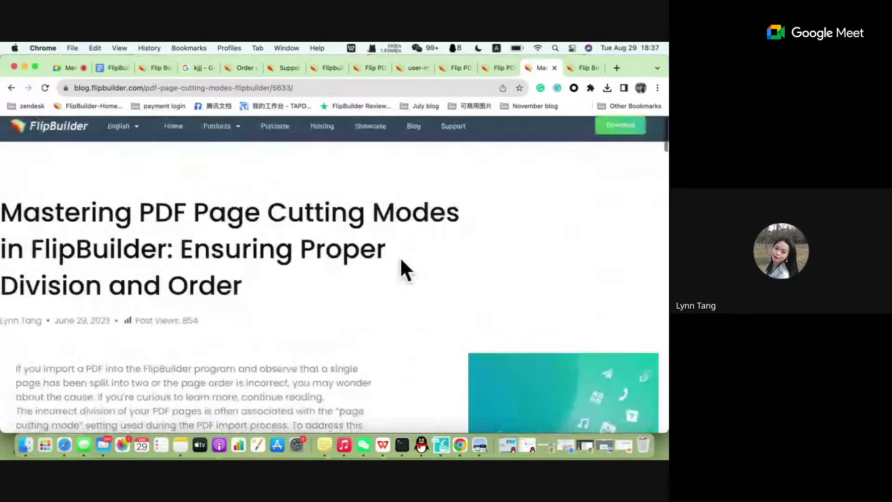
{"action": "scroll", "coordinate": [400, 257], "scroll_direction": "down", "scroll_amount": 11}
{"action": "scroll", "coordinate": [400, 257], "scroll_direction": "up", "scroll_amount": 11}
{"action": "scroll", "coordinate": [400, 258], "scroll_direction": "down", "scroll_amount": 10}
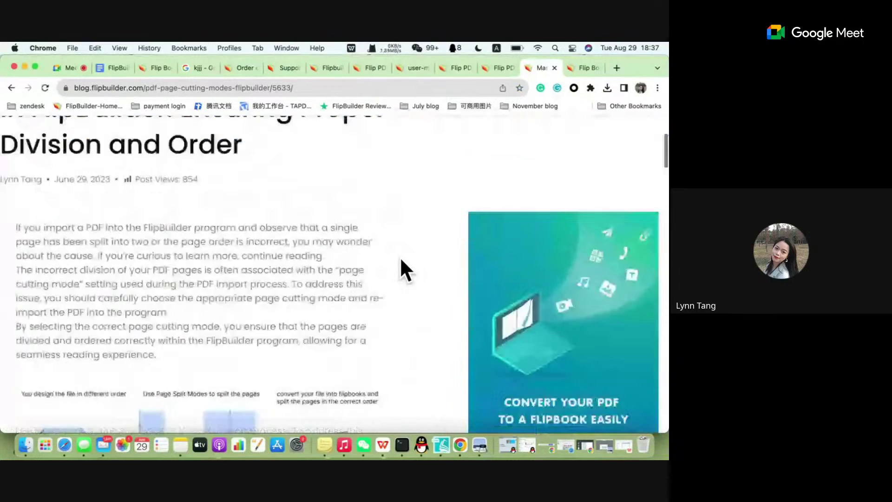
{"action": "scroll", "coordinate": [400, 258], "scroll_direction": "up", "scroll_amount": 10}
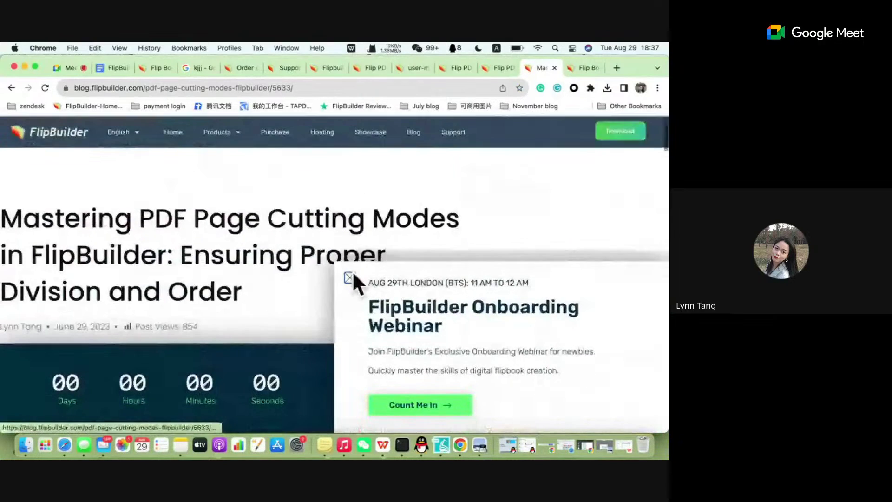
Close the webinar popup and select the article's web address to copy it.
{"action": "left_click", "coordinate": [350, 278]}
{"action": "left_click", "coordinate": [308, 87]}
{"action": "key", "text": "super+c"}
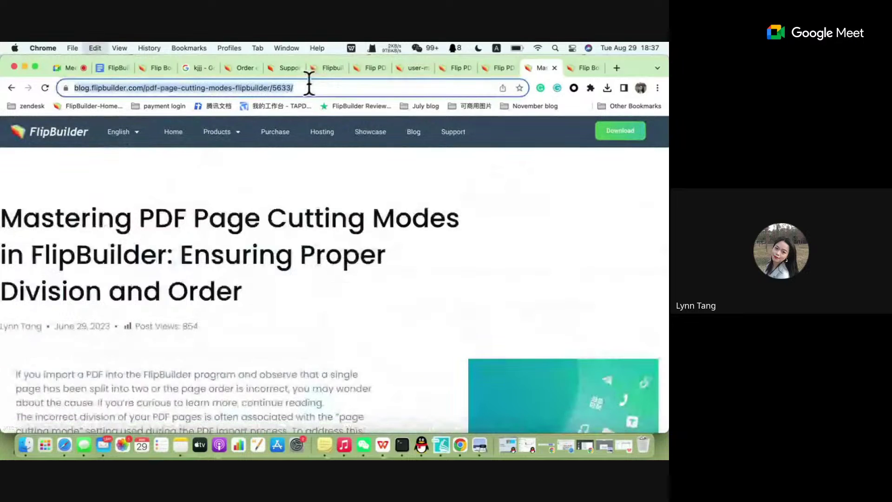
{"action": "left_click", "coordinate": [117, 67]}
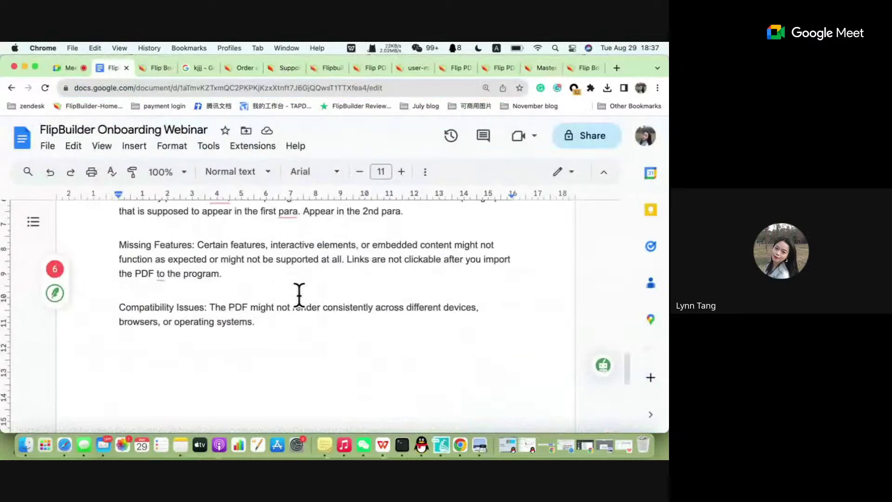
Paste the page cutting modes blog link on a new line below the existing blog link.
{"action": "scroll", "coordinate": [298, 294], "scroll_direction": "up", "scroll_amount": 10}
{"action": "scroll", "coordinate": [299, 295], "scroll_direction": "up", "scroll_amount": 3}
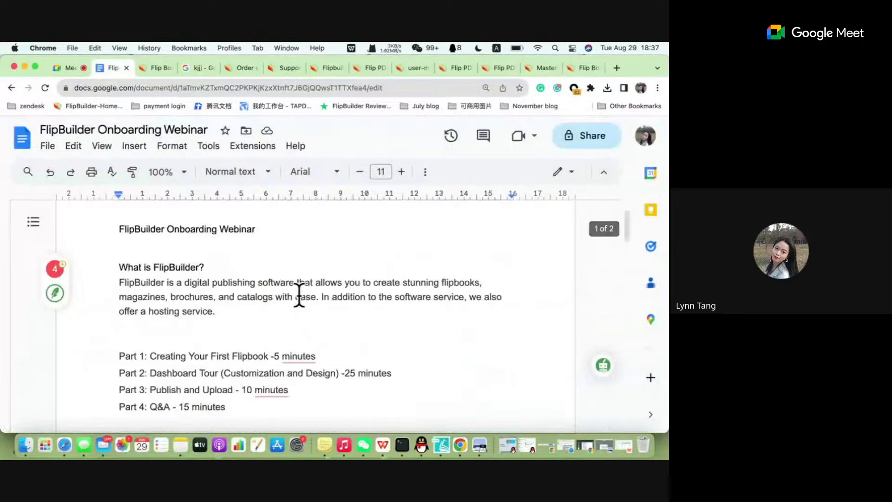
{"action": "scroll", "coordinate": [298, 295], "scroll_direction": "down", "scroll_amount": 5}
{"action": "left_click", "coordinate": [246, 219]}
{"action": "key", "text": "Return"}
{"action": "key", "text": "Return"}
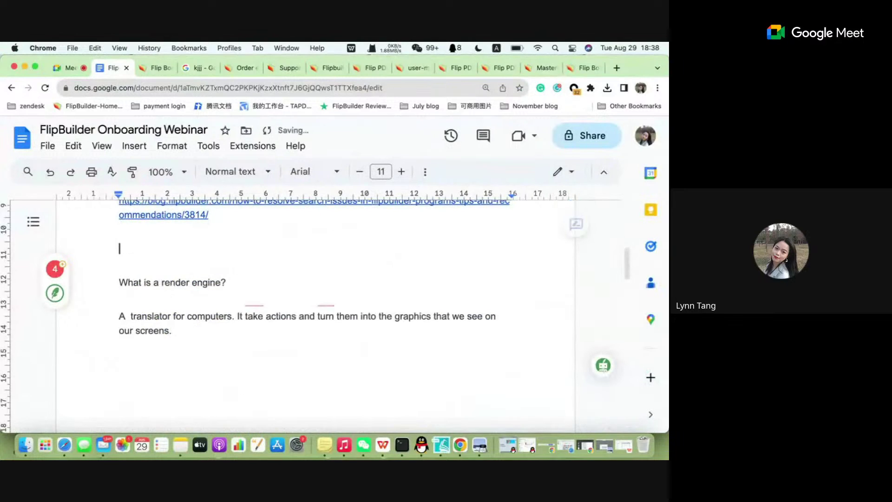
{"action": "key", "text": "super+v"}
{"action": "key", "text": "Return"}
{"action": "key", "text": "Return"}
Return to the PDF import settings in Flip PDF Plus Corp.
{"action": "scroll", "coordinate": [293, 228], "scroll_direction": "up", "scroll_amount": 2}
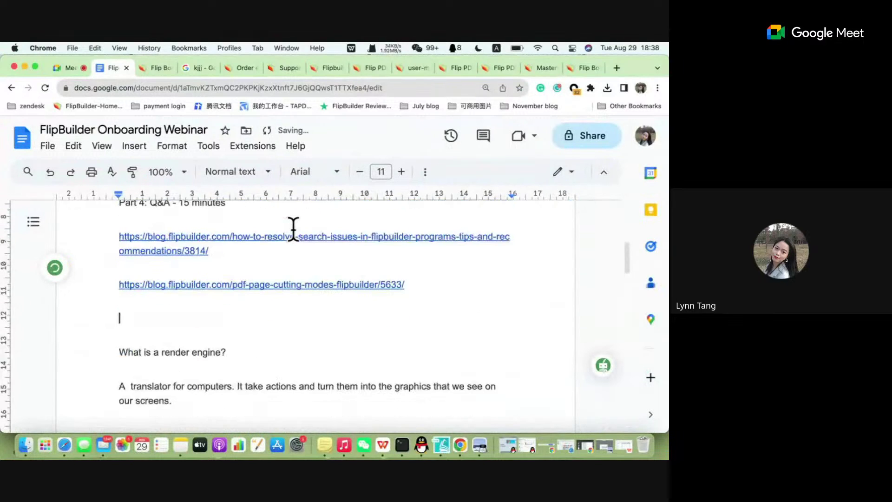
{"action": "scroll", "coordinate": [316, 267], "scroll_direction": "down", "scroll_amount": 1}
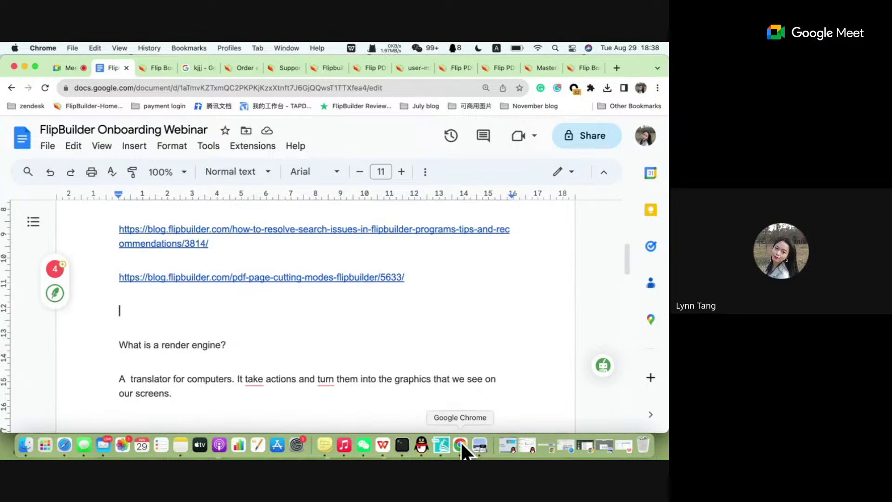
{"action": "left_click", "coordinate": [445, 446]}
Review the Page Cutting Mode and Page Quality options, then select the Text HD render engine.
{"action": "scroll", "coordinate": [348, 283], "scroll_direction": "down", "scroll_amount": 3}
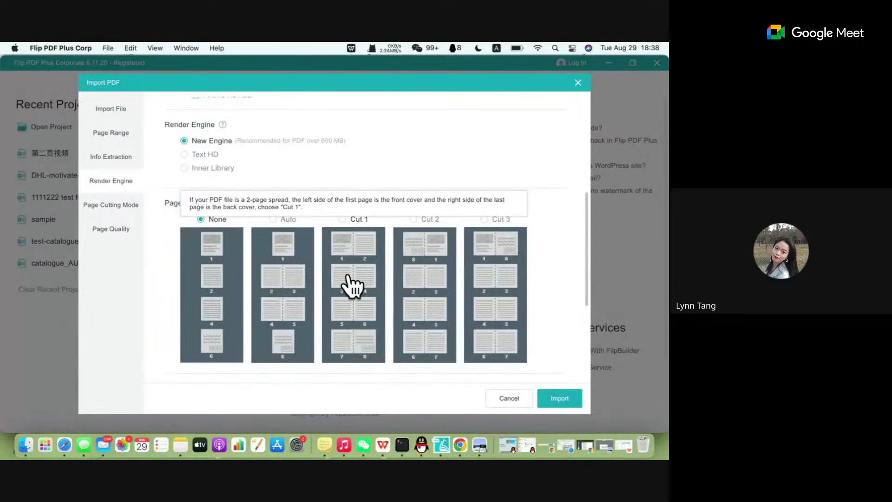
{"action": "scroll", "coordinate": [352, 285], "scroll_direction": "down", "scroll_amount": 6}
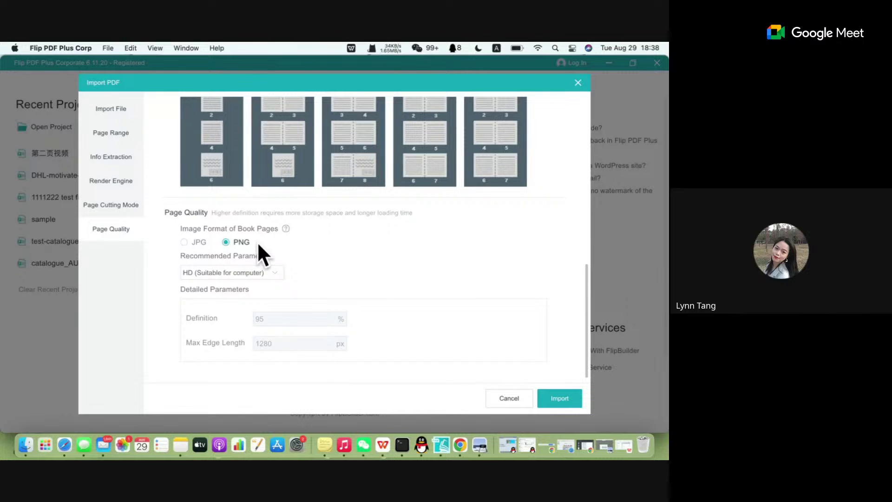
{"action": "scroll", "coordinate": [257, 241], "scroll_direction": "up", "scroll_amount": 2}
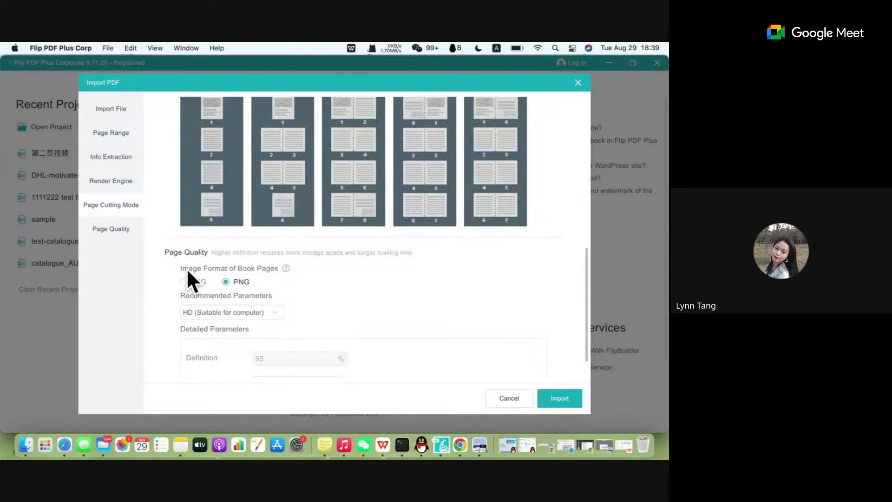
{"action": "scroll", "coordinate": [245, 286], "scroll_direction": "up", "scroll_amount": 10}
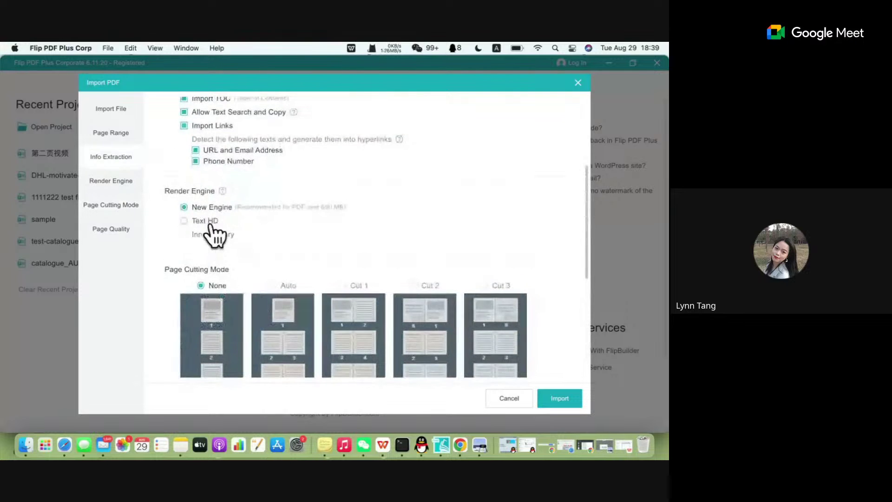
{"action": "left_click", "coordinate": [208, 222]}
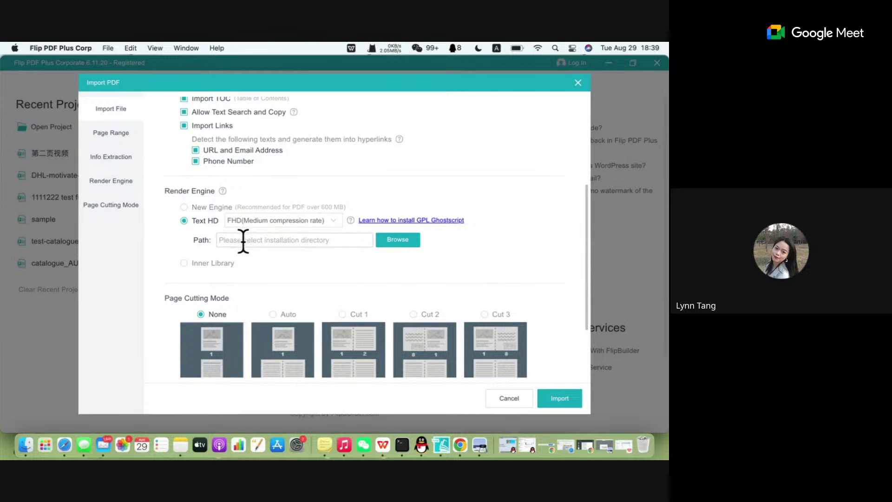
Switch rendering back to New Engine and keep HD from the Recommended Parameters presets.
{"action": "scroll", "coordinate": [242, 240], "scroll_direction": "down", "scroll_amount": 4}
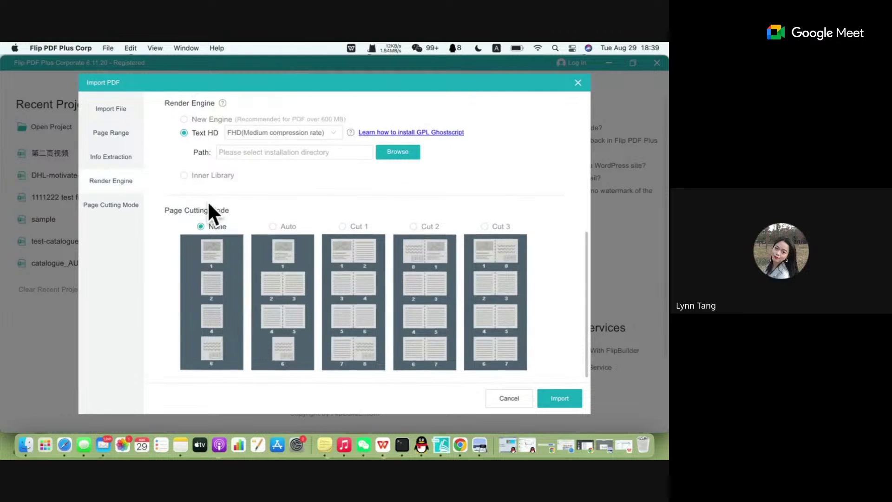
{"action": "scroll", "coordinate": [208, 201], "scroll_direction": "up", "scroll_amount": 1}
{"action": "left_click", "coordinate": [203, 133]}
{"action": "scroll", "coordinate": [223, 253], "scroll_direction": "down", "scroll_amount": 5}
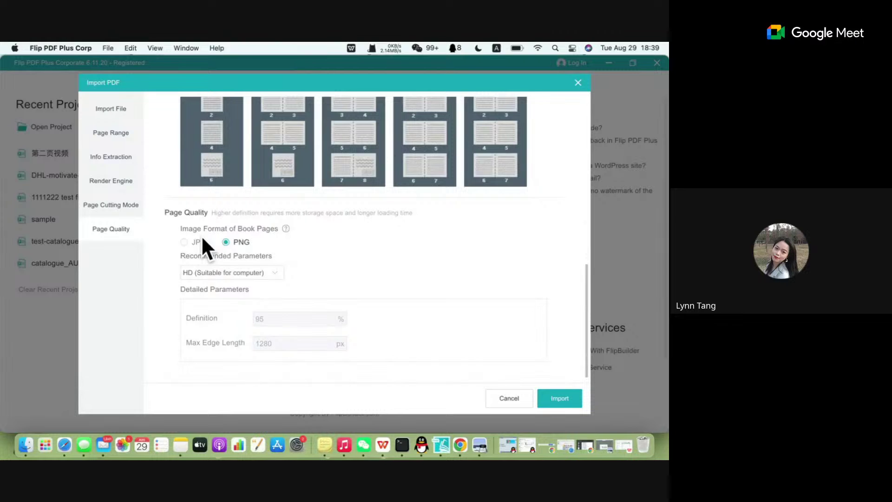
{"action": "left_click", "coordinate": [238, 273]}
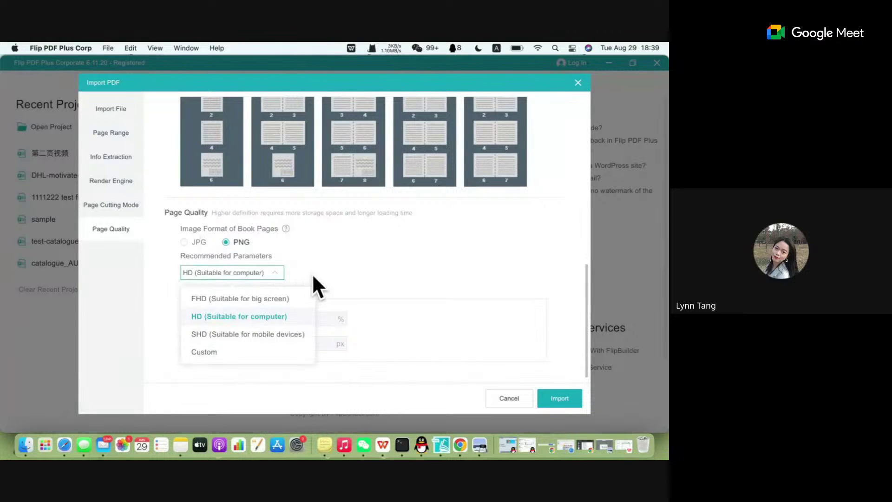
{"action": "left_click", "coordinate": [214, 279]}
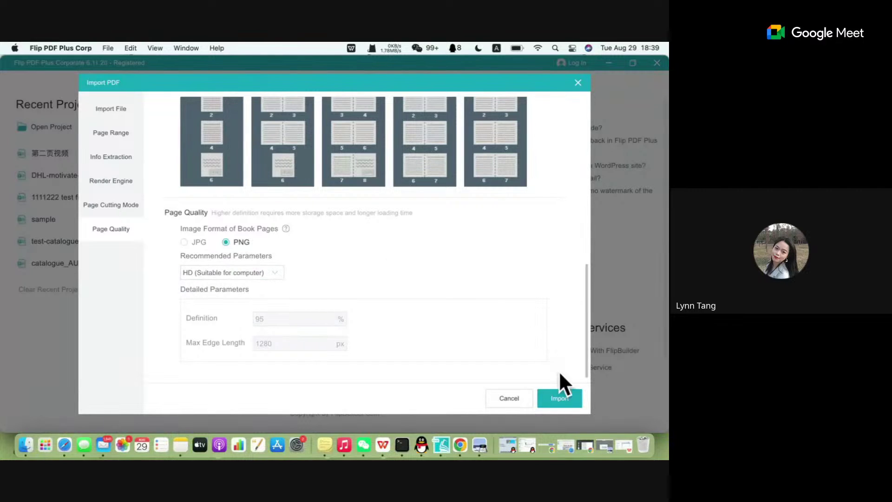
Start importing user-manual.pdf with the chosen settings.
{"action": "scroll", "coordinate": [419, 332], "scroll_direction": "up", "scroll_amount": 15}
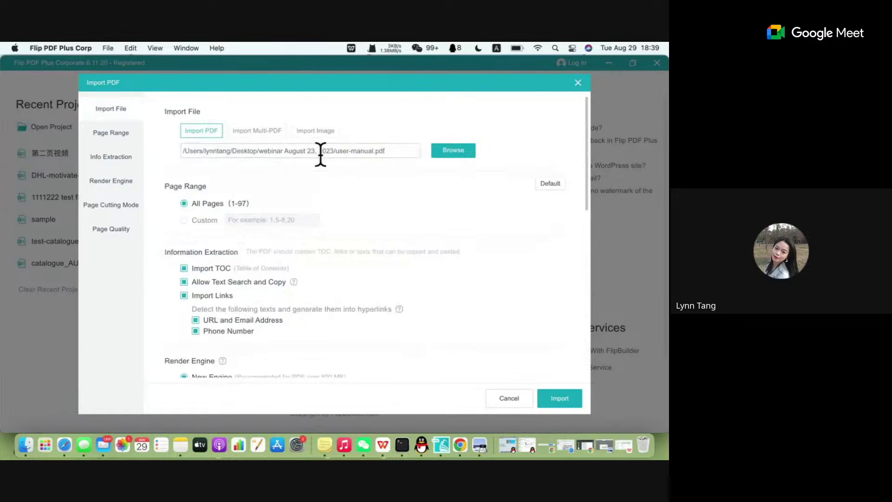
{"action": "scroll", "coordinate": [302, 243], "scroll_direction": "down", "scroll_amount": 10}
{"action": "scroll", "coordinate": [301, 244], "scroll_direction": "up", "scroll_amount": 10}
{"action": "scroll", "coordinate": [337, 242], "scroll_direction": "down", "scroll_amount": 1}
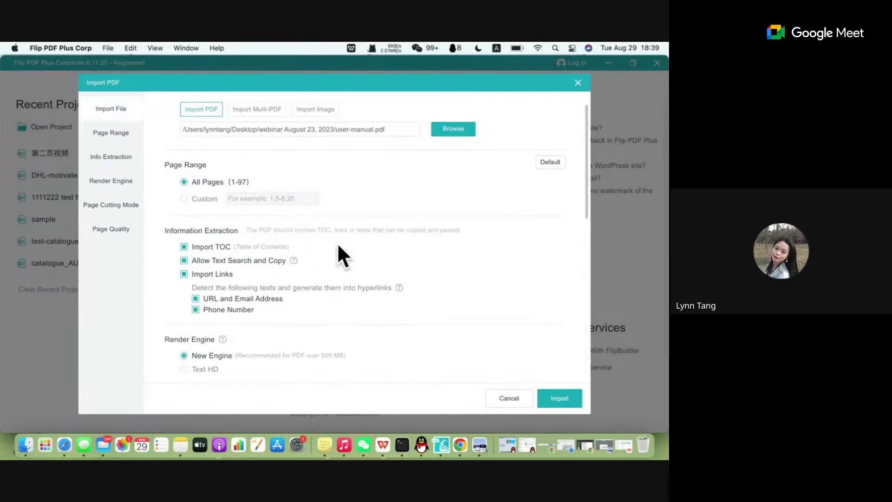
{"action": "left_click", "coordinate": [562, 402]}
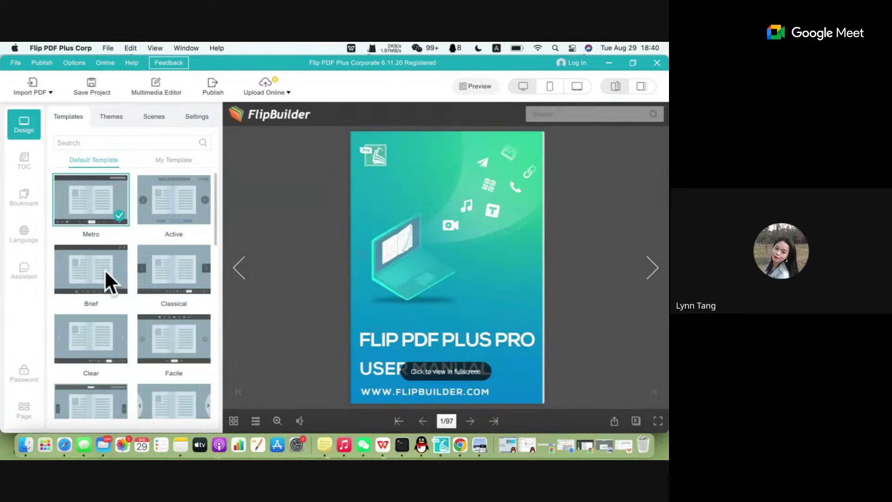
Let user-manual.pdf finish importing as a 97-page Metro flipbook, then begin a screenshot capture.
{"action": "left_click", "coordinate": [15, 62]}
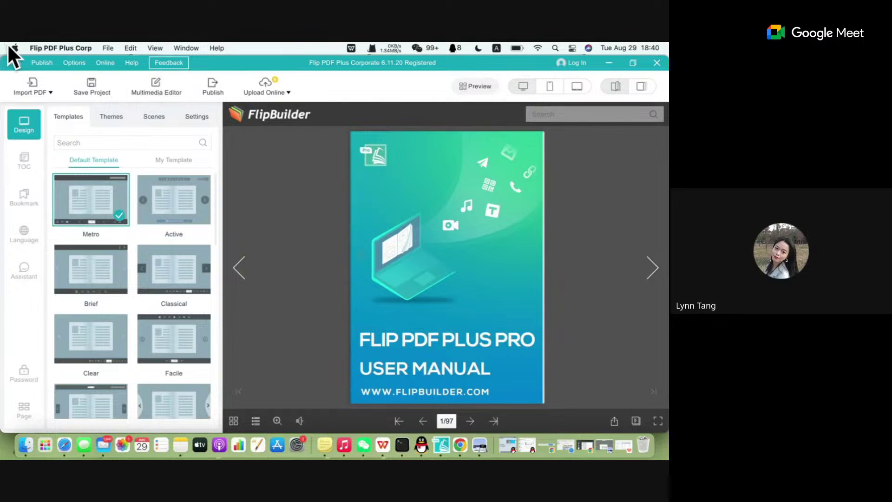
{"action": "key", "text": "ctrl+super+a"}
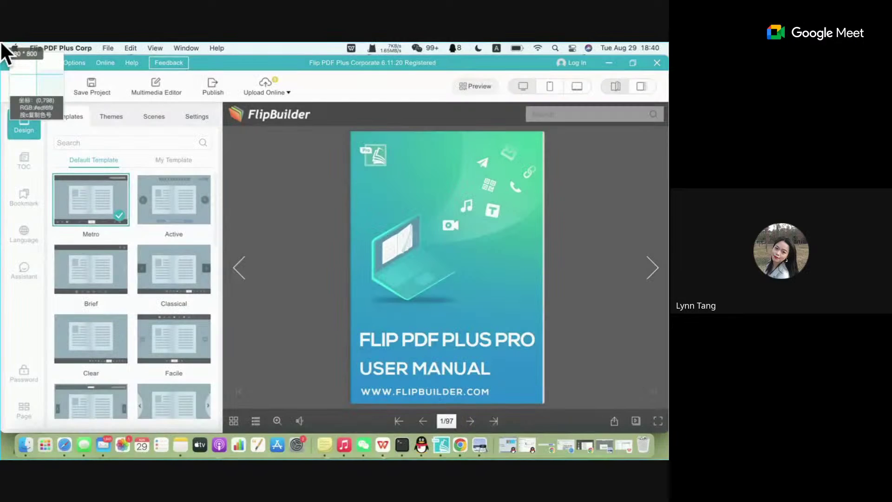
Save a window screenshot with a red box around the cover, then turn to pages 4-5.
{"action": "left_click", "coordinate": [599, 350]}
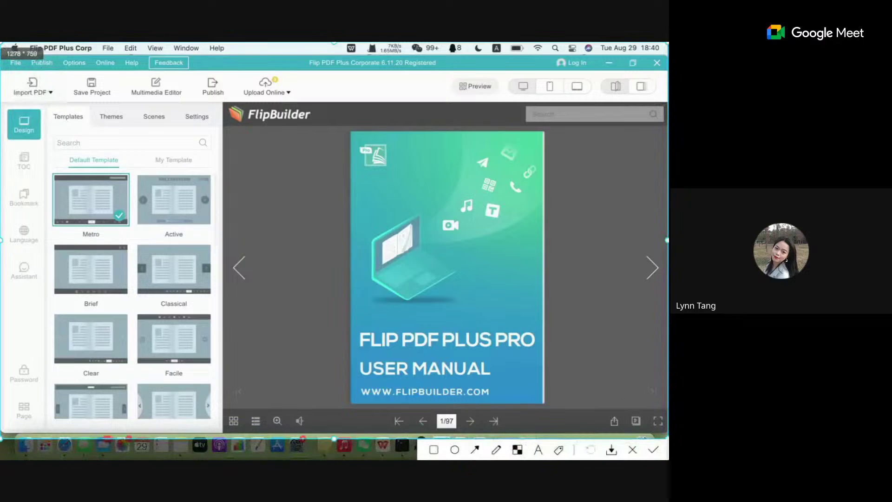
{"action": "left_click", "coordinate": [433, 449]}
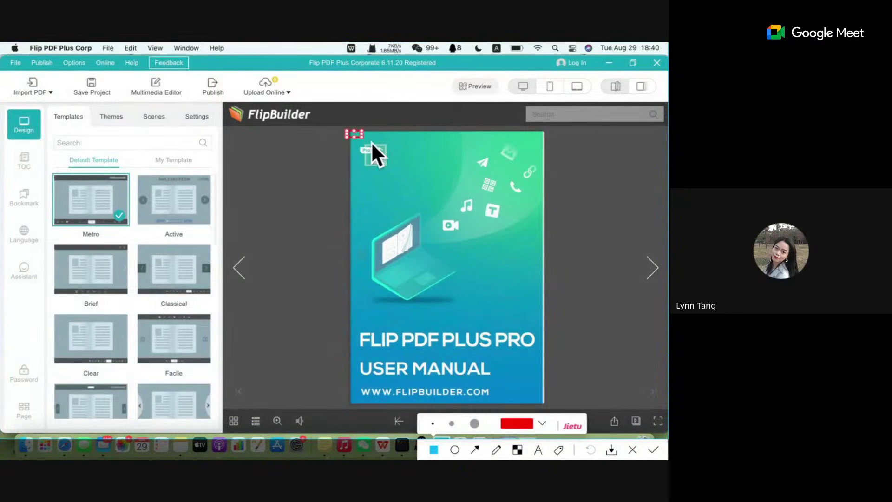
{"action": "mouse_move", "coordinate": [372, 142]}
{"action": "left_mouse_down"}
{"action": "mouse_move", "coordinate": [544, 319]}
{"action": "mouse_move", "coordinate": [547, 403]}
{"action": "left_mouse_up"}
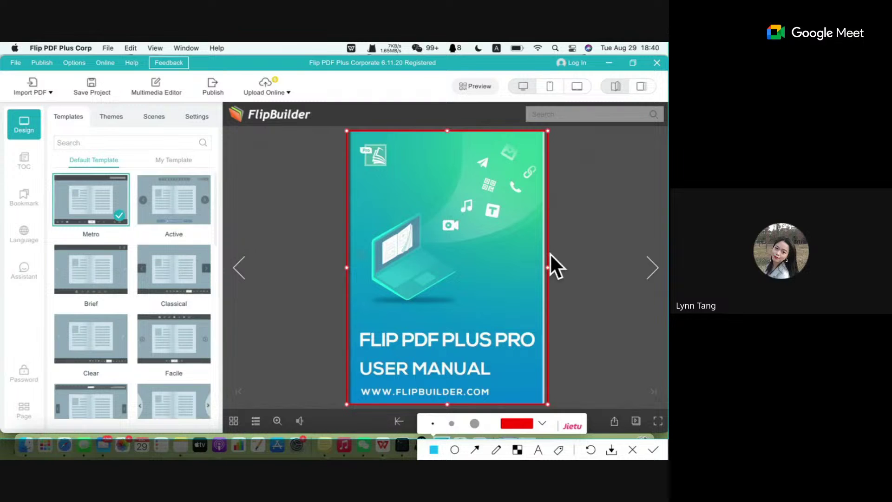
{"action": "double_click", "coordinate": [522, 283]}
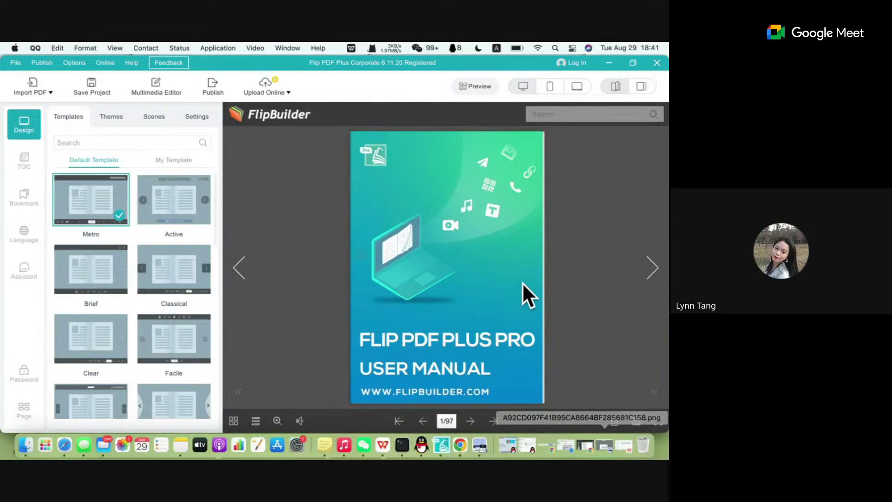
{"action": "left_click", "coordinate": [655, 272]}
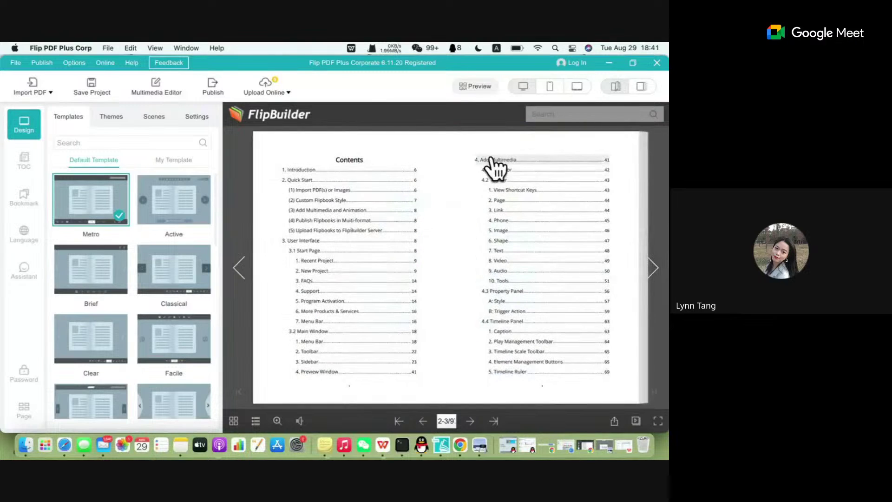
{"action": "left_click", "coordinate": [648, 272]}
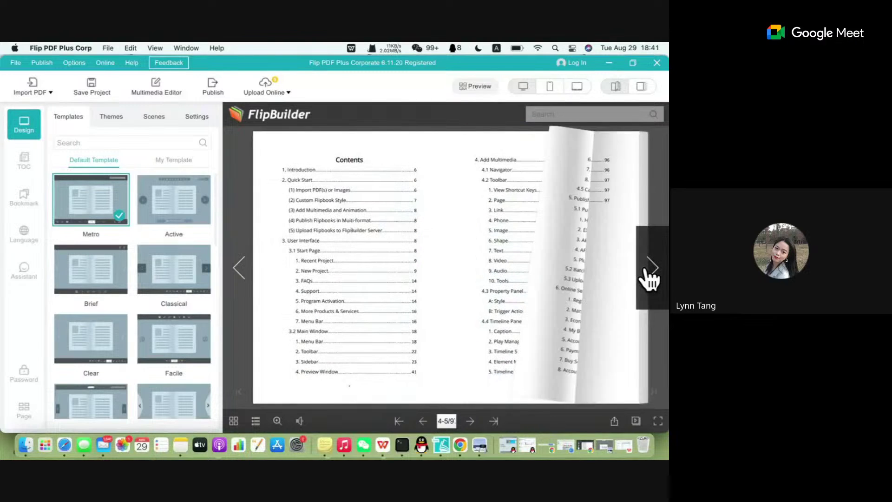
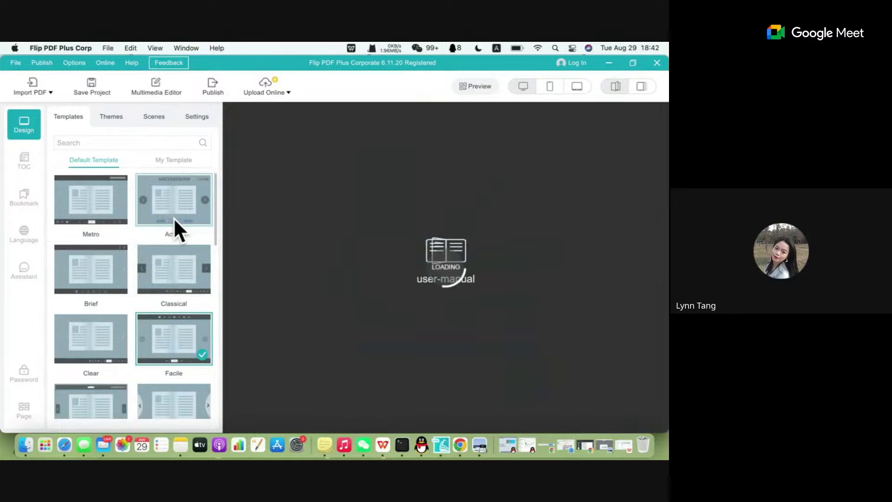
Try the Brief, Active, Classical and Clear templates, settle on Float, then show the Themes list.
{"action": "left_click", "coordinate": [84, 274]}
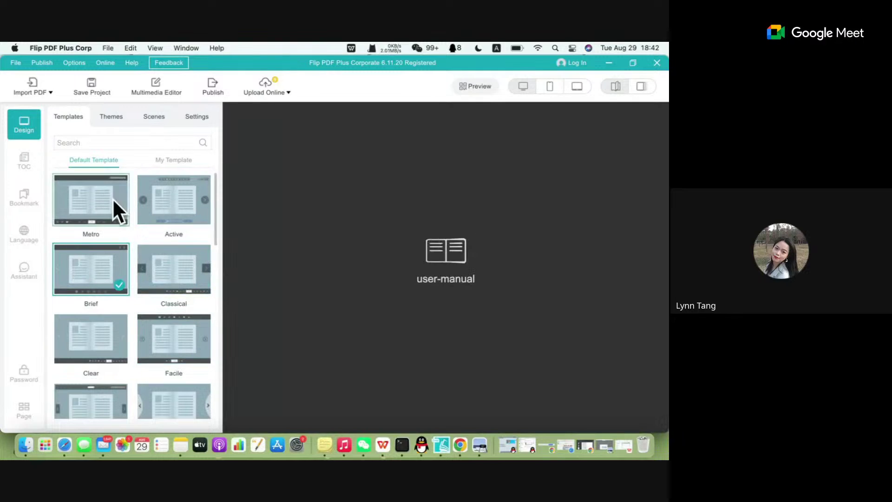
{"action": "left_click", "coordinate": [182, 199]}
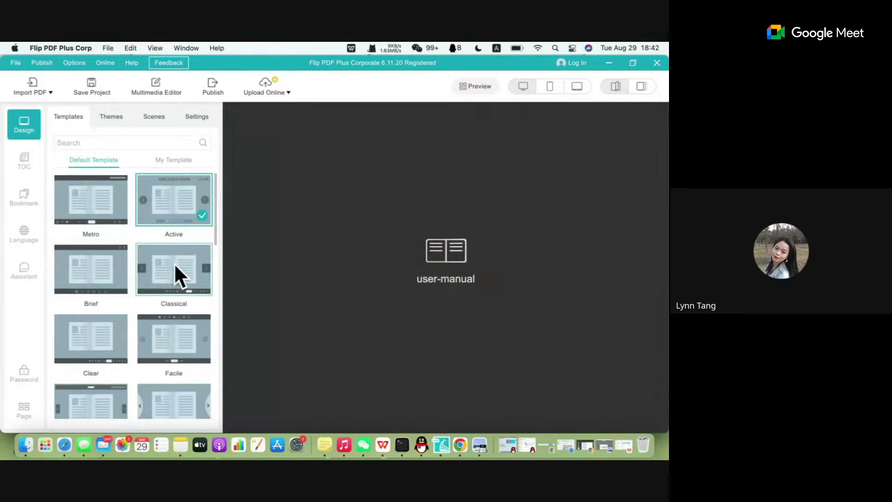
{"action": "left_click", "coordinate": [175, 281]}
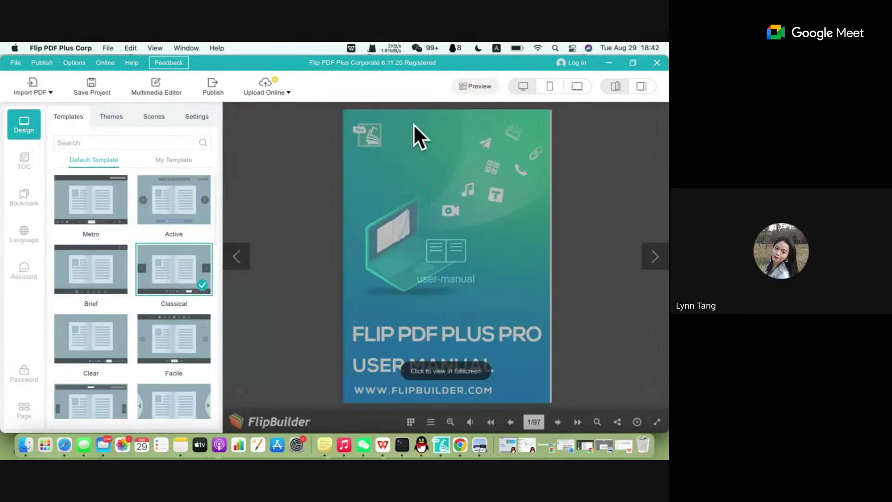
{"action": "left_click", "coordinate": [73, 334]}
{"action": "scroll", "coordinate": [83, 302], "scroll_direction": "down", "scroll_amount": 2}
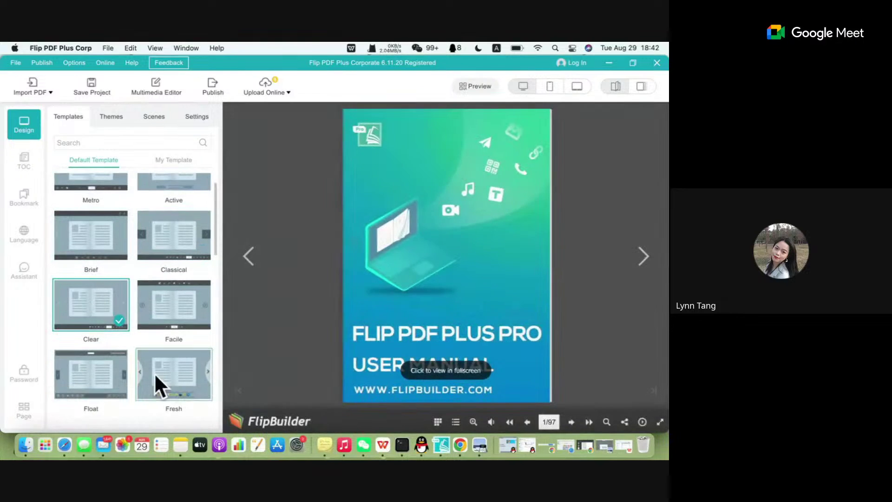
{"action": "left_click", "coordinate": [60, 356]}
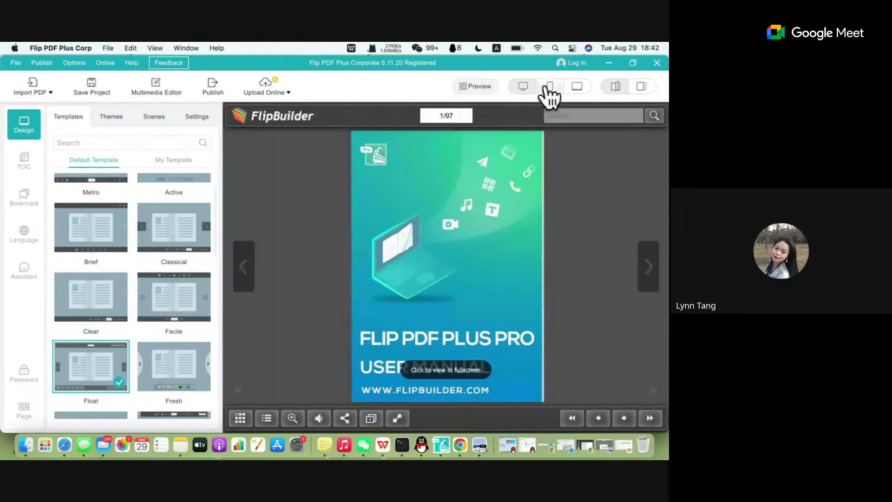
{"action": "scroll", "coordinate": [132, 305], "scroll_direction": "up", "scroll_amount": 2}
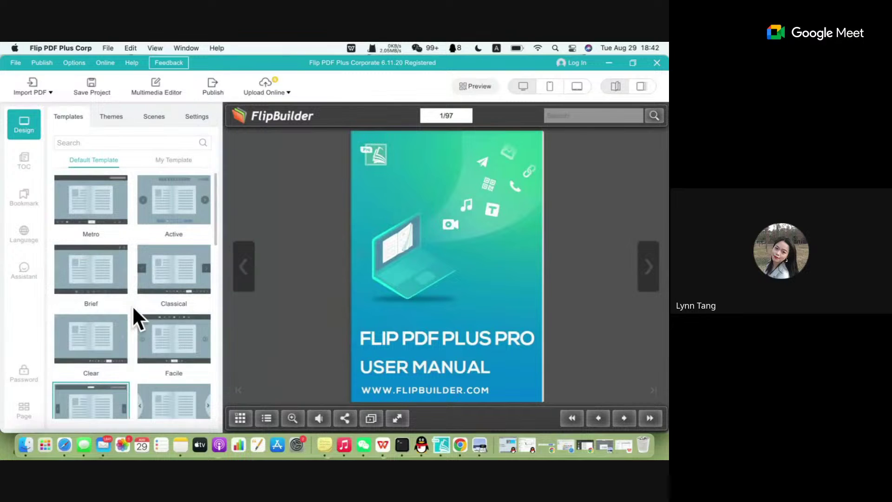
{"action": "left_click", "coordinate": [111, 124]}
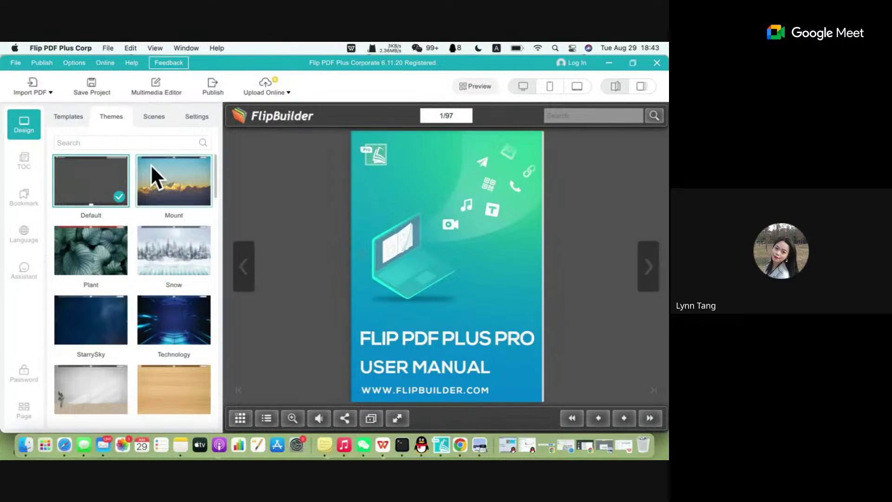
Try the Mount, Snow and Technology themes, apply StarrySky, then bring up the Settings list.
{"action": "left_click", "coordinate": [170, 179]}
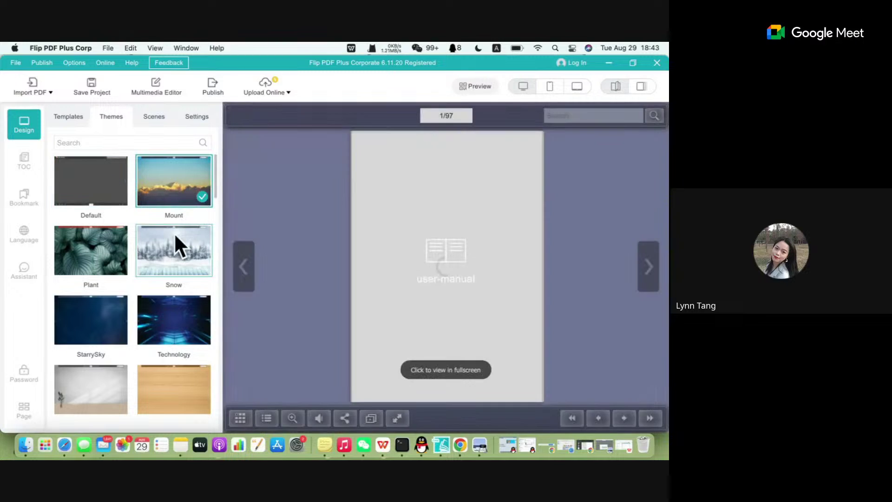
{"action": "left_click", "coordinate": [147, 259]}
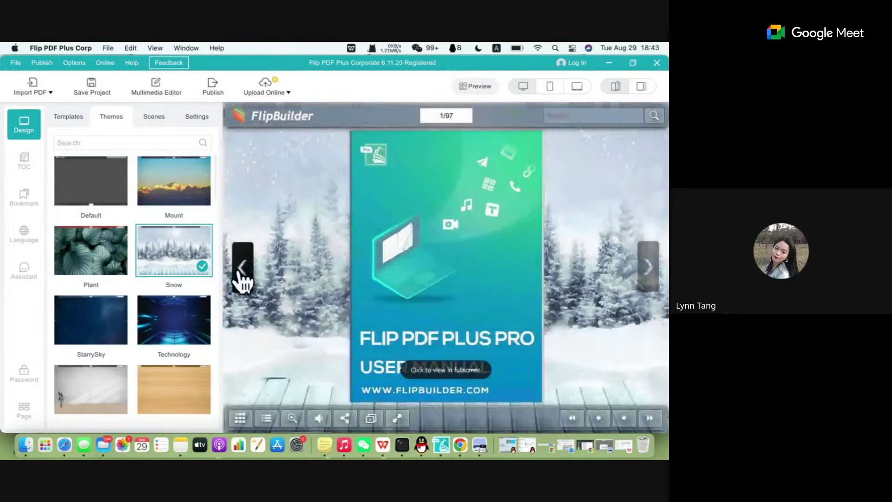
{"action": "left_click", "coordinate": [198, 307]}
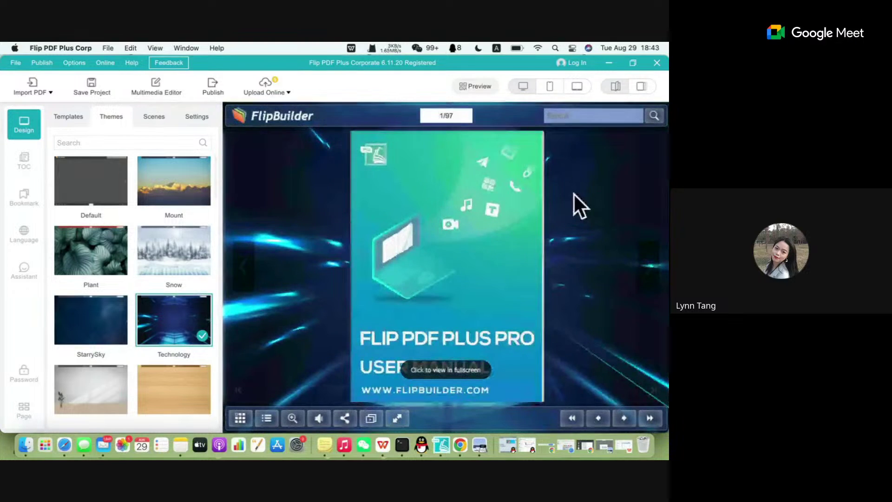
{"action": "left_click", "coordinate": [68, 330]}
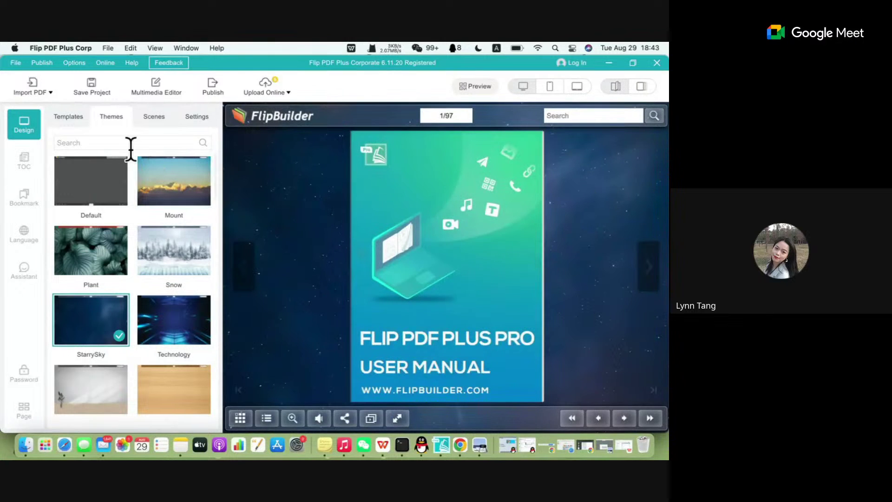
{"action": "left_click", "coordinate": [148, 139]}
{"action": "scroll", "coordinate": [115, 296], "scroll_direction": "down", "scroll_amount": 10}
{"action": "scroll", "coordinate": [115, 297], "scroll_direction": "up", "scroll_amount": 10}
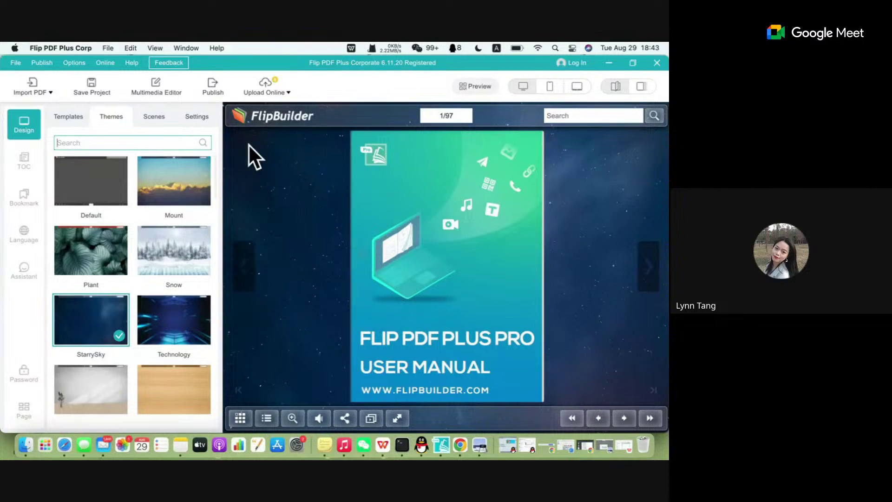
{"action": "left_click", "coordinate": [197, 121]}
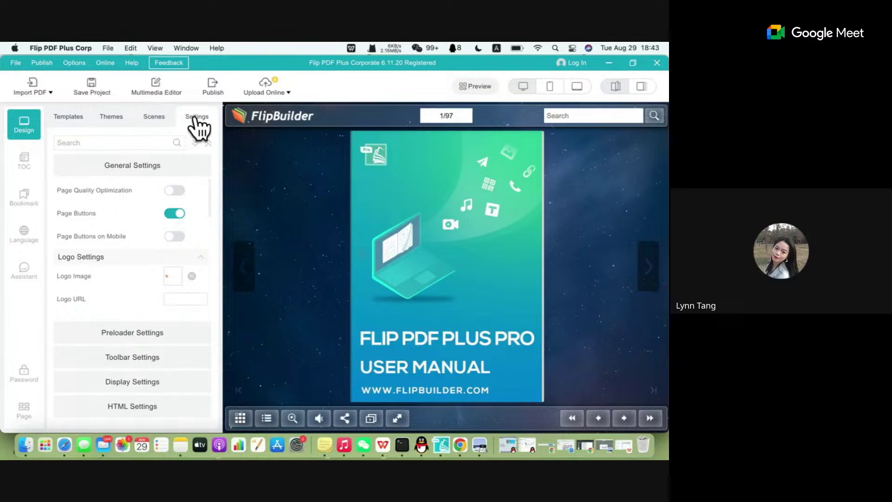
Search the flipbook settings for 'background image'.
{"action": "left_click", "coordinate": [110, 141]}
{"action": "type", "text": "backgrou"}
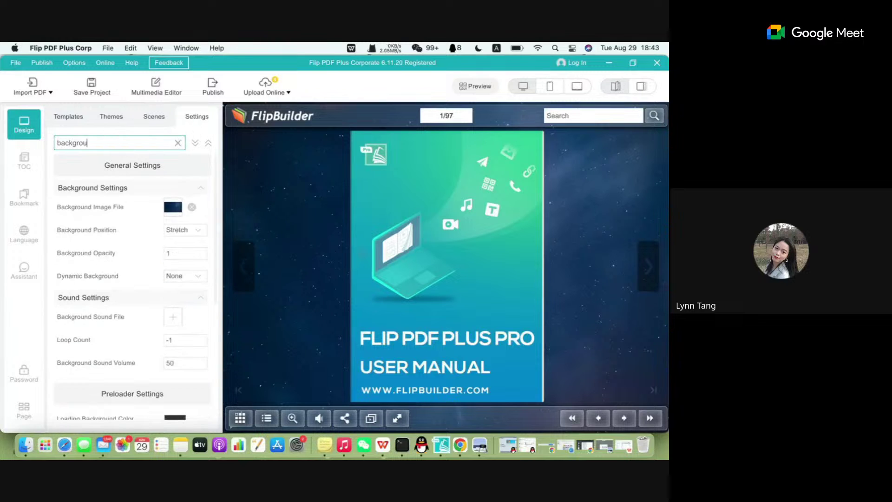
{"action": "type", "text": "nd"}
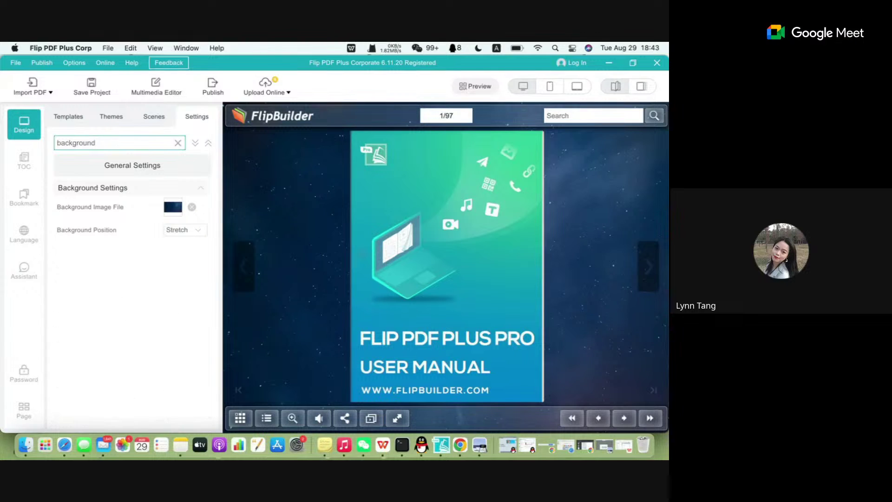
{"action": "type", "text": " imae="}
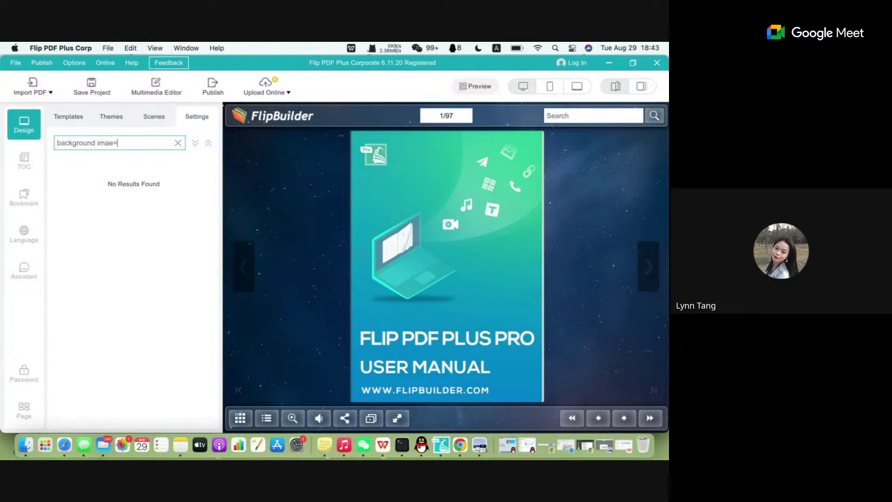
{"action": "key", "text": "BackSpace"}
{"action": "key", "text": "BackSpace"}
{"action": "type", "text": "ge"}
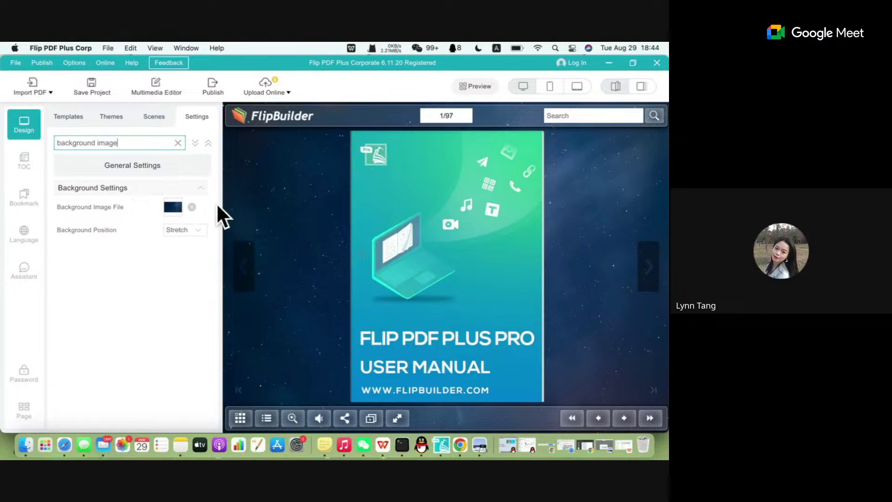
Replace the Background Image File with the screenshot PNG instead of pink.png or blue.png.
{"action": "left_click", "coordinate": [192, 208]}
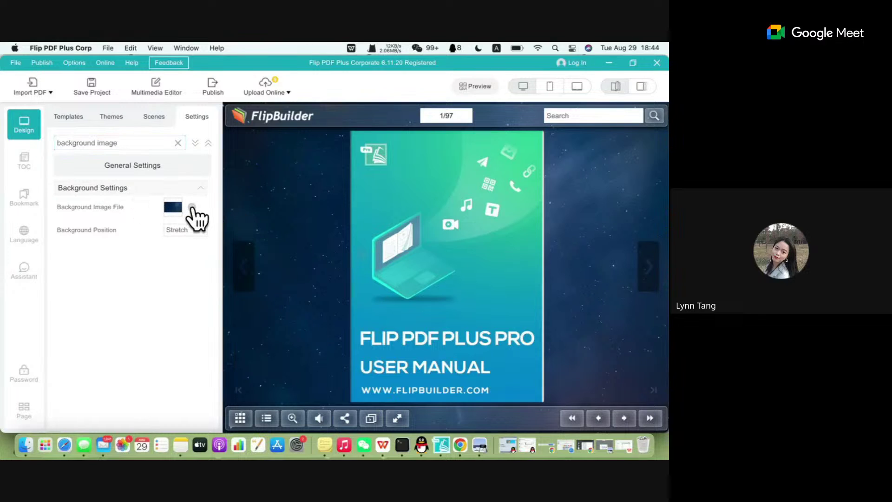
{"action": "left_click", "coordinate": [173, 205]}
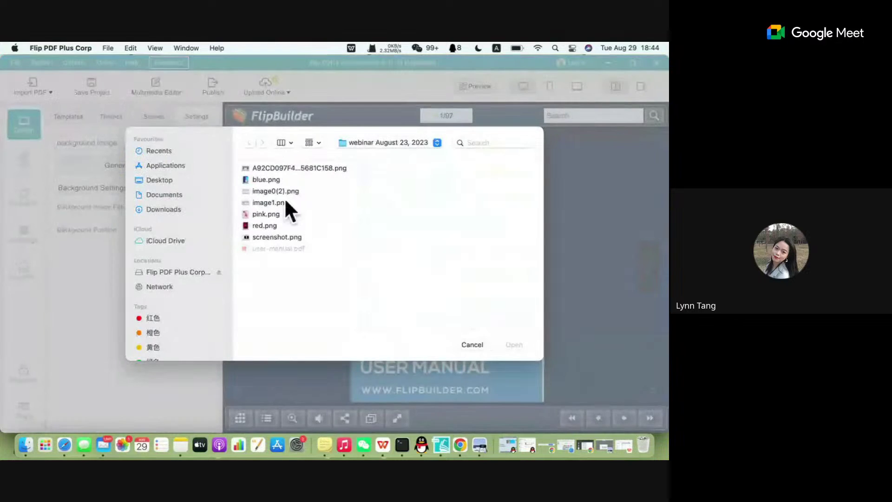
{"action": "left_click", "coordinate": [284, 214]}
{"action": "left_click", "coordinate": [281, 180]}
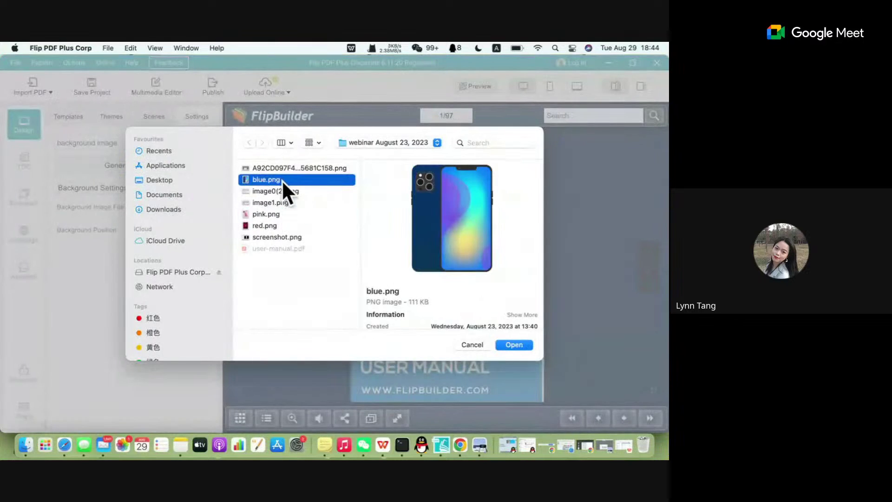
{"action": "left_click", "coordinate": [289, 168]}
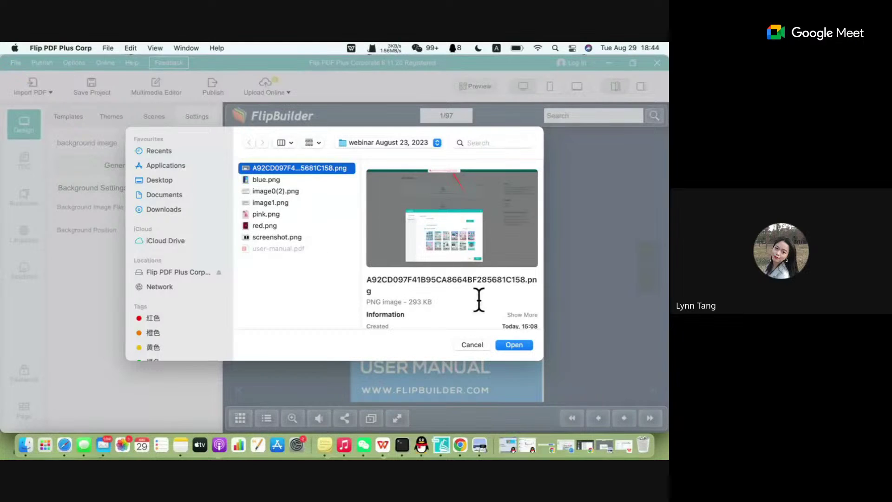
{"action": "left_click", "coordinate": [520, 342]}
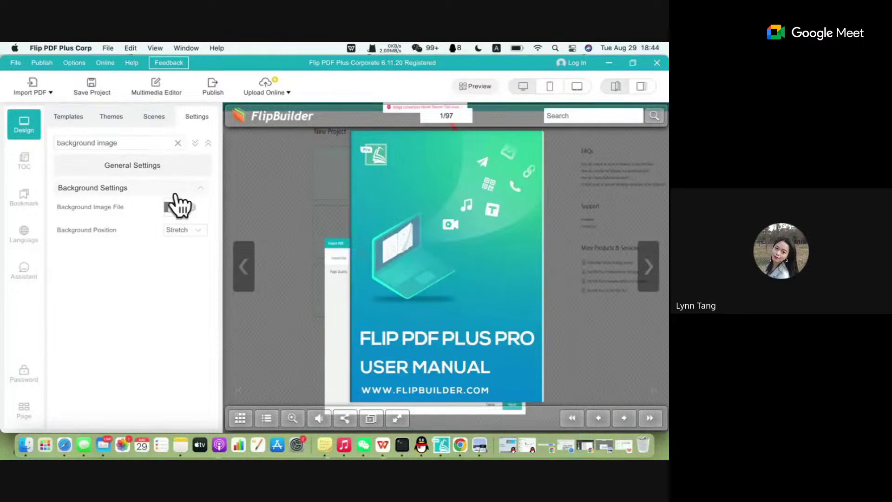
{"action": "left_click", "coordinate": [157, 117]}
Reapply the Mount theme and try the Petals Dancing, Snow, Fallen Leaves and Bubble scenes.
{"action": "left_click", "coordinate": [119, 117]}
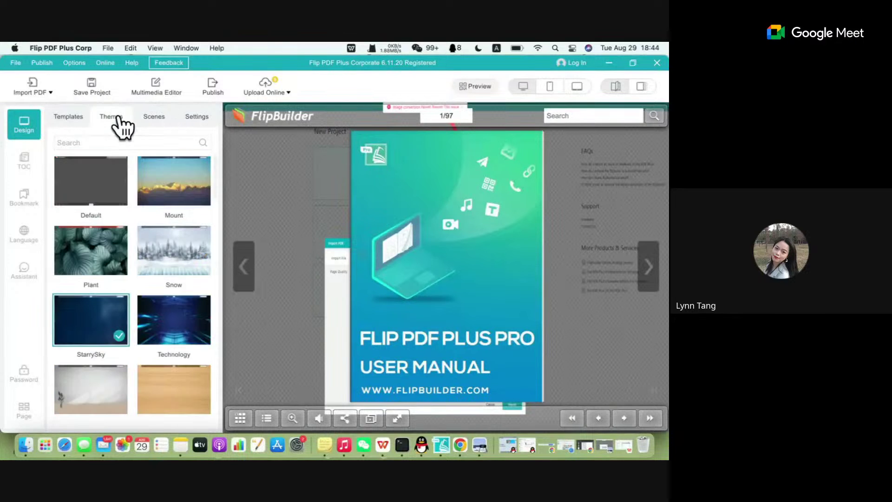
{"action": "left_click", "coordinate": [160, 168]}
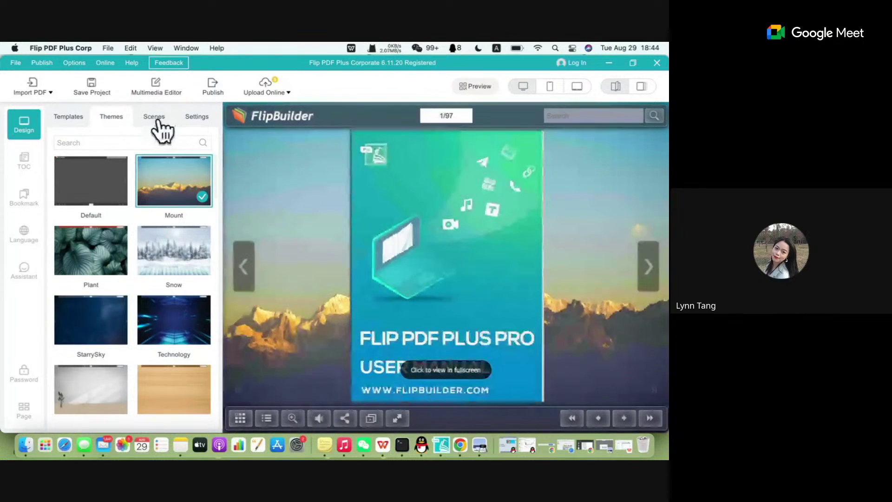
{"action": "left_click", "coordinate": [157, 121]}
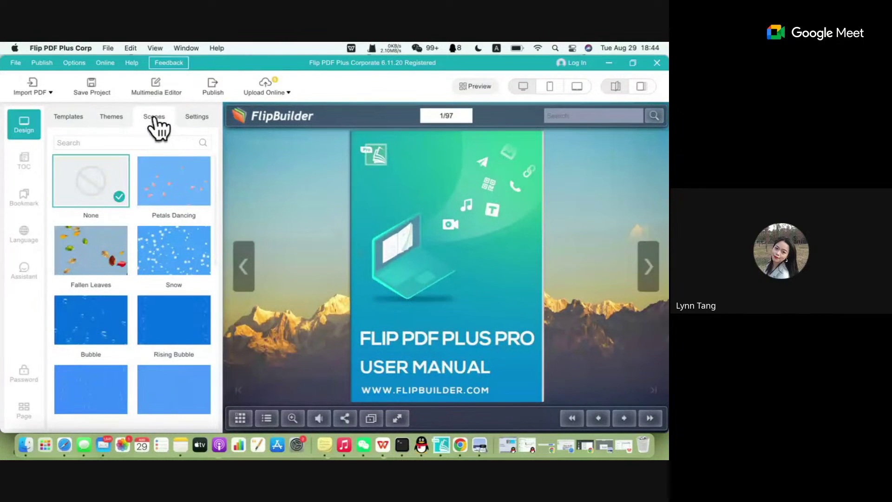
{"action": "left_click", "coordinate": [182, 189]}
{"action": "left_click", "coordinate": [186, 261]}
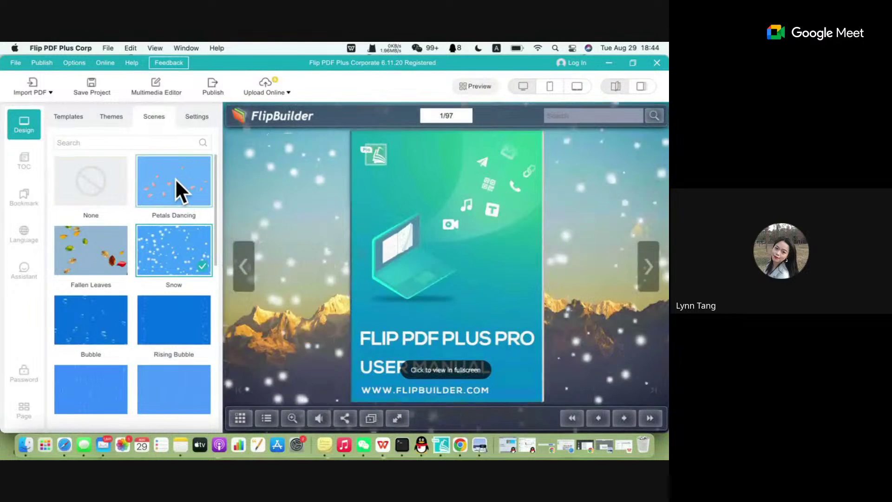
{"action": "left_click", "coordinate": [179, 272]}
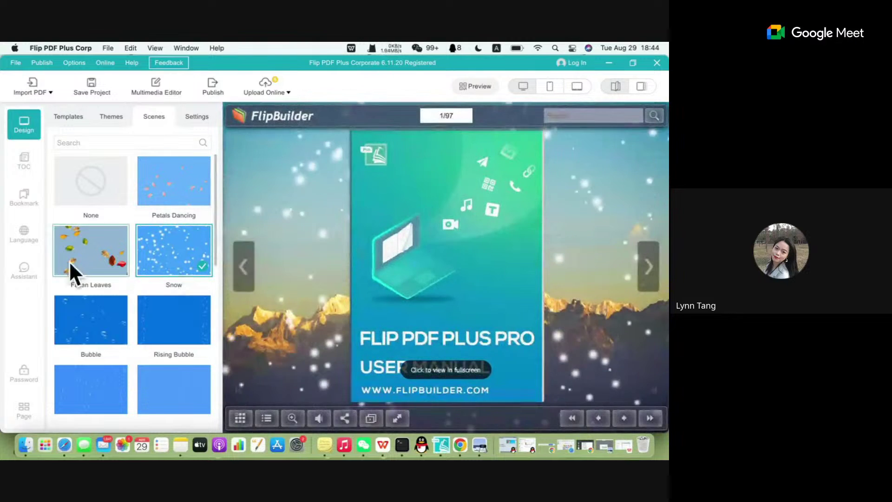
{"action": "left_click", "coordinate": [74, 250]}
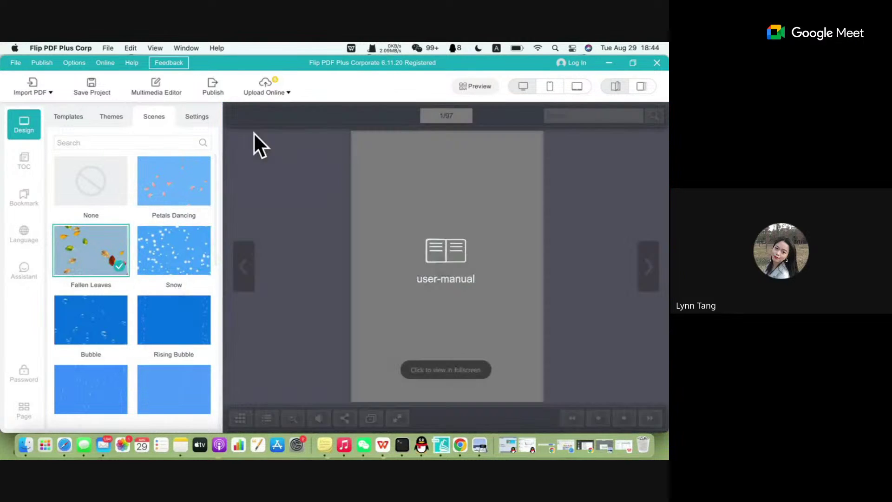
{"action": "scroll", "coordinate": [113, 371], "scroll_direction": "down", "scroll_amount": 2}
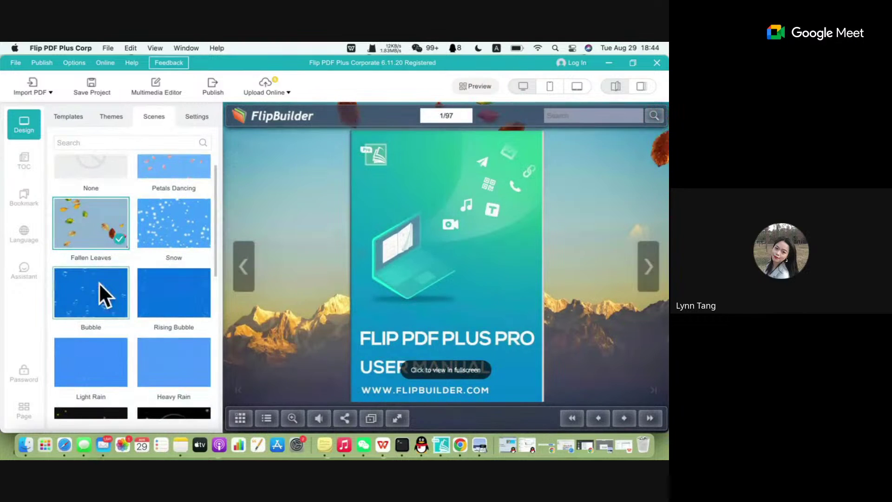
{"action": "left_click", "coordinate": [115, 285]}
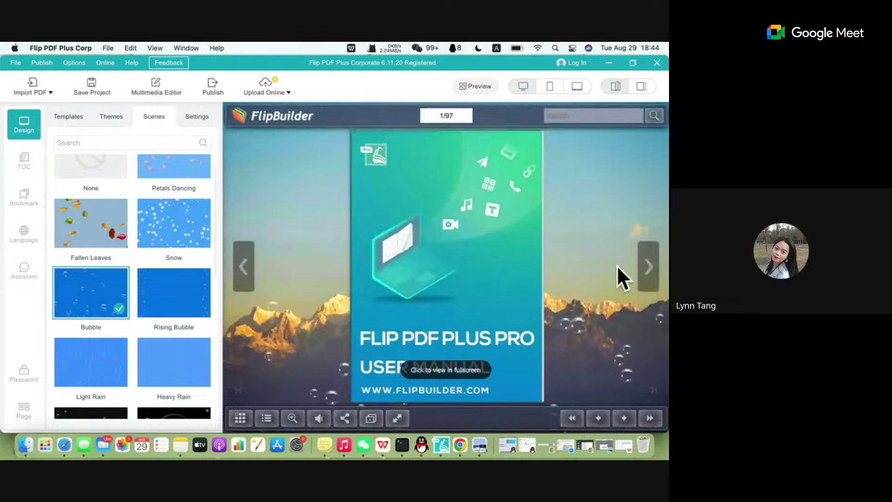
Try Rising Bubble and Light Rain, then settle on the Heavy Rain scene.
{"action": "left_click", "coordinate": [169, 294]}
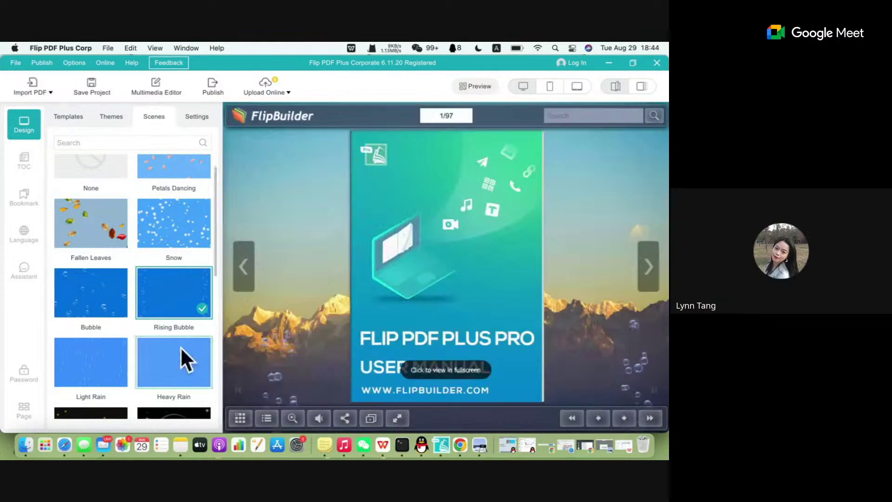
{"action": "scroll", "coordinate": [162, 346], "scroll_direction": "down", "scroll_amount": 1}
{"action": "left_click", "coordinate": [93, 324]}
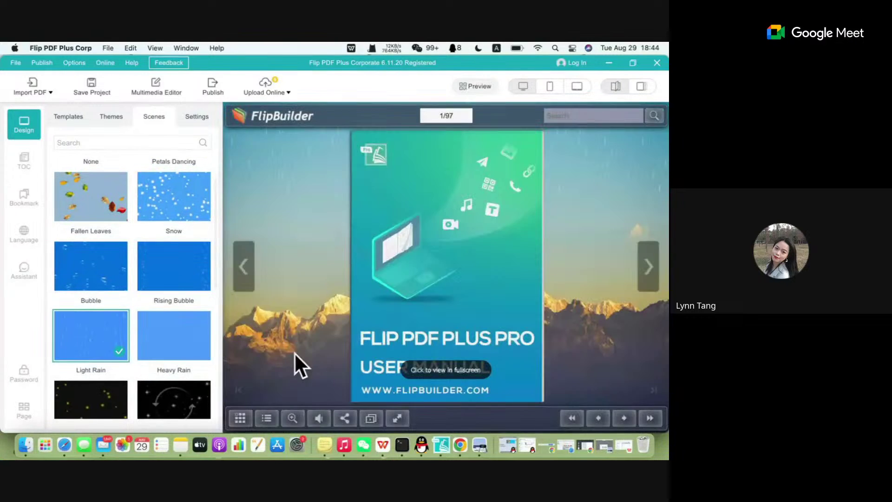
{"action": "left_click", "coordinate": [163, 339]}
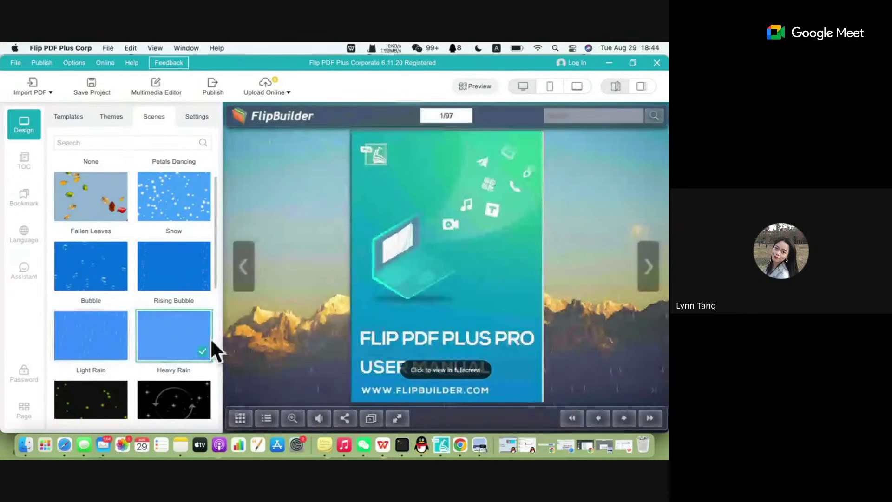
{"action": "scroll", "coordinate": [121, 317], "scroll_direction": "down", "scroll_amount": 5}
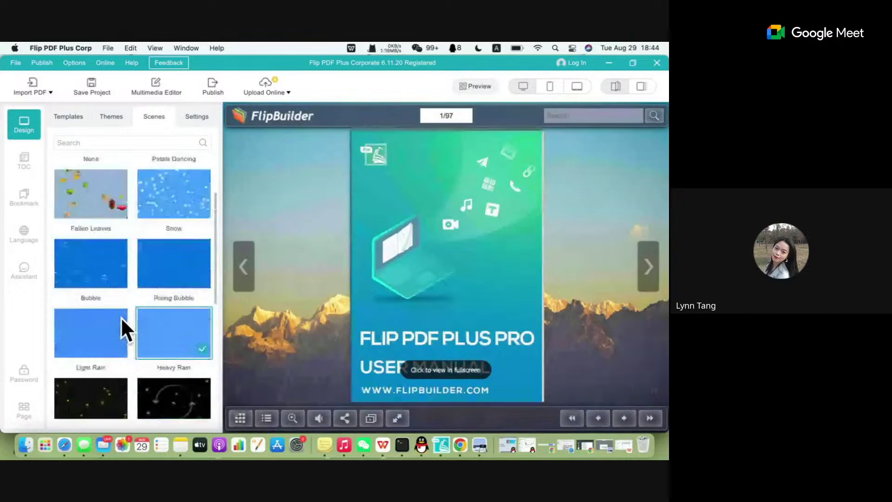
{"action": "scroll", "coordinate": [121, 317], "scroll_direction": "down", "scroll_amount": 5}
{"action": "scroll", "coordinate": [121, 317], "scroll_direction": "down", "scroll_amount": 5}
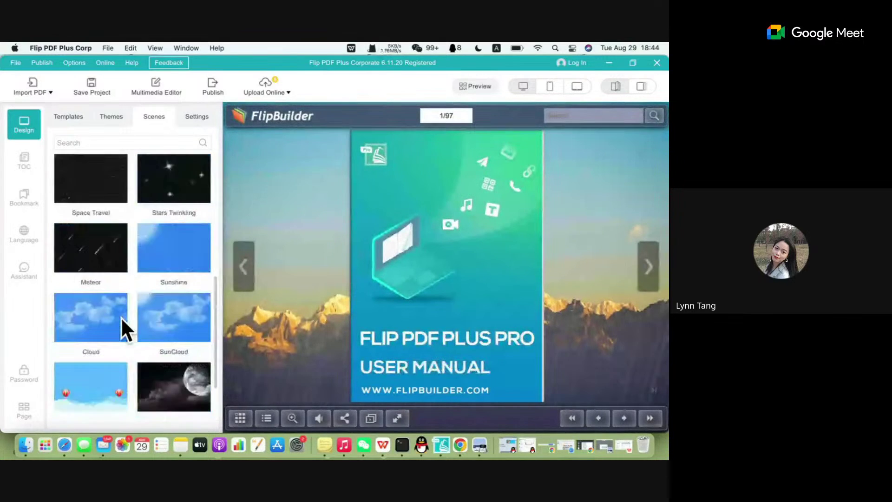
In Settings, clear the 'background image' search and expand the General Settings section.
{"action": "left_click", "coordinate": [190, 123]}
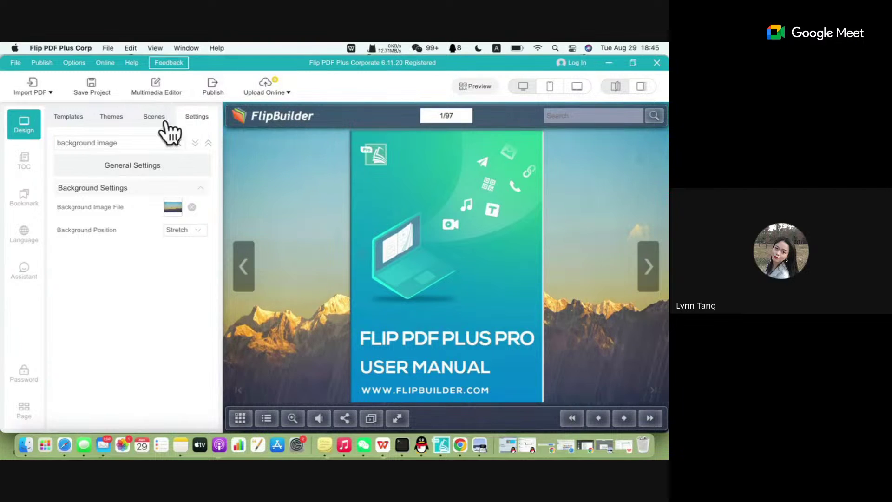
{"action": "left_click", "coordinate": [178, 143]}
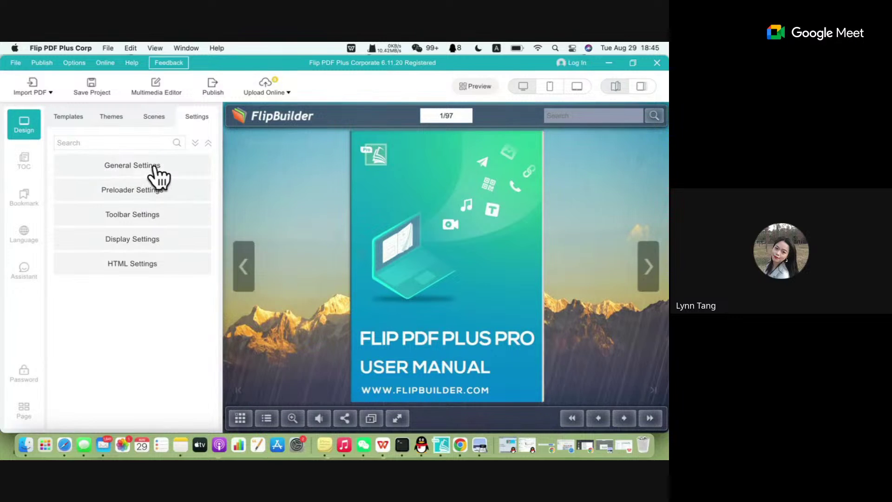
{"action": "left_click", "coordinate": [154, 168]}
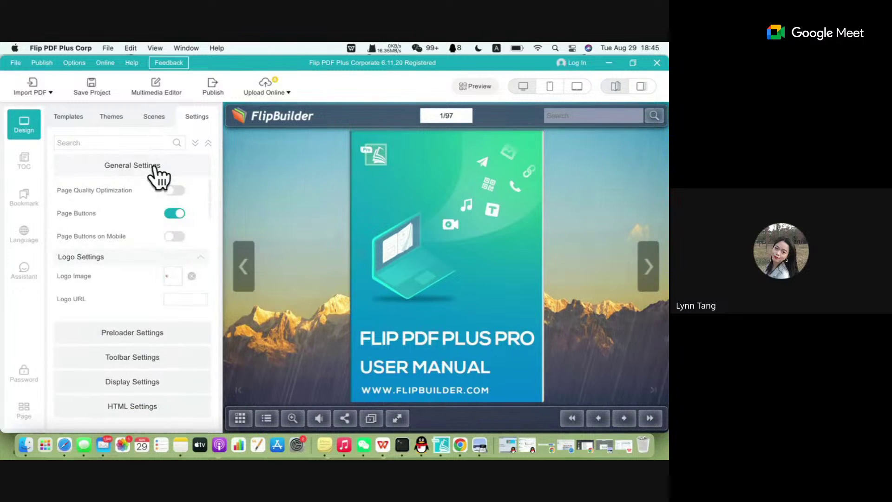
{"action": "left_click", "coordinate": [155, 168]}
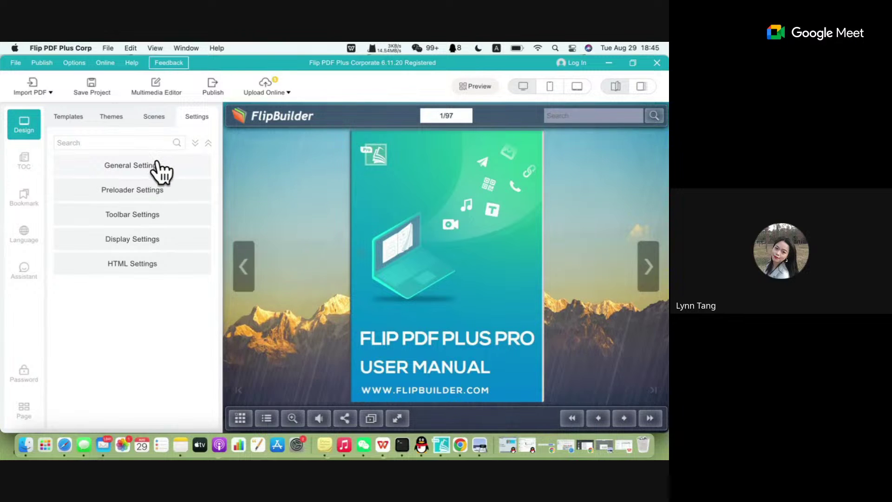
{"action": "left_click", "coordinate": [160, 168]}
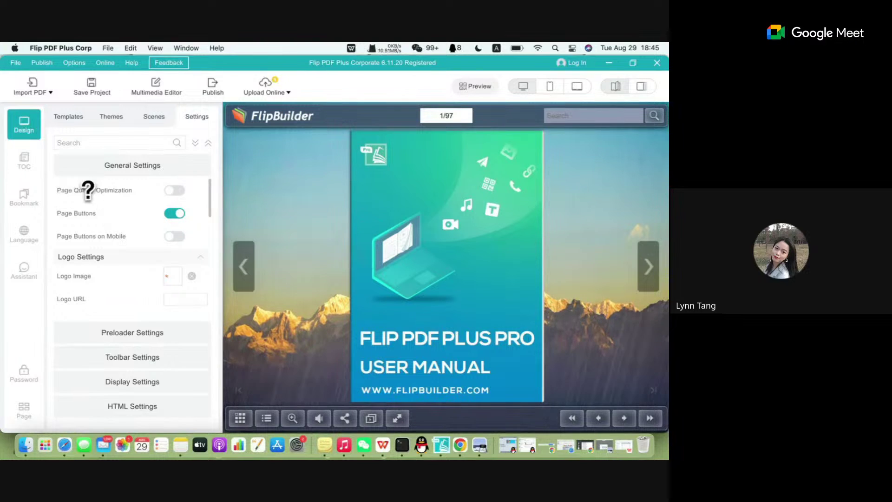
Switch on Page Quality Optimization and flip back and forth through the opening spreads.
{"action": "left_click", "coordinate": [174, 190]}
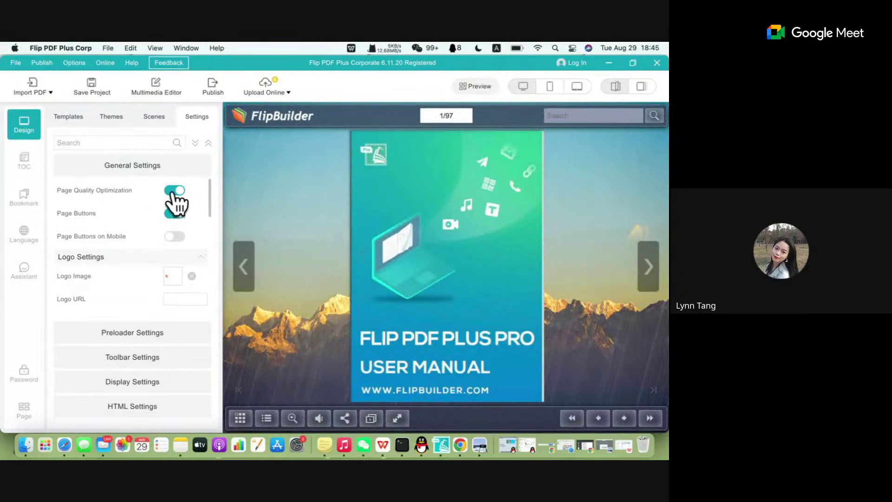
{"action": "left_click", "coordinate": [177, 191]}
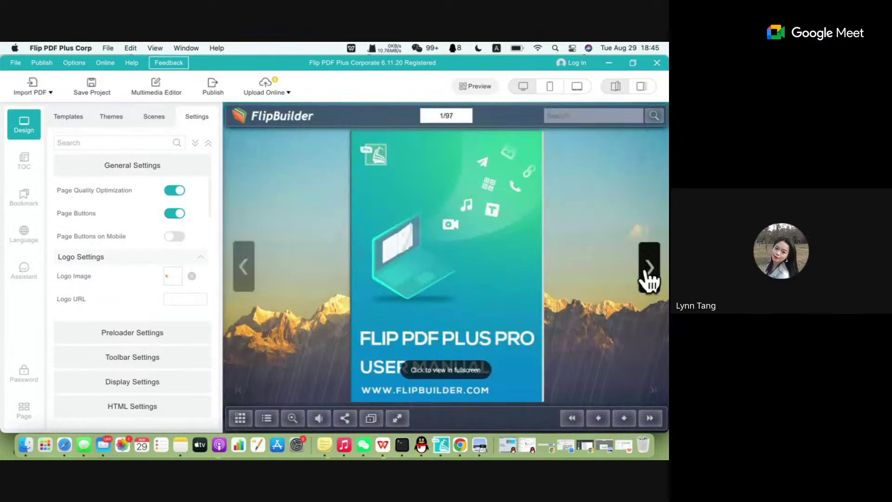
{"action": "left_click", "coordinate": [647, 268]}
{"action": "left_click", "coordinate": [650, 267]}
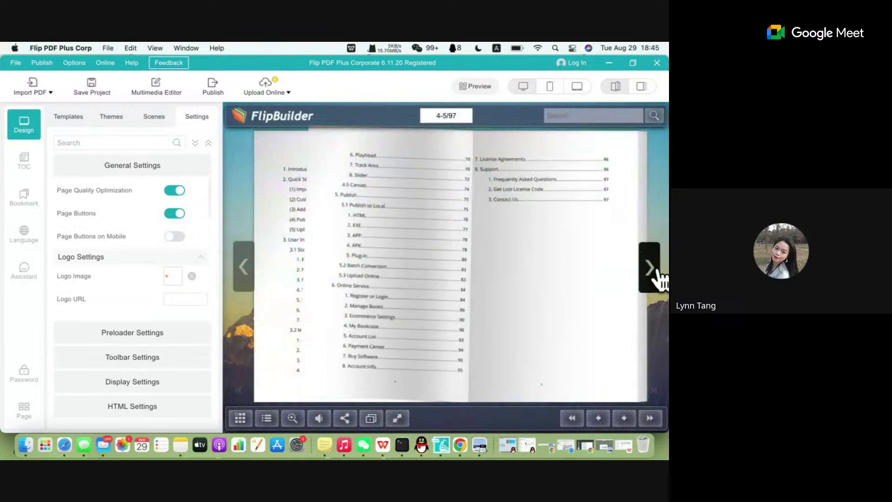
{"action": "left_click", "coordinate": [650, 269]}
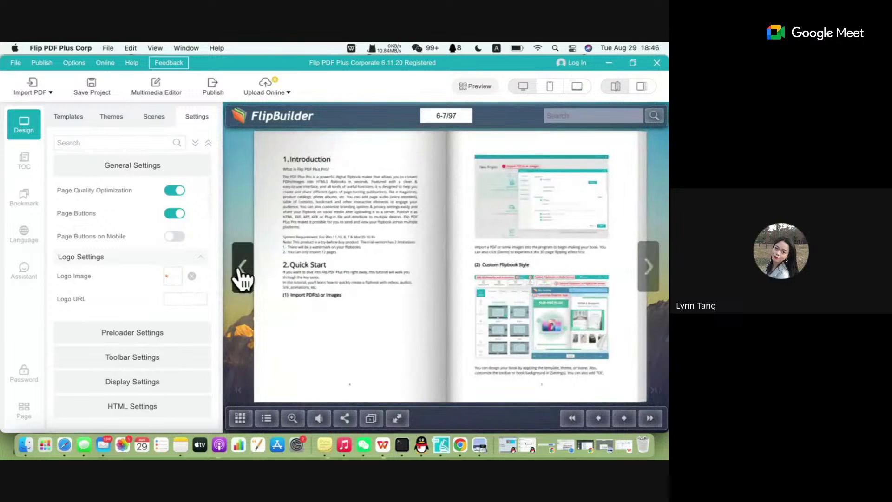
{"action": "left_click", "coordinate": [242, 275]}
{"action": "left_click", "coordinate": [650, 272]}
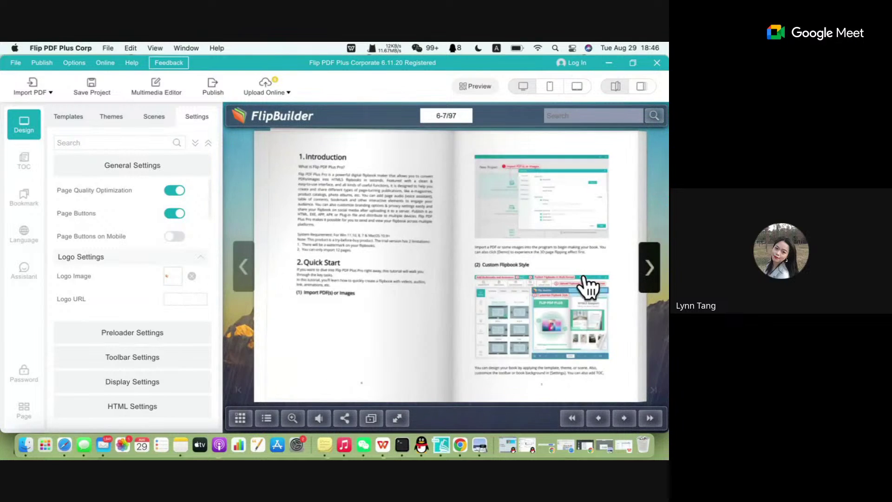
{"action": "left_click", "coordinate": [651, 268]}
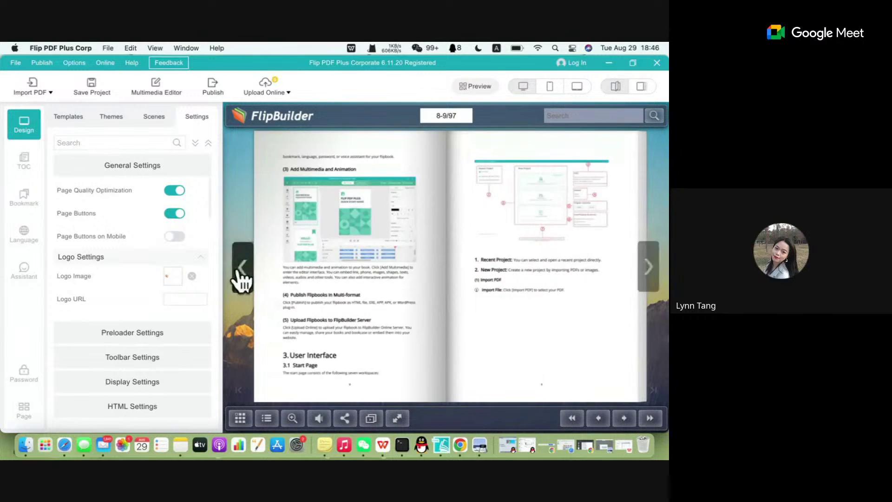
{"action": "left_click", "coordinate": [239, 277]}
Page forward through the manual preview to pages 18-19.
{"action": "left_click", "coordinate": [656, 273]}
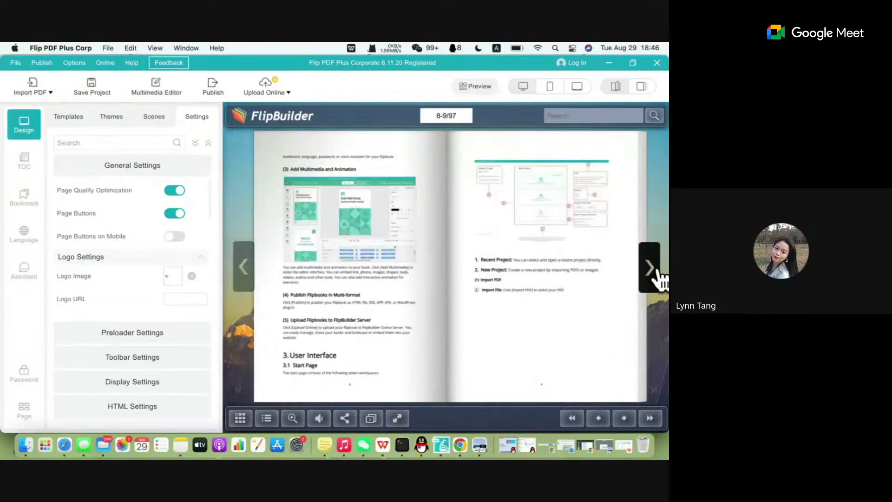
{"action": "left_click", "coordinate": [658, 274]}
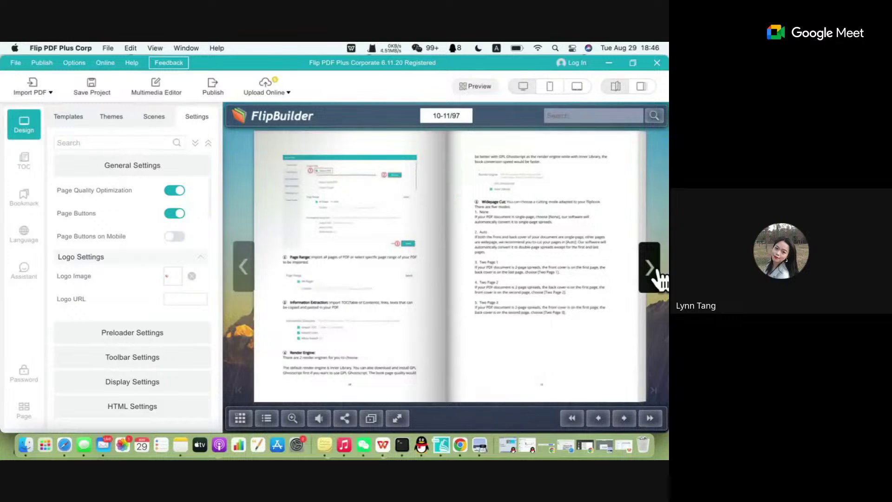
{"action": "left_click", "coordinate": [659, 277]}
{"action": "left_click", "coordinate": [658, 277]}
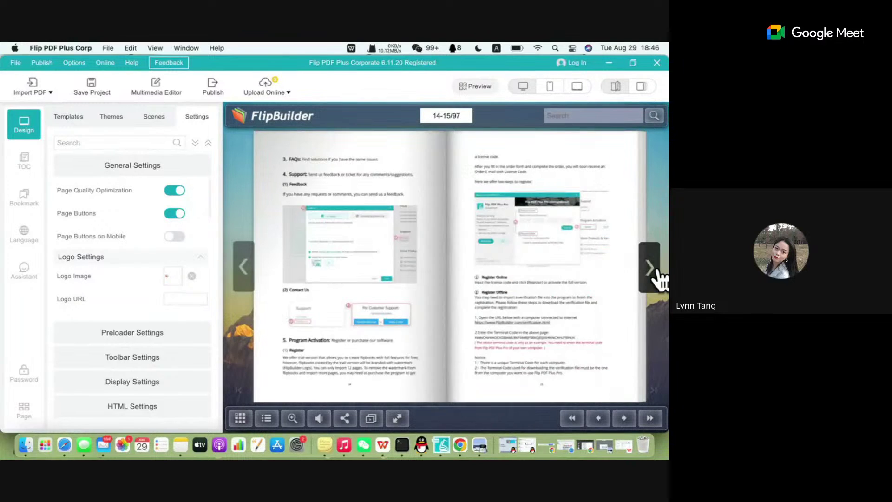
{"action": "left_click", "coordinate": [659, 277]}
{"action": "left_click", "coordinate": [659, 278]}
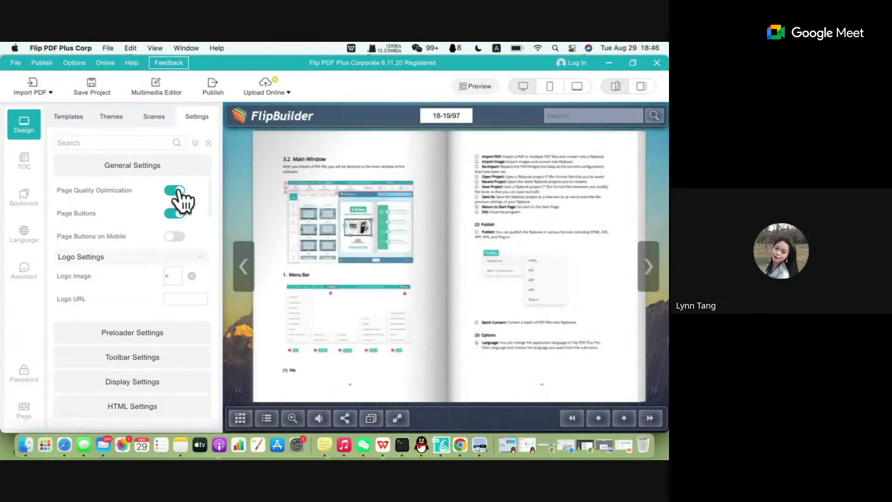
{"action": "mouse_move", "coordinate": [106, 188]}
Turn off Page Quality Optimization and Page Buttons, enable Page Buttons on Mobile, and preview on a phone.
{"action": "left_click", "coordinate": [173, 191]}
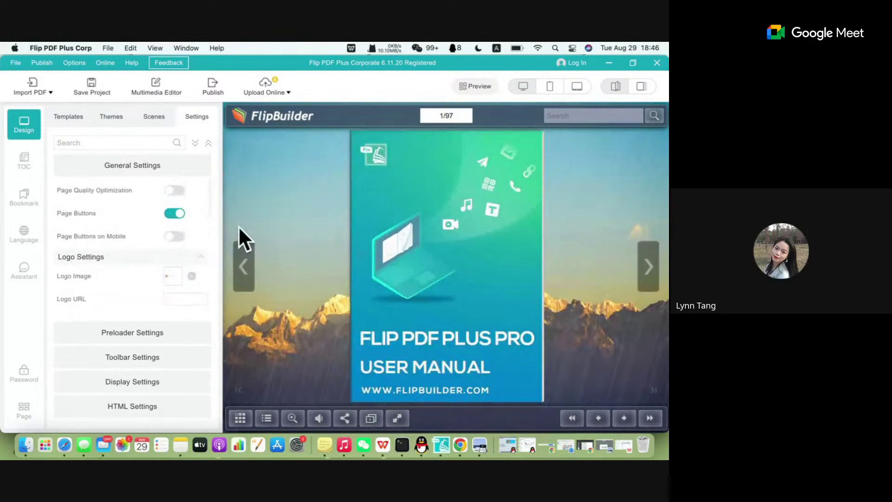
{"action": "left_click", "coordinate": [175, 216]}
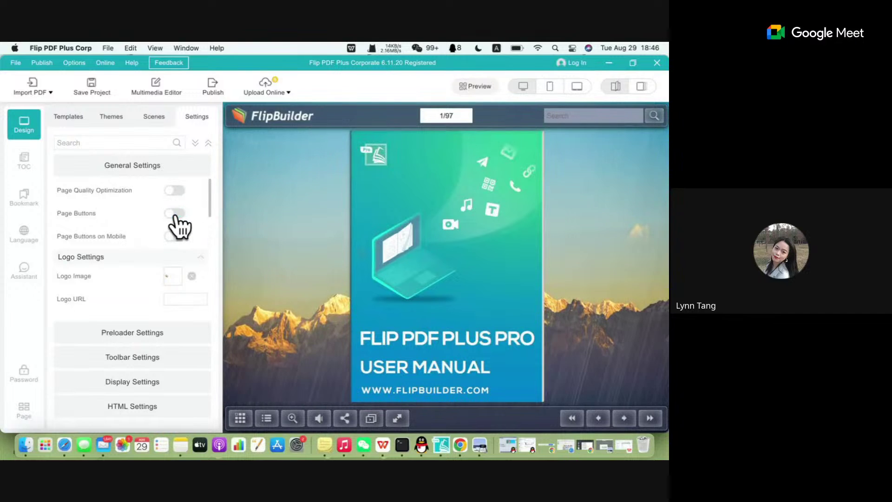
{"action": "left_click", "coordinate": [174, 214]}
{"action": "left_click", "coordinate": [172, 212]}
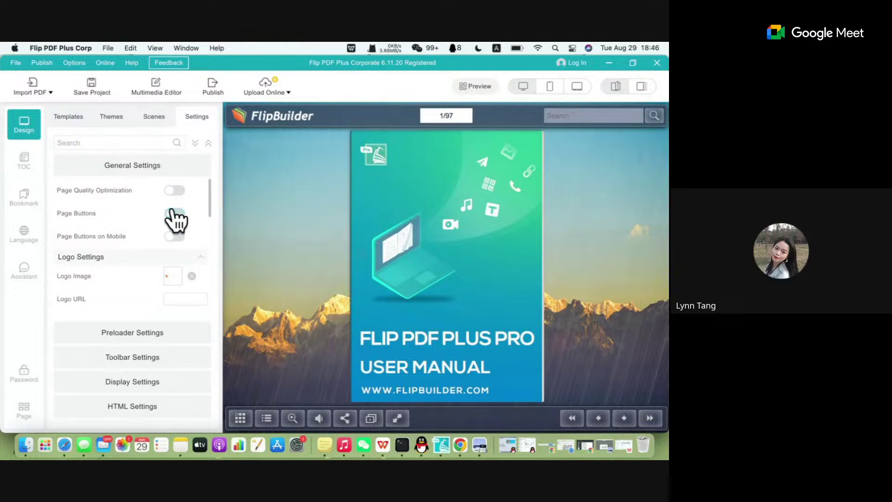
{"action": "left_click", "coordinate": [174, 215]}
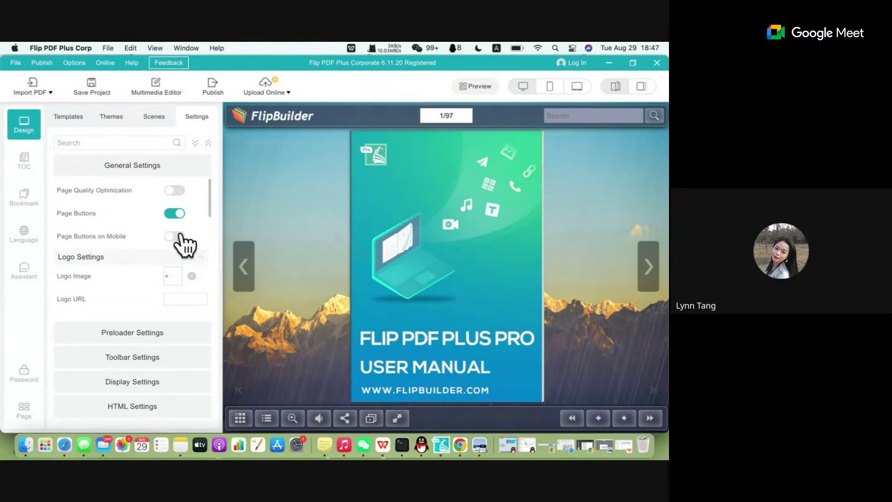
{"action": "left_click", "coordinate": [174, 214]}
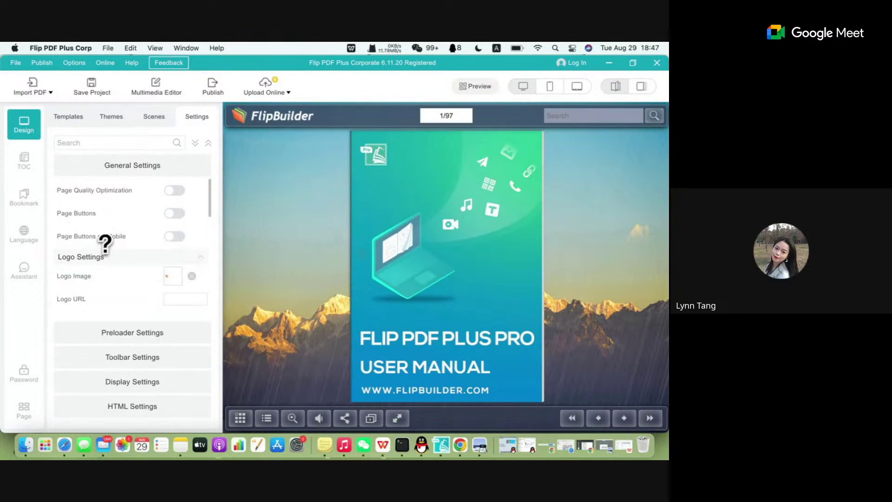
{"action": "left_click", "coordinate": [173, 237]}
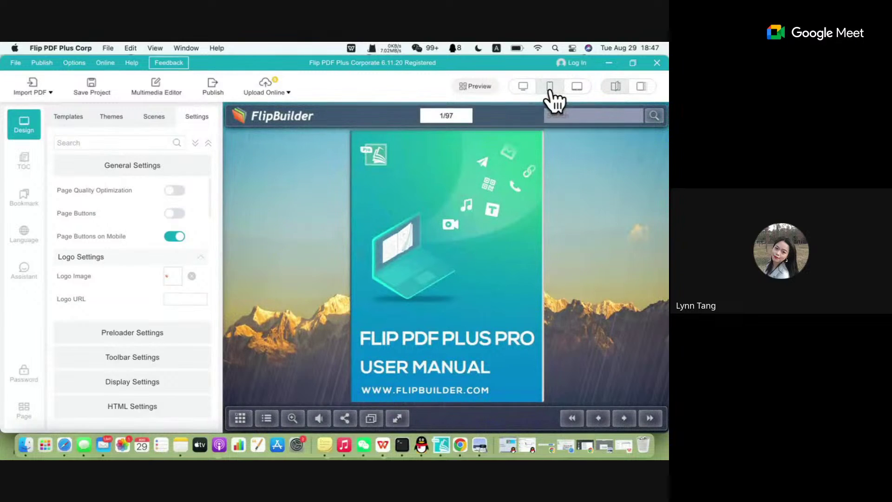
{"action": "left_click", "coordinate": [549, 86]}
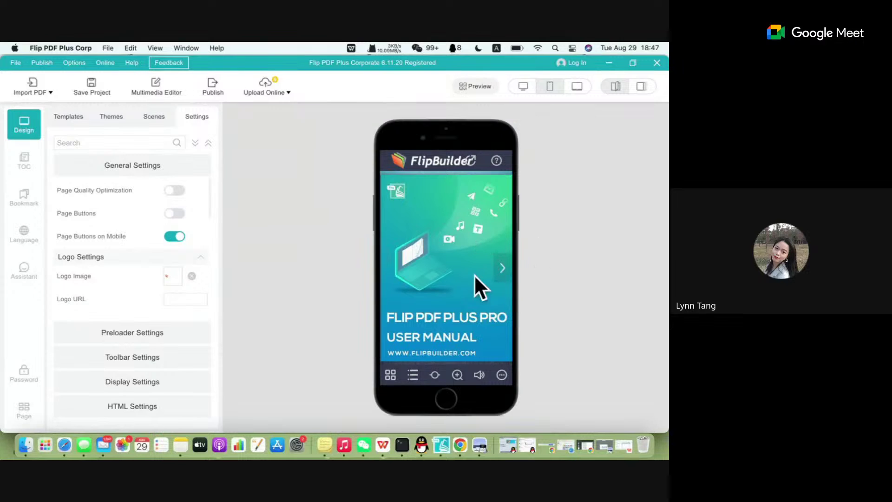
Return to the desktop preview, switch Page Buttons on Mobile back off and apply the Default theme.
{"action": "left_click", "coordinate": [523, 87]}
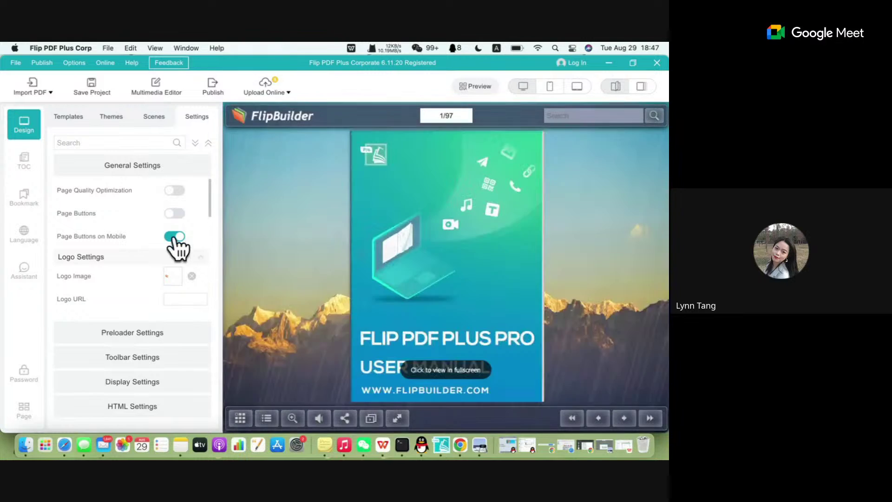
{"action": "left_click", "coordinate": [175, 236]}
{"action": "left_click", "coordinate": [107, 132]}
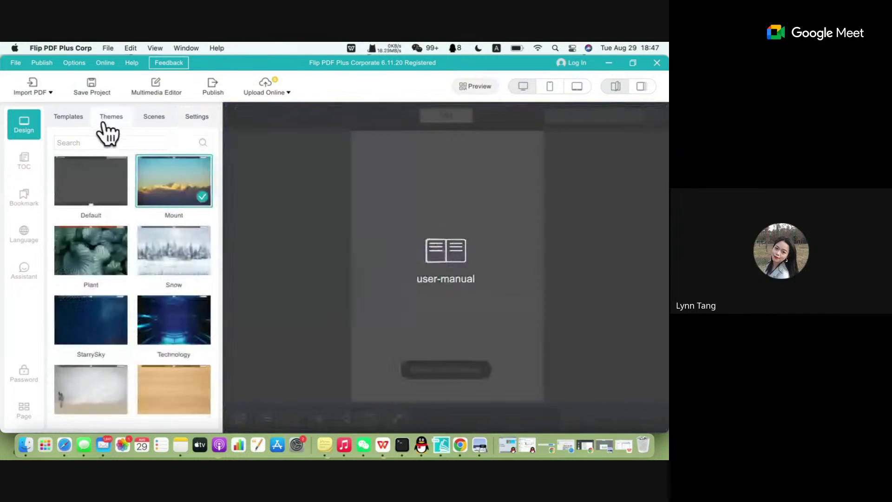
{"action": "left_click", "coordinate": [94, 200]}
{"action": "left_click", "coordinate": [194, 121]}
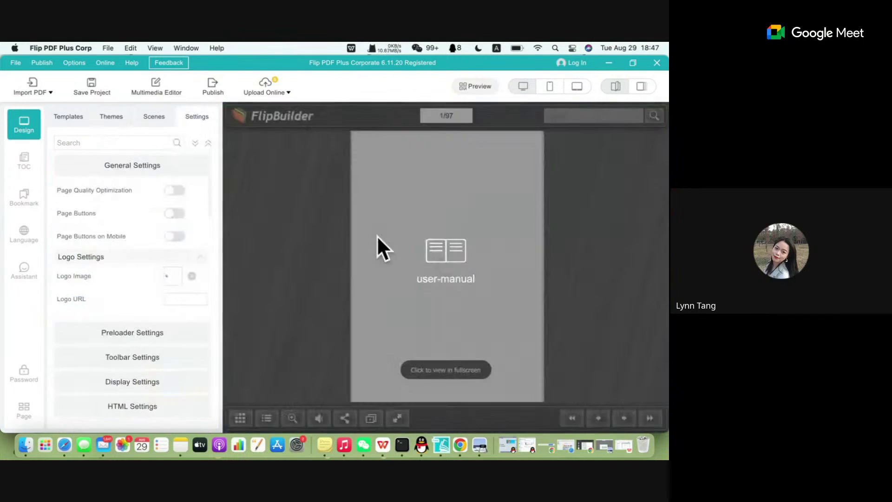
{"action": "scroll", "coordinate": [92, 299], "scroll_direction": "down", "scroll_amount": 2}
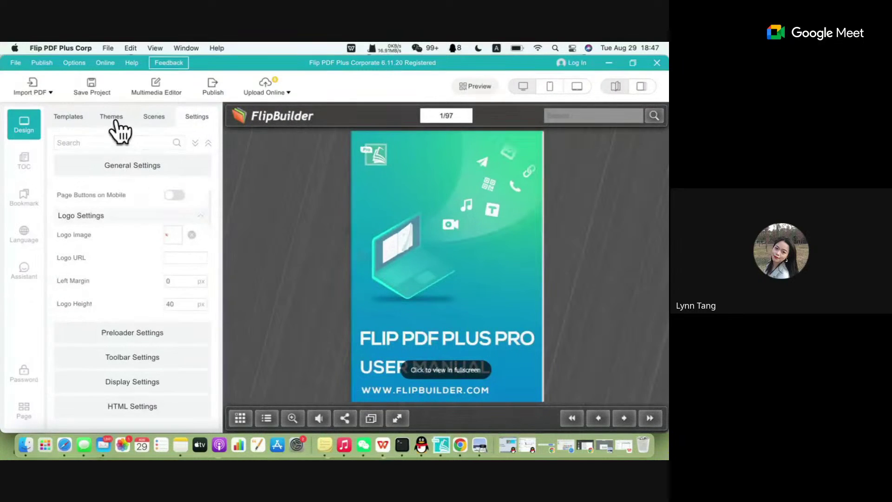
Set the background scene to None and go back to the design settings.
{"action": "left_click", "coordinate": [153, 118]}
{"action": "left_click", "coordinate": [119, 179]}
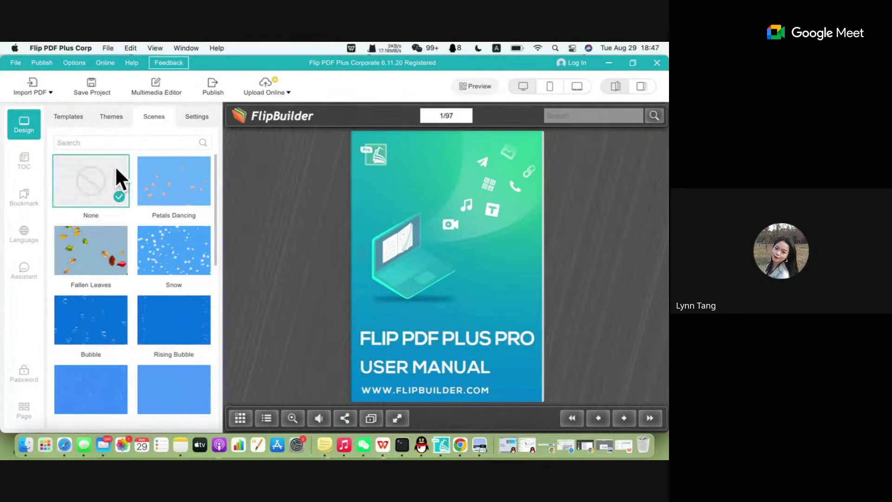
{"action": "left_click", "coordinate": [199, 122]}
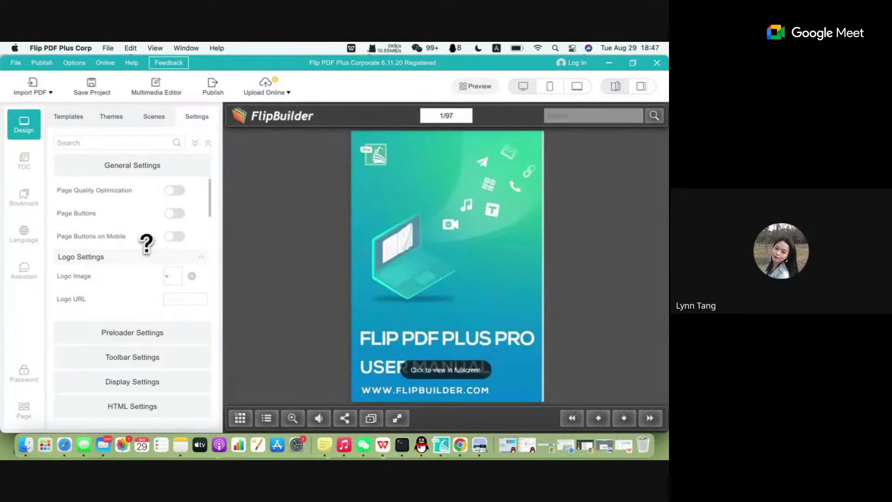
{"action": "scroll", "coordinate": [146, 239], "scroll_direction": "down", "scroll_amount": 3}
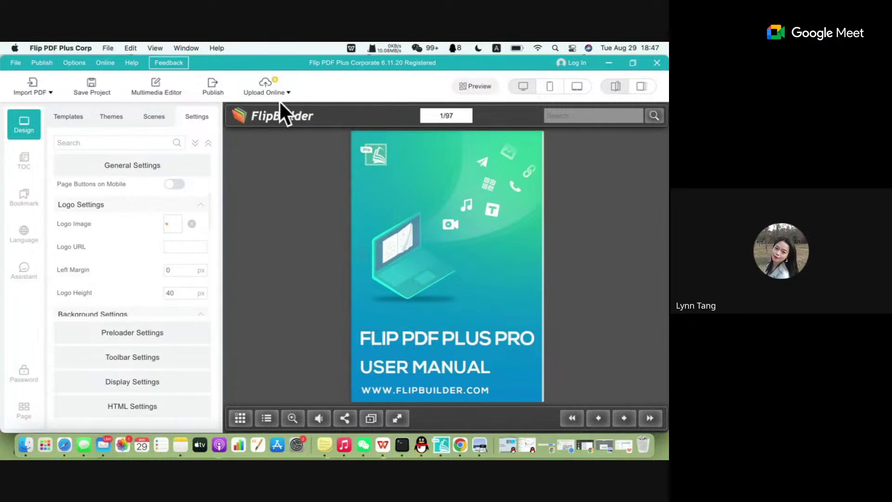
Set the logo image to red.png after briefly trying pink.png.
{"action": "left_click", "coordinate": [191, 225]}
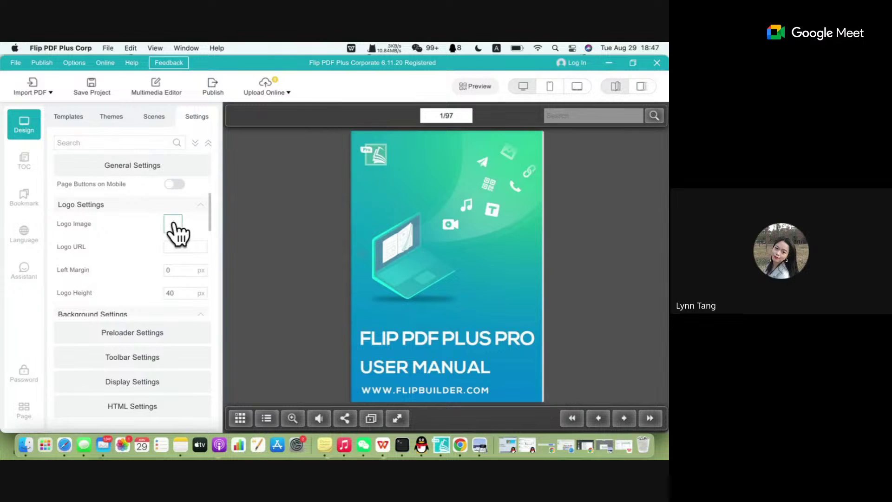
{"action": "left_click", "coordinate": [173, 223]}
{"action": "left_click", "coordinate": [267, 213]}
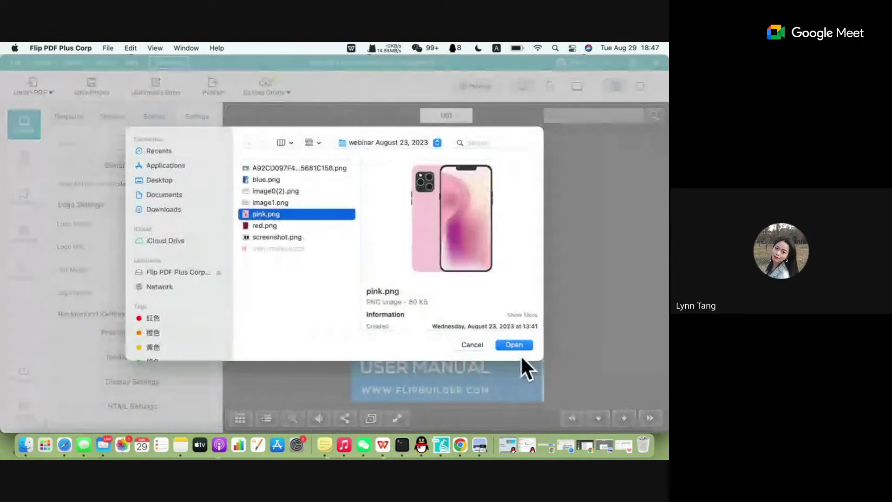
{"action": "left_click", "coordinate": [514, 344]}
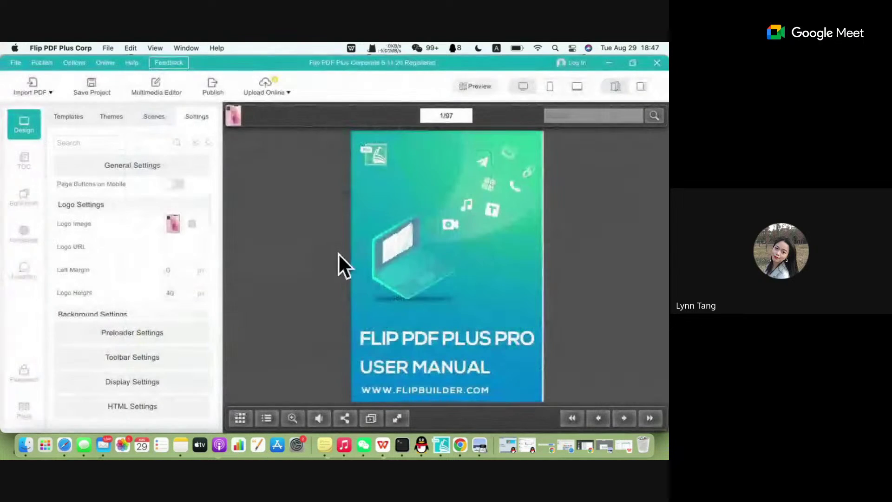
{"action": "left_click", "coordinate": [192, 224]}
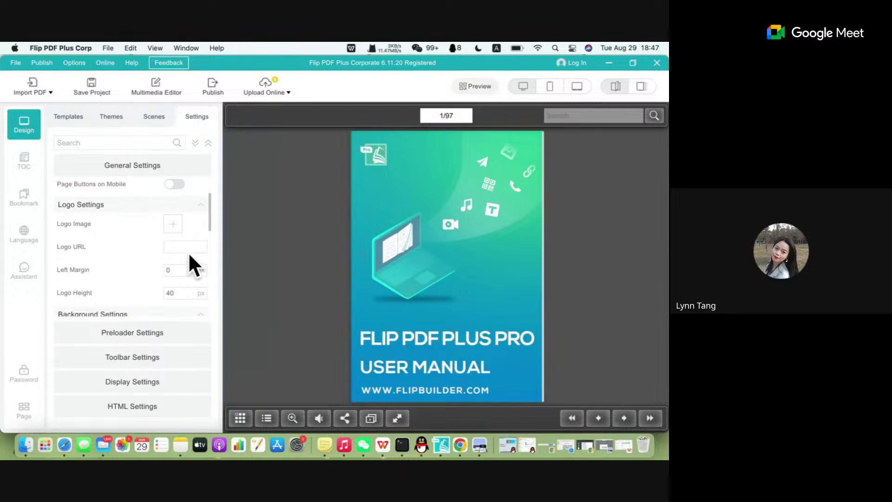
{"action": "left_click", "coordinate": [173, 225]}
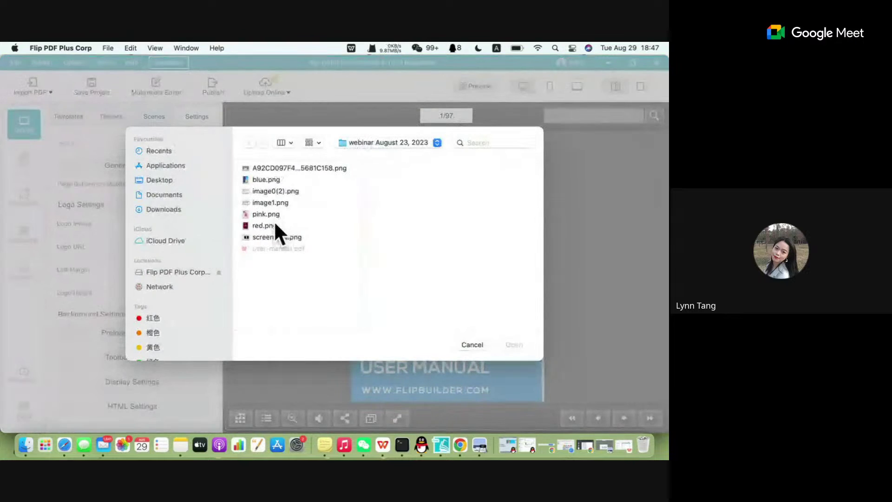
{"action": "left_click", "coordinate": [275, 224]}
{"action": "left_click", "coordinate": [509, 345]}
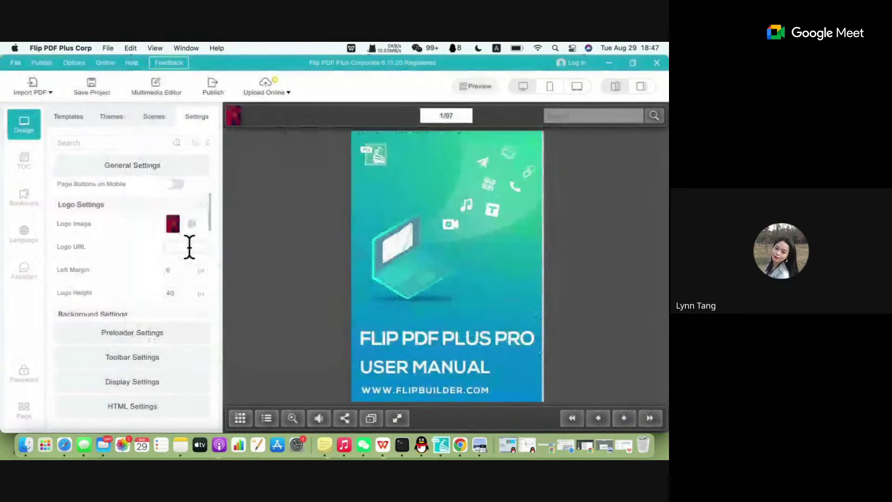
{"action": "left_click", "coordinate": [188, 247]}
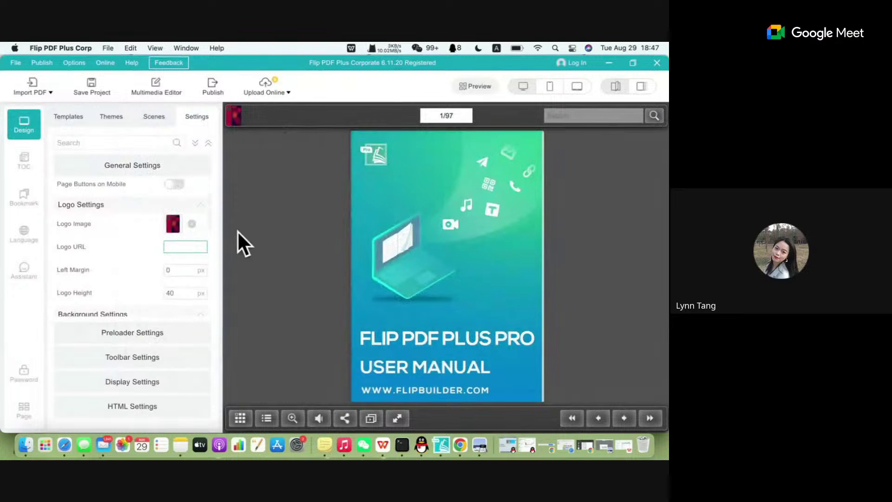
Copy the flipbuilder.com address from Chrome's FlipBuilder tab and return to Flip PDF Plus.
{"action": "left_click", "coordinate": [460, 446]}
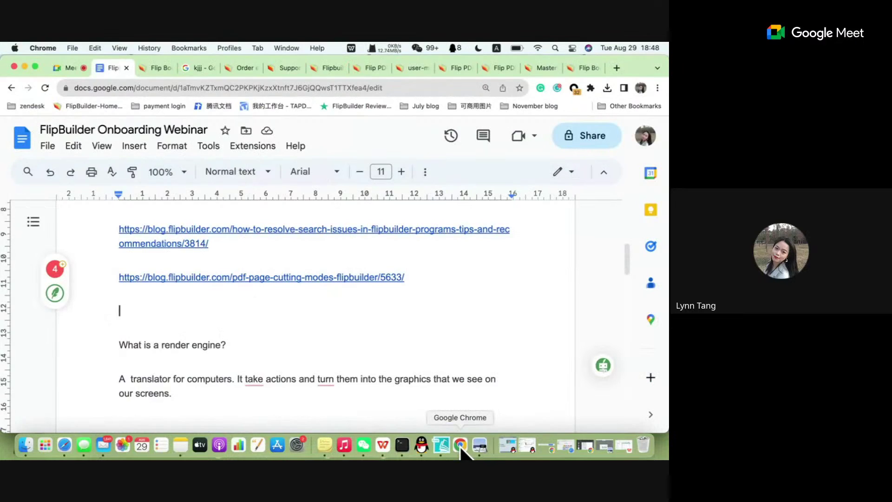
{"action": "left_click", "coordinate": [580, 68]}
{"action": "left_click", "coordinate": [196, 87]}
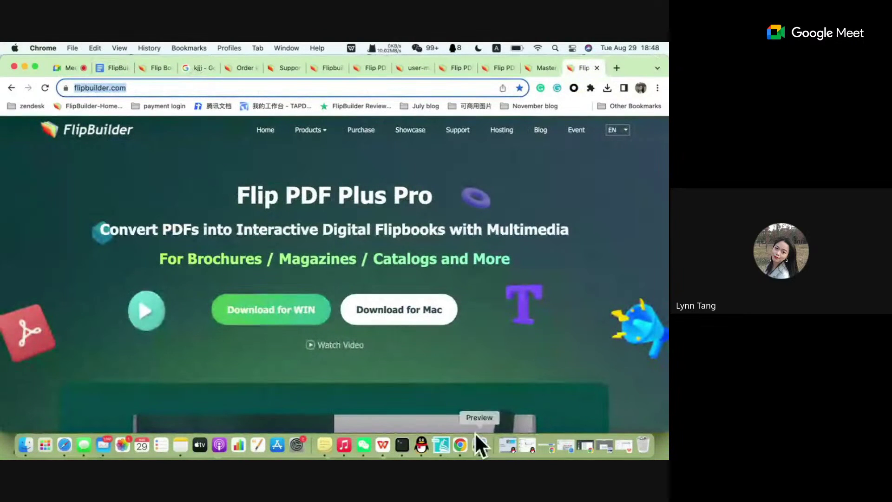
{"action": "left_click", "coordinate": [441, 446]}
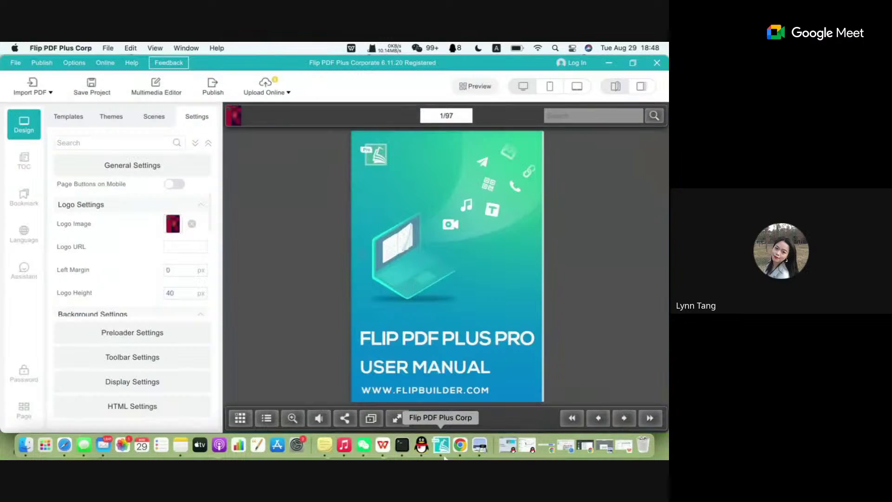
Paste the FlipBuilder website address as the Logo URL, then test it by clicking the logo in the preview.
{"action": "key", "text": "super+v"}
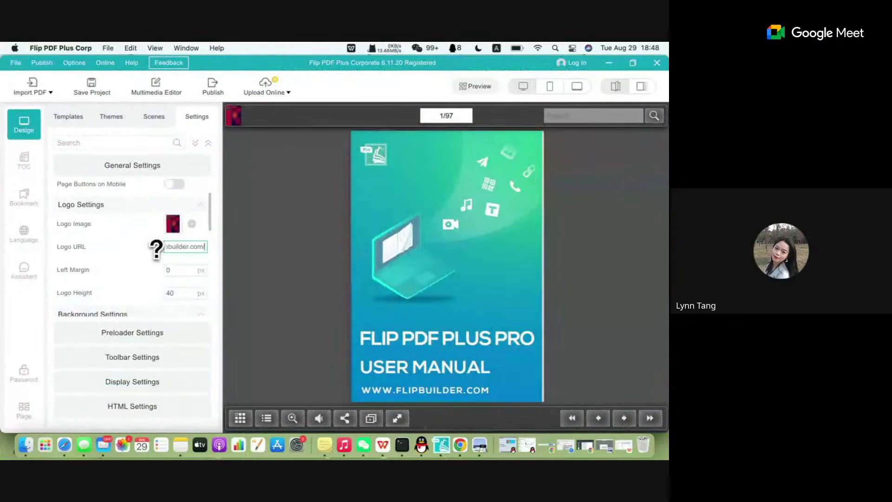
{"action": "left_click", "coordinate": [137, 250]}
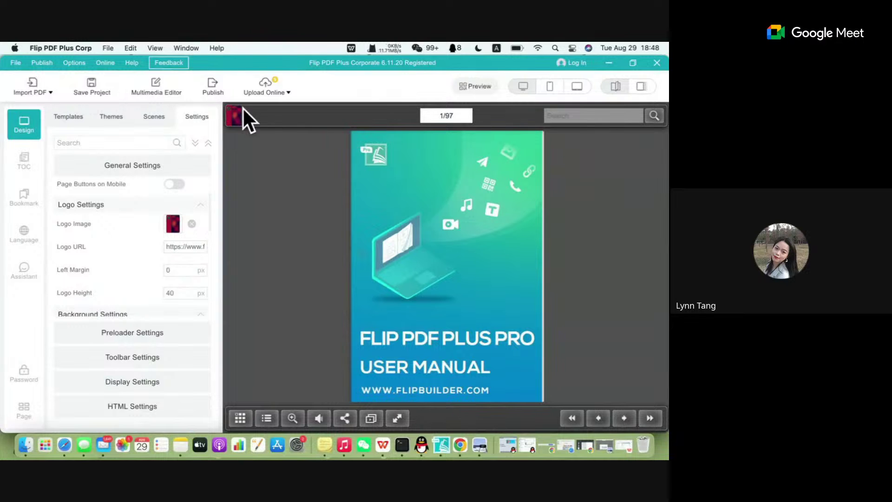
{"action": "left_click", "coordinate": [235, 119]}
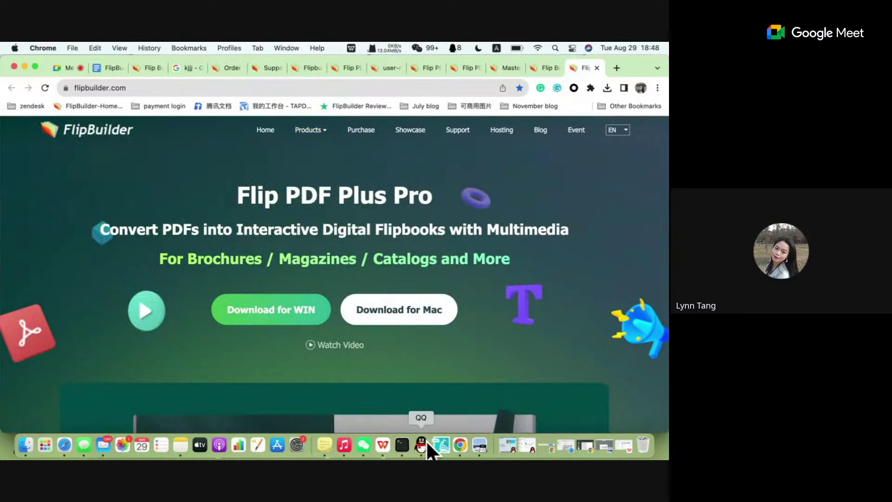
{"action": "left_click", "coordinate": [441, 445]}
{"action": "scroll", "coordinate": [149, 285], "scroll_direction": "down", "scroll_amount": 5}
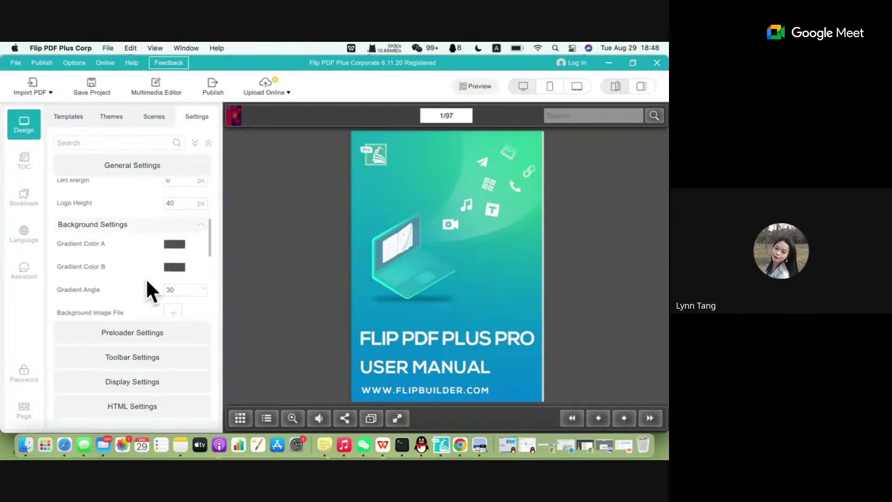
{"action": "scroll", "coordinate": [145, 281], "scroll_direction": "down", "scroll_amount": 1}
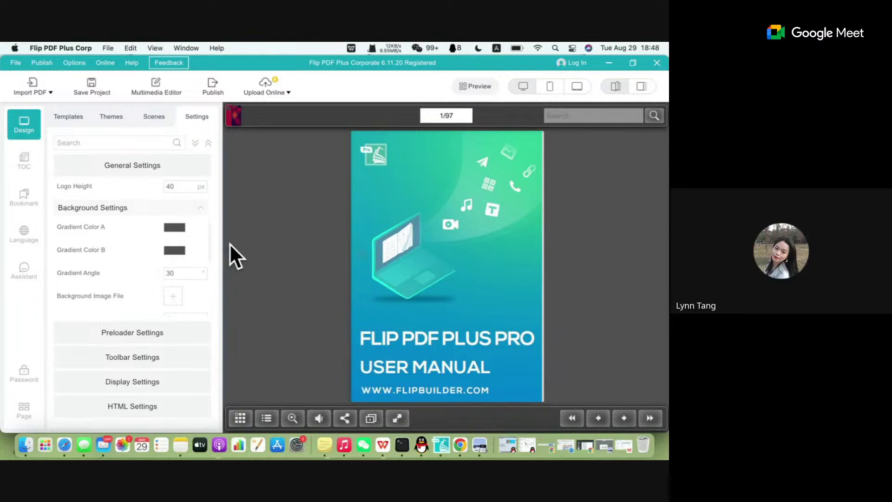
{"action": "scroll", "coordinate": [179, 298], "scroll_direction": "down", "scroll_amount": 1}
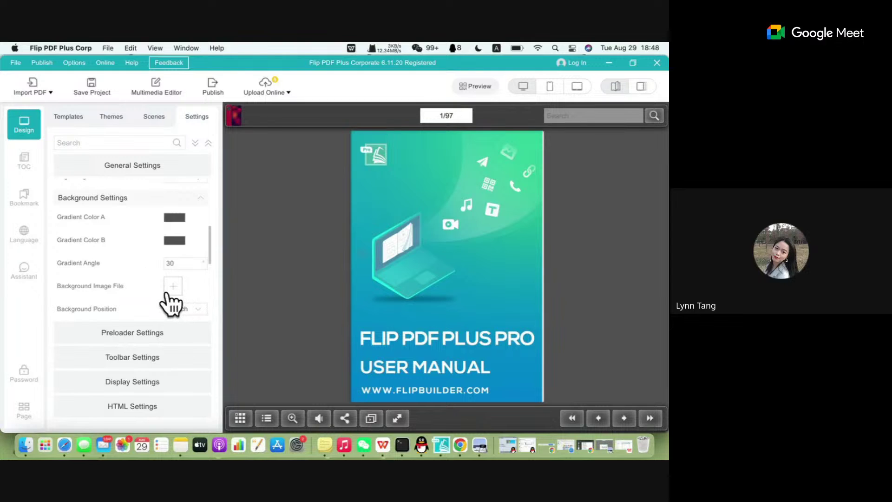
Try a PNG as the background image, then clear Background Image File so none is used.
{"action": "left_click", "coordinate": [174, 286]}
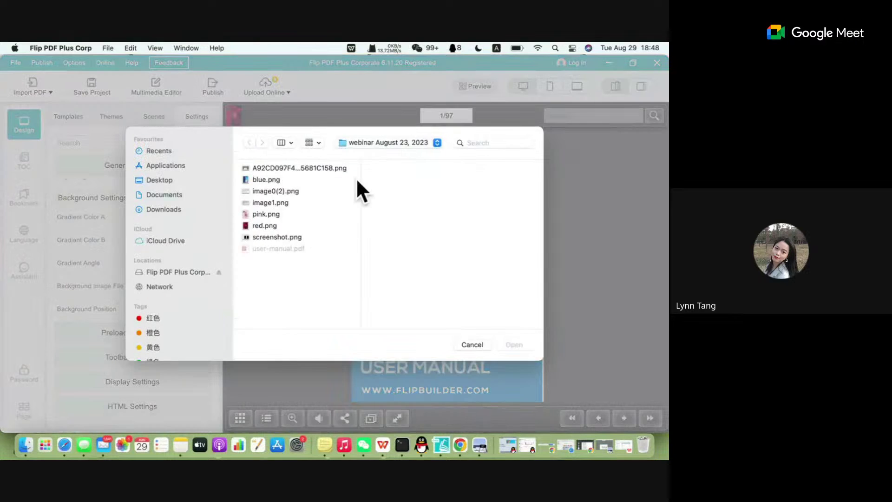
{"action": "left_click", "coordinate": [274, 180]}
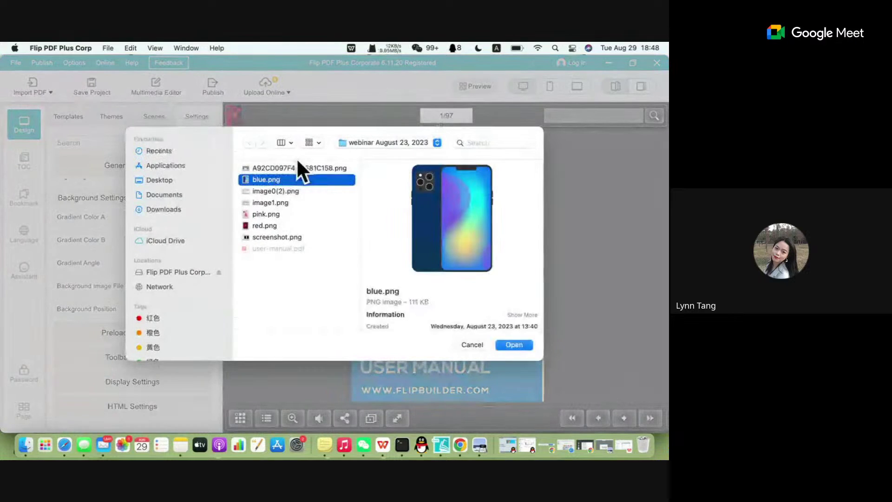
{"action": "left_click", "coordinate": [297, 168]}
{"action": "left_click", "coordinate": [517, 343]}
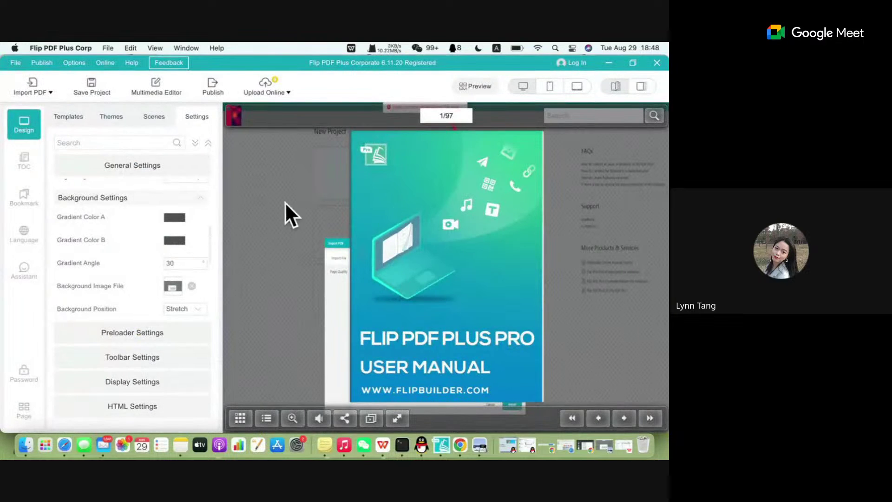
{"action": "left_click", "coordinate": [191, 286]}
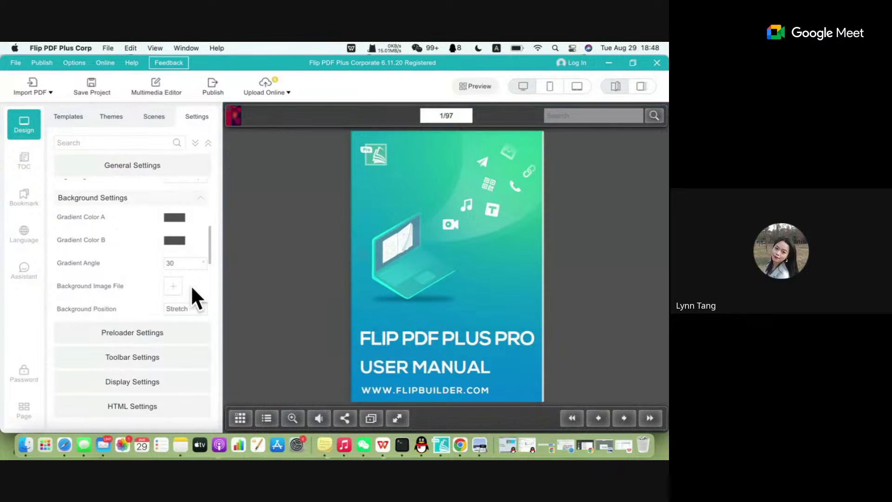
Set Gradient Color A to red and Gradient Color B to dark green (#407327).
{"action": "left_click", "coordinate": [175, 218]}
{"action": "left_click", "coordinate": [195, 251]}
{"action": "left_click", "coordinate": [237, 333]}
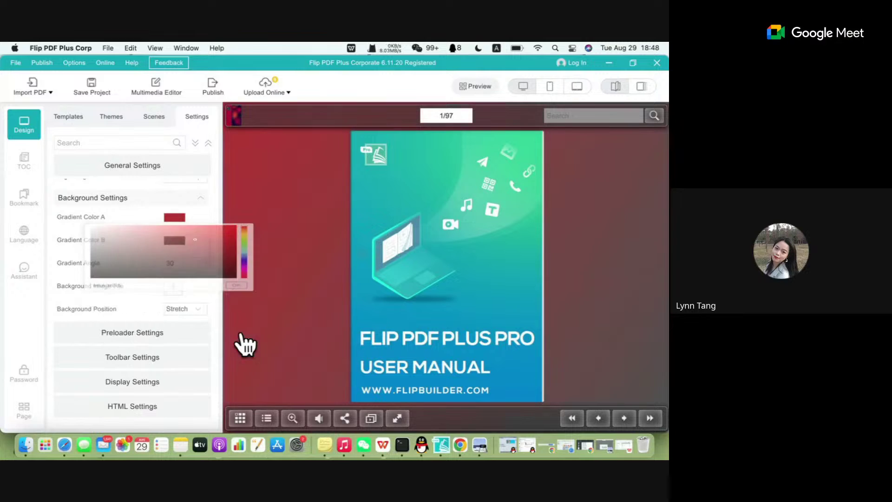
{"action": "left_click", "coordinate": [175, 243]}
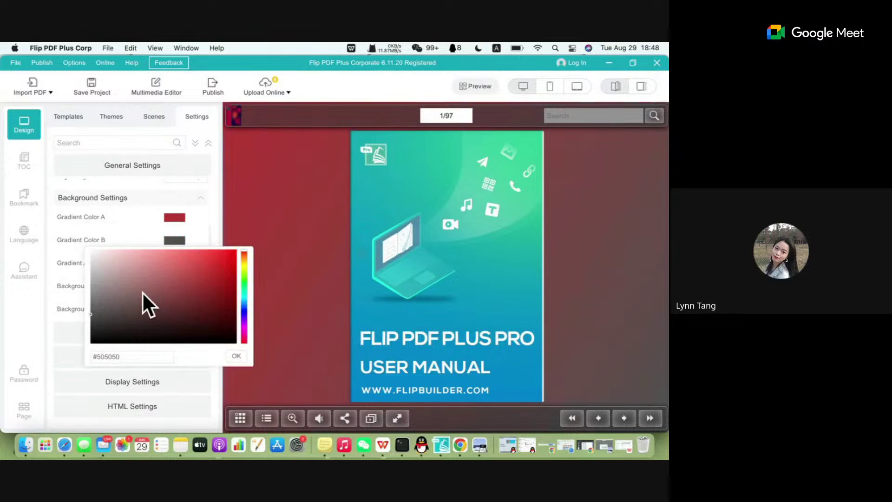
{"action": "left_click", "coordinate": [126, 280]}
{"action": "left_click", "coordinate": [244, 276]}
{"action": "left_click", "coordinate": [186, 301]}
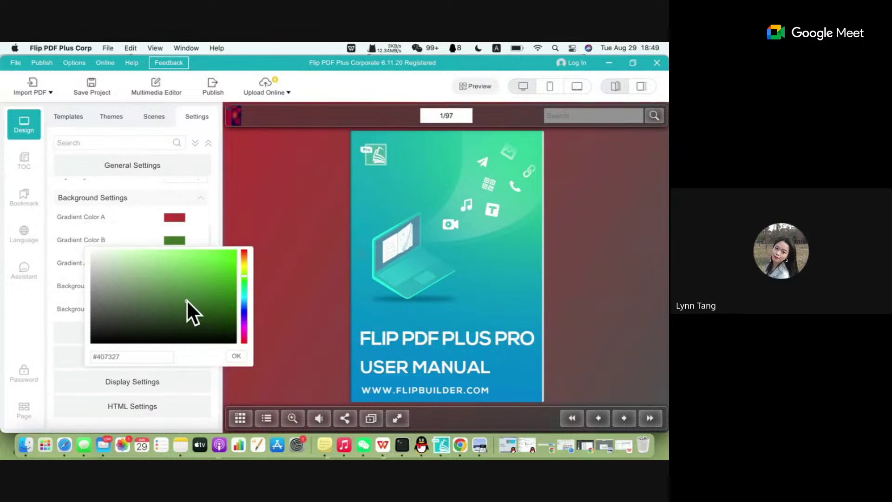
{"action": "left_click", "coordinate": [237, 357]}
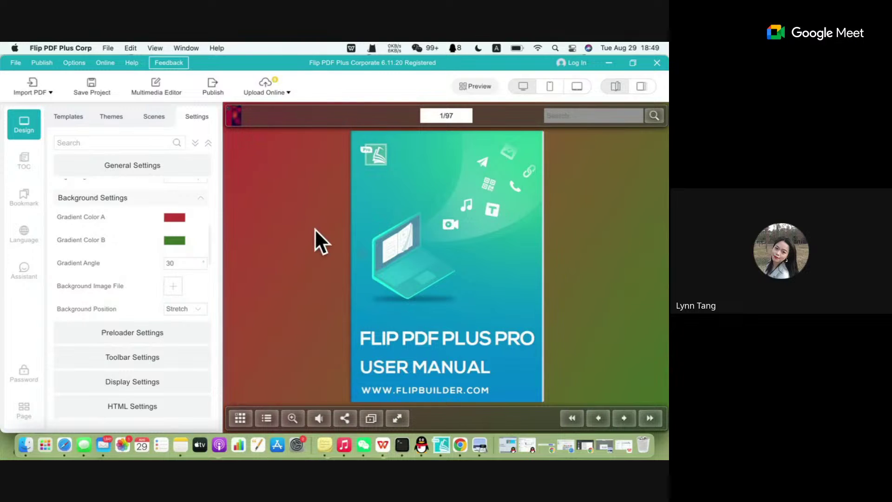
{"action": "scroll", "coordinate": [100, 264], "scroll_direction": "down", "scroll_amount": 4}
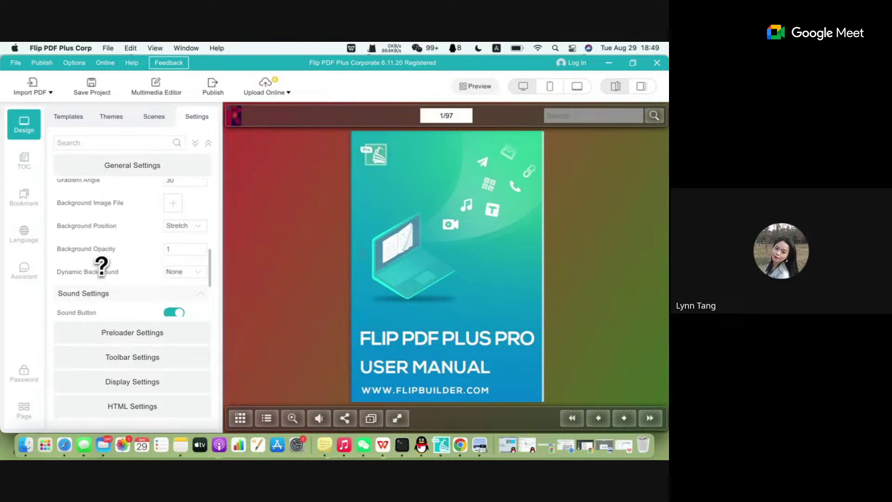
Toggle the Sound Button off and back on.
{"action": "scroll", "coordinate": [103, 272], "scroll_direction": "down", "scroll_amount": 4}
{"action": "scroll", "coordinate": [103, 274], "scroll_direction": "up", "scroll_amount": 4}
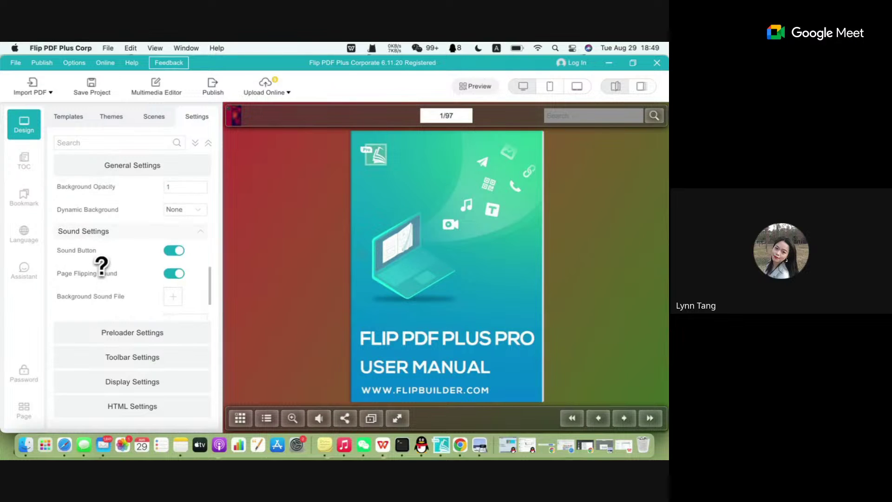
{"action": "scroll", "coordinate": [149, 198], "scroll_direction": "up", "scroll_amount": 3}
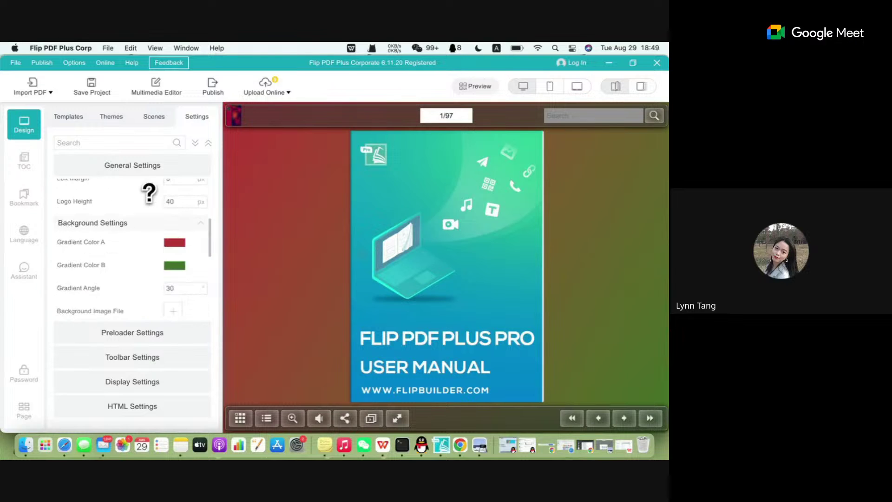
{"action": "scroll", "coordinate": [149, 192], "scroll_direction": "down", "scroll_amount": 2}
{"action": "scroll", "coordinate": [149, 193], "scroll_direction": "down", "scroll_amount": 4}
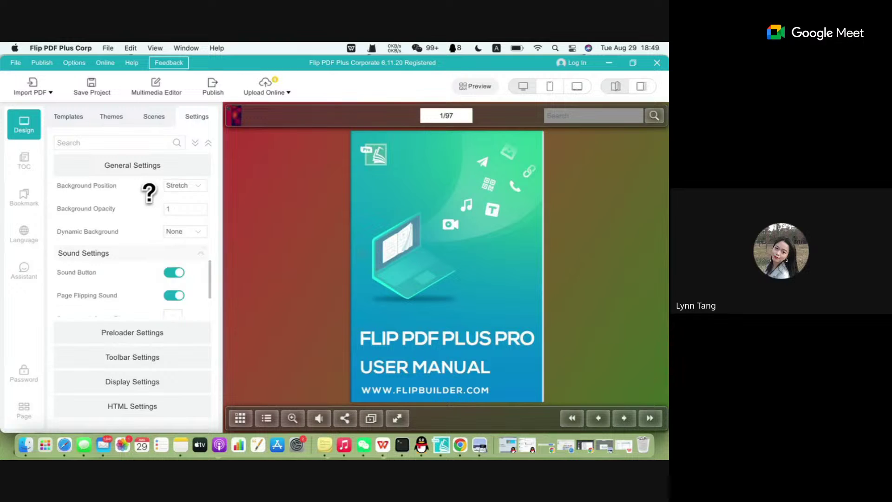
{"action": "left_click", "coordinate": [171, 240]}
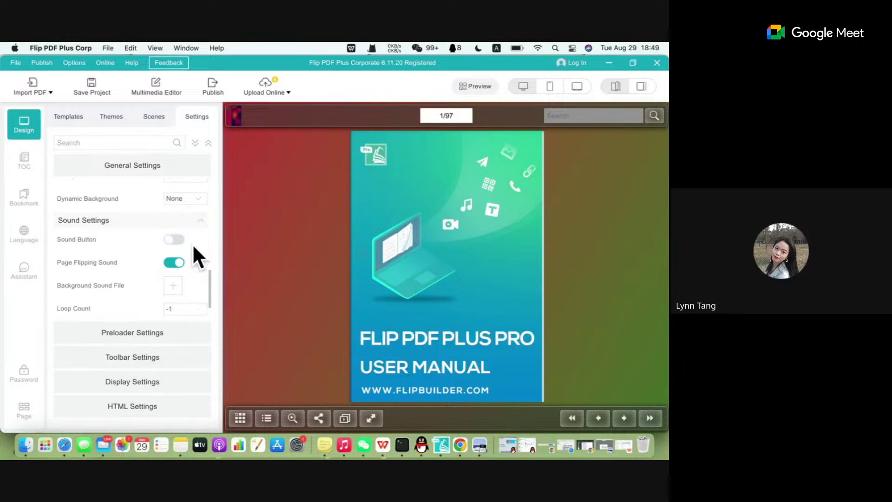
{"action": "left_click", "coordinate": [173, 241]}
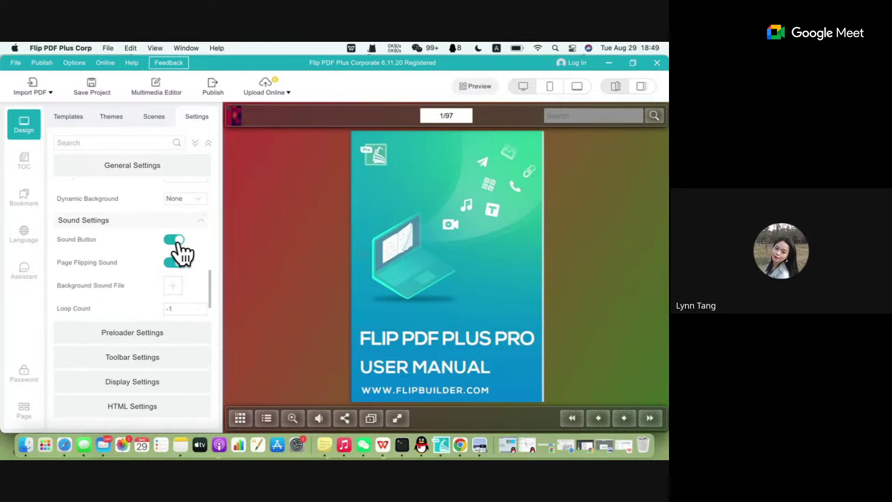
Glance at the Templates list, return to Settings, and leave the Sound Button on.
{"action": "left_click", "coordinate": [68, 117]}
{"action": "left_click", "coordinate": [107, 197]}
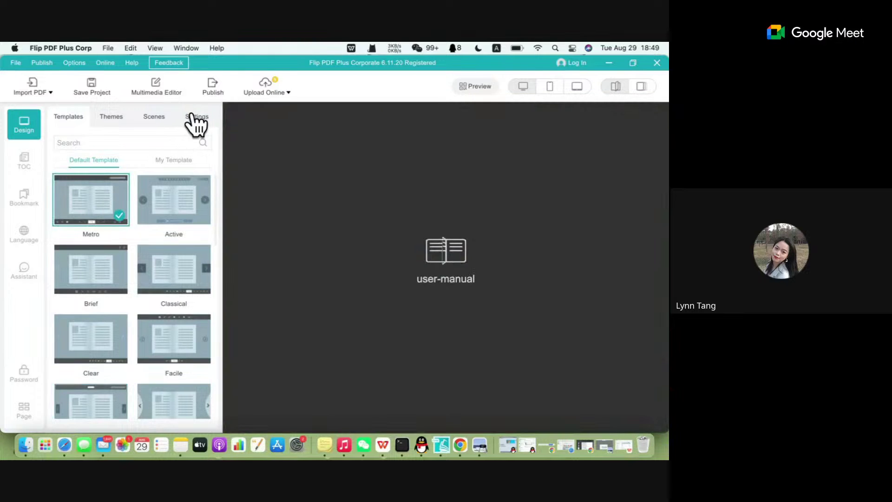
{"action": "left_click", "coordinate": [191, 117]}
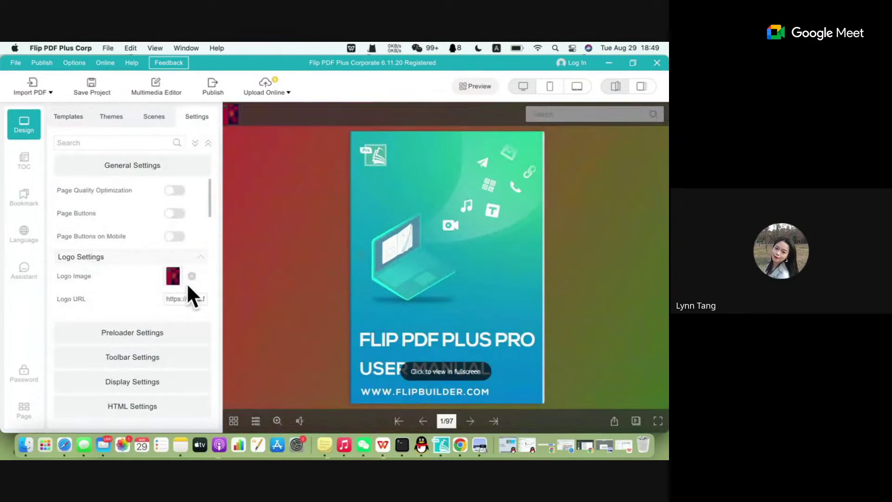
{"action": "scroll", "coordinate": [189, 285], "scroll_direction": "down", "scroll_amount": 5}
{"action": "scroll", "coordinate": [188, 288], "scroll_direction": "down", "scroll_amount": 4}
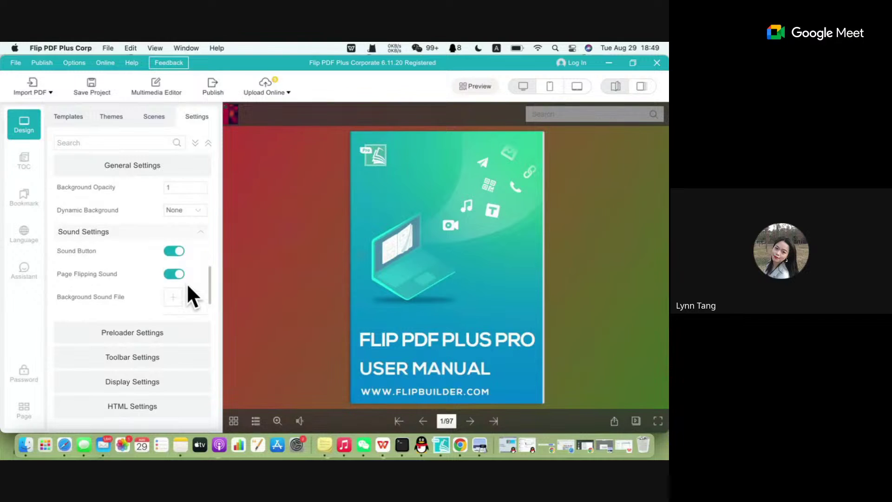
{"action": "left_click", "coordinate": [173, 229]}
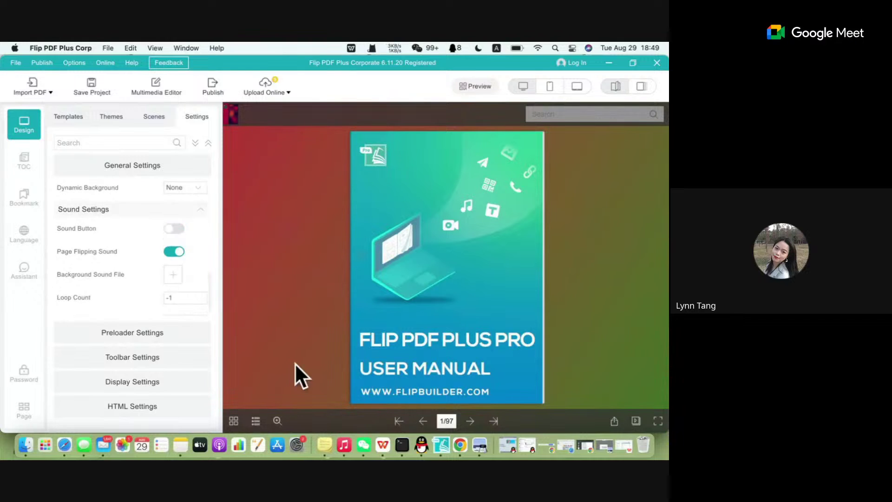
{"action": "left_click", "coordinate": [174, 228]}
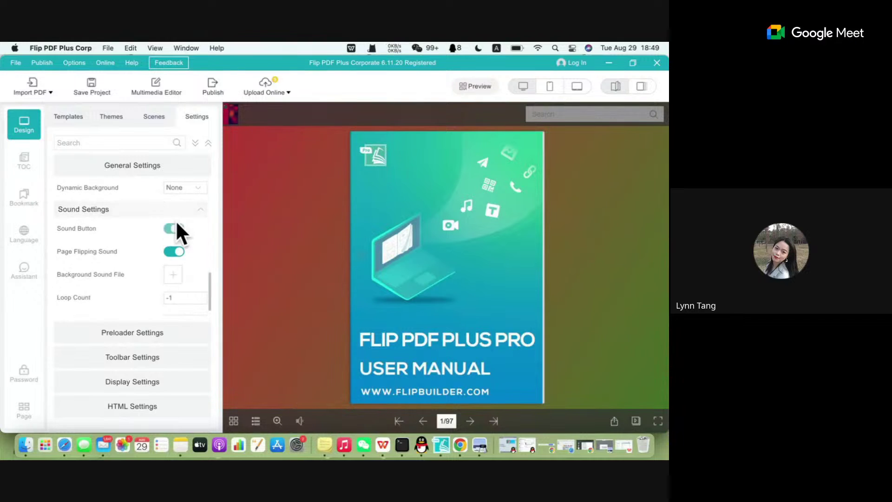
Leave Page Flipping Sound switched on after toggling it off and on.
{"action": "left_click", "coordinate": [174, 251]}
{"action": "left_click", "coordinate": [175, 253]}
{"action": "left_click", "coordinate": [175, 252]}
{"action": "left_click", "coordinate": [179, 253]}
{"action": "scroll", "coordinate": [131, 273], "scroll_direction": "down", "scroll_amount": 1}
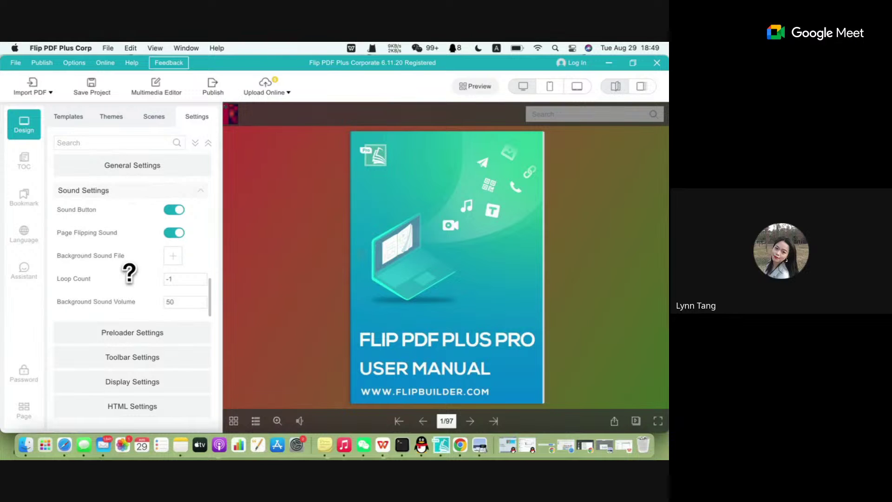
{"action": "scroll", "coordinate": [133, 233], "scroll_direction": "up", "scroll_amount": 4}
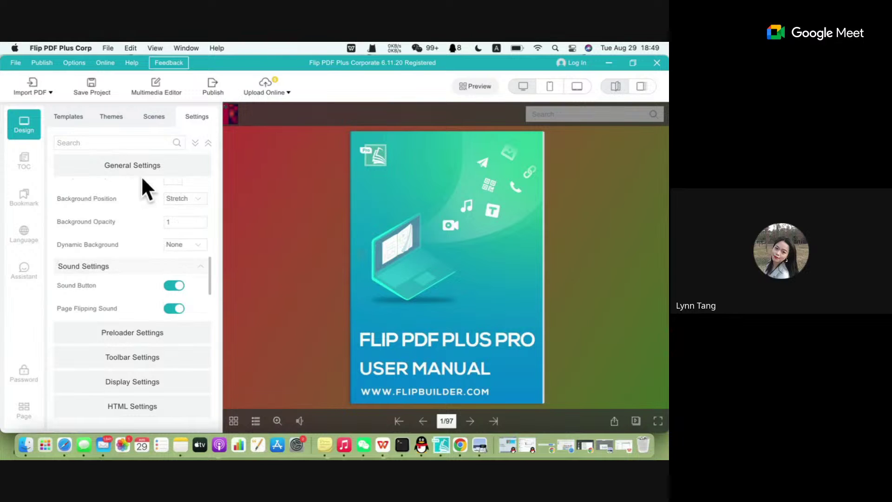
{"action": "left_click", "coordinate": [140, 167]}
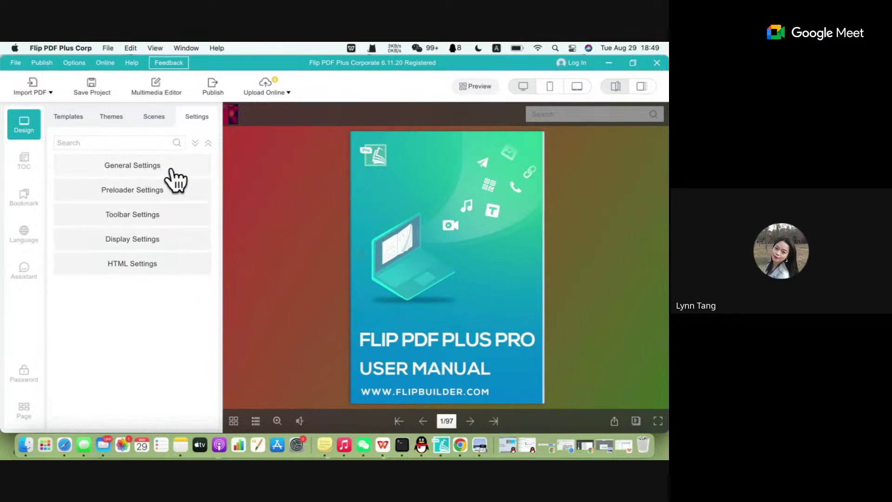
Expand Preloader Settings and change the Loading Caption text, typing 'test' in place of 'user-manual'.
{"action": "left_click", "coordinate": [147, 198]}
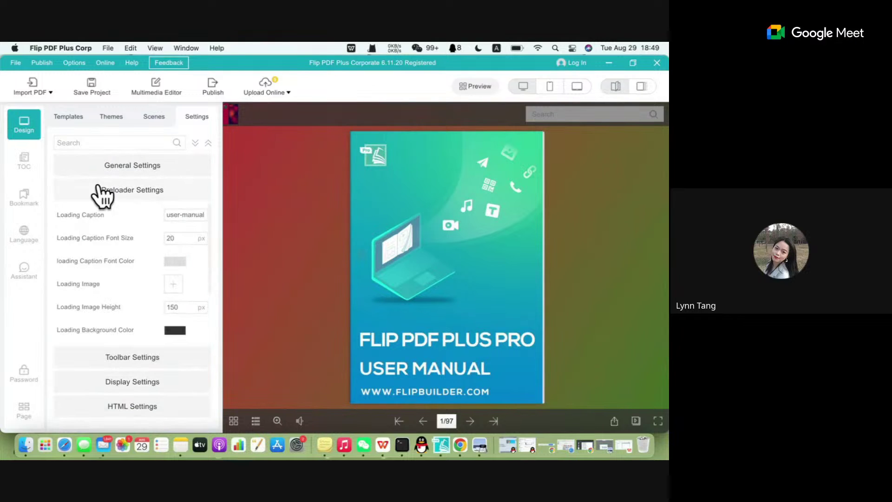
{"action": "left_click", "coordinate": [187, 213]}
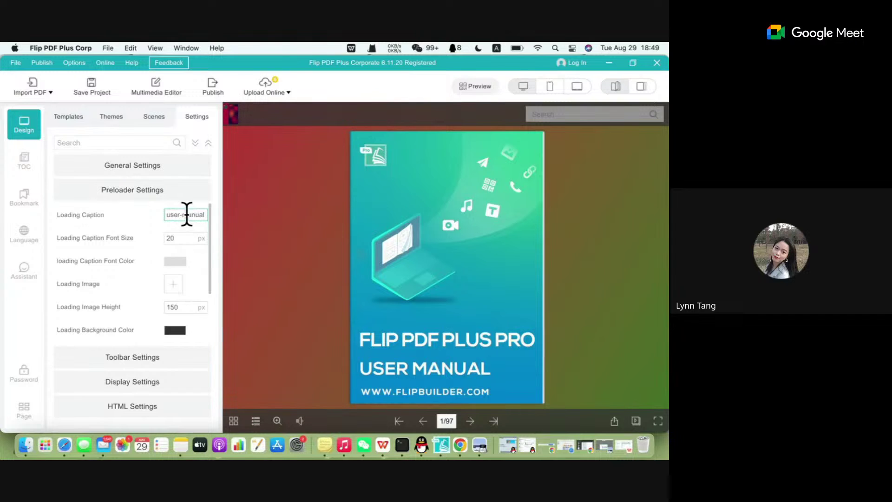
{"action": "left_click", "coordinate": [191, 214]}
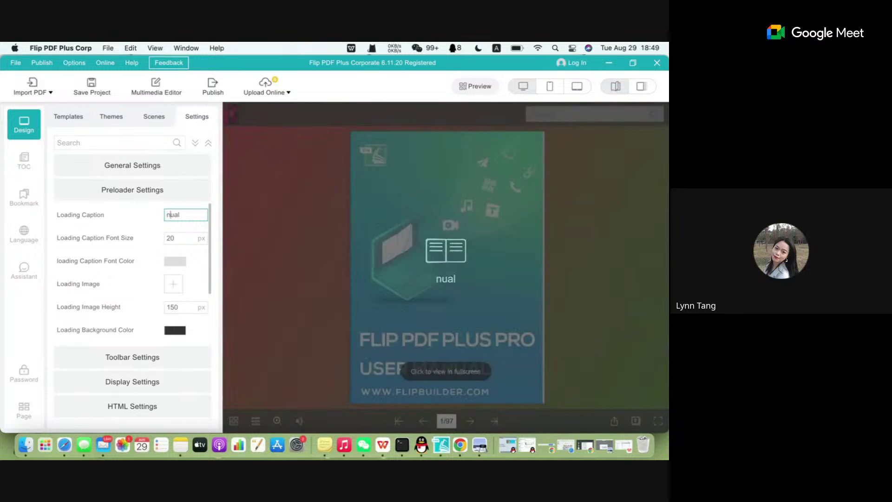
{"action": "left_click", "coordinate": [185, 214]}
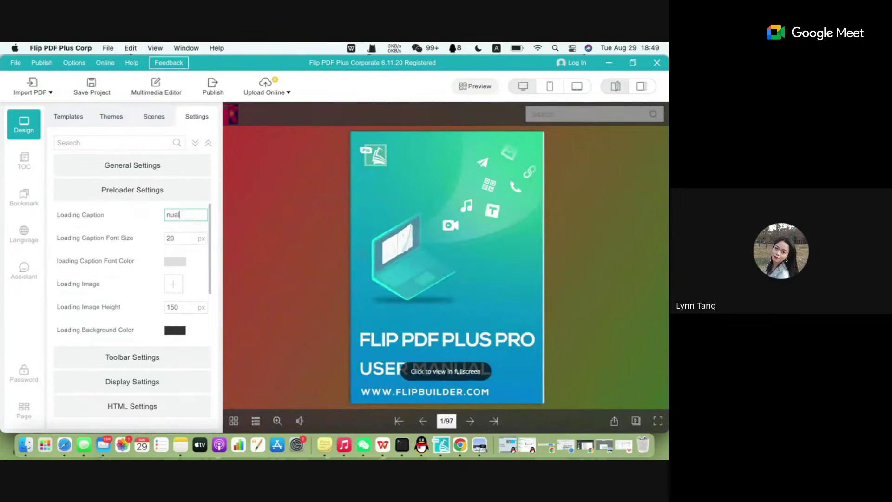
{"action": "key", "text": "BackSpace"}
{"action": "type", "text": "test"}
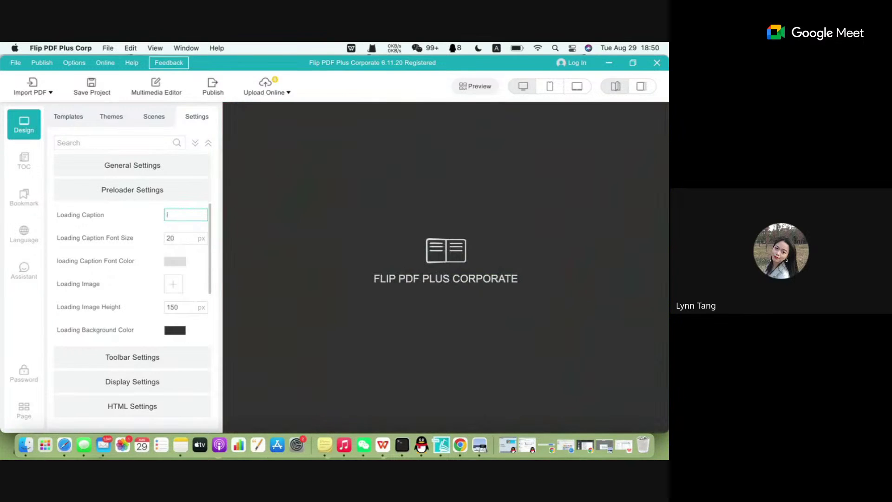
{"action": "key", "text": "ctrl+super+a"}
Capture the Flip PDF window, box the preloader caption in red, start an arrow, then discard the capture.
{"action": "mouse_move", "coordinate": [1, 48]}
{"action": "left_mouse_down"}
{"action": "mouse_move", "coordinate": [447, 320]}
{"action": "mouse_move", "coordinate": [667, 433]}
{"action": "left_mouse_up"}
{"action": "left_click", "coordinate": [436, 449]}
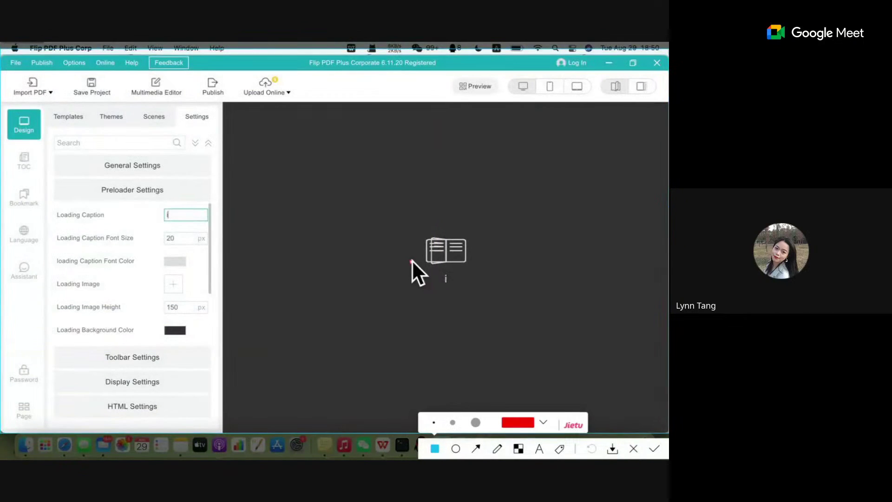
{"action": "left_click_drag", "start_coordinate": [412, 261], "coordinate": [519, 320]}
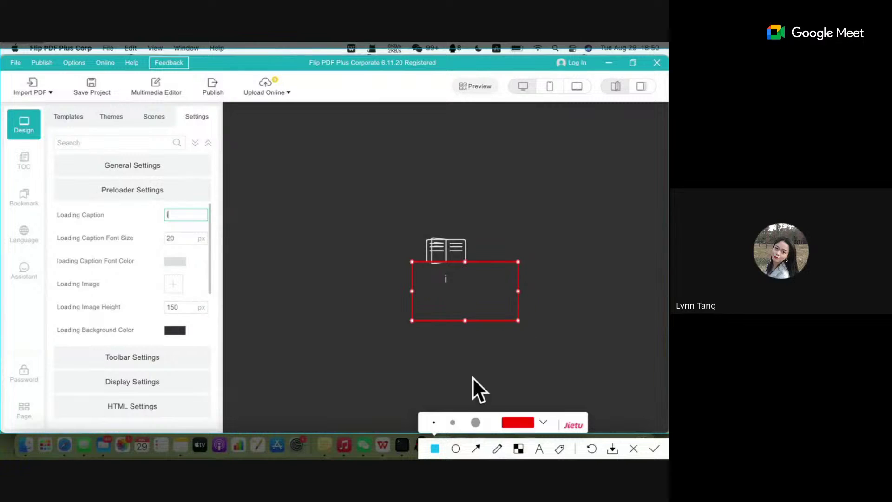
{"action": "left_click", "coordinate": [477, 449]}
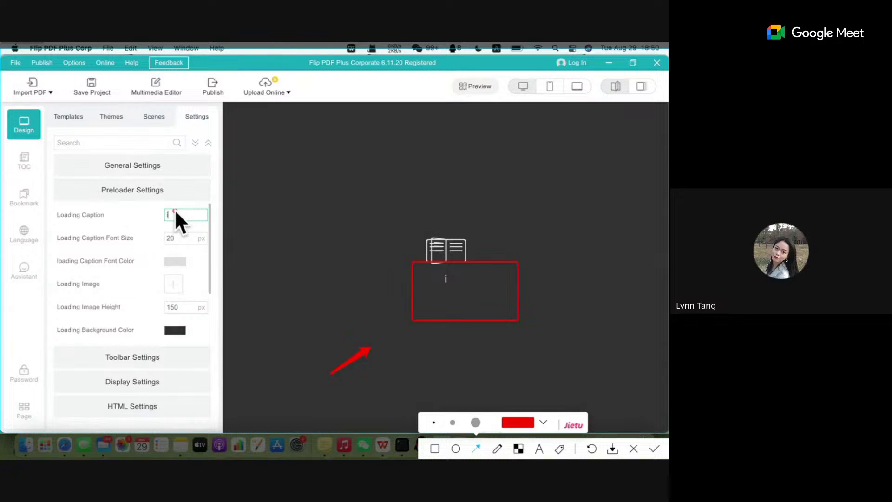
{"action": "left_click", "coordinate": [635, 450]}
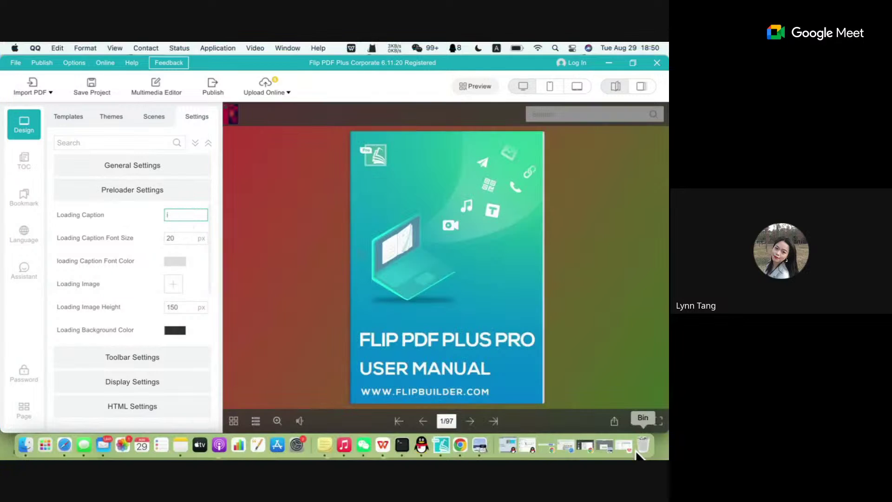
{"action": "scroll", "coordinate": [177, 267], "scroll_direction": "down", "scroll_amount": 3}
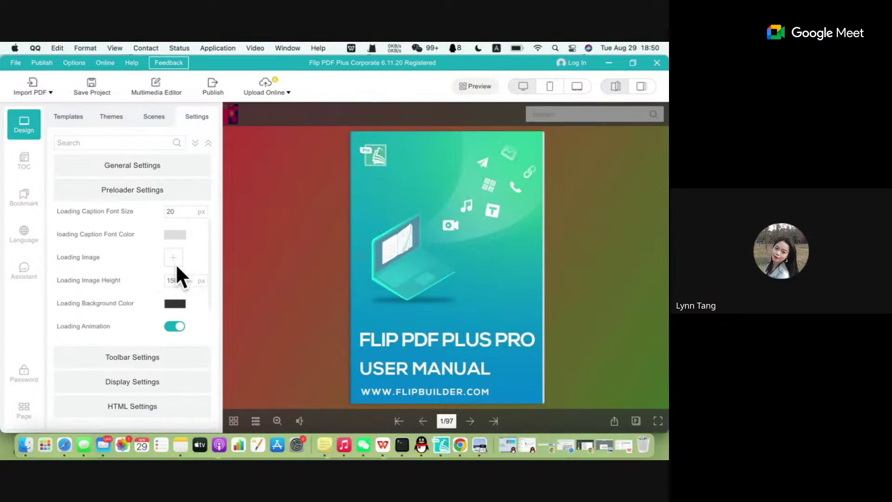
{"action": "scroll", "coordinate": [177, 274], "scroll_direction": "up", "scroll_amount": 3}
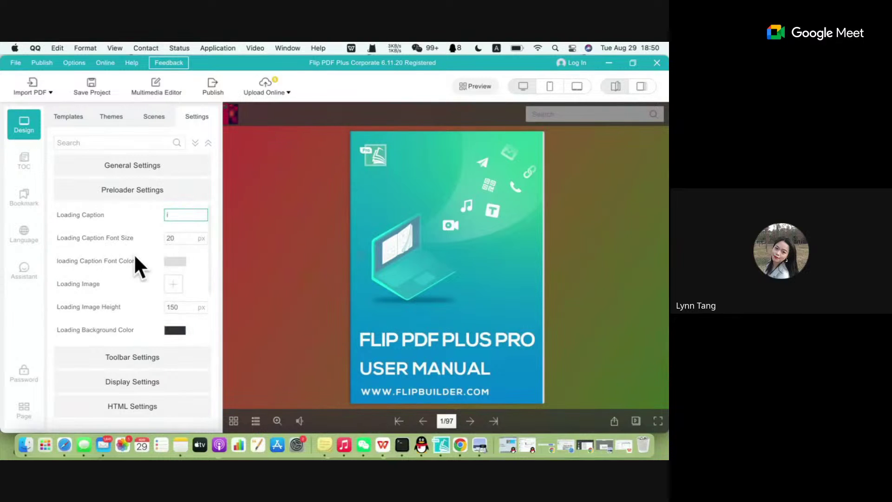
{"action": "scroll", "coordinate": [146, 284], "scroll_direction": "down", "scroll_amount": 2}
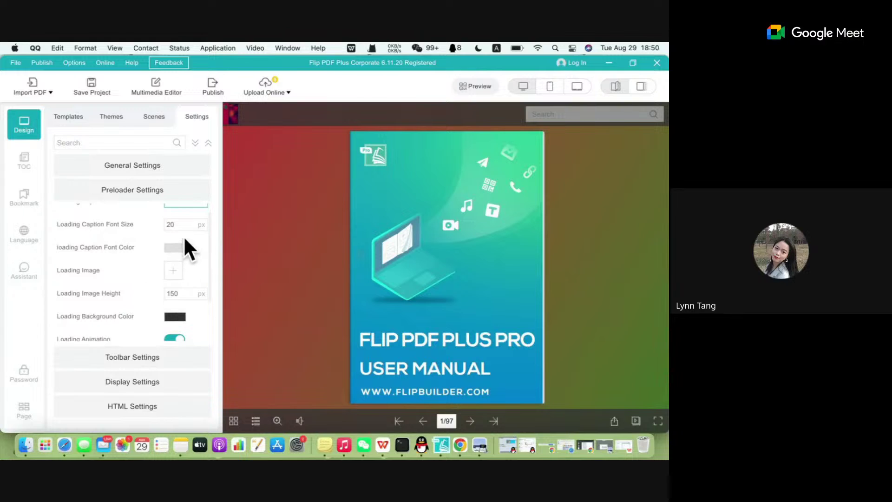
{"action": "left_click", "coordinate": [176, 247]}
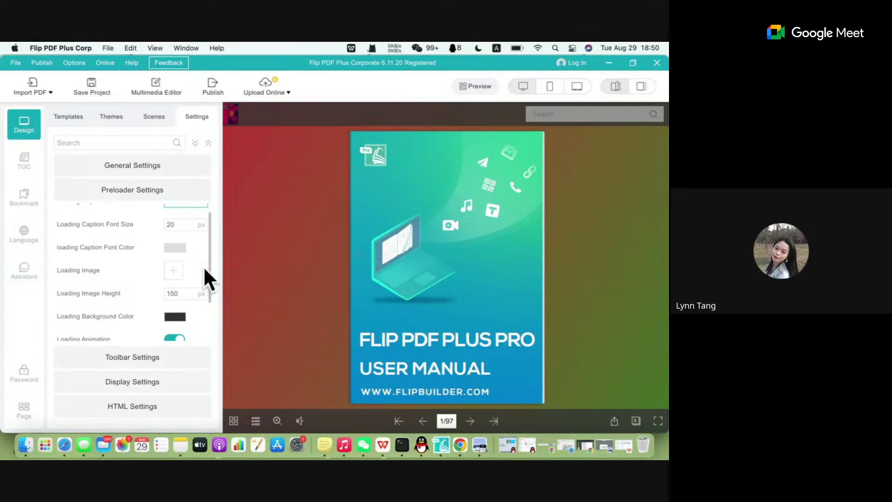
{"action": "left_click", "coordinate": [176, 247]}
{"action": "left_click", "coordinate": [175, 247]}
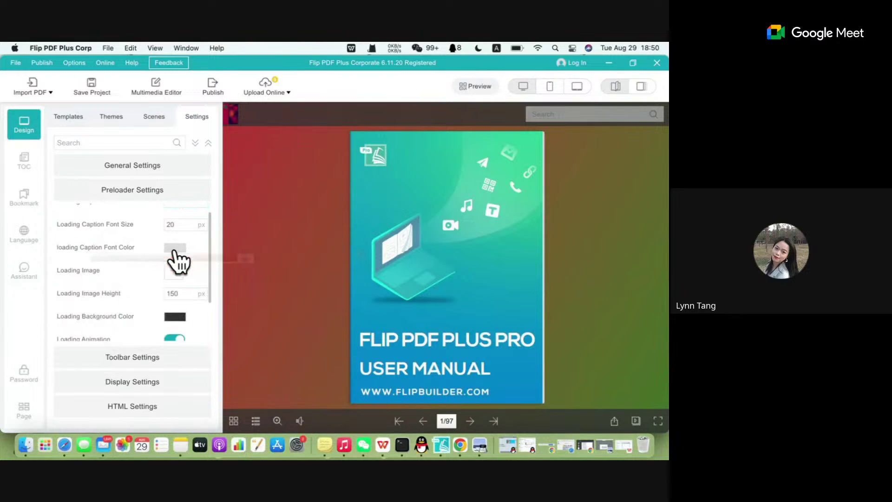
{"action": "scroll", "coordinate": [180, 269], "scroll_direction": "down", "scroll_amount": 1}
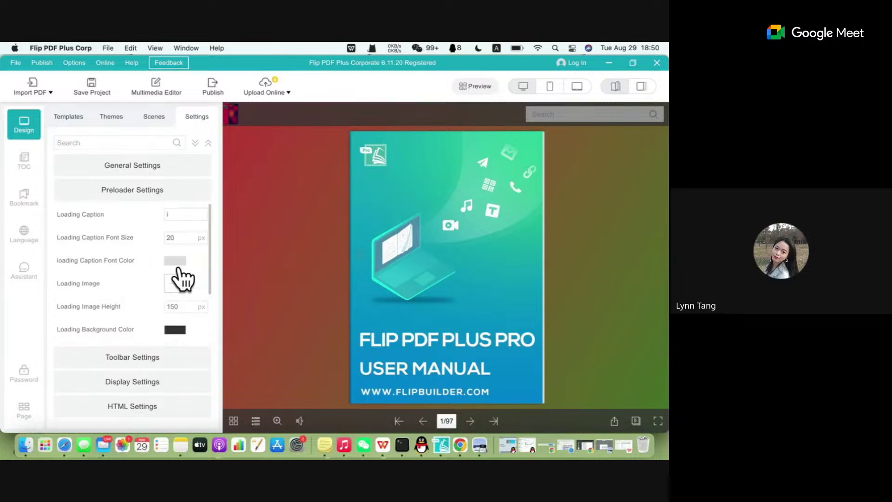
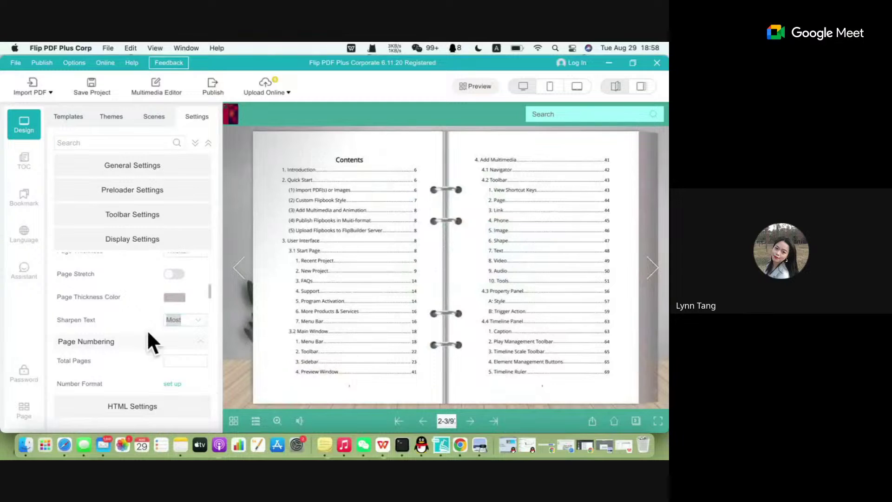
Set Sharpen Text to None, preview the Contents spread, then restore a higher sharpening level.
{"action": "left_click", "coordinate": [195, 320]}
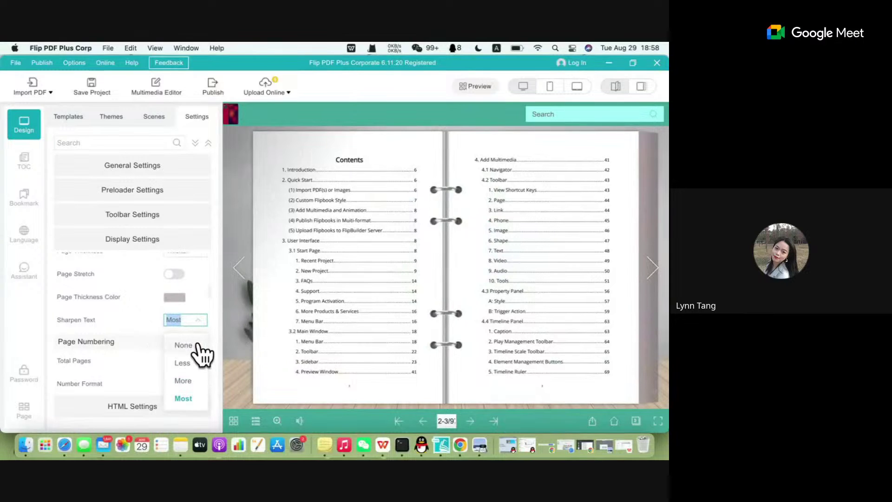
{"action": "left_click", "coordinate": [197, 346]}
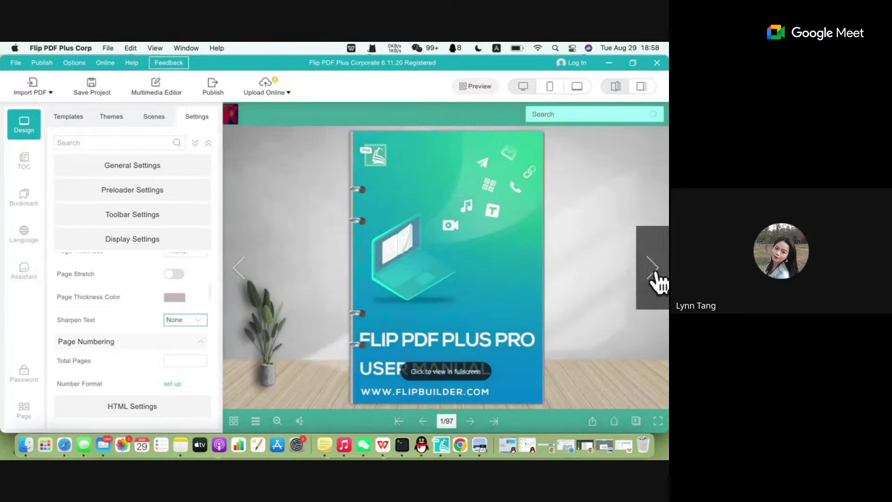
{"action": "left_click", "coordinate": [655, 275]}
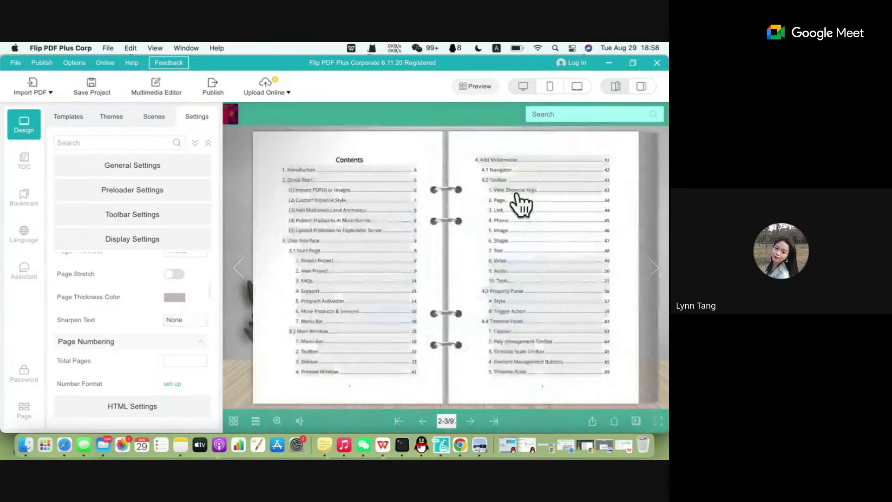
{"action": "left_click", "coordinate": [185, 321]}
{"action": "left_click", "coordinate": [186, 397]}
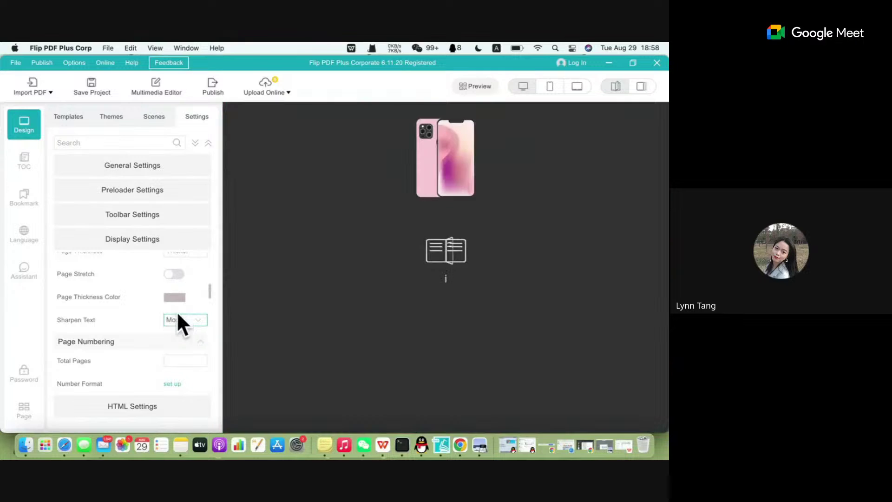
{"action": "scroll", "coordinate": [181, 325], "scroll_direction": "down", "scroll_amount": 5}
{"action": "scroll", "coordinate": [180, 326], "scroll_direction": "down", "scroll_amount": 5}
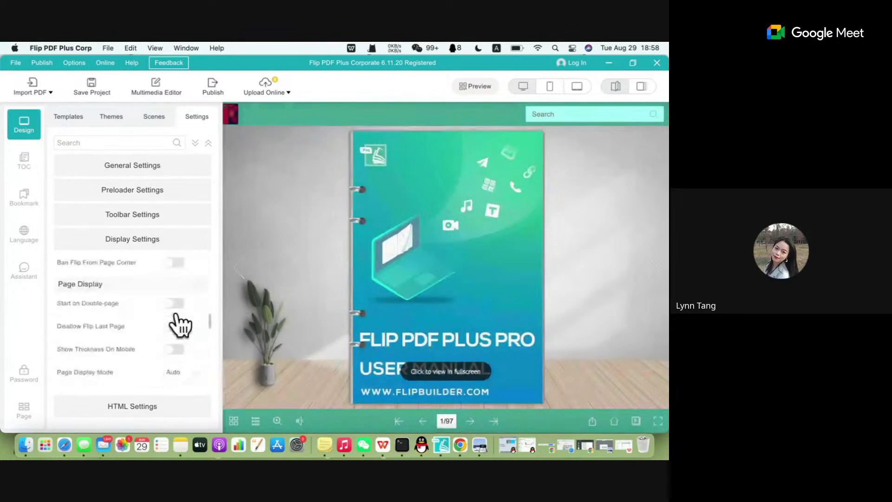
{"action": "scroll", "coordinate": [179, 321], "scroll_direction": "up", "scroll_amount": 3}
{"action": "scroll", "coordinate": [179, 320], "scroll_direction": "up", "scroll_amount": 5}
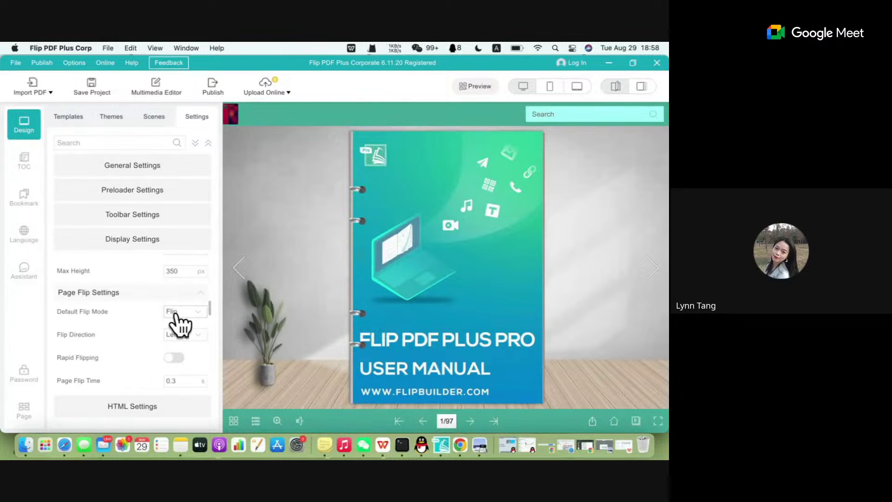
{"action": "scroll", "coordinate": [179, 320], "scroll_direction": "down", "scroll_amount": 3}
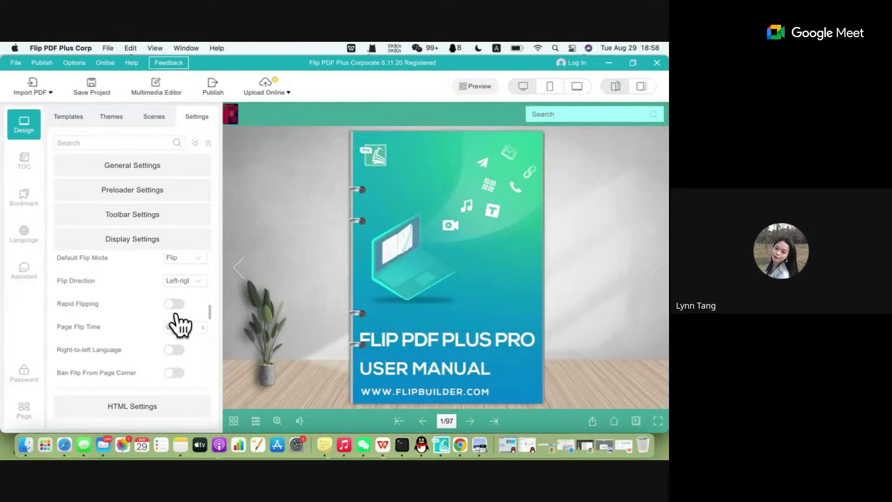
{"action": "scroll", "coordinate": [178, 314], "scroll_direction": "up", "scroll_amount": 3}
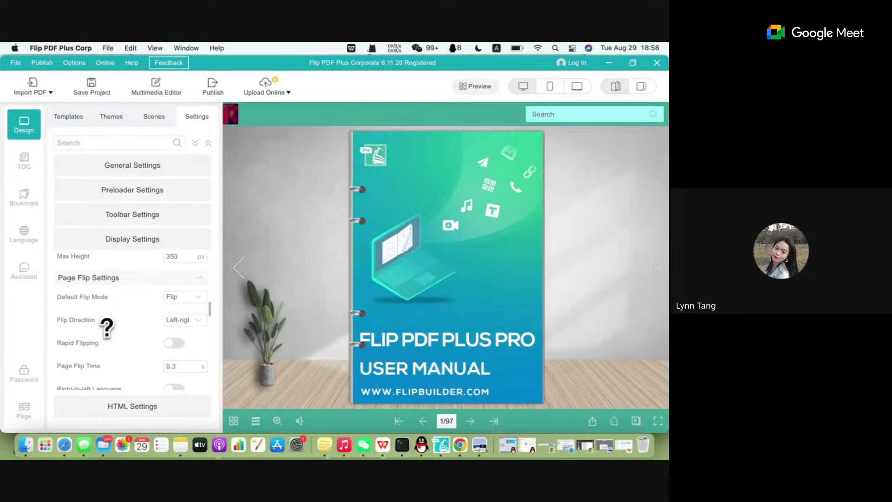
Keep Flip Direction at Left-right and page the preview to pages 4-5 and back to the cover.
{"action": "left_click", "coordinate": [186, 321]}
{"action": "left_click", "coordinate": [187, 323]}
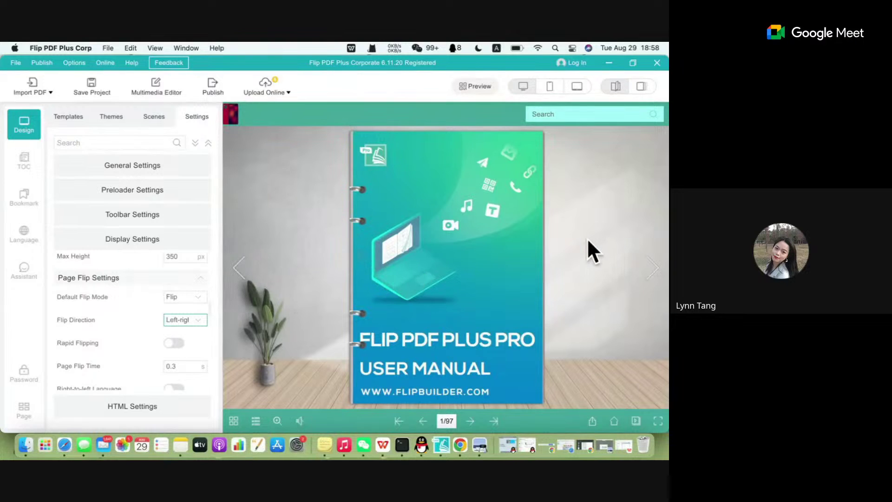
{"action": "left_click", "coordinate": [650, 279]}
{"action": "left_click", "coordinate": [655, 269]}
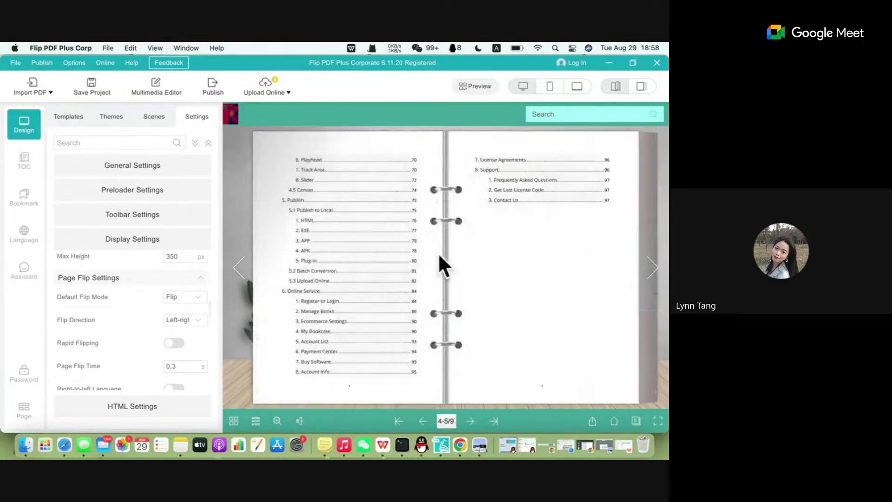
{"action": "left_click", "coordinate": [242, 273]}
{"action": "left_click", "coordinate": [242, 272]}
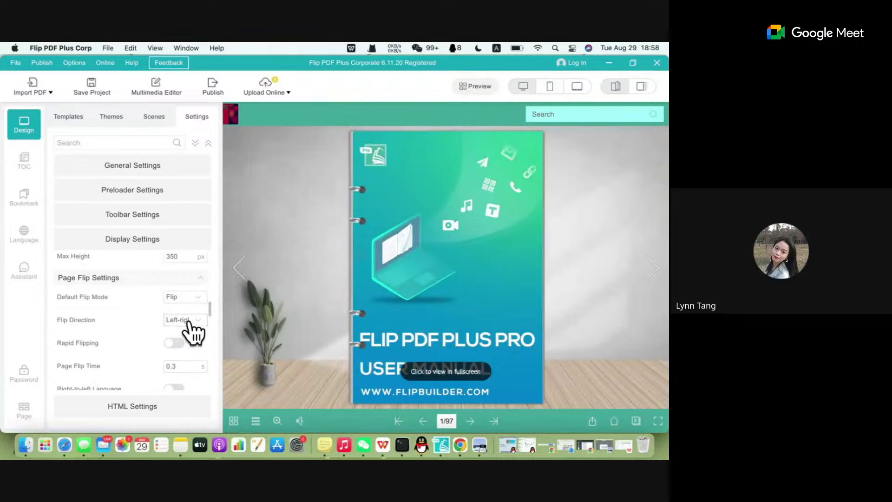
{"action": "left_click", "coordinate": [186, 321]}
Switch Flip Direction to Up-down and page the preview forward to page 5.
{"action": "left_click", "coordinate": [206, 363]}
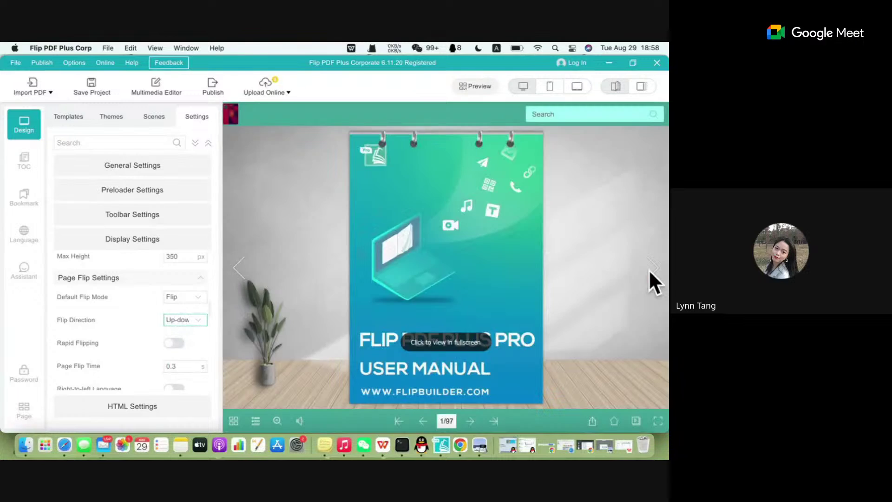
{"action": "left_click", "coordinate": [651, 278]}
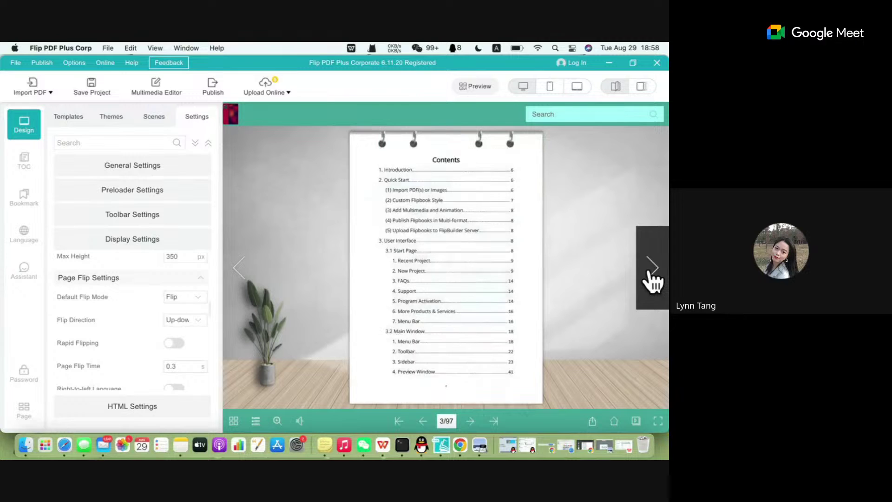
{"action": "left_click", "coordinate": [652, 278]}
{"action": "left_click", "coordinate": [652, 278]}
{"action": "left_click", "coordinate": [652, 278]}
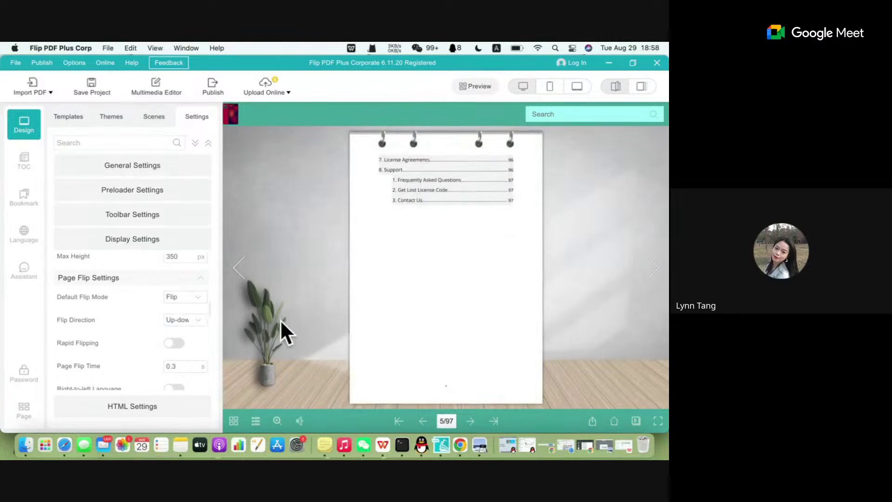
Review the Display Settings and leave Page Display Mode on Auto.
{"action": "scroll", "coordinate": [119, 322], "scroll_direction": "down", "scroll_amount": 3}
{"action": "scroll", "coordinate": [121, 322], "scroll_direction": "down", "scroll_amount": 1}
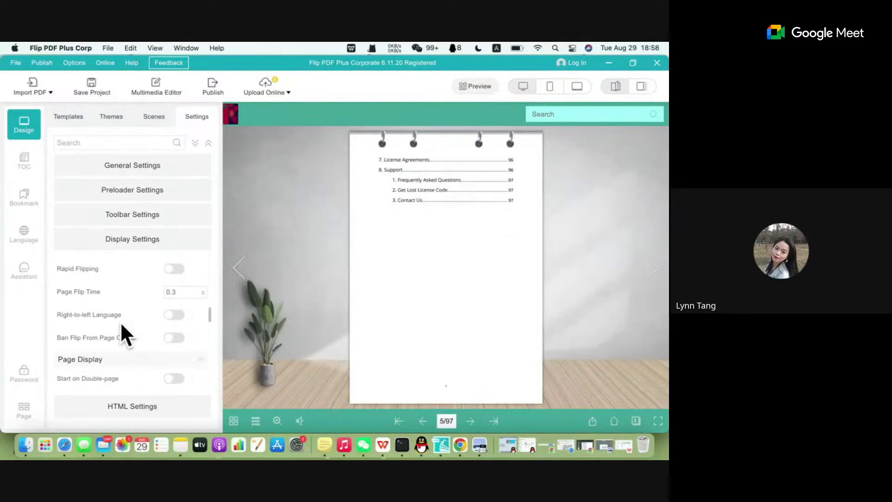
{"action": "scroll", "coordinate": [120, 321], "scroll_direction": "up", "scroll_amount": 2}
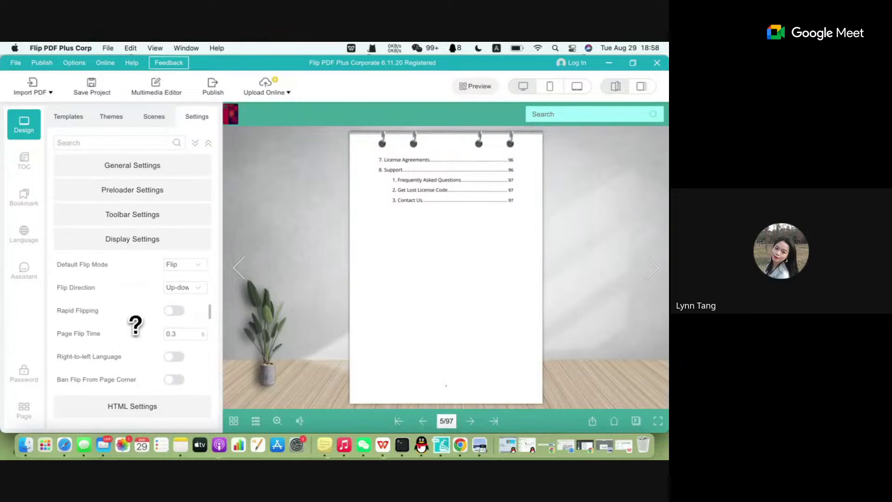
{"action": "scroll", "coordinate": [139, 325], "scroll_direction": "down", "scroll_amount": 5}
{"action": "scroll", "coordinate": [153, 329], "scroll_direction": "up", "scroll_amount": 1}
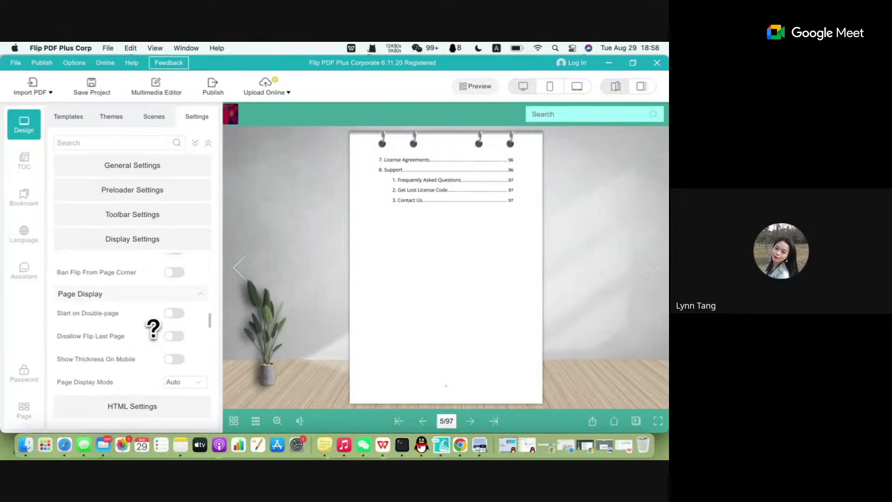
{"action": "scroll", "coordinate": [153, 328], "scroll_direction": "down", "scroll_amount": 2}
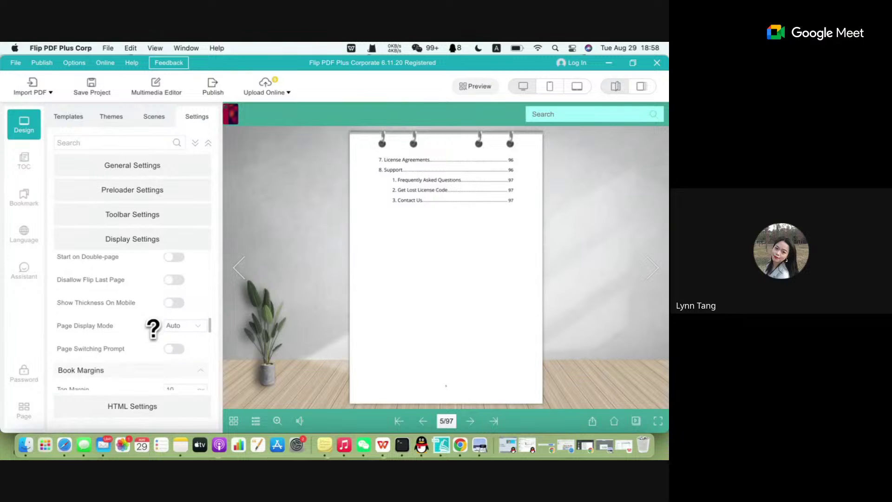
{"action": "scroll", "coordinate": [153, 328], "scroll_direction": "down", "scroll_amount": 2}
{"action": "scroll", "coordinate": [152, 329], "scroll_direction": "up", "scroll_amount": 2}
{"action": "scroll", "coordinate": [153, 328], "scroll_direction": "up", "scroll_amount": 1}
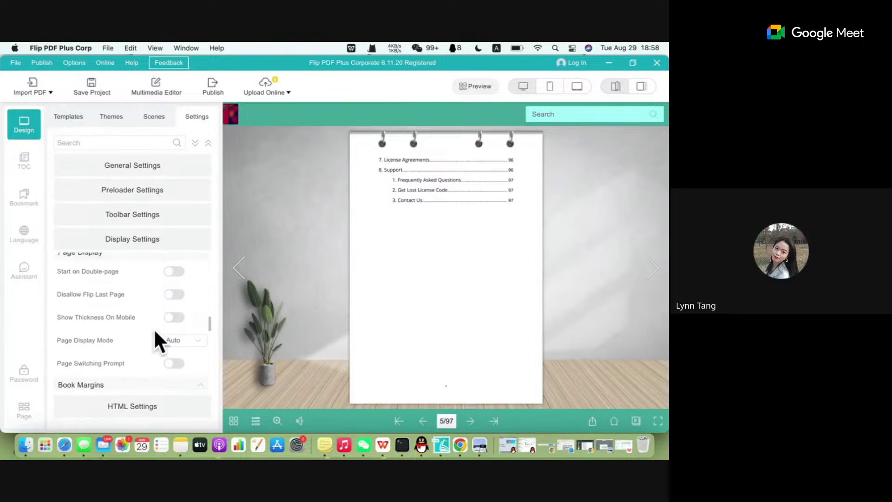
{"action": "left_click", "coordinate": [196, 343]}
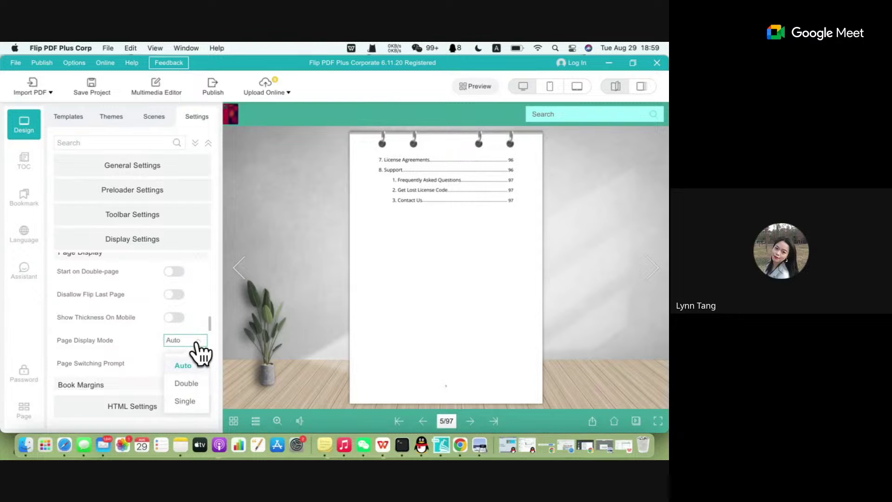
{"action": "left_click", "coordinate": [197, 352]}
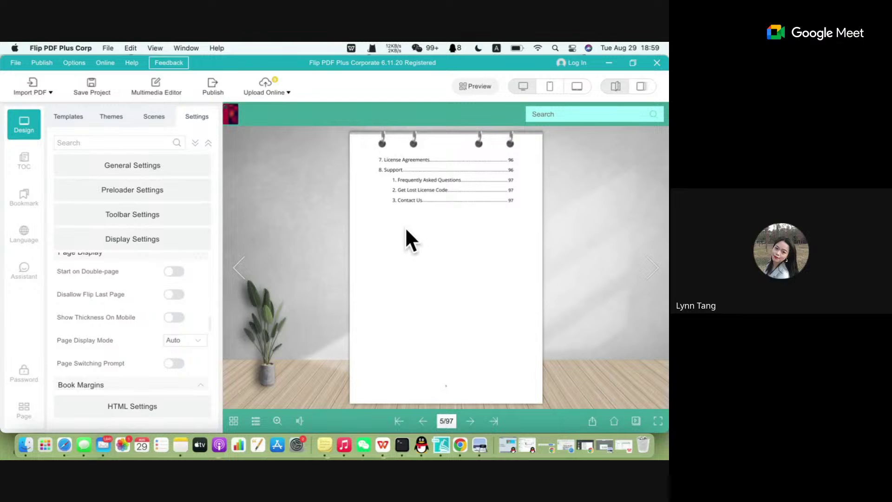
Switch Flip Direction back to Left-right and preview the Introduction and Contents pages.
{"action": "left_click", "coordinate": [652, 273]}
{"action": "scroll", "coordinate": [130, 302], "scroll_direction": "up", "scroll_amount": 1}
{"action": "scroll", "coordinate": [130, 302], "scroll_direction": "up", "scroll_amount": 5}
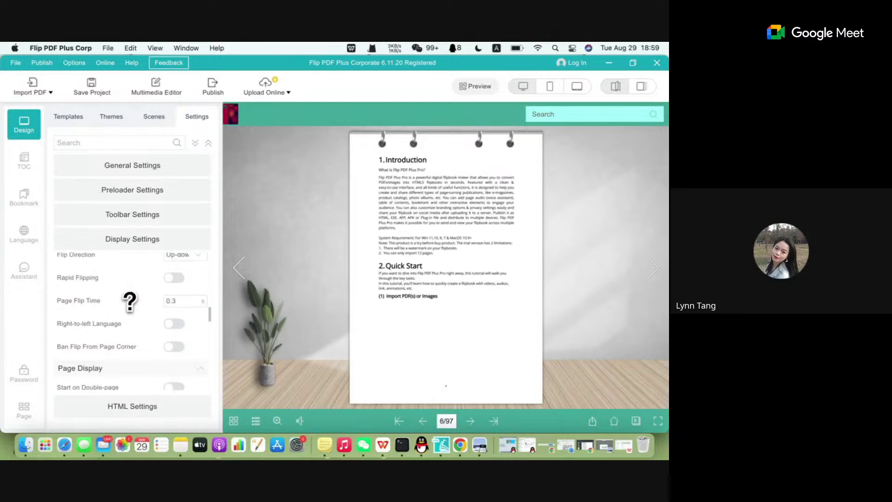
{"action": "left_click", "coordinate": [186, 298]}
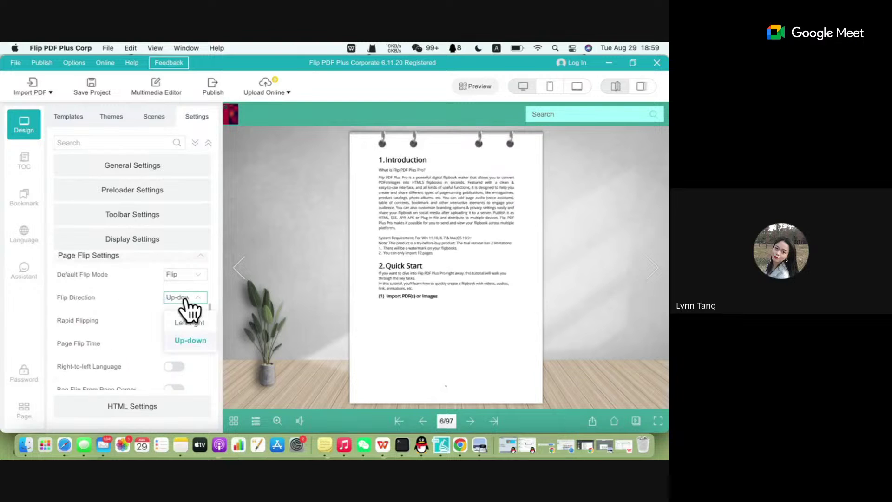
{"action": "left_click", "coordinate": [200, 323]}
{"action": "scroll", "coordinate": [165, 339], "scroll_direction": "down", "scroll_amount": 3}
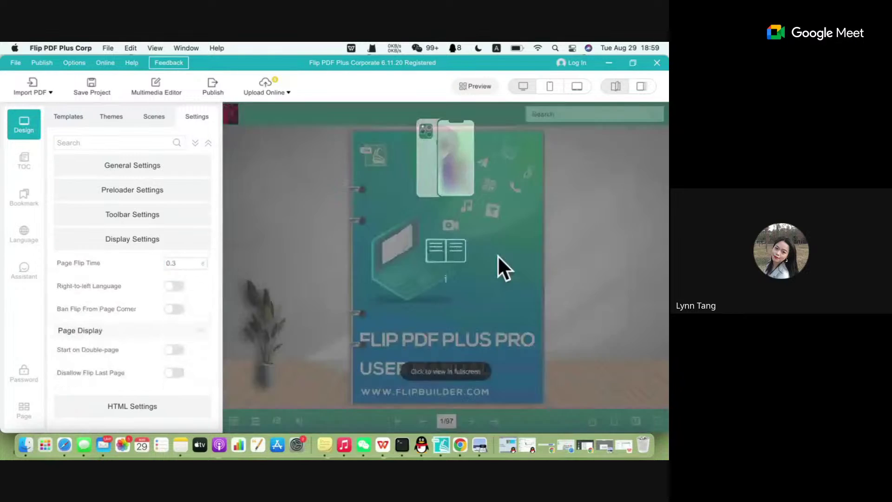
{"action": "left_click", "coordinate": [653, 268]}
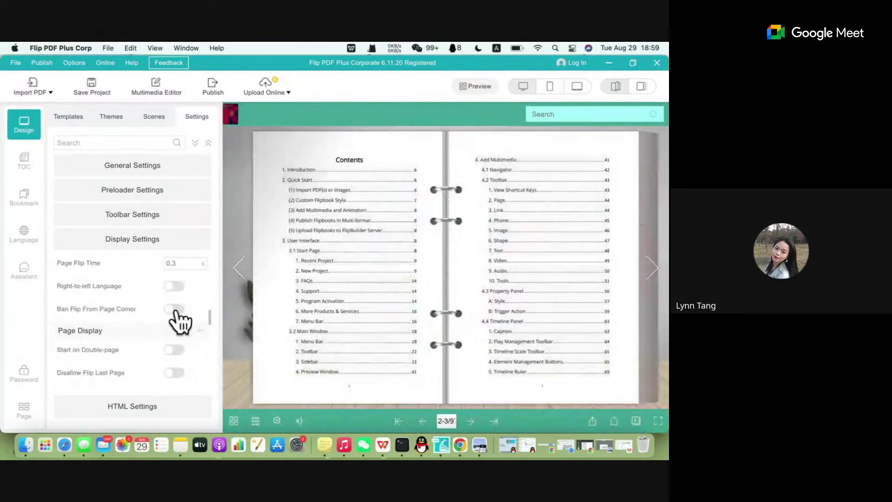
Change Page Display Mode to Single so the book shows one page at a time.
{"action": "scroll", "coordinate": [179, 321], "scroll_direction": "up", "scroll_amount": 1}
{"action": "scroll", "coordinate": [179, 320], "scroll_direction": "up", "scroll_amount": 1}
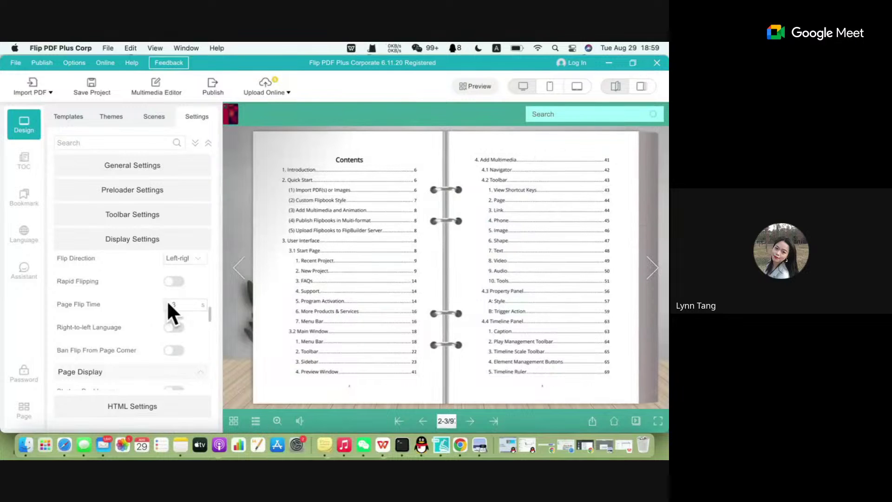
{"action": "scroll", "coordinate": [135, 337], "scroll_direction": "up", "scroll_amount": 1}
{"action": "scroll", "coordinate": [139, 339], "scroll_direction": "down", "scroll_amount": 3}
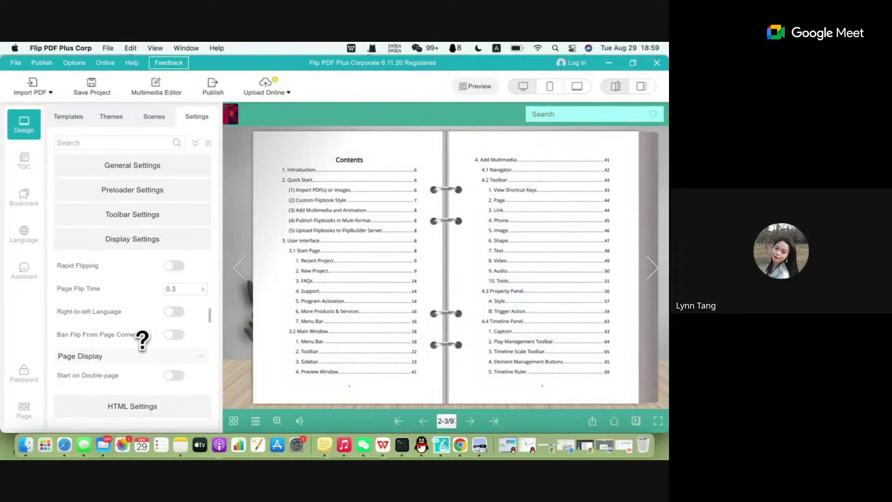
{"action": "scroll", "coordinate": [142, 341], "scroll_direction": "down", "scroll_amount": 3}
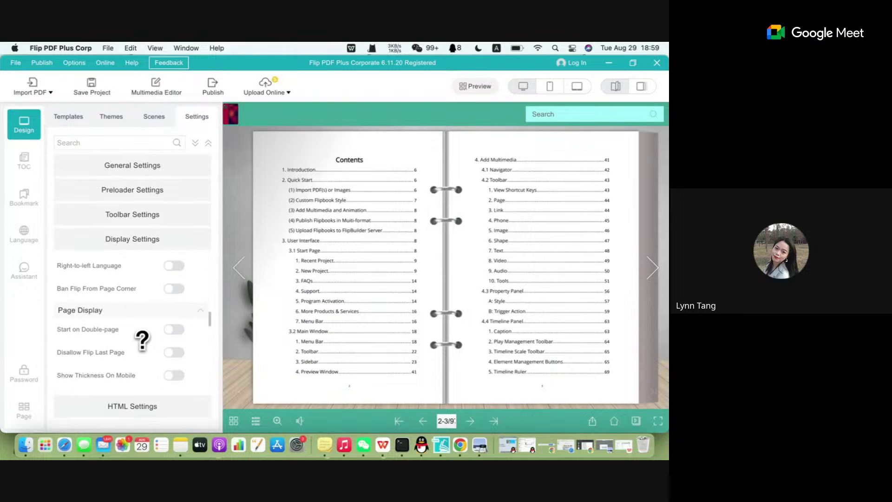
{"action": "scroll", "coordinate": [143, 349], "scroll_direction": "down", "scroll_amount": 1}
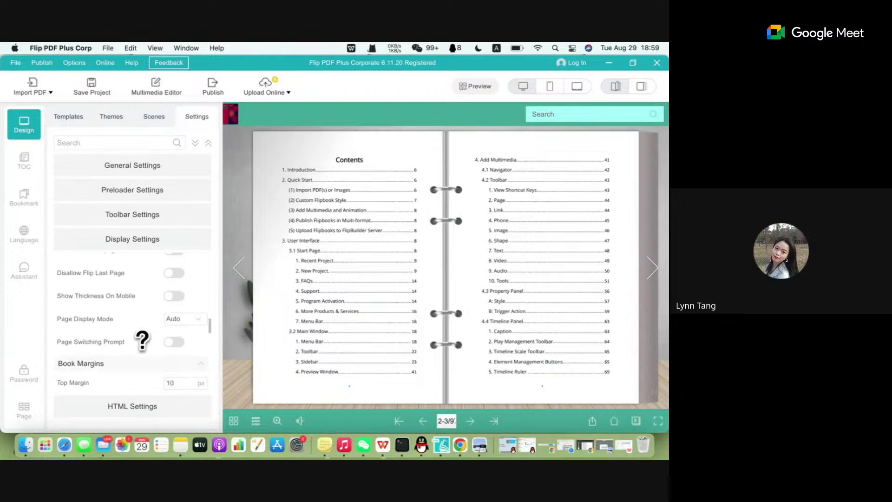
{"action": "left_click", "coordinate": [195, 320]}
{"action": "left_click", "coordinate": [191, 371]}
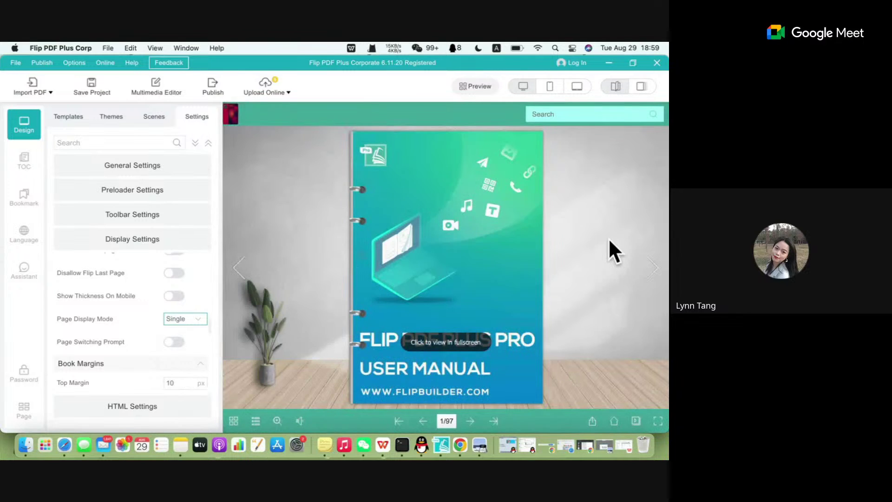
Page the single-page preview to 3/97, the Add Multimedia contents page, then switch to Chrome.
{"action": "left_click", "coordinate": [642, 266]}
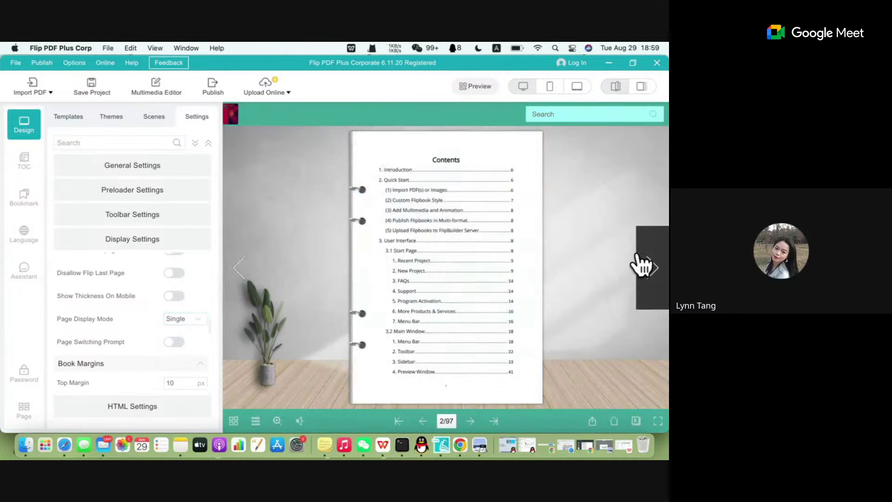
{"action": "left_click", "coordinate": [643, 266]}
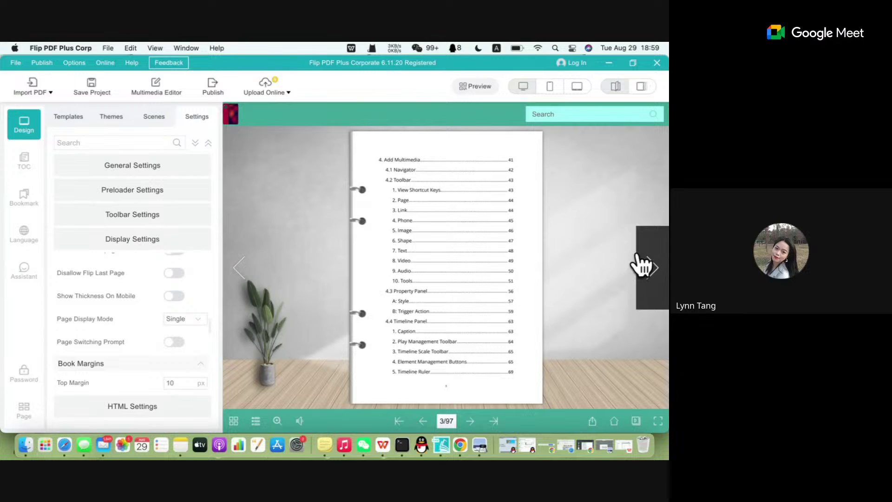
{"action": "left_click", "coordinate": [461, 446]}
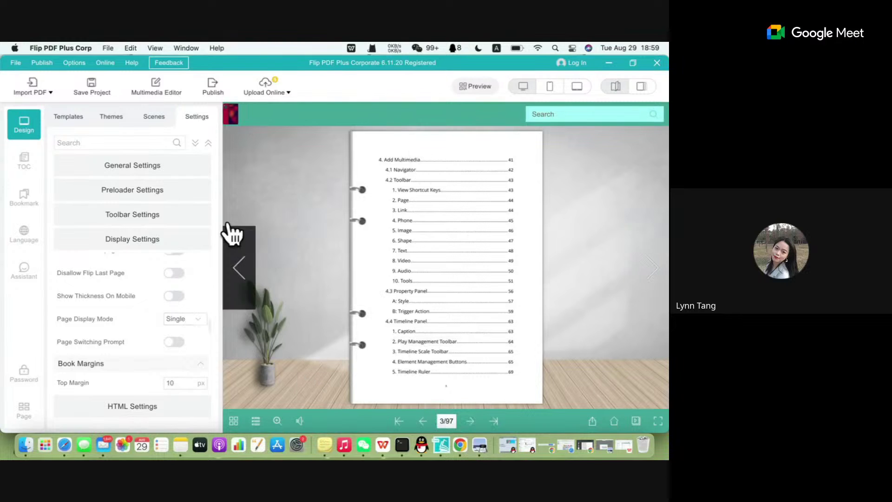
{"action": "left_click", "coordinate": [462, 453]}
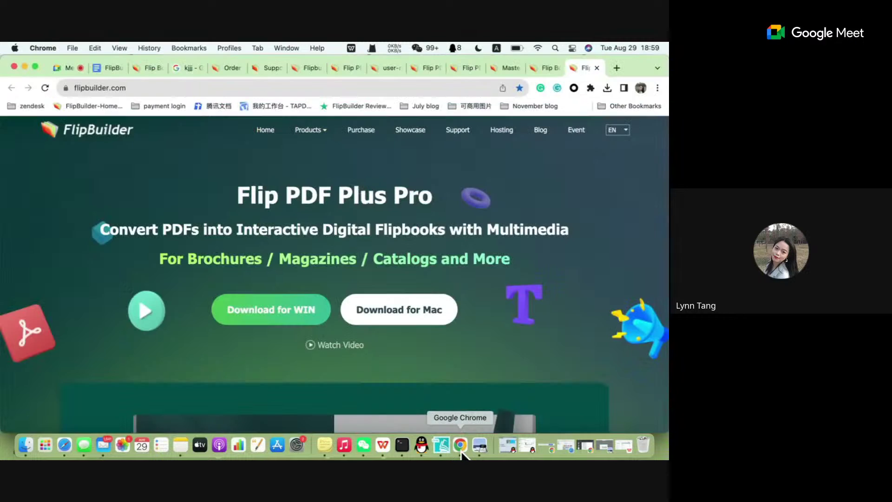
In a new Incognito window, search 'landscape and portrait' and view the Portrait vs. Landscape image.
{"action": "left_click", "coordinate": [663, 88]}
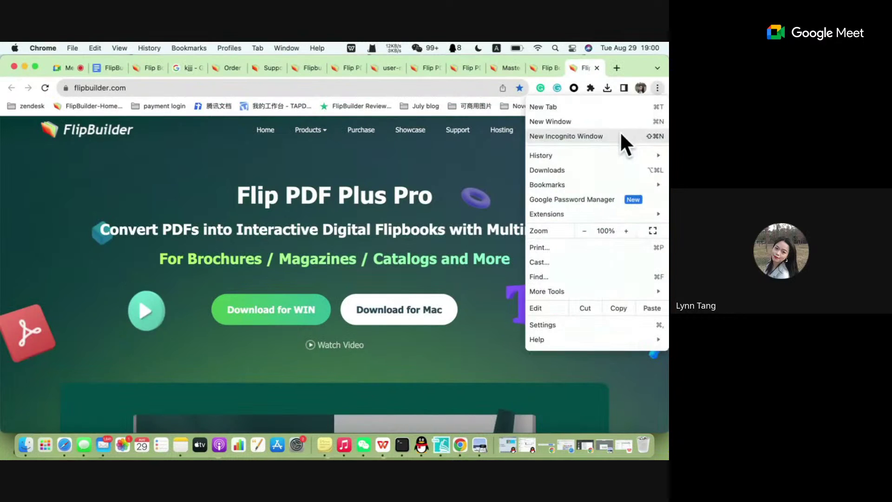
{"action": "left_click", "coordinate": [619, 135]}
{"action": "type", "text": "google tr"}
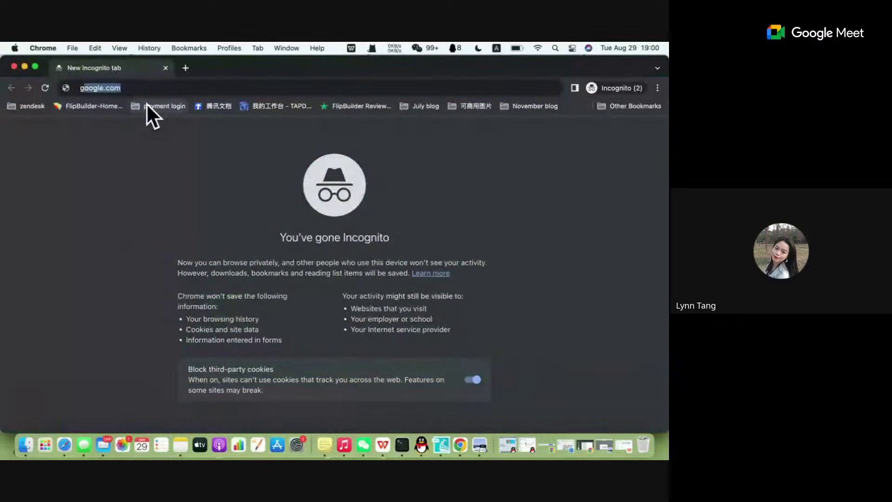
{"action": "key", "text": "BackSpace"}
{"action": "key", "text": "BackSpace"}
{"action": "key", "text": "BackSpace"}
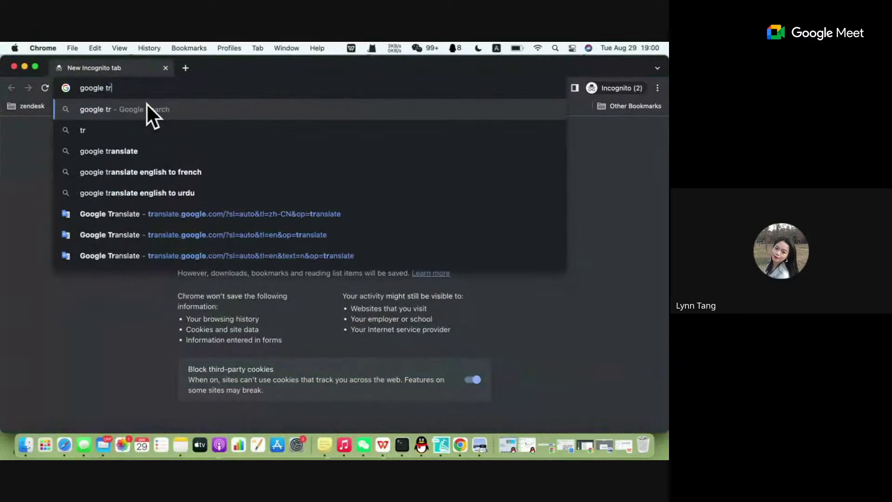
{"action": "key", "text": "BackSpace"}
{"action": "key", "text": "BackSpace"}
{"action": "key", "text": "BackSpace"}
{"action": "key", "text": "BackSpace"}
{"action": "key", "text": "BackSpace"}
{"action": "key", "text": "BackSpace"}
{"action": "key", "text": "BackSpace"}
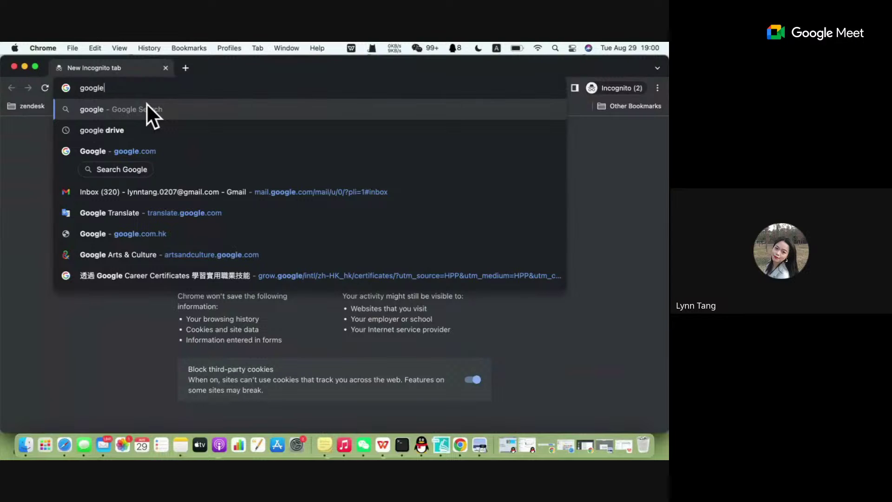
{"action": "type", "text": "land"}
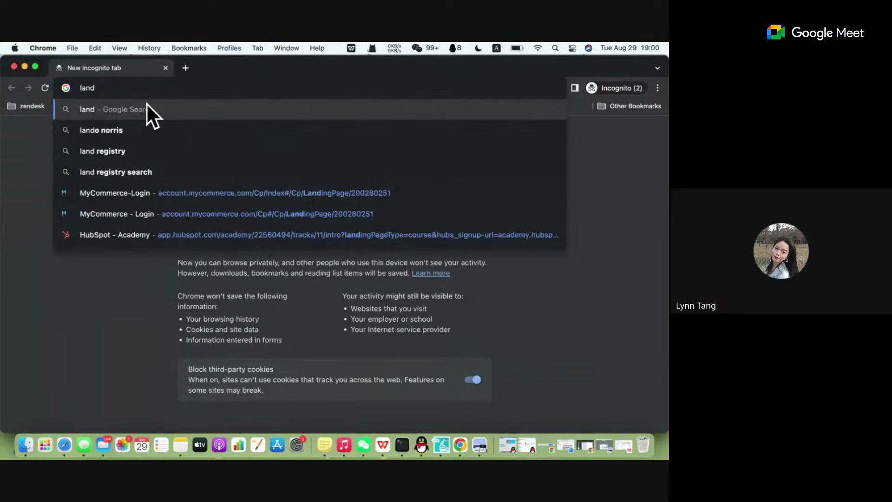
{"action": "type", "text": "scape "}
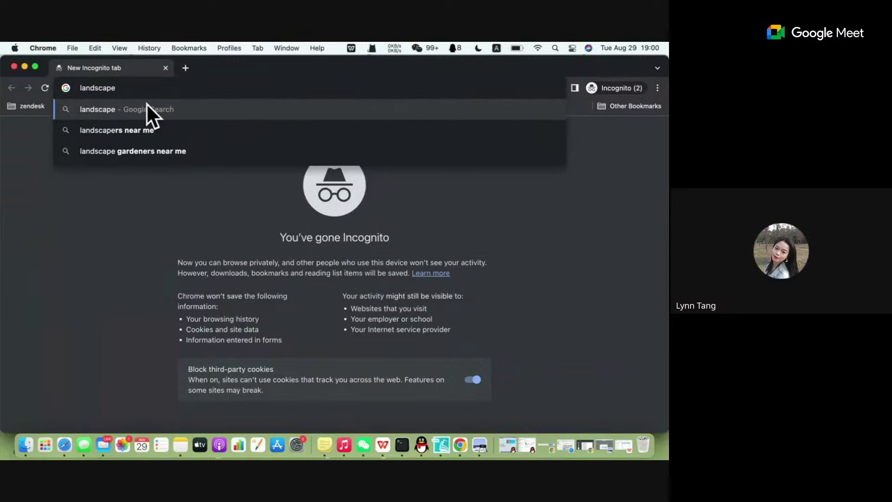
{"action": "type", "text": "and s"}
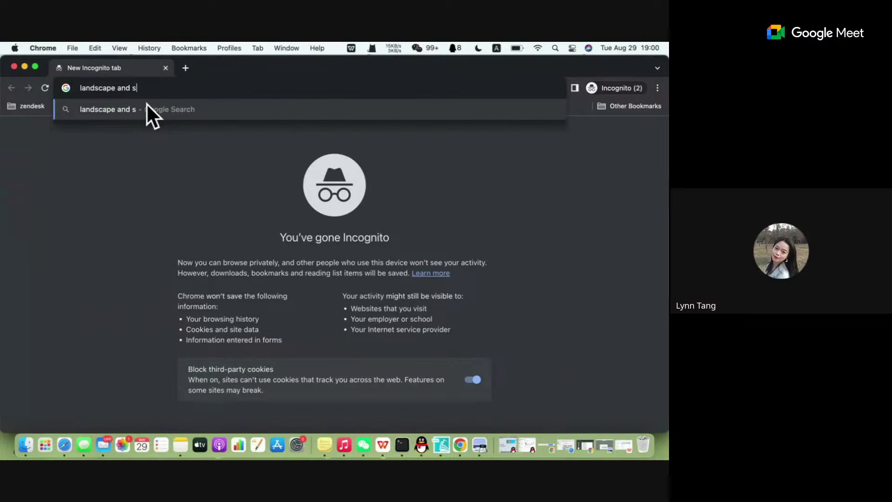
{"action": "type", "text": "c"}
{"action": "key", "text": "BackSpace"}
{"action": "key", "text": "BackSpace"}
{"action": "type", "text": "port"}
{"action": "type", "text": "t"}
{"action": "key", "text": "BackSpace"}
{"action": "type", "text": "rait"}
{"action": "key", "text": "Return"}
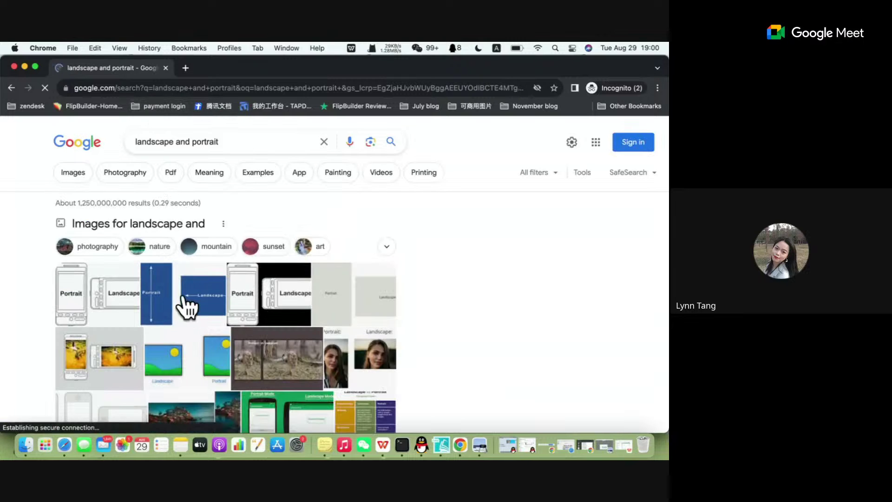
{"action": "left_click", "coordinate": [188, 304]}
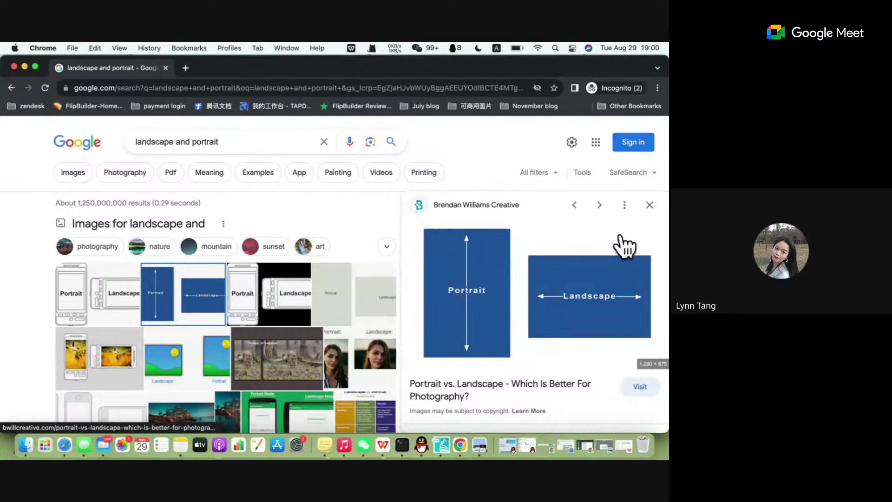
{"action": "left_click", "coordinate": [439, 447]}
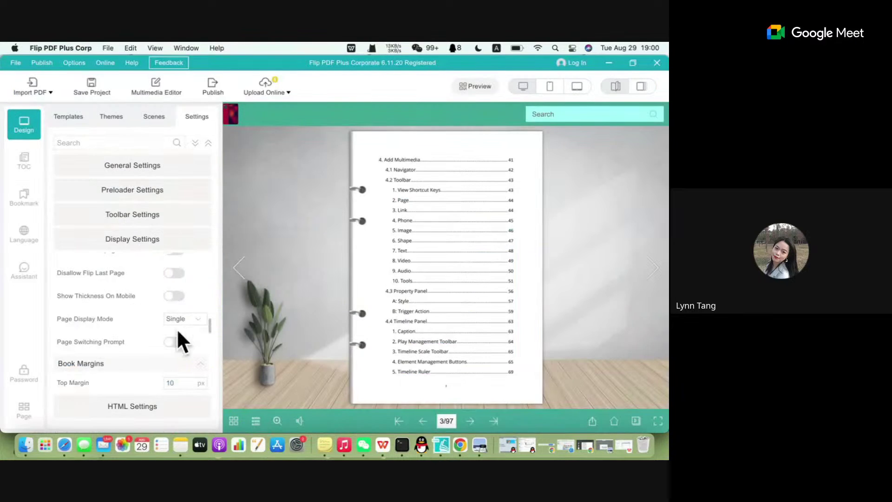
Keep Page Display Mode at Single and scroll through the remaining Display Settings.
{"action": "left_click", "coordinate": [179, 321]}
{"action": "left_click", "coordinate": [178, 321]}
{"action": "scroll", "coordinate": [163, 332], "scroll_direction": "down", "scroll_amount": 5}
{"action": "scroll", "coordinate": [162, 332], "scroll_direction": "down", "scroll_amount": 5}
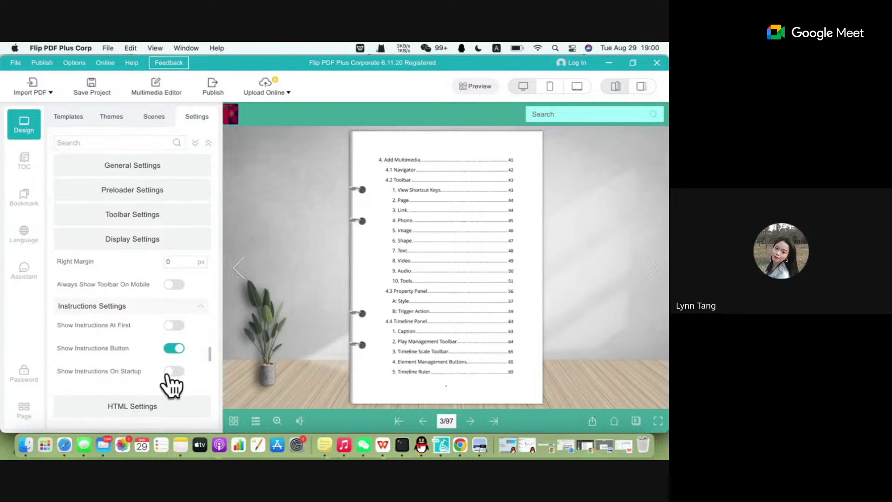
{"action": "scroll", "coordinate": [144, 349], "scroll_direction": "down", "scroll_amount": 5}
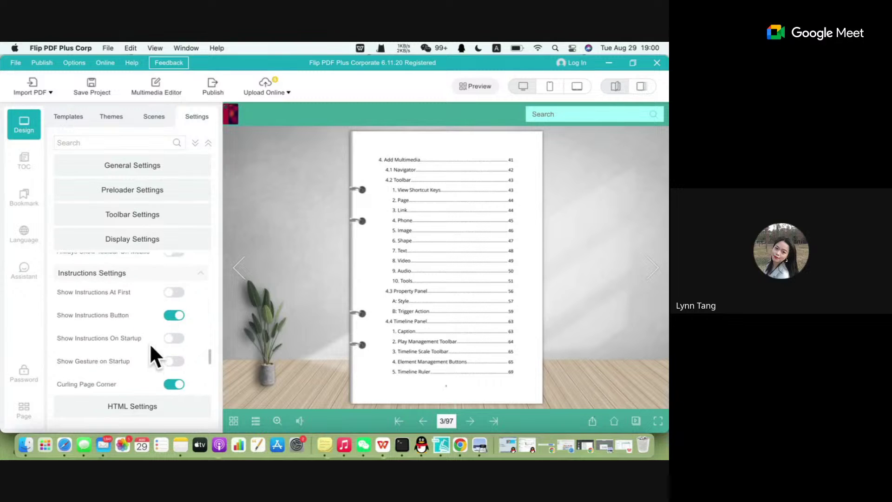
{"action": "scroll", "coordinate": [154, 355], "scroll_direction": "down", "scroll_amount": 4}
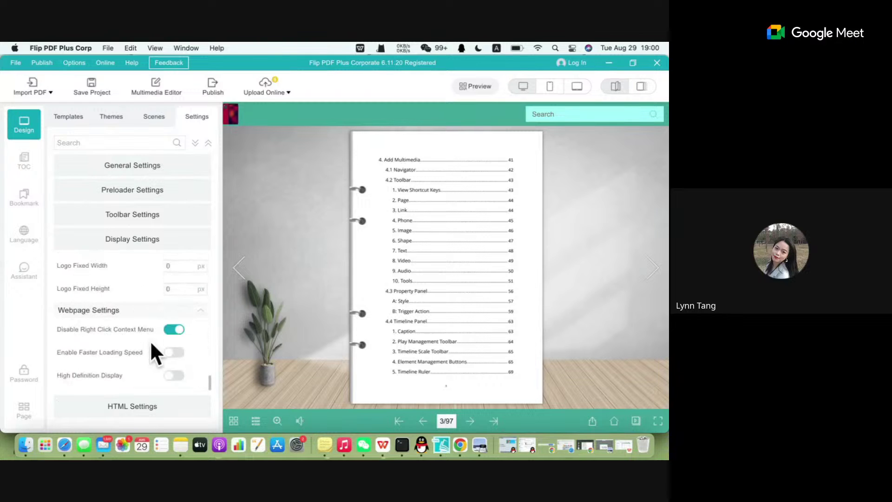
{"action": "scroll", "coordinate": [150, 340], "scroll_direction": "up", "scroll_amount": 3}
{"action": "scroll", "coordinate": [150, 340], "scroll_direction": "up", "scroll_amount": 5}
{"action": "scroll", "coordinate": [153, 351], "scroll_direction": "down", "scroll_amount": 7}
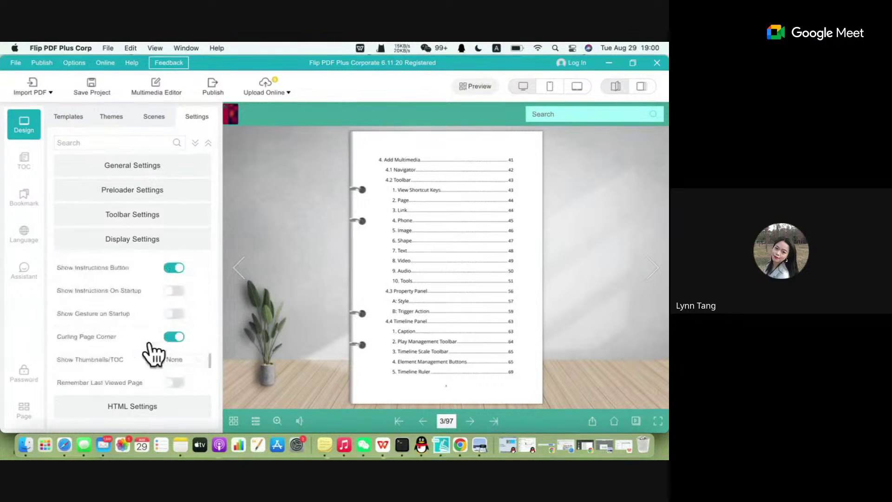
Collapse Display Settings and expand HTML Settings to show page-number, embed and link options.
{"action": "left_click", "coordinate": [131, 245]}
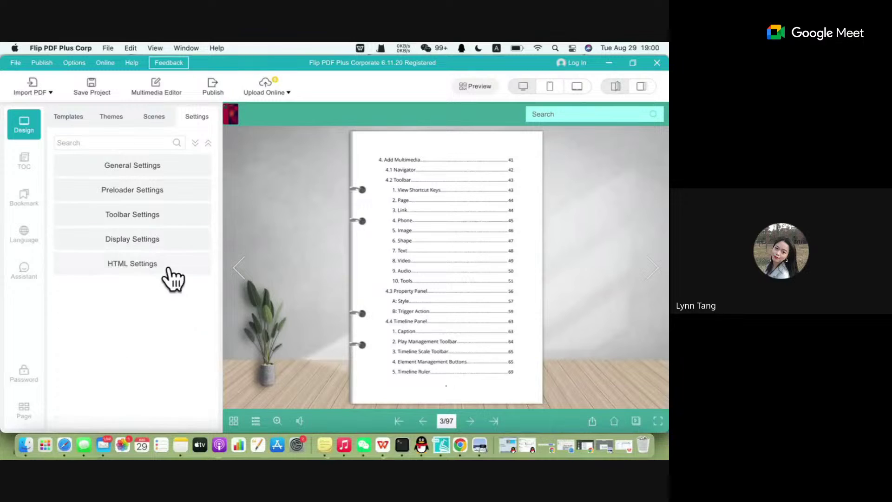
{"action": "left_click", "coordinate": [149, 263]}
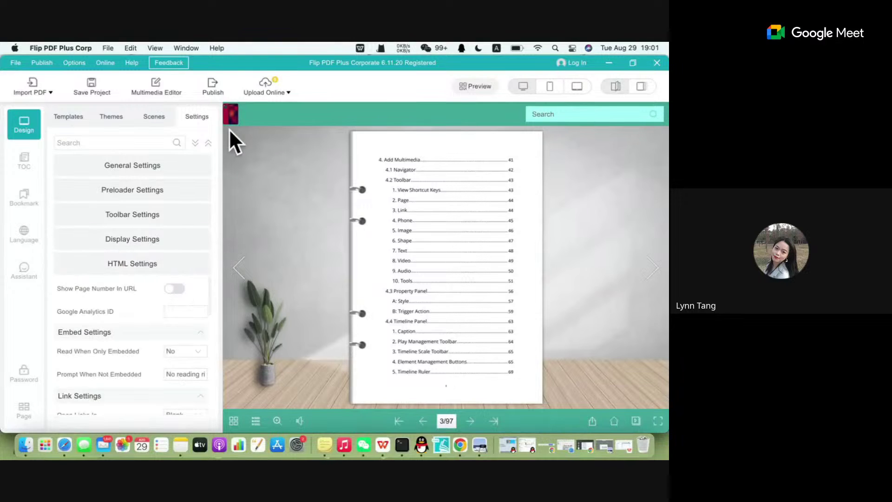
{"action": "left_click", "coordinate": [216, 87]}
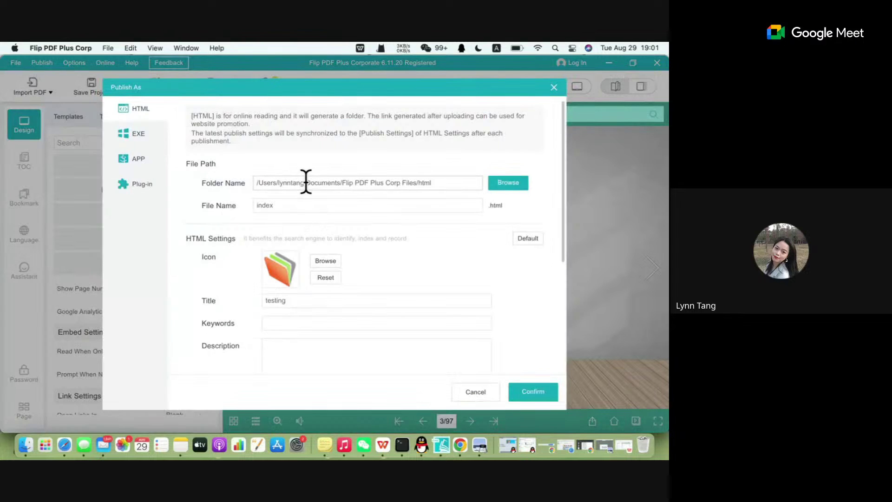
Scroll through the Publish As HTML options (file name index, title testing), then return to Chrome.
{"action": "scroll", "coordinate": [331, 253], "scroll_direction": "down", "scroll_amount": 5}
{"action": "scroll", "coordinate": [332, 253], "scroll_direction": "up", "scroll_amount": 5}
{"action": "scroll", "coordinate": [332, 254], "scroll_direction": "down", "scroll_amount": 5}
{"action": "scroll", "coordinate": [332, 253], "scroll_direction": "up", "scroll_amount": 5}
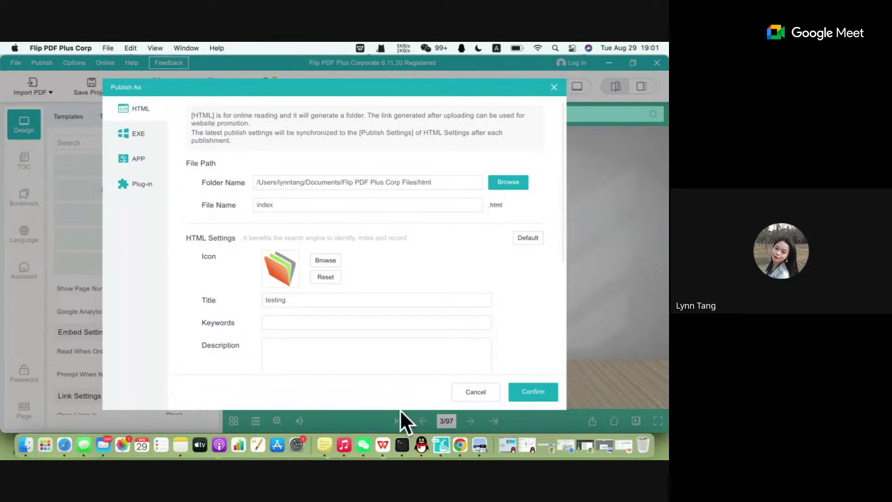
{"action": "left_click", "coordinate": [462, 447]}
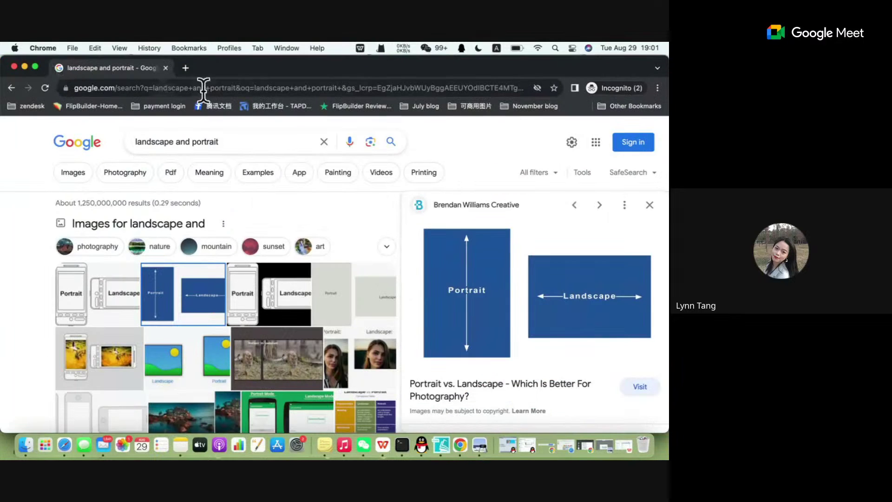
Capture the search page, draw a red arrow at the tab icon, discard it, and return to Publish As.
{"action": "key", "text": "ctrl+super+a"}
{"action": "left_click_drag", "start_coordinate": [4, 43], "coordinate": [356, 288]}
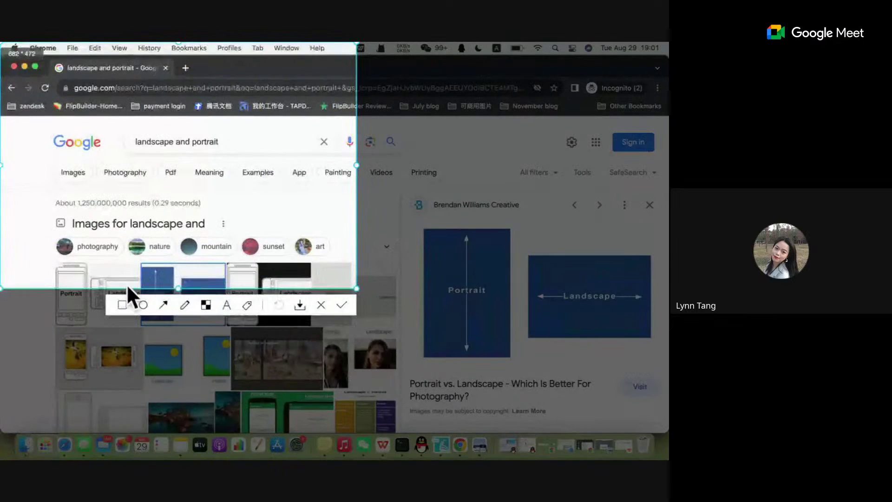
{"action": "left_click", "coordinate": [122, 303]}
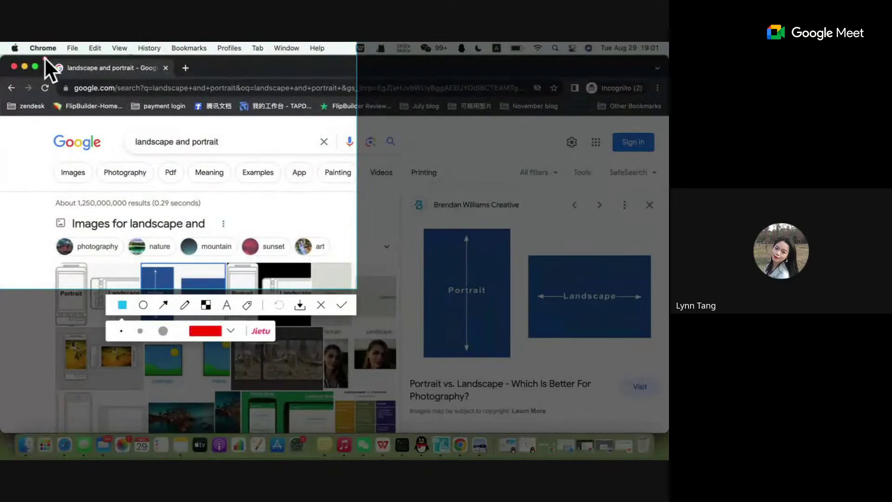
{"action": "left_click", "coordinate": [163, 306]}
{"action": "left_click_drag", "start_coordinate": [104, 140], "coordinate": [58, 94]}
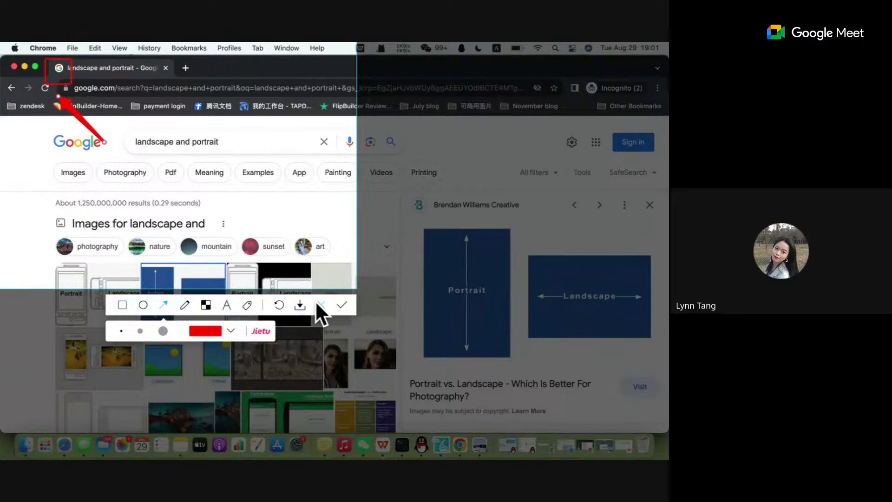
{"action": "left_click", "coordinate": [318, 303]}
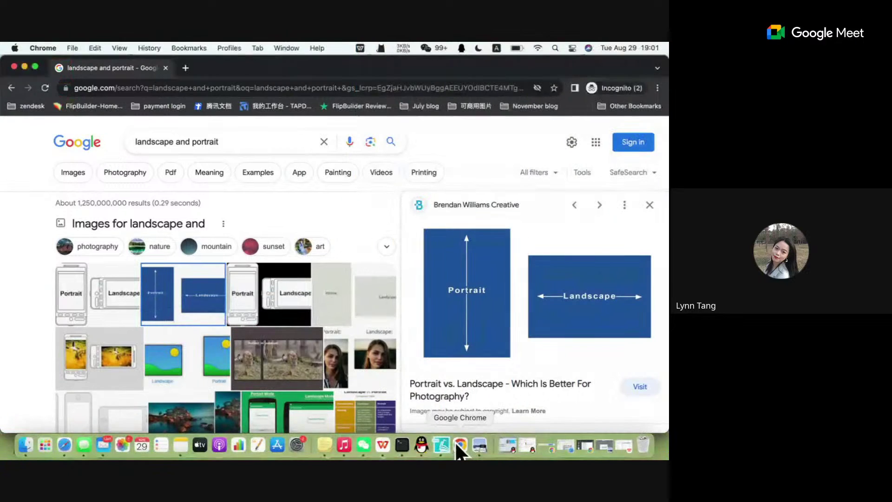
{"action": "left_click", "coordinate": [440, 441]}
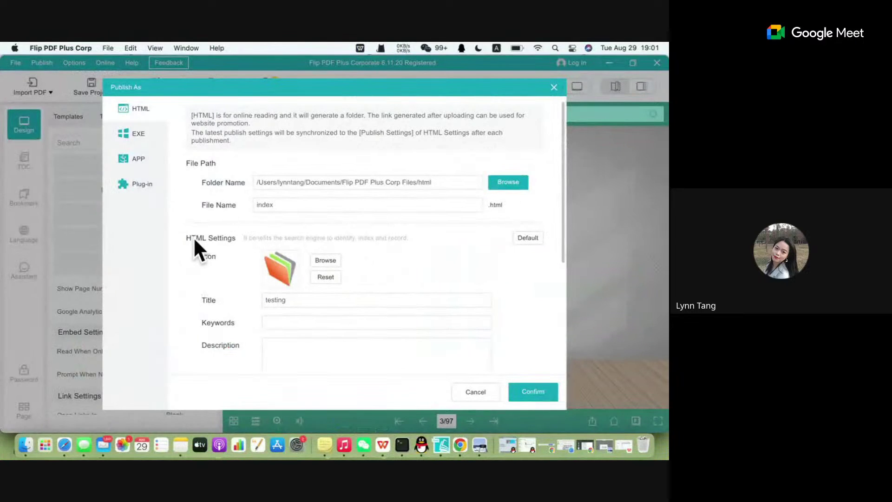
Set the HTML icon to 1.jpg from Downloads, then close the Publish As window.
{"action": "left_click", "coordinate": [325, 260]}
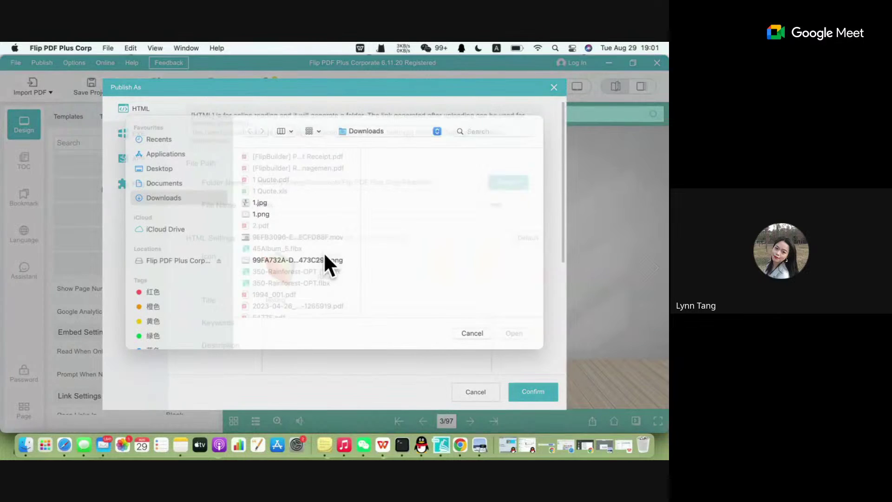
{"action": "left_click", "coordinate": [281, 212]}
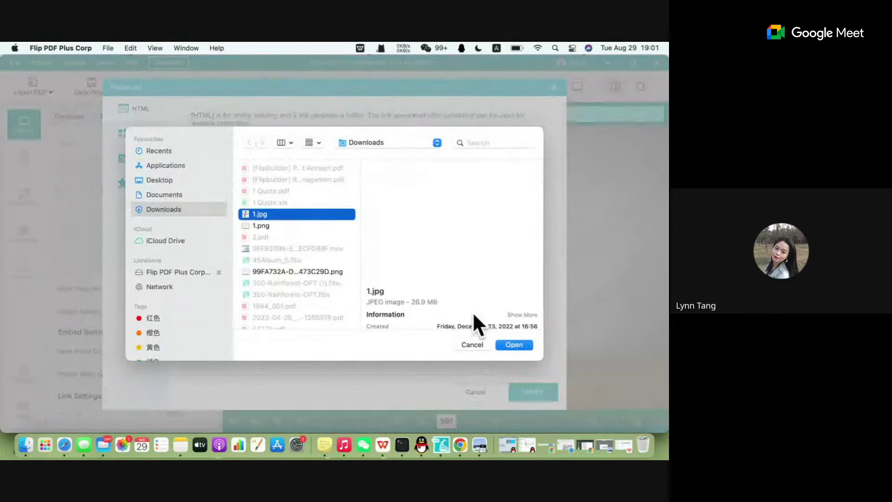
{"action": "left_click", "coordinate": [514, 344]}
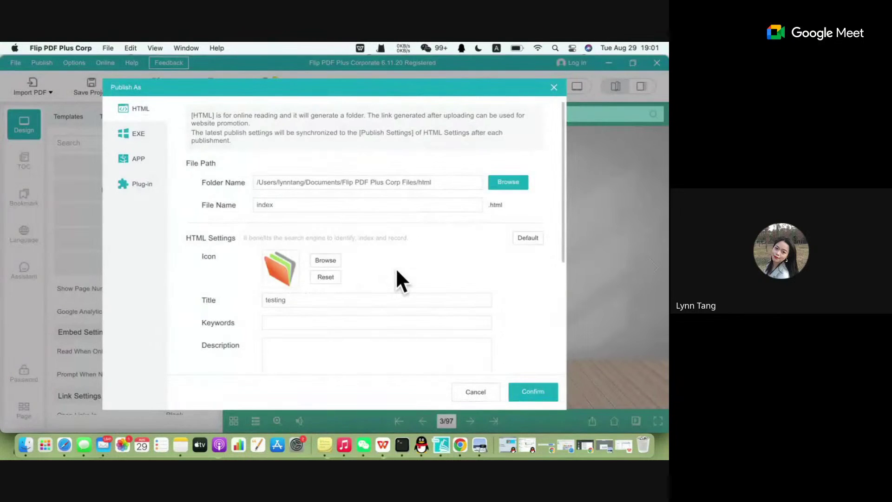
{"action": "scroll", "coordinate": [395, 267], "scroll_direction": "down", "scroll_amount": 1}
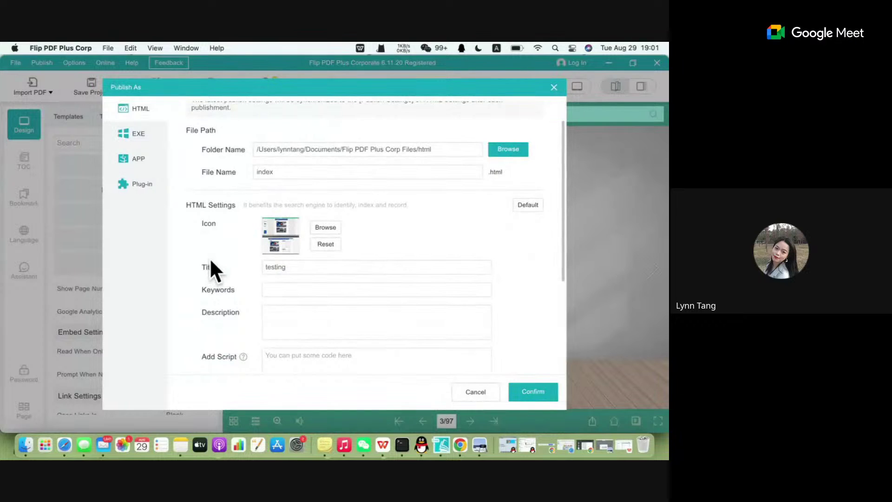
{"action": "left_click", "coordinate": [269, 292]}
{"action": "scroll", "coordinate": [285, 274], "scroll_direction": "up", "scroll_amount": 2}
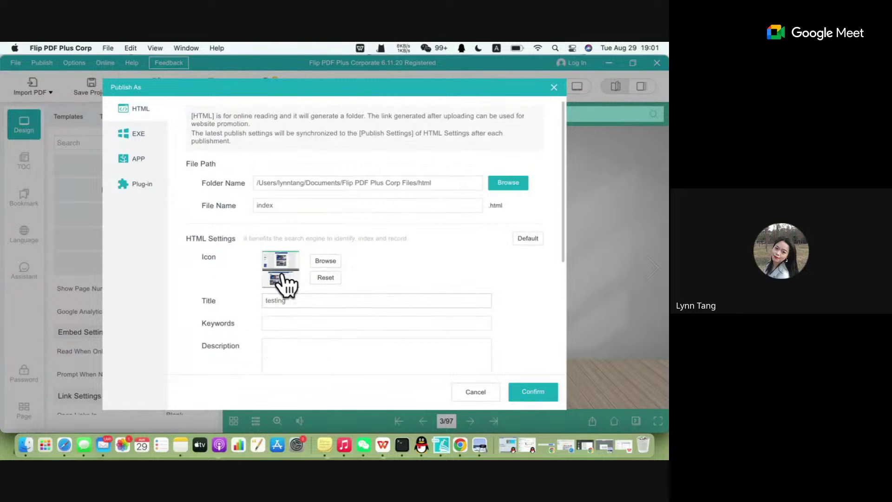
{"action": "left_click", "coordinate": [554, 88]}
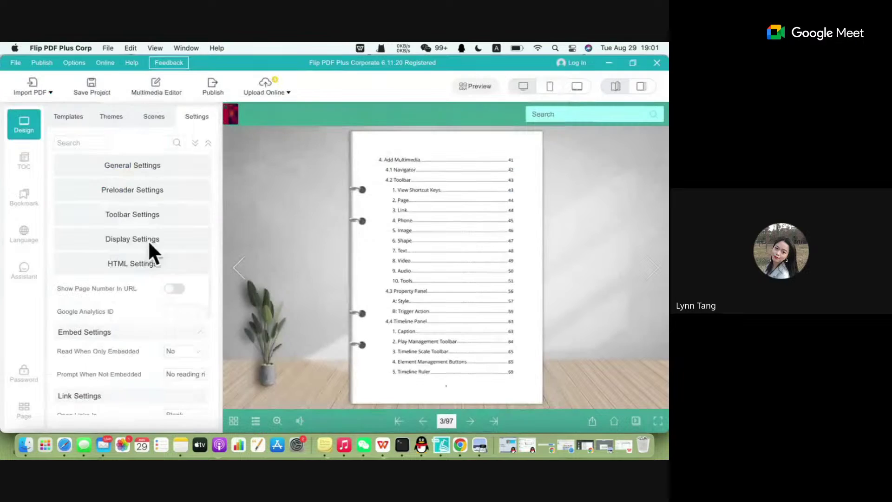
Open the TOC tab, expand and collapse 2.Quick Start, and toggle the Subdirectories checkbox off and on.
{"action": "left_click", "coordinate": [137, 265]}
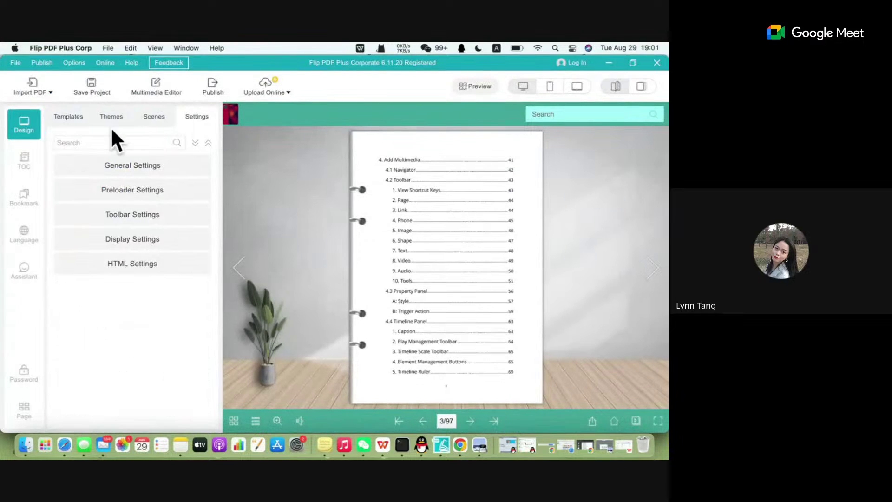
{"action": "left_click", "coordinate": [23, 168]}
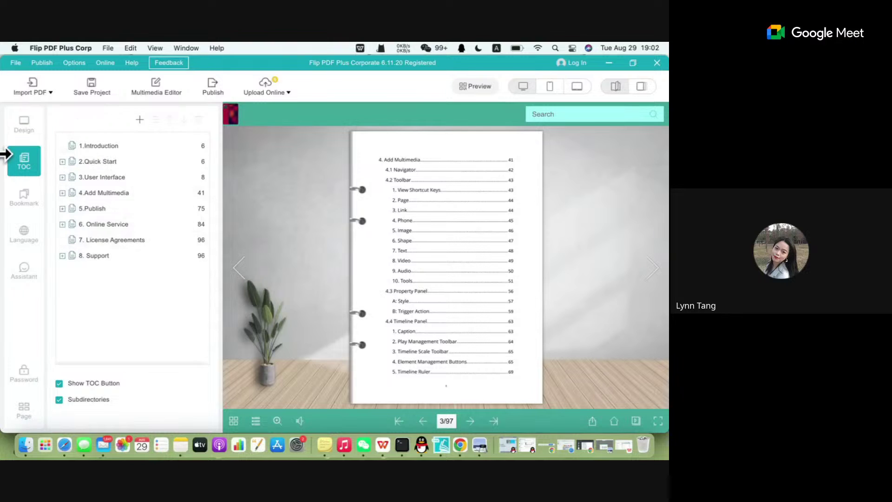
{"action": "left_click", "coordinate": [62, 161]}
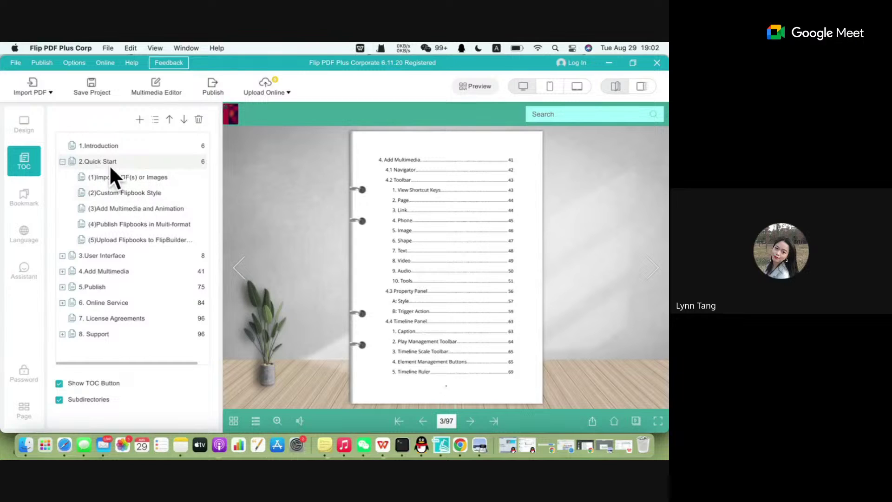
{"action": "left_click", "coordinate": [59, 399]}
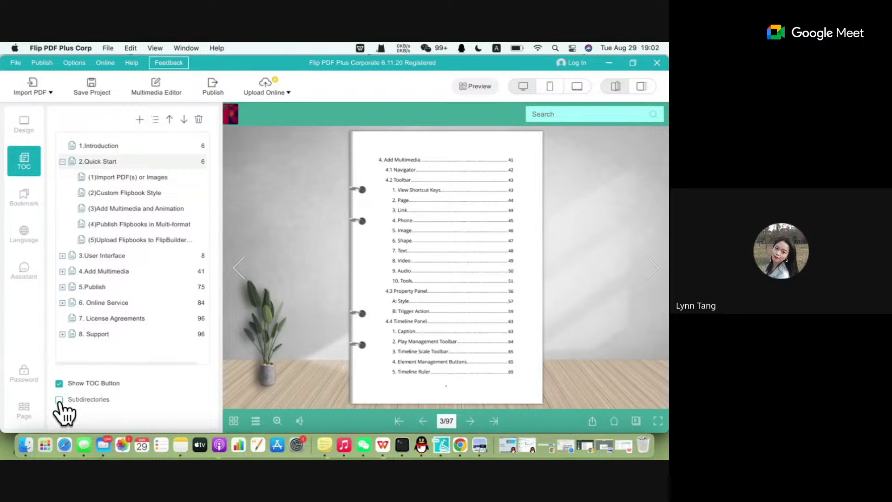
{"action": "left_click", "coordinate": [62, 162]}
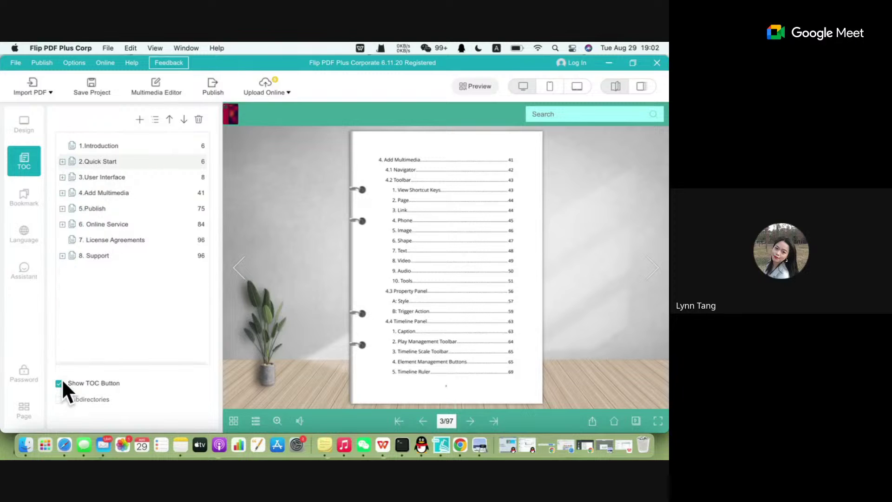
{"action": "left_click", "coordinate": [59, 400]}
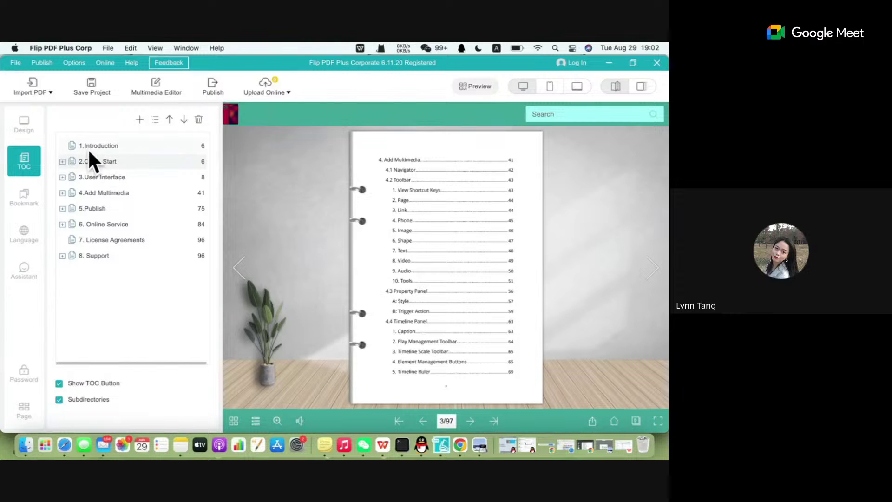
{"action": "left_click", "coordinate": [62, 161]}
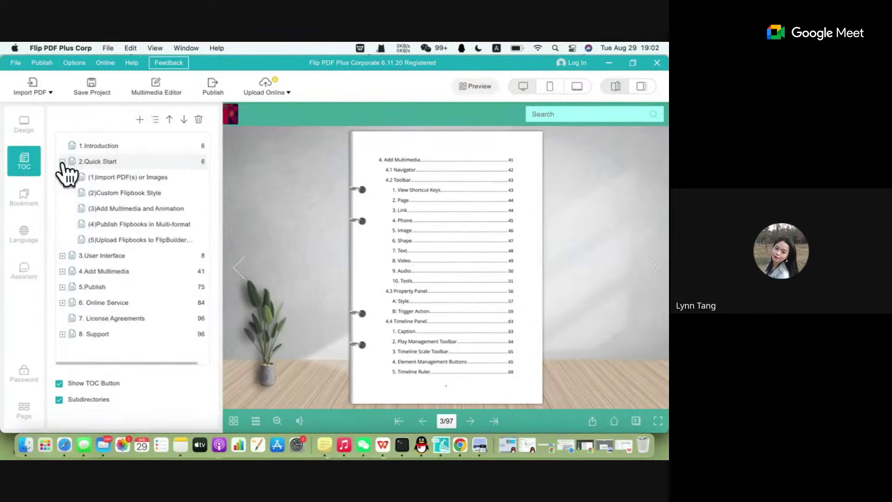
{"action": "left_click", "coordinate": [63, 162]}
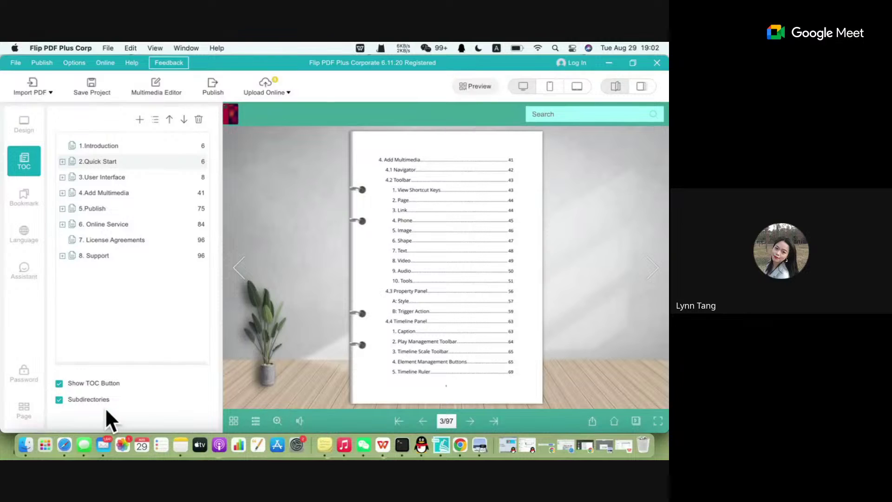
Open the preview's Table of Contents, expand and collapse Quick Start, then uncheck Subdirectories.
{"action": "left_click", "coordinate": [255, 422]}
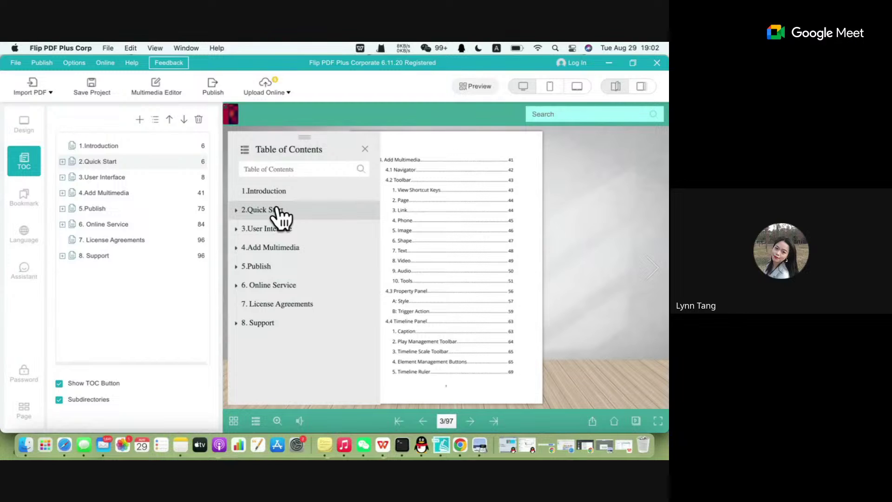
{"action": "left_click", "coordinate": [242, 213]}
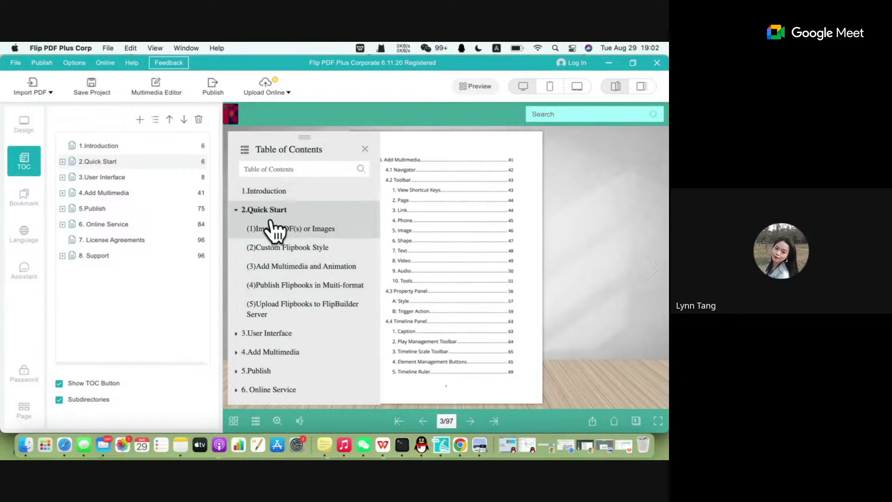
{"action": "left_click", "coordinate": [226, 208]}
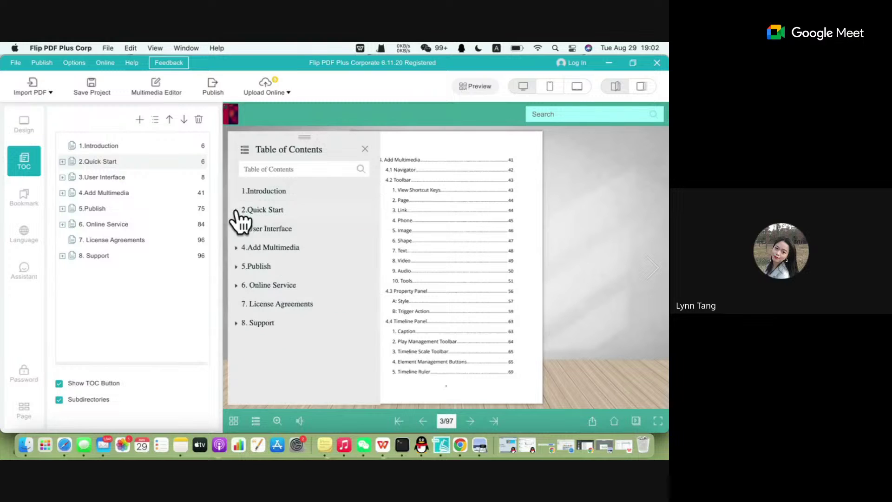
{"action": "left_click", "coordinate": [59, 400]}
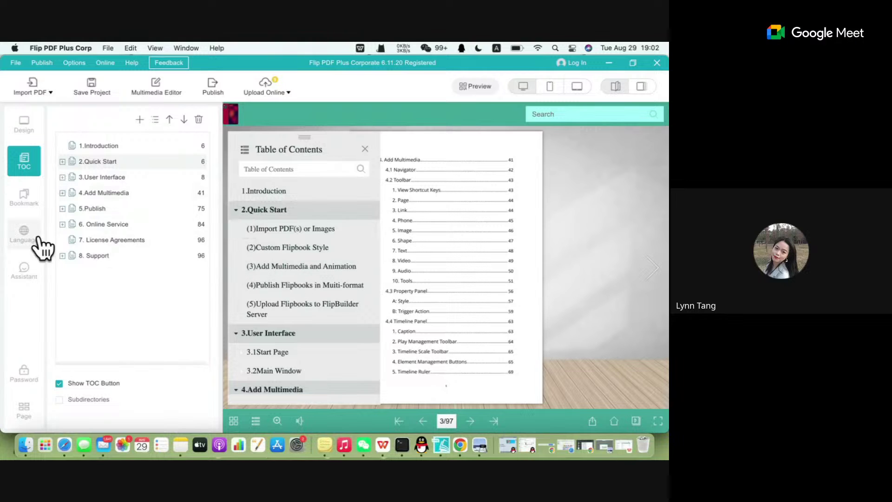
Add bookmarks for pages 1, 2 and 3 and display them along the book's right edge.
{"action": "left_click", "coordinate": [20, 200]}
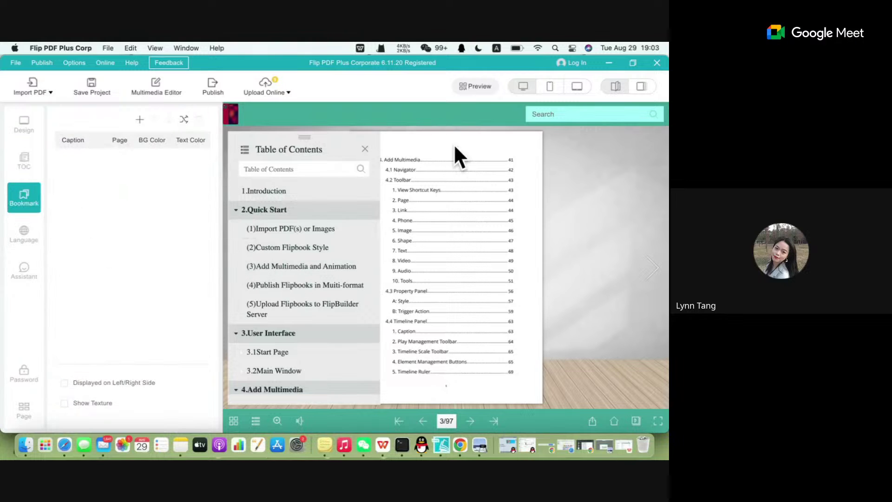
{"action": "left_click", "coordinate": [364, 148]}
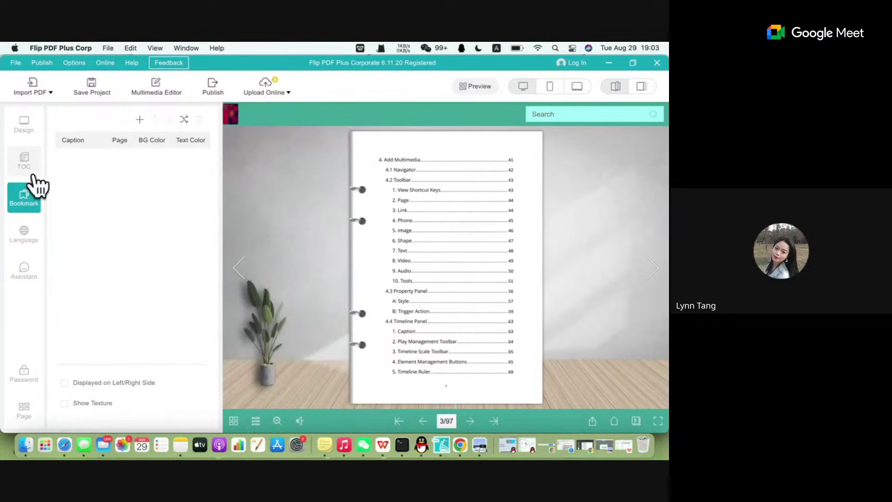
{"action": "left_click", "coordinate": [64, 383]}
{"action": "left_click", "coordinate": [65, 382]}
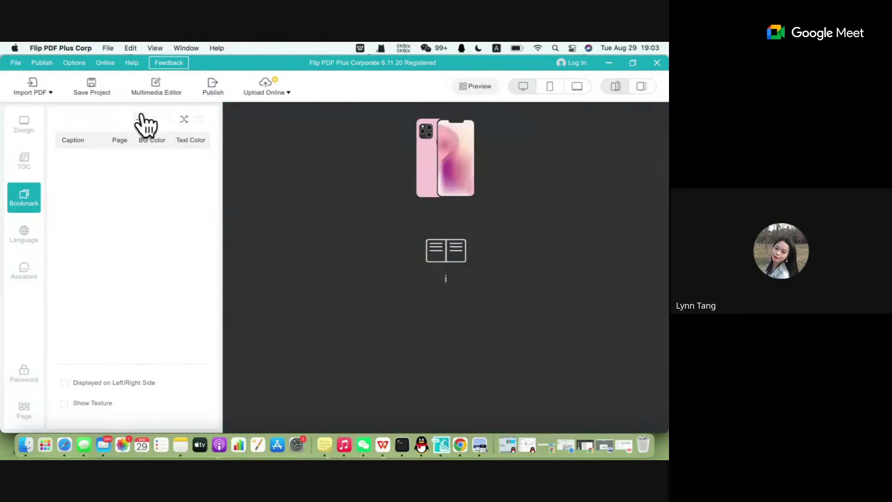
{"action": "left_click", "coordinate": [140, 118]}
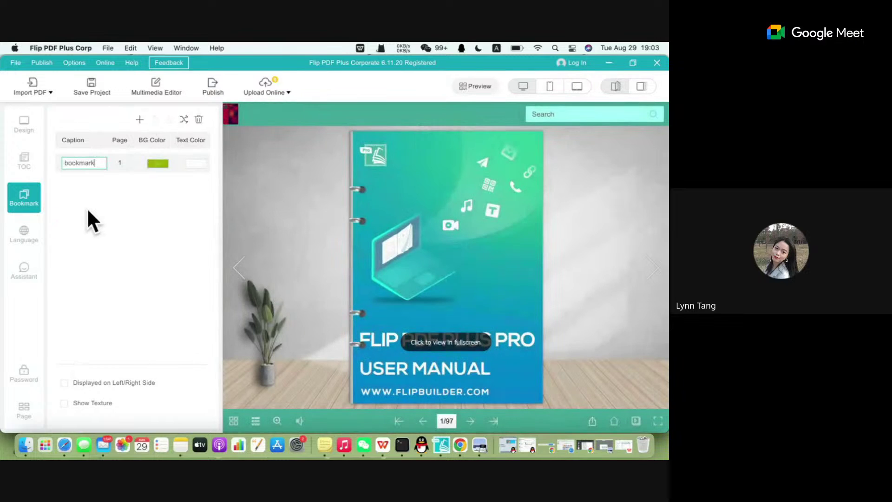
{"action": "left_click", "coordinate": [138, 121]}
{"action": "left_click", "coordinate": [139, 120]}
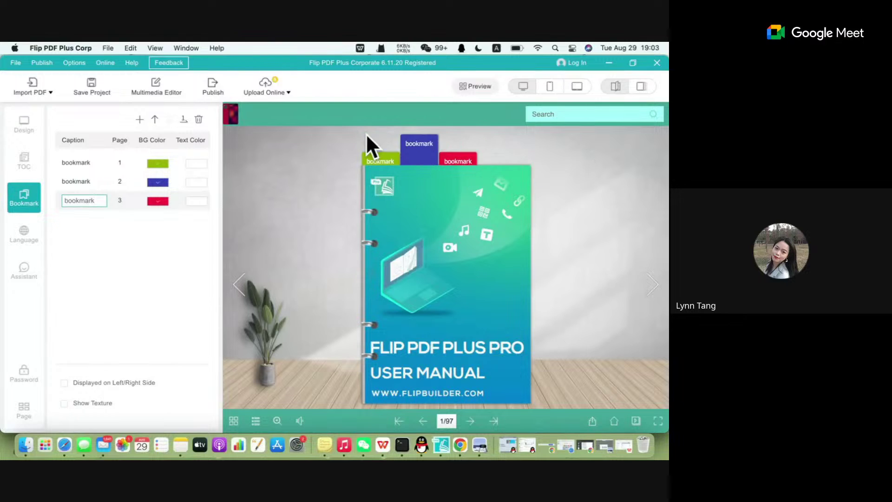
{"action": "left_click", "coordinate": [81, 383]}
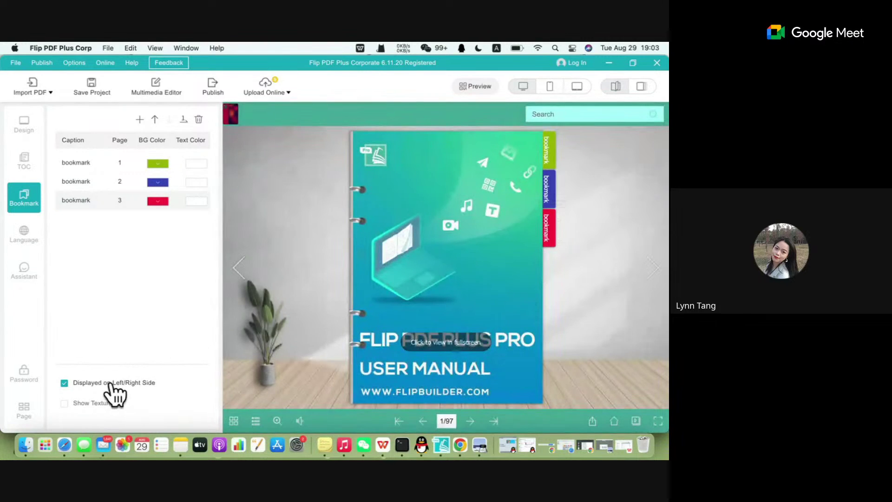
{"action": "left_click", "coordinate": [19, 246]}
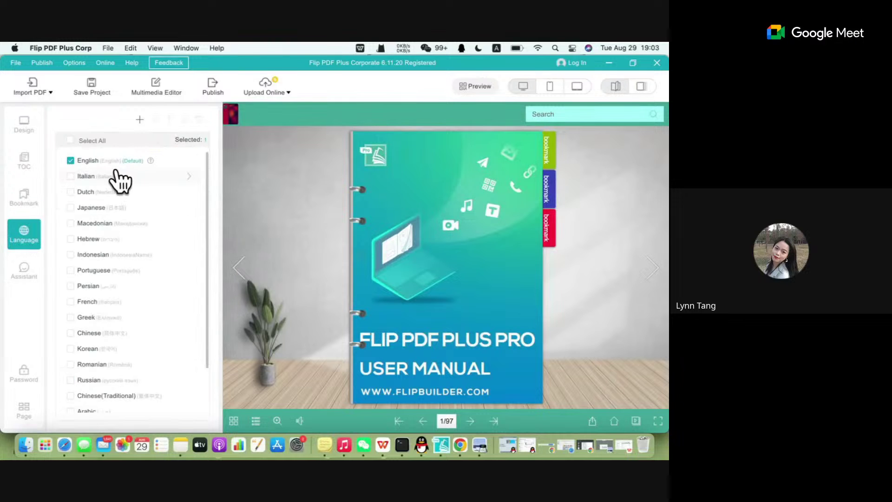
Preview the English, Japanese and Dutch label translations, leaving English selected, then close the panel.
{"action": "left_click", "coordinate": [111, 160]}
{"action": "left_click", "coordinate": [114, 209]}
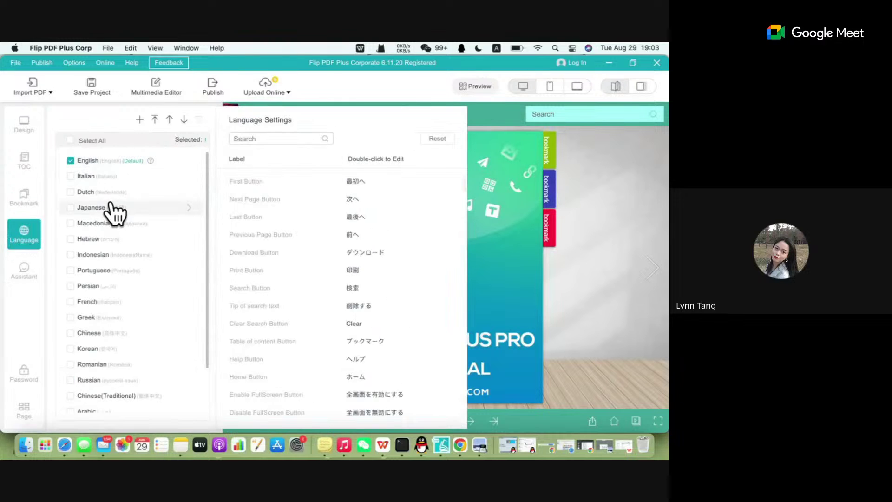
{"action": "left_click", "coordinate": [110, 192]}
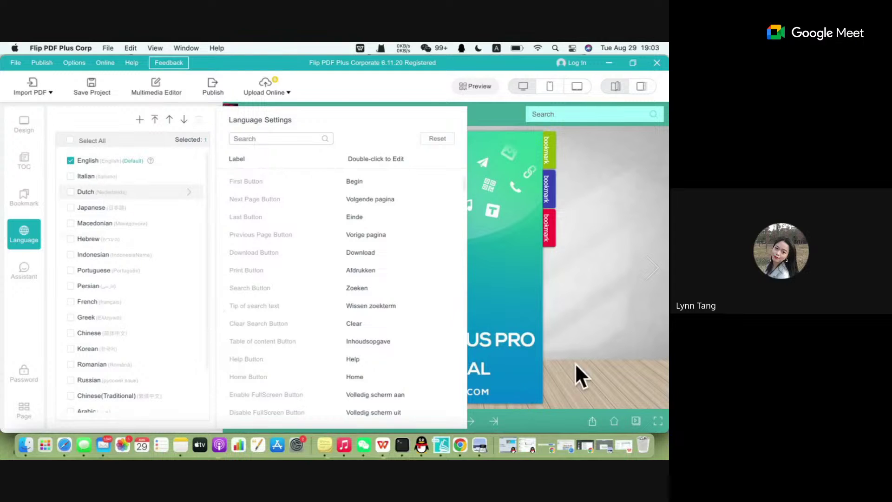
{"action": "left_click", "coordinate": [651, 295]}
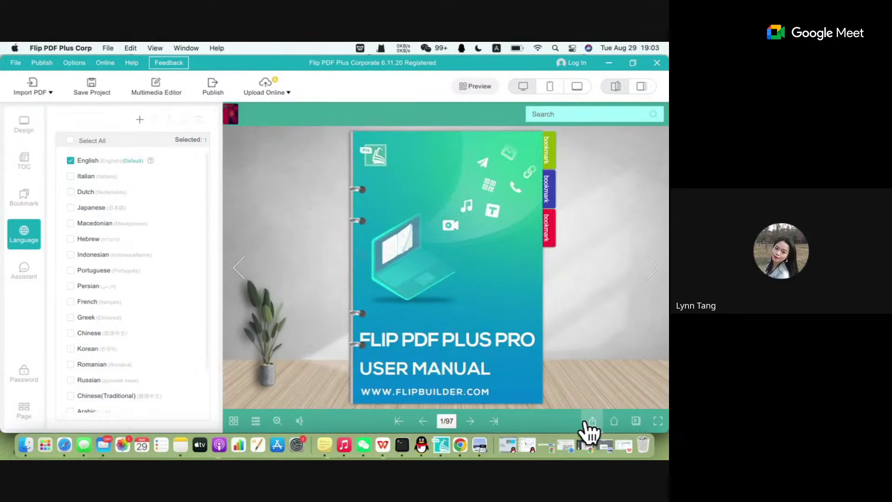
Capture the flipbook screen and mark its share label with a red box and arrow.
{"action": "key", "text": "ctrl+super+a"}
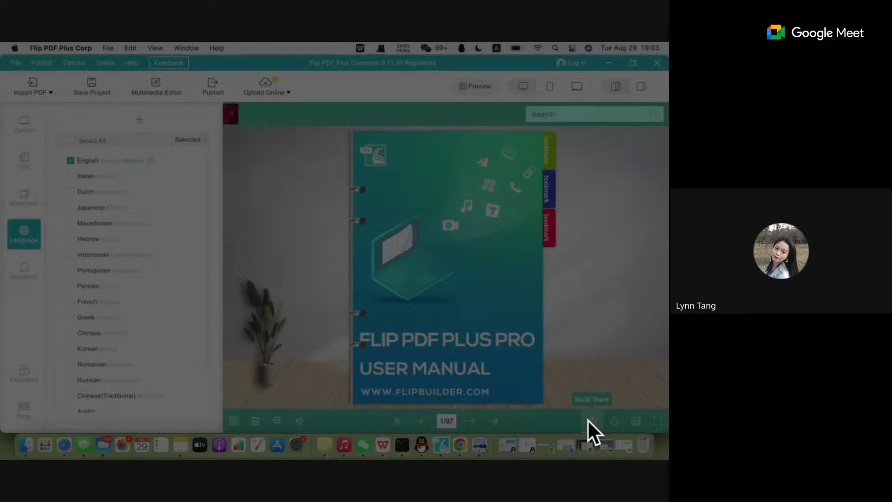
{"action": "mouse_move", "coordinate": [53, 43]}
{"action": "left_mouse_down"}
{"action": "mouse_move", "coordinate": [238, 189]}
{"action": "mouse_move", "coordinate": [536, 380]}
{"action": "mouse_move", "coordinate": [667, 409]}
{"action": "mouse_move", "coordinate": [667, 446]}
{"action": "left_mouse_up"}
{"action": "left_click", "coordinate": [433, 432]}
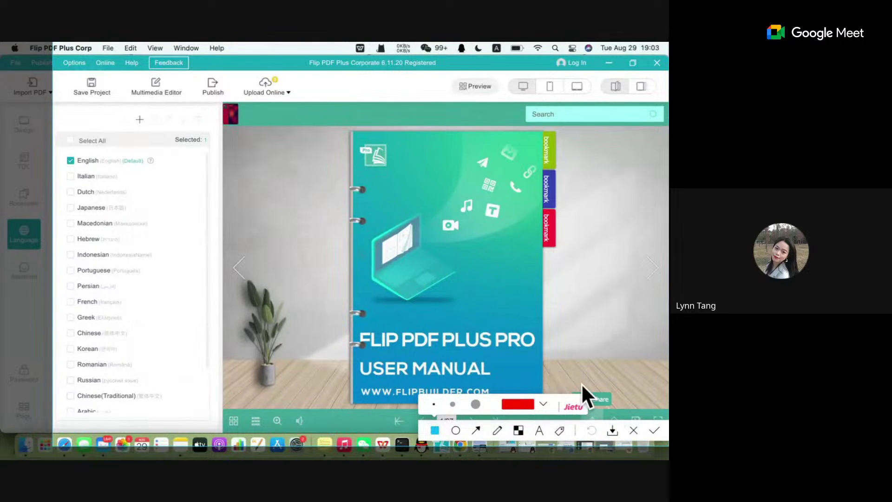
{"action": "left_click_drag", "start_coordinate": [552, 374], "coordinate": [620, 411]}
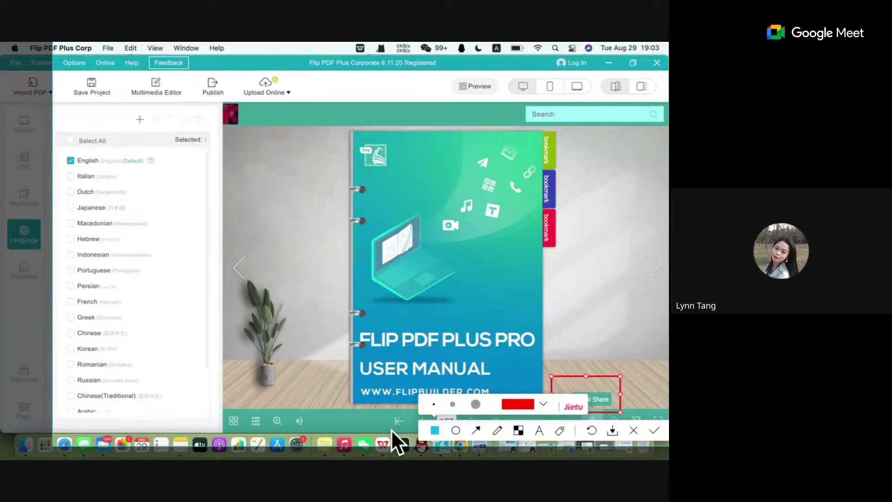
{"action": "left_click", "coordinate": [478, 431]}
{"action": "left_click_drag", "start_coordinate": [625, 304], "coordinate": [591, 357]}
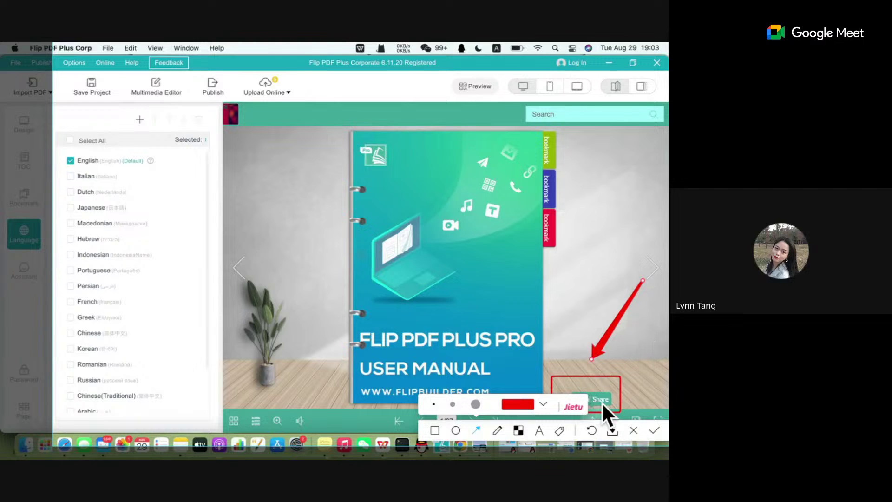
Discard the screenshot annotations and view the Italian, then English, interface labels.
{"action": "left_click", "coordinate": [631, 432]}
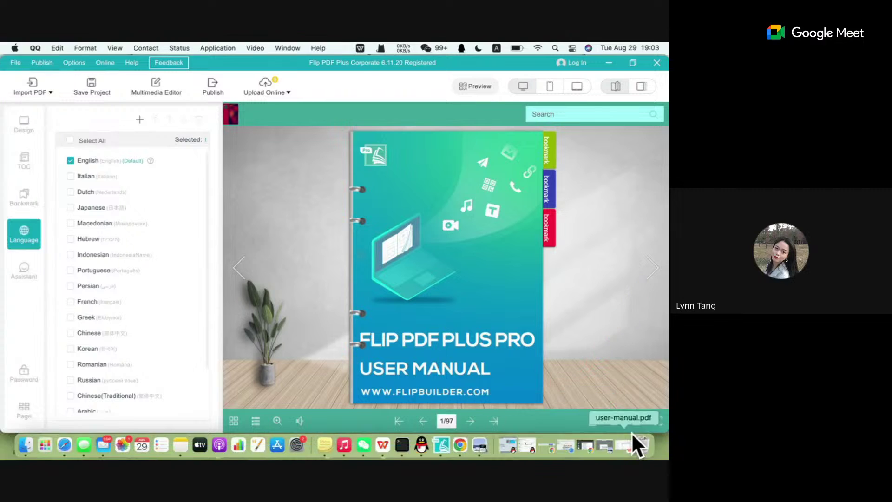
{"action": "left_click", "coordinate": [107, 177]}
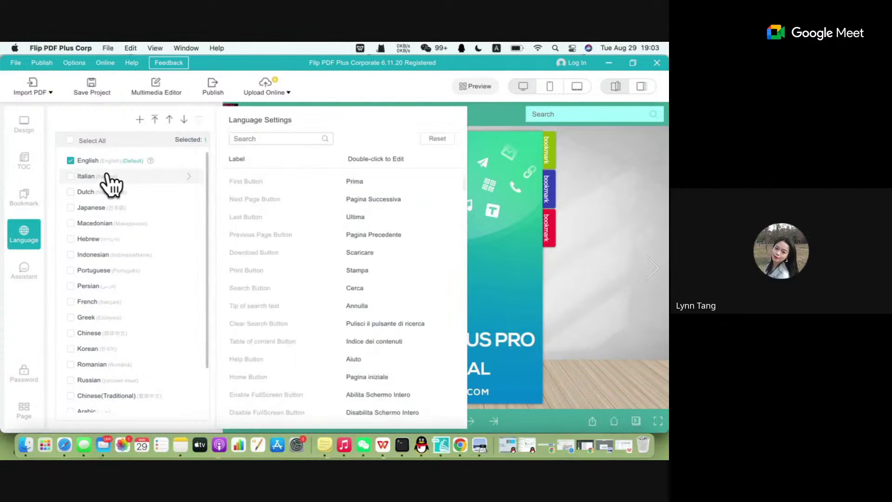
{"action": "left_click", "coordinate": [110, 162]}
Change the English First button label to 'home page' and close the label settings.
{"action": "double_click", "coordinate": [357, 182]}
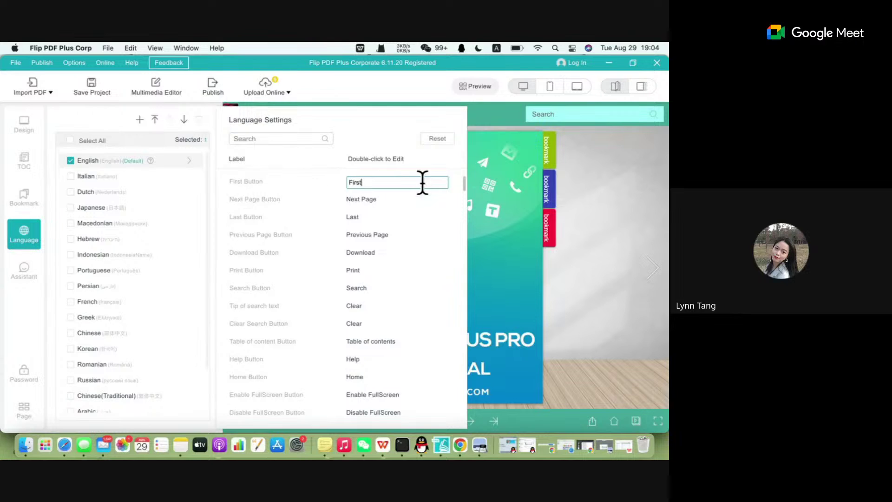
{"action": "key", "text": "BackSpace"}
{"action": "key", "text": "BackSpace"}
{"action": "key", "text": "BackSpace"}
{"action": "key", "text": "BackSpace"}
{"action": "key", "text": "BackSpace"}
{"action": "type", "text": "home page"}
{"action": "left_click", "coordinate": [533, 255]}
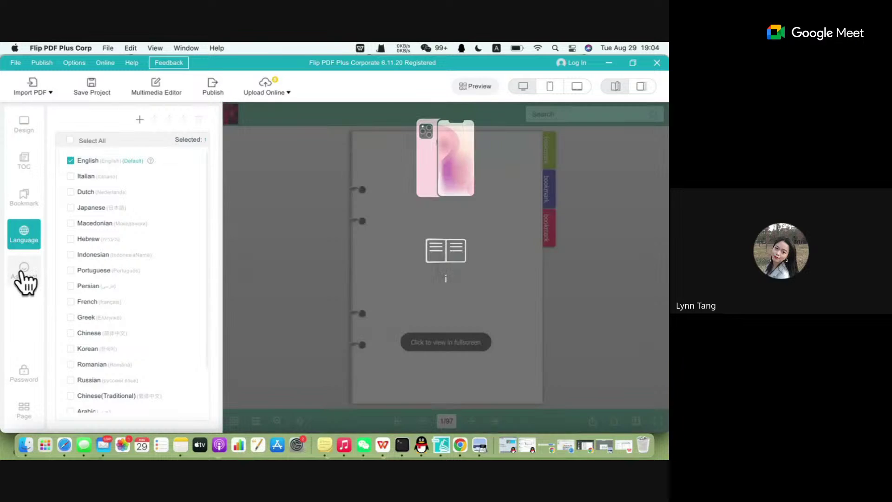
{"action": "left_click", "coordinate": [23, 275]}
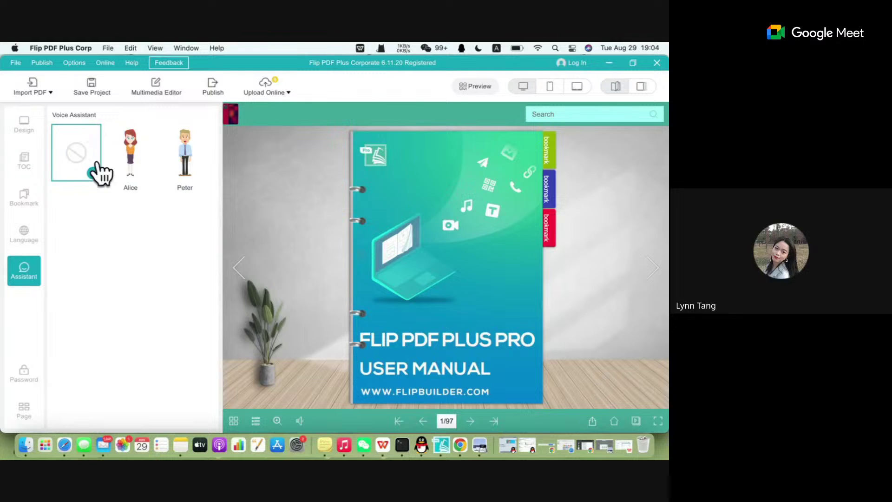
Choose Alice as the voice assistant and toggle her character off and back on.
{"action": "left_click", "coordinate": [127, 164]}
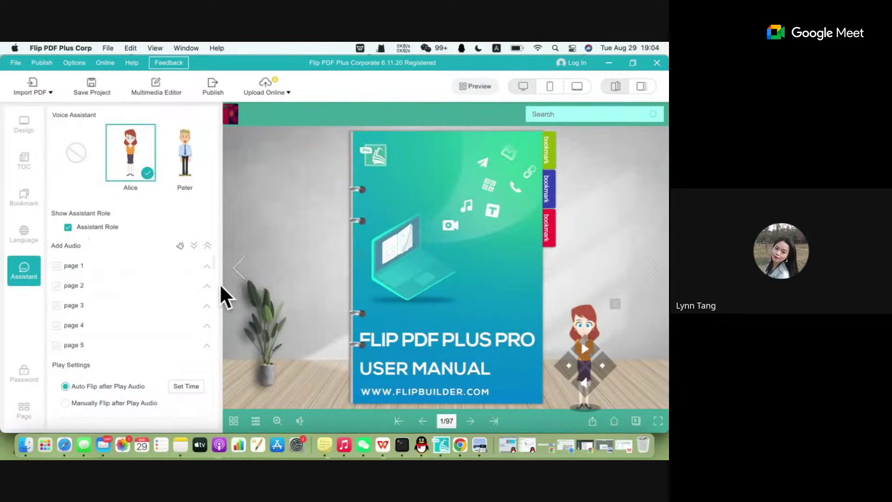
{"action": "left_click", "coordinate": [81, 230]}
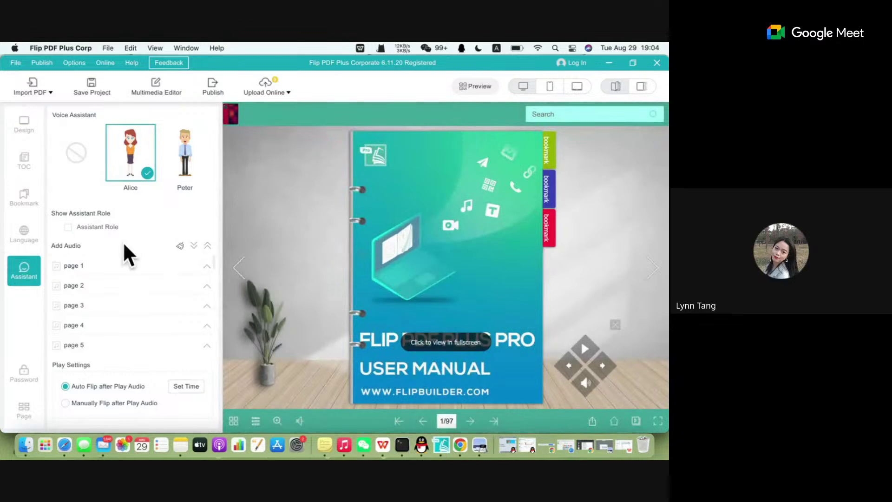
{"action": "left_click", "coordinate": [99, 228]}
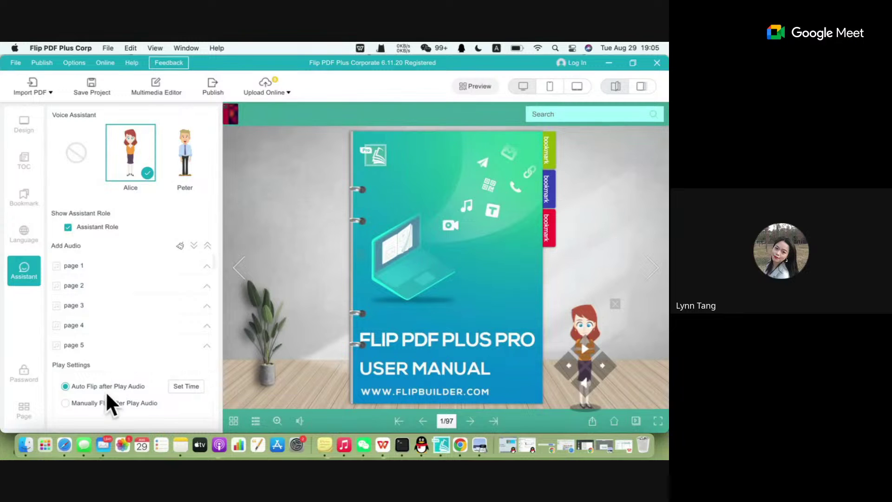
{"action": "left_click", "coordinate": [113, 268]}
Try Convert Text to Speech and Upload MP3 as the page 1 audio source.
{"action": "left_click", "coordinate": [108, 289]}
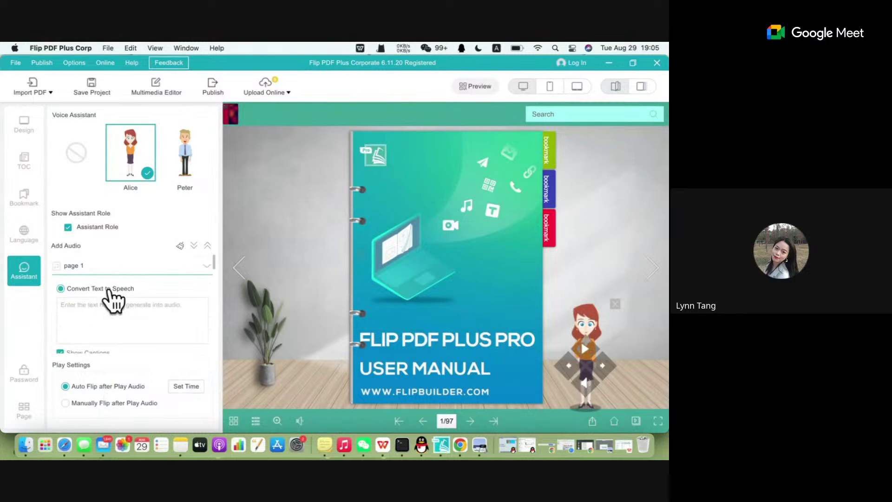
{"action": "scroll", "coordinate": [116, 305], "scroll_direction": "up", "scroll_amount": 3}
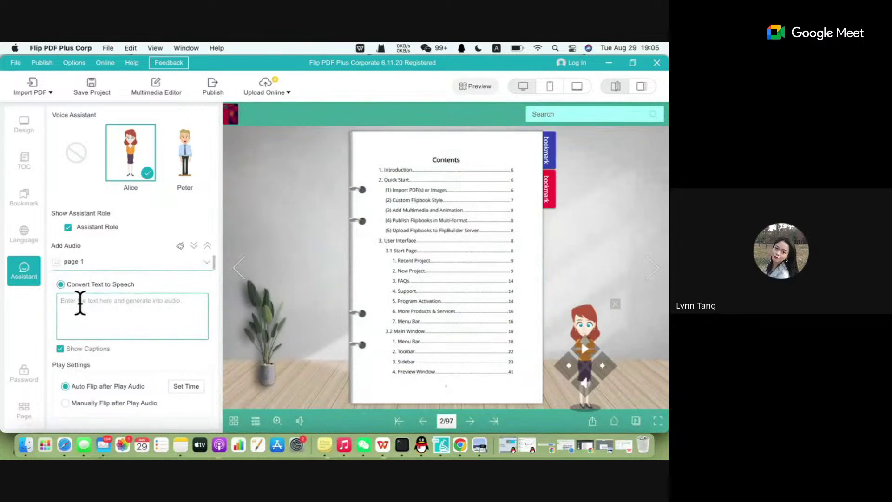
{"action": "scroll", "coordinate": [81, 303], "scroll_direction": "up", "scroll_amount": 1}
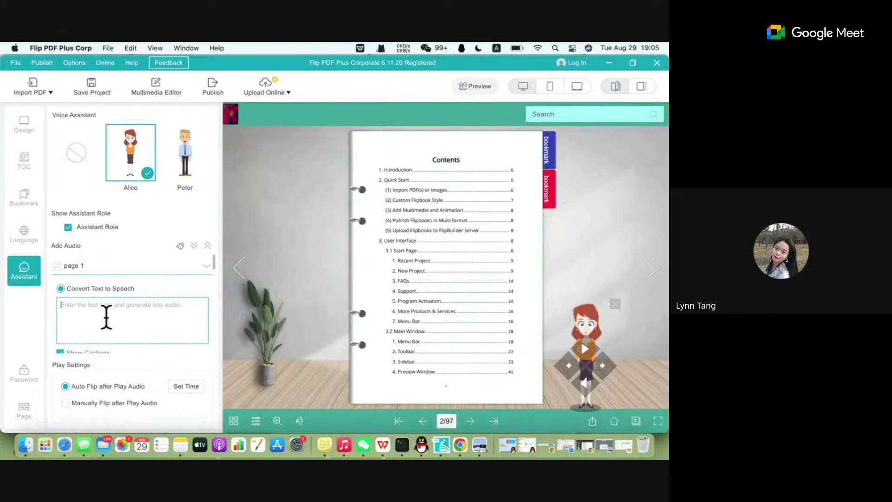
{"action": "scroll", "coordinate": [107, 317], "scroll_direction": "down", "scroll_amount": 5}
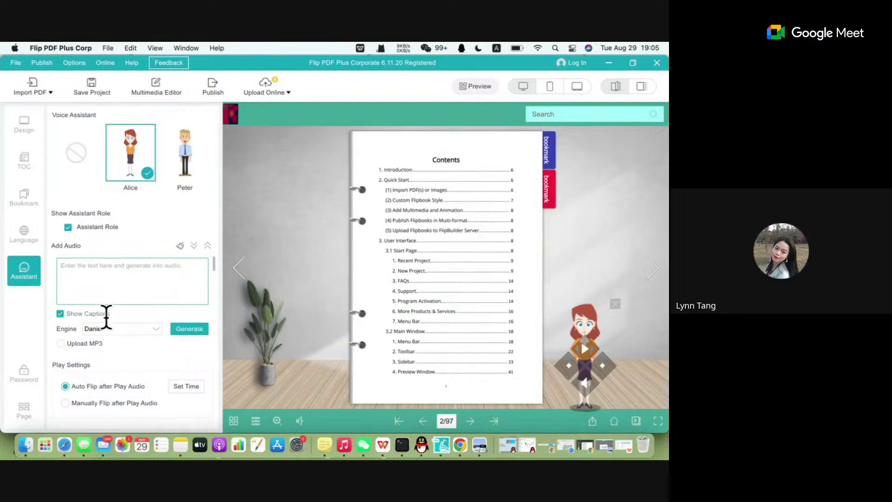
{"action": "left_click", "coordinate": [86, 338]}
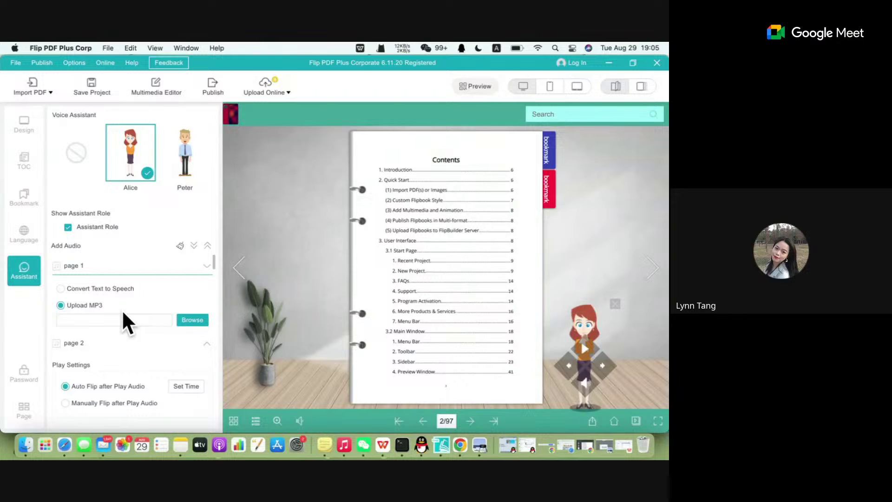
{"action": "scroll", "coordinate": [156, 304], "scroll_direction": "down", "scroll_amount": 4}
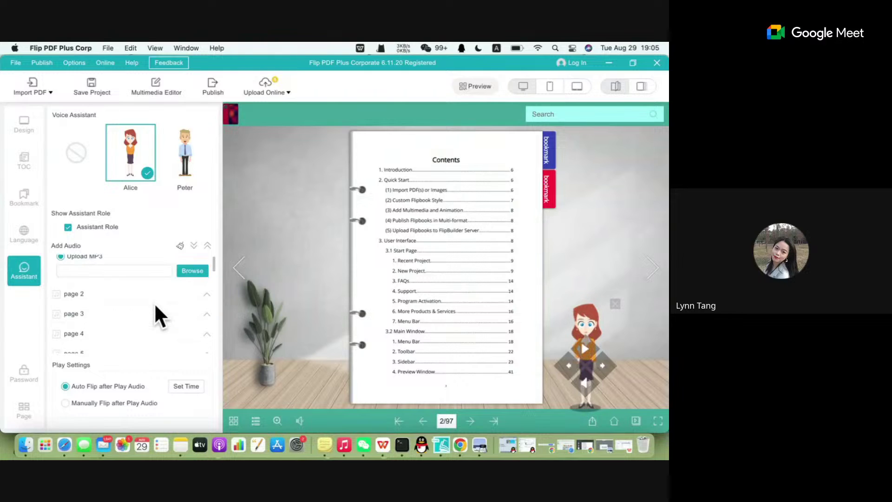
{"action": "scroll", "coordinate": [154, 306], "scroll_direction": "up", "scroll_amount": 4}
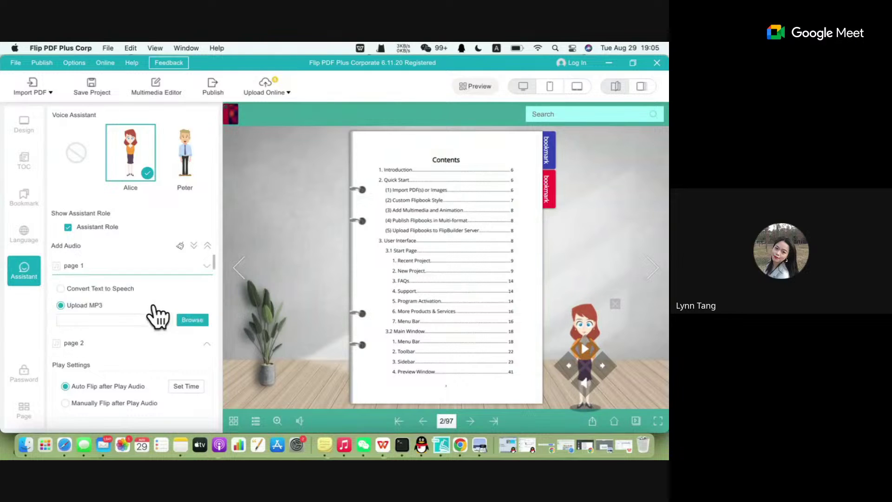
Collapse all page audio rows and bring up the Password Protection settings.
{"action": "left_click", "coordinate": [207, 246]}
{"action": "left_click", "coordinate": [206, 246]}
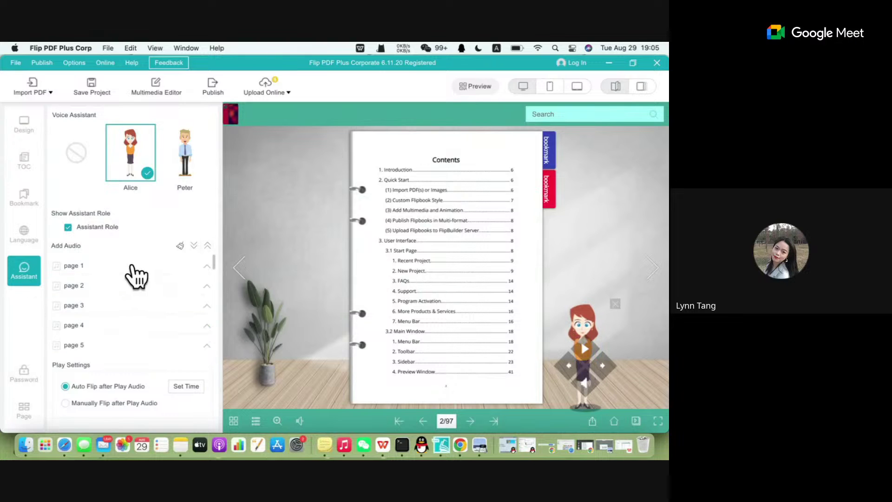
{"action": "left_click", "coordinate": [153, 268]}
{"action": "left_click", "coordinate": [204, 247]}
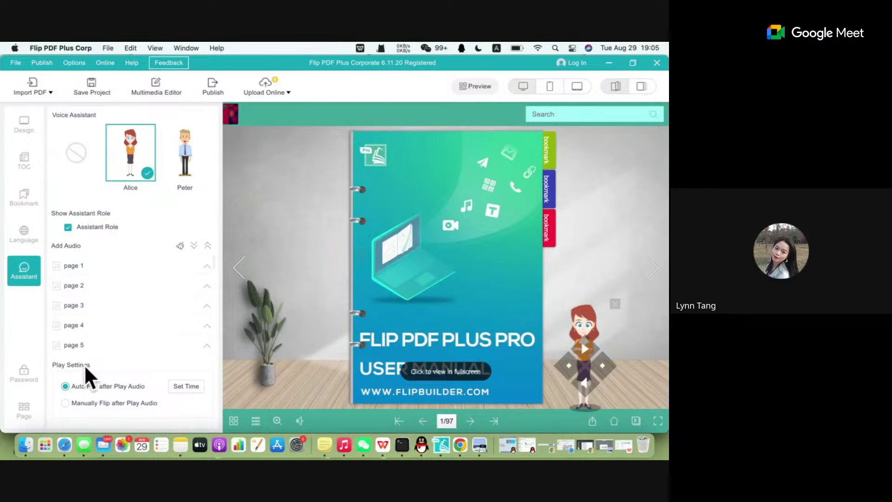
{"action": "left_click", "coordinate": [27, 383]}
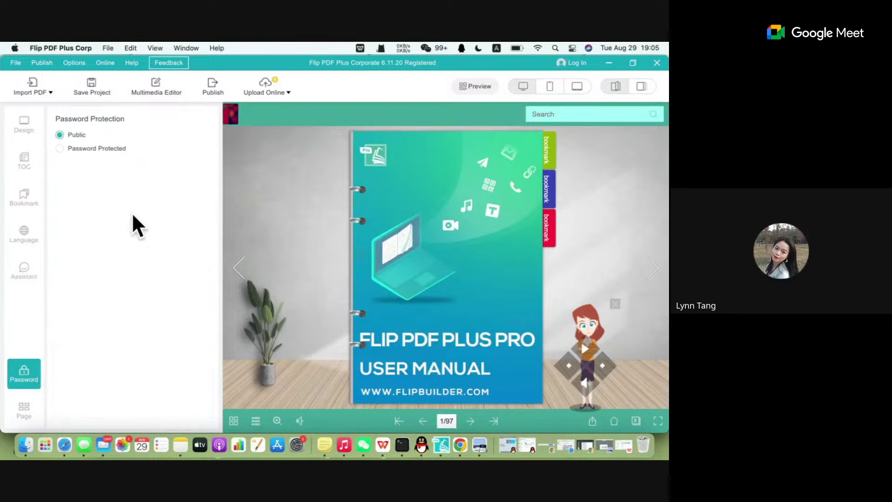
{"action": "left_click", "coordinate": [90, 148]}
Switch the flipbook between Public and Password Protected, ending on Password Protected.
{"action": "left_click", "coordinate": [73, 135]}
{"action": "left_click", "coordinate": [88, 149]}
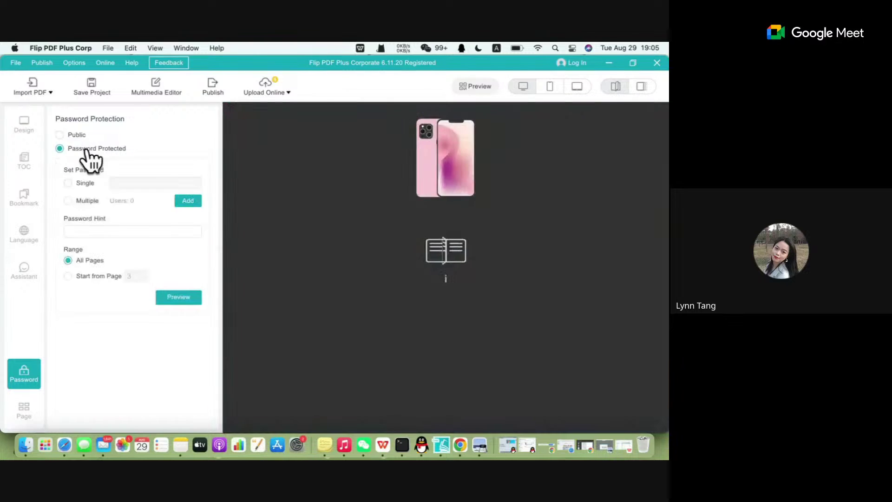
{"action": "left_click", "coordinate": [73, 135]}
{"action": "left_click", "coordinate": [80, 148]}
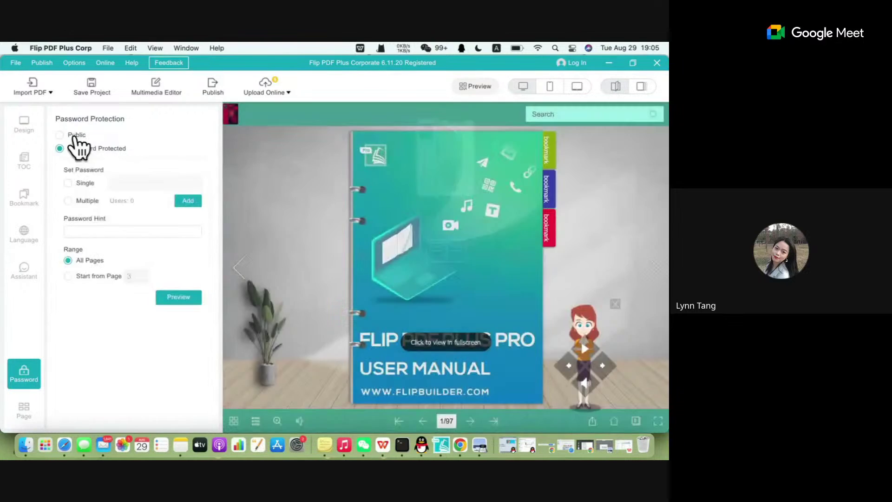
{"action": "left_click", "coordinate": [74, 136]}
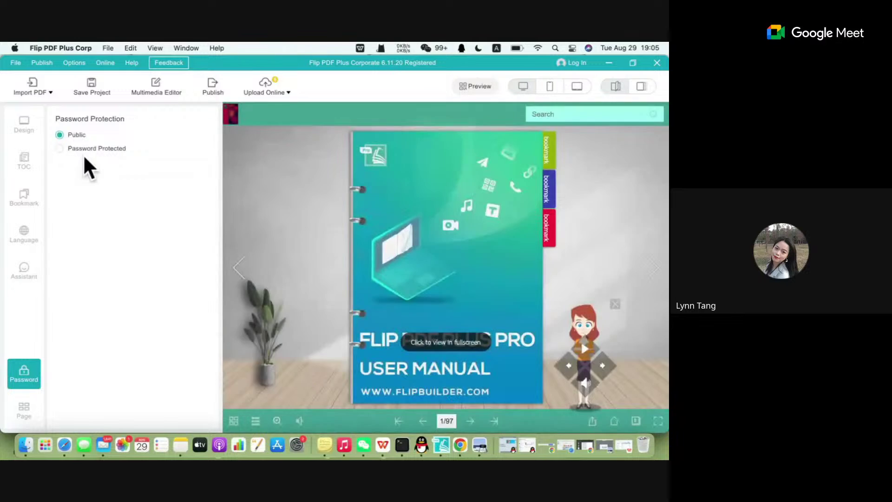
{"action": "left_click", "coordinate": [86, 148]}
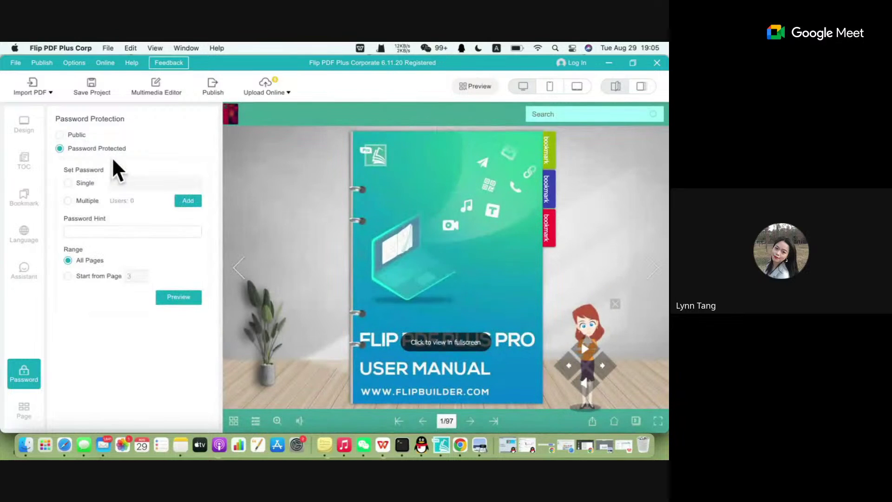
Choose Multiple password mode after trying Single, and start the user list entry.
{"action": "left_click", "coordinate": [87, 183]}
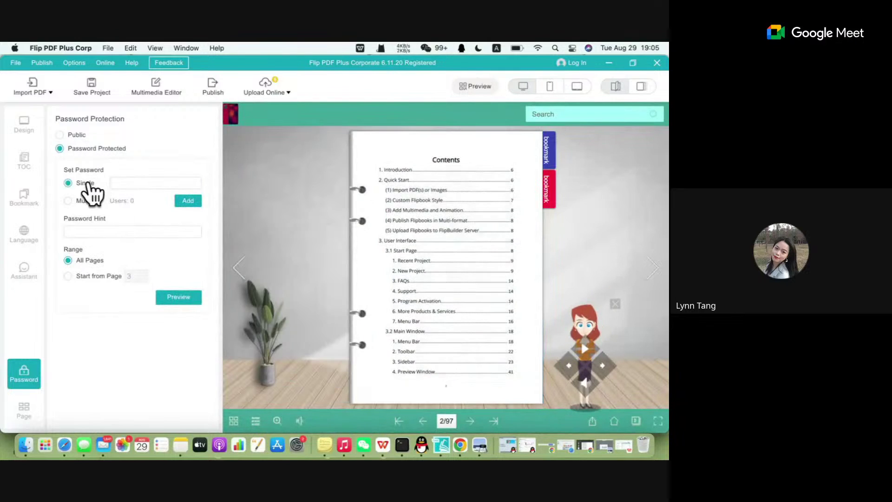
{"action": "left_click", "coordinate": [87, 201]}
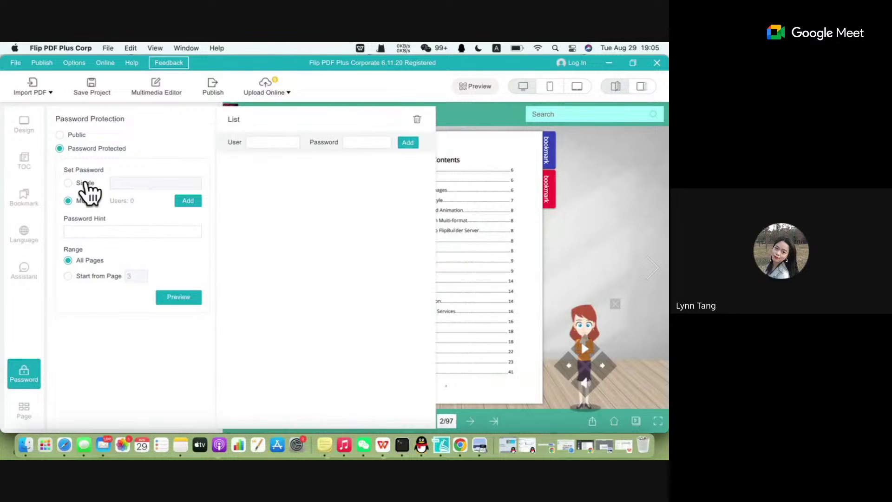
{"action": "left_click", "coordinate": [87, 183]}
{"action": "left_click", "coordinate": [88, 200]}
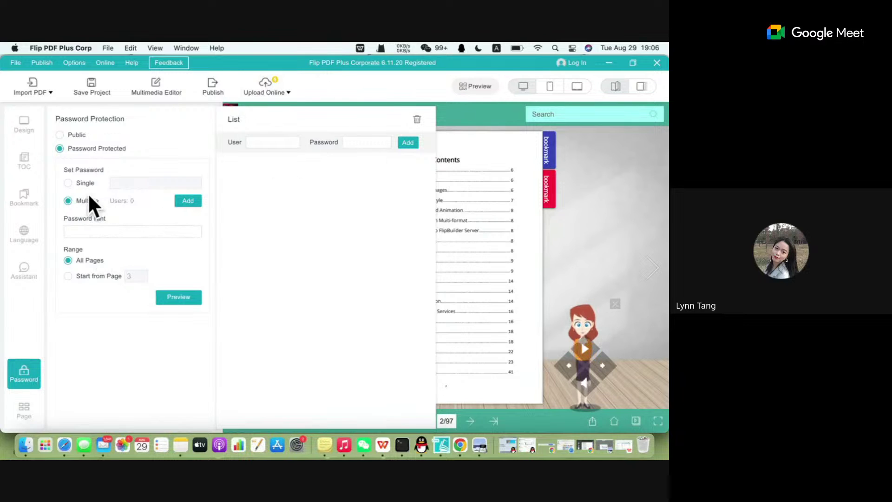
{"action": "left_click", "coordinate": [281, 142]}
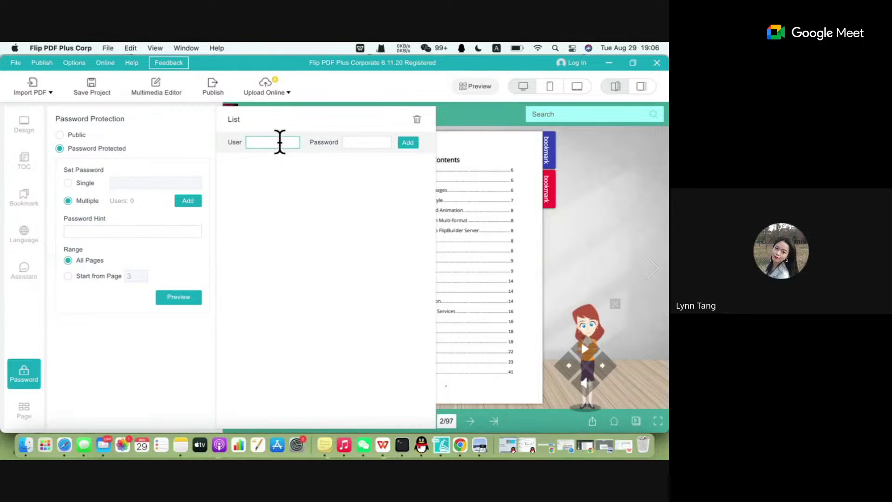
Add two users, each with a password, to the multiple-user password list.
{"action": "type", "text": "Lynn"}
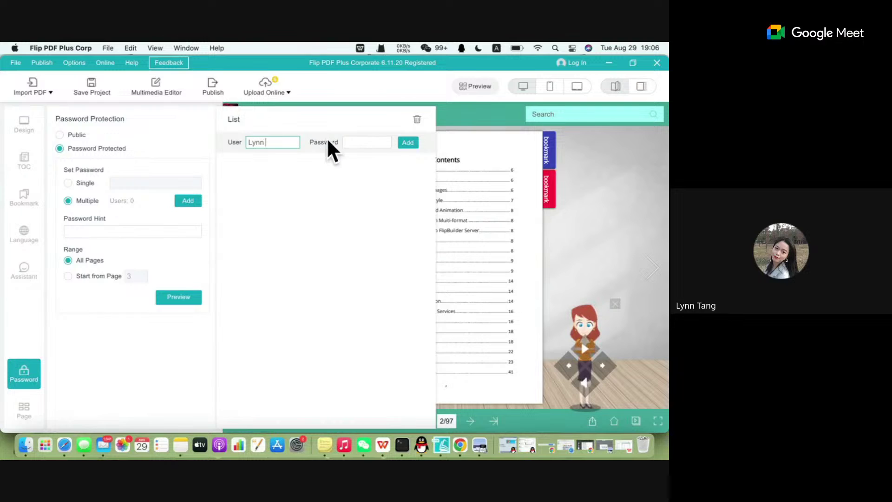
{"action": "left_click", "coordinate": [375, 142]}
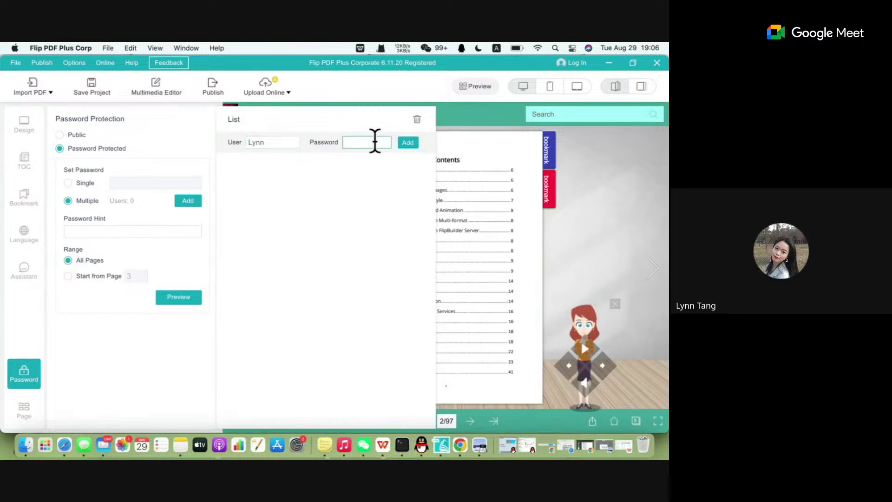
{"action": "left_click", "coordinate": [409, 143]}
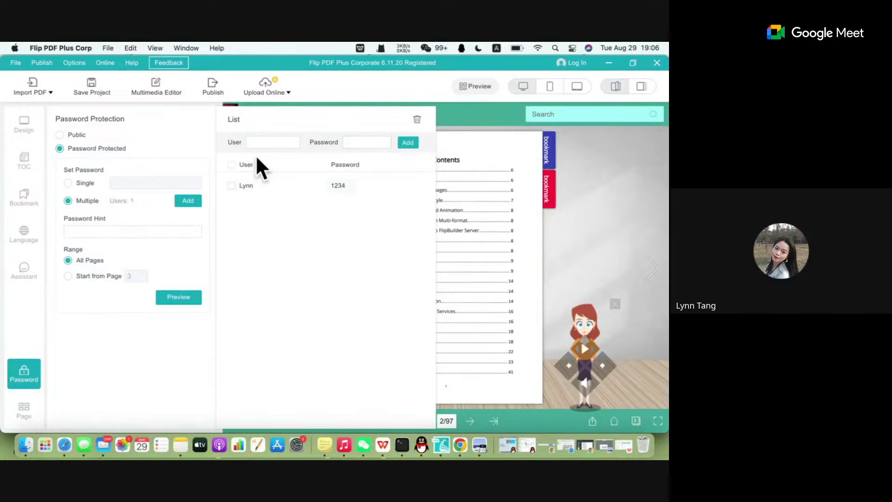
{"action": "left_click", "coordinate": [265, 141]}
{"action": "type", "text": "o"}
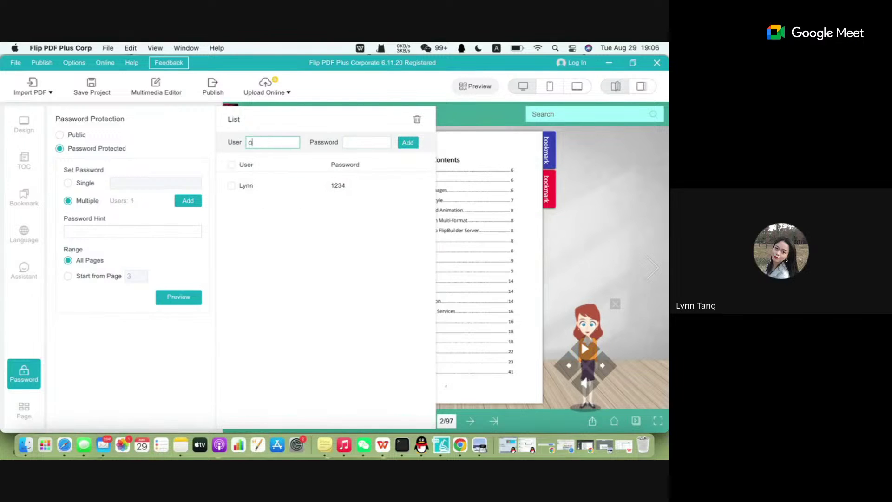
{"action": "type", "text": "user 2"}
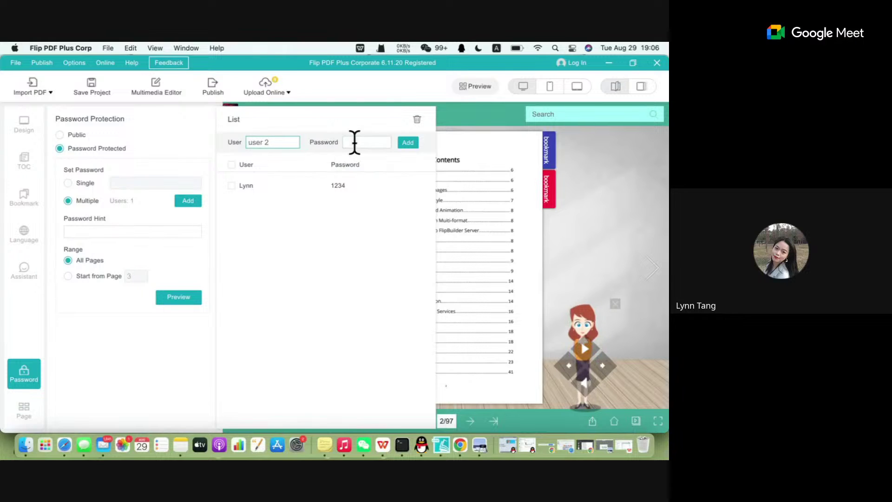
{"action": "left_click", "coordinate": [355, 142]}
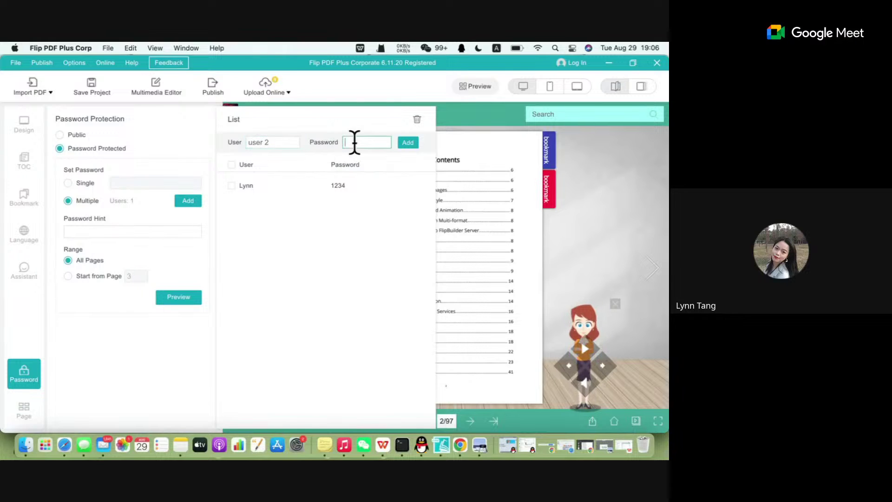
{"action": "type", "text": "12345"}
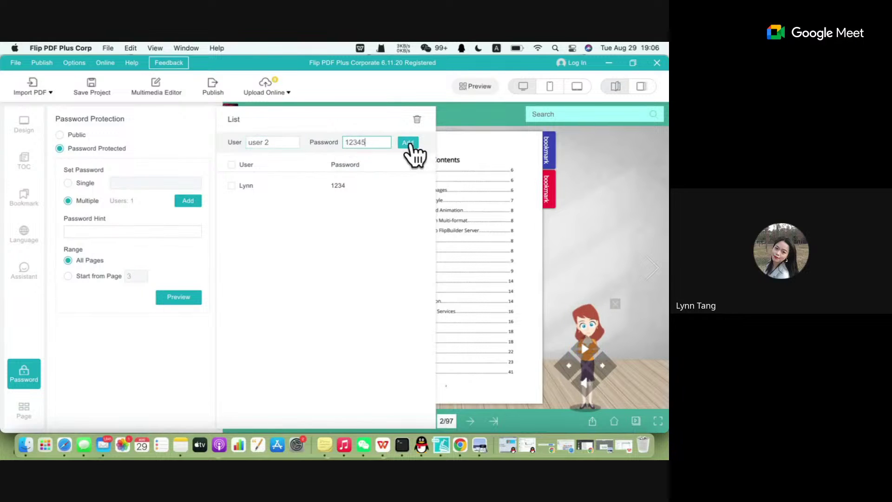
{"action": "left_click", "coordinate": [407, 143]}
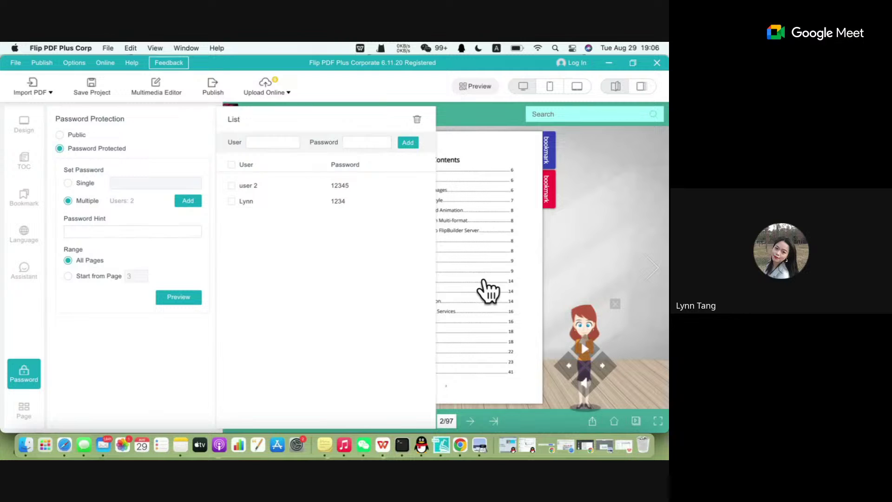
Select all users in the password list and close the list.
{"action": "scroll", "coordinate": [607, 231], "scroll_direction": "down", "scroll_amount": 1}
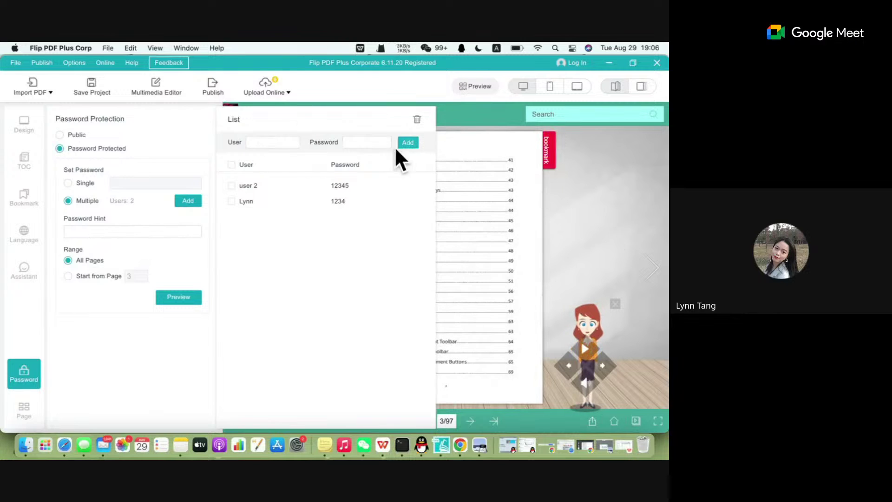
{"action": "left_click", "coordinate": [232, 164]}
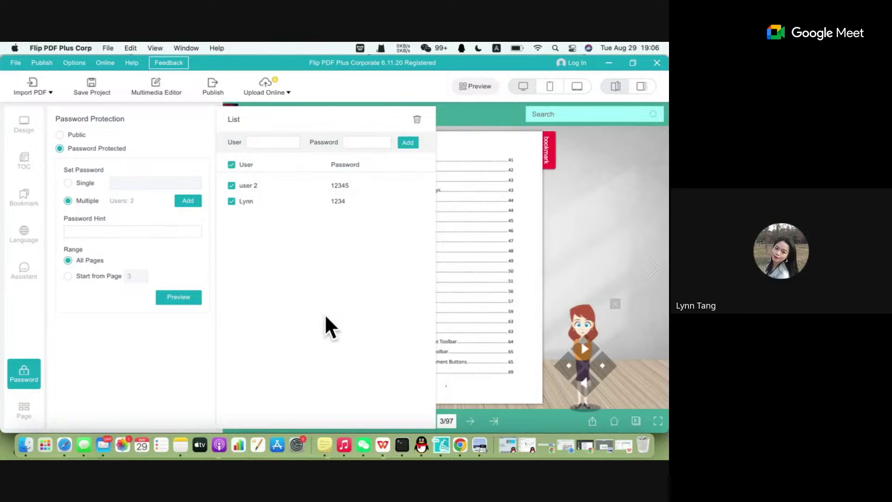
{"action": "left_click", "coordinate": [187, 203]}
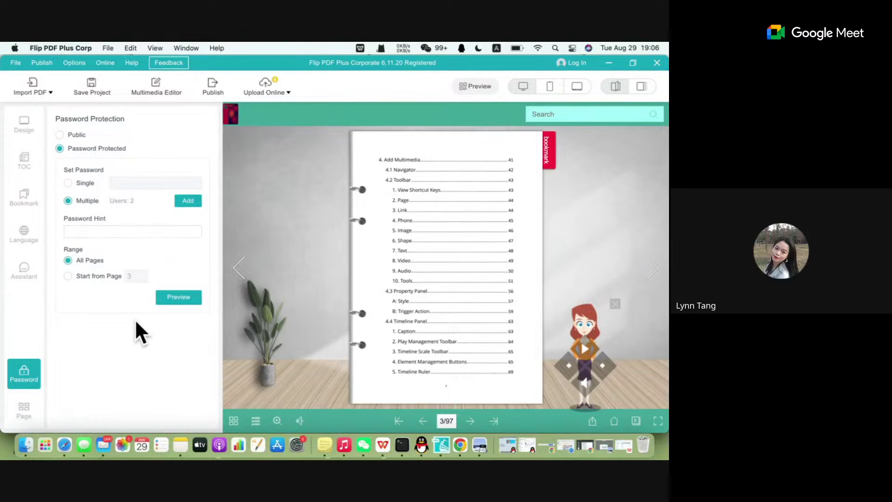
Set the protection range to Start from Page and jump the preview to page 30.
{"action": "left_click", "coordinate": [94, 277]}
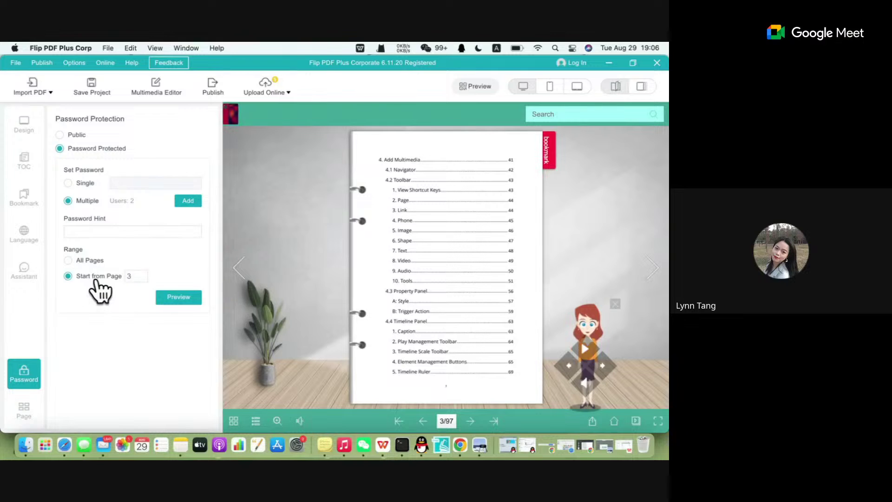
{"action": "left_click", "coordinate": [138, 276]}
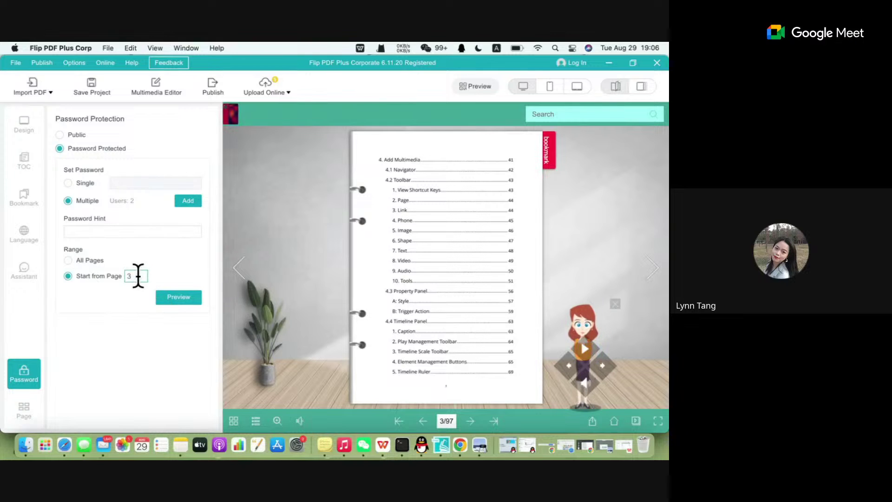
{"action": "key", "text": "BackSpace"}
{"action": "left_click", "coordinate": [655, 273]}
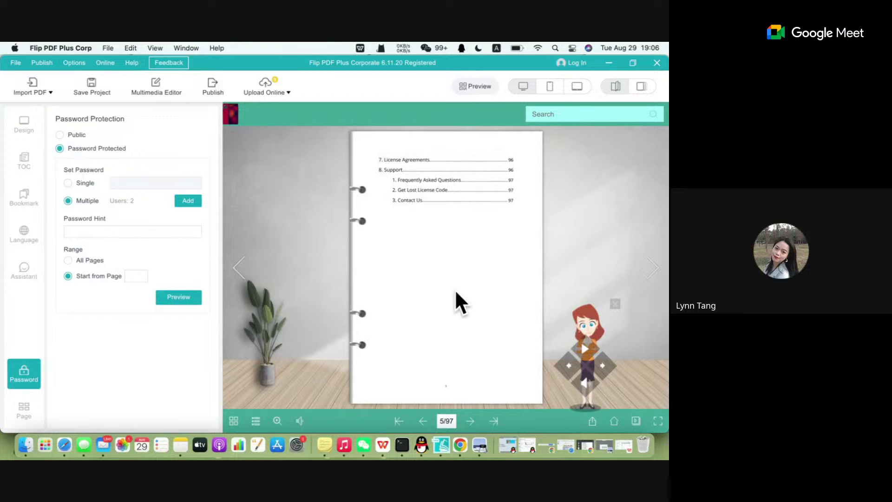
{"action": "left_click", "coordinate": [446, 420]}
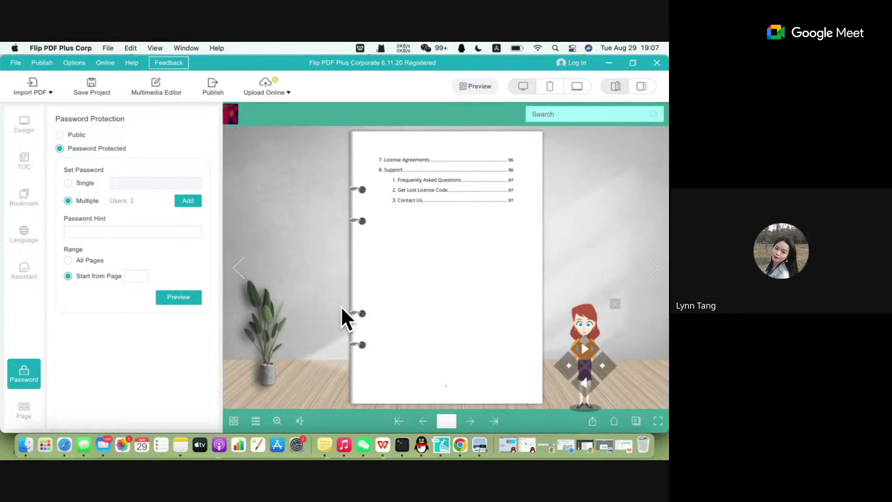
{"action": "type", "text": "30"}
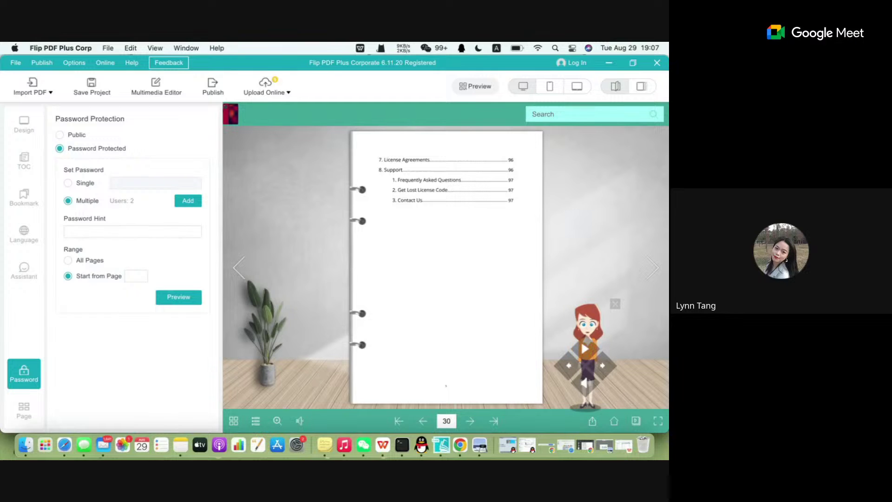
{"action": "key", "text": "Return"}
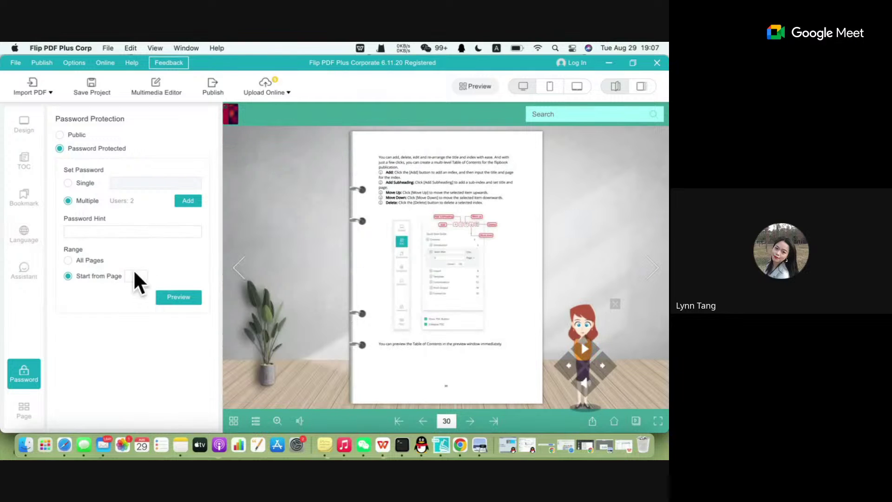
Enter 30 as the page where password protection starts.
{"action": "left_click", "coordinate": [137, 279]}
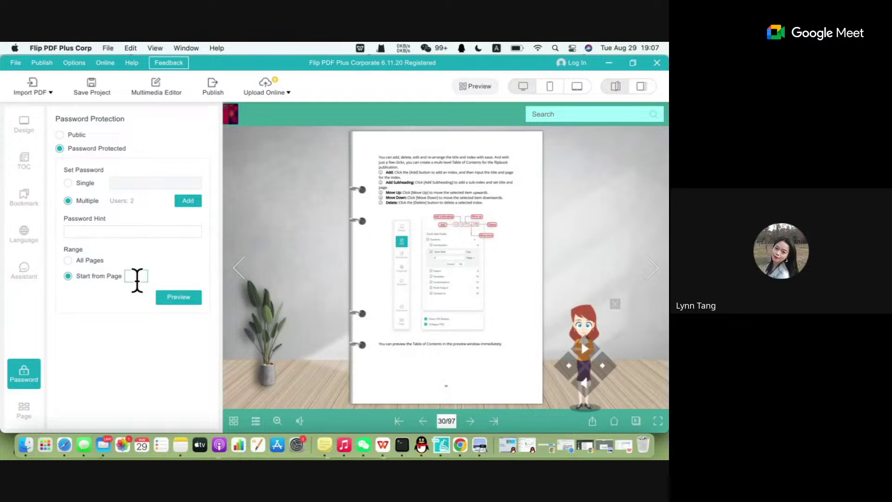
{"action": "type", "text": "30"}
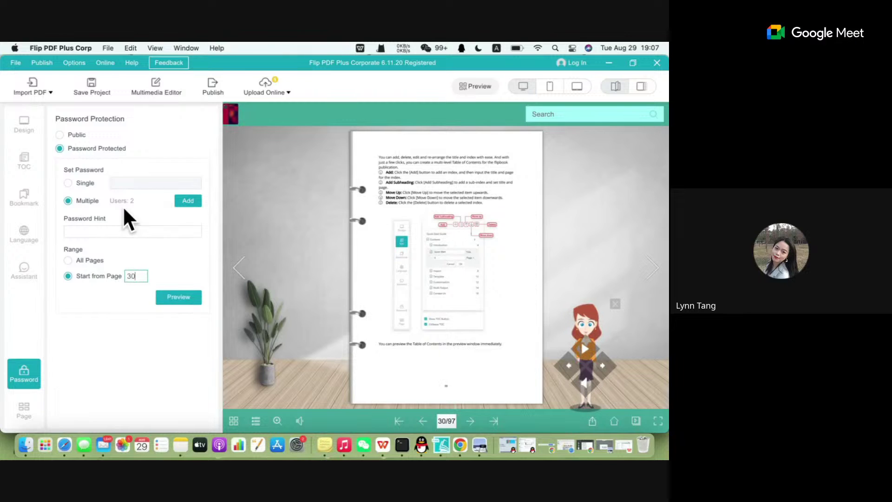
{"action": "left_click", "coordinate": [22, 421]}
{"action": "scroll", "coordinate": [126, 260], "scroll_direction": "down", "scroll_amount": 5}
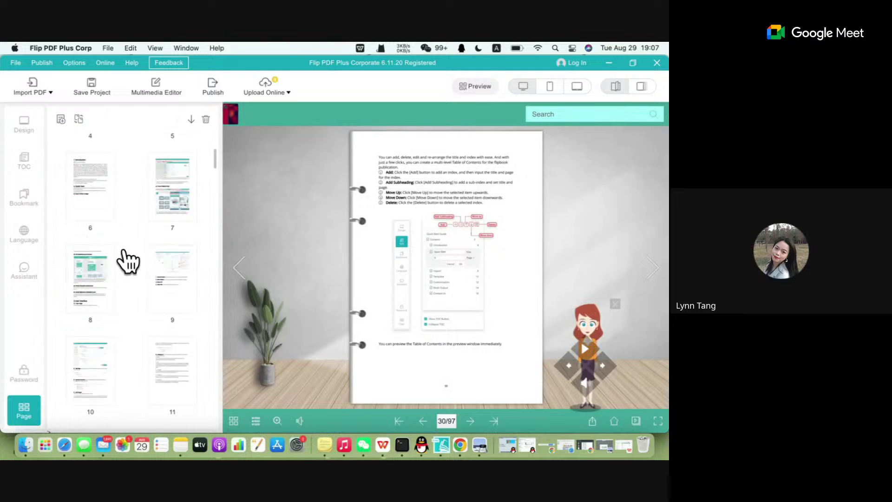
Look through the Add New Page and Replace Page dialogs, closing both without changes.
{"action": "scroll", "coordinate": [127, 258], "scroll_direction": "up", "scroll_amount": 5}
{"action": "left_click", "coordinate": [61, 119]}
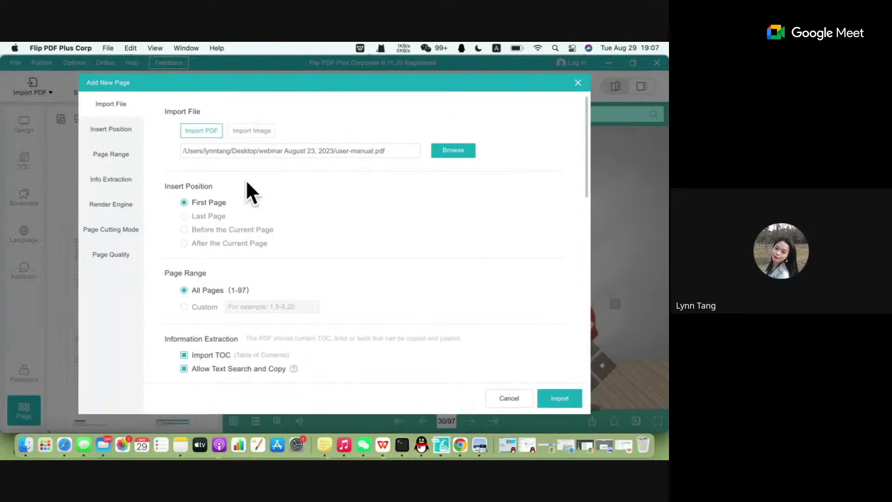
{"action": "scroll", "coordinate": [436, 209], "scroll_direction": "down", "scroll_amount": 10}
{"action": "scroll", "coordinate": [438, 215], "scroll_direction": "up", "scroll_amount": 10}
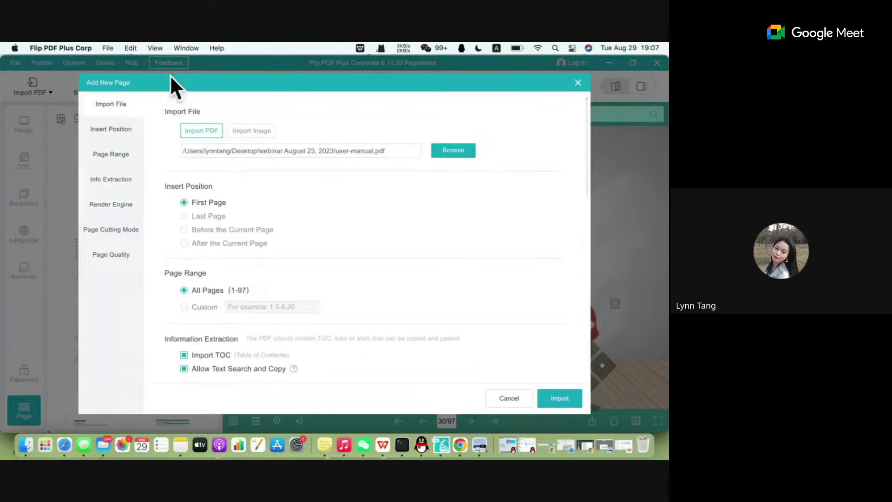
{"action": "left_click", "coordinate": [578, 84]}
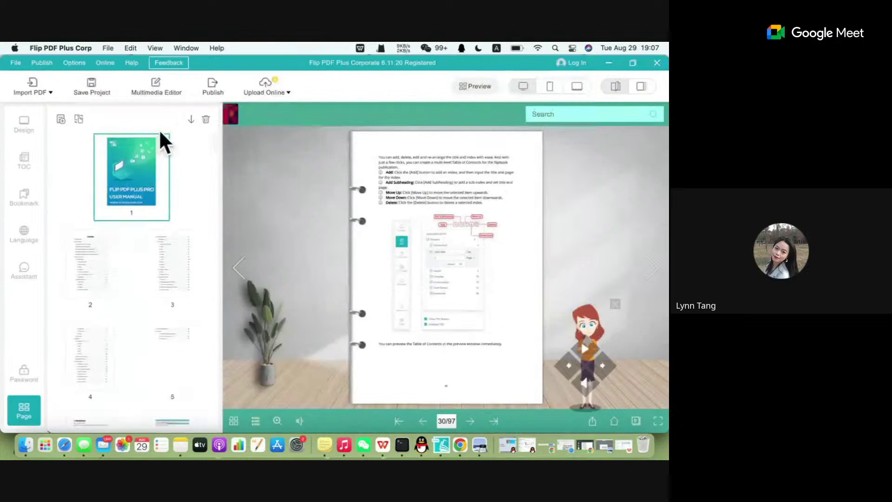
{"action": "left_click", "coordinate": [78, 119]}
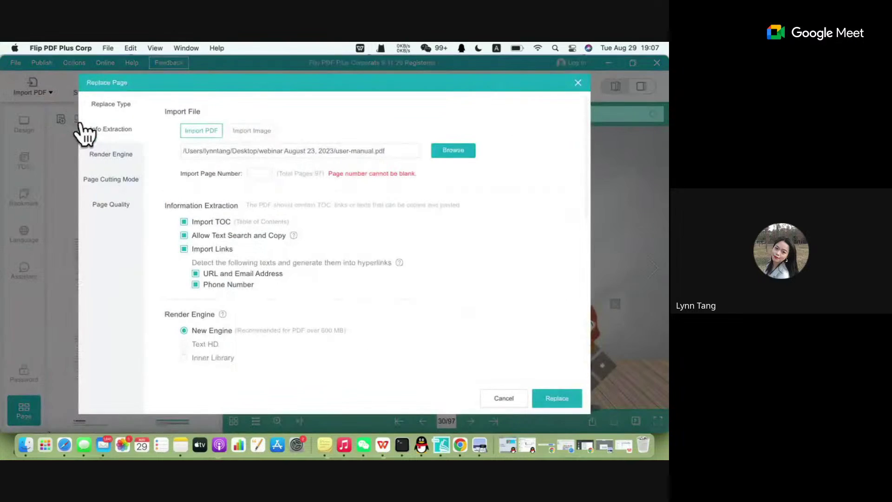
{"action": "scroll", "coordinate": [376, 208], "scroll_direction": "down", "scroll_amount": 5}
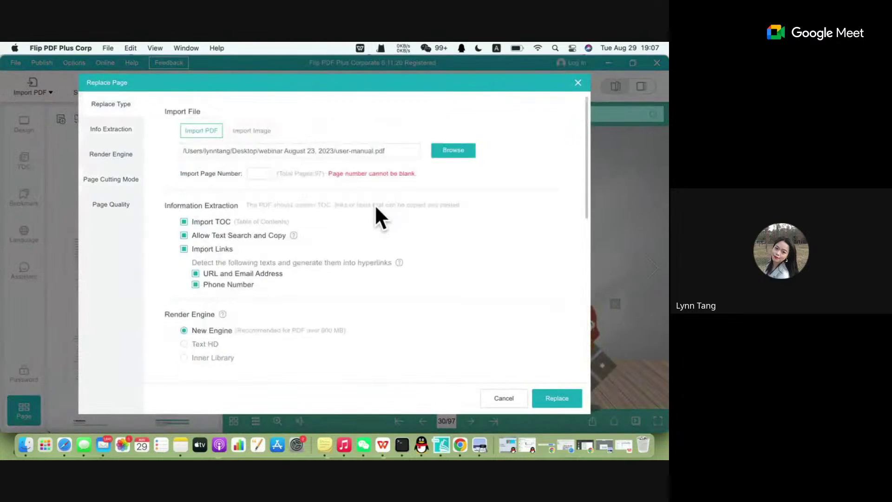
{"action": "scroll", "coordinate": [376, 208], "scroll_direction": "up", "scroll_amount": 5}
{"action": "scroll", "coordinate": [374, 204], "scroll_direction": "down", "scroll_amount": 10}
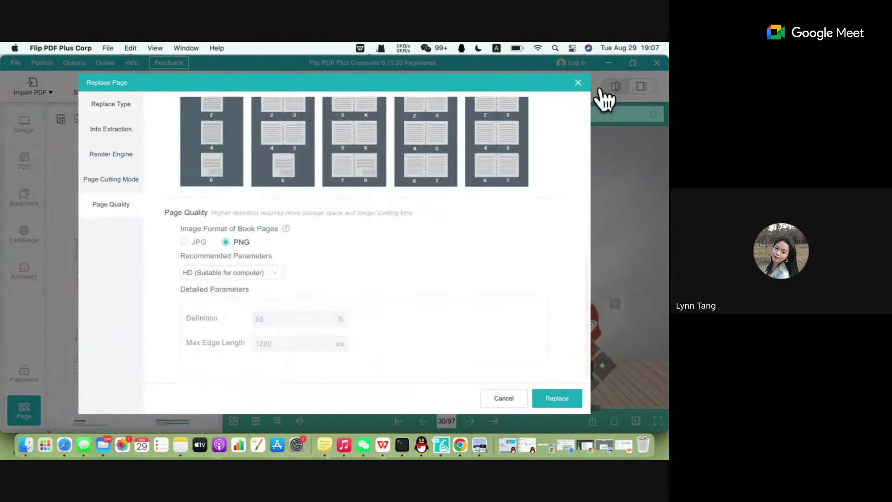
{"action": "left_click", "coordinate": [579, 82]}
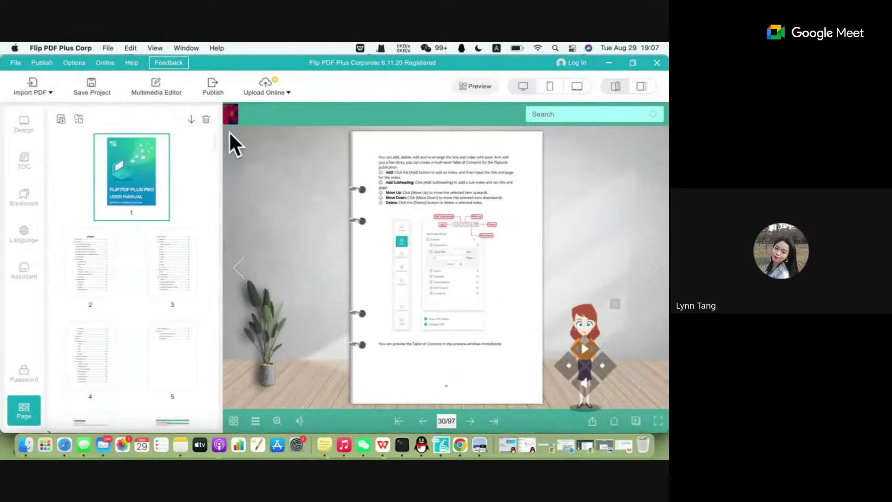
Delete the cover page so the 96-page flipbook starts on the Contents page.
{"action": "left_click", "coordinate": [206, 120]}
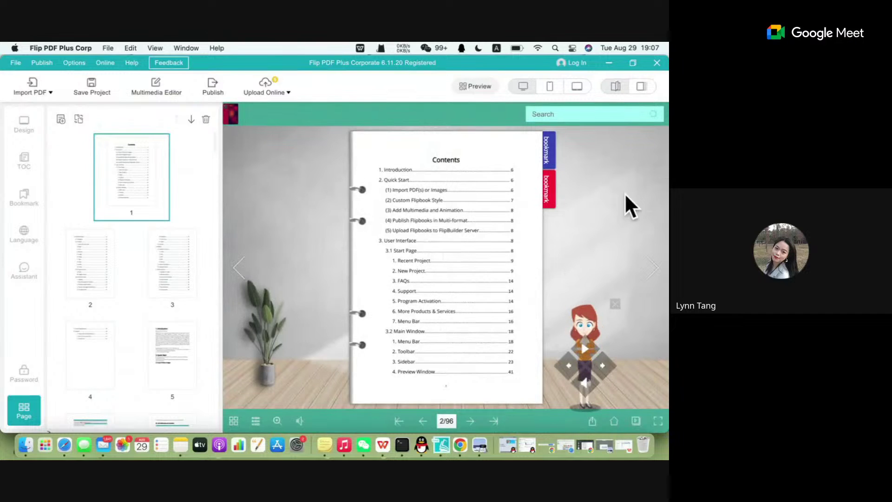
{"action": "left_click", "coordinate": [653, 268]}
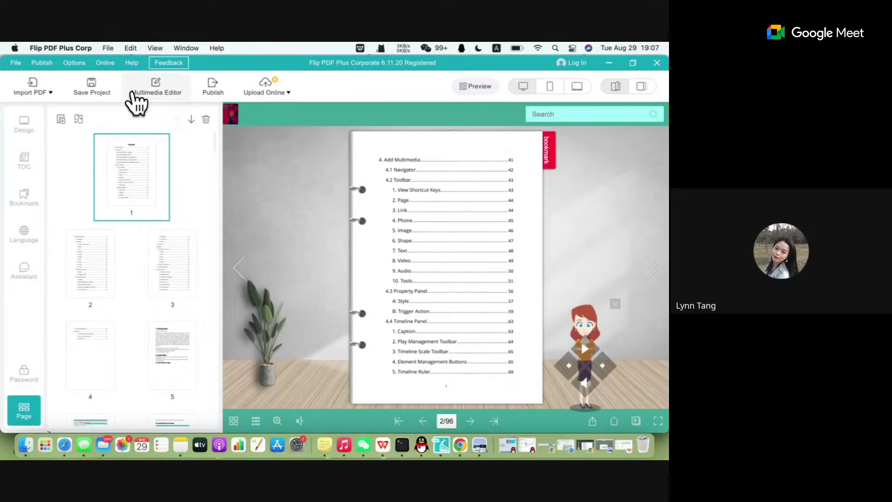
{"action": "left_click", "coordinate": [19, 126]}
Open My Template under Templates and start exporting the current book settings as a template.
{"action": "left_click", "coordinate": [71, 122]}
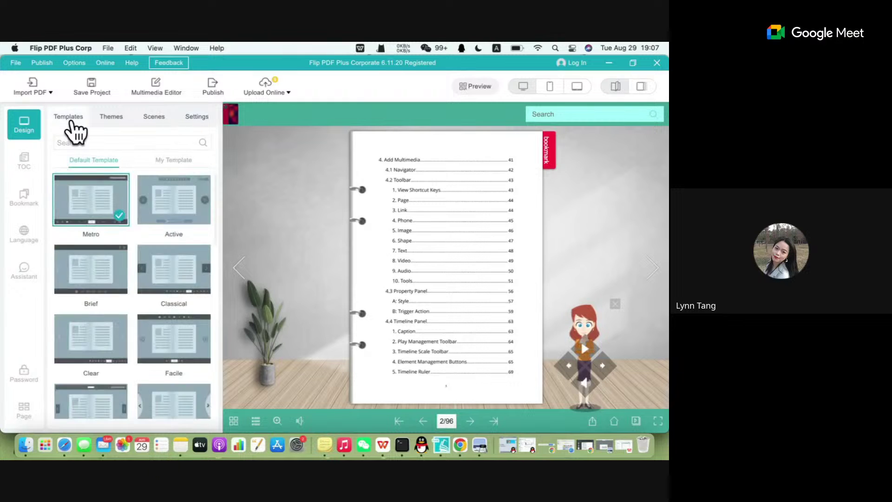
{"action": "left_click", "coordinate": [162, 165]}
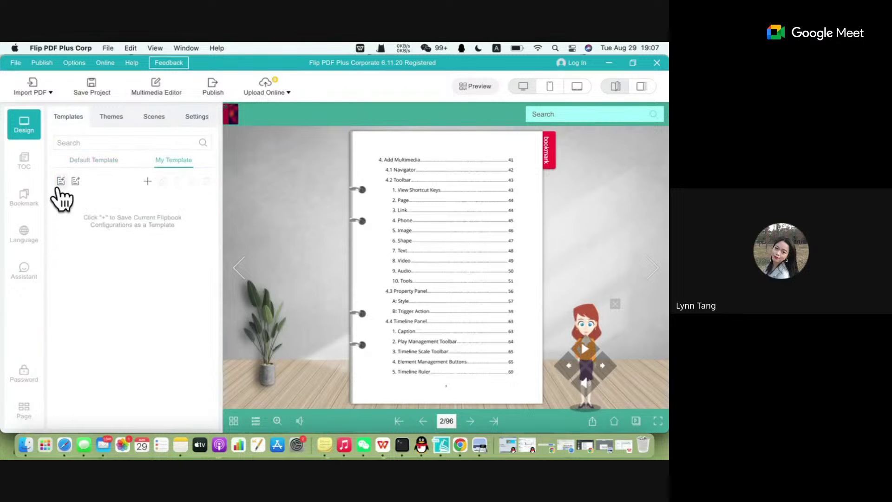
{"action": "left_click", "coordinate": [76, 181]}
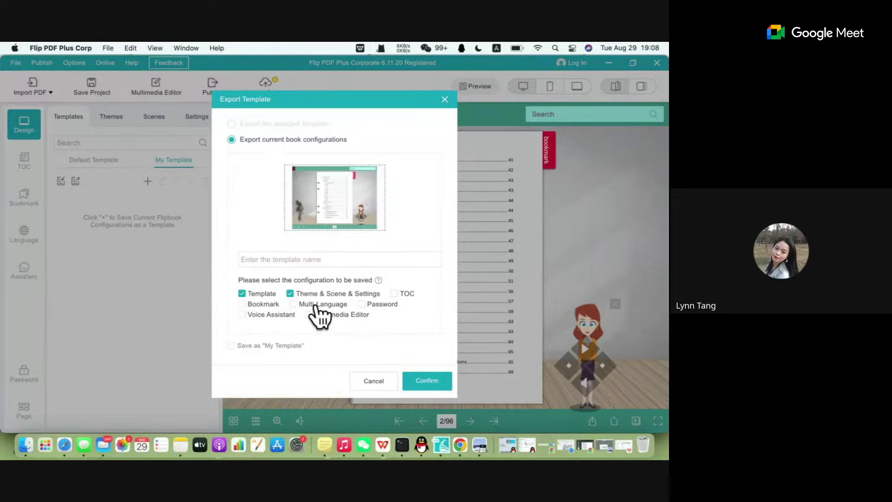
Tick every configuration: TOC, Password, Multimedia Editor, Multi-Language, Voice Assistant and bookmarks.
{"action": "left_click", "coordinate": [394, 294]}
{"action": "left_click", "coordinate": [362, 305]}
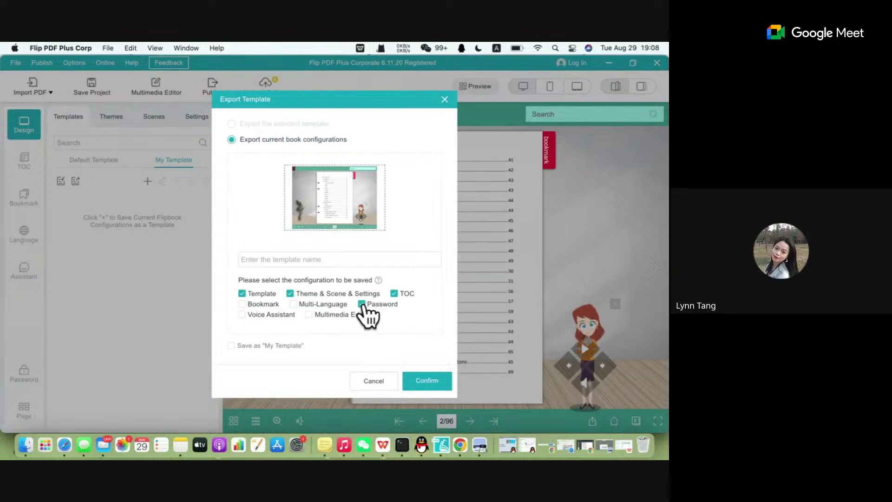
{"action": "left_click", "coordinate": [309, 315]}
{"action": "left_click", "coordinate": [294, 305]}
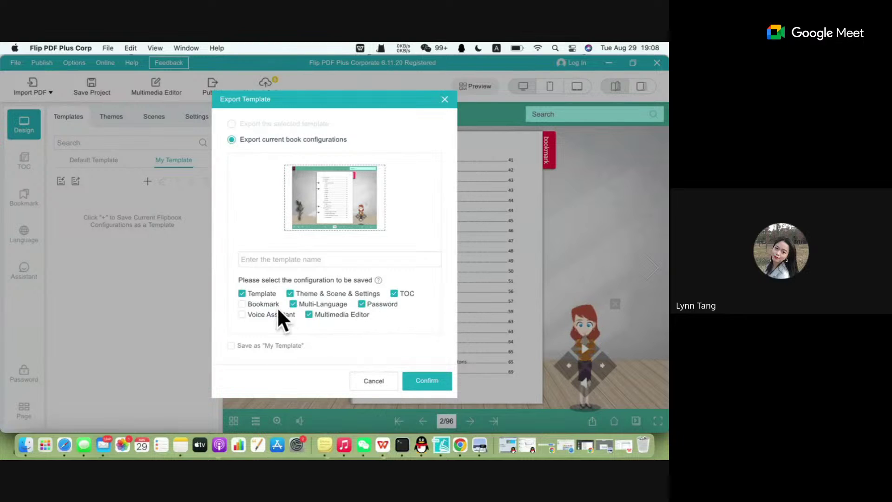
{"action": "left_click", "coordinate": [251, 316]}
{"action": "left_click", "coordinate": [242, 305]}
{"action": "left_click", "coordinate": [257, 316]}
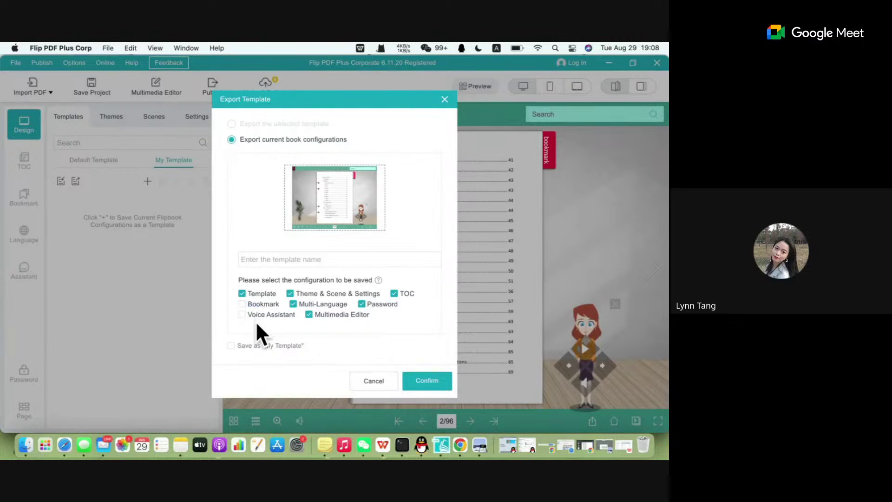
{"action": "left_click", "coordinate": [254, 317]}
{"action": "left_click", "coordinate": [254, 306]}
{"action": "left_click", "coordinate": [251, 304]}
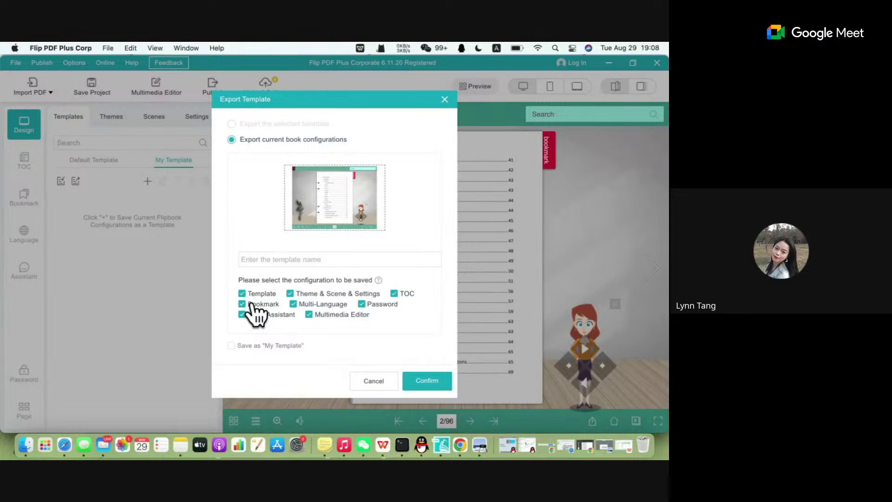
Name the template 'my template 1', tick Save as My Template, and capture the app window.
{"action": "left_click", "coordinate": [329, 260]}
{"action": "type", "text": "my"}
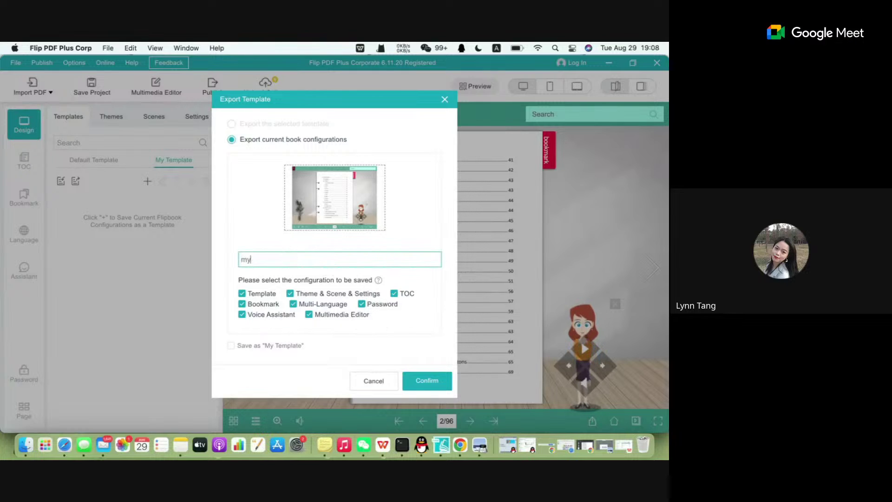
{"action": "type", "text": " tem"}
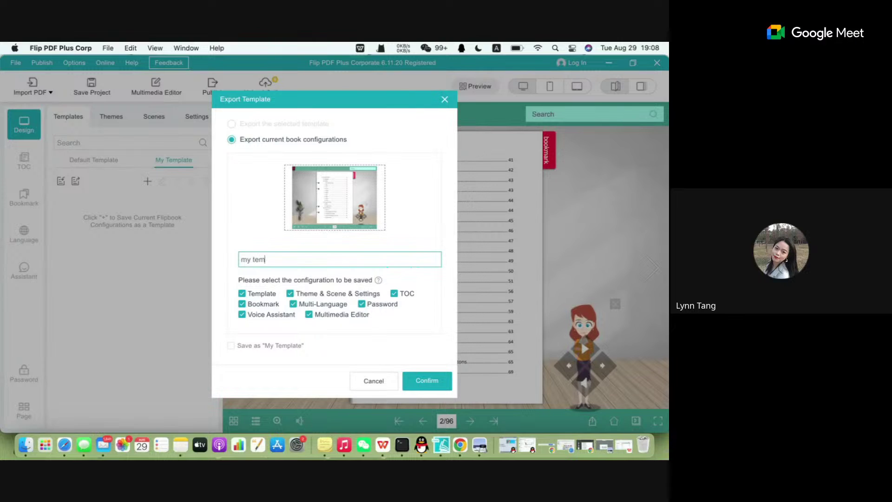
{"action": "type", "text": "plate 1"}
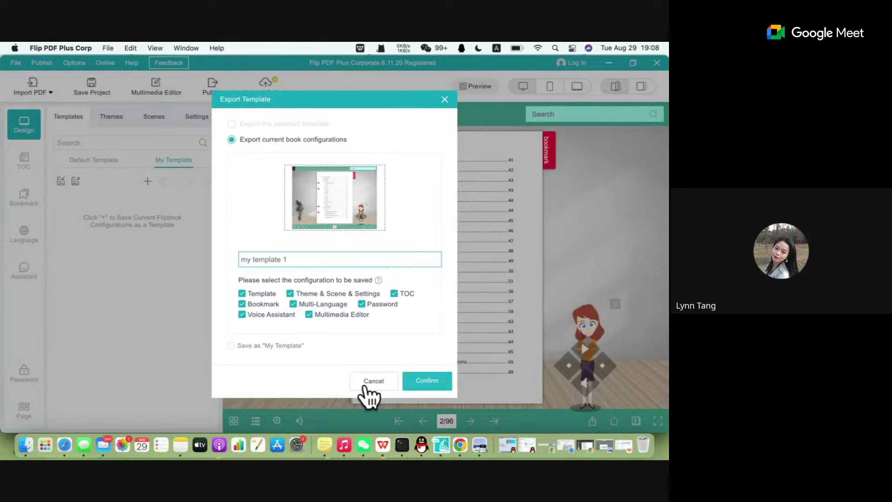
{"action": "left_click", "coordinate": [255, 345]}
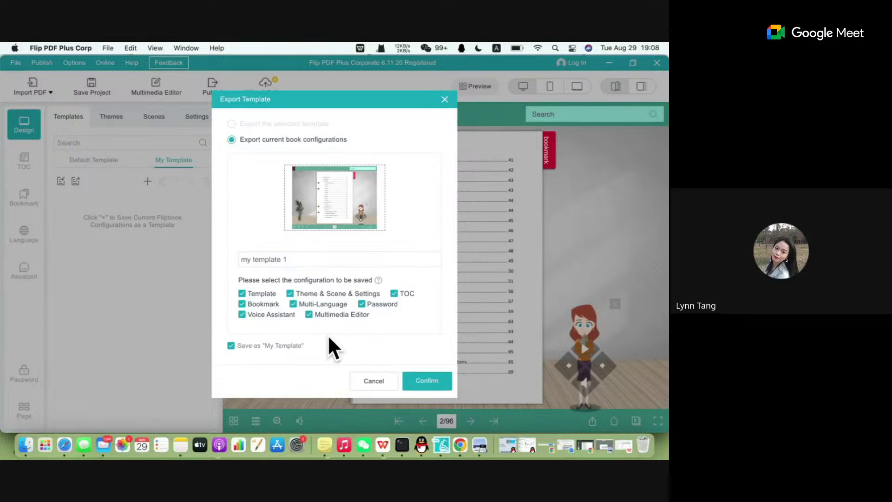
{"action": "key", "text": "ctrl+super+a"}
{"action": "mouse_move", "coordinate": [1, 42]}
{"action": "left_mouse_down"}
{"action": "mouse_move", "coordinate": [449, 416]}
{"action": "mouse_move", "coordinate": [500, 422]}
{"action": "left_mouse_up"}
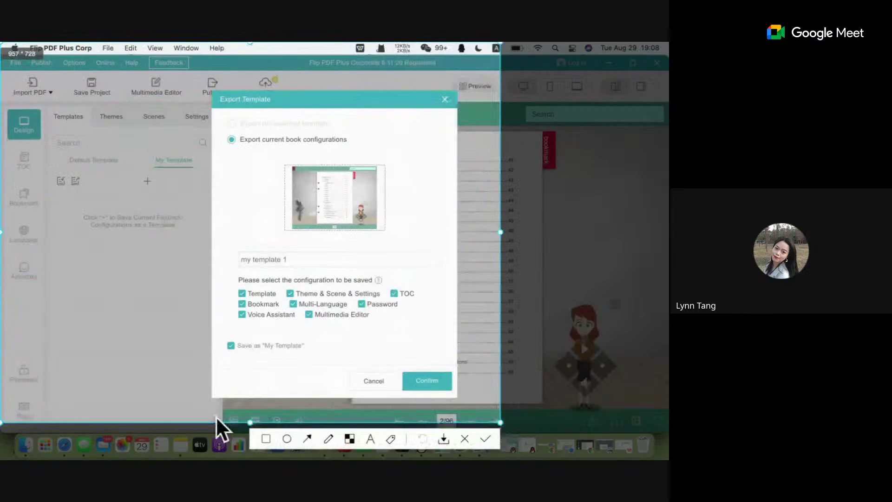
Draw red boxes around Save as My Template, the My Template list, Templates and the empty hint.
{"action": "left_click", "coordinate": [264, 439]}
{"action": "left_click_drag", "start_coordinate": [198, 310], "coordinate": [314, 364]}
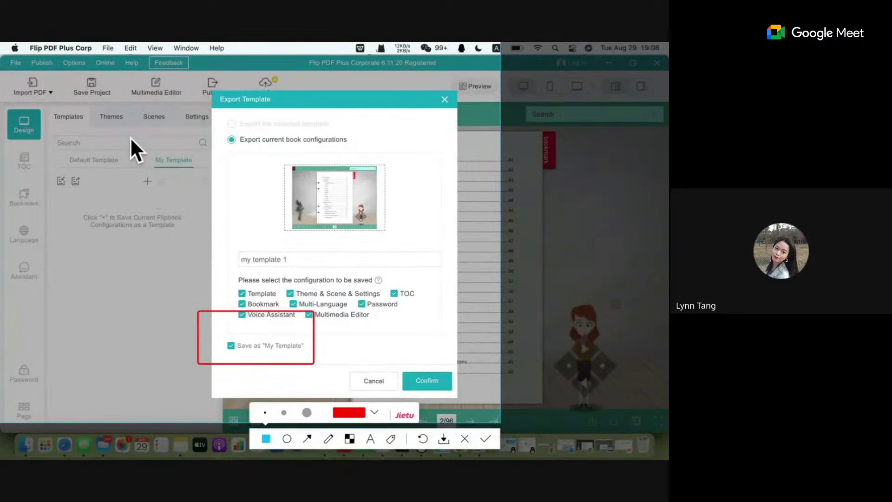
{"action": "left_click_drag", "start_coordinate": [131, 139], "coordinate": [205, 174]}
{"action": "left_click_drag", "start_coordinate": [42, 102], "coordinate": [91, 125]}
{"action": "mouse_move", "coordinate": [36, 188]}
{"action": "left_mouse_down"}
{"action": "mouse_move", "coordinate": [119, 229]}
{"action": "mouse_move", "coordinate": [152, 282]}
{"action": "left_mouse_up"}
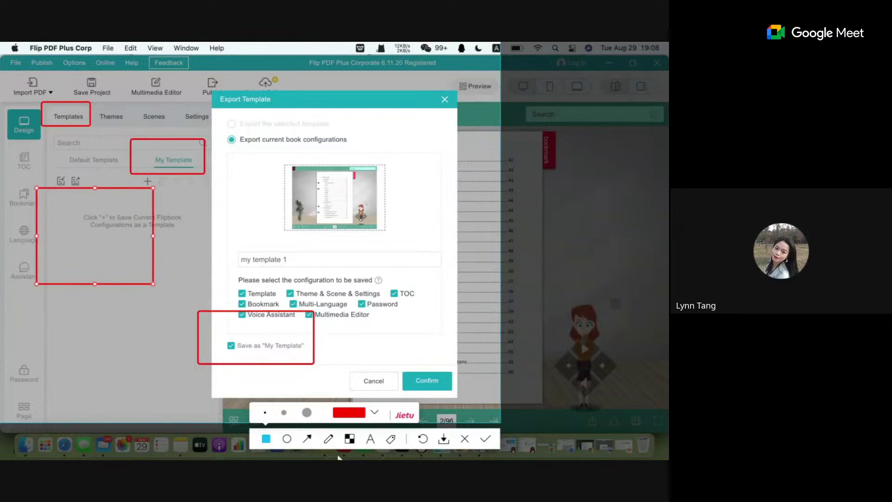
Add an arrow from the save option to the template list, finish the markup, and confirm the export.
{"action": "left_click", "coordinate": [307, 438]}
{"action": "left_click_drag", "start_coordinate": [210, 304], "coordinate": [162, 262]}
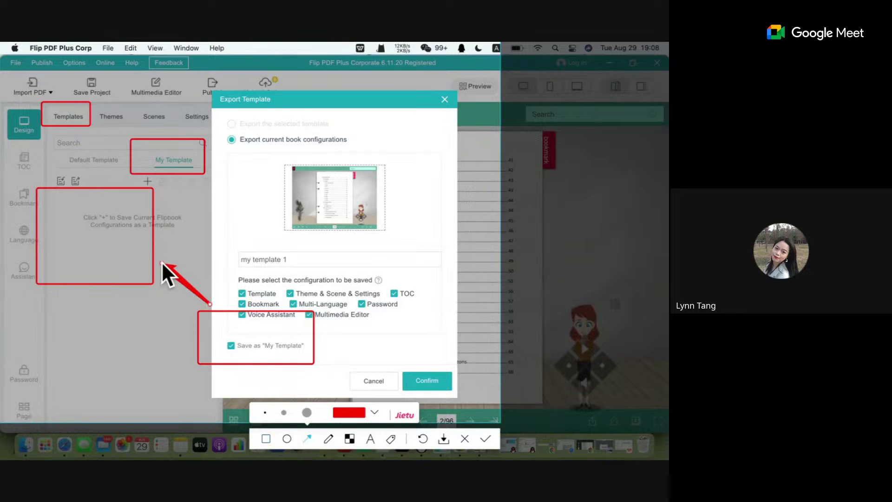
{"action": "left_click", "coordinate": [485, 438]}
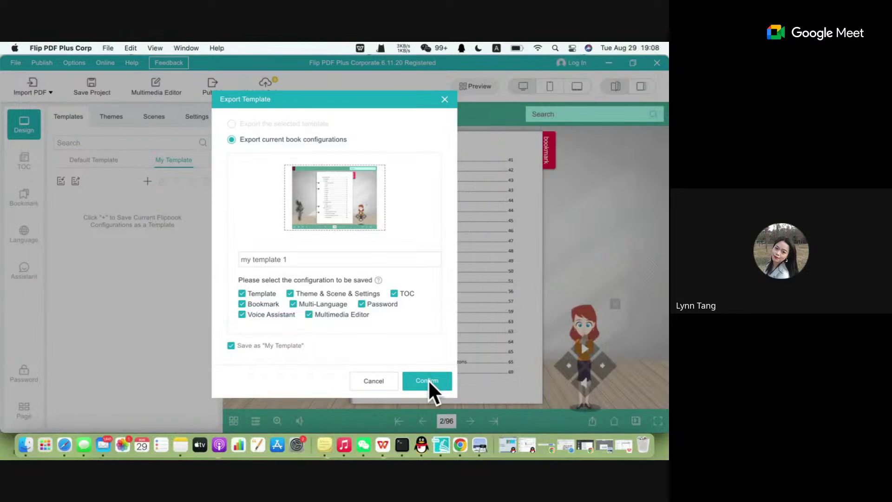
{"action": "left_click", "coordinate": [428, 379]}
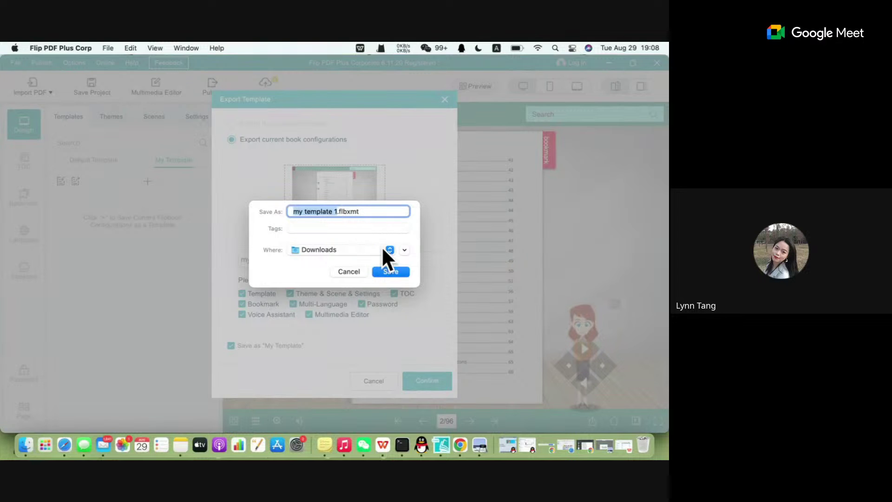
Save my template 1.flbxmt to Downloads and apply it from the My Template list.
{"action": "left_click", "coordinate": [392, 273]}
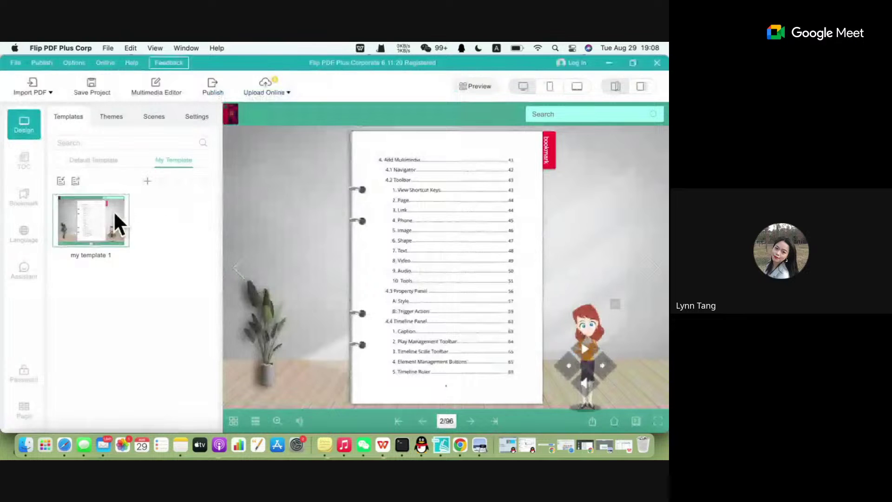
{"action": "left_click", "coordinate": [113, 213]}
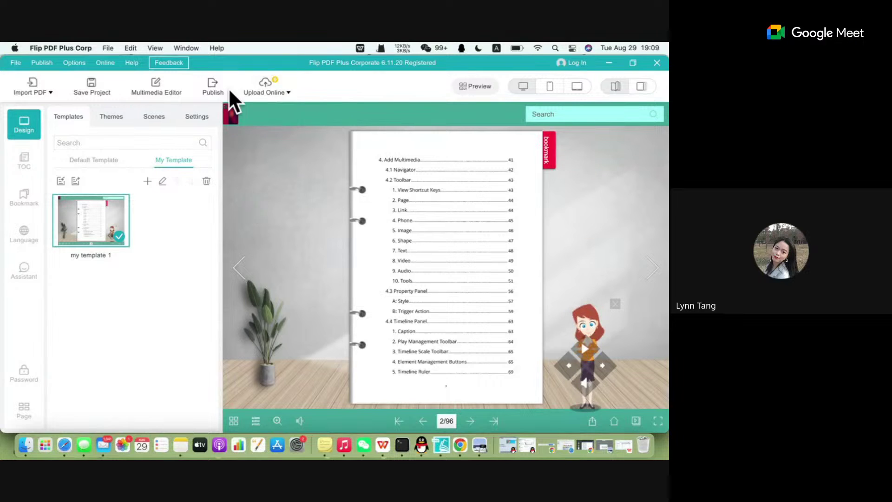
{"action": "left_click", "coordinate": [214, 89]}
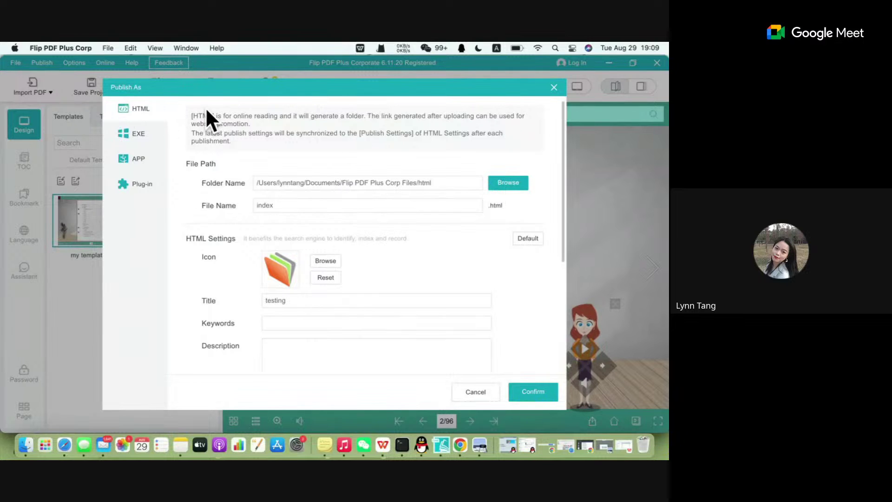
{"action": "left_click", "coordinate": [152, 150]}
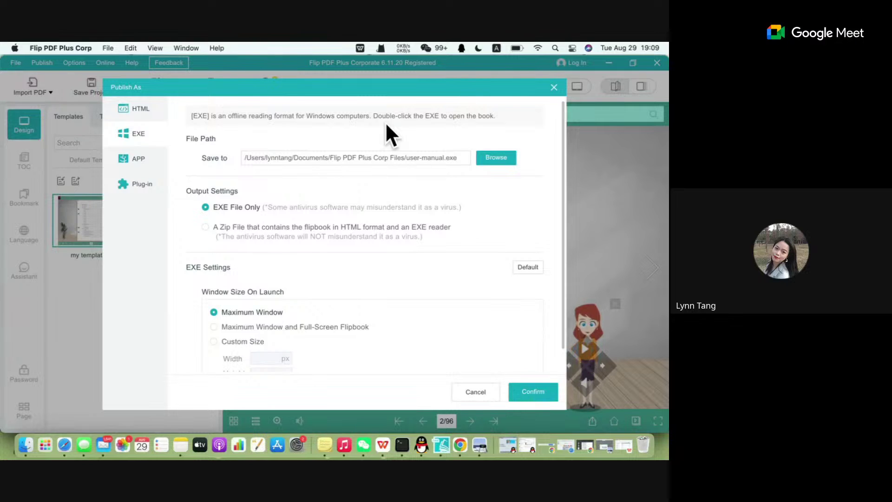
{"action": "left_click", "coordinate": [136, 159]}
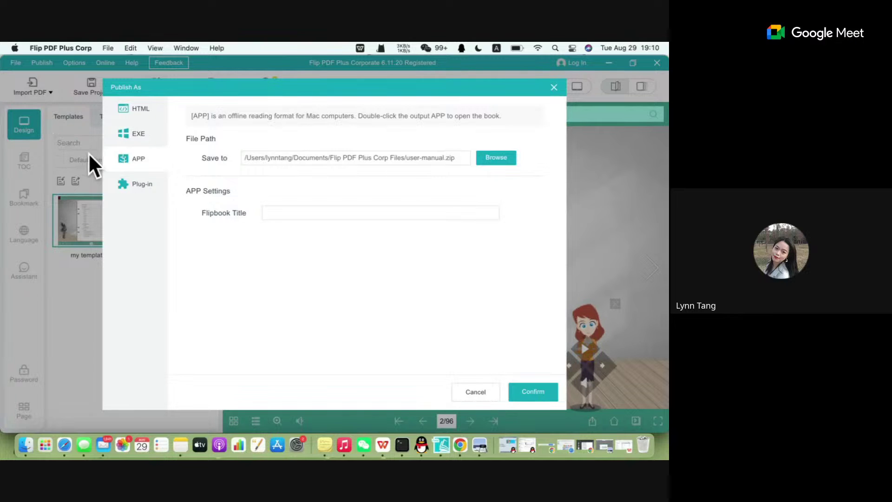
{"action": "left_click", "coordinate": [137, 186]}
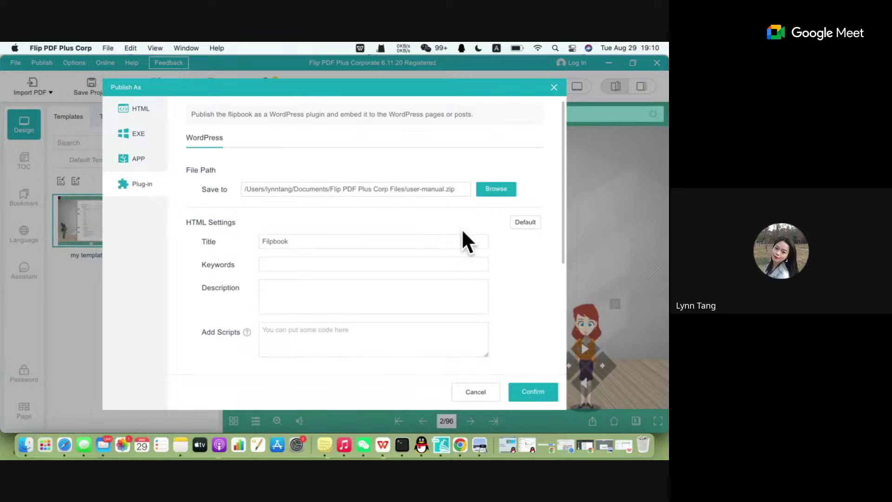
{"action": "left_click", "coordinate": [400, 191]}
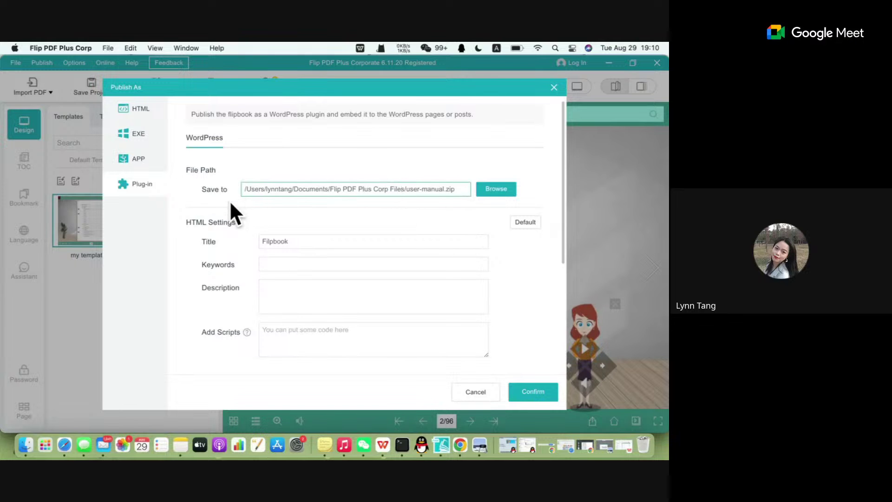
{"action": "scroll", "coordinate": [230, 199], "scroll_direction": "down", "scroll_amount": 2}
{"action": "scroll", "coordinate": [230, 200], "scroll_direction": "up", "scroll_amount": 2}
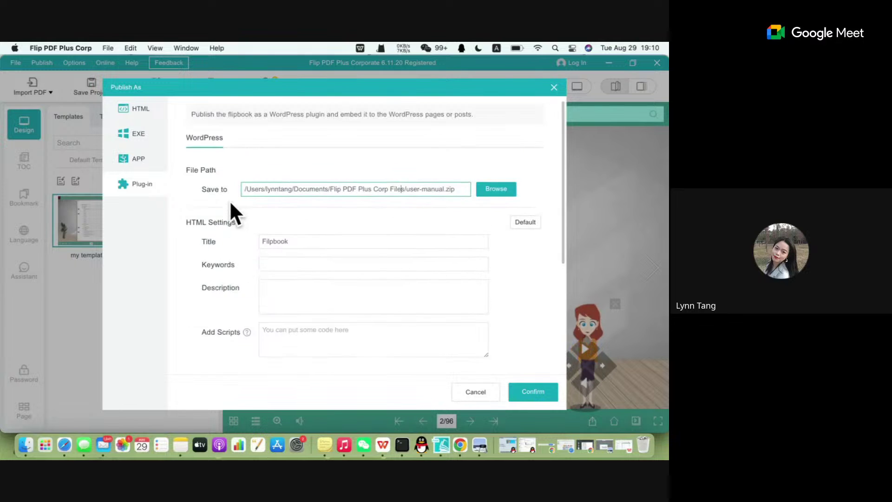
{"action": "left_click", "coordinate": [555, 88]}
{"action": "left_click", "coordinate": [15, 48]}
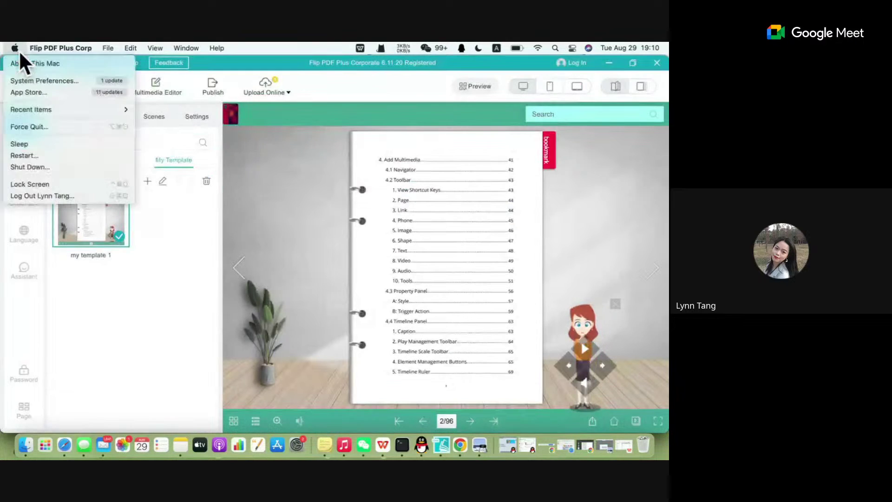
Return to the program's start page without saving the project.
{"action": "mouse_move", "coordinate": [186, 48]}
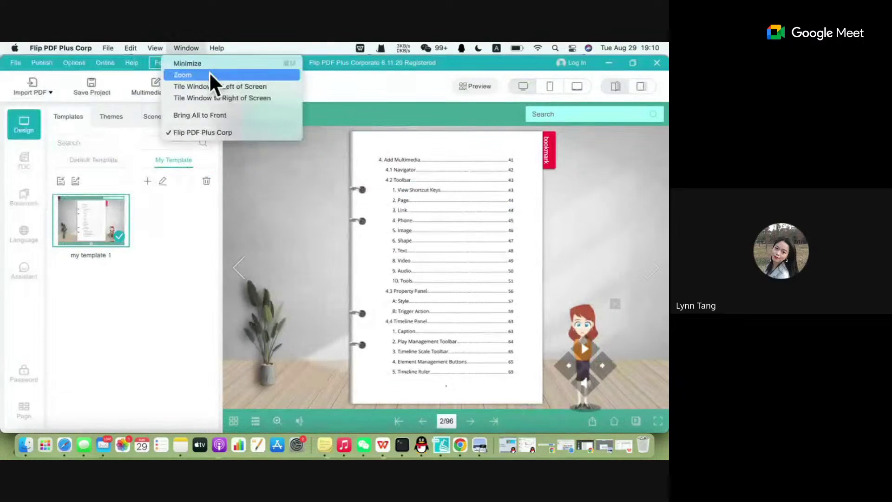
{"action": "left_click", "coordinate": [18, 64]}
{"action": "left_click", "coordinate": [18, 64]}
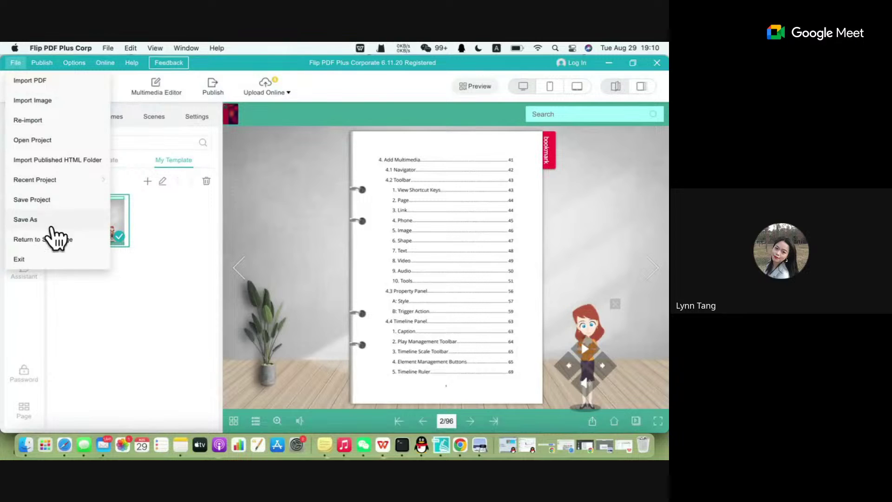
{"action": "left_click", "coordinate": [52, 235]}
{"action": "left_click", "coordinate": [418, 273]}
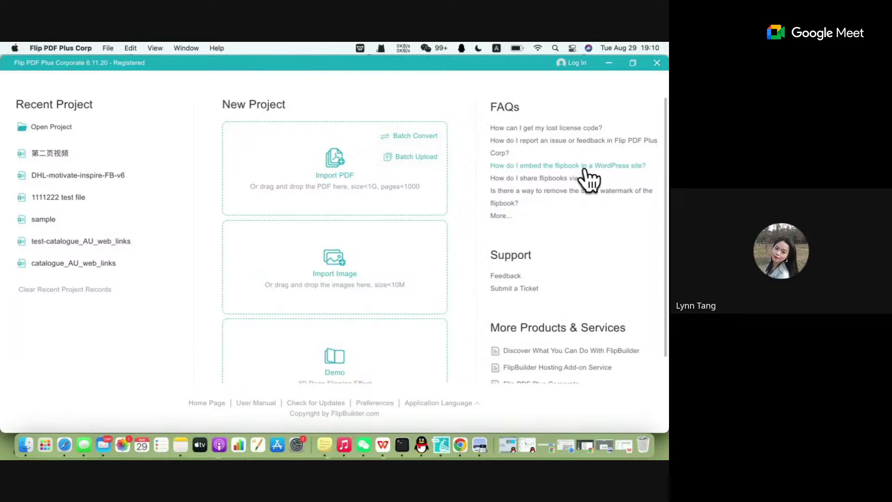
Open the WordPress embedding FAQ in the Help Center and search for 'wordpress plugin'.
{"action": "left_click", "coordinate": [614, 166]}
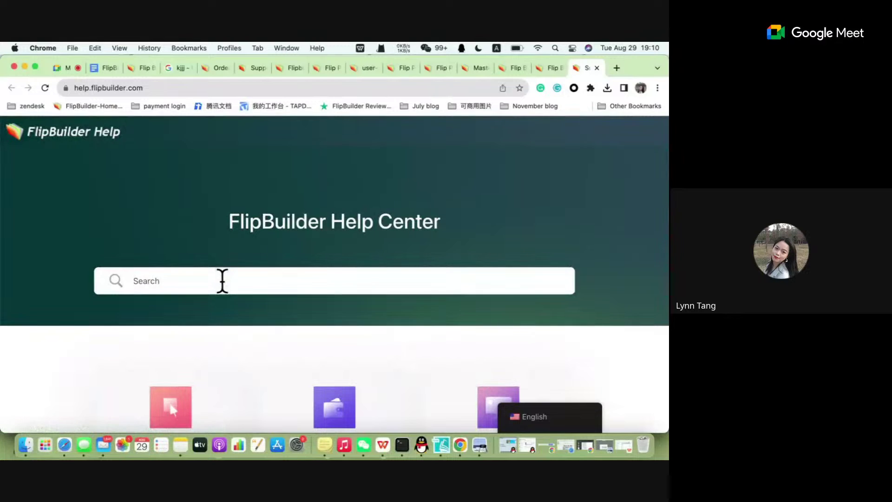
{"action": "left_click", "coordinate": [223, 281]}
{"action": "type", "text": "wordpre"}
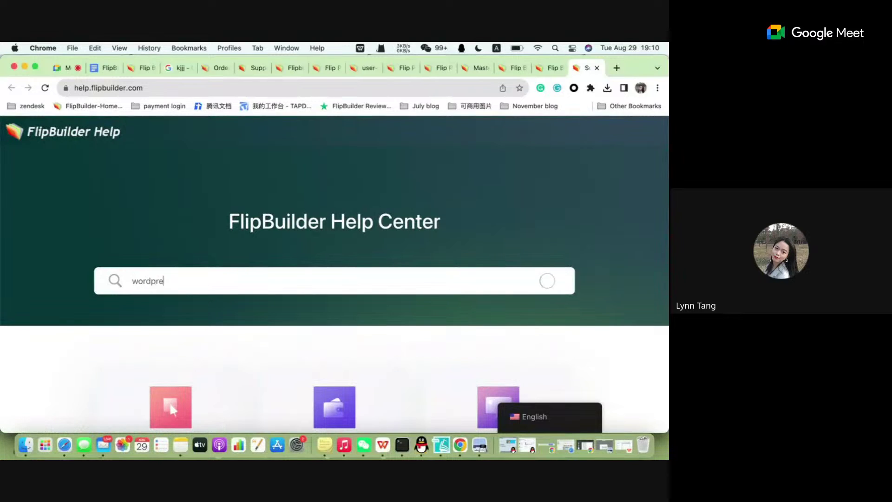
{"action": "type", "text": "ss plugin"}
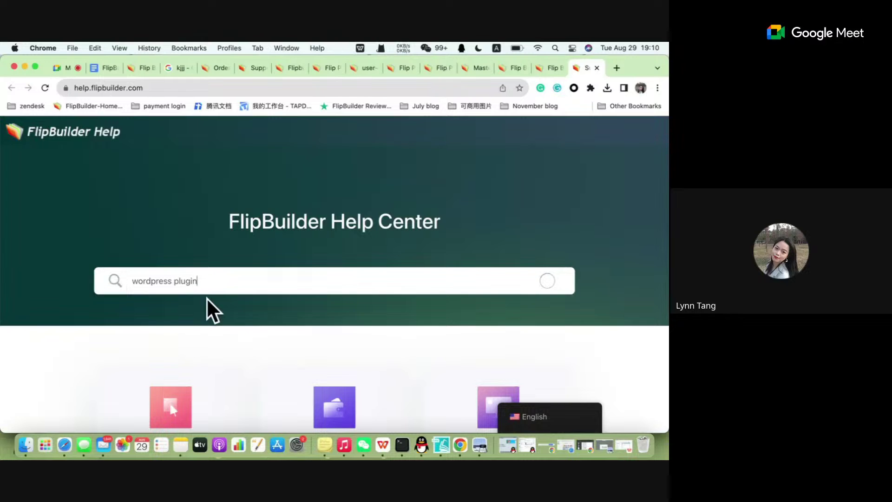
Open the Help Center article on installing the flipbook as a WordPress plug-in.
{"action": "scroll", "coordinate": [209, 310], "scroll_direction": "down", "scroll_amount": 2}
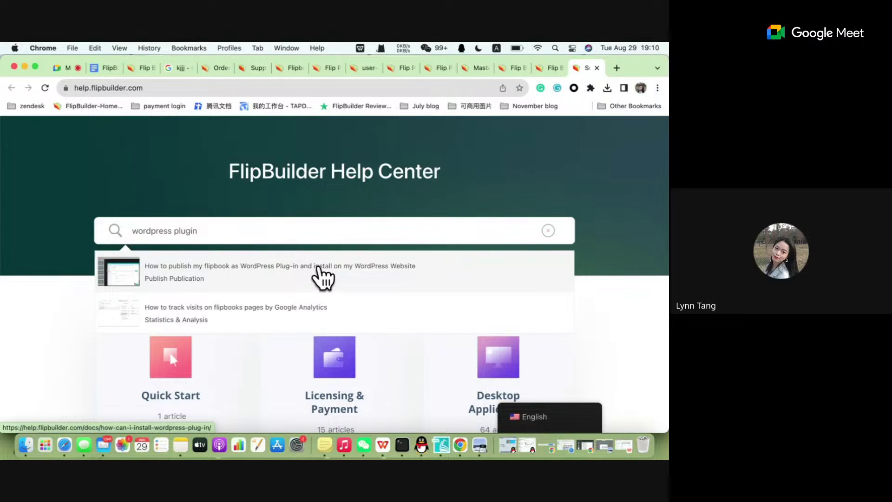
{"action": "left_click", "coordinate": [319, 269]}
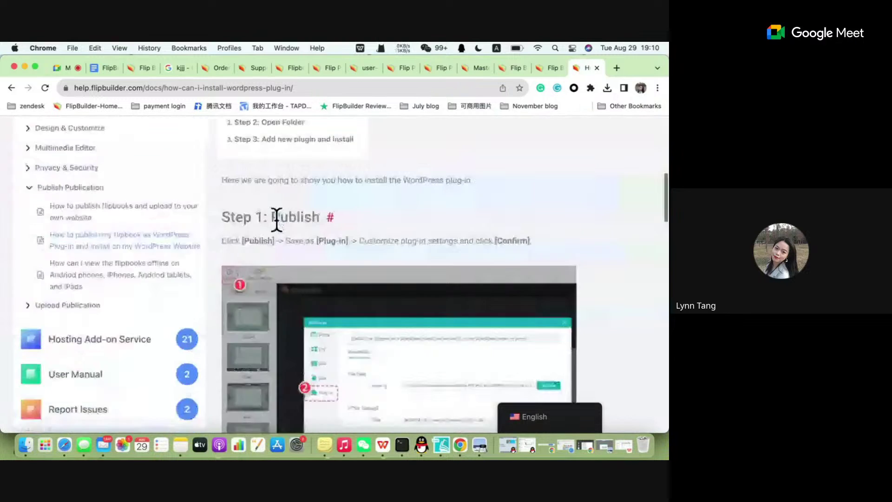
{"action": "left_click", "coordinate": [441, 444]}
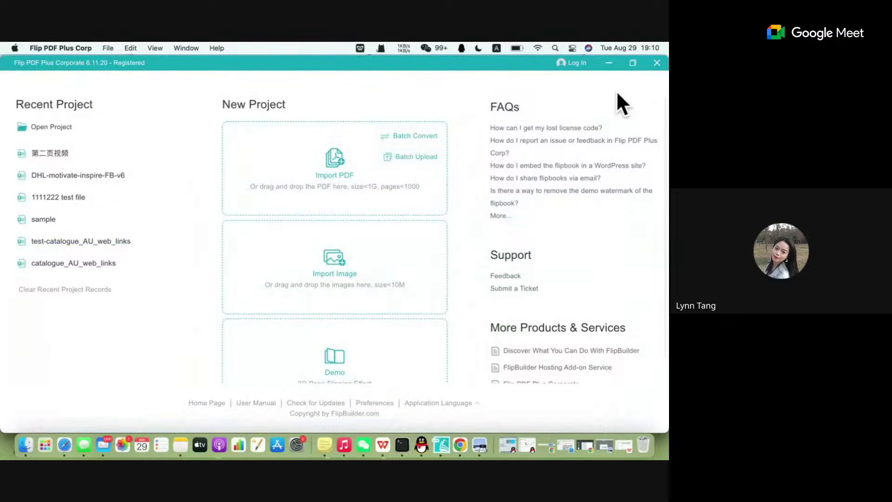
Load the Demo project and show its Preview QR code dialog for phone viewing.
{"action": "left_click", "coordinate": [330, 356]}
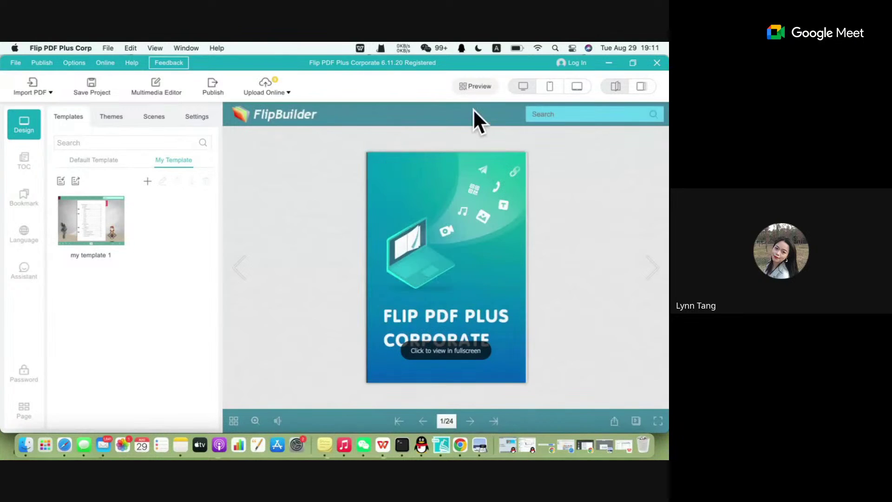
{"action": "left_click", "coordinate": [474, 88]}
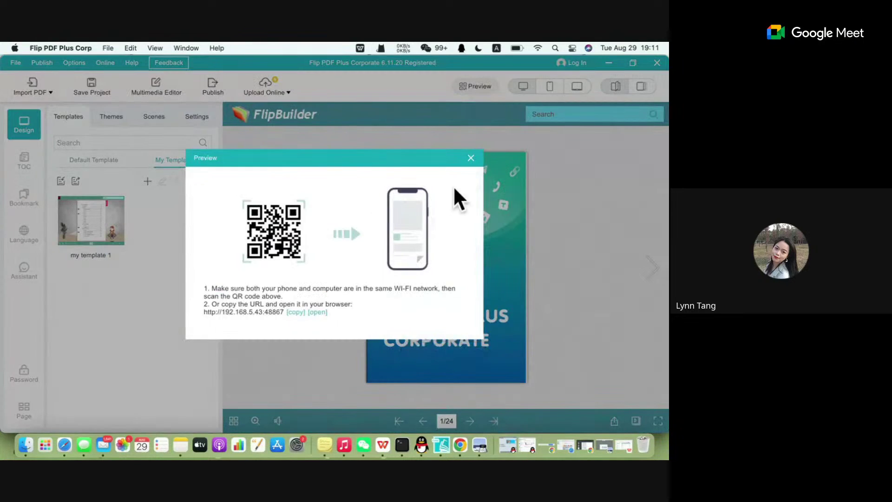
{"action": "left_click", "coordinate": [470, 158]}
{"action": "left_click", "coordinate": [472, 87]}
Add 'others cannot access the flipbook via the internal link' to the webinar notes, then close Flip PDF's QR preview.
{"action": "left_click", "coordinate": [459, 444]}
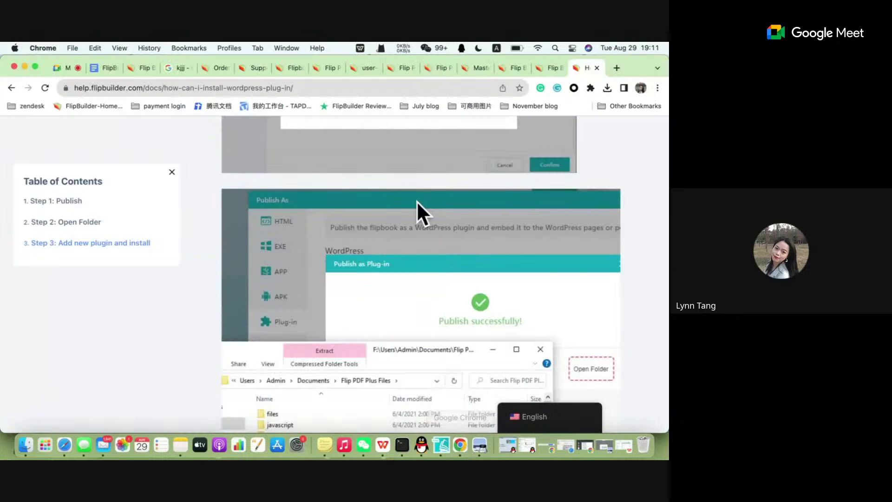
{"action": "left_click", "coordinate": [101, 65]}
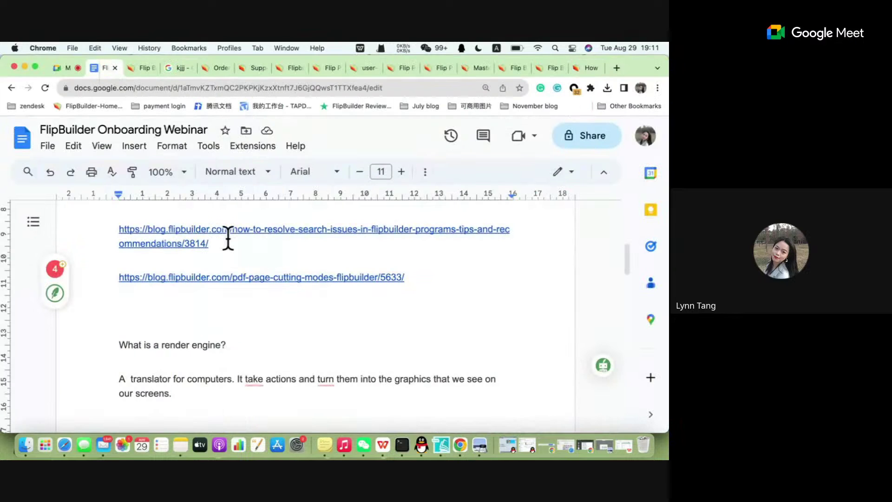
{"action": "type", "text": "INTER"}
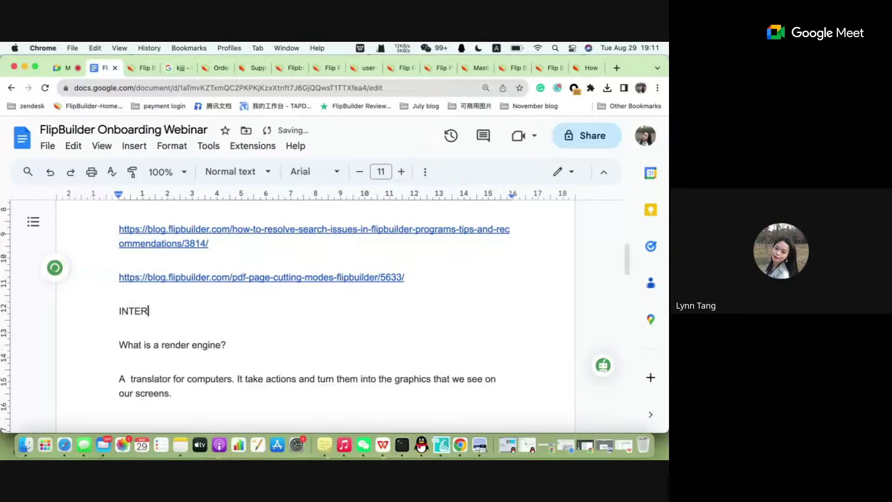
{"action": "type", "text": "NAL LINK  OTHER"}
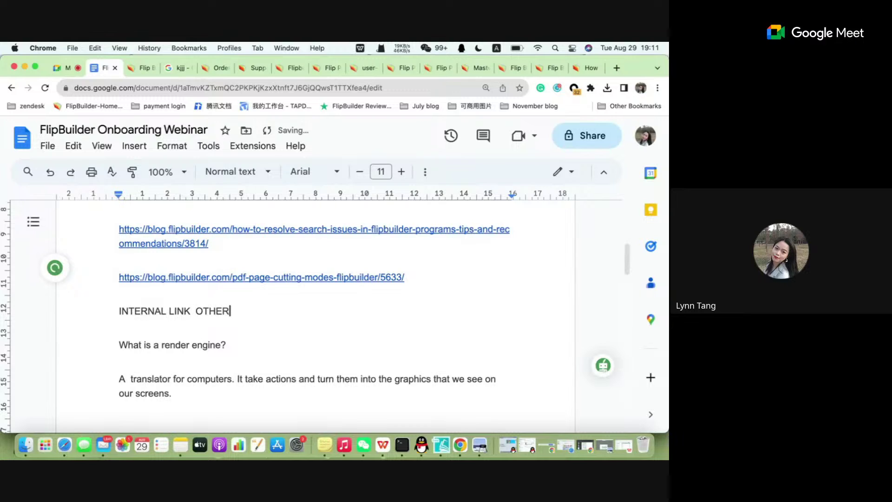
{"action": "type", "text": "S CANNOT ACCE"}
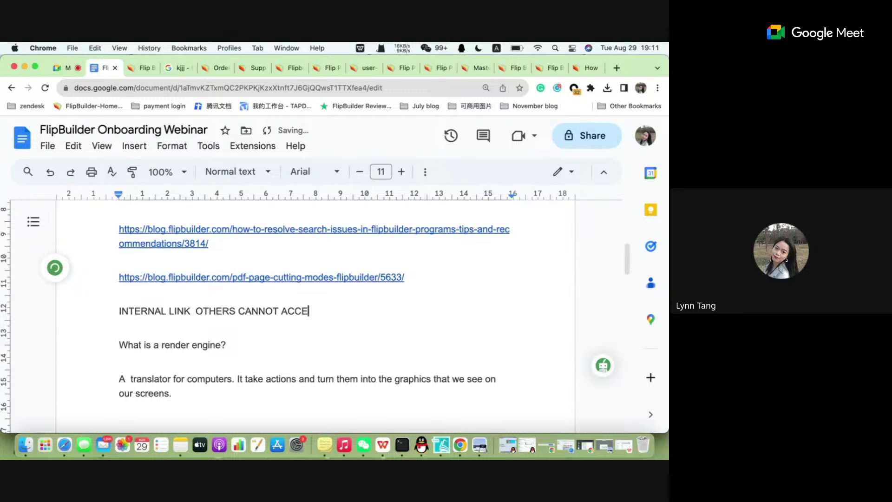
{"action": "type", "text": "SS TH"}
{"action": "key", "text": "BackSpace"}
{"action": "key", "text": "BackSpace"}
{"action": "type", "text": "THE FLI"}
{"action": "type", "text": "PP"}
{"action": "key", "text": "BackSpace"}
{"action": "type", "text": "BOOK "}
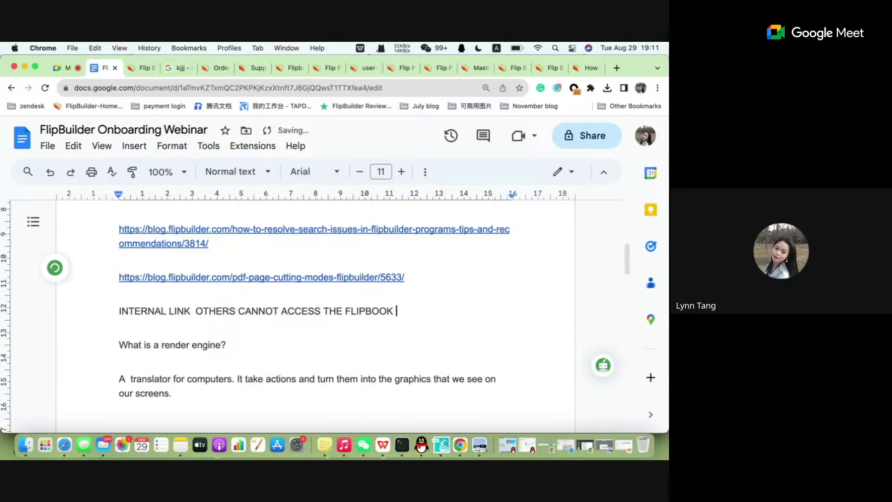
{"action": "type", "text": "WITH THE"}
{"action": "key", "text": "BackSpace"}
{"action": "key", "text": "BackSpace"}
{"action": "key", "text": "BackSpace"}
{"action": "key", "text": "BackSpace"}
{"action": "key", "text": "BackSpace"}
{"action": "key", "text": "BackSpace"}
{"action": "key", "text": "BackSpace"}
{"action": "key", "text": "BackSpace"}
{"action": "key", "text": "BackSpace"}
{"action": "type", "text": "VIA THE "}
{"action": "type", "text": "INTERNAL LIN"}
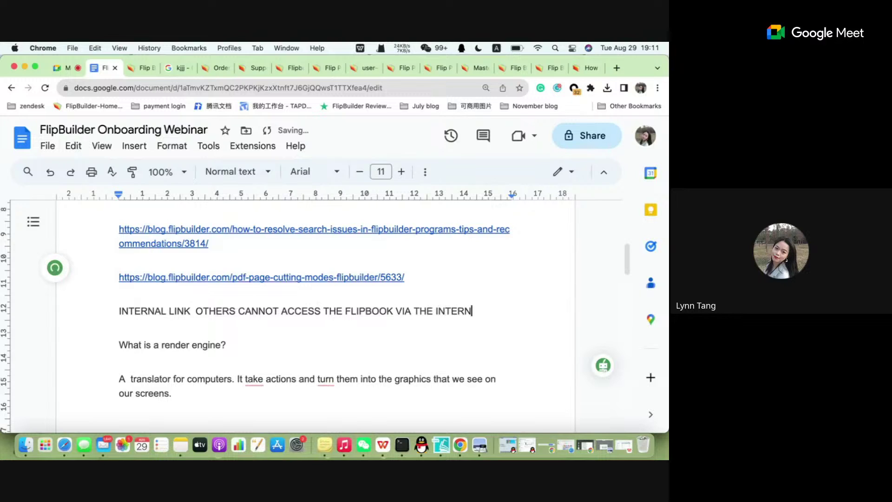
{"action": "type", "text": "K"}
{"action": "left_click", "coordinate": [450, 439]}
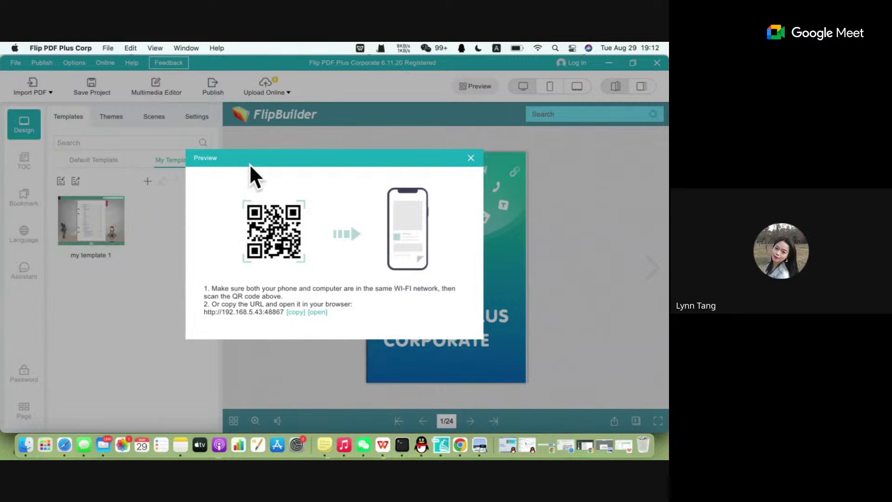
{"action": "left_click", "coordinate": [470, 158]}
Preview the book in a phone then tablet frame and open Upload Online hosting.
{"action": "left_click", "coordinate": [550, 87]}
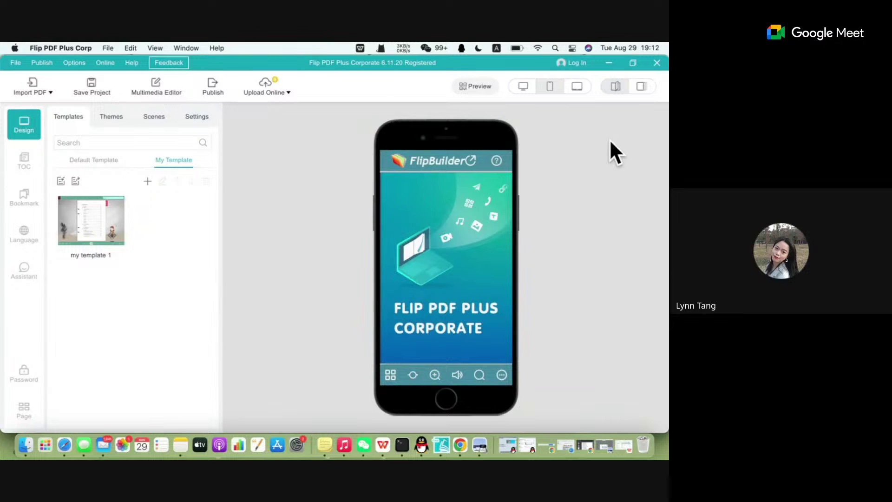
{"action": "left_click", "coordinate": [577, 86]}
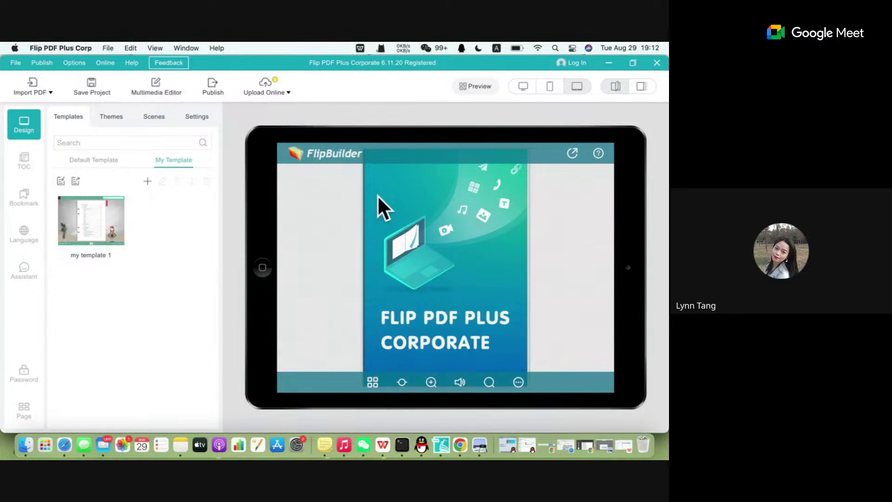
{"action": "left_click", "coordinate": [260, 91]}
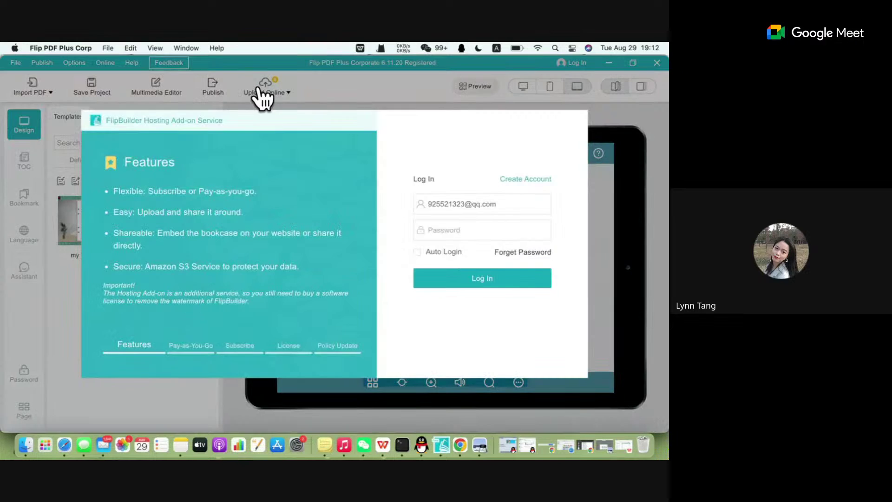
Clear the saved email address in the hosting sign-in form.
{"action": "left_click", "coordinate": [480, 236]}
{"action": "left_click", "coordinate": [500, 213]}
{"action": "left_click", "coordinate": [545, 205]}
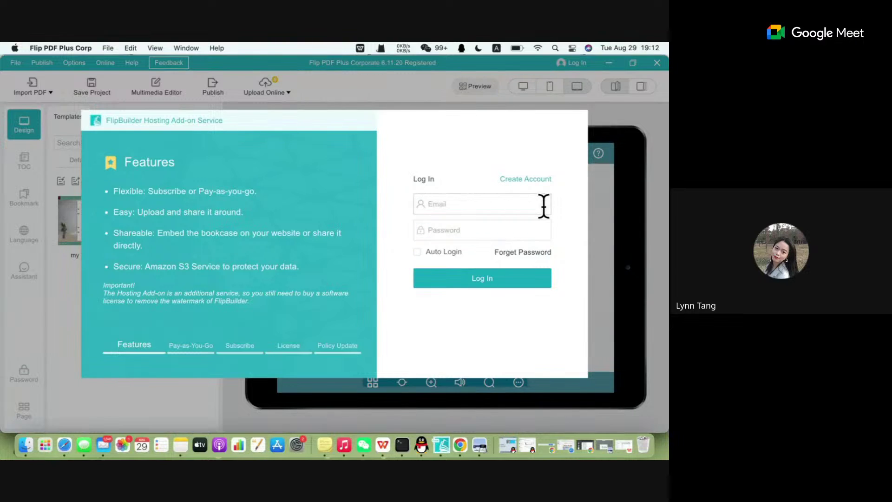
{"action": "left_click", "coordinate": [511, 203]}
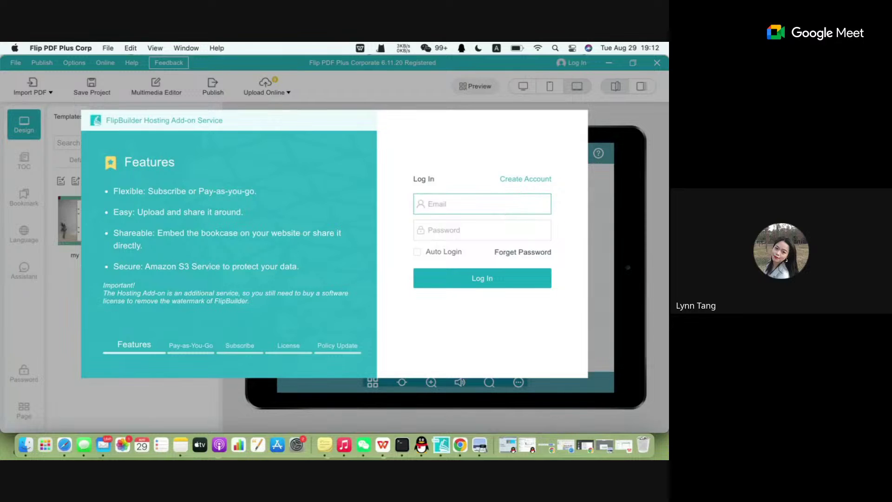
Review the Pay-as-You-Go, Subscribe, License and Policy Update tabs, then open the Hosting Add-on Service page.
{"action": "left_click", "coordinate": [179, 352]}
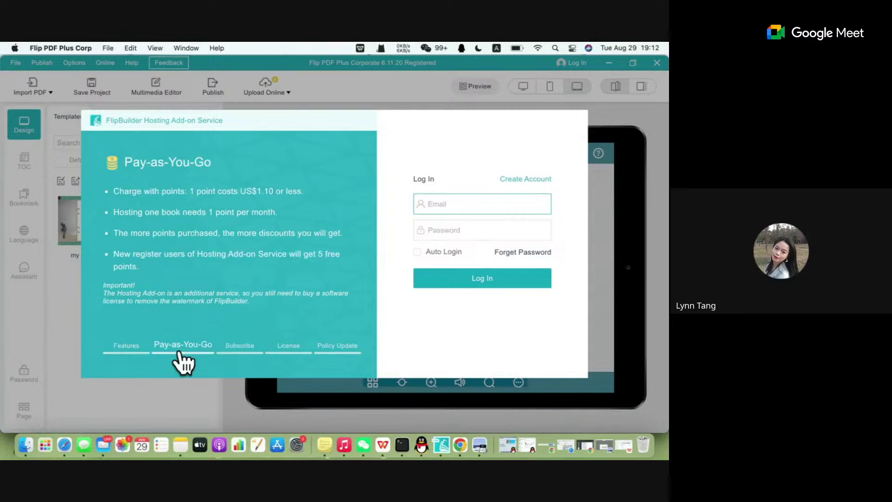
{"action": "left_click", "coordinate": [244, 350]}
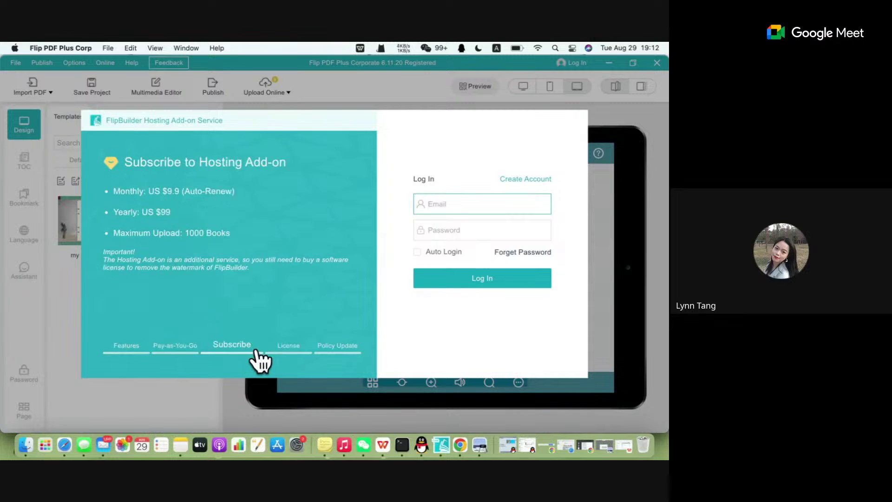
{"action": "left_click", "coordinate": [290, 353]}
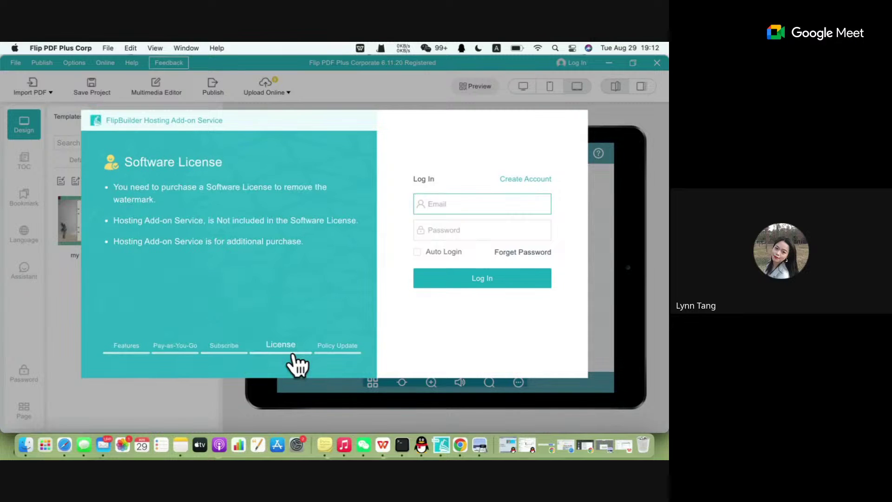
{"action": "left_click", "coordinate": [338, 347]}
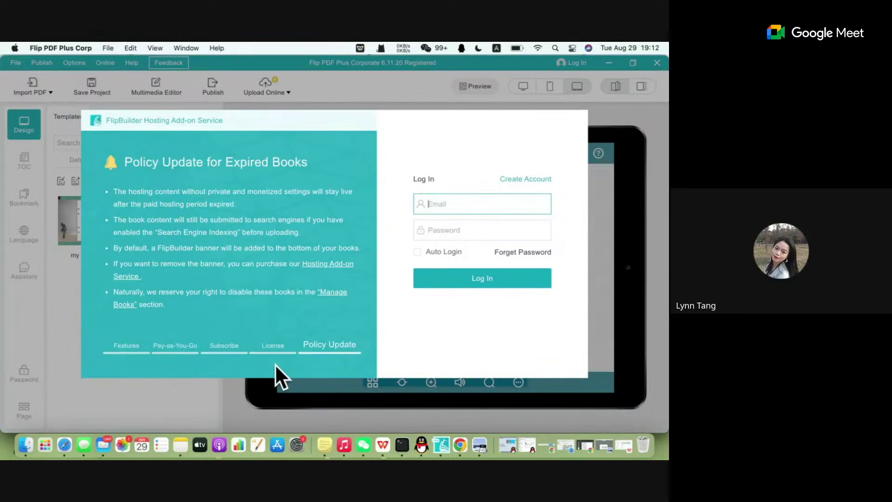
{"action": "left_click", "coordinate": [228, 350]}
{"action": "left_click", "coordinate": [321, 350]}
{"action": "left_click", "coordinate": [284, 350]}
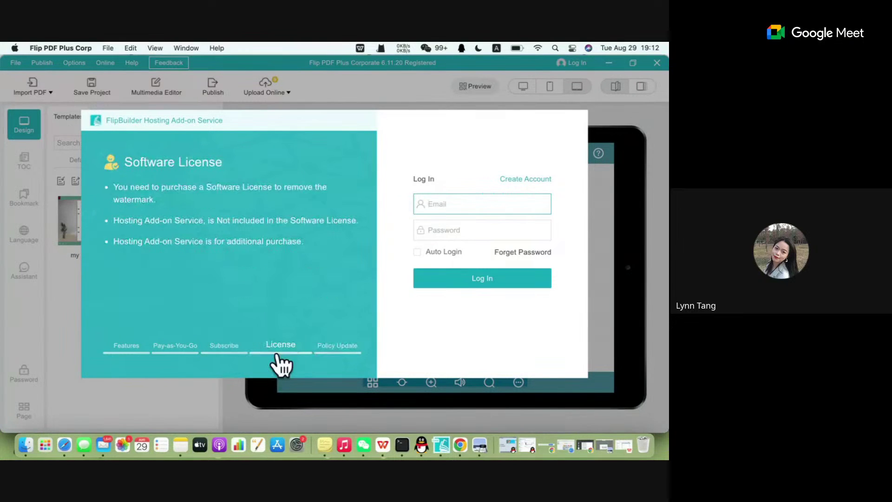
{"action": "left_click", "coordinate": [331, 347]}
{"action": "left_click", "coordinate": [281, 352]}
{"action": "left_click", "coordinate": [326, 346]}
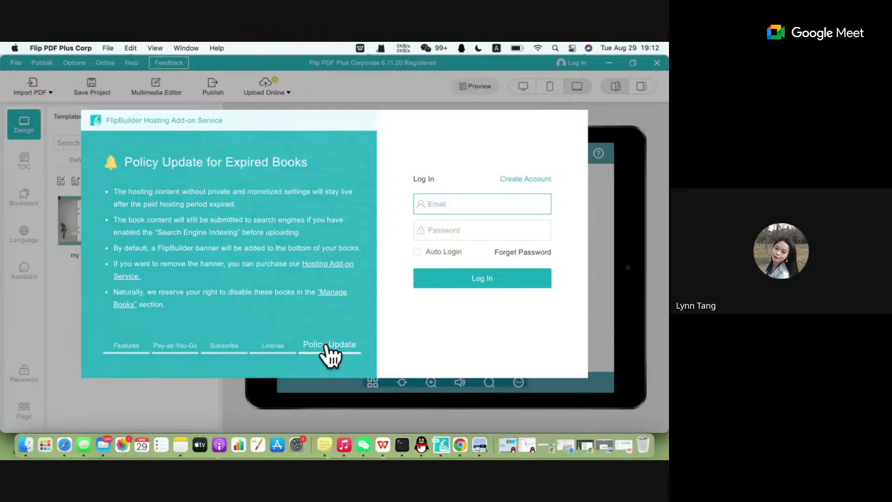
{"action": "left_click", "coordinate": [317, 267]}
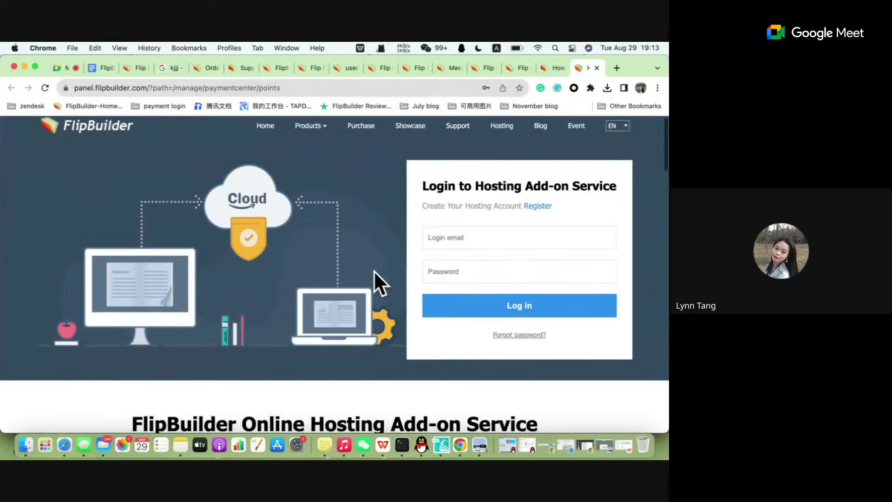
Scroll the FlipBuilder page and open the Hosting Add-on Service page.
{"action": "scroll", "coordinate": [373, 270], "scroll_direction": "down", "scroll_amount": 6}
{"action": "scroll", "coordinate": [374, 269], "scroll_direction": "up", "scroll_amount": 6}
{"action": "scroll", "coordinate": [374, 269], "scroll_direction": "down", "scroll_amount": 4}
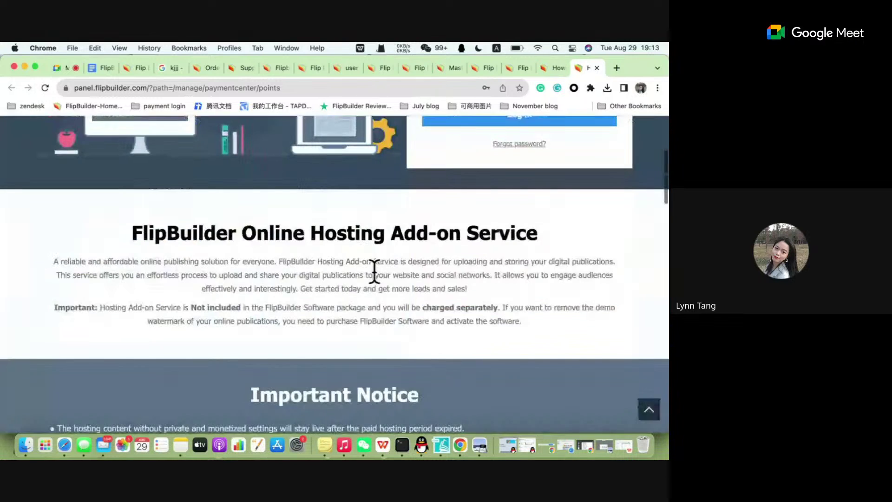
{"action": "scroll", "coordinate": [374, 269], "scroll_direction": "down", "scroll_amount": 5}
{"action": "scroll", "coordinate": [374, 270], "scroll_direction": "up", "scroll_amount": 2}
{"action": "scroll", "coordinate": [373, 270], "scroll_direction": "down", "scroll_amount": 6}
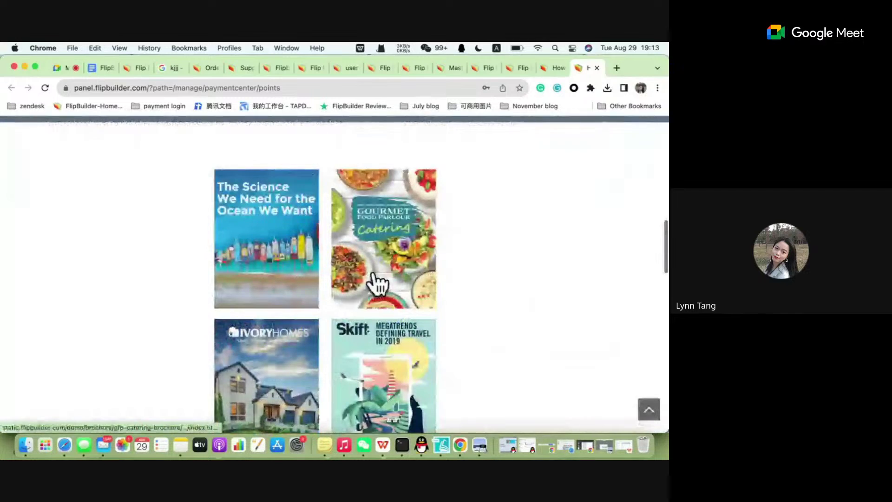
{"action": "scroll", "coordinate": [374, 275], "scroll_direction": "up", "scroll_amount": 8}
{"action": "scroll", "coordinate": [374, 275], "scroll_direction": "down", "scroll_amount": 6}
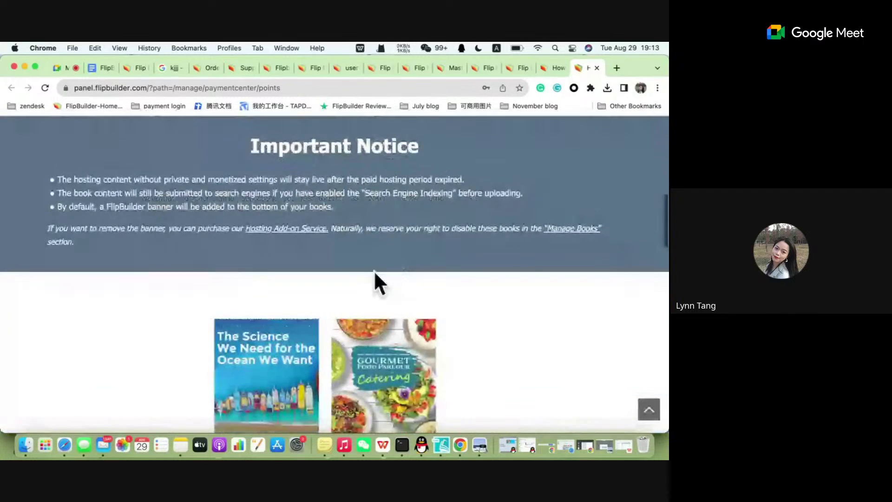
{"action": "scroll", "coordinate": [375, 272], "scroll_direction": "down", "scroll_amount": 1}
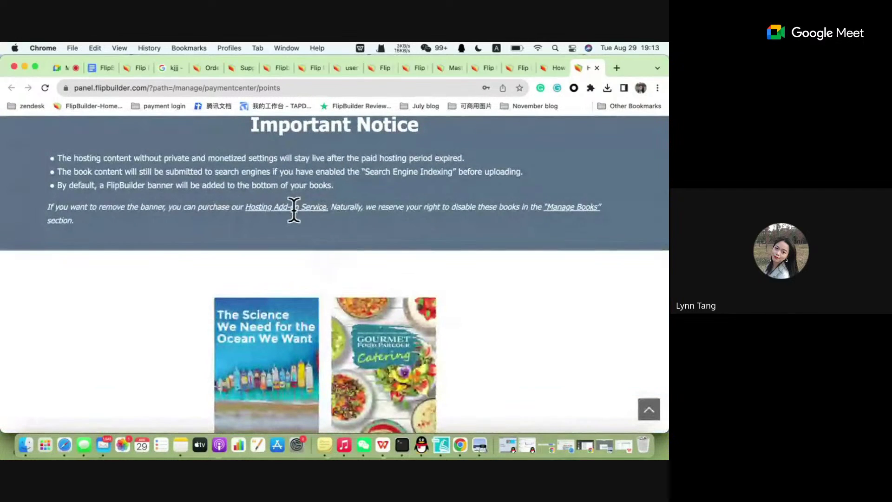
{"action": "left_click", "coordinate": [294, 207]}
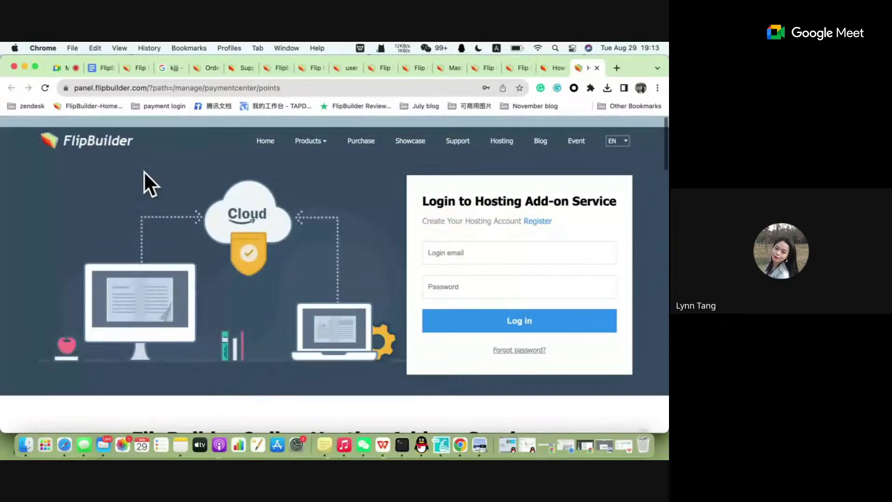
In the Help Center, open Hosting Add-on Service > Subscription & Payment > What's Hosting Add-on Service.
{"action": "left_click", "coordinate": [464, 133]}
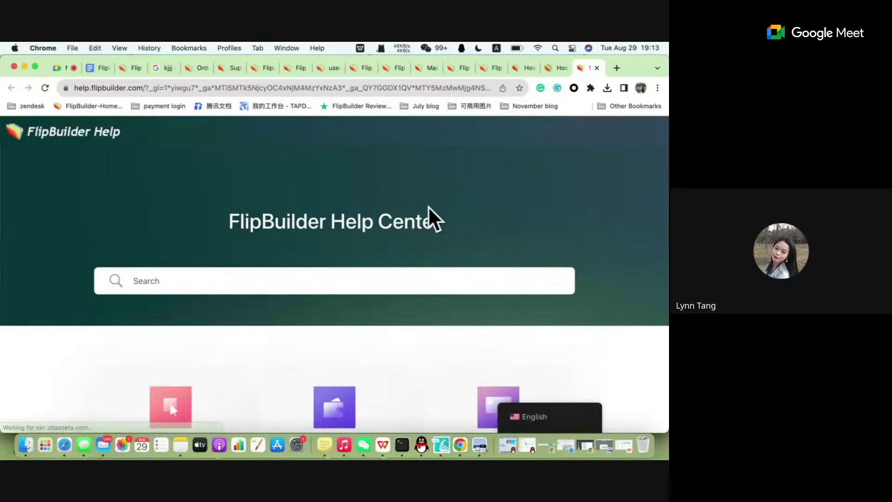
{"action": "left_click", "coordinate": [231, 274]}
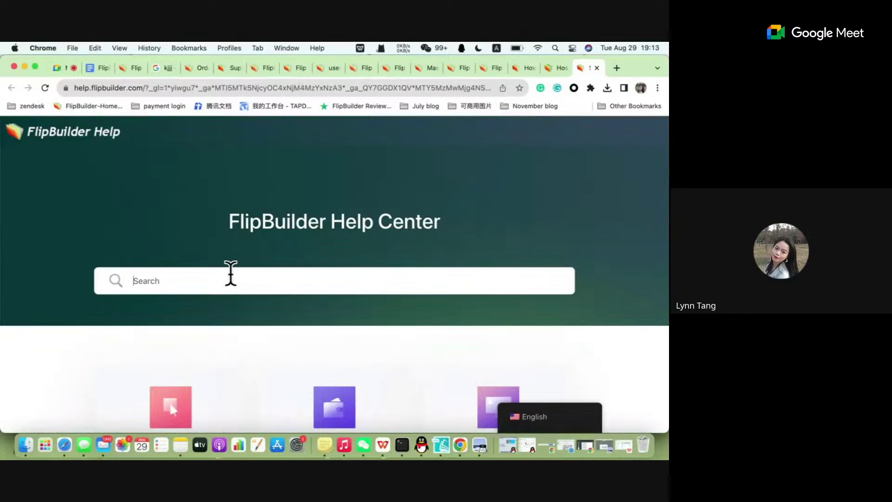
{"action": "scroll", "coordinate": [231, 273], "scroll_direction": "down", "scroll_amount": 10}
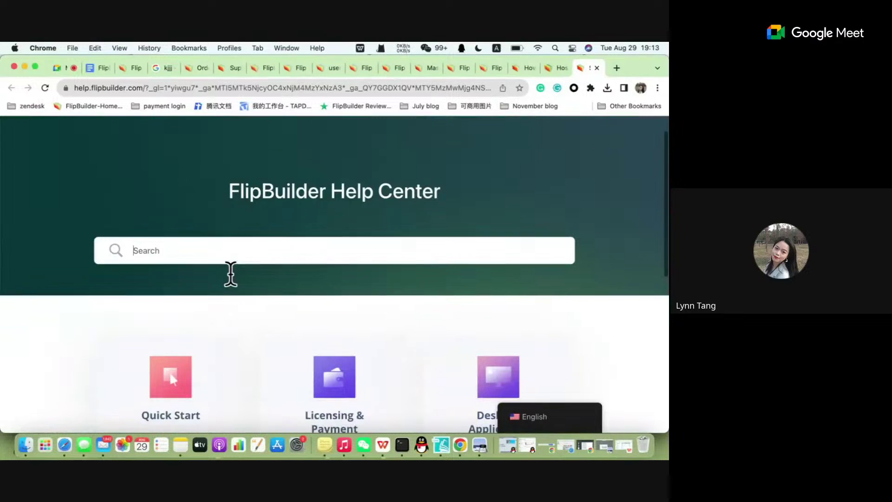
{"action": "left_click", "coordinate": [186, 316]}
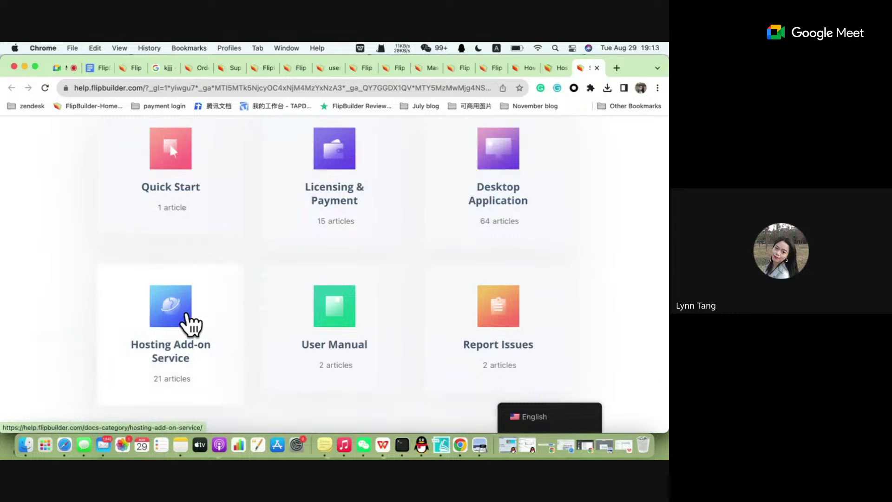
{"action": "scroll", "coordinate": [289, 294], "scroll_direction": "down", "scroll_amount": 5}
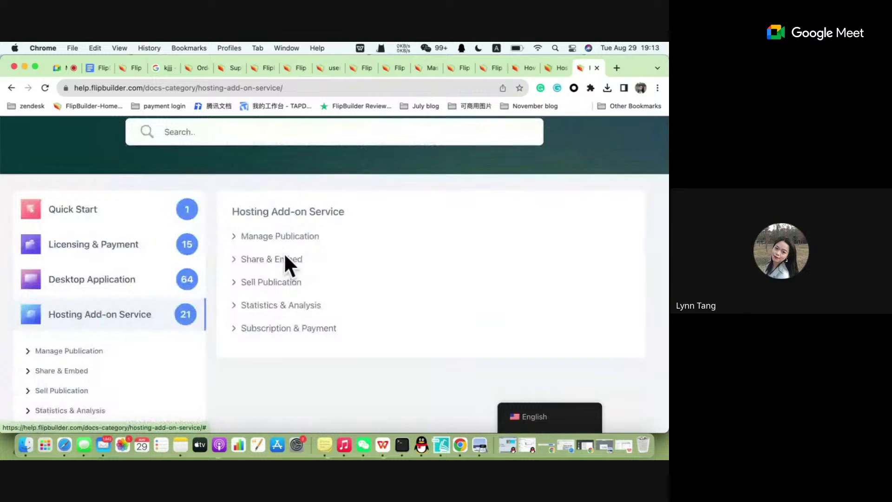
{"action": "left_click", "coordinate": [263, 330]}
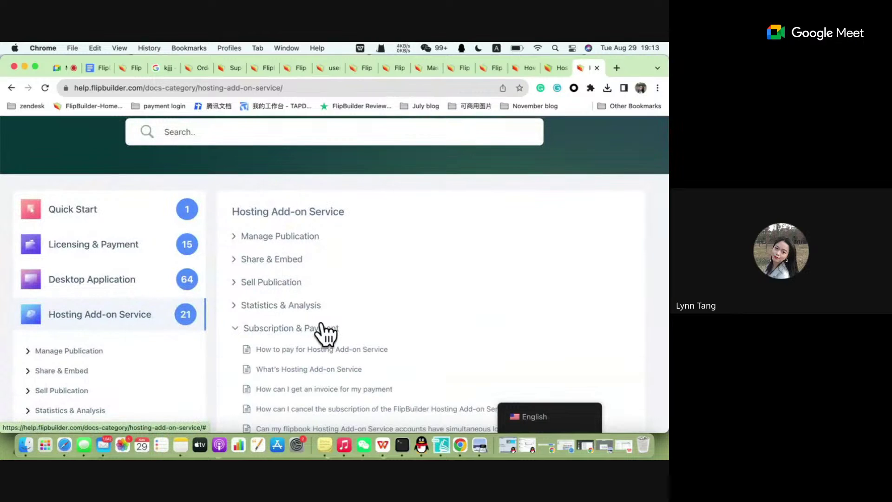
{"action": "scroll", "coordinate": [324, 333], "scroll_direction": "down", "scroll_amount": 2}
{"action": "left_click", "coordinate": [315, 329]}
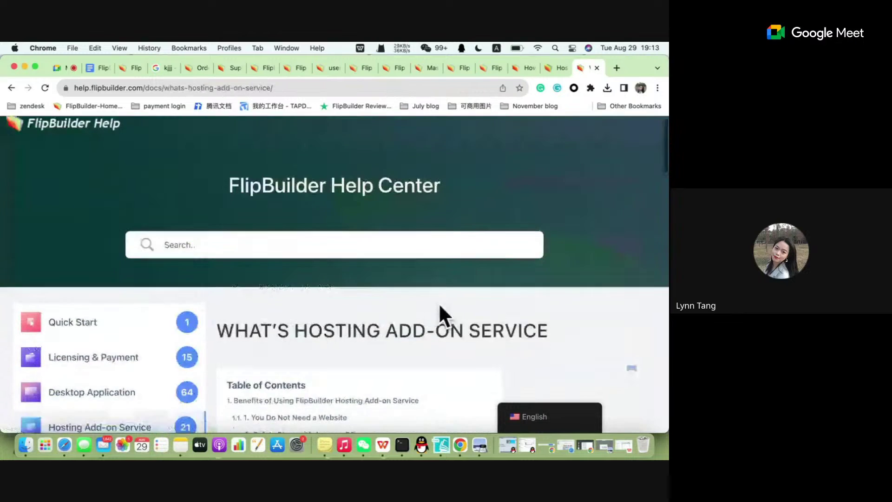
Highlight the section 5 intro, the 5 free points line and the Pay-as-you-go (Buy Points) heading.
{"action": "scroll", "coordinate": [439, 302], "scroll_direction": "down", "scroll_amount": 20}
{"action": "scroll", "coordinate": [439, 304], "scroll_direction": "up", "scroll_amount": 8}
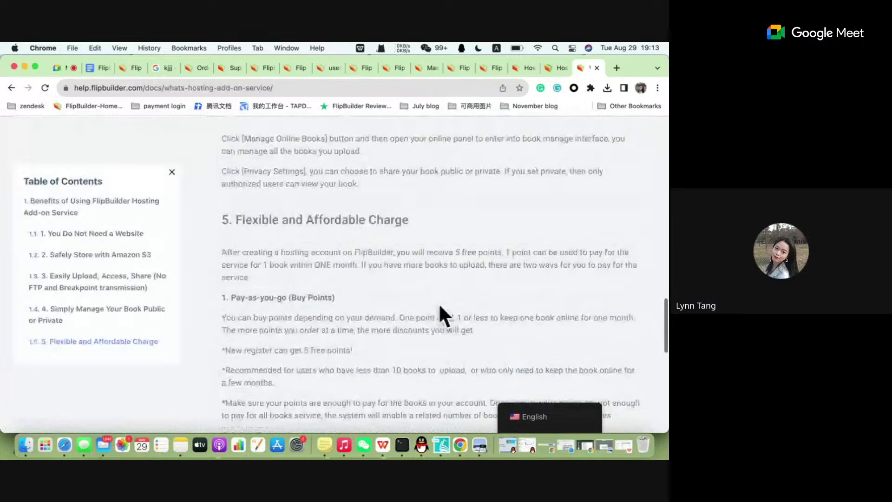
{"action": "scroll", "coordinate": [439, 302], "scroll_direction": "down", "scroll_amount": 4}
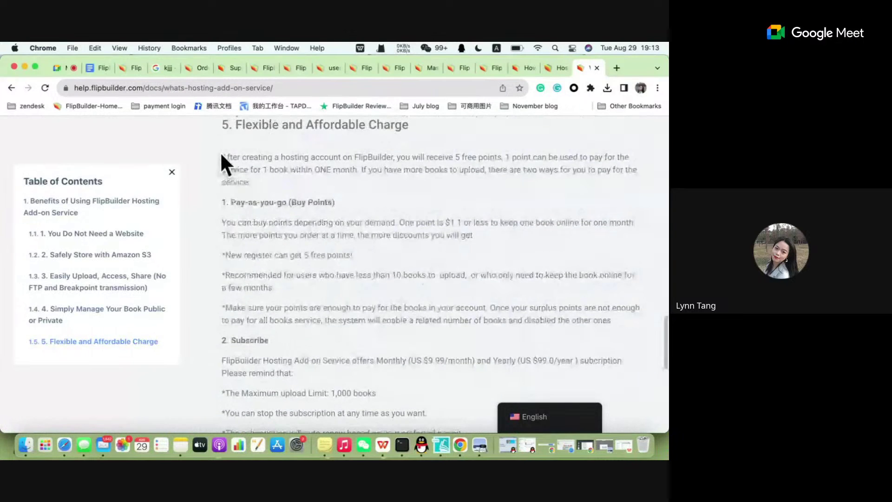
{"action": "left_click_drag", "start_coordinate": [217, 119], "coordinate": [368, 201]}
{"action": "left_click", "coordinate": [367, 202]}
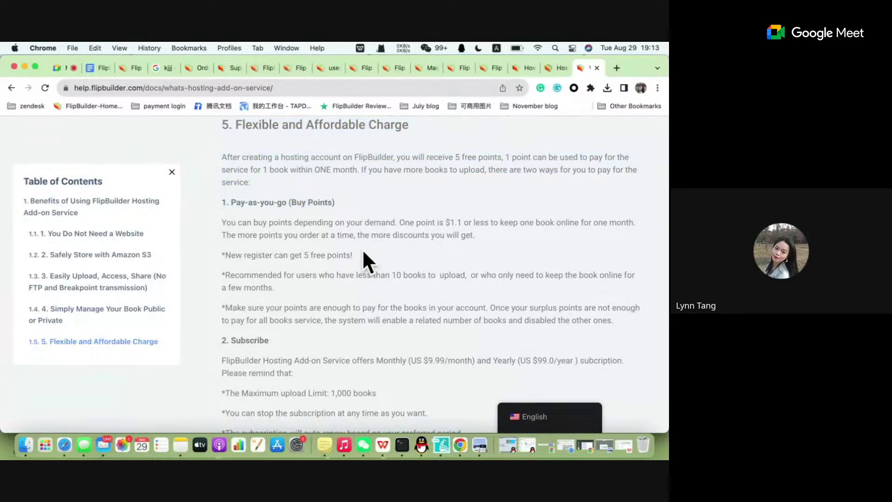
{"action": "left_click_drag", "start_coordinate": [361, 253], "coordinate": [230, 256]}
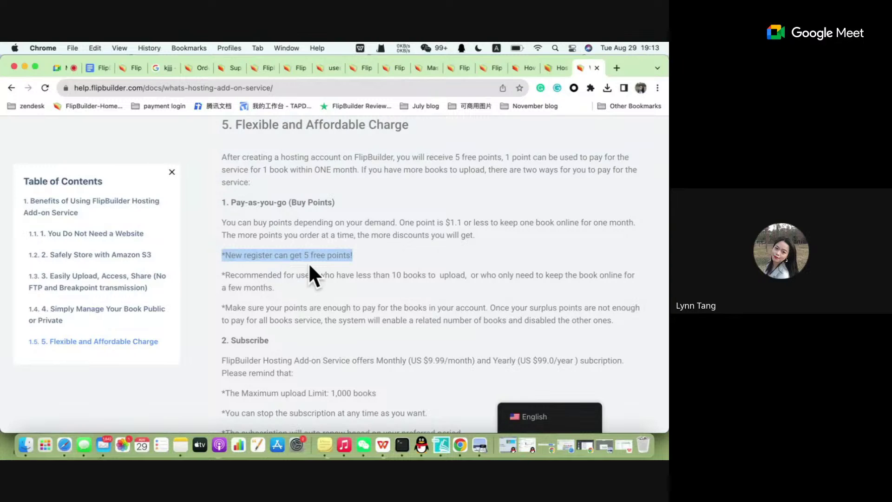
{"action": "left_click", "coordinate": [401, 270]}
{"action": "left_click_drag", "start_coordinate": [353, 255], "coordinate": [352, 227]}
{"action": "left_click", "coordinate": [353, 227]}
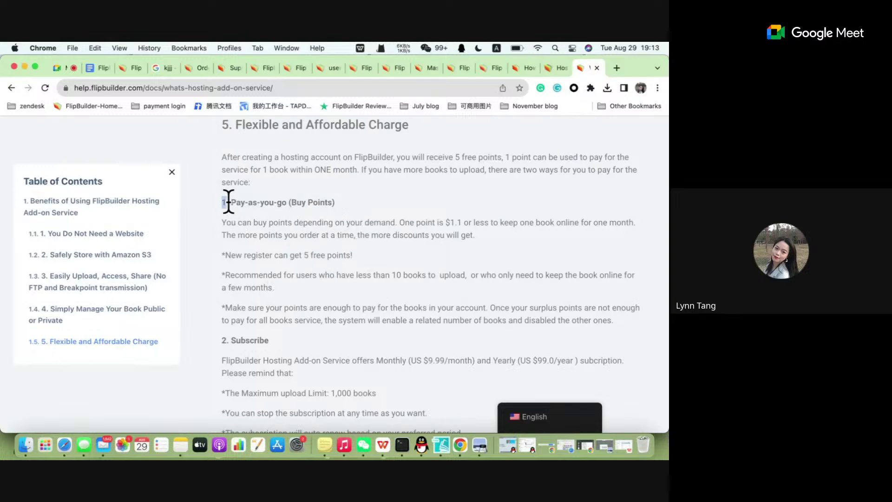
{"action": "left_click_drag", "start_coordinate": [228, 201], "coordinate": [210, 208]}
{"action": "left_click", "coordinate": [357, 212]}
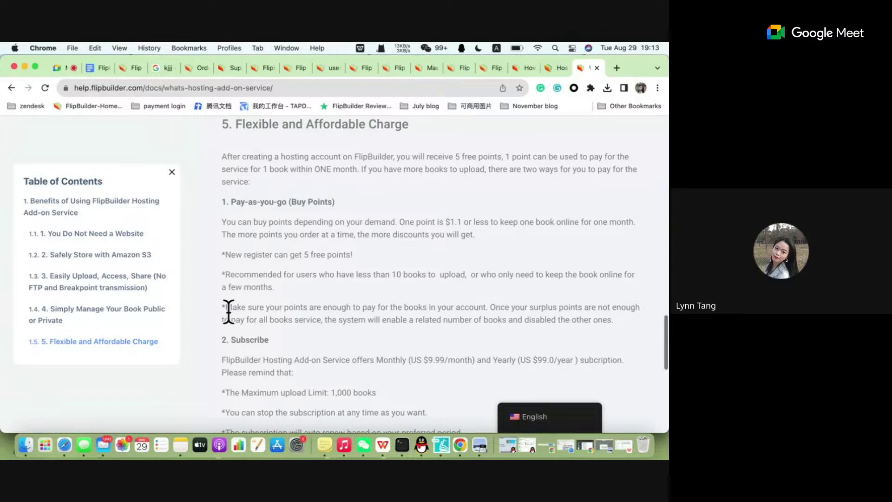
Scroll down to the subscription details and highlight the 1,000-book maximum upload limit.
{"action": "scroll", "coordinate": [228, 310], "scroll_direction": "down", "scroll_amount": 1}
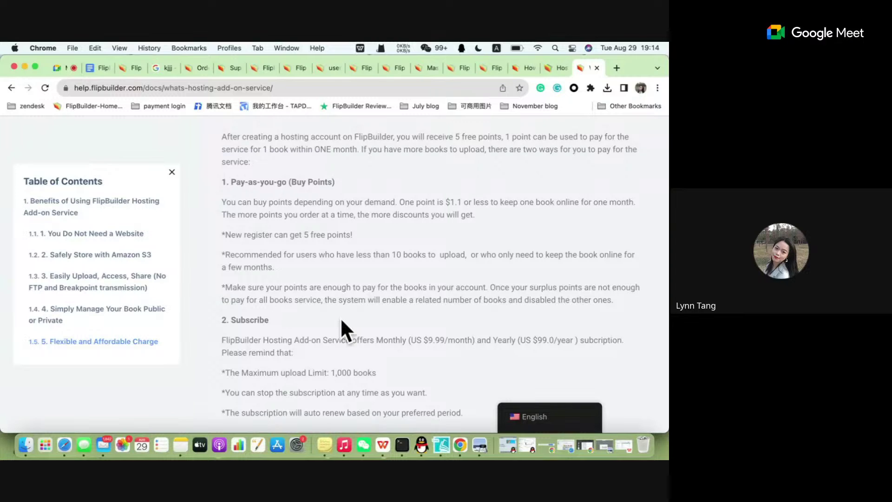
{"action": "scroll", "coordinate": [341, 321], "scroll_direction": "down", "scroll_amount": 5}
{"action": "scroll", "coordinate": [341, 320], "scroll_direction": "up", "scroll_amount": 10}
{"action": "scroll", "coordinate": [341, 321], "scroll_direction": "down", "scroll_amount": 10}
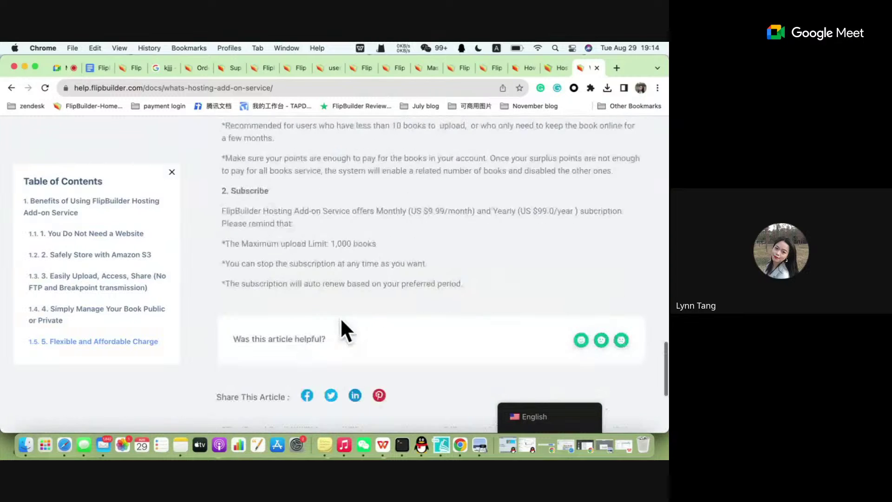
{"action": "scroll", "coordinate": [342, 321], "scroll_direction": "up", "scroll_amount": 3}
{"action": "scroll", "coordinate": [341, 320], "scroll_direction": "down", "scroll_amount": 6}
{"action": "scroll", "coordinate": [342, 321], "scroll_direction": "up", "scroll_amount": 8}
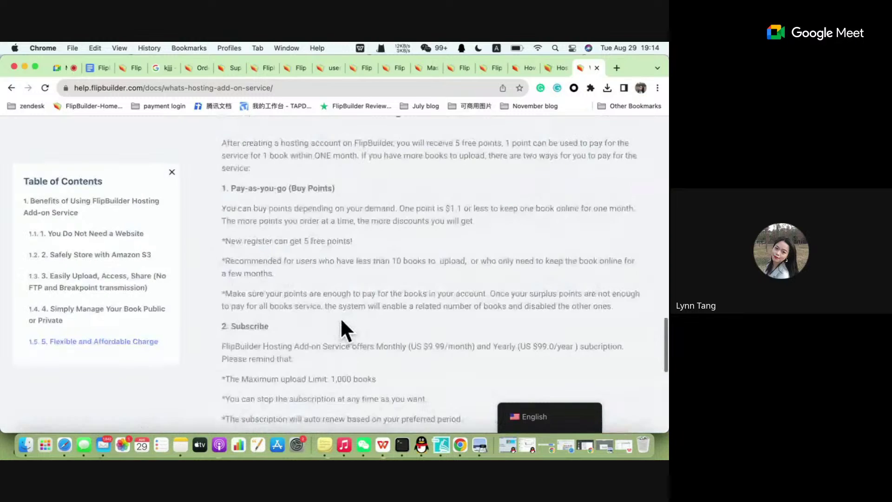
{"action": "scroll", "coordinate": [341, 320], "scroll_direction": "down", "scroll_amount": 2}
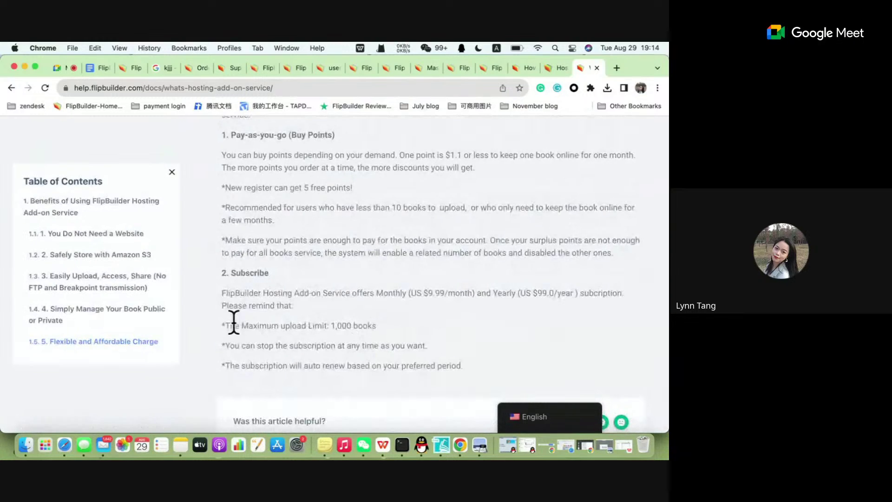
{"action": "left_click_drag", "start_coordinate": [234, 325], "coordinate": [403, 326]}
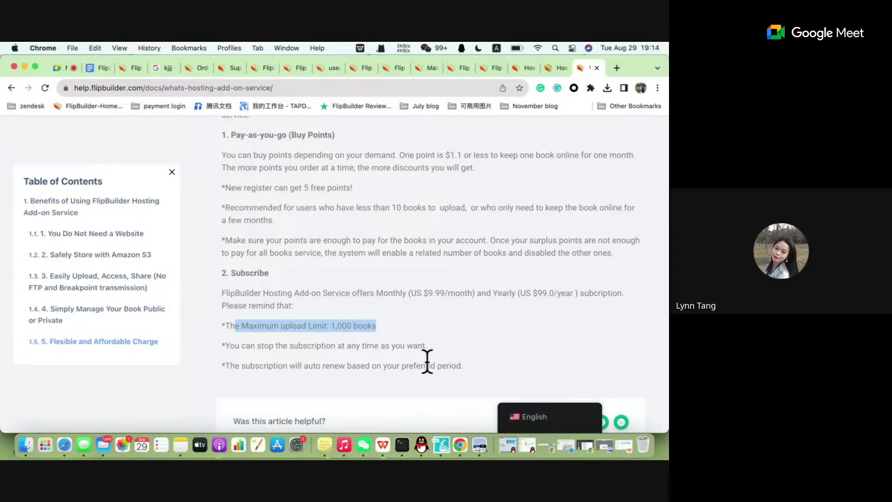
Bring Flip PDF Plus Corp forward with the cursor in its Hosting Add-on log-in e-mail field.
{"action": "left_click", "coordinate": [442, 442]}
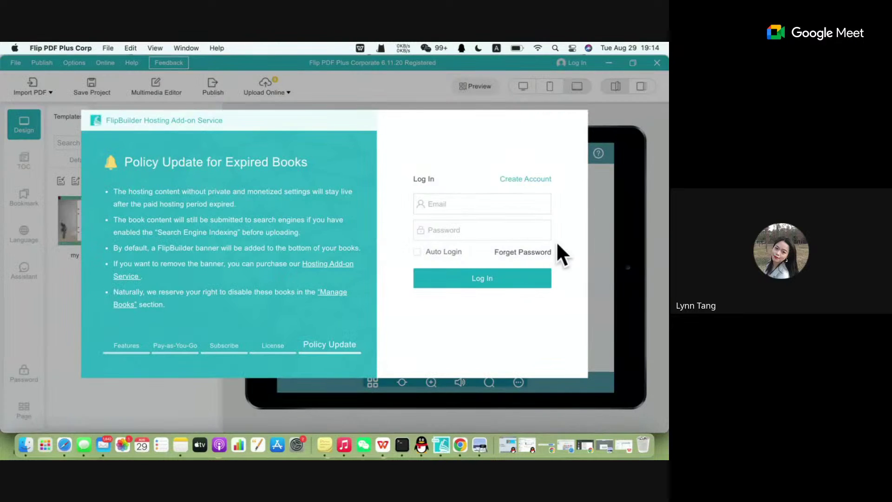
{"action": "left_click", "coordinate": [486, 207]}
Enter the account e-mail address in the Hosting Add-on log-in dialog, correcting typos.
{"action": "type", "text": "Lynn"}
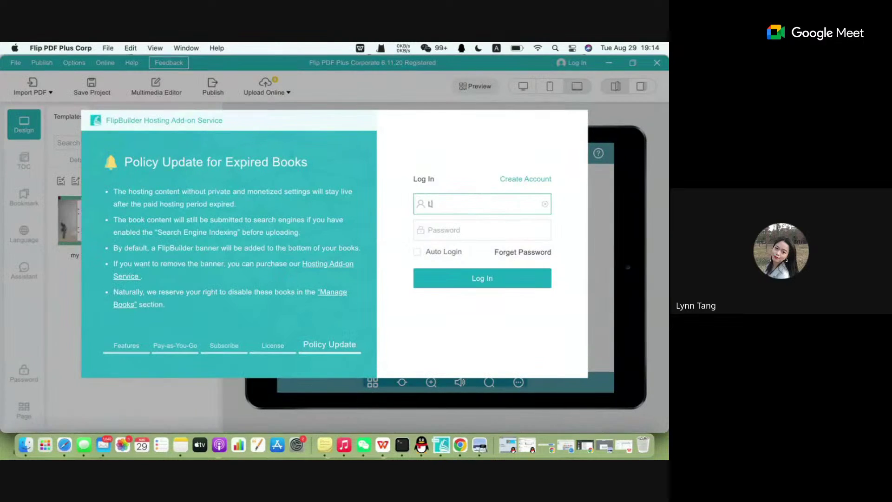
{"action": "key", "text": "BackSpace"}
{"action": "key", "text": "BackSpace"}
{"action": "key", "text": "BackSpace"}
{"action": "key", "text": "BackSpace"}
{"action": "type", "text": "lyn"}
{"action": "key", "text": "BackSpace"}
{"action": "key", "text": "BackSpace"}
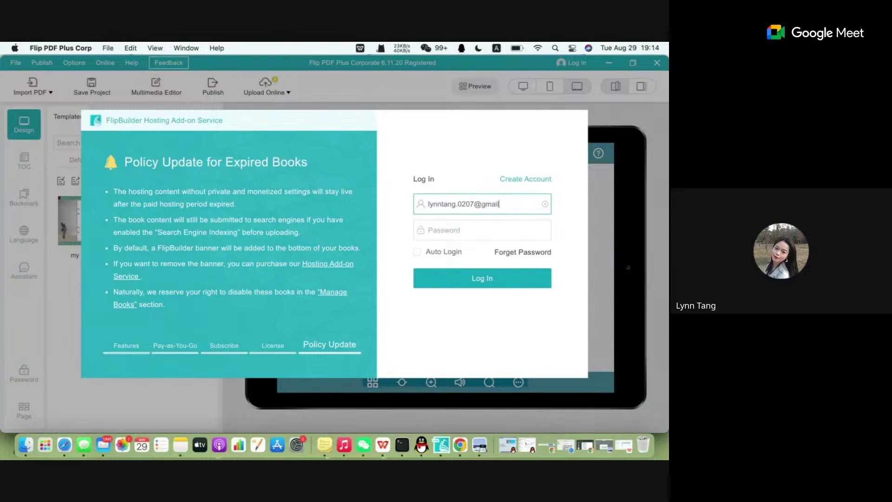
Enter the account password and attempt to log in several times.
{"action": "left_click", "coordinate": [432, 230]}
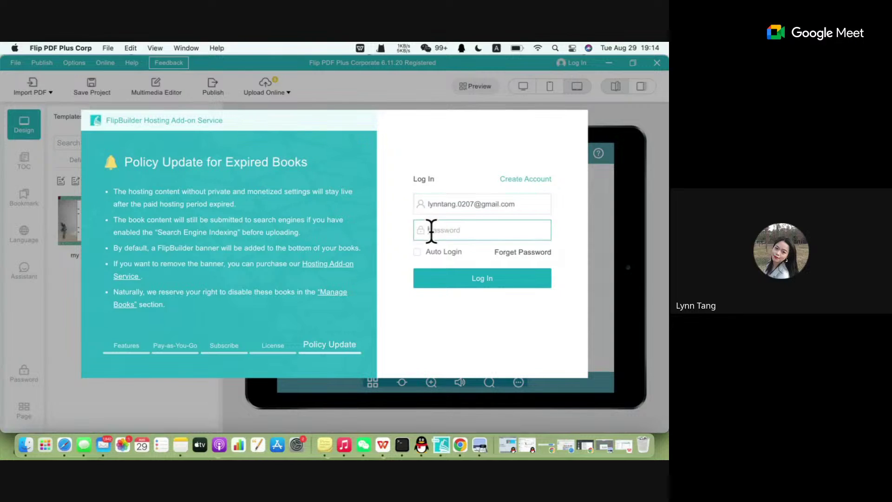
{"action": "type", "text": "••••"}
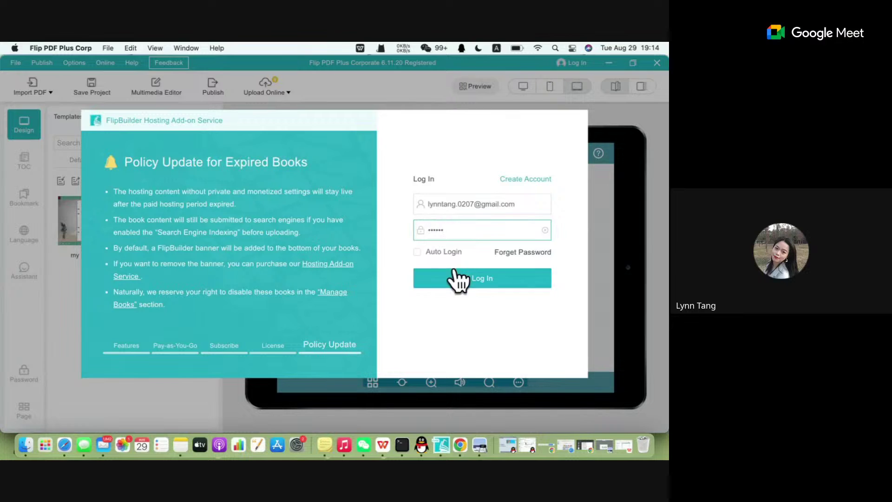
{"action": "left_click", "coordinate": [459, 282]}
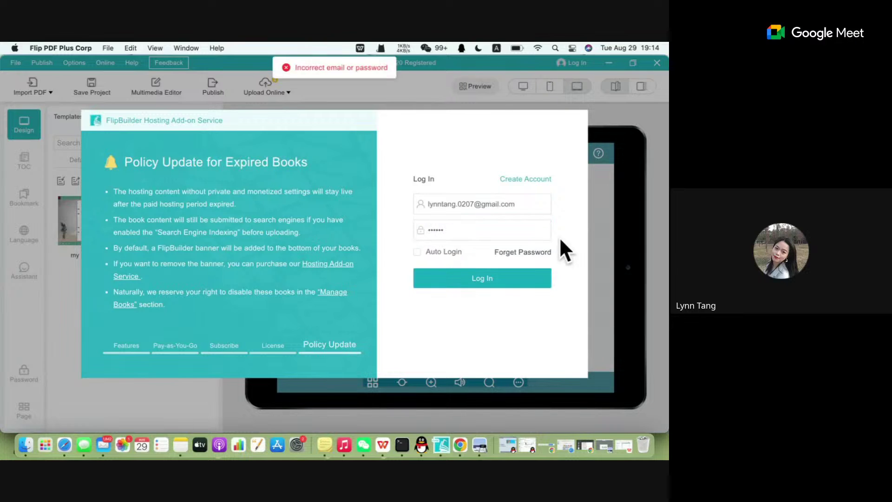
{"action": "left_click", "coordinate": [475, 228]}
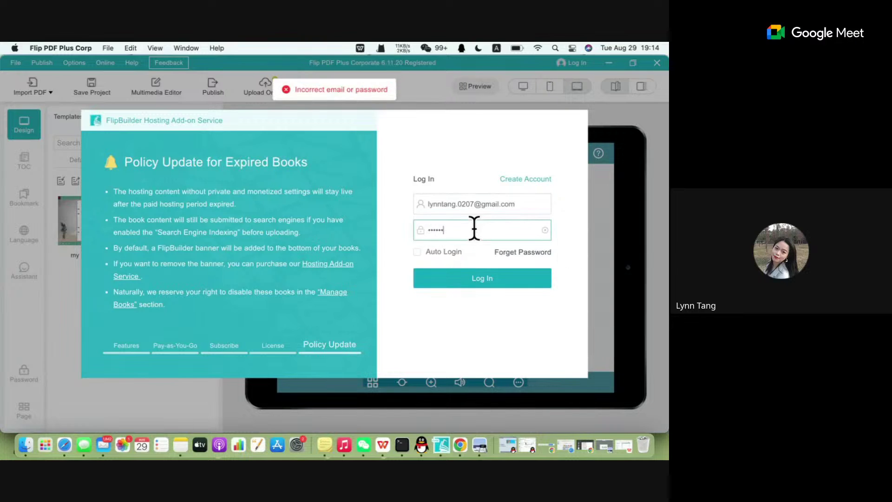
{"action": "type", "text": "1"}
{"action": "left_click", "coordinate": [474, 281]}
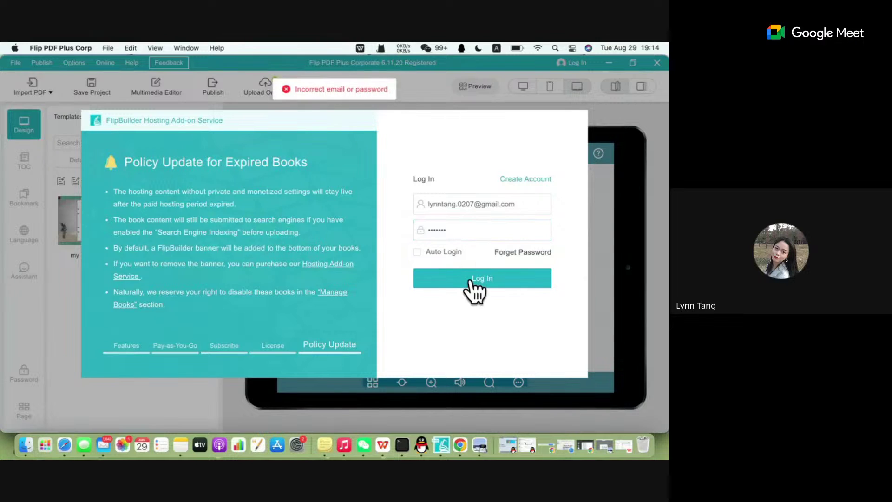
{"action": "left_click", "coordinate": [470, 281]}
{"action": "left_click", "coordinate": [470, 281]}
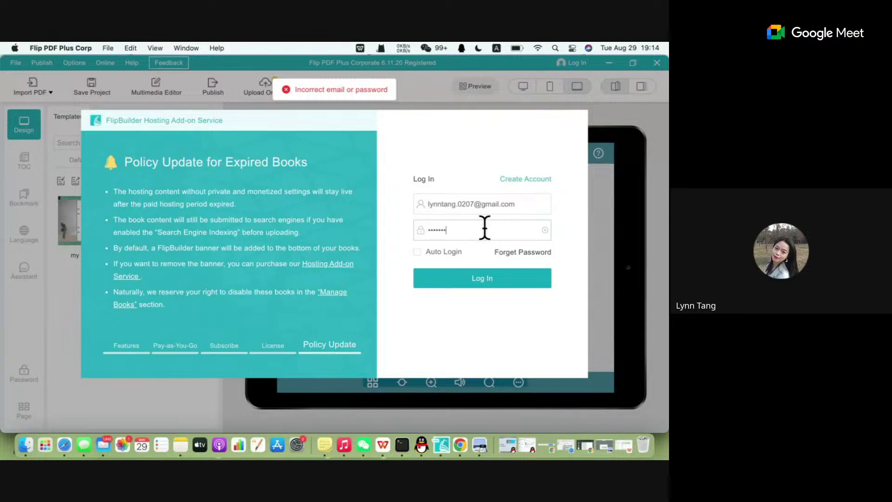
Replace the password, retry the rejected log-in, then go to Forget Password.
{"action": "left_click_drag", "start_coordinate": [484, 227], "coordinate": [378, 237]}
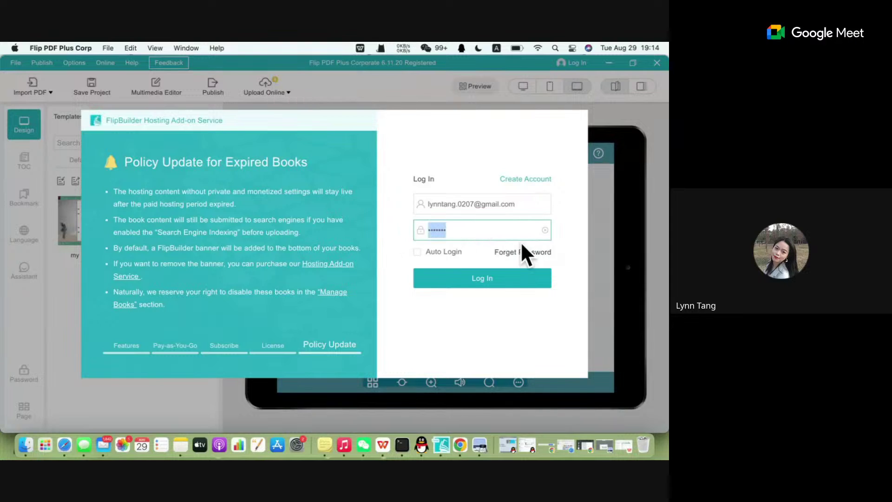
{"action": "key", "text": "BackSpace"}
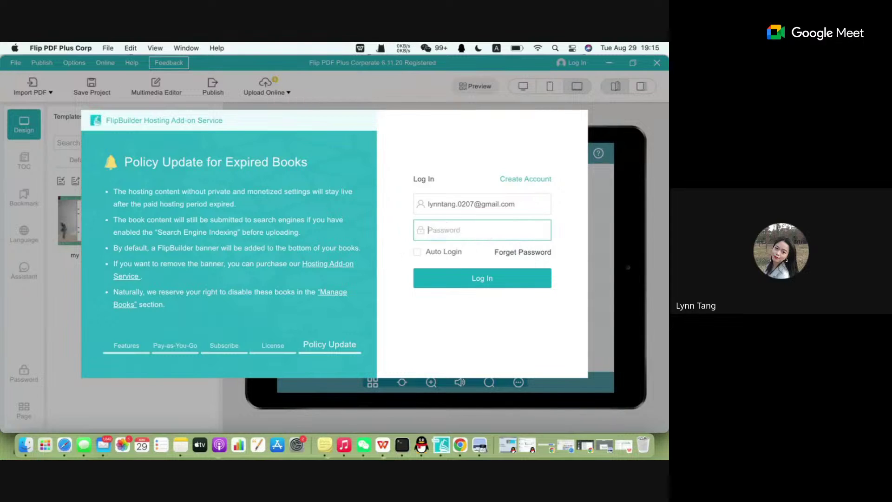
{"action": "type", "text": "******"}
{"action": "left_click", "coordinate": [492, 283]}
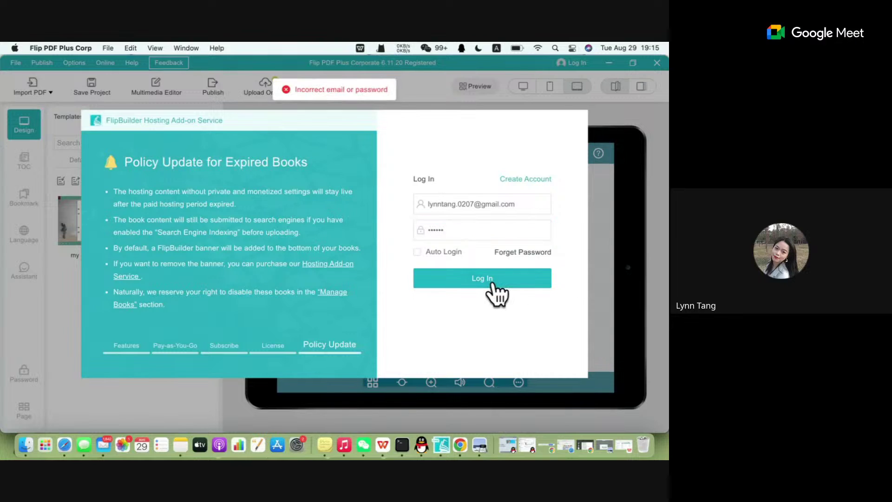
{"action": "left_click", "coordinate": [483, 230]}
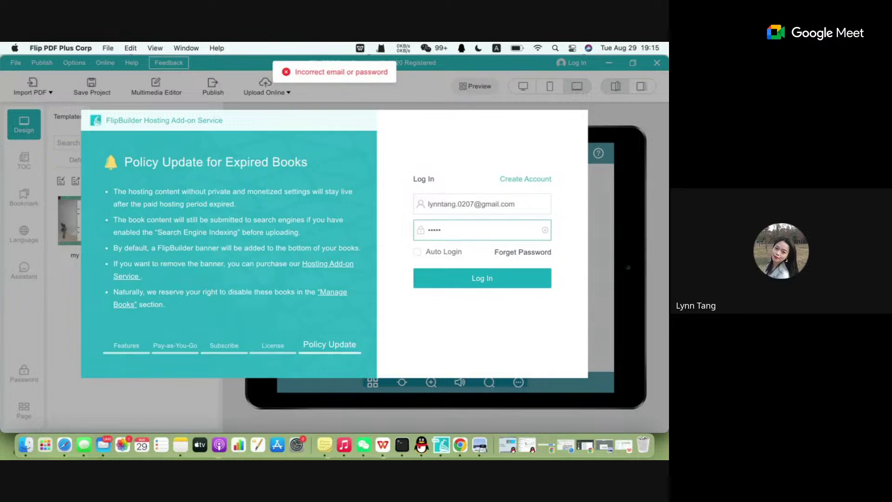
{"action": "key", "text": "BackSpace"}
{"action": "key", "text": "BackSpace"}
{"action": "key", "text": "BackSpace"}
{"action": "key", "text": "BackSpace"}
{"action": "key", "text": "BackSpace"}
{"action": "key", "text": "BackSpace"}
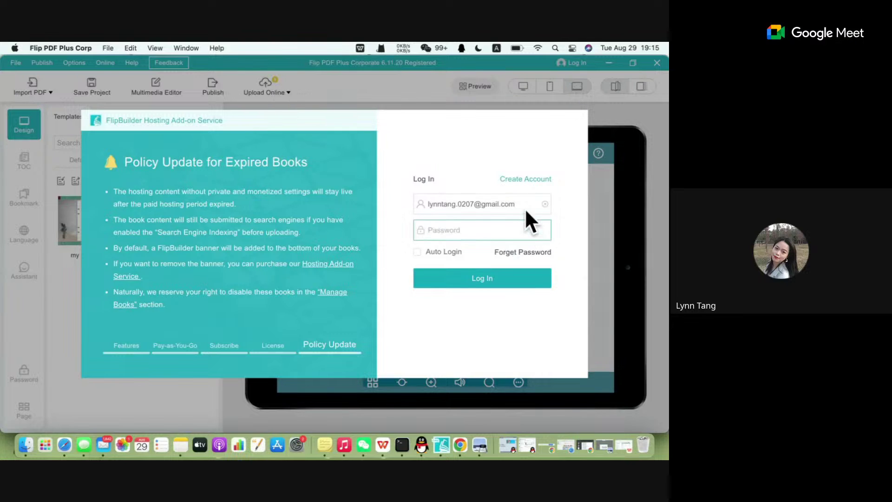
{"action": "left_click", "coordinate": [523, 253]}
Autofill the account e-mail on the Reset Password form.
{"action": "scroll", "coordinate": [322, 260], "scroll_direction": "down", "scroll_amount": 2}
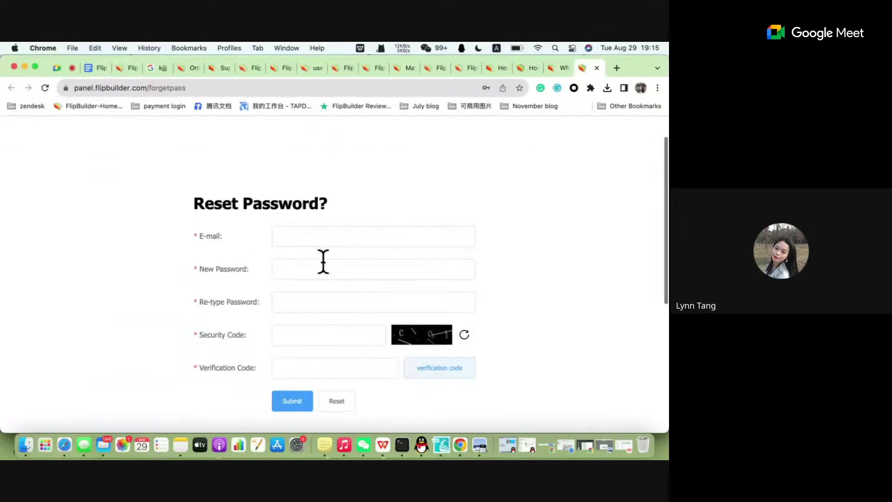
{"action": "left_click", "coordinate": [319, 235]}
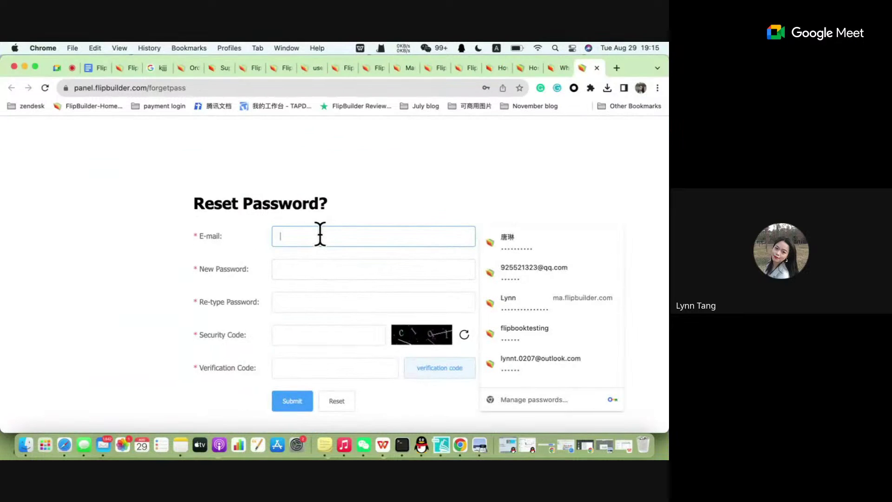
{"action": "scroll", "coordinate": [549, 381], "scroll_direction": "down", "scroll_amount": 1}
{"action": "left_click", "coordinate": [542, 367]}
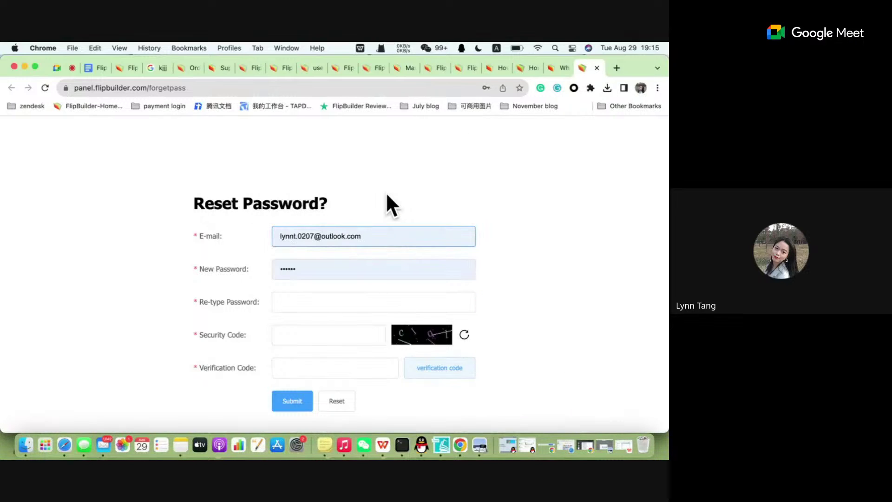
Enter the new password in both New Password and Re-type Password fields.
{"action": "left_click", "coordinate": [292, 302]}
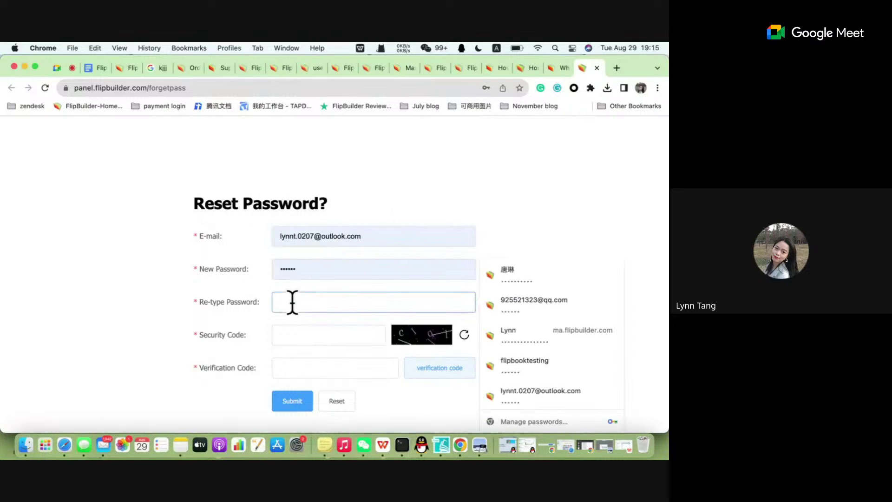
{"action": "left_click", "coordinate": [309, 275]}
{"action": "key", "text": "BackSpace"}
{"action": "key", "text": "BackSpace"}
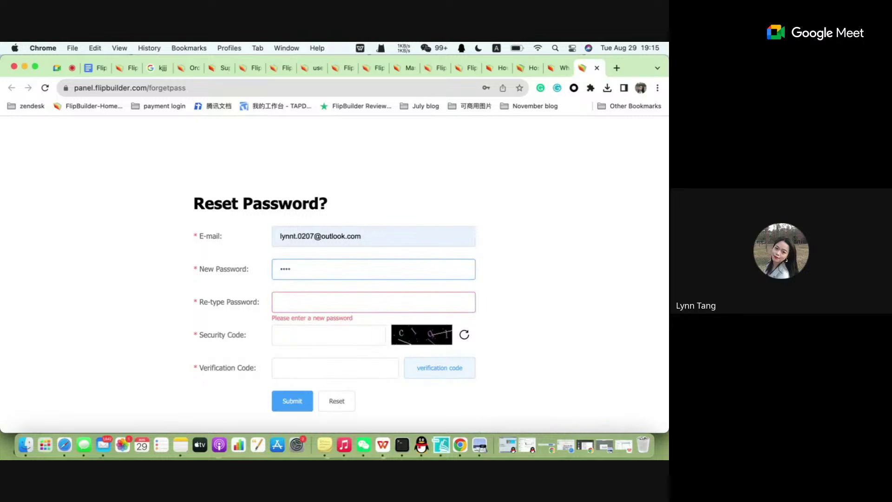
{"action": "key", "text": "BackSpace"}
{"action": "type", "text": "•"}
{"action": "key", "text": "BackSpace"}
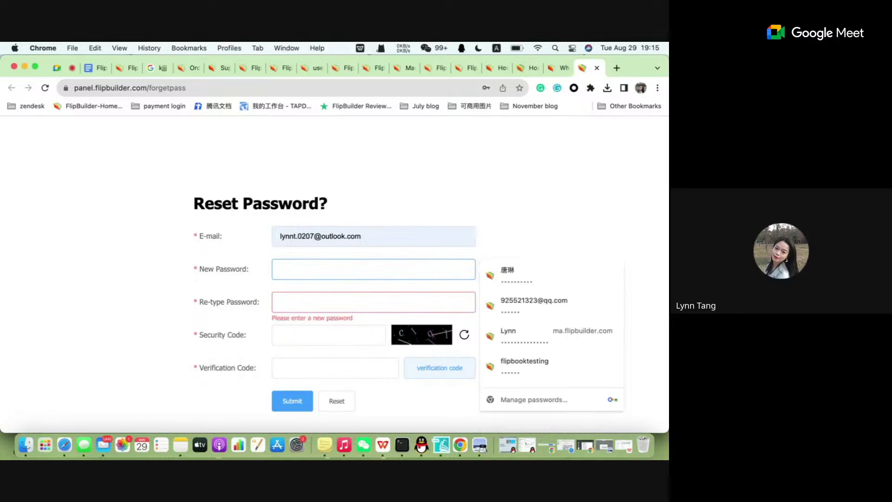
{"action": "type", "text": "•"}
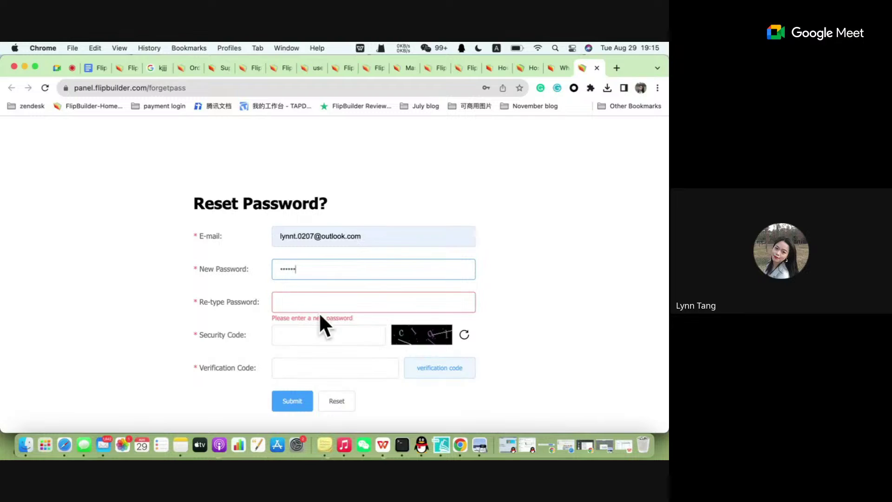
{"action": "left_click", "coordinate": [339, 301]}
{"action": "type", "text": "••••••"}
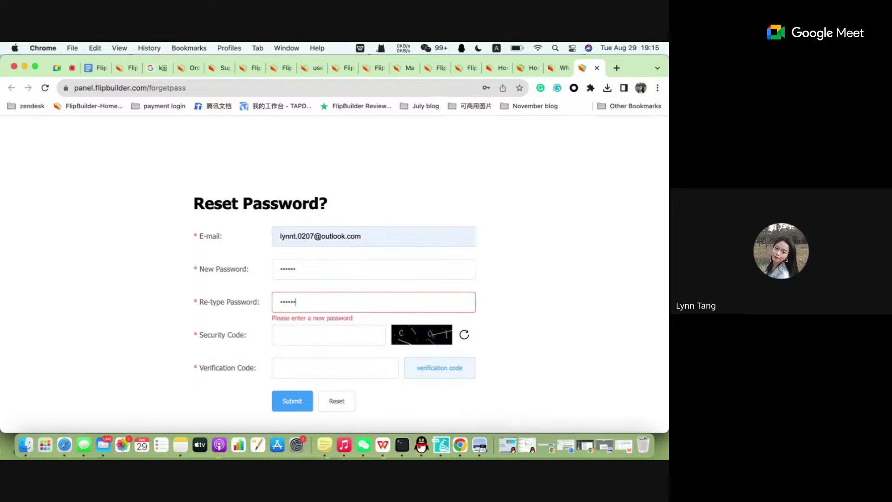
Refresh the security code, enter 9dct, and request the e-mailed verification code.
{"action": "left_click", "coordinate": [298, 341]}
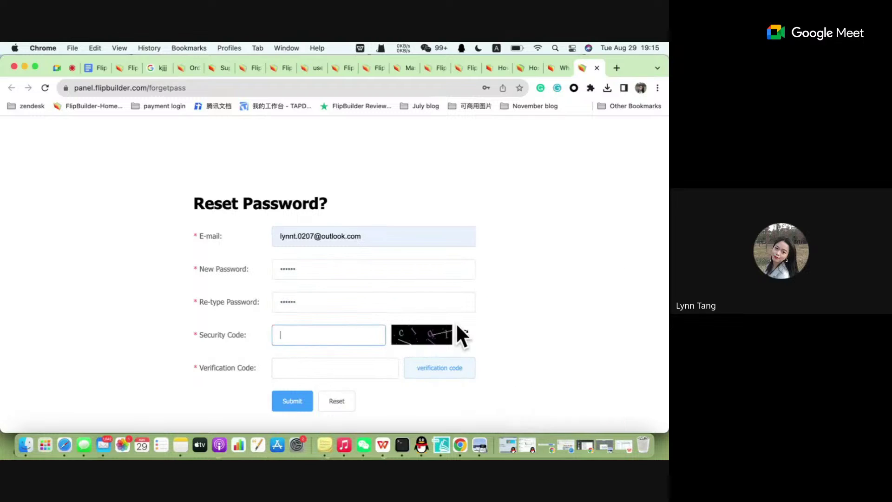
{"action": "left_click", "coordinate": [464, 335]}
{"action": "left_click", "coordinate": [310, 338]}
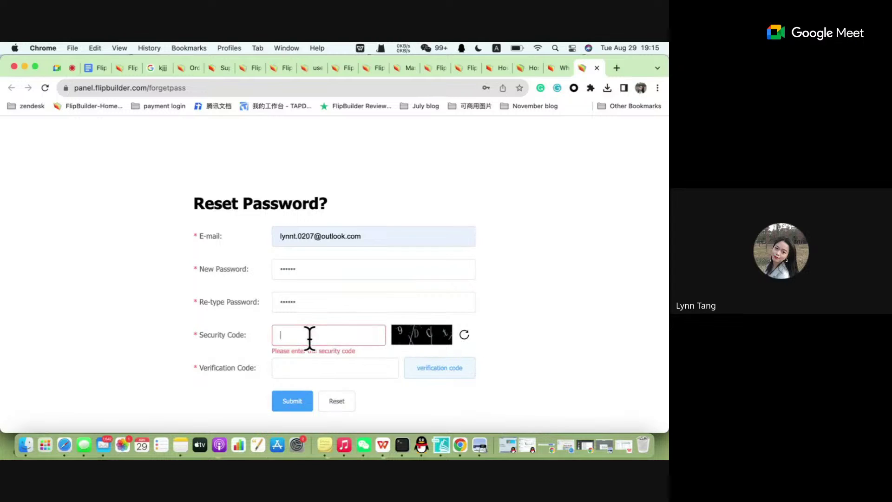
{"action": "type", "text": "9dct"}
{"action": "left_click", "coordinate": [330, 366]}
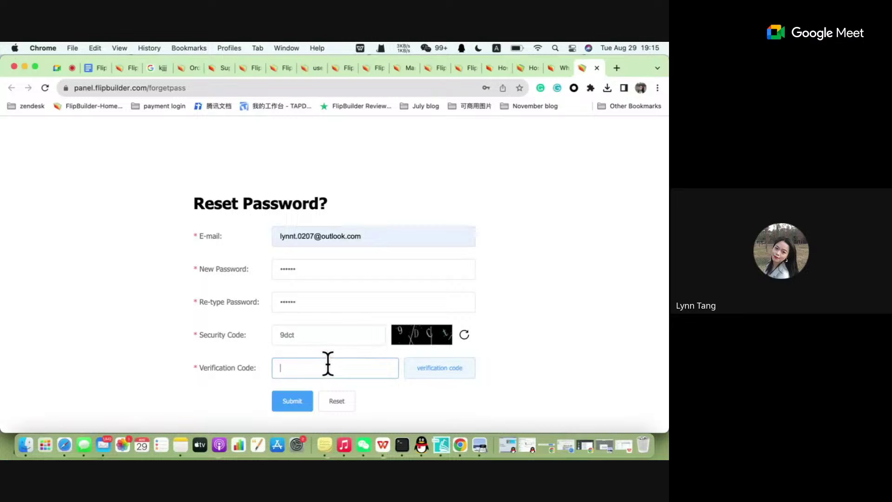
{"action": "left_click", "coordinate": [425, 376]}
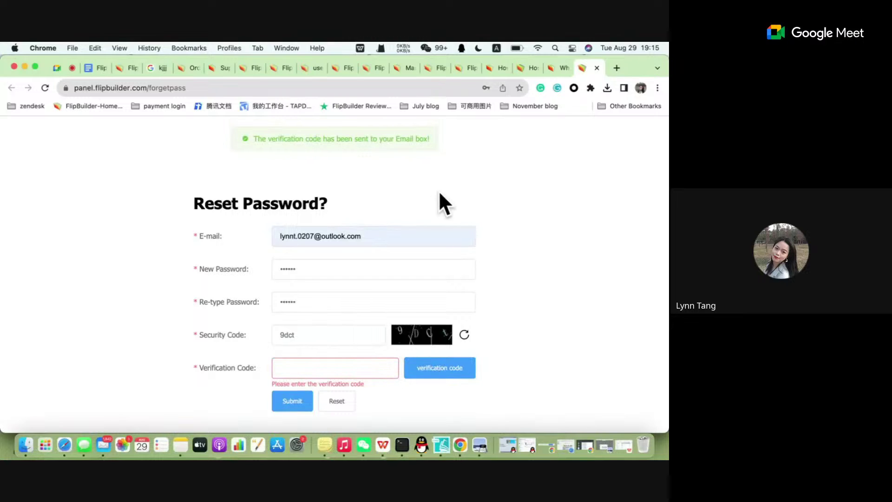
Check the Gmail inbox from the July blog bookmarks and reload it.
{"action": "left_click", "coordinate": [616, 68]}
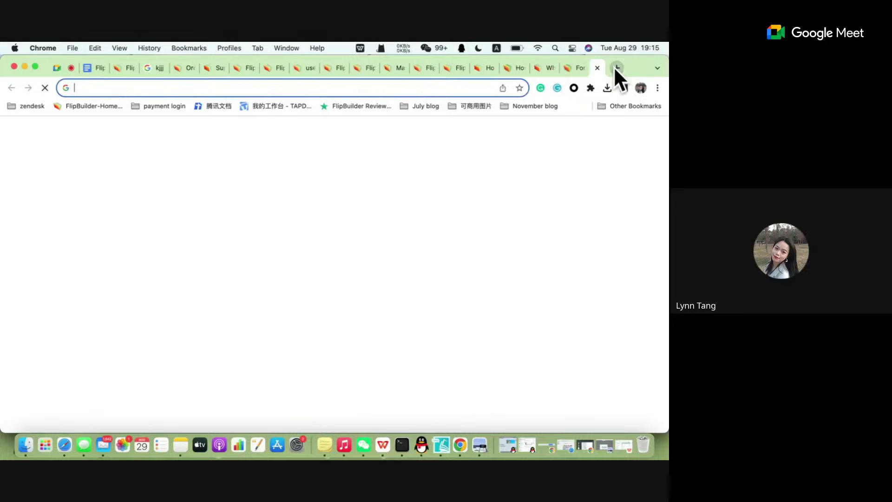
{"action": "left_click", "coordinate": [429, 106]}
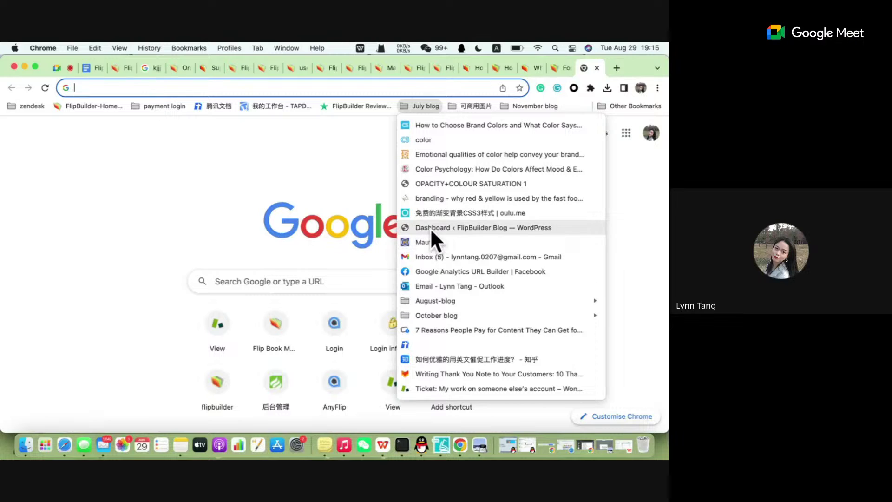
{"action": "left_click", "coordinate": [448, 257]}
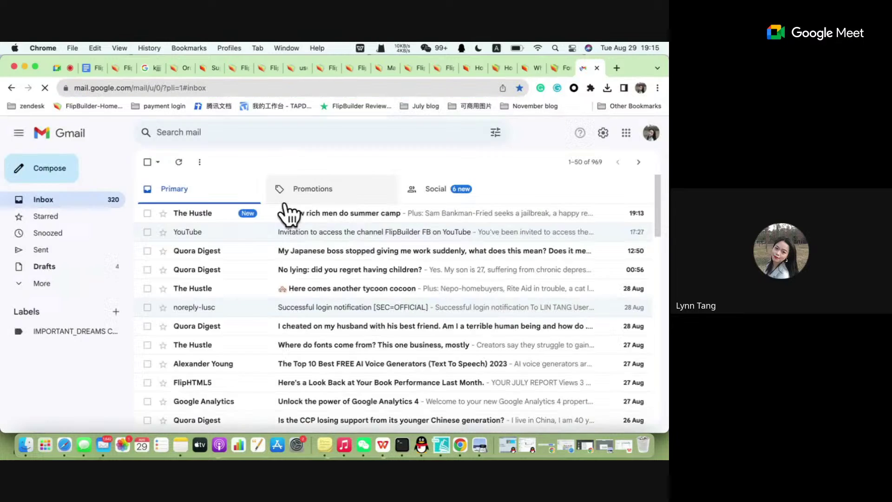
{"action": "left_click", "coordinate": [289, 213]}
{"action": "left_click", "coordinate": [150, 162]}
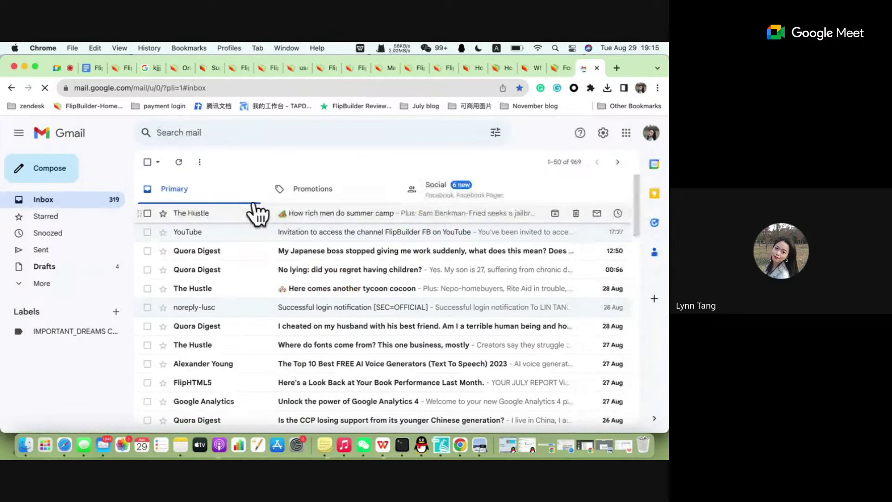
{"action": "left_click", "coordinate": [205, 86]}
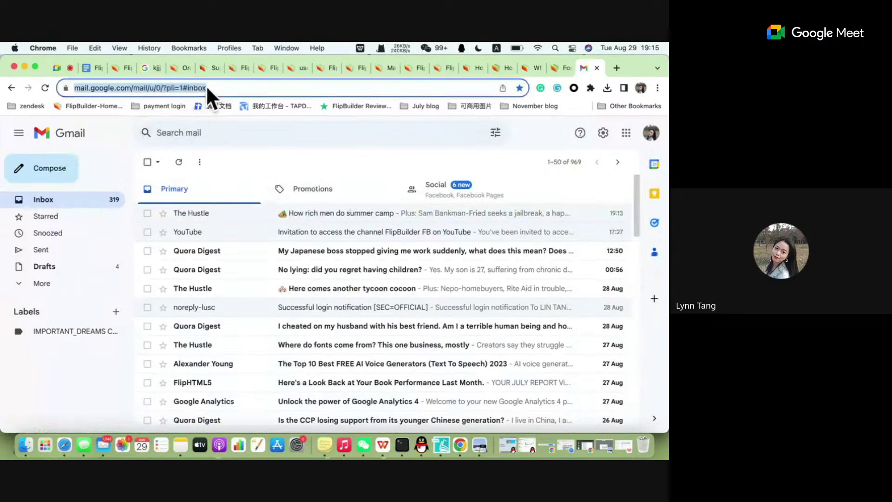
{"action": "key", "text": "Return"}
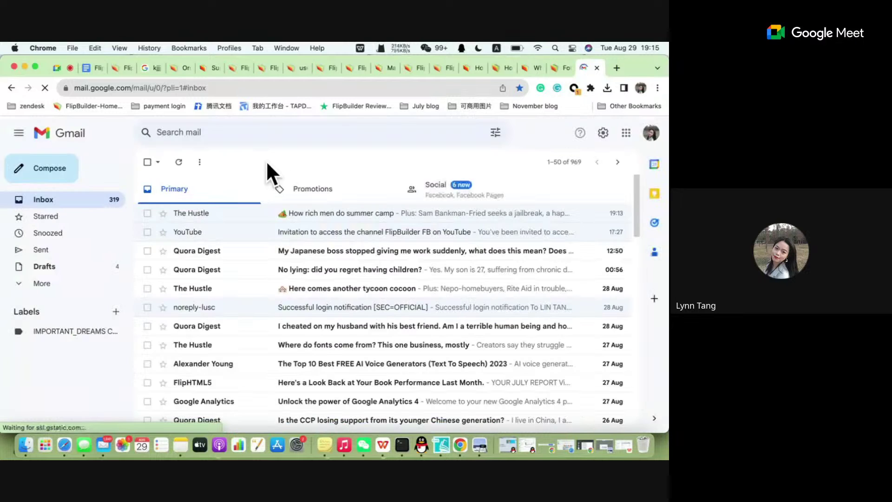
Close the extra hosting login page and hosting help article tabs.
{"action": "left_click", "coordinate": [123, 71]}
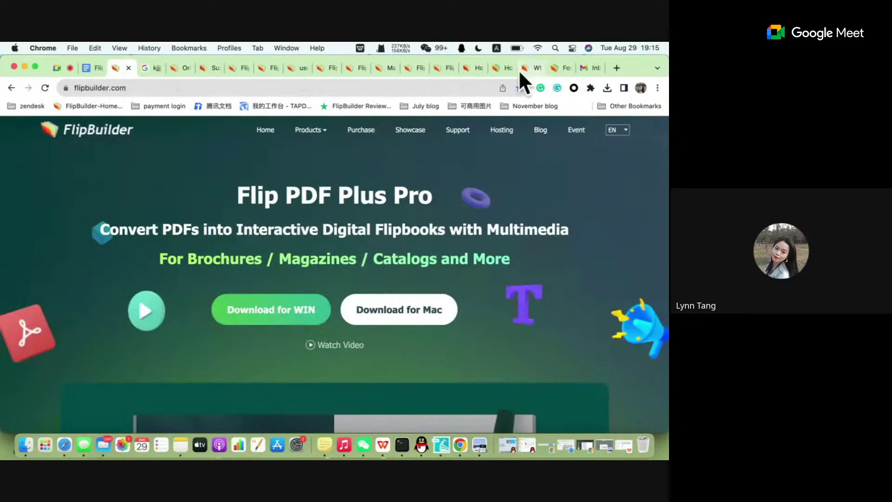
{"action": "left_click", "coordinate": [507, 68]}
{"action": "left_click", "coordinate": [509, 68]}
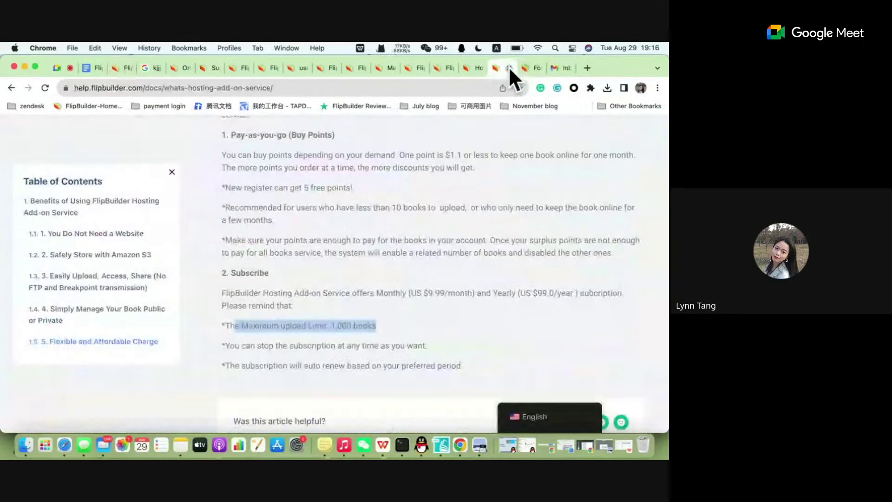
{"action": "left_click", "coordinate": [509, 67]}
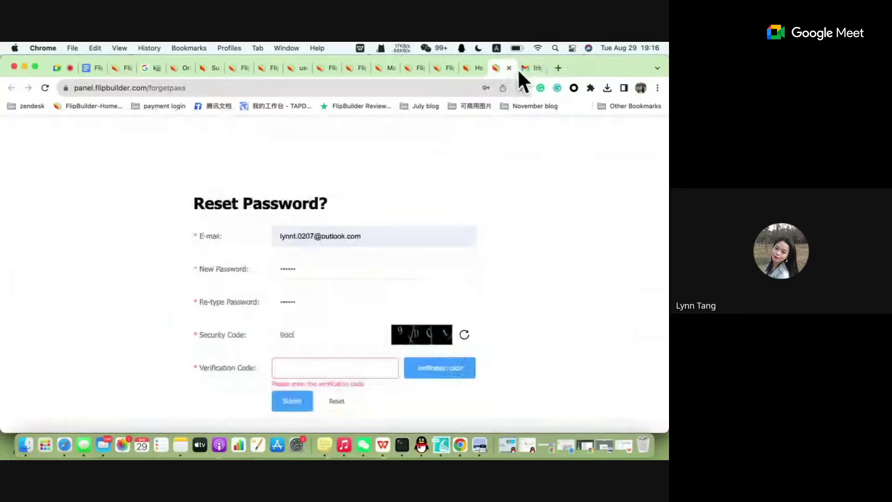
Fill and select the saved account e-mail, then select the old e-mail in Flip PDF Plus.
{"action": "left_click", "coordinate": [377, 237]}
{"action": "key", "text": "BackSpace"}
{"action": "key", "text": "BackSpace"}
{"action": "key", "text": "BackSpace"}
{"action": "key", "text": "BackSpace"}
{"action": "key", "text": "BackSpace"}
{"action": "key", "text": "BackSpace"}
{"action": "key", "text": "BackSpace"}
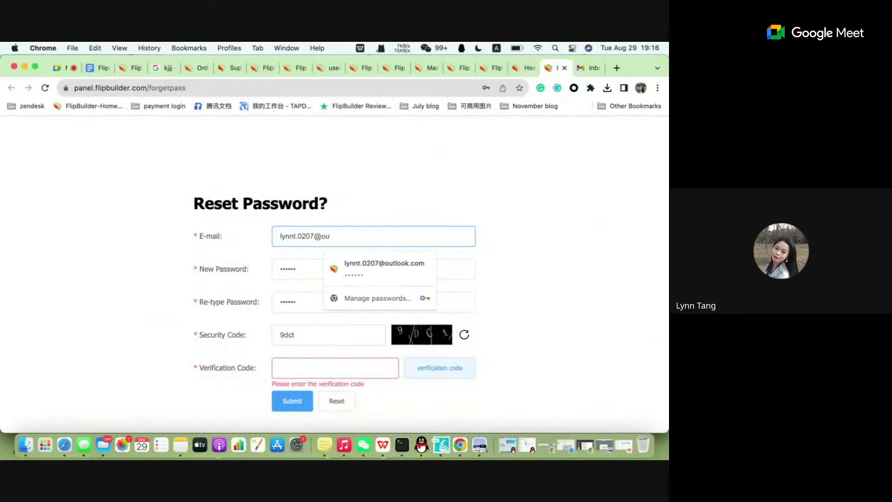
{"action": "left_click", "coordinate": [377, 260]}
{"action": "left_click_drag", "start_coordinate": [378, 243], "coordinate": [169, 237]}
{"action": "key", "text": "super+c"}
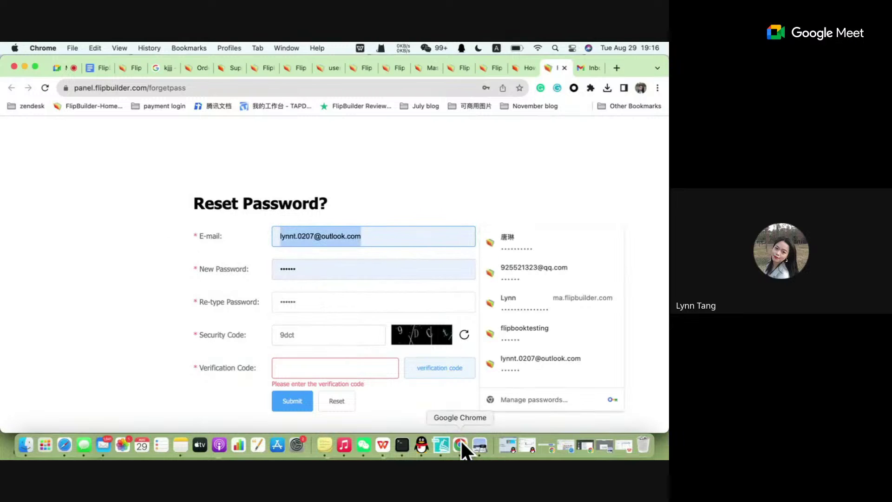
{"action": "left_click", "coordinate": [442, 445]}
{"action": "left_click_drag", "start_coordinate": [516, 205], "coordinate": [330, 205]}
Log in with the pasted account e-mail and password, continuing past the expiry warning.
{"action": "key", "text": "BackSpace"}
{"action": "key", "text": "super+v"}
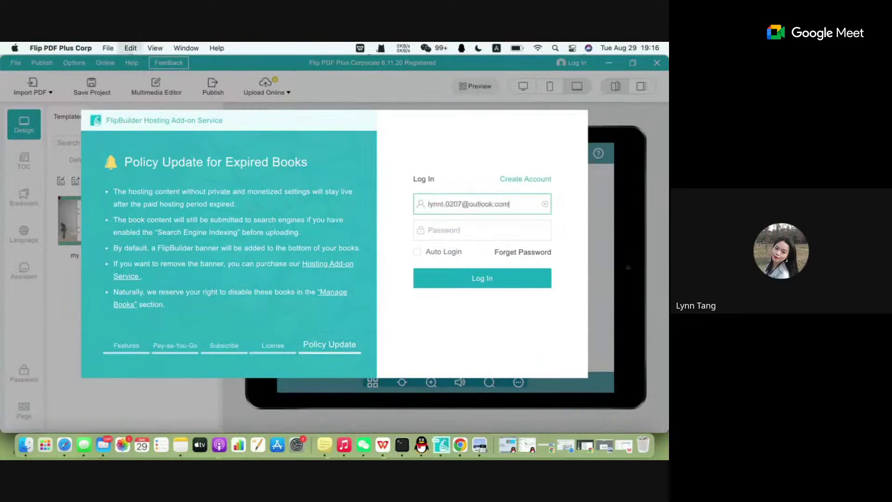
{"action": "left_click", "coordinate": [433, 231]}
{"action": "type", "text": "•"}
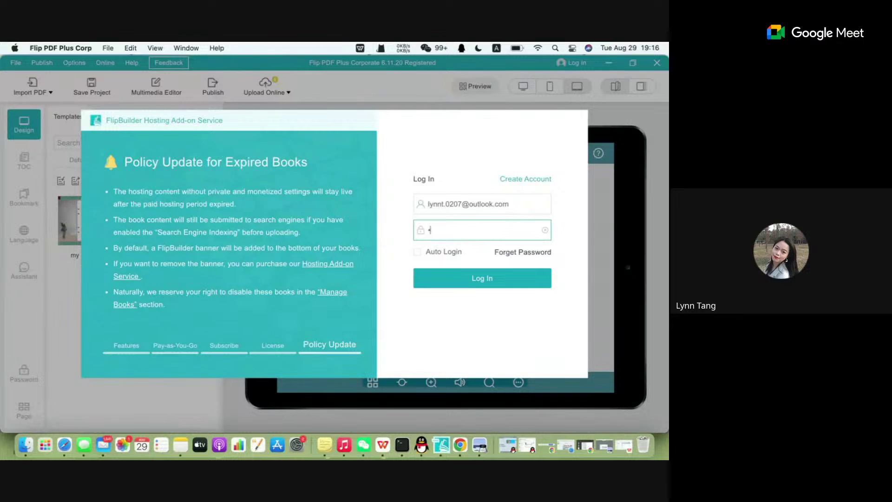
{"action": "type", "text": "•••••"}
{"action": "left_click", "coordinate": [455, 278]}
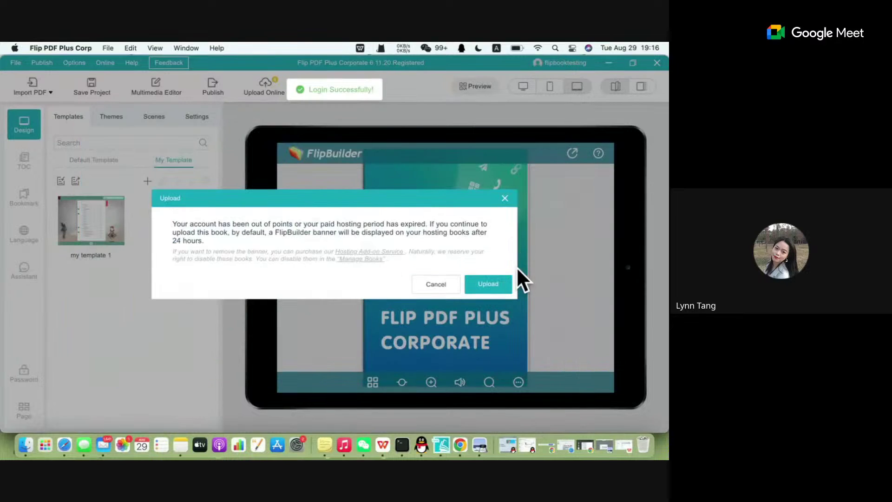
{"action": "left_click", "coordinate": [485, 286]}
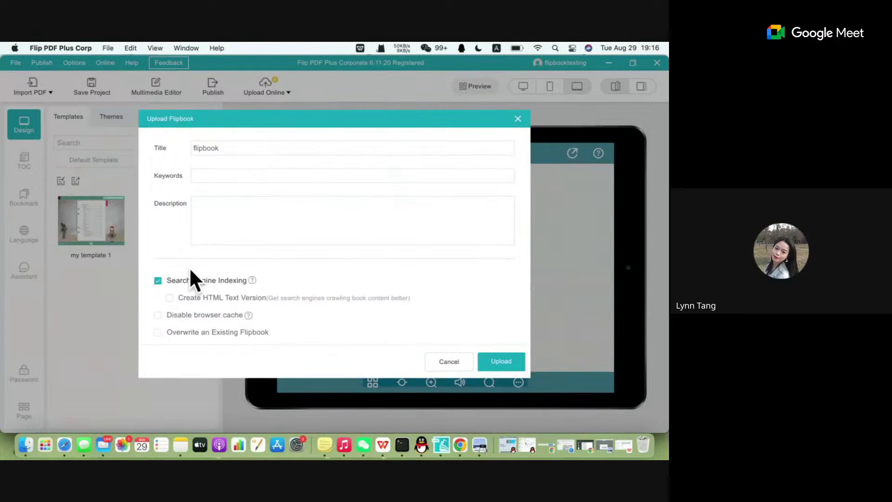
Review keywords and description, leaving HTML text version off and search indexing on.
{"action": "left_click", "coordinate": [175, 297]}
{"action": "mouse_move", "coordinate": [253, 282]}
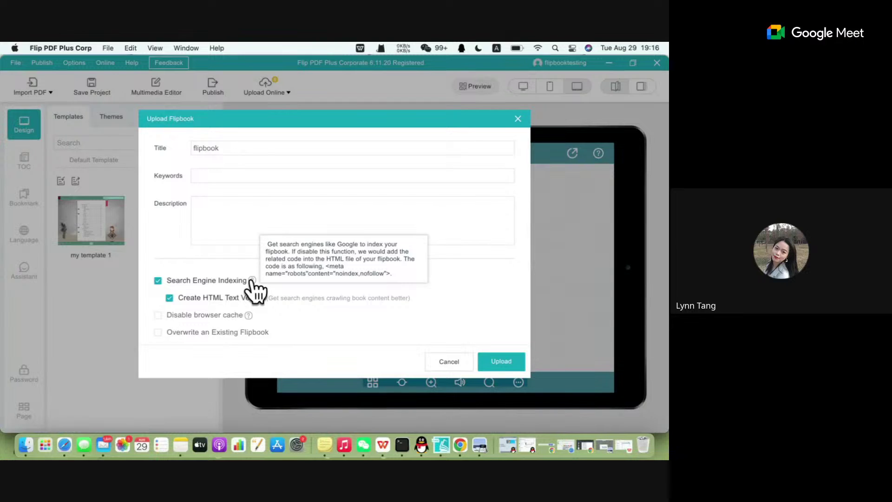
{"action": "left_click", "coordinate": [217, 176]}
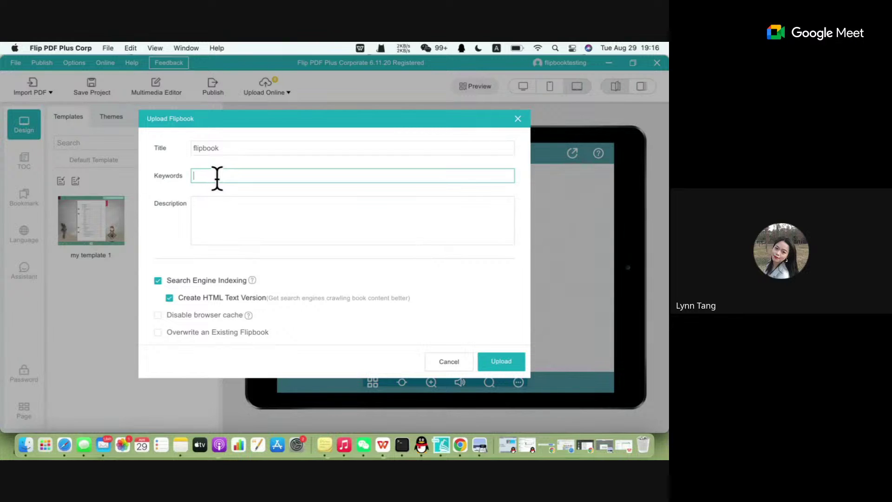
{"action": "left_click", "coordinate": [213, 207]}
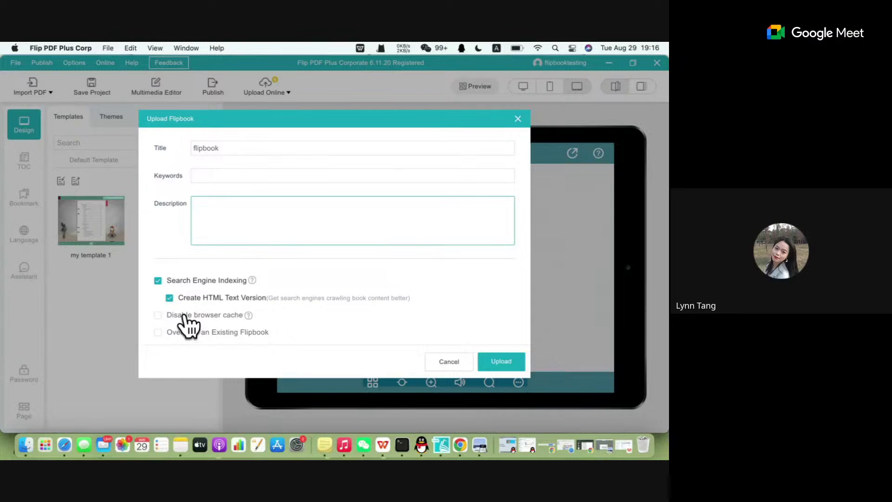
{"action": "left_click", "coordinate": [186, 298]}
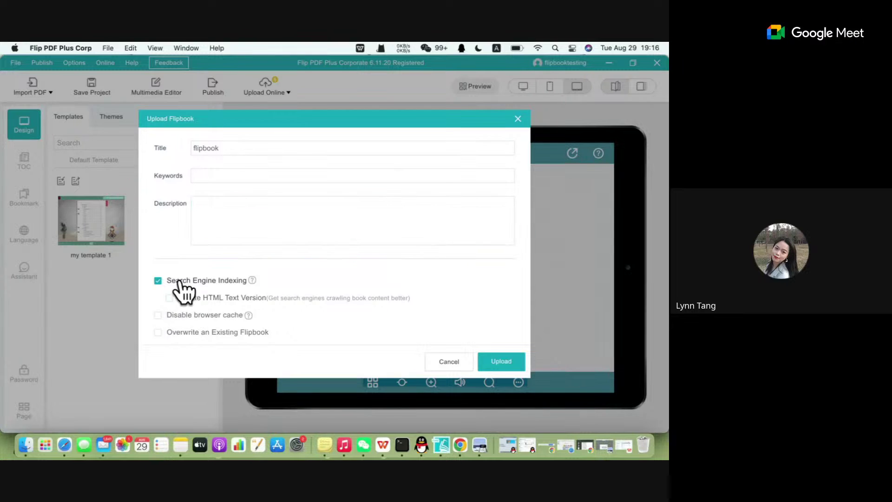
{"action": "left_click", "coordinate": [182, 281]}
{"action": "left_click", "coordinate": [181, 287]}
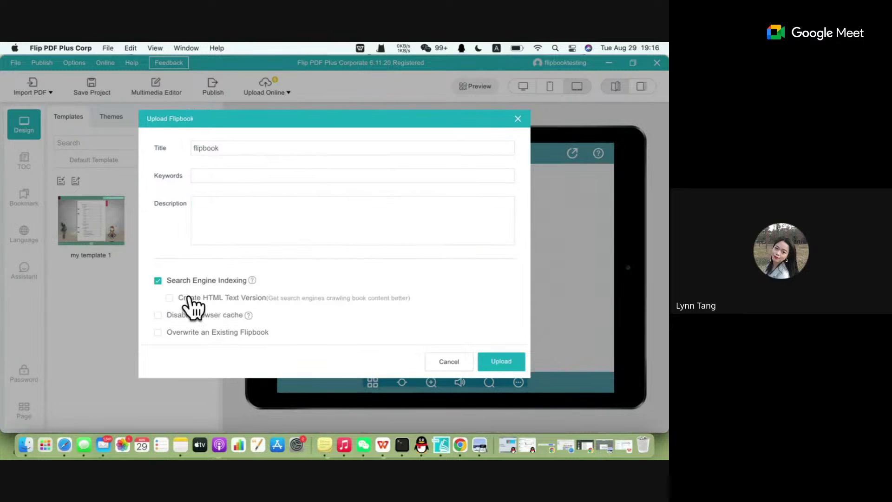
Choose the JudgeJudy flipbook as the existing book to overwrite.
{"action": "left_click", "coordinate": [203, 333]}
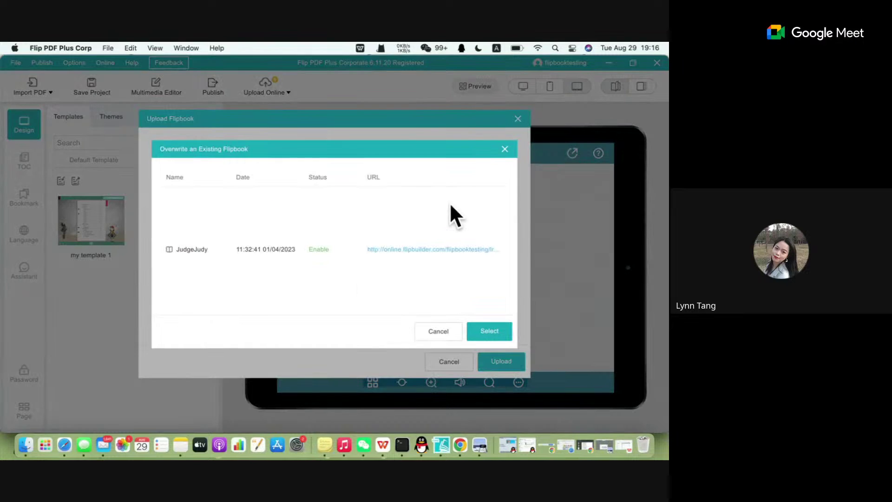
{"action": "left_click", "coordinate": [505, 148]}
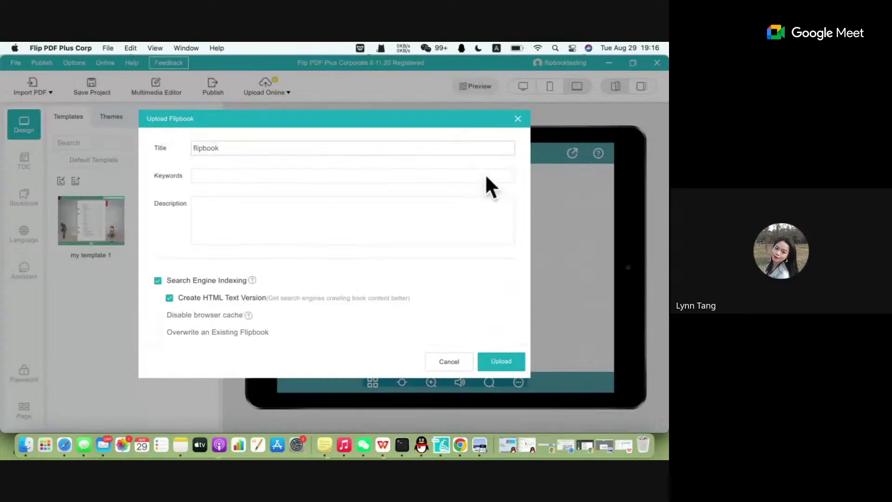
{"action": "left_click", "coordinate": [211, 332]}
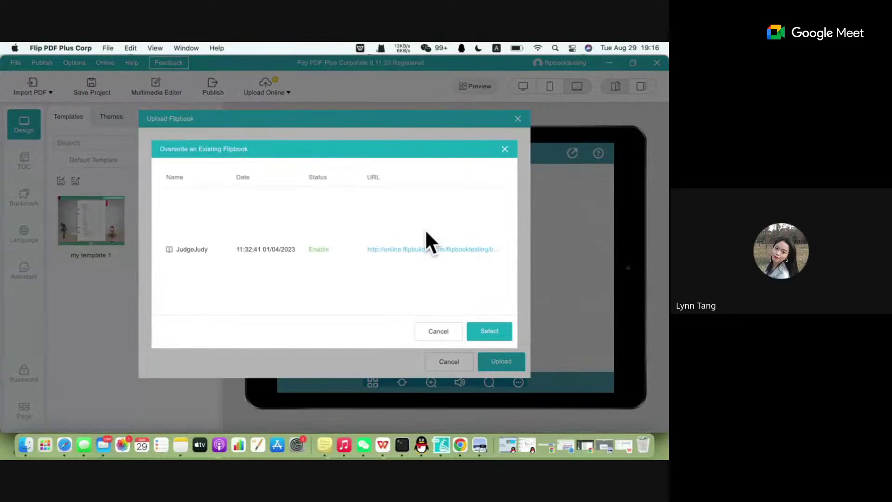
{"action": "left_click", "coordinate": [421, 249]}
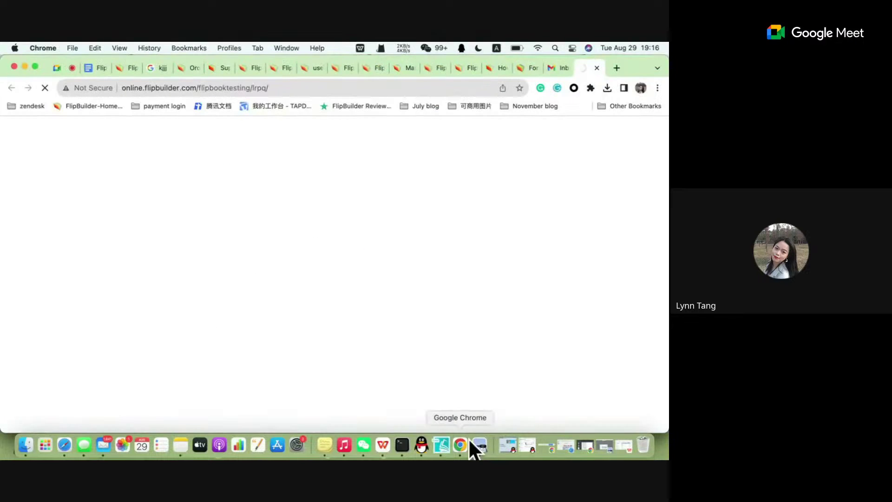
{"action": "left_click", "coordinate": [441, 445]}
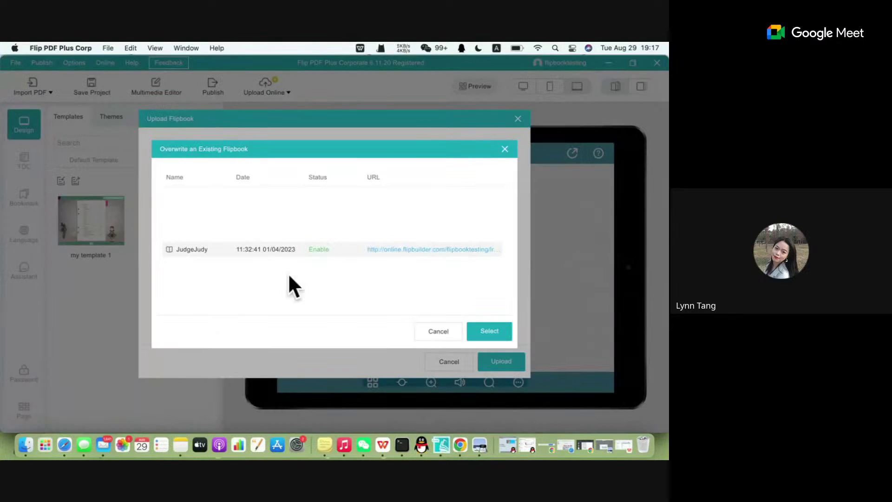
{"action": "left_click", "coordinate": [192, 250]}
{"action": "left_click", "coordinate": [490, 332]}
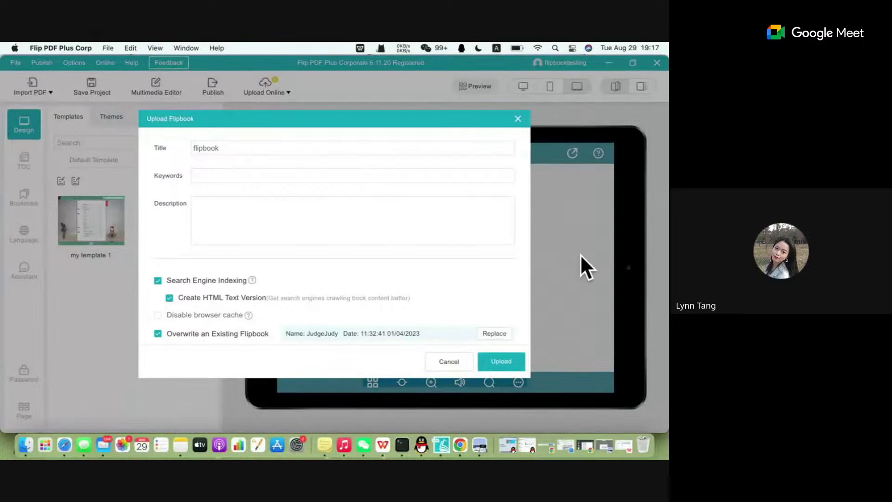
Reopen the upload form, untick Search Engine Indexing, and upload the flipbook.
{"action": "left_click", "coordinate": [516, 122]}
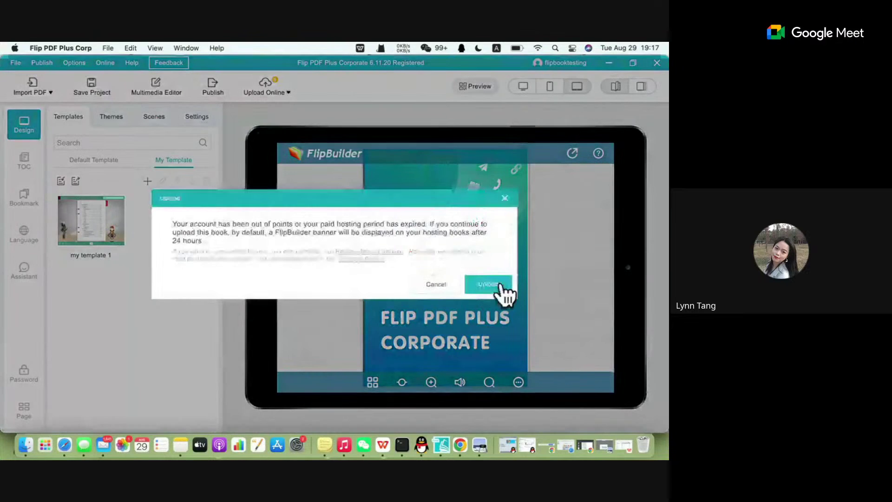
{"action": "left_click", "coordinate": [498, 287]}
{"action": "left_click", "coordinate": [159, 281]}
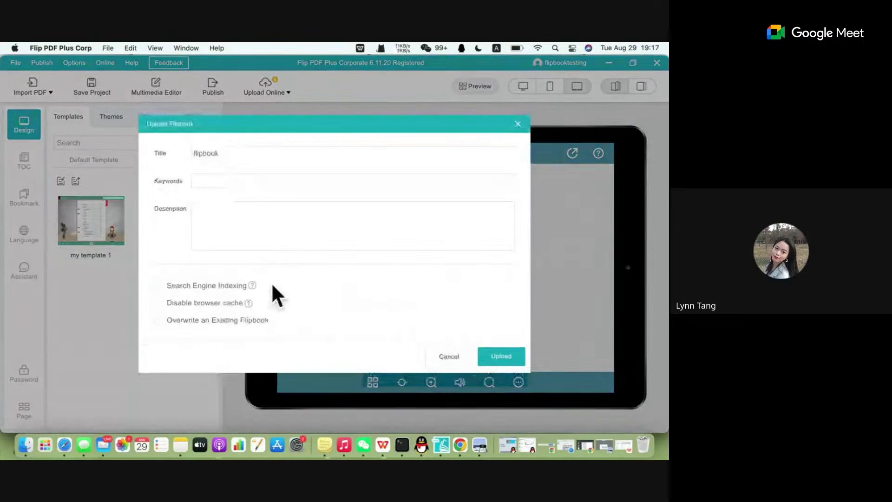
{"action": "left_click", "coordinate": [502, 362]}
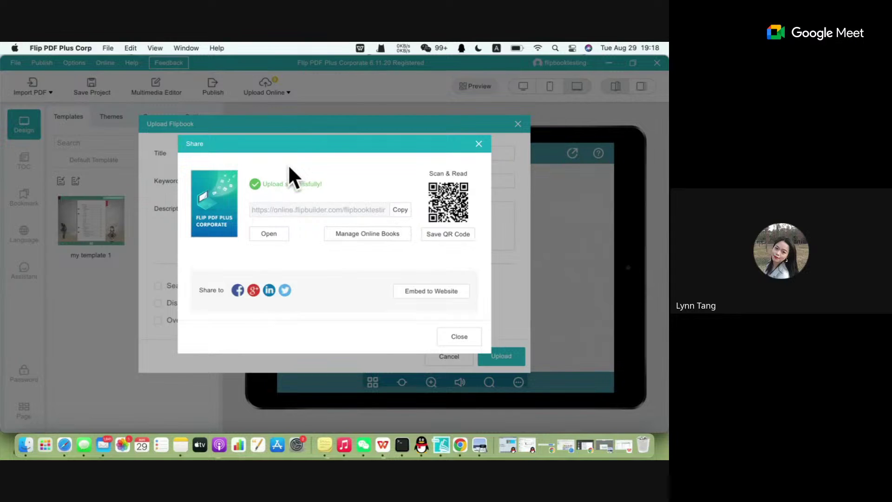
Open the uploaded flipbook online and select its URL before returning to the webinar notes.
{"action": "left_click", "coordinate": [265, 236]}
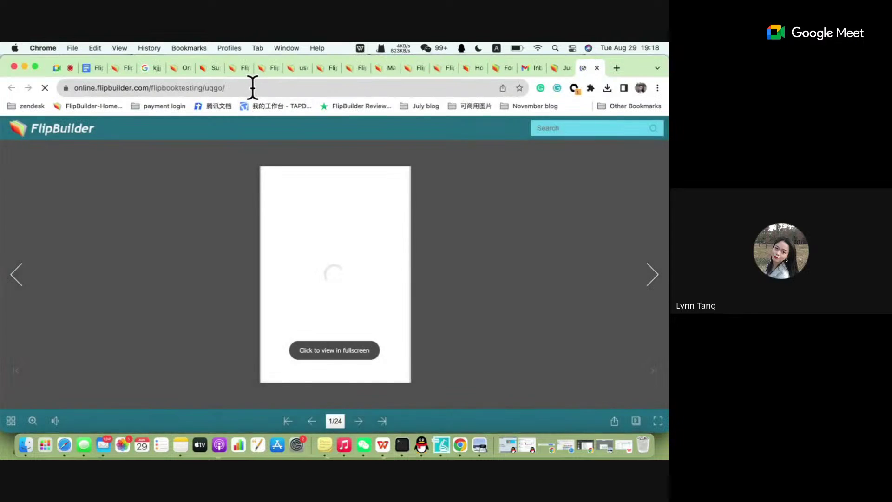
{"action": "left_click", "coordinate": [252, 87]}
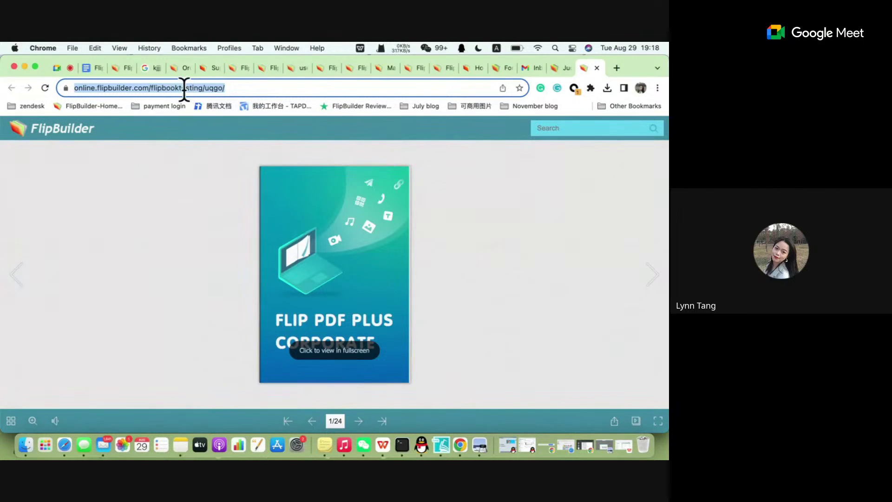
{"action": "left_click", "coordinate": [97, 69]}
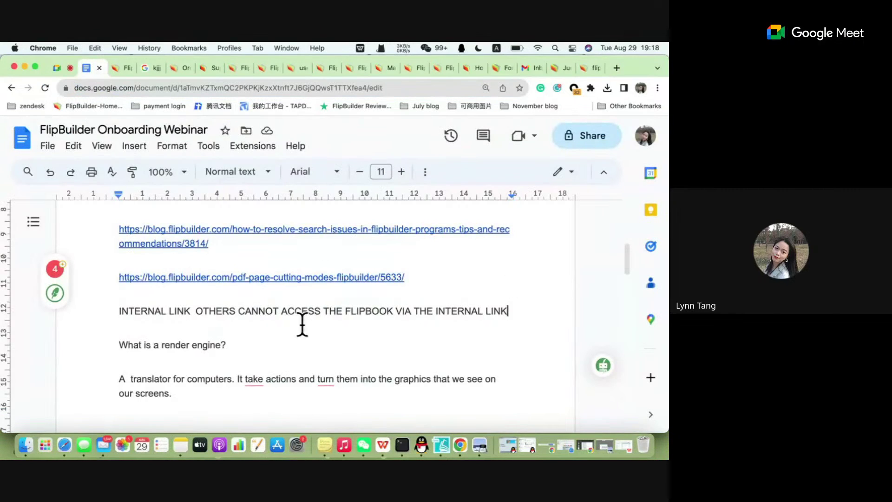
Add an 'external link' line under the INTERNAL LINK note.
{"action": "left_click", "coordinate": [513, 316]}
{"action": "key", "text": "Return"}
{"action": "key", "text": "Return"}
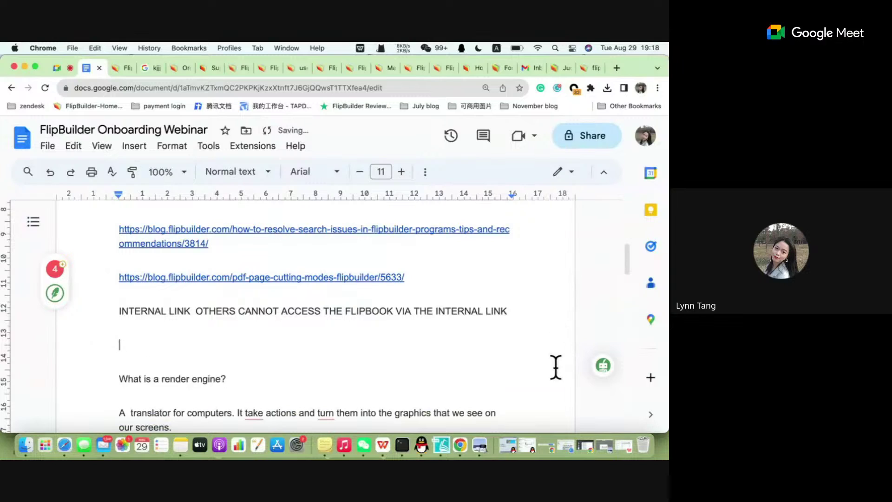
{"action": "type", "text": "ext"}
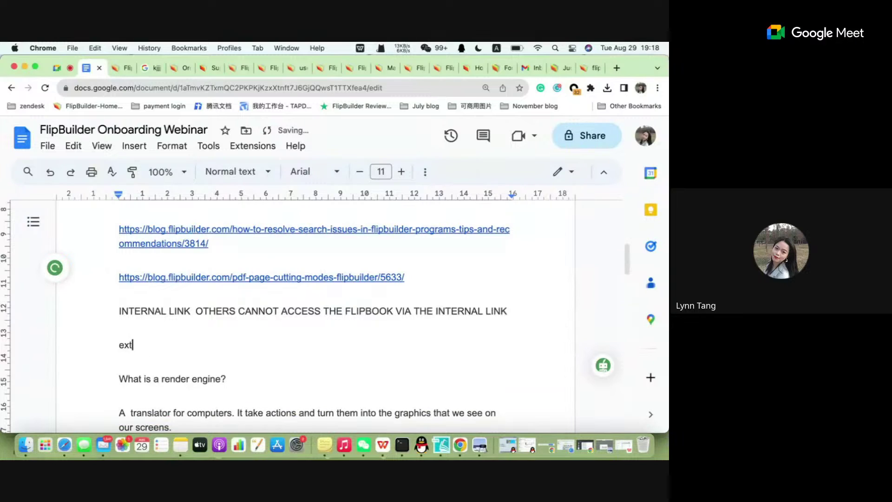
{"action": "type", "text": "ernal link"}
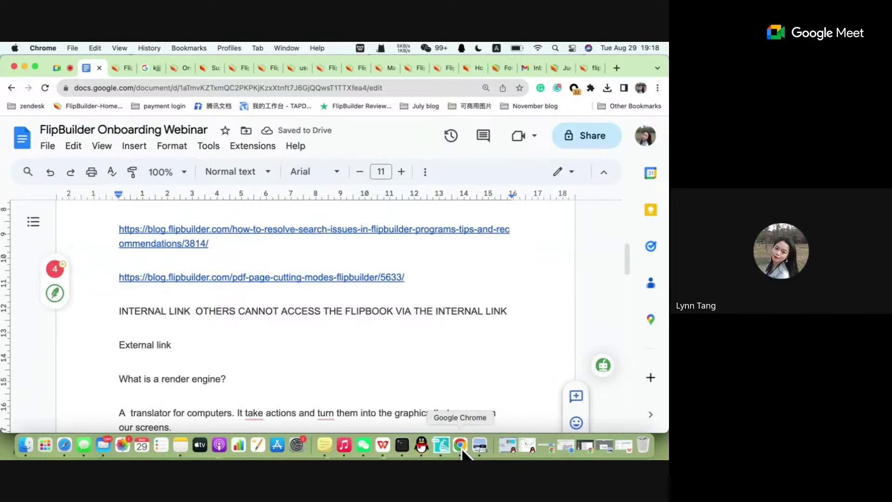
Open Manage Online Books from the Share dialog to list the uploaded flipbook.
{"action": "left_click", "coordinate": [442, 446]}
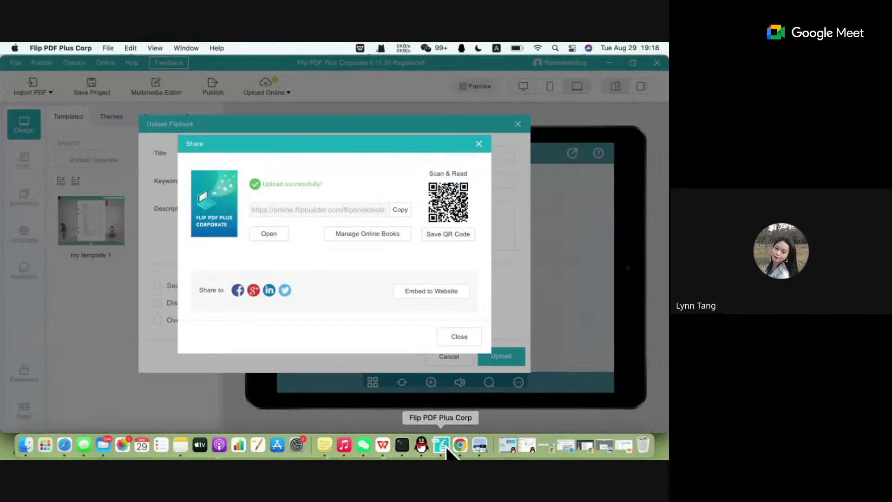
{"action": "left_click", "coordinate": [370, 236]}
{"action": "left_click", "coordinate": [566, 67]}
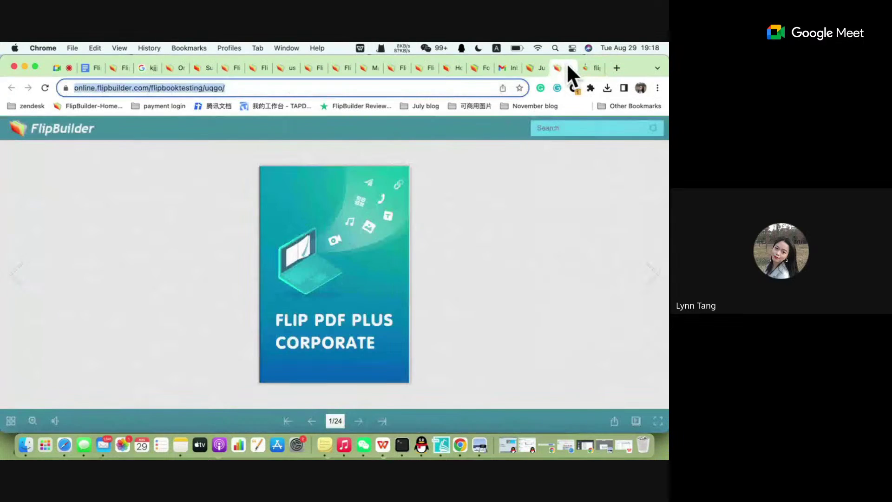
{"action": "left_click", "coordinate": [584, 68]}
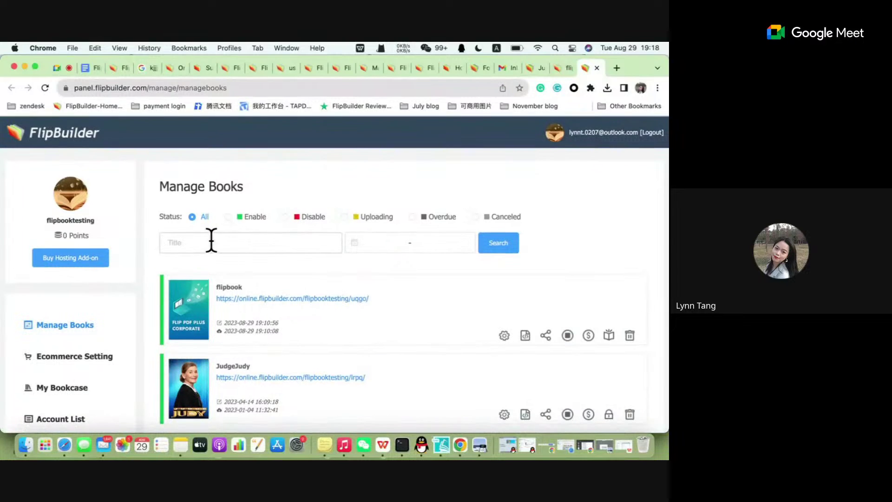
Hide both Chrome windows and close the Share and Upload Flipbook dialogs.
{"action": "scroll", "coordinate": [210, 239], "scroll_direction": "down", "scroll_amount": 4}
{"action": "scroll", "coordinate": [211, 238], "scroll_direction": "up", "scroll_amount": 4}
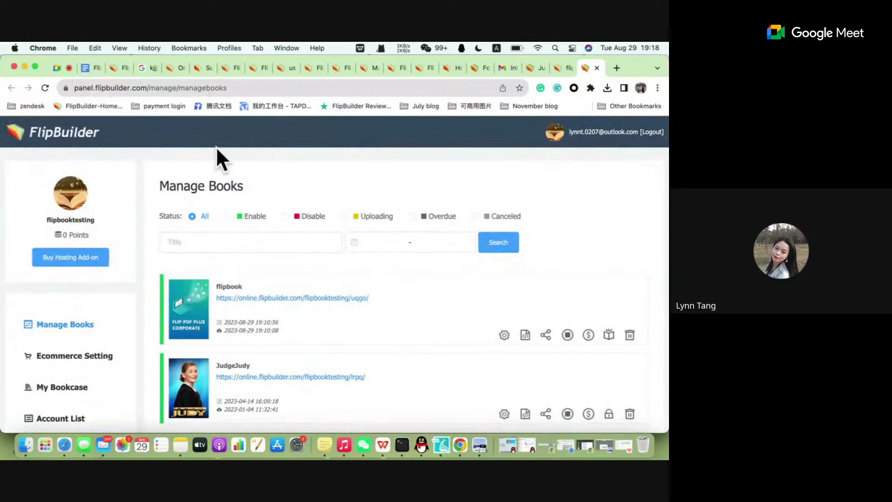
{"action": "left_click", "coordinate": [25, 67]}
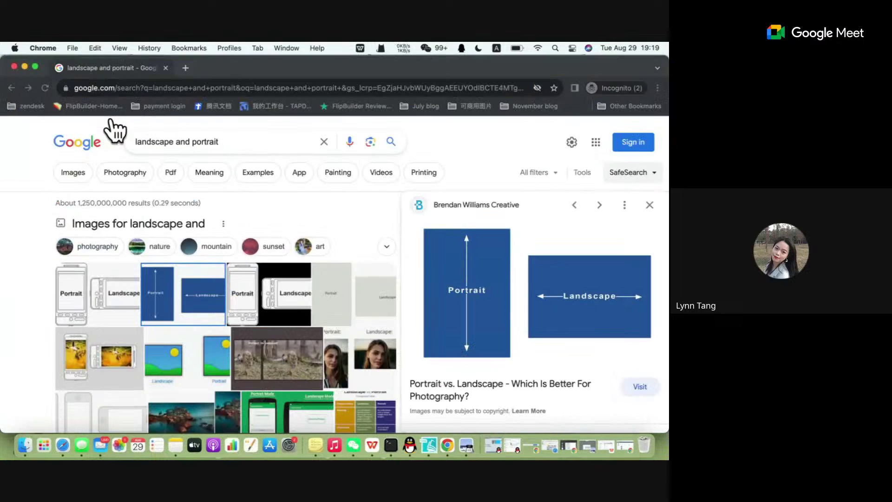
{"action": "left_click", "coordinate": [25, 67]}
{"action": "left_click", "coordinate": [478, 143]}
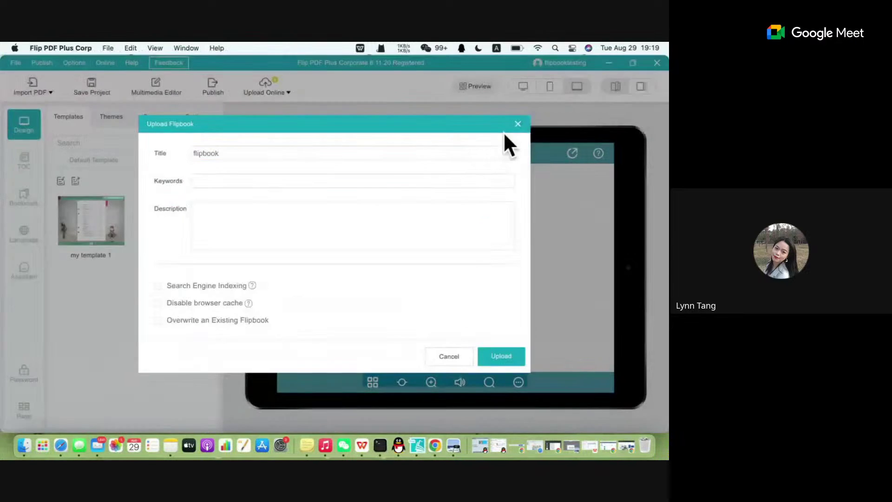
{"action": "left_click", "coordinate": [518, 124]}
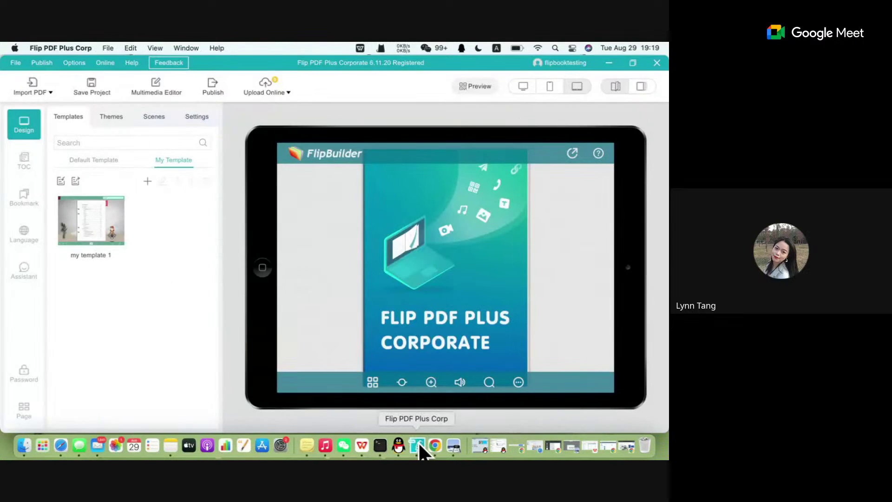
Bring Chrome back showing the FlipBuilder Onboarding Webinar notes.
{"action": "left_click", "coordinate": [435, 445]}
{"action": "left_click", "coordinate": [86, 68]}
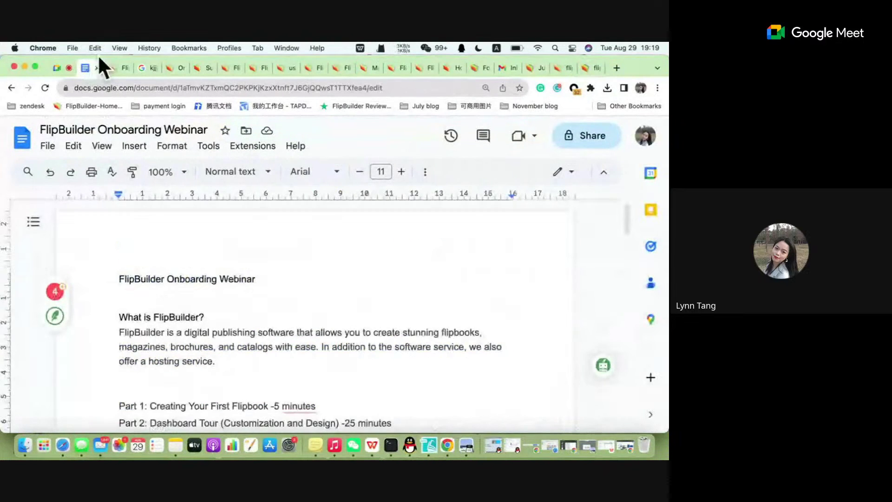
{"action": "left_click", "coordinate": [117, 68]}
Highlight the 'Part 4: Q&A - 15 minutes' agenda line, then return to Google Meet.
{"action": "left_click", "coordinate": [51, 66]}
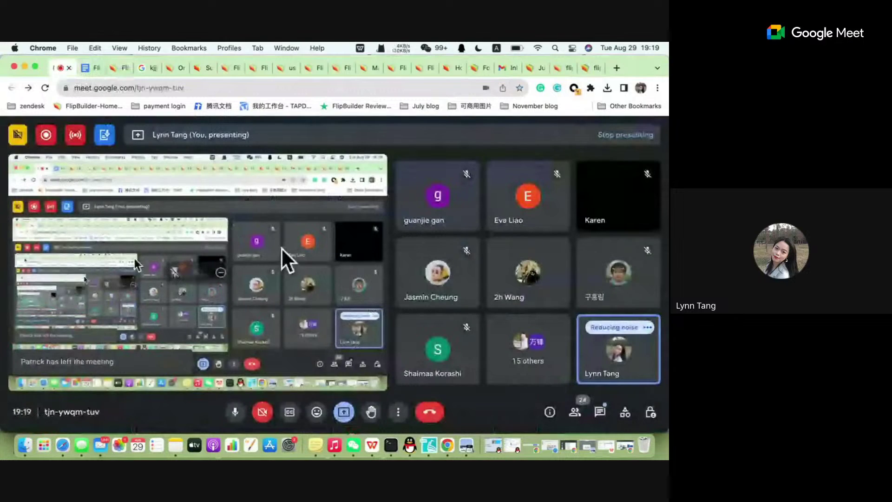
{"action": "left_click", "coordinate": [87, 68]}
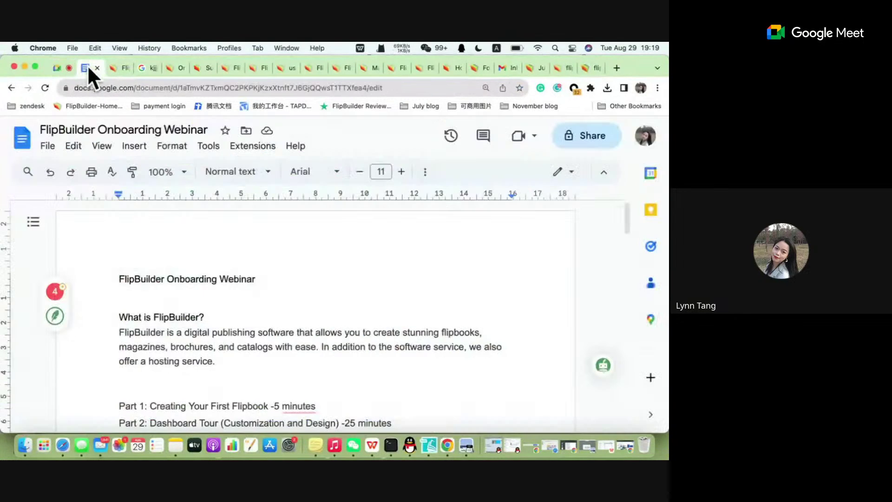
{"action": "scroll", "coordinate": [229, 295], "scroll_direction": "down", "scroll_amount": 6}
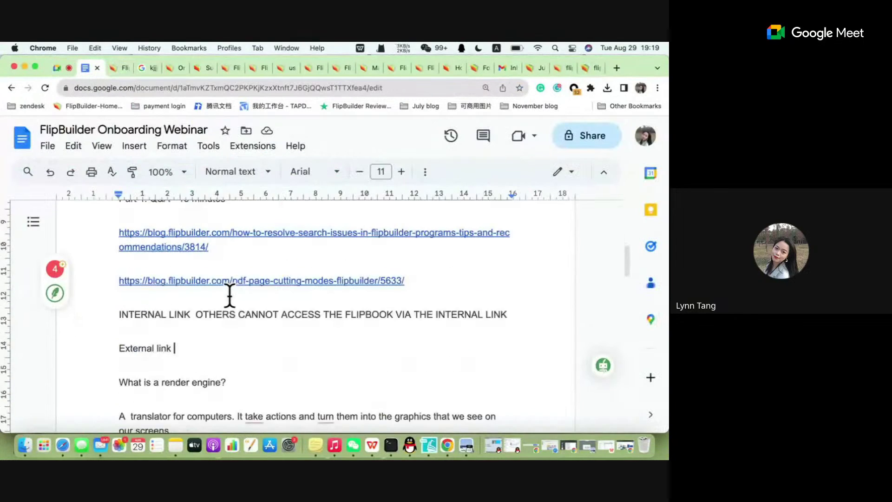
{"action": "scroll", "coordinate": [229, 295], "scroll_direction": "up", "scroll_amount": 2}
{"action": "scroll", "coordinate": [230, 294], "scroll_direction": "up", "scroll_amount": 1}
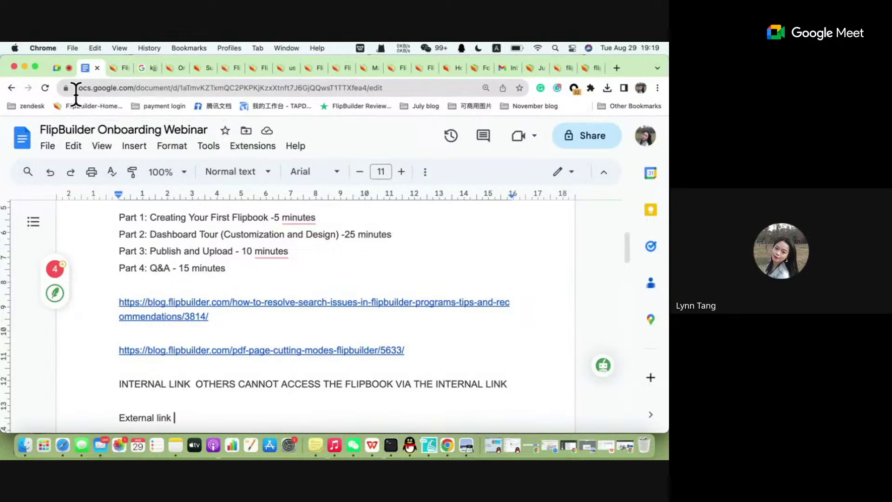
{"action": "left_click_drag", "start_coordinate": [230, 269], "coordinate": [123, 270]}
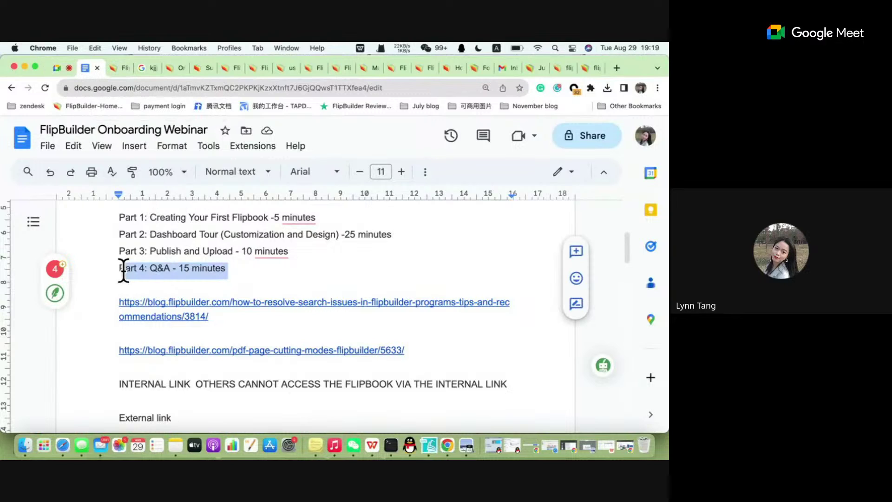
{"action": "left_click", "coordinate": [228, 268]}
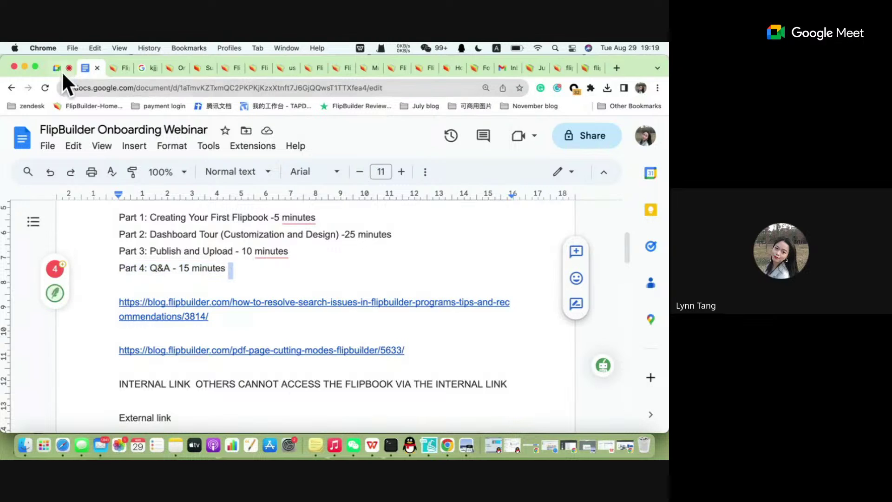
{"action": "left_click", "coordinate": [60, 69]}
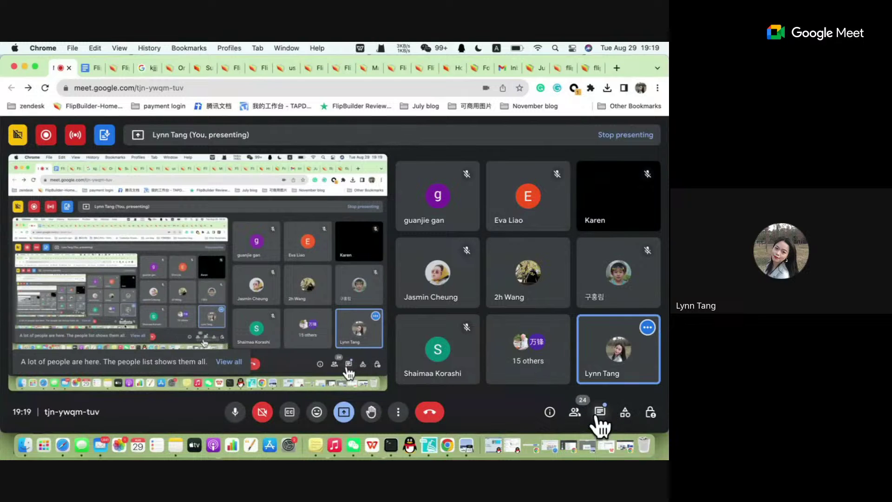
Mute all participants from the People panel, then close the panel so the grid returns.
{"action": "left_click", "coordinate": [599, 414]}
{"action": "left_click", "coordinate": [575, 415]}
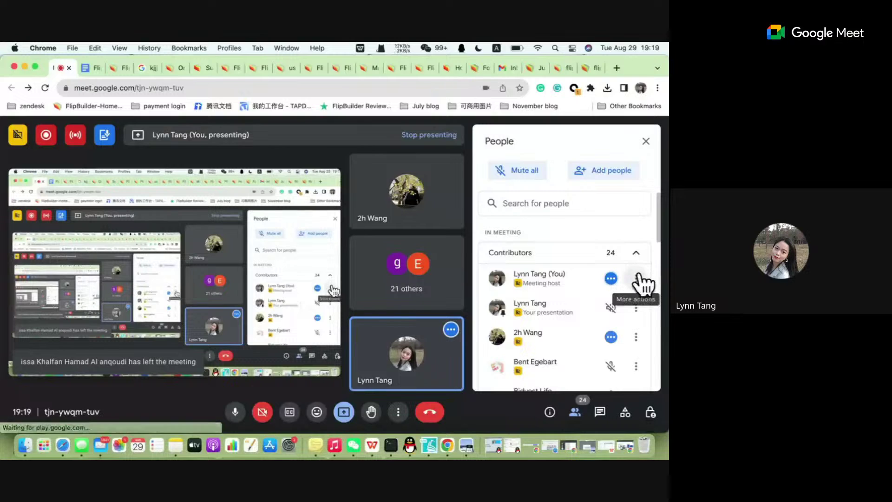
{"action": "left_click", "coordinate": [524, 177]}
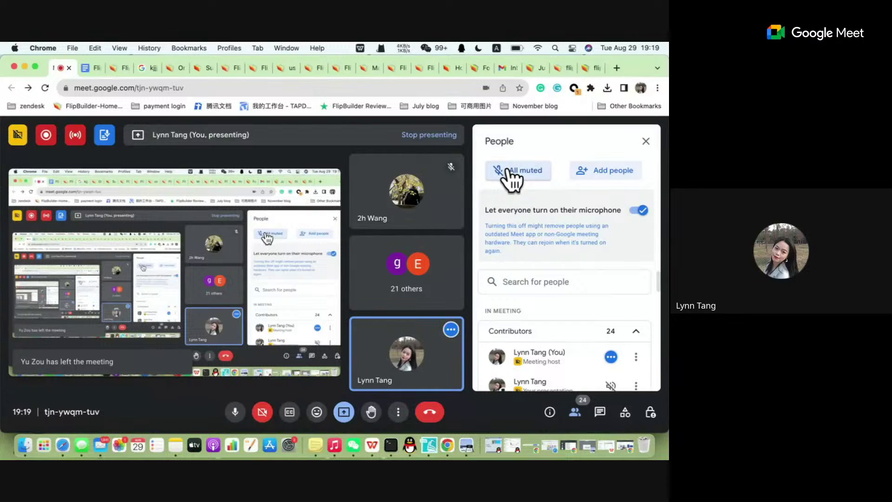
{"action": "mouse_move", "coordinate": [454, 344]}
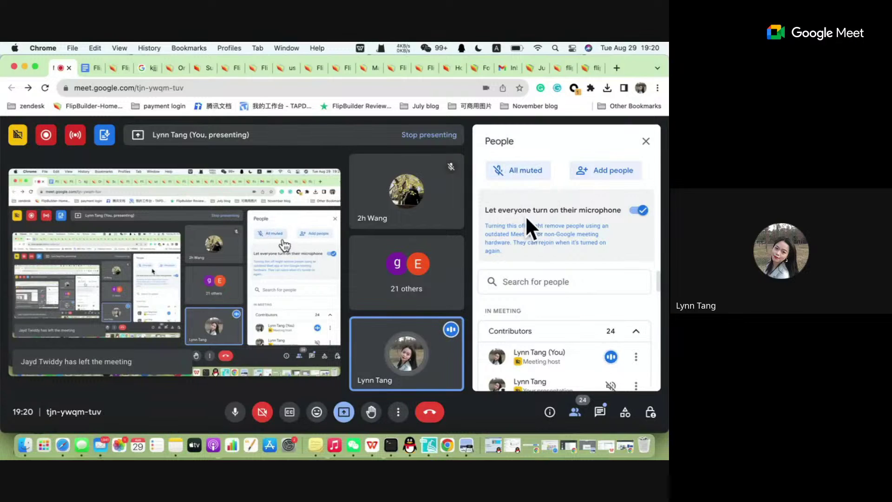
{"action": "left_click", "coordinate": [647, 141]}
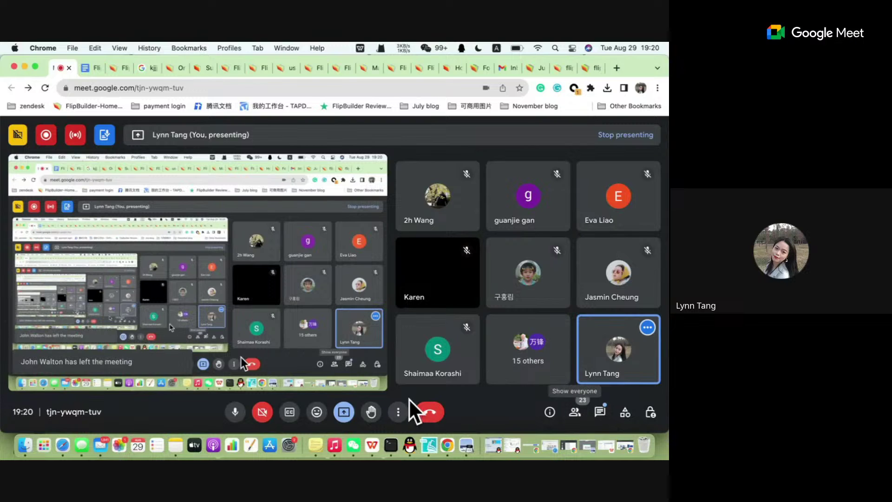
Open the meeting Settings from More options and close them again.
{"action": "left_click", "coordinate": [398, 412]}
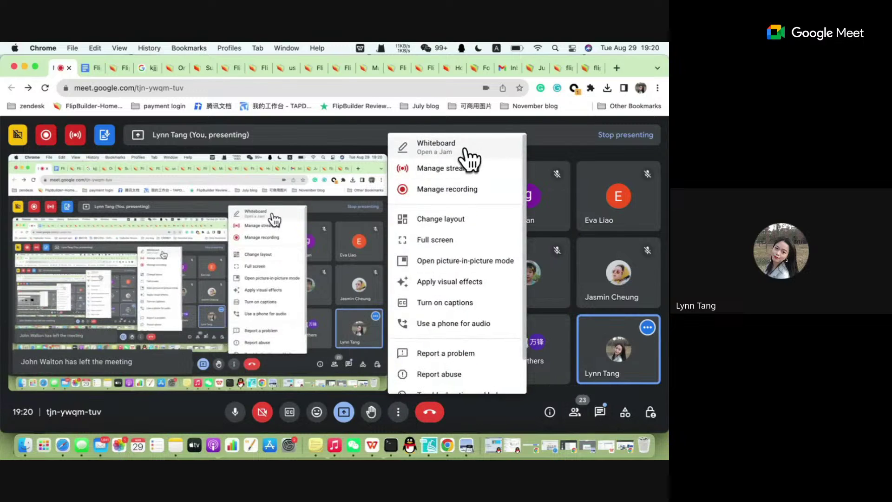
{"action": "scroll", "coordinate": [442, 385], "scroll_direction": "down", "scroll_amount": 2}
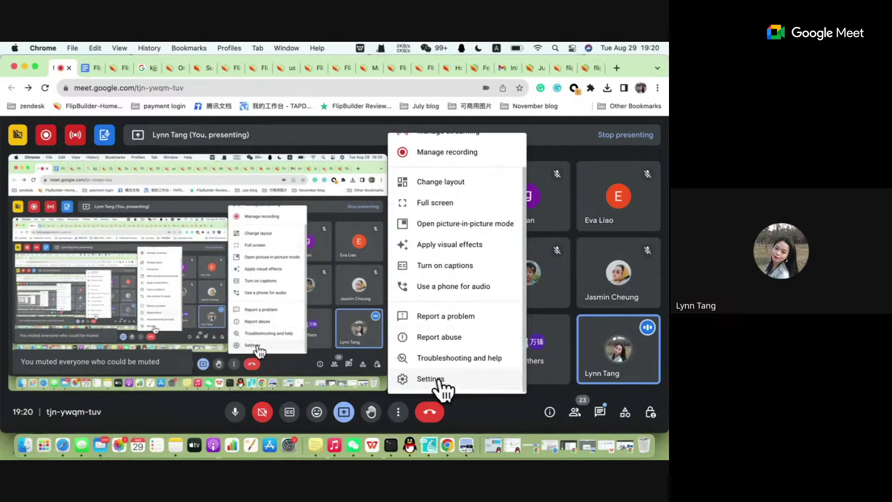
{"action": "left_click", "coordinate": [440, 377]}
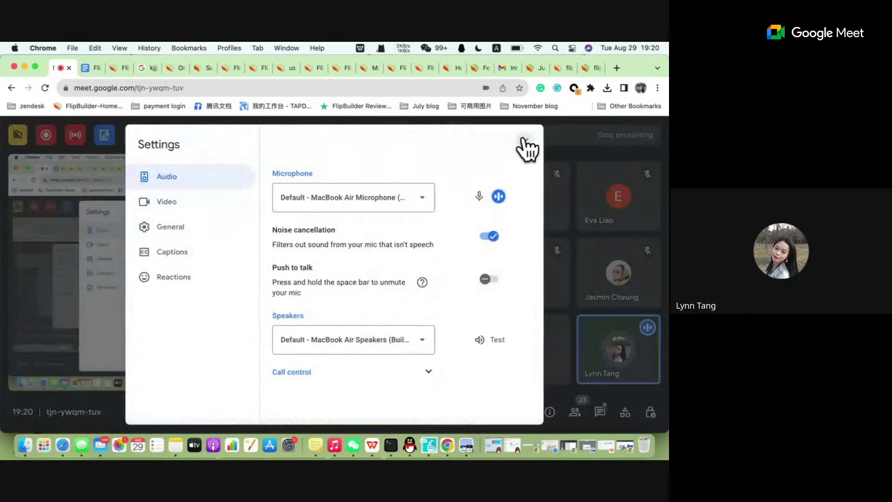
{"action": "left_click", "coordinate": [525, 139]}
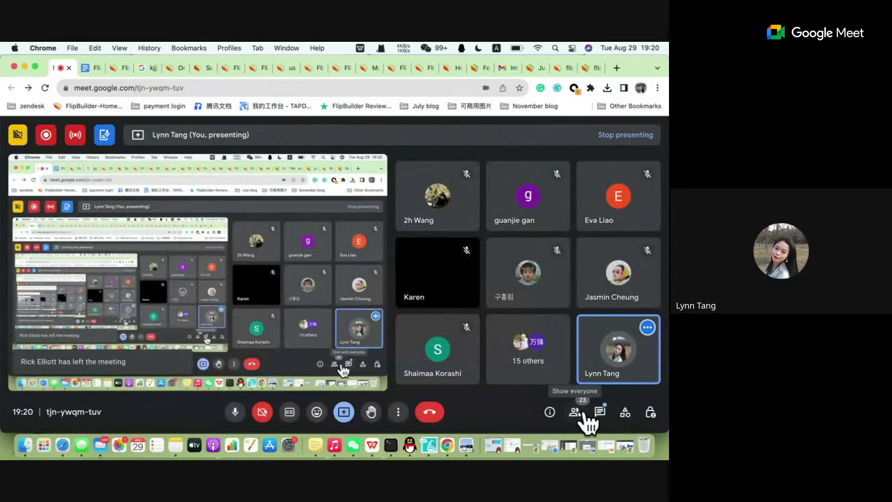
Show the People list of 23 contributors and scroll through it.
{"action": "left_click", "coordinate": [398, 412]}
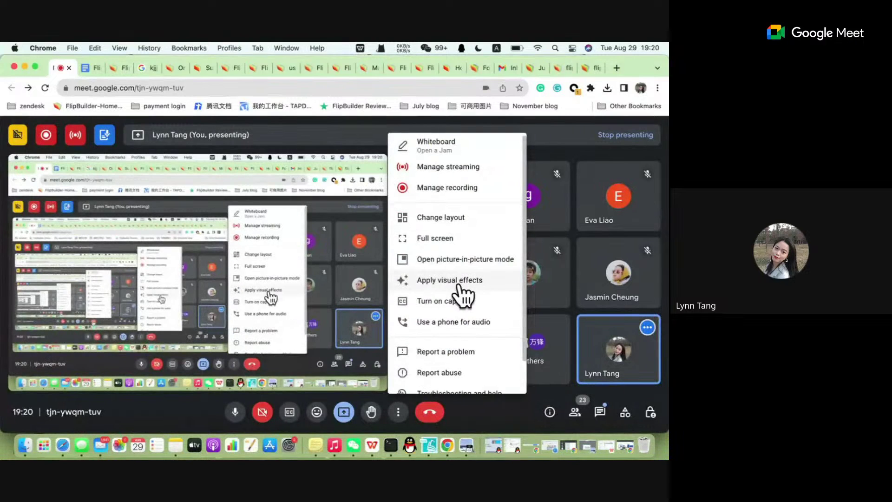
{"action": "scroll", "coordinate": [458, 295], "scroll_direction": "down", "scroll_amount": 2}
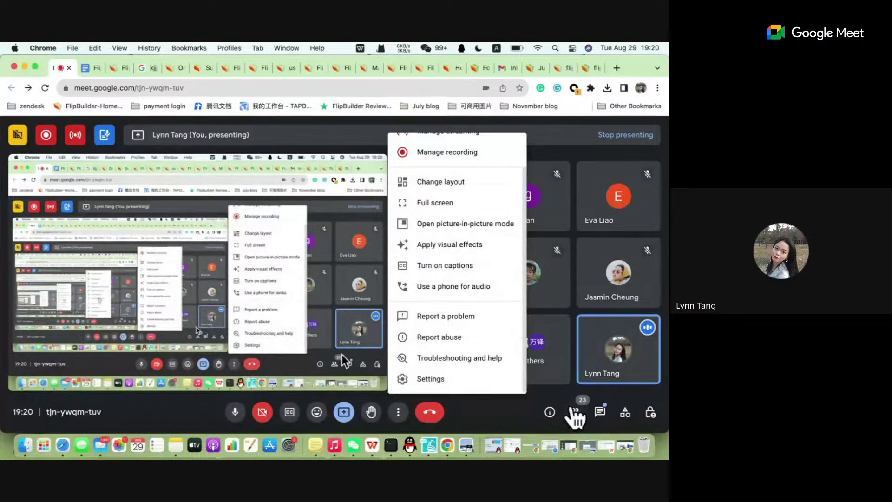
{"action": "left_click", "coordinate": [575, 413]}
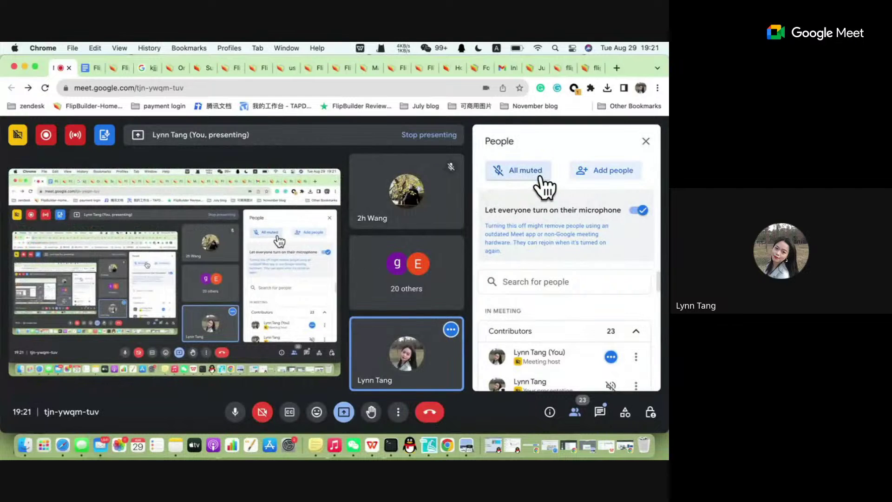
{"action": "scroll", "coordinate": [589, 331], "scroll_direction": "down", "scroll_amount": 5}
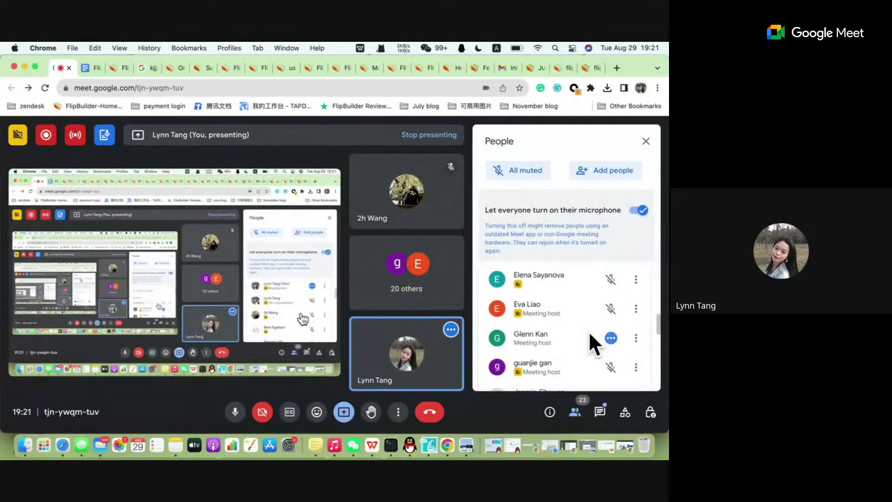
{"action": "scroll", "coordinate": [589, 331], "scroll_direction": "up", "scroll_amount": 2}
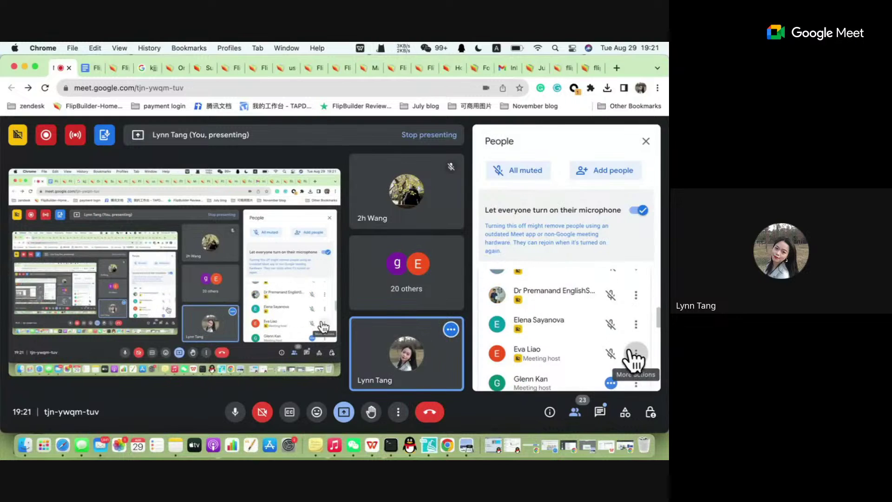
Open a co-host's participant options and close them without changes.
{"action": "left_click", "coordinate": [635, 354]}
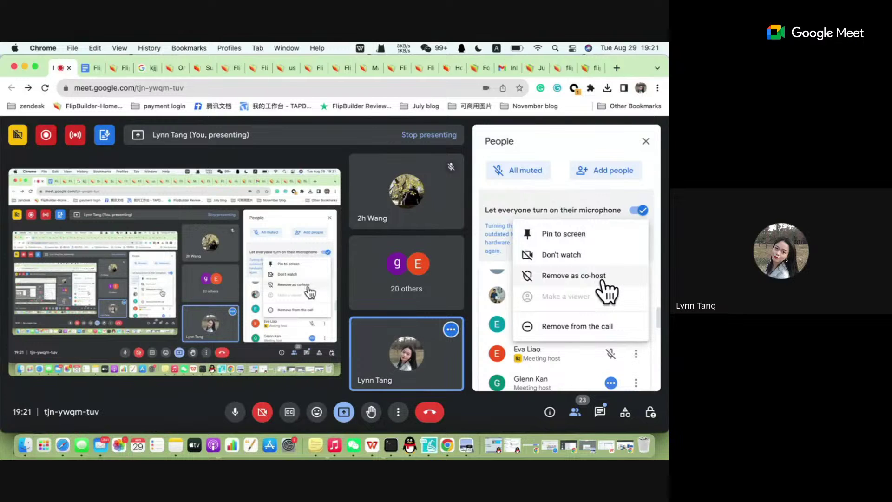
{"action": "left_click", "coordinate": [564, 147]}
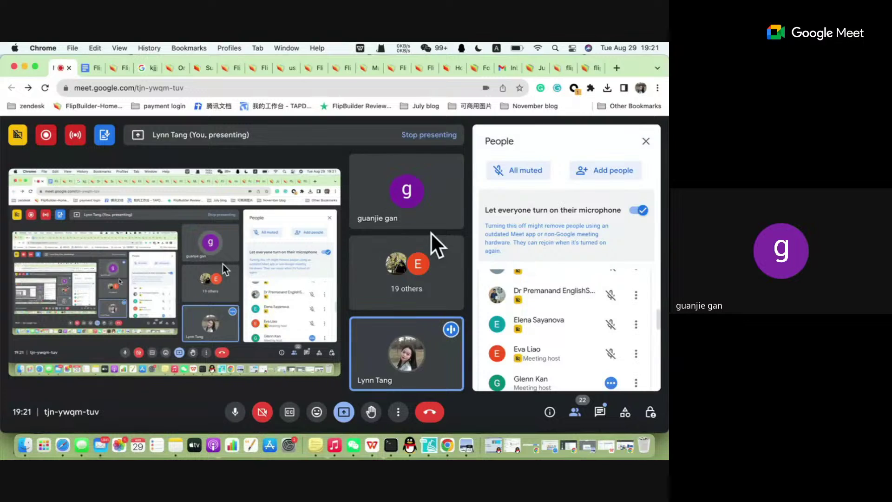
Close the participant list so tiles fill the call, then bring Flip PDF Plus Corporate forward.
{"action": "key", "text": "XF86AudioRaiseVolume"}
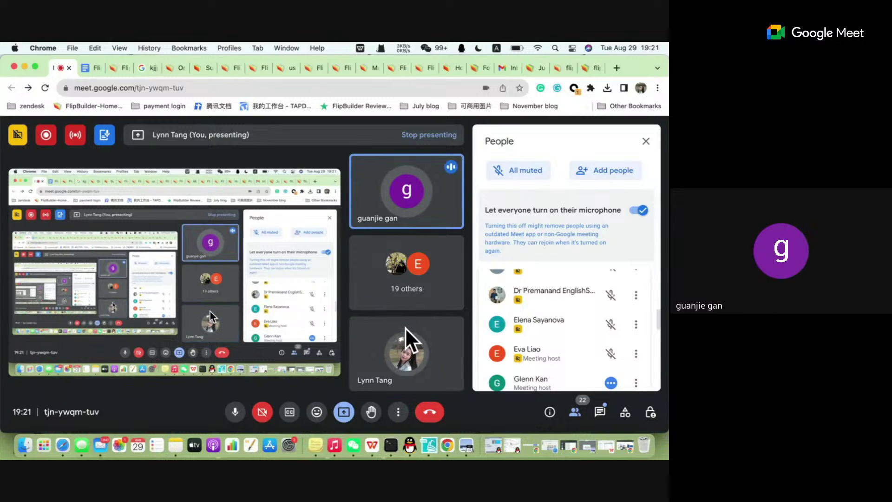
{"action": "left_click", "coordinate": [647, 142]}
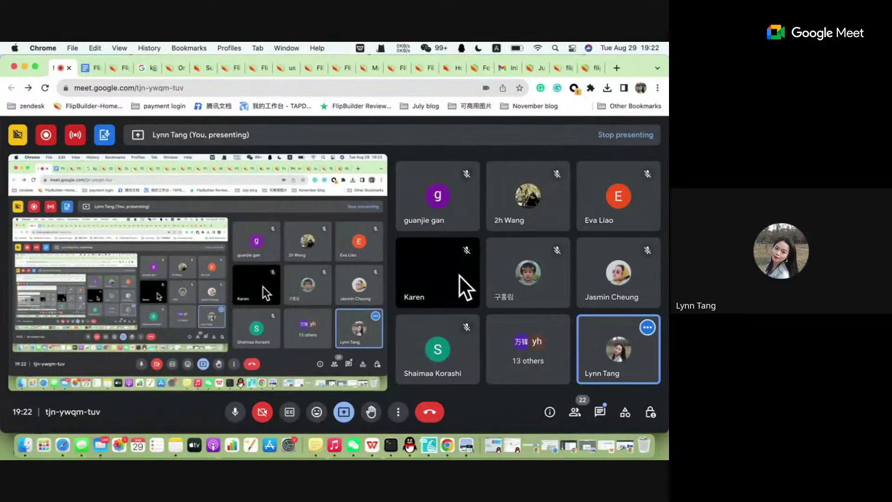
{"action": "mouse_move", "coordinate": [564, 270]}
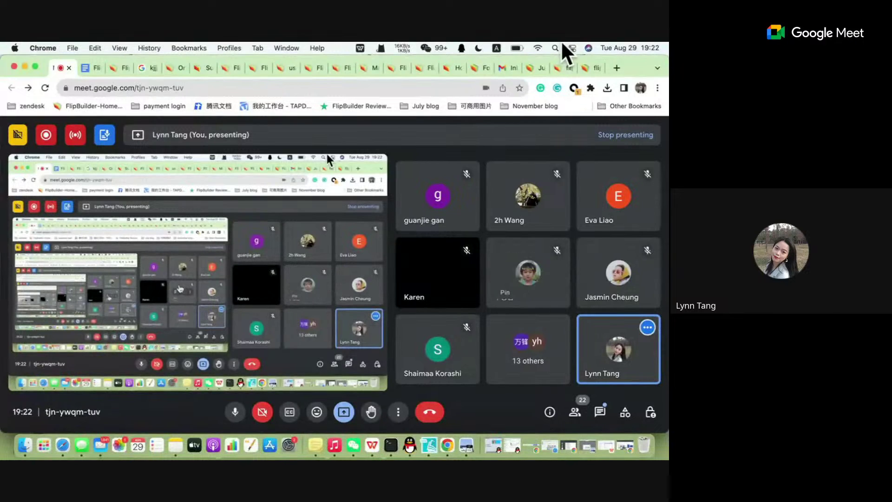
{"action": "left_click", "coordinate": [428, 451]}
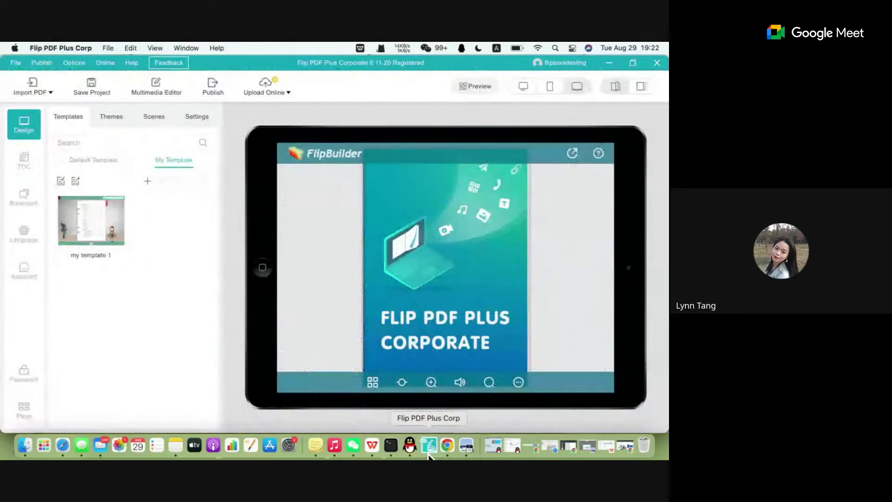
{"action": "left_click", "coordinate": [446, 448]}
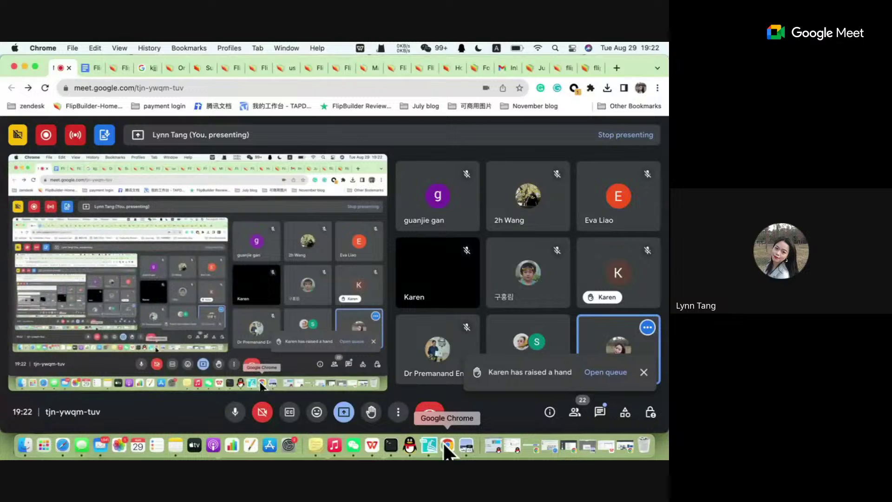
{"action": "left_click", "coordinate": [602, 373]}
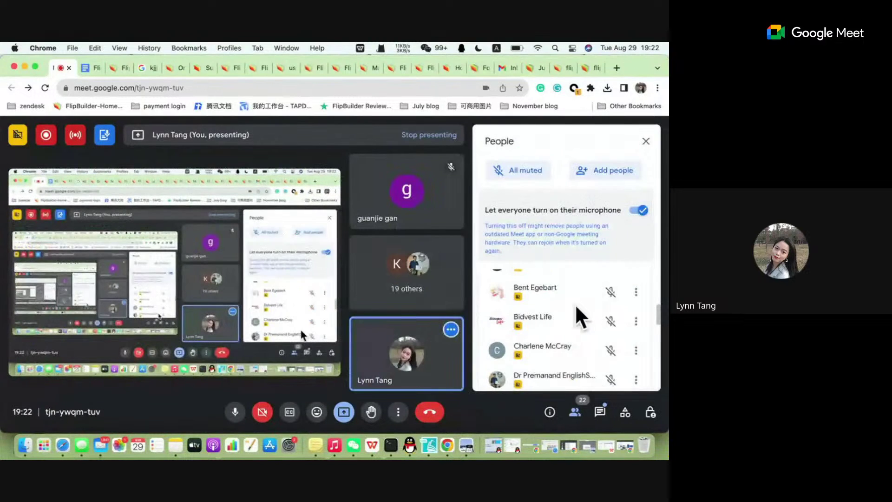
Find the hand-raising participant's options in the list, then open the chat to read their message.
{"action": "scroll", "coordinate": [575, 302], "scroll_direction": "up", "scroll_amount": 3}
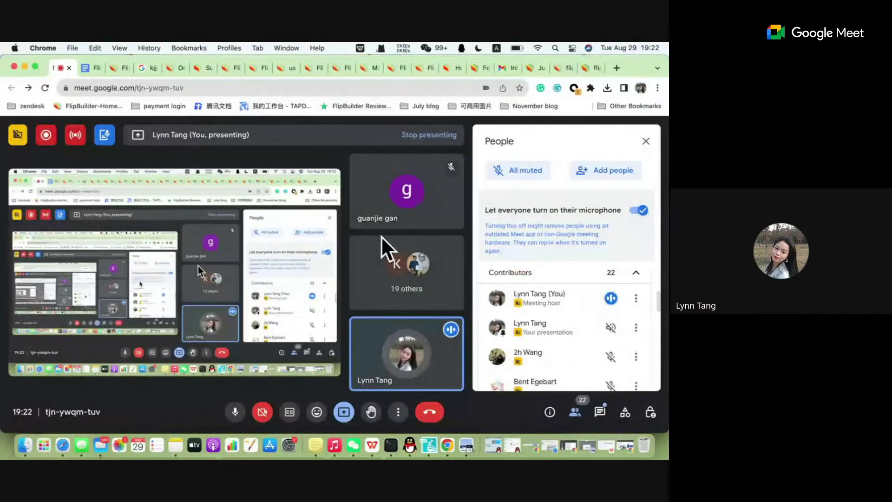
{"action": "scroll", "coordinate": [608, 327], "scroll_direction": "down", "scroll_amount": 5}
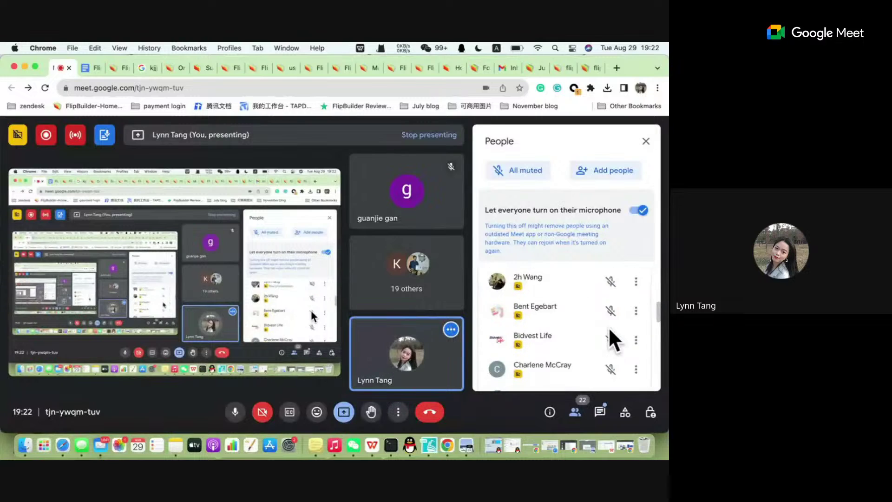
{"action": "scroll", "coordinate": [541, 331], "scroll_direction": "down", "scroll_amount": 5}
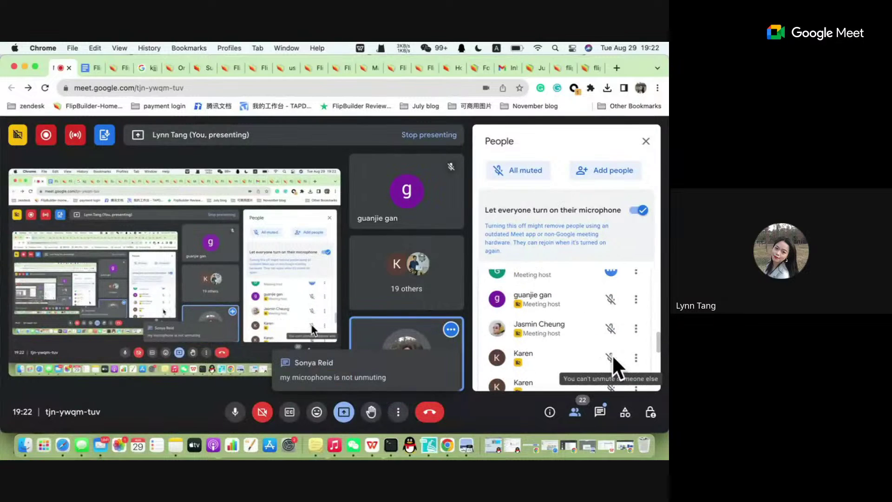
{"action": "left_click", "coordinate": [636, 357]}
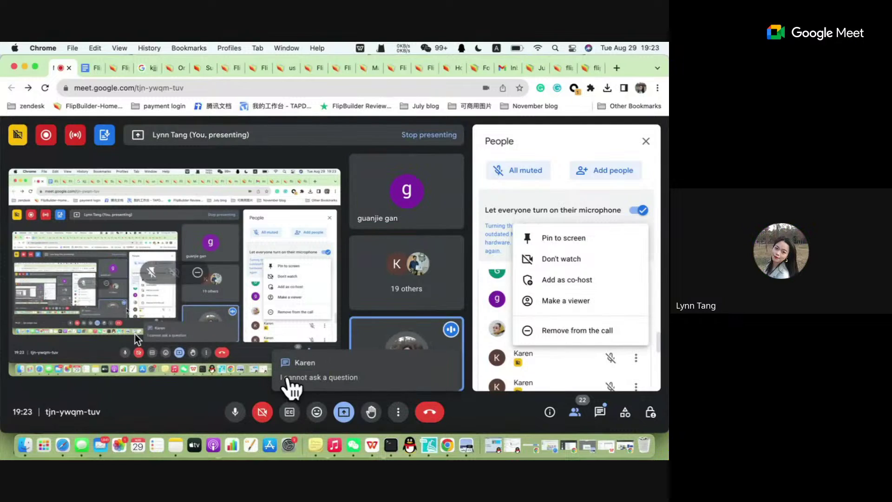
{"action": "left_click", "coordinate": [344, 378]}
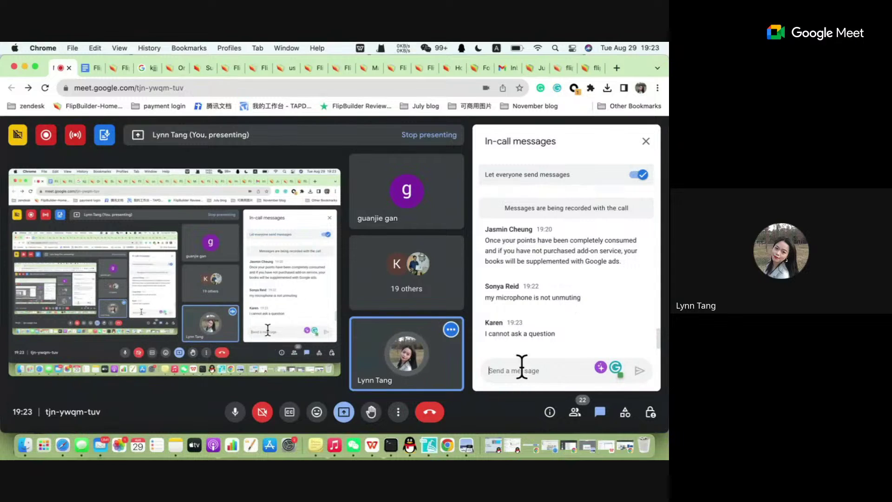
Draft an unsent apology reply to the participant ending with 'we cannot'.
{"action": "type", "text": "you n"}
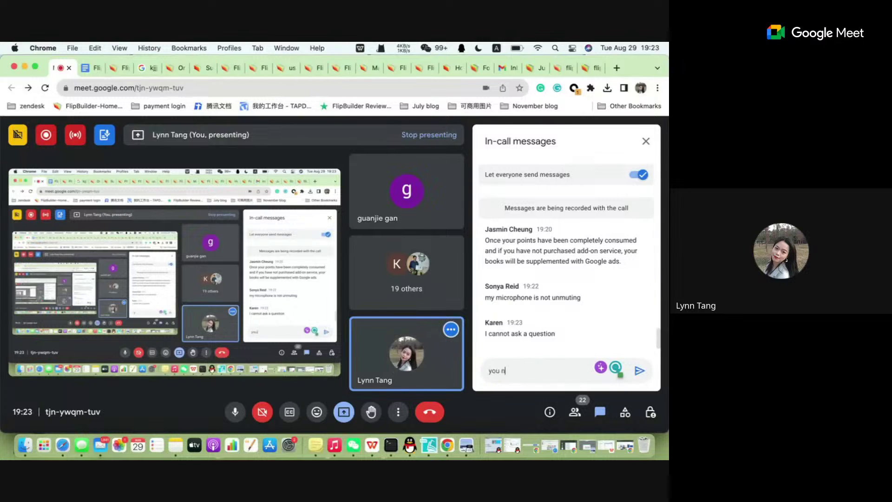
{"action": "type", "text": "eed to turn on"}
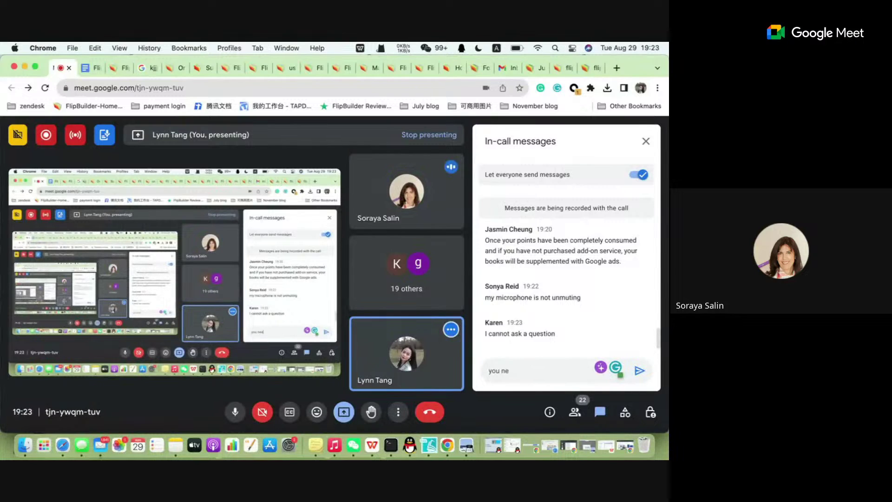
{"action": "key", "text": "BackSpace"}
{"action": "key", "text": "BackSpace"}
{"action": "key", "text": "BackSpace"}
{"action": "key", "text": "BackSpace"}
{"action": "key", "text": "BackSpace"}
{"action": "key", "text": "BackSpace"}
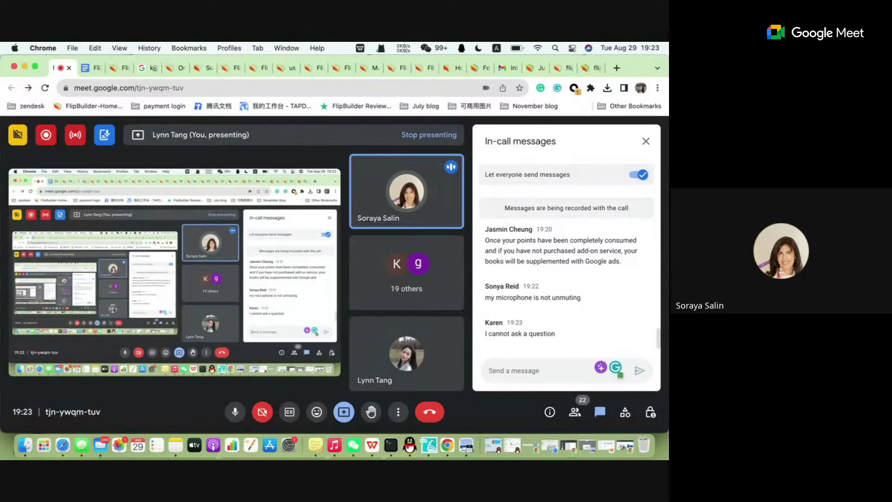
{"action": "key", "text": "XF86AudioRaiseVolume"}
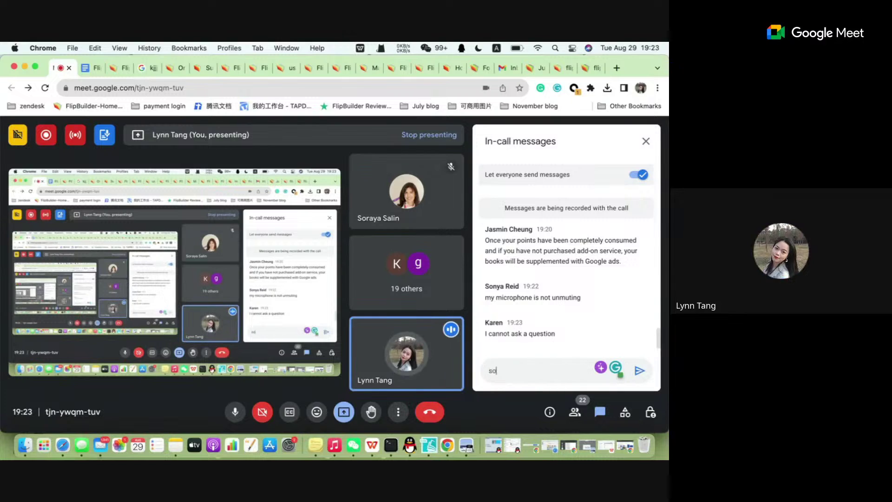
{"action": "type", "text": "s"}
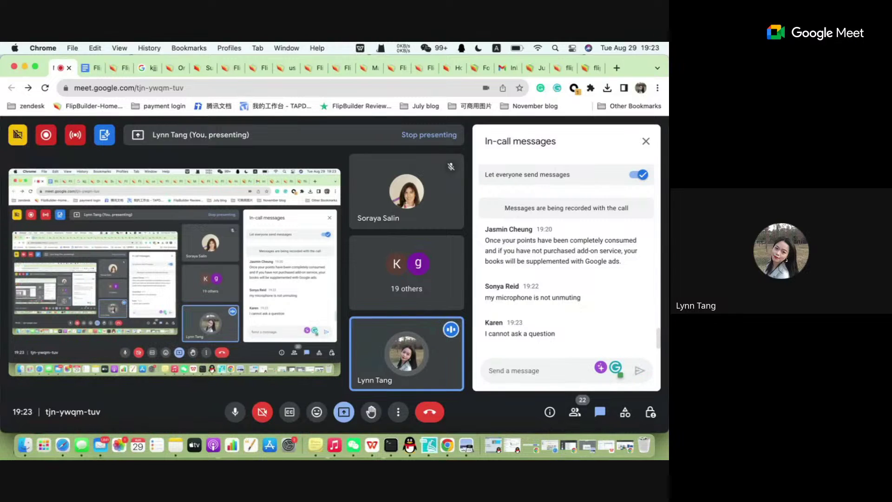
{"action": "type", "text": "ps"}
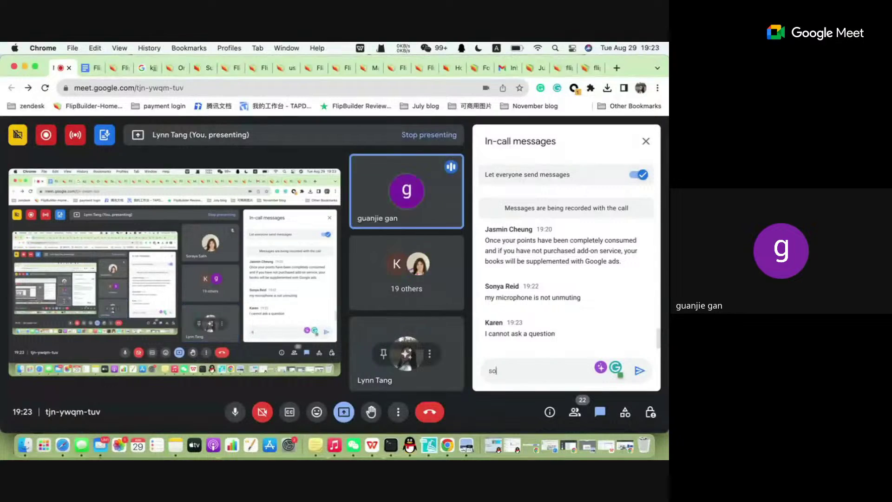
{"action": "type", "text": "sorry k"}
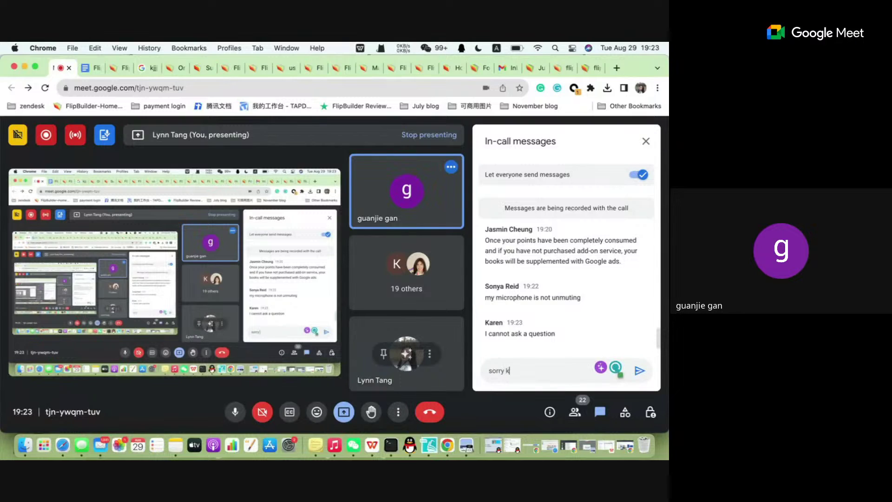
{"action": "type", "text": "aren"}
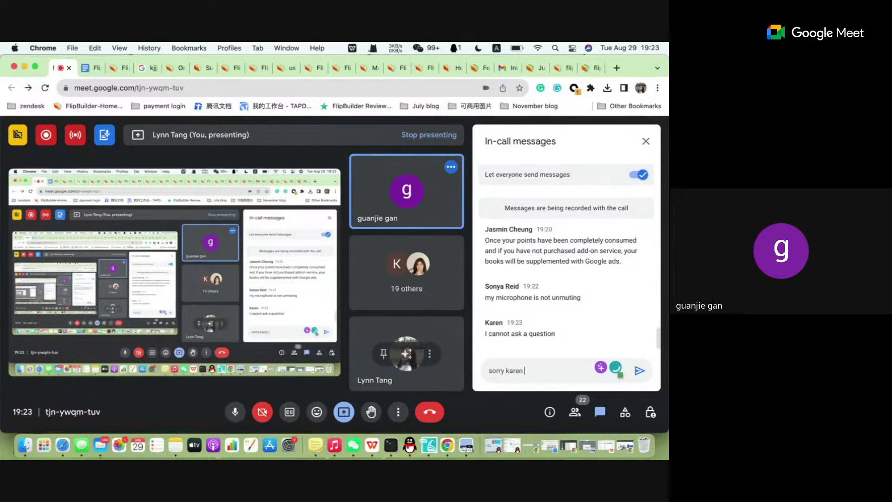
{"action": "type", "text": ", we xanno"}
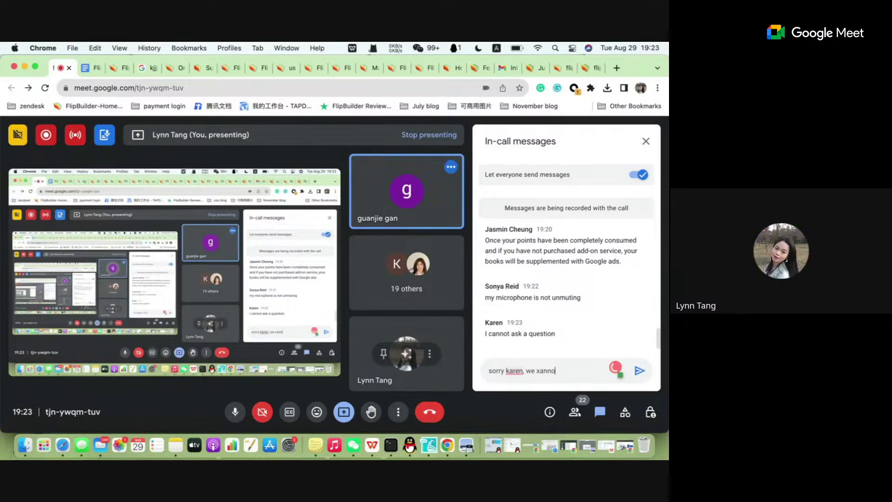
{"action": "key", "text": "BackSpace"}
{"action": "key", "text": "BackSpace"}
{"action": "key", "text": "BackSpace"}
{"action": "key", "text": "BackSpace"}
{"action": "key", "text": "BackSpace"}
{"action": "type", "text": "cannot"}
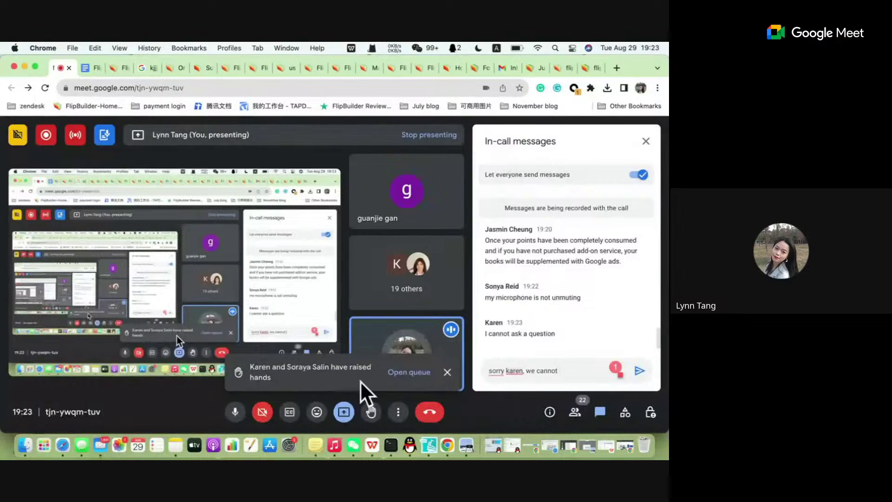
Mute the speaking participant for everyone from the raised-hands queue, confirming the mute.
{"action": "left_click", "coordinate": [421, 374]}
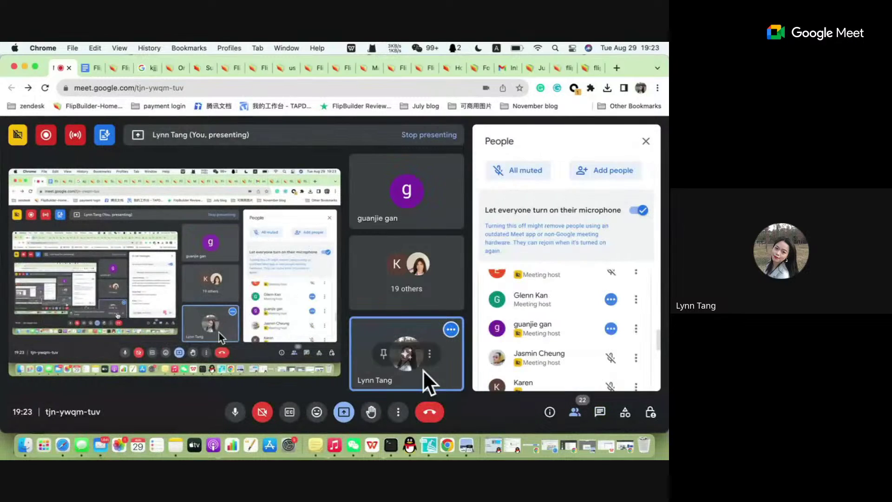
{"action": "left_click", "coordinate": [575, 412]}
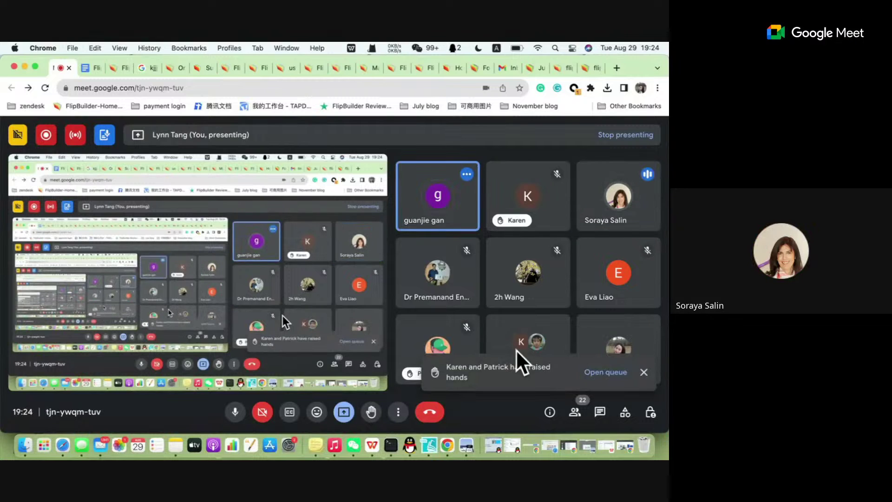
{"action": "left_click", "coordinate": [608, 370]}
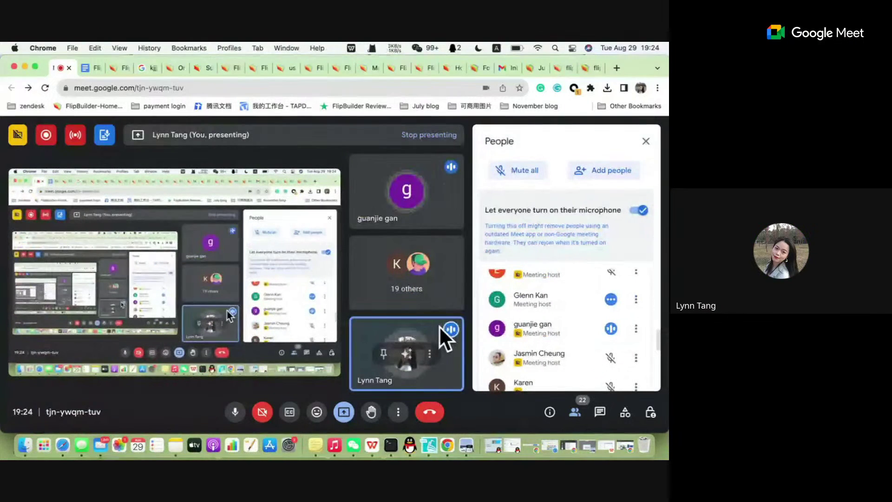
{"action": "left_click", "coordinate": [611, 328]}
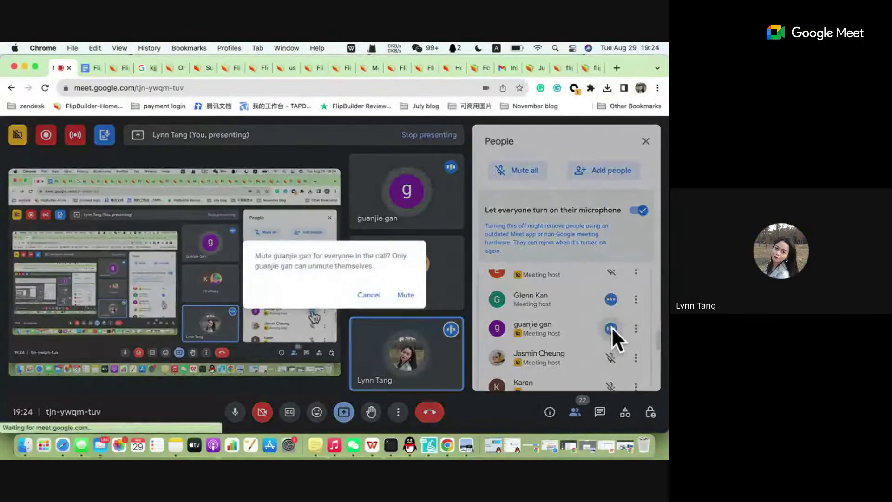
{"action": "left_click", "coordinate": [409, 294]}
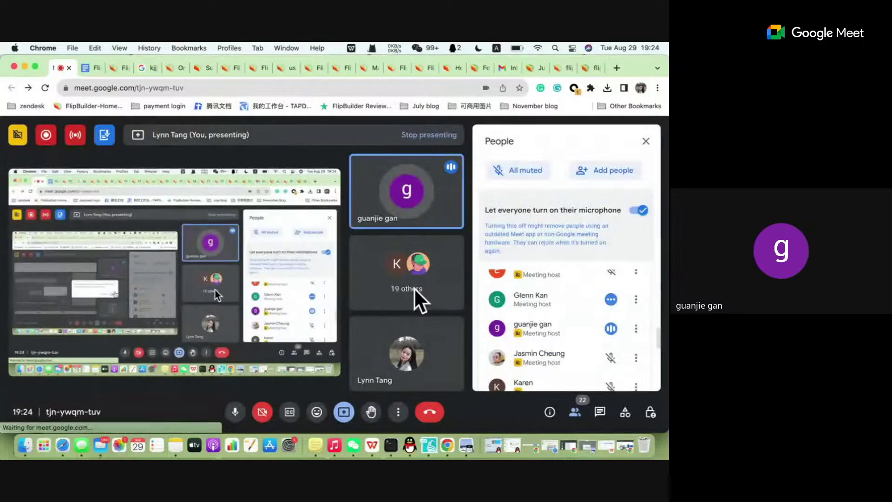
{"action": "left_click", "coordinate": [609, 329]}
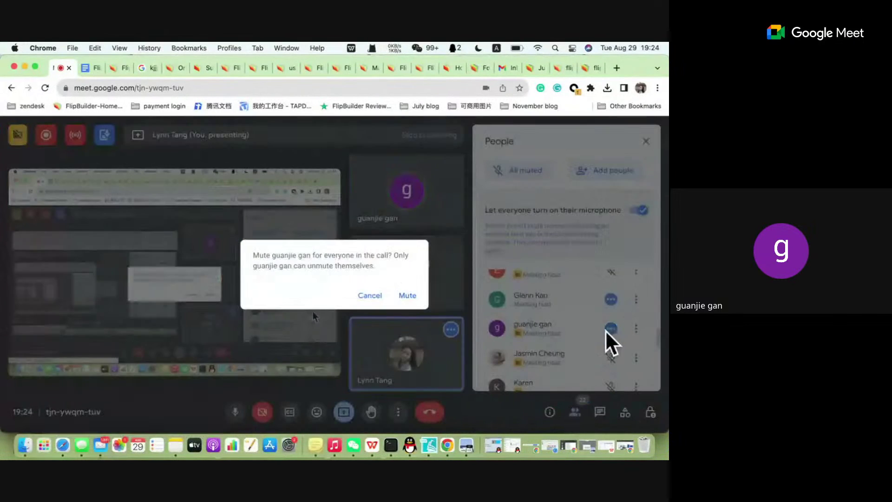
{"action": "left_click", "coordinate": [405, 295]}
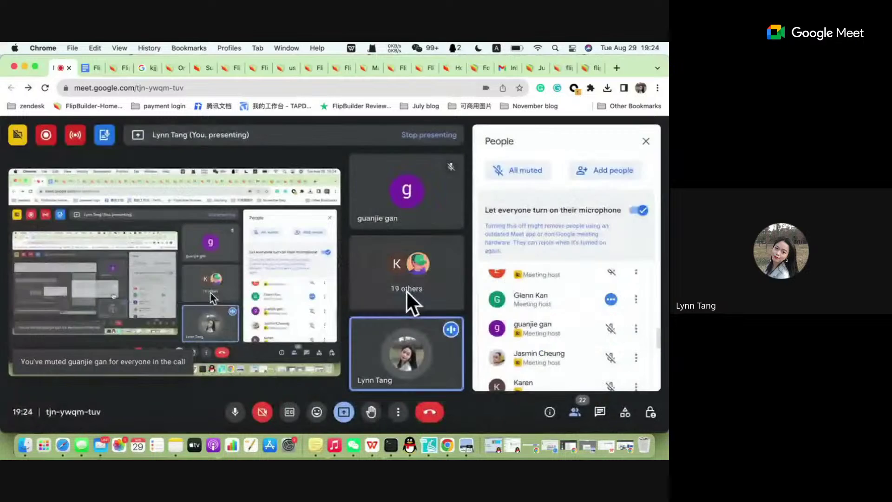
{"action": "left_click", "coordinate": [599, 411]}
Replace the draft and send a reply saying messages can be sent in this chat room.
{"action": "left_click_drag", "start_coordinate": [575, 370], "coordinate": [475, 368]}
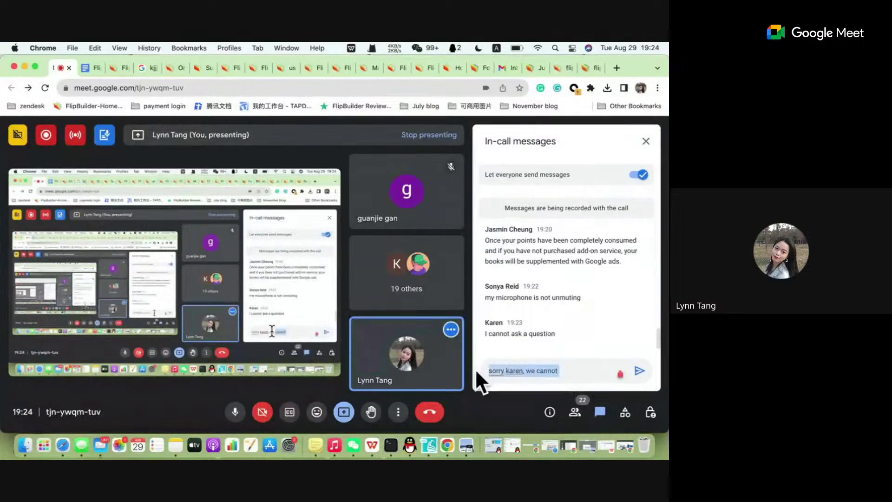
{"action": "key", "text": "BackSpace"}
{"action": "type", "text": "or uou can directly"}
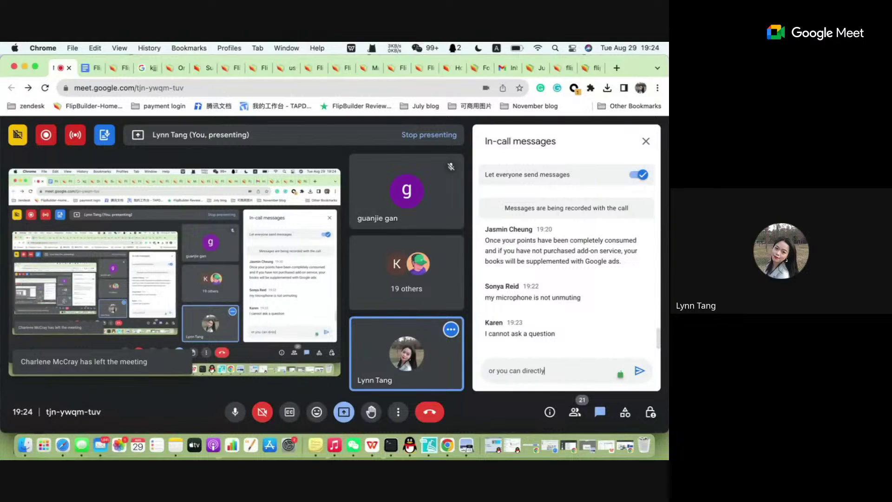
{"action": "type", "text": "nd yo"}
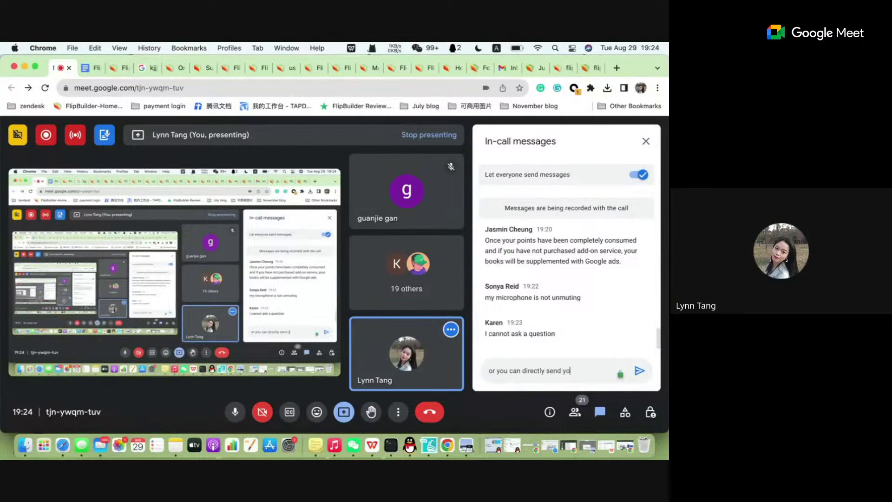
{"action": "type", "text": "u messages"}
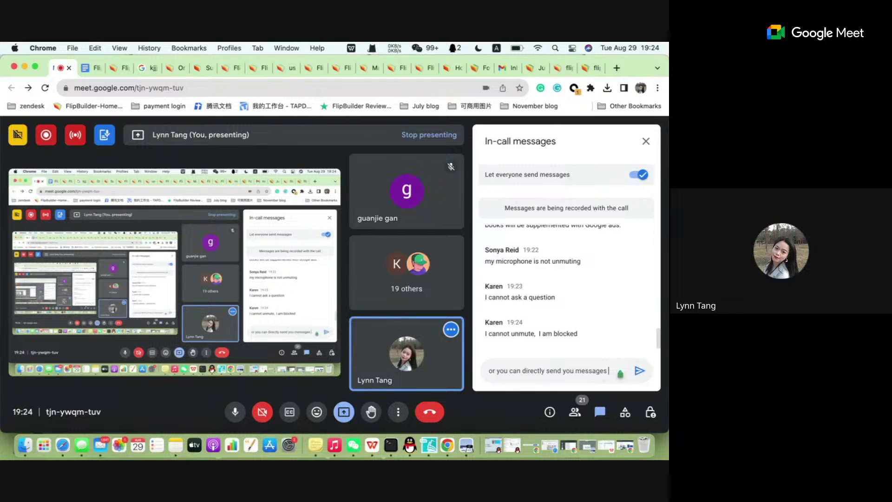
{"action": "type", "text": "in this cha"}
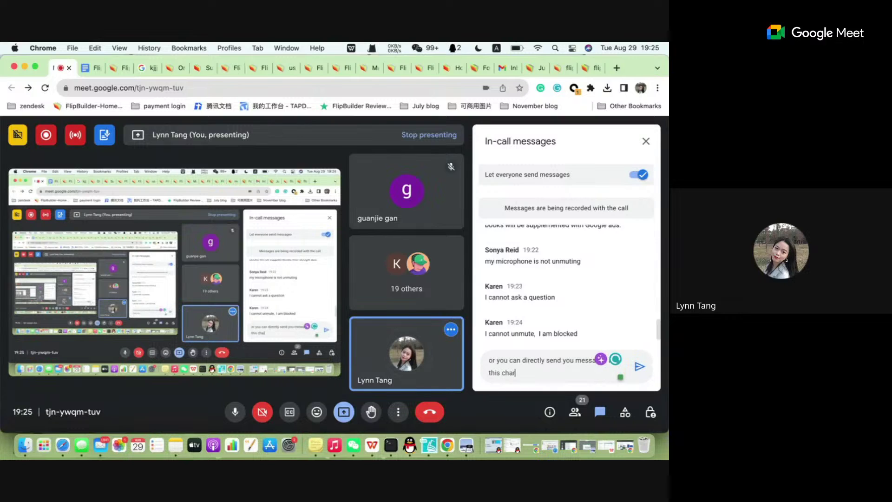
{"action": "type", "text": "t roo"}
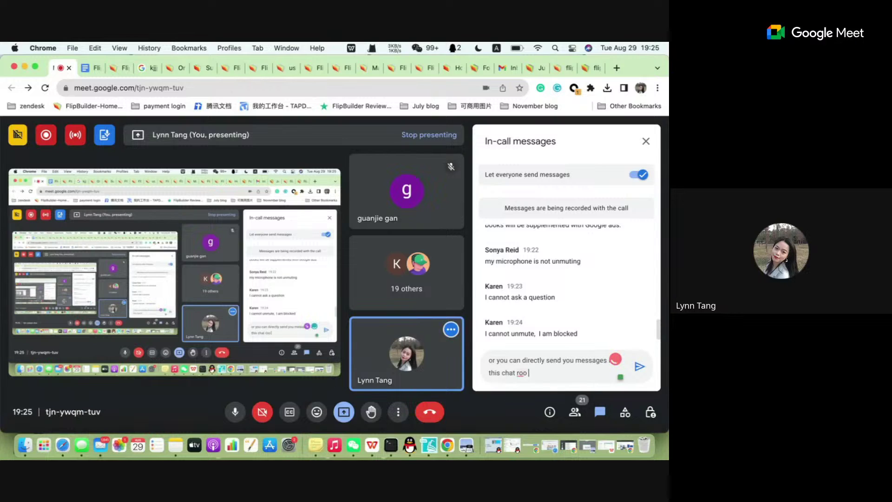
{"action": "type", "text": "m"}
{"action": "key", "text": "Return"}
Send an apology for the inconvenience.
{"action": "type", "text": "we"}
{"action": "key", "text": "BackSpace"}
{"action": "key", "text": "BackSpace"}
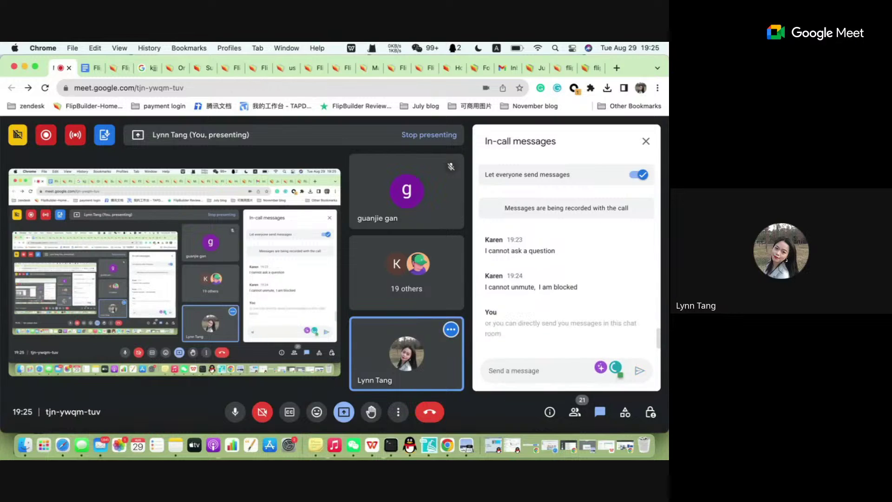
{"action": "type", "text": "soo"}
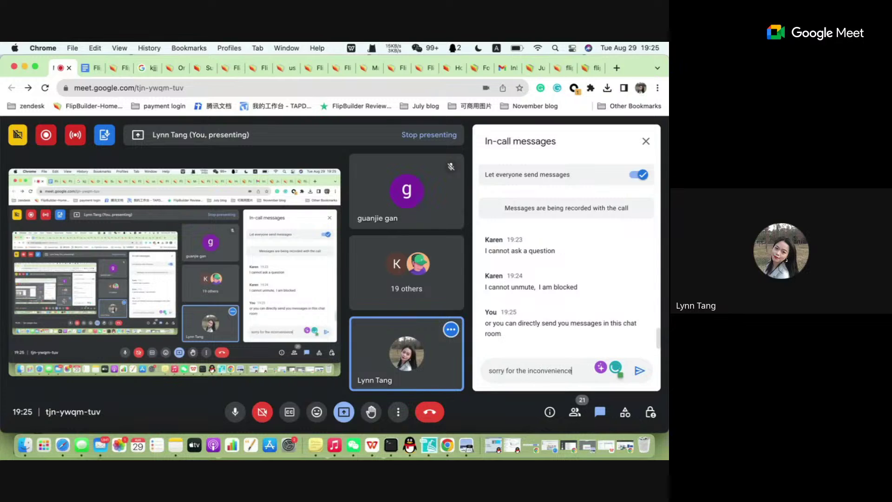
{"action": "key", "text": "Return"}
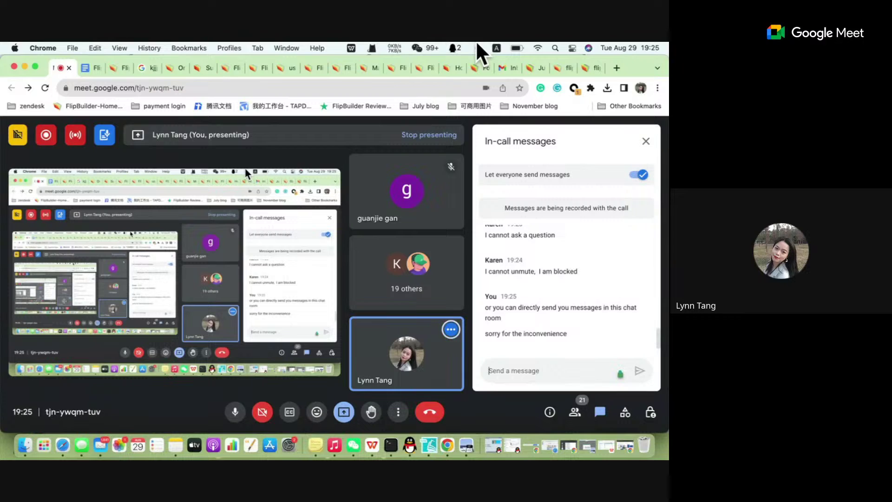
Send a reply giving the support e-mail address, then start a 'Sure' reply.
{"action": "type", "text": "You d"}
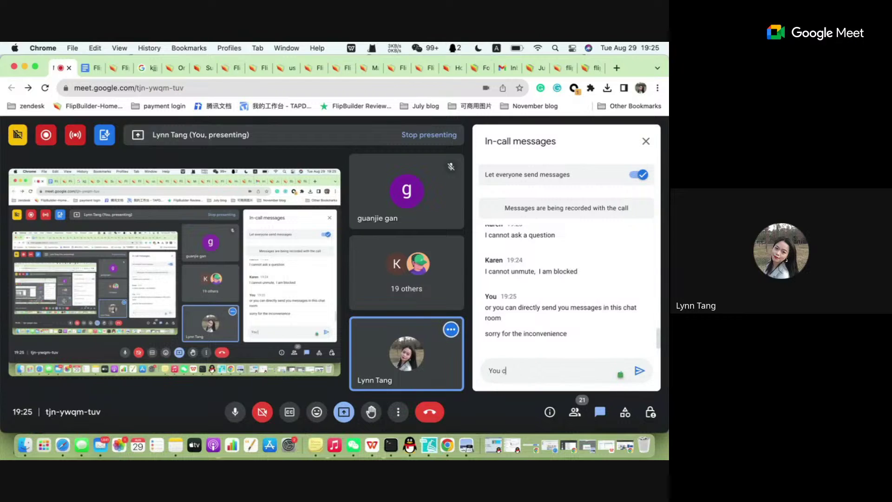
{"action": "type", "text": "an also contact us"}
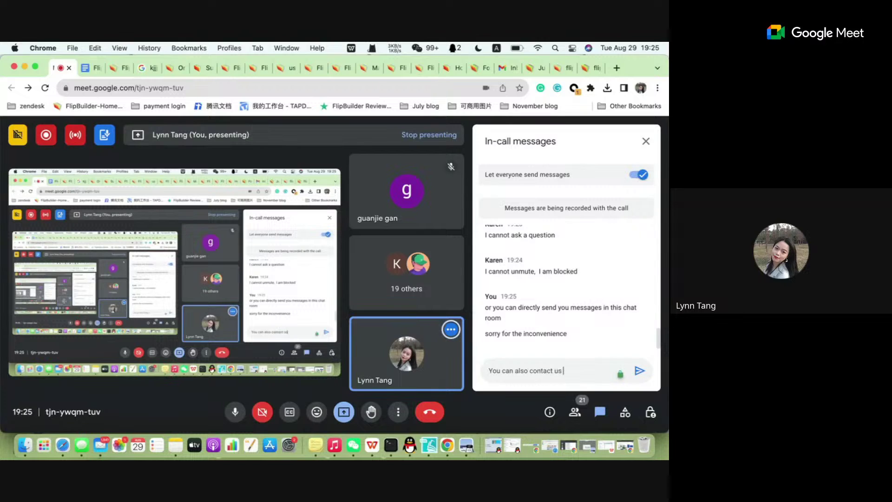
{"action": "type", "text": " v"}
{"action": "key", "text": "BackSpace"}
{"action": "type", "text": "b"}
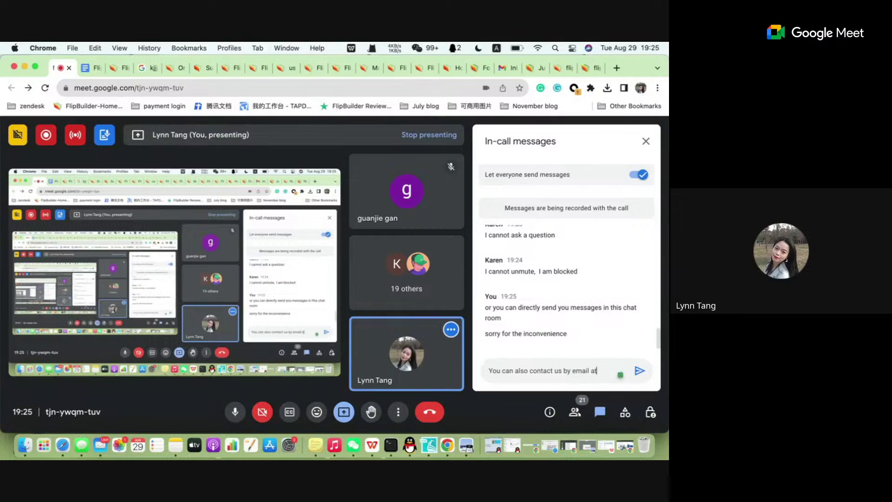
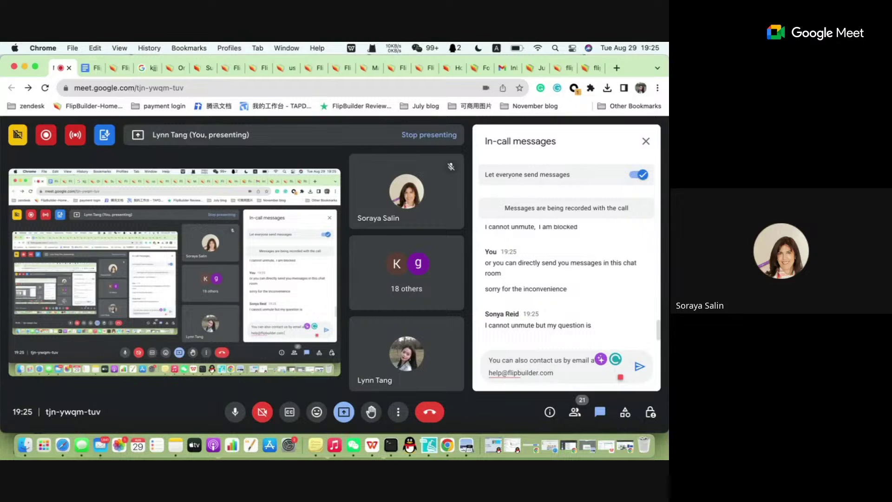
{"action": "key", "text": "Return"}
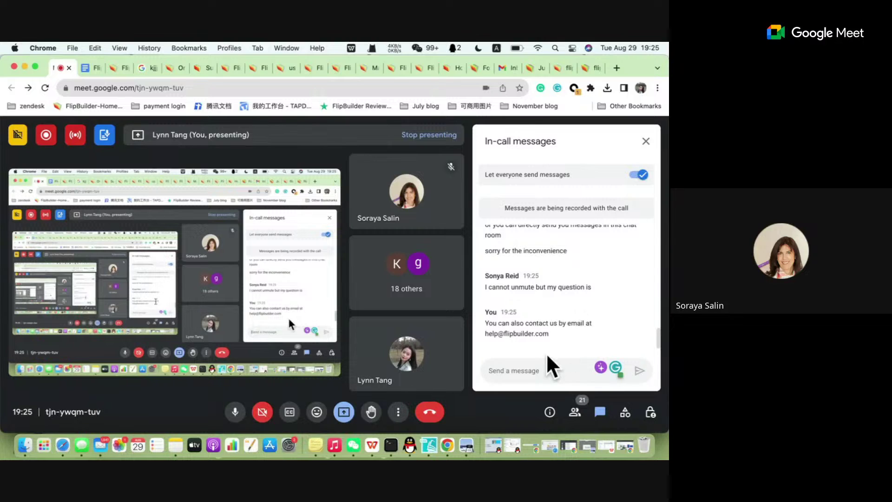
{"action": "type", "text": "Sutr"}
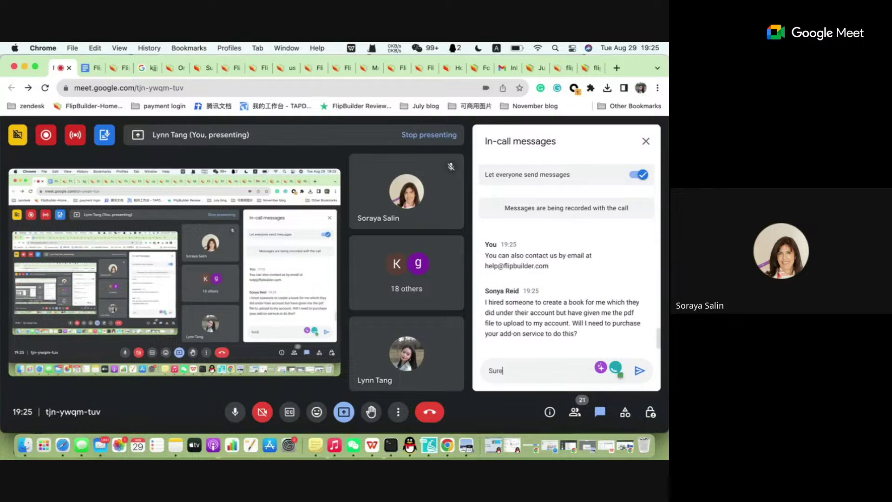
{"action": "key", "text": "BackSpace"}
{"action": "key", "text": "BackSpace"}
{"action": "key", "text": "BackSpace"}
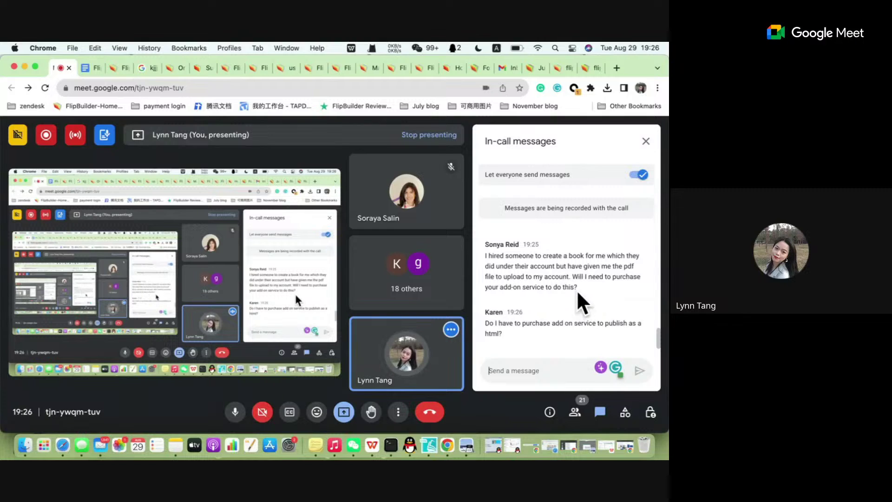
Highlight the new add-on service and publishing-as-html questions to reread them.
{"action": "left_click_drag", "start_coordinate": [581, 286], "coordinate": [536, 300]}
{"action": "left_click", "coordinate": [593, 289]}
{"action": "left_click", "coordinate": [549, 367]}
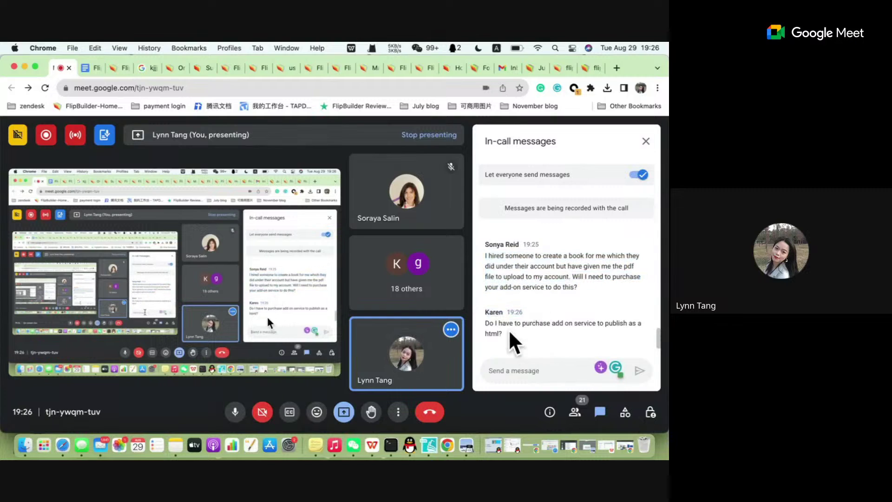
{"action": "left_click_drag", "start_coordinate": [499, 322], "coordinate": [540, 349]}
{"action": "left_click", "coordinate": [540, 348]}
Send the question 'do you have you own server'.
{"action": "left_click", "coordinate": [527, 369]}
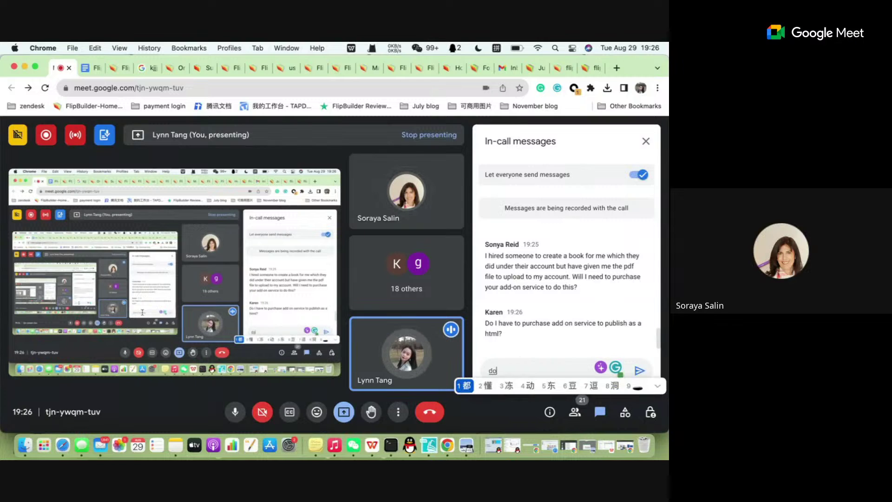
{"action": "type", "text": "do yo"}
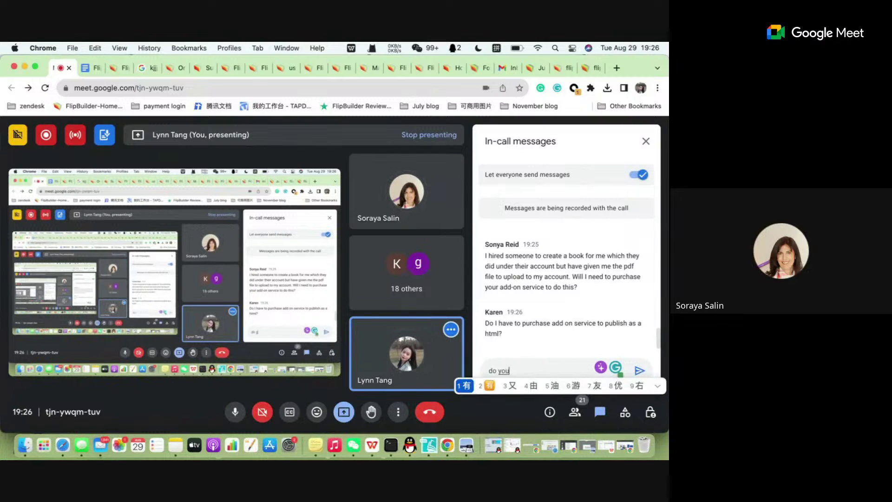
{"action": "key", "text": "shift"}
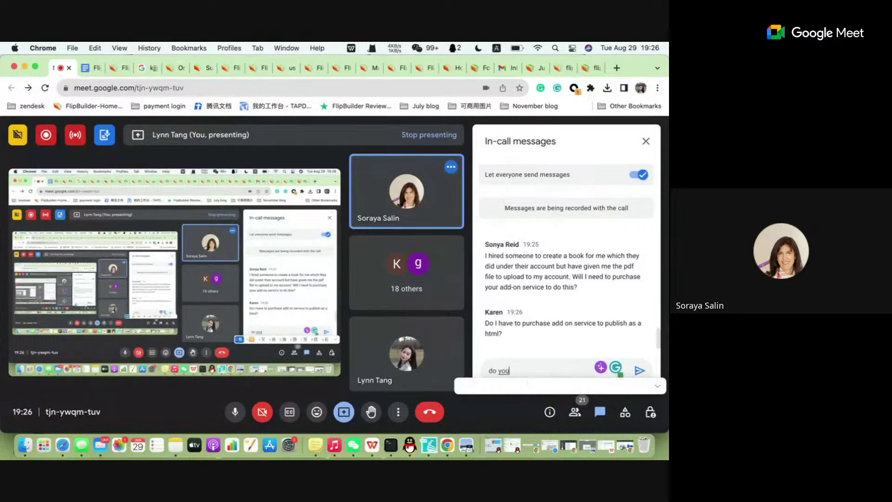
{"action": "type", "text": "u have you own"}
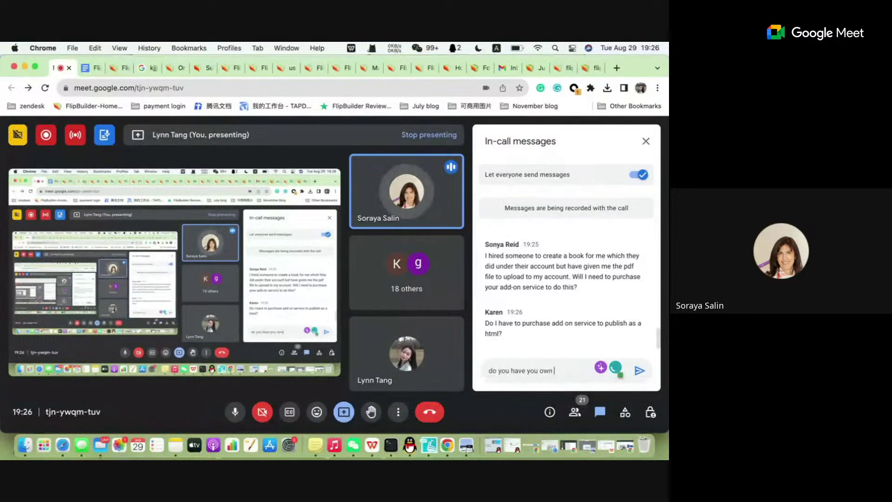
{"action": "type", "text": " server"}
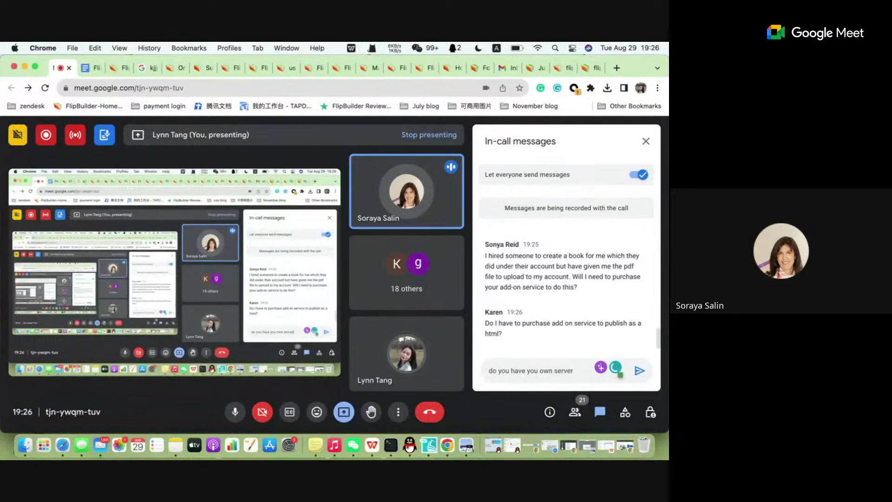
{"action": "key", "text": "Return"}
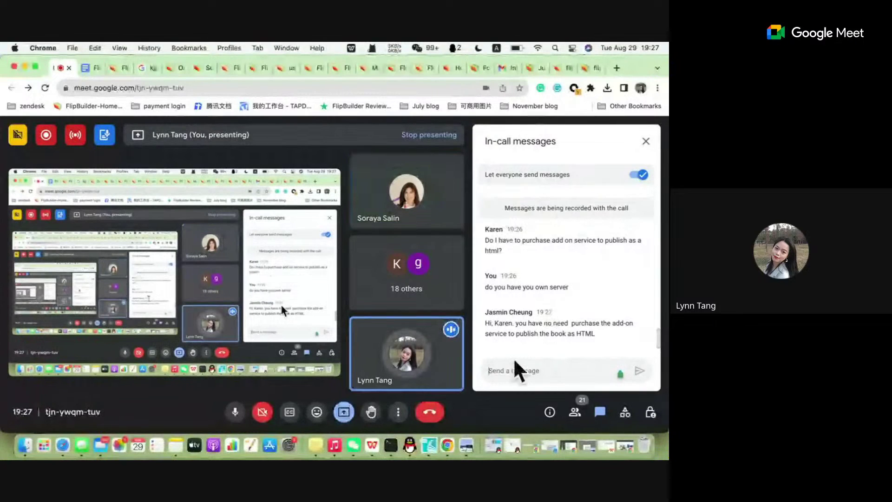
Draft an unsent reply reading '3 books in your account' and bring Flip PDF Plus Corp forward.
{"action": "type", "text": "3 tooks in uout"}
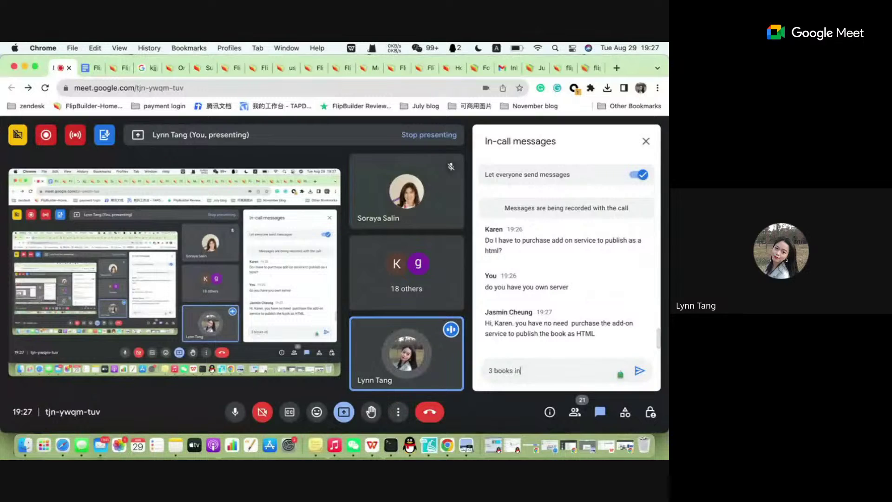
{"action": "key", "text": "BackSpace"}
{"action": "key", "text": "BackSpace"}
{"action": "key", "text": "BackSpace"}
{"action": "key", "text": "BackSpace"}
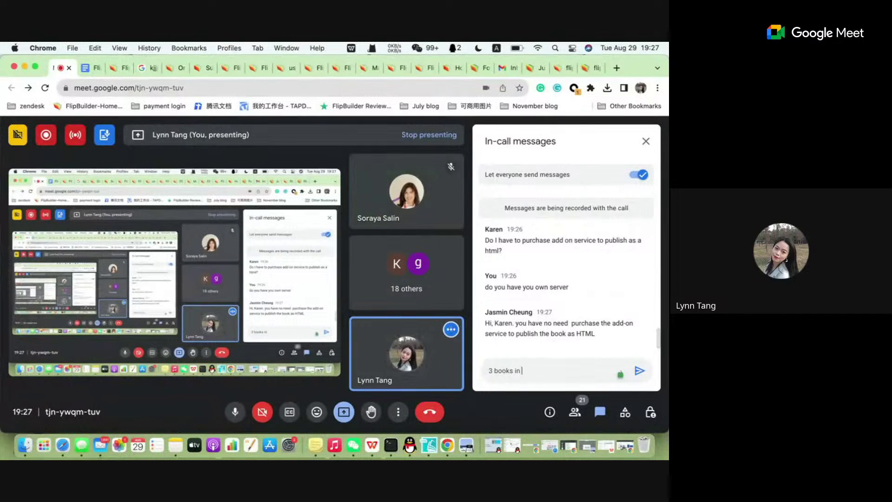
{"action": "type", "text": "your accoi8n"}
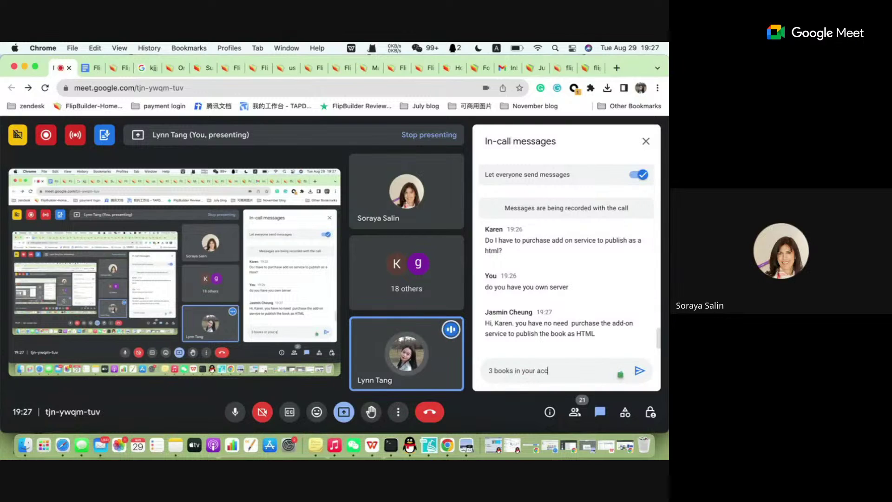
{"action": "key", "text": "BackSpace"}
{"action": "key", "text": "BackSpace"}
{"action": "key", "text": "BackSpace"}
{"action": "type", "text": "unt"}
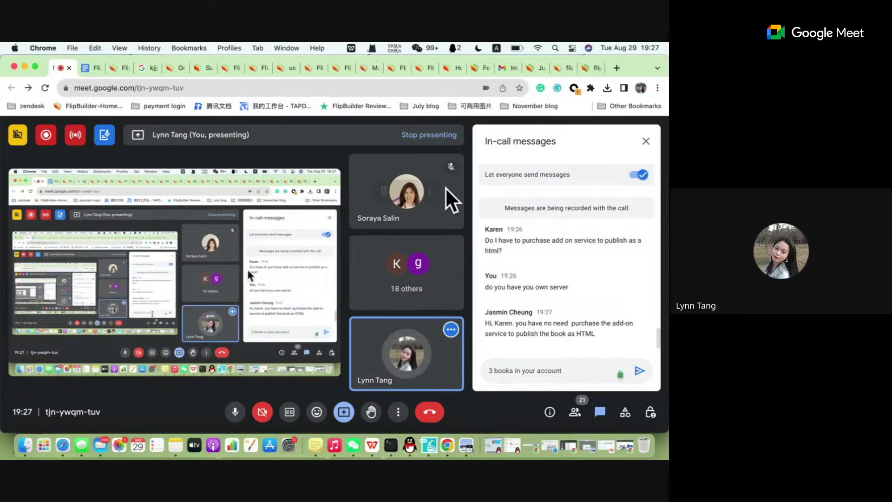
{"action": "left_click", "coordinate": [435, 453]}
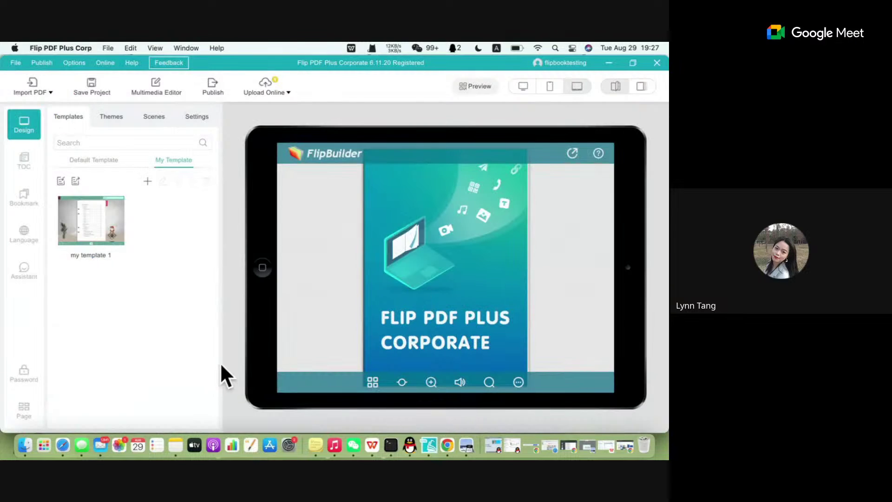
Close the Access Denied and flipbook tabs to get back to Manage Books.
{"action": "left_click", "coordinate": [439, 448]}
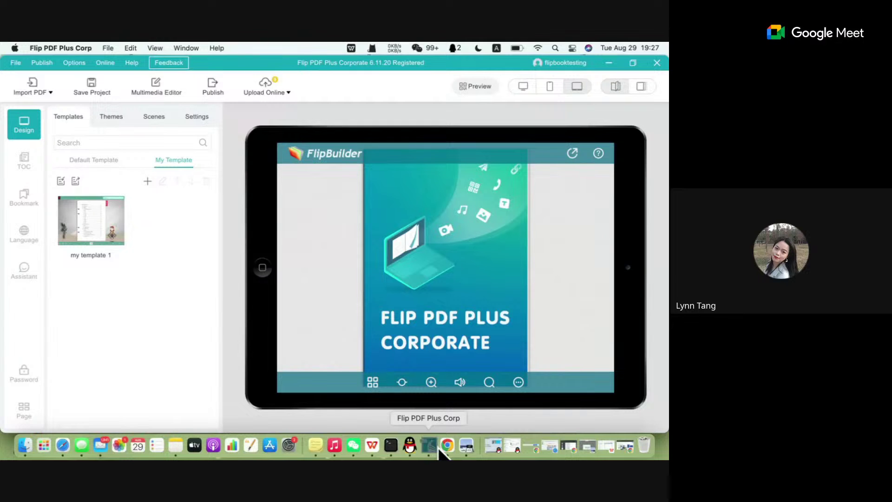
{"action": "left_click", "coordinate": [447, 446]}
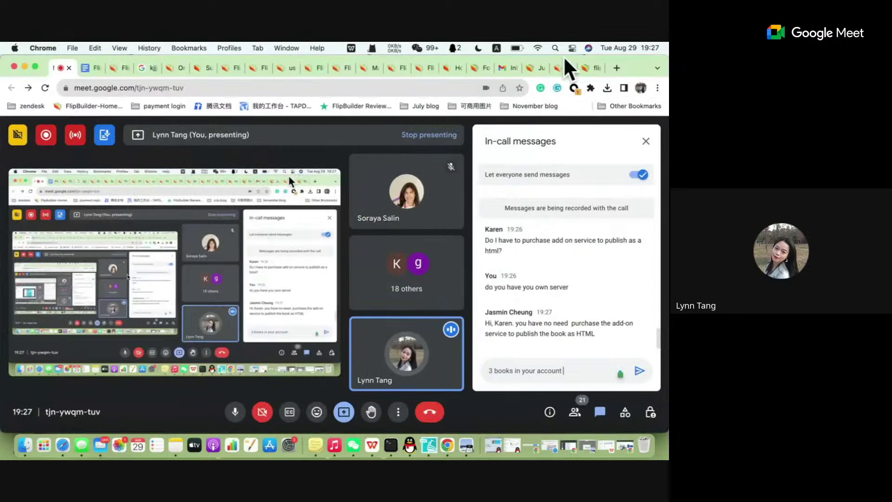
{"action": "left_click", "coordinate": [535, 66]}
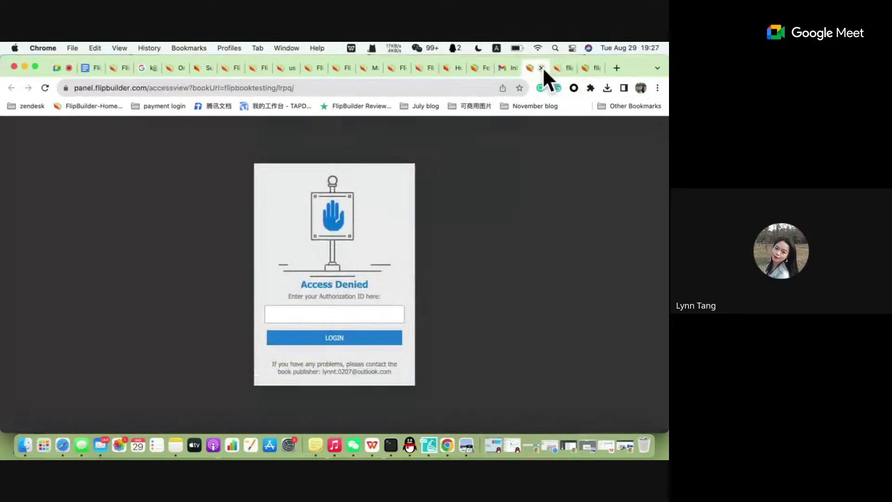
{"action": "left_click", "coordinate": [541, 68]}
{"action": "left_click", "coordinate": [540, 69]}
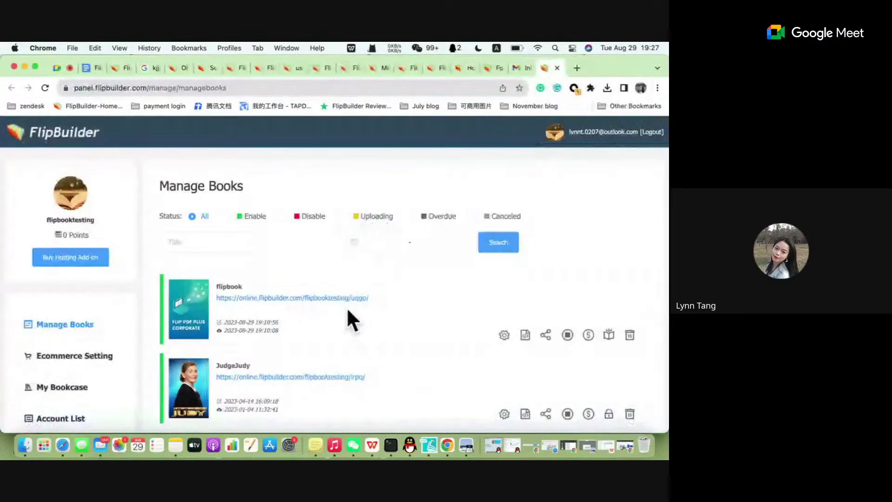
Open the JudgeJudy book's link to confirm it shows Access Denied, then open its privacy settings.
{"action": "scroll", "coordinate": [346, 307], "scroll_direction": "down", "scroll_amount": 3}
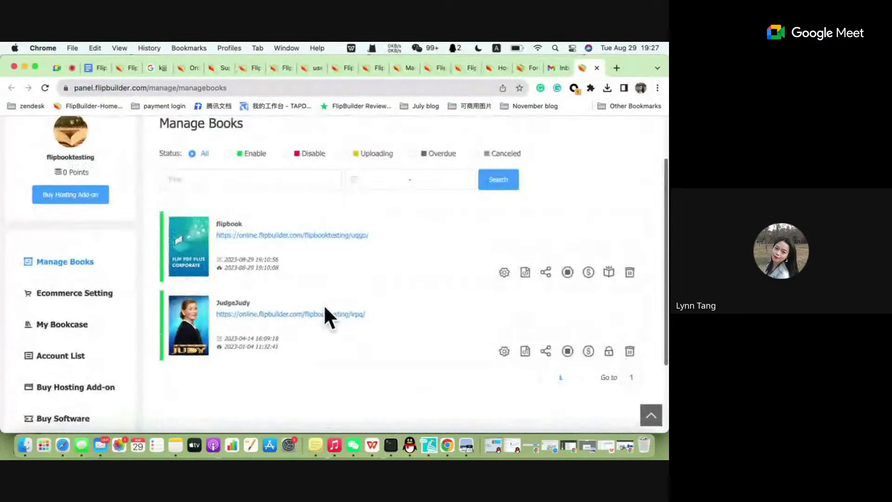
{"action": "left_click", "coordinate": [323, 313]}
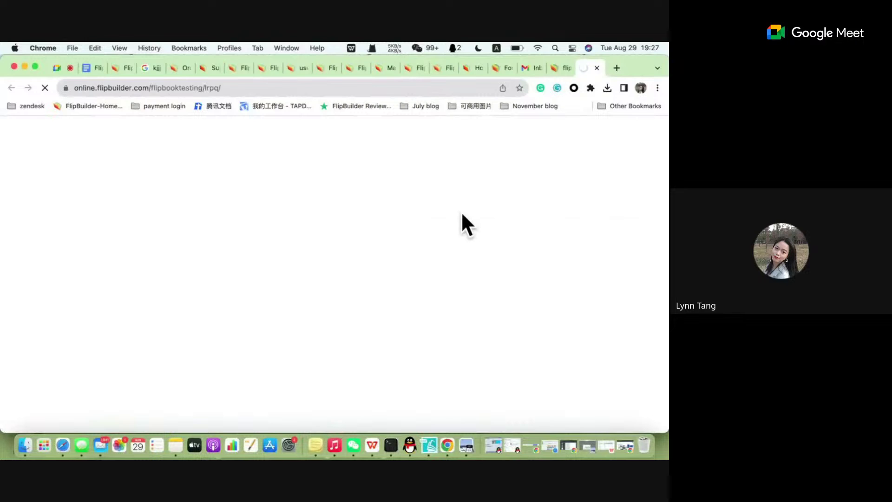
{"action": "left_click", "coordinate": [563, 68]}
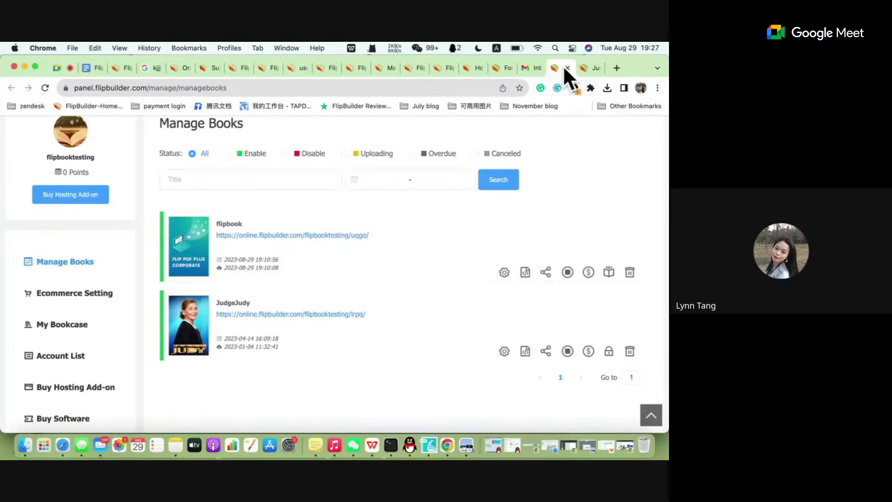
{"action": "left_click", "coordinate": [586, 69]}
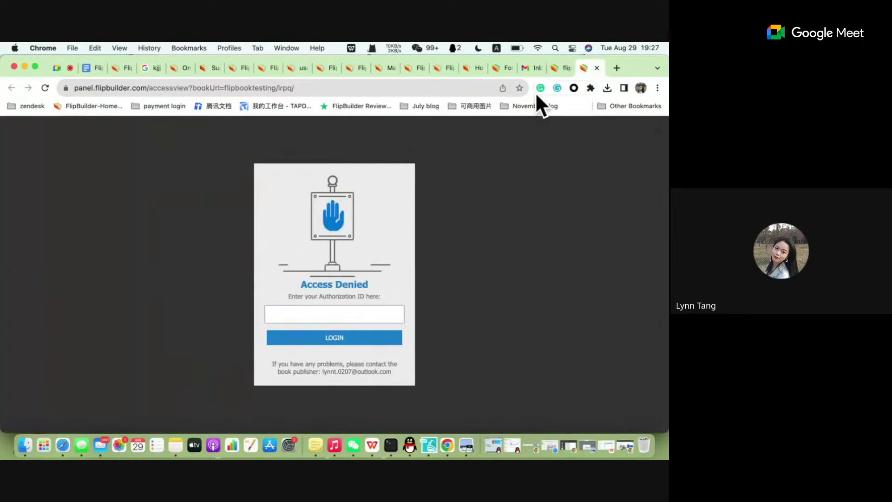
{"action": "left_click", "coordinate": [557, 70]}
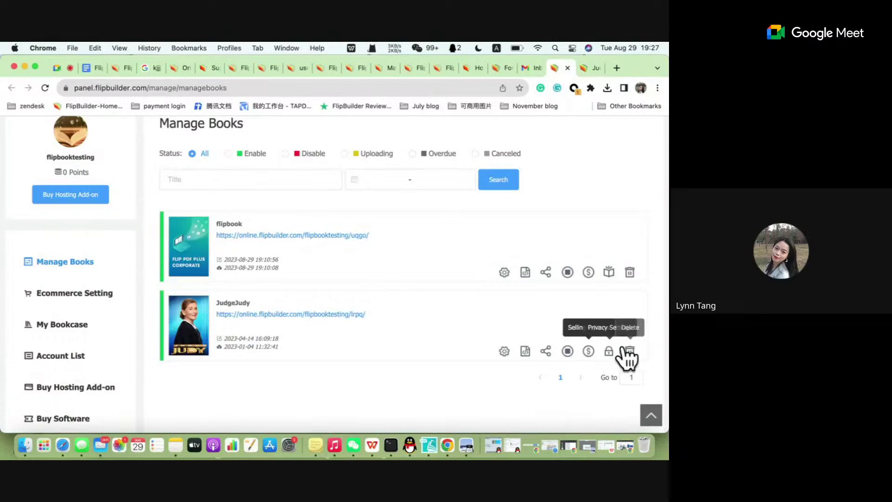
{"action": "left_click", "coordinate": [610, 350]}
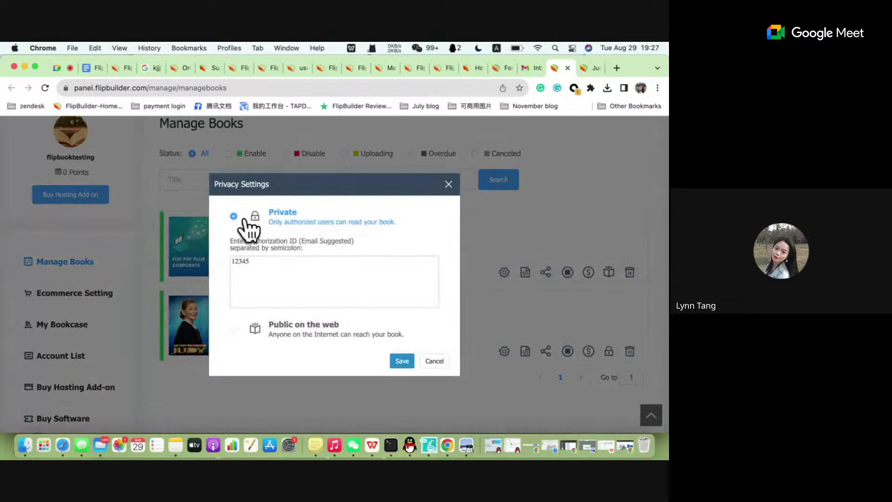
Switch the JudgeJudy book's privacy to Public on the web, save, and acknowledge the notice.
{"action": "left_click", "coordinate": [275, 333]}
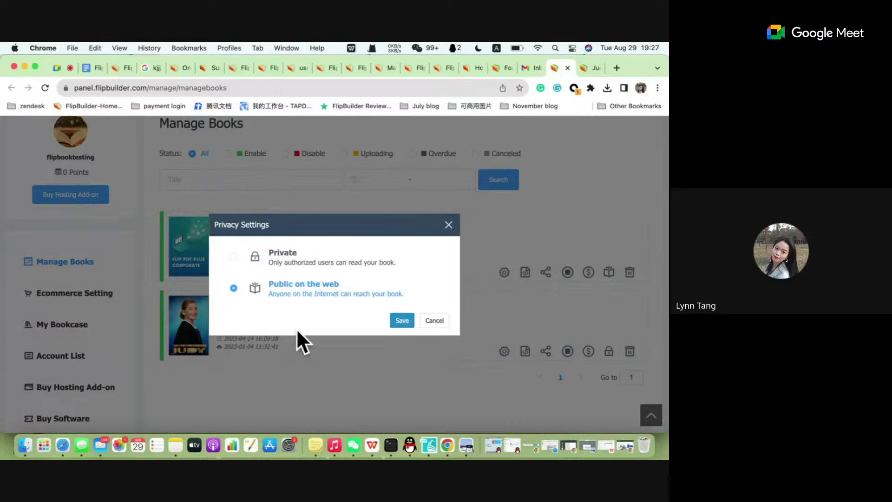
{"action": "left_click", "coordinate": [408, 320]}
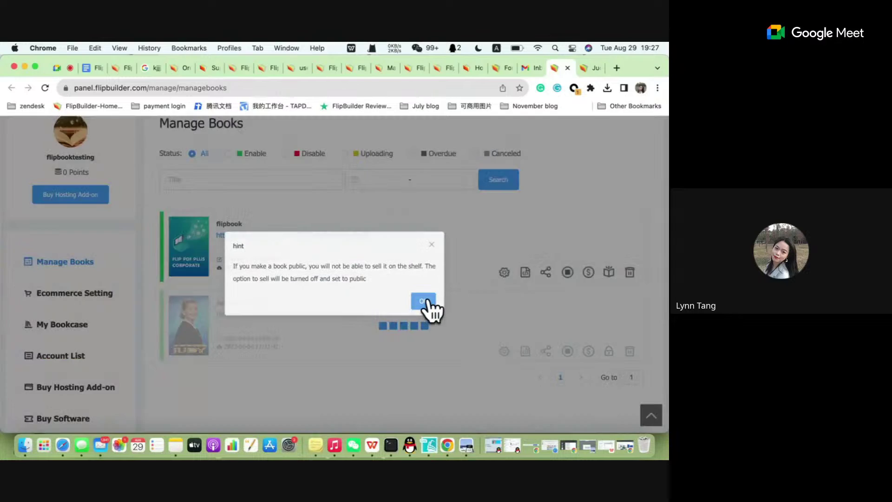
{"action": "left_click", "coordinate": [424, 303]}
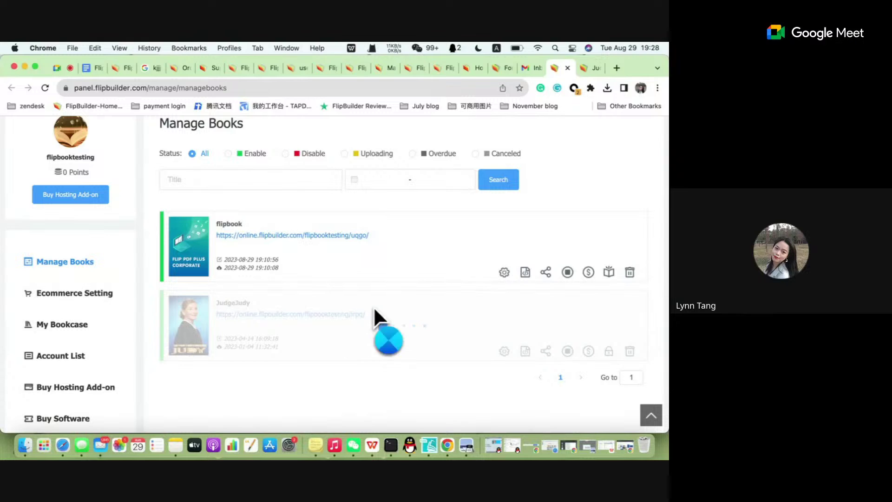
Open the books' online links from Manage Books, ending with the JudgeJudy flipbook link.
{"action": "left_click", "coordinate": [302, 234]}
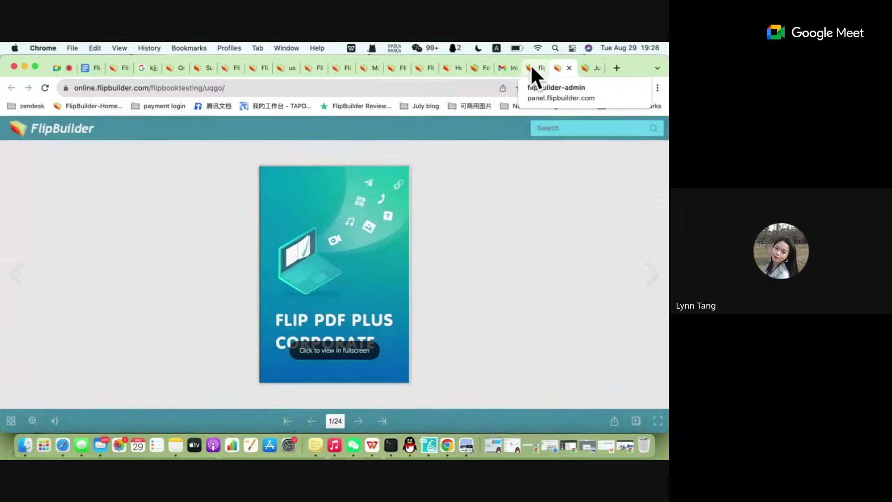
{"action": "left_click", "coordinate": [531, 68]}
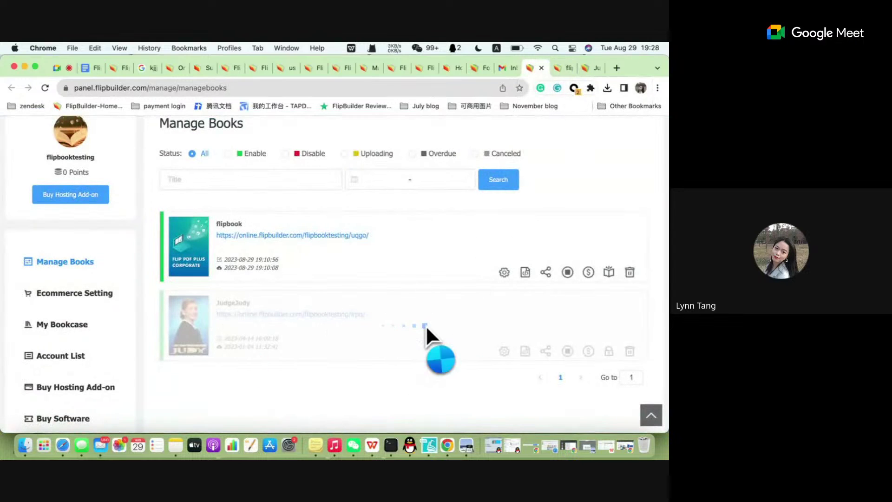
{"action": "left_click", "coordinate": [356, 314]}
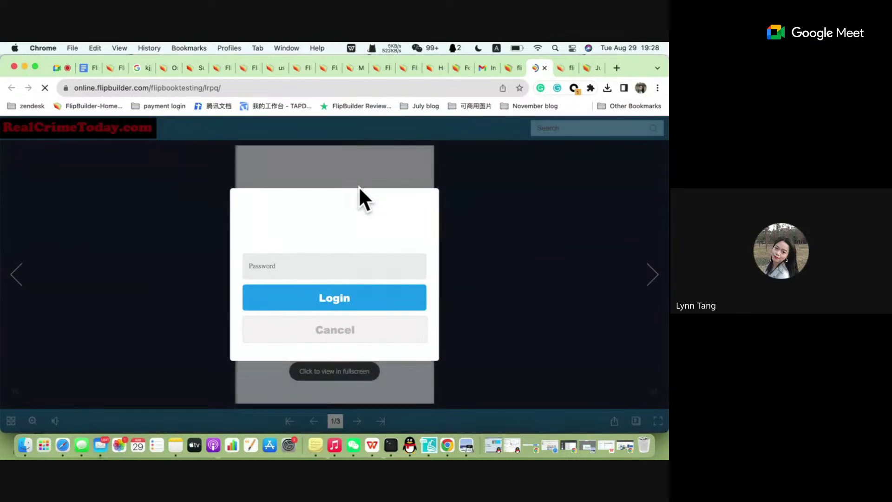
Screenshot the JudgeJudy flipbook page, outline the promo popup in red, then close the popup.
{"action": "left_click", "coordinate": [343, 264]}
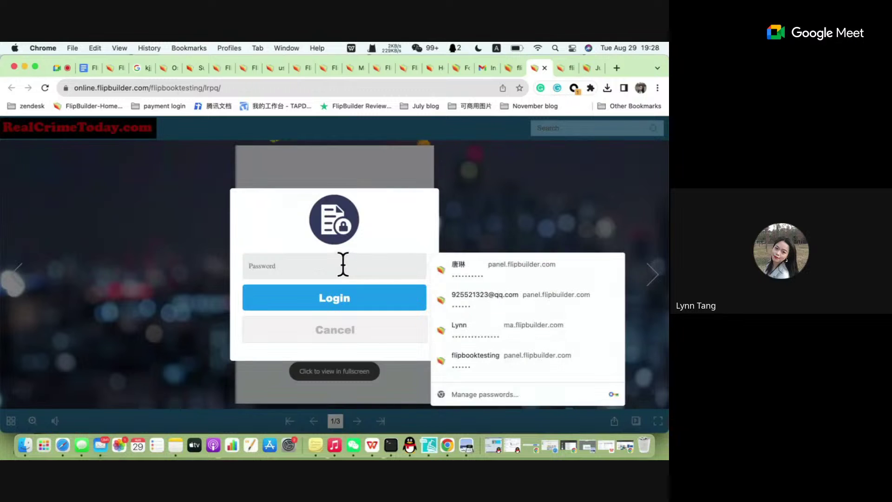
{"action": "left_click", "coordinate": [498, 265]}
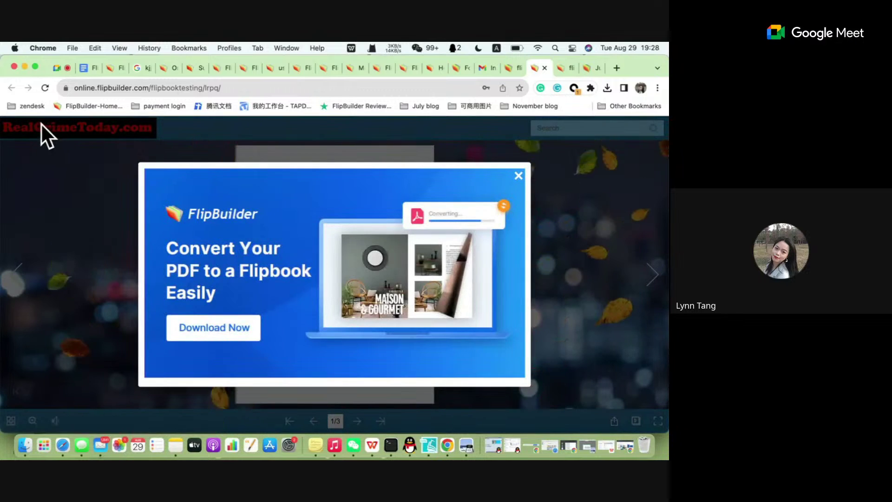
{"action": "key", "text": "ctrl+super+a"}
{"action": "left_click", "coordinate": [412, 432]}
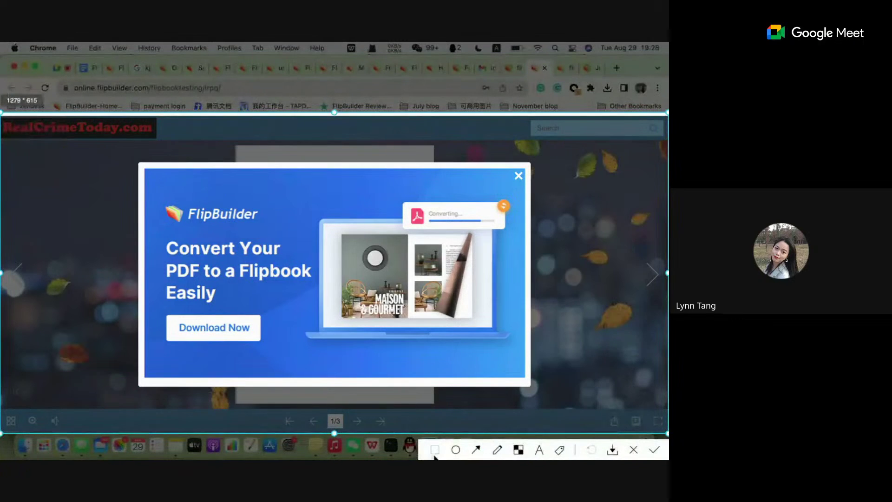
{"action": "left_click", "coordinate": [435, 450]}
{"action": "mouse_move", "coordinate": [113, 154]}
{"action": "left_mouse_down"}
{"action": "mouse_move", "coordinate": [360, 305]}
{"action": "mouse_move", "coordinate": [551, 400]}
{"action": "left_mouse_up"}
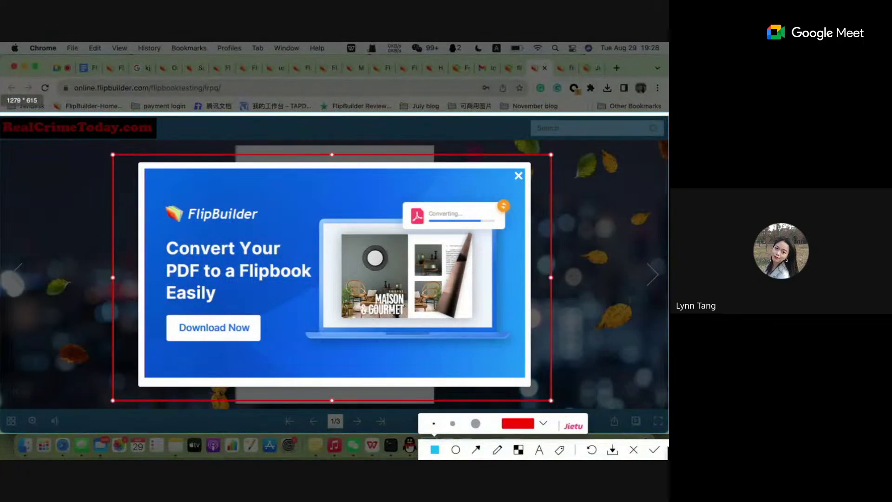
{"action": "left_click", "coordinate": [634, 449]}
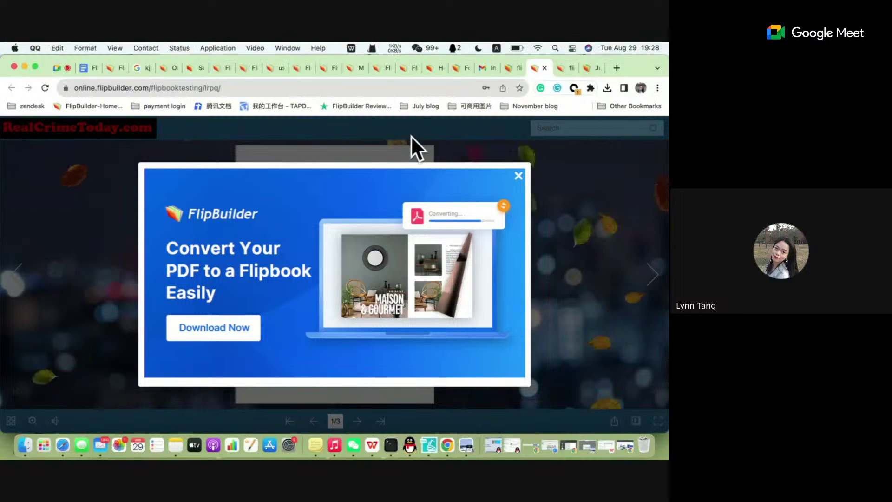
{"action": "left_click", "coordinate": [517, 176]}
{"action": "left_click", "coordinate": [518, 176]}
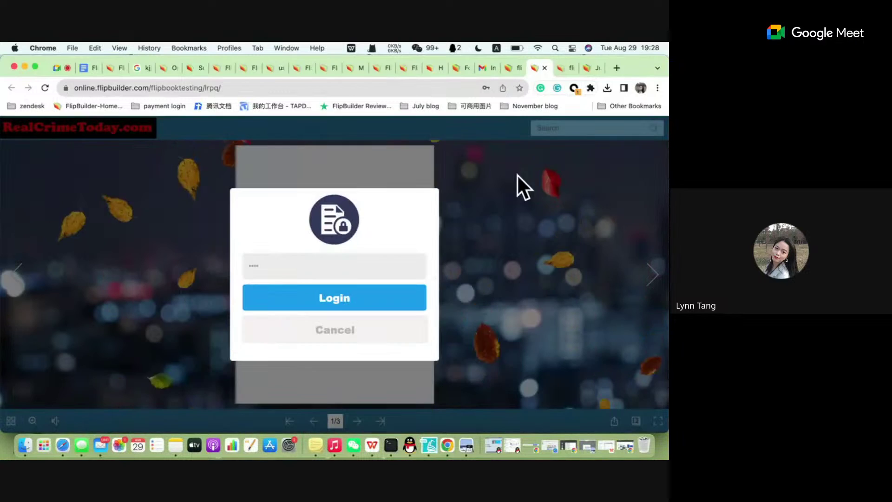
Cycle through the browser tabs back to Manage Books, then return to the Google Meet call.
{"action": "left_click", "coordinate": [509, 67]}
{"action": "left_click", "coordinate": [536, 68]}
{"action": "left_click", "coordinate": [510, 68]}
{"action": "left_click", "coordinate": [488, 68]}
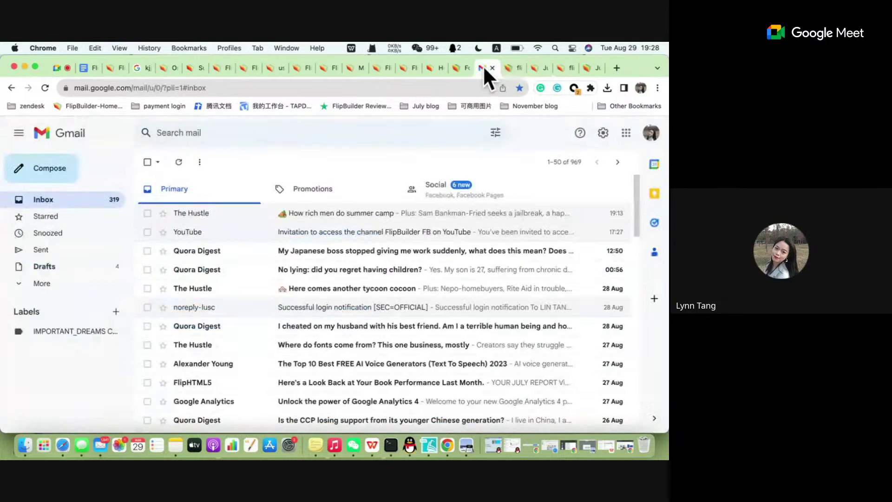
{"action": "left_click", "coordinate": [517, 69]}
{"action": "left_click", "coordinate": [532, 70]}
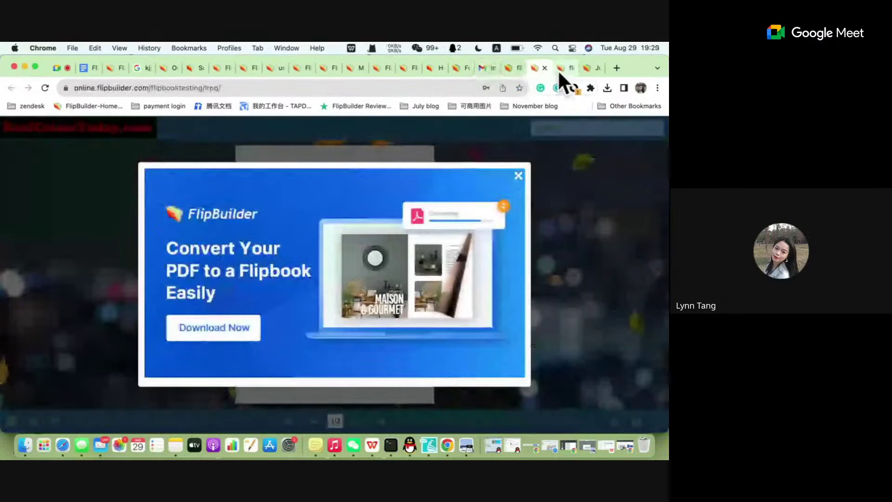
{"action": "left_click", "coordinate": [560, 70]}
{"action": "left_click", "coordinate": [586, 68]}
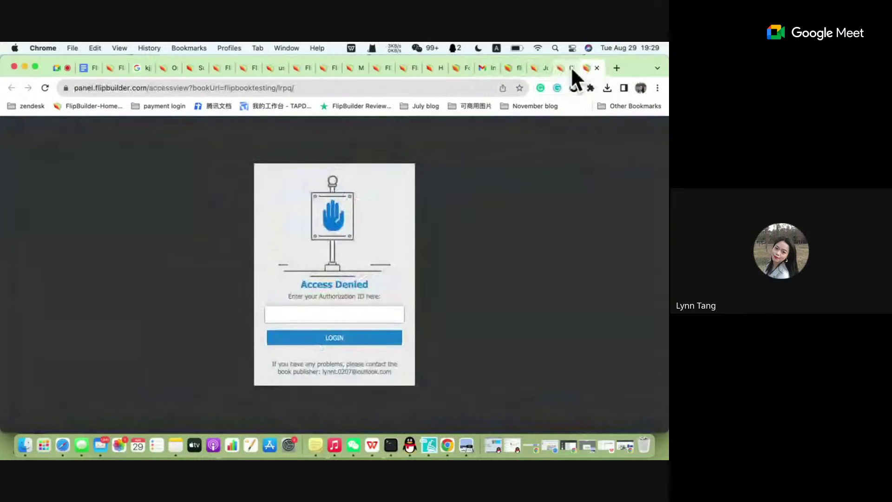
{"action": "left_click", "coordinate": [562, 66]}
{"action": "left_click", "coordinate": [539, 65]}
{"action": "left_click", "coordinate": [512, 66]}
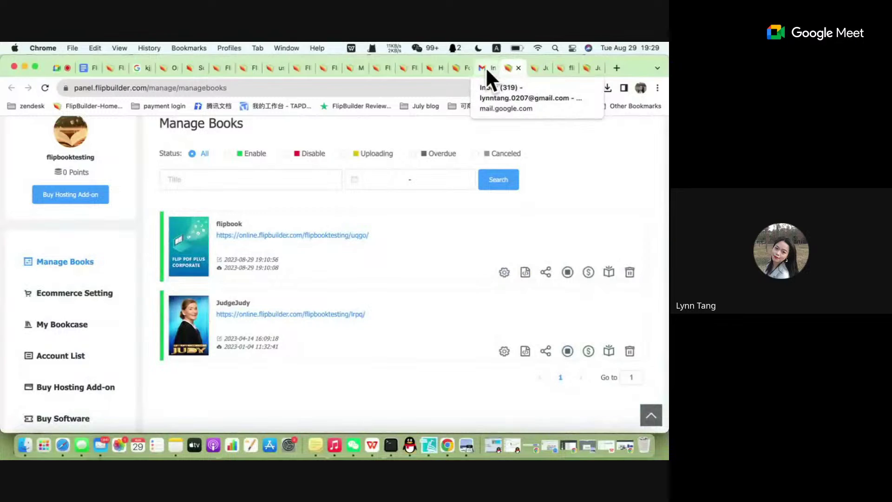
{"action": "left_click", "coordinate": [57, 68]}
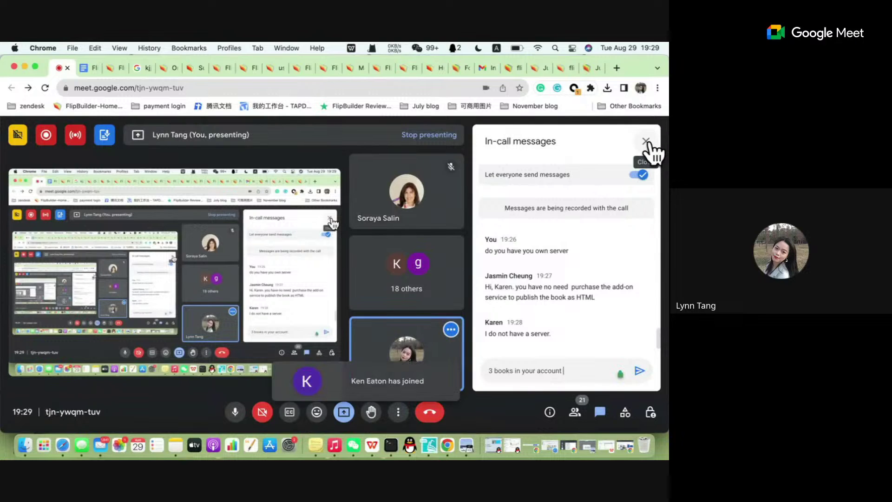
Close the In-call messages panel so the participant grid fills the Meet view.
{"action": "left_click", "coordinate": [646, 142]}
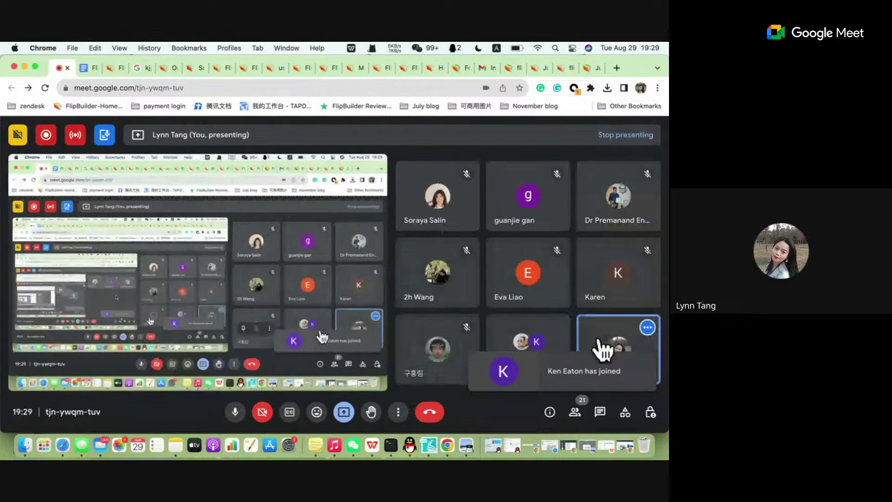